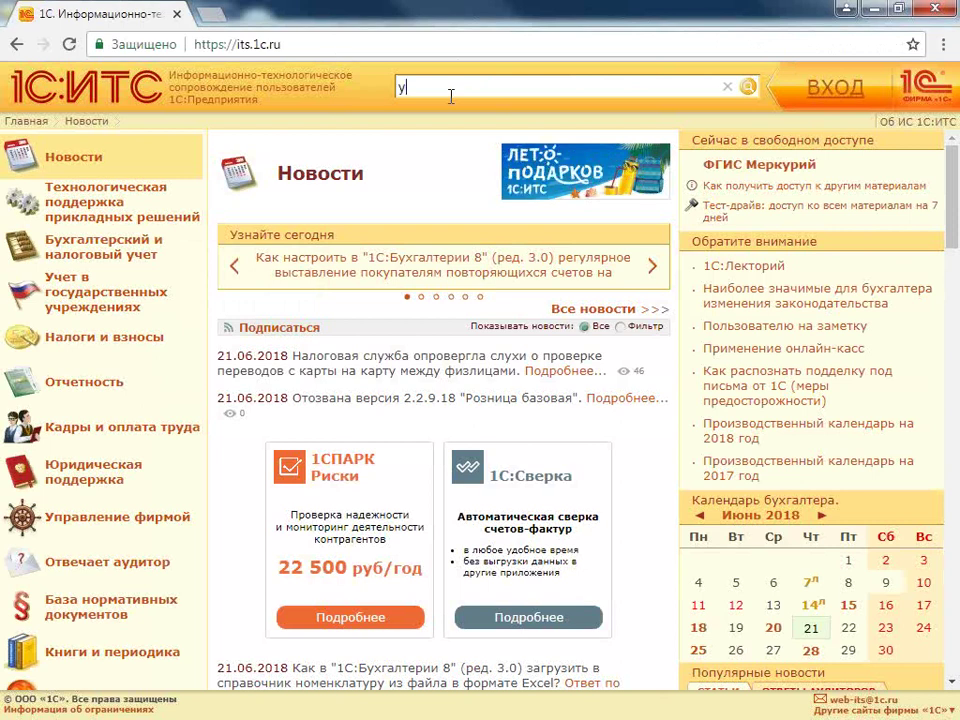
Search the ITS site for "универсальный обработки"
text(ниверс)
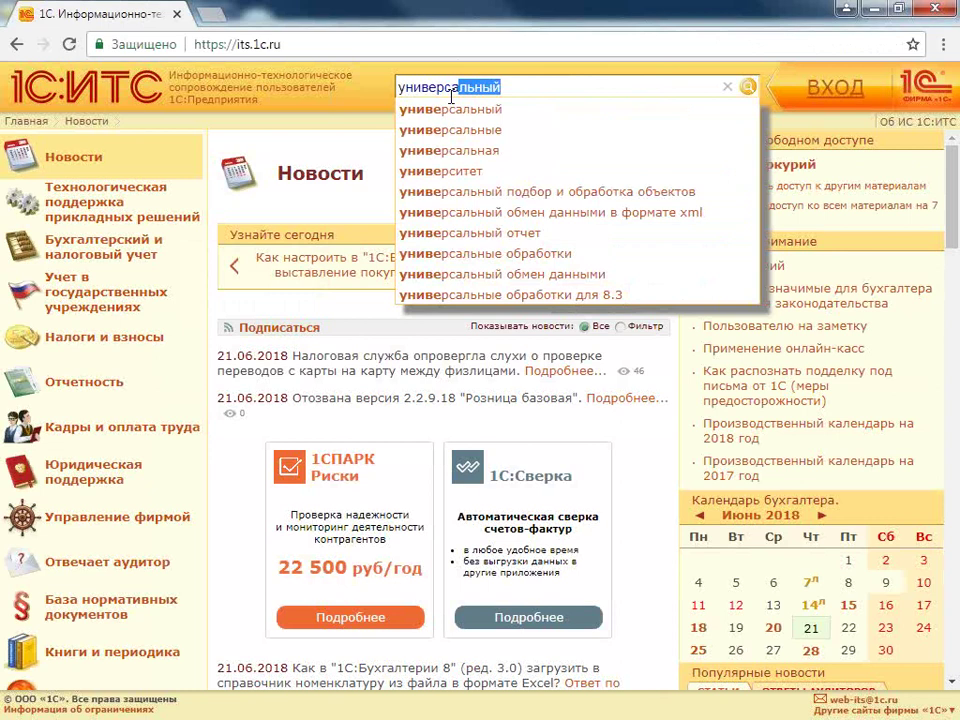
text(альный обработки)
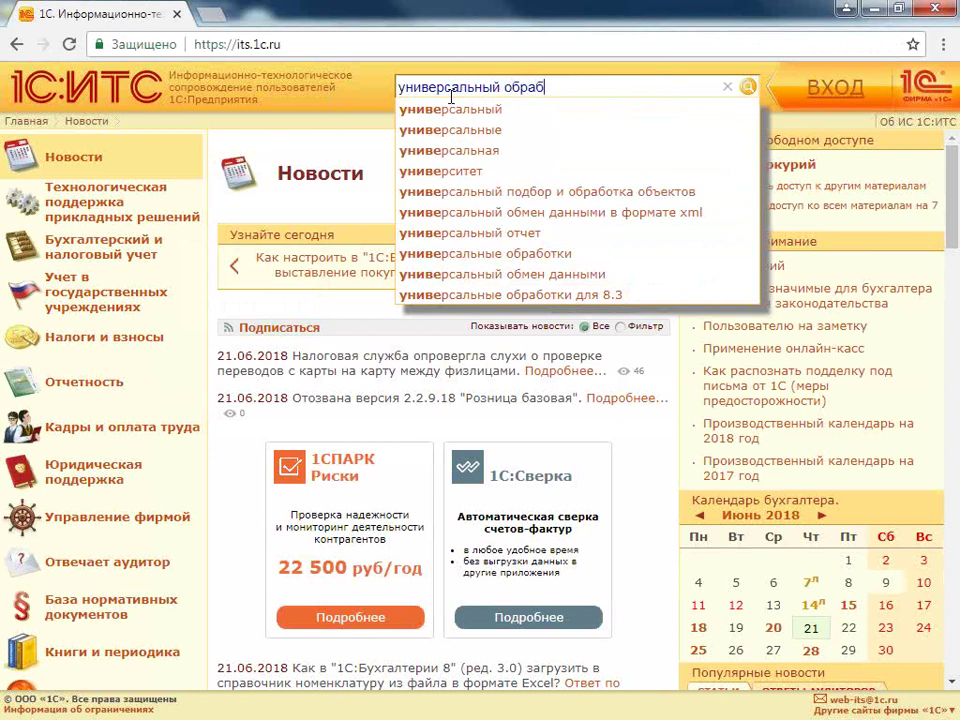
key(Return)
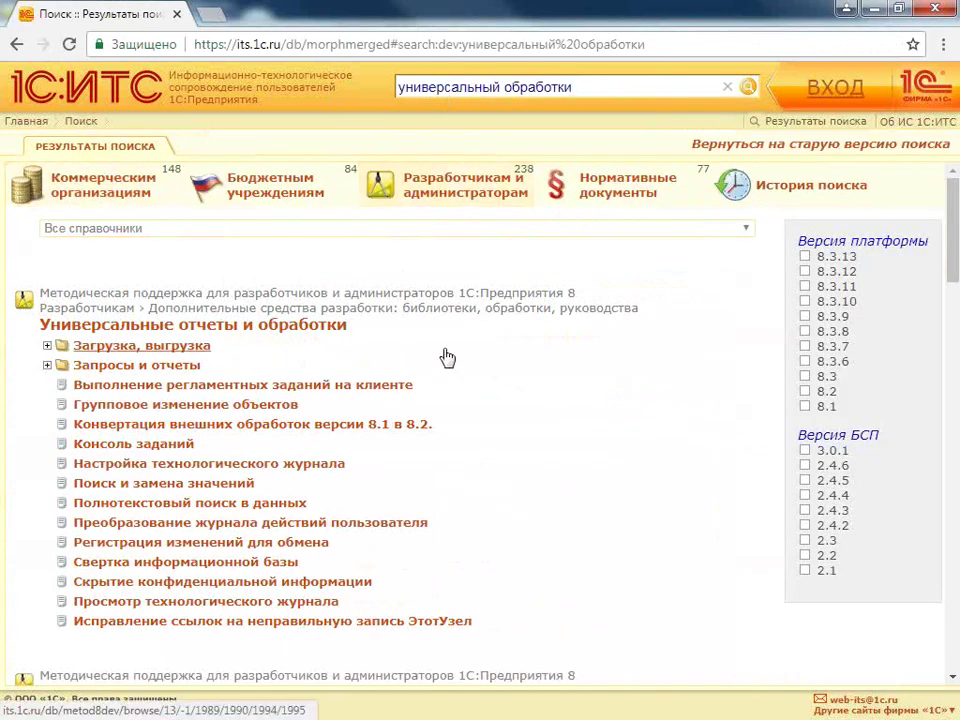
Open the article on XML data export and import in the "Загрузка, выгрузка" section of "Универсальные отчеты и обработки"
click(310, 328)
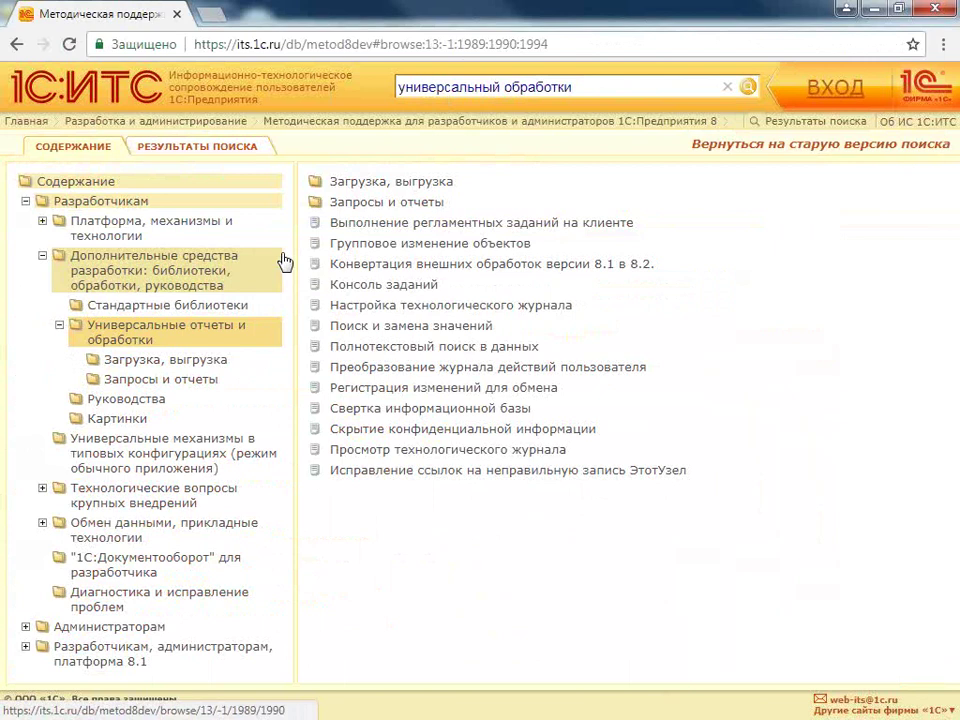
click(372, 176)
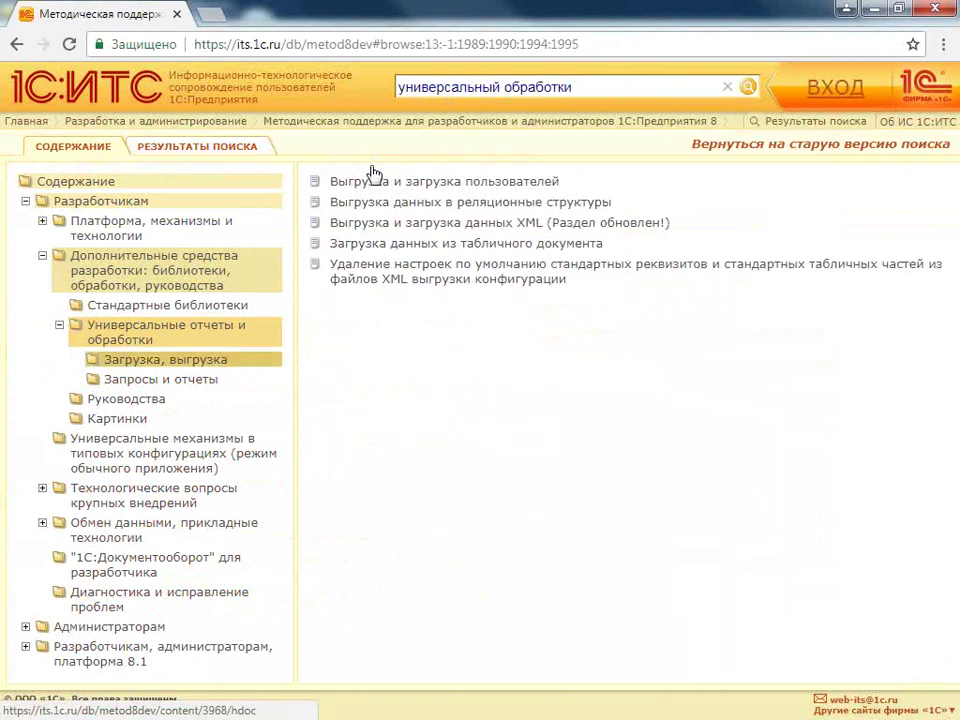
click(410, 229)
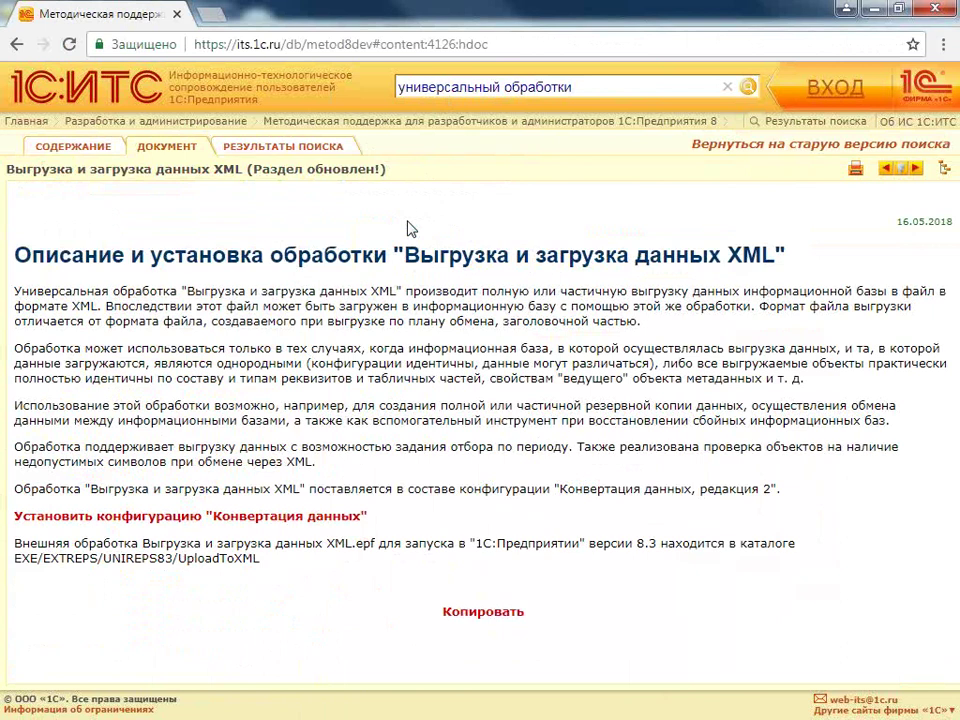
Download the archive with the "Выгрузка и загрузка данных XML" processing and open its UploadToXML folder
drag(405, 256, 781, 258)
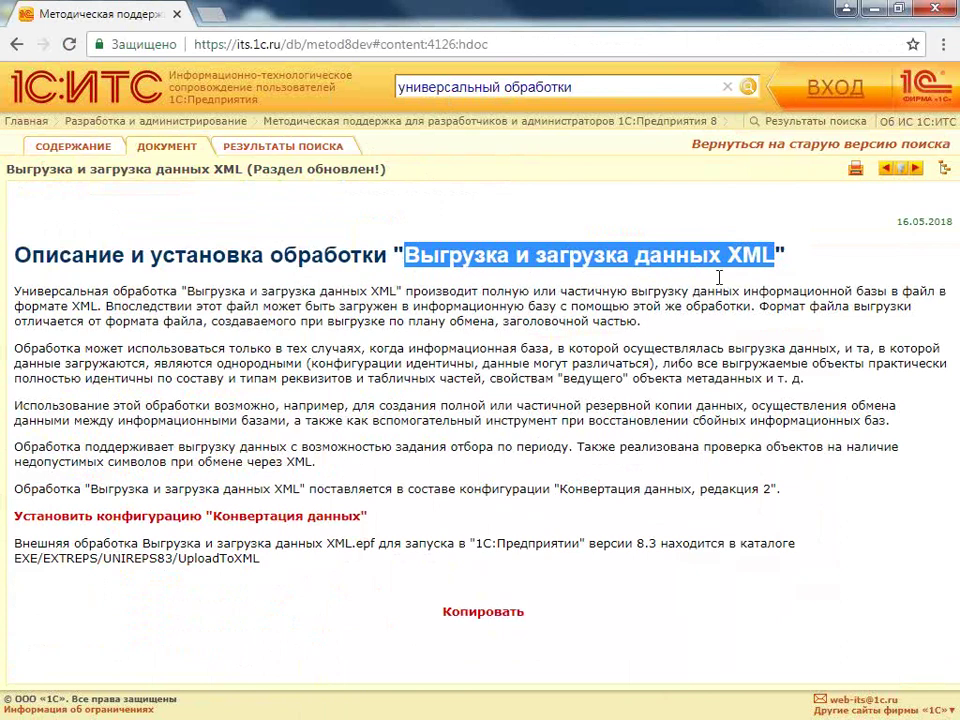
click(420, 284)
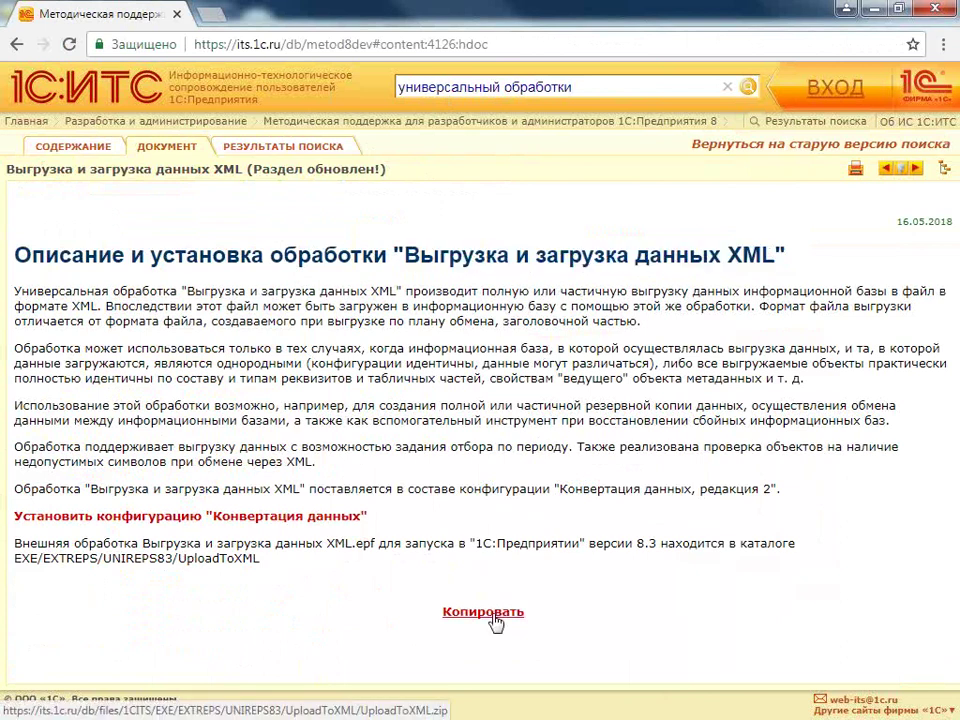
click(494, 615)
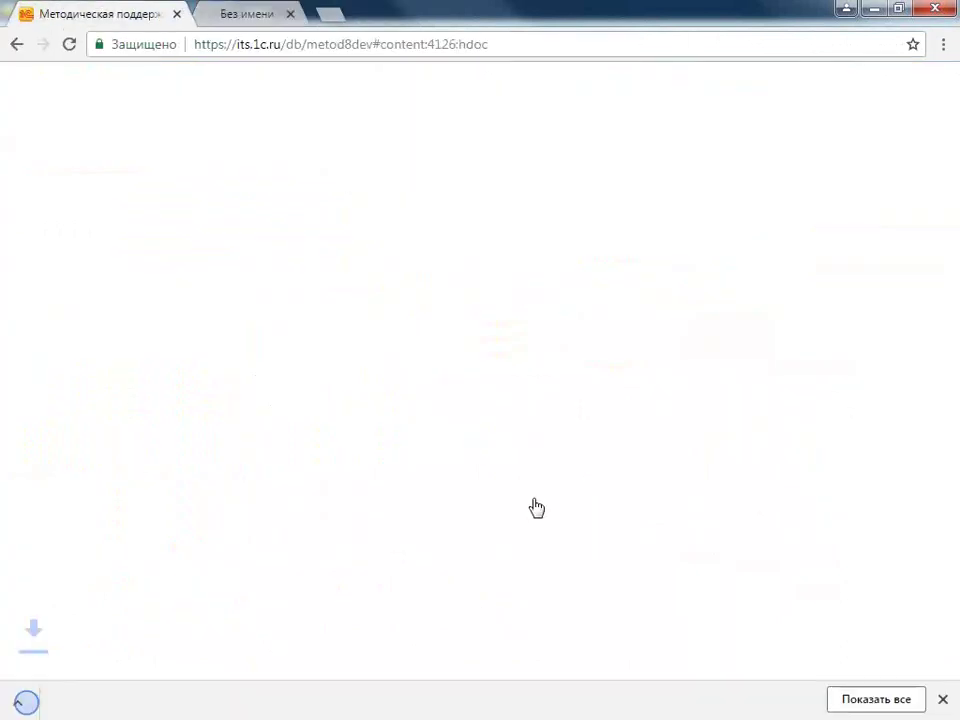
click(175, 700)
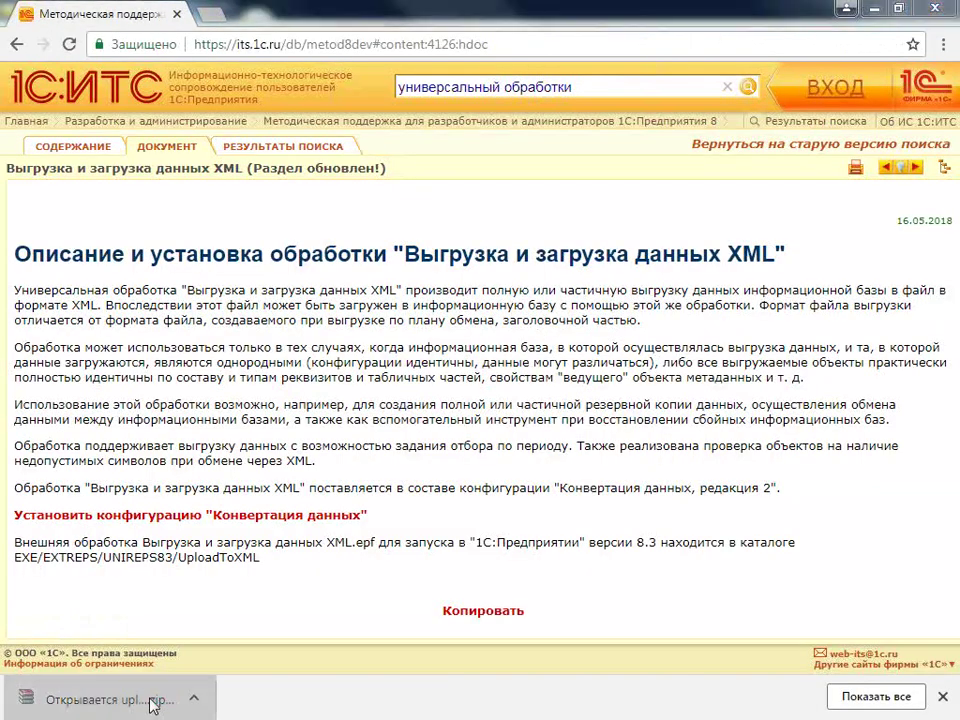
double_click(690, 435)
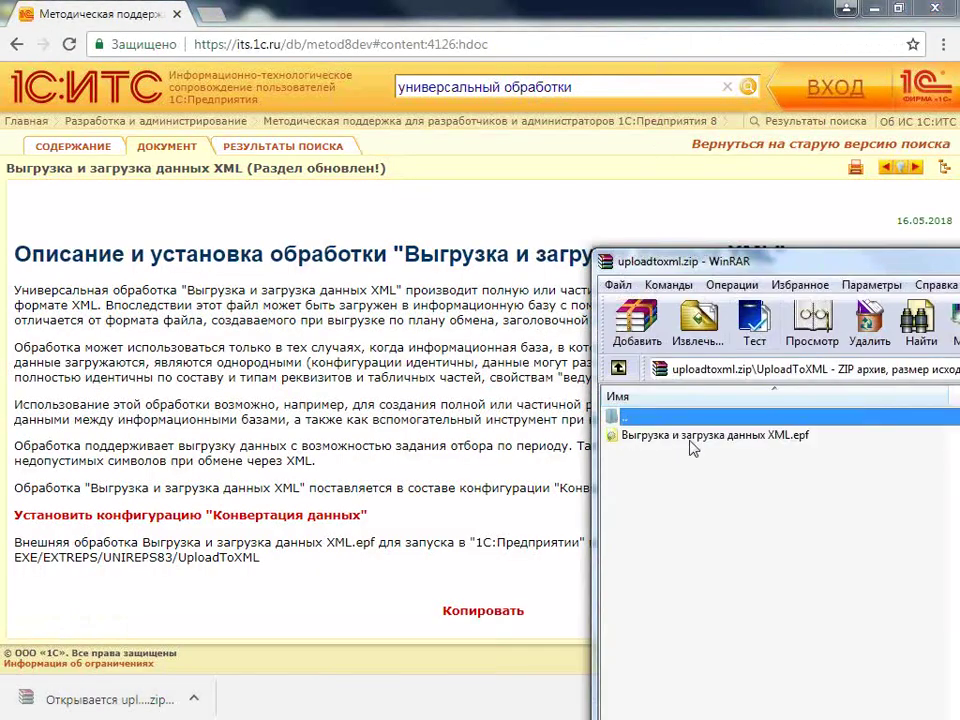
Extract "Выгрузка и загрузка данных XML.epf" from the archive to the desktop and close the archive window
click(875, 12)
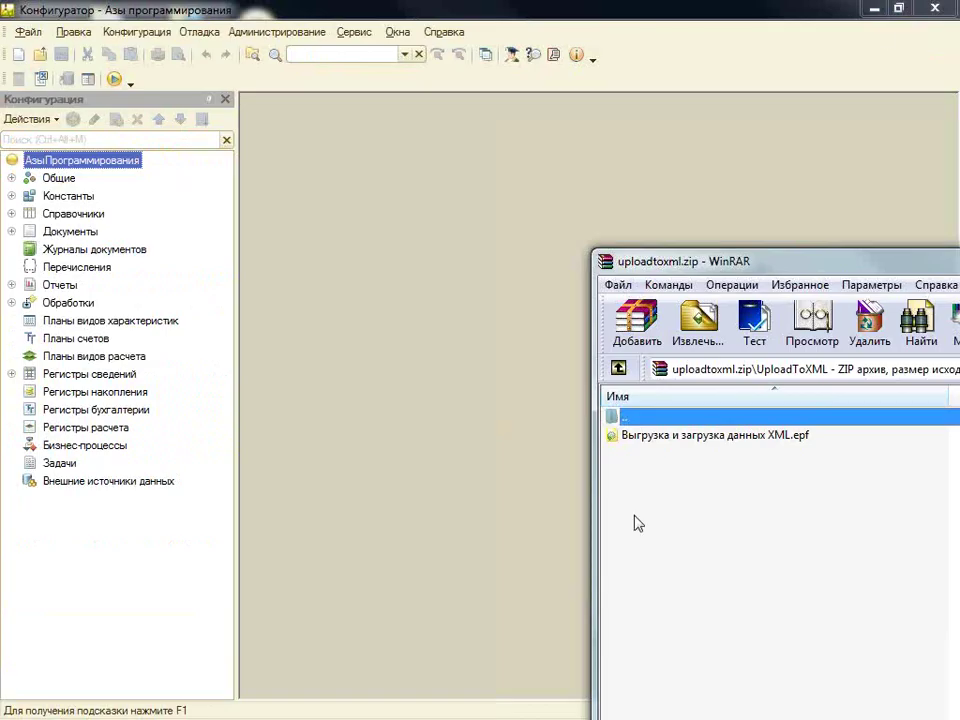
click(879, 8)
drag(635, 447, 328, 250)
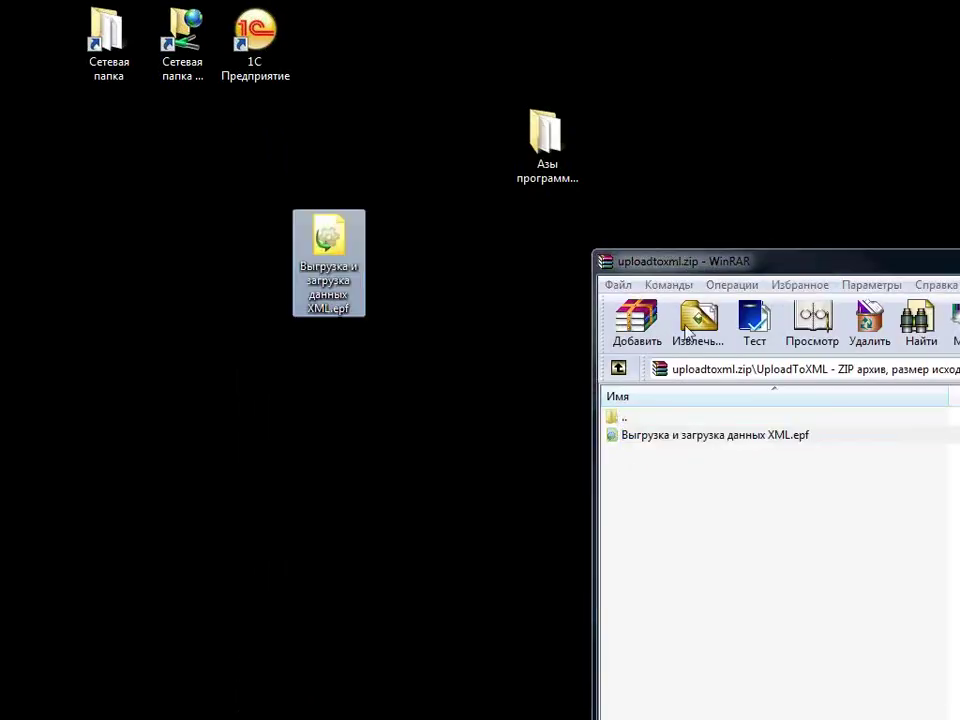
drag(883, 266, 388, 284)
drag(808, 272, 638, 231)
click(857, 238)
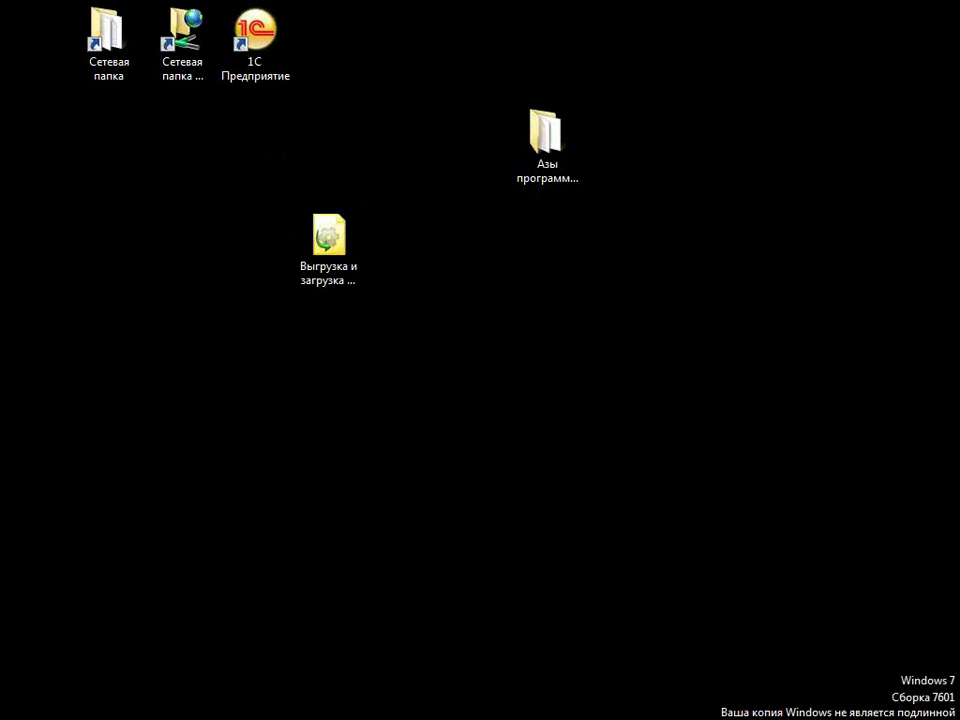
Switch to 1C:Enterprise and open the XML data export and import processing file from the desktop
key(alt+Tab)
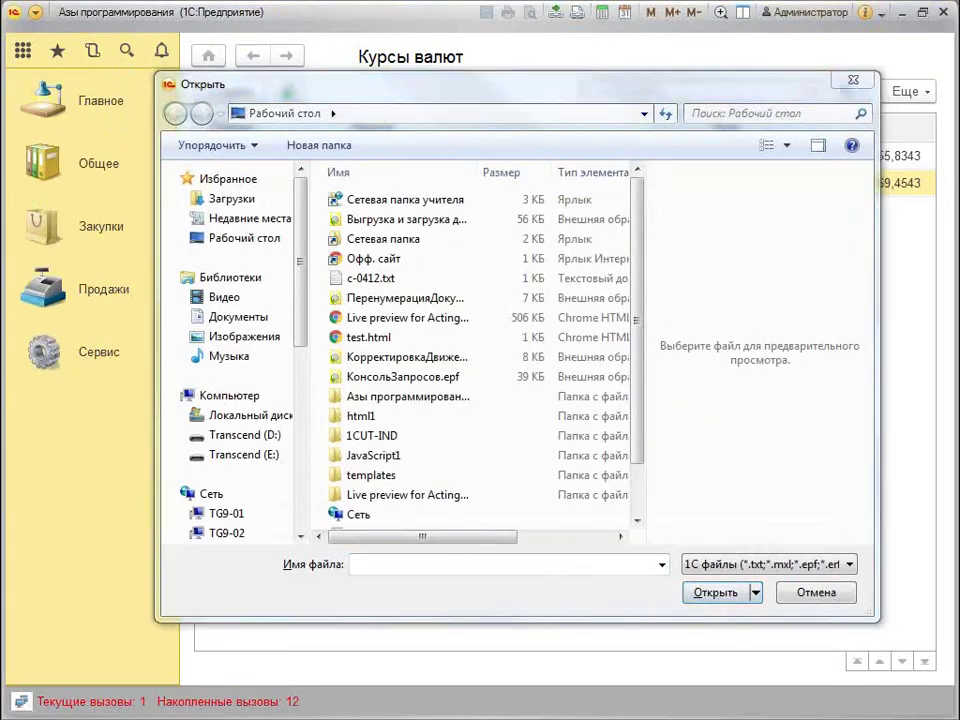
click(576, 320)
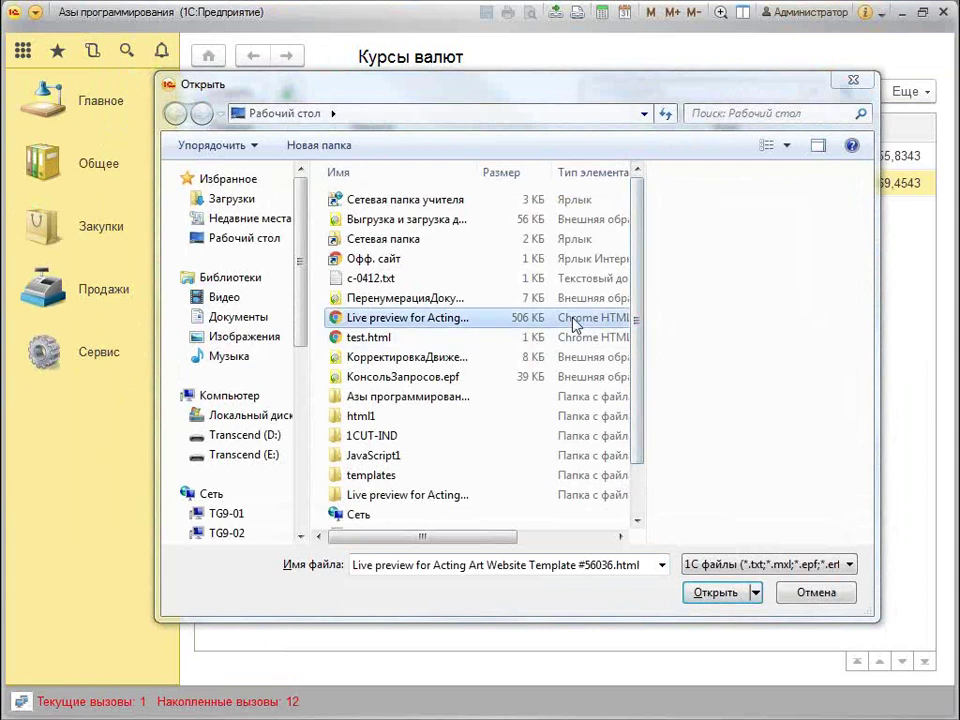
click(250, 240)
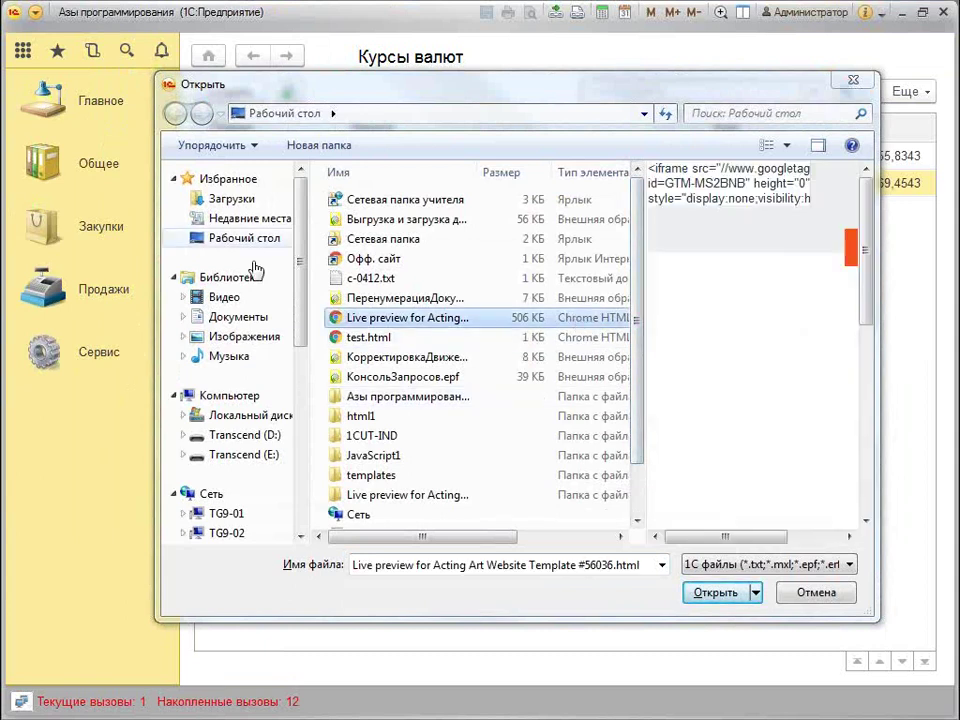
scroll(637, 282, down, 1)
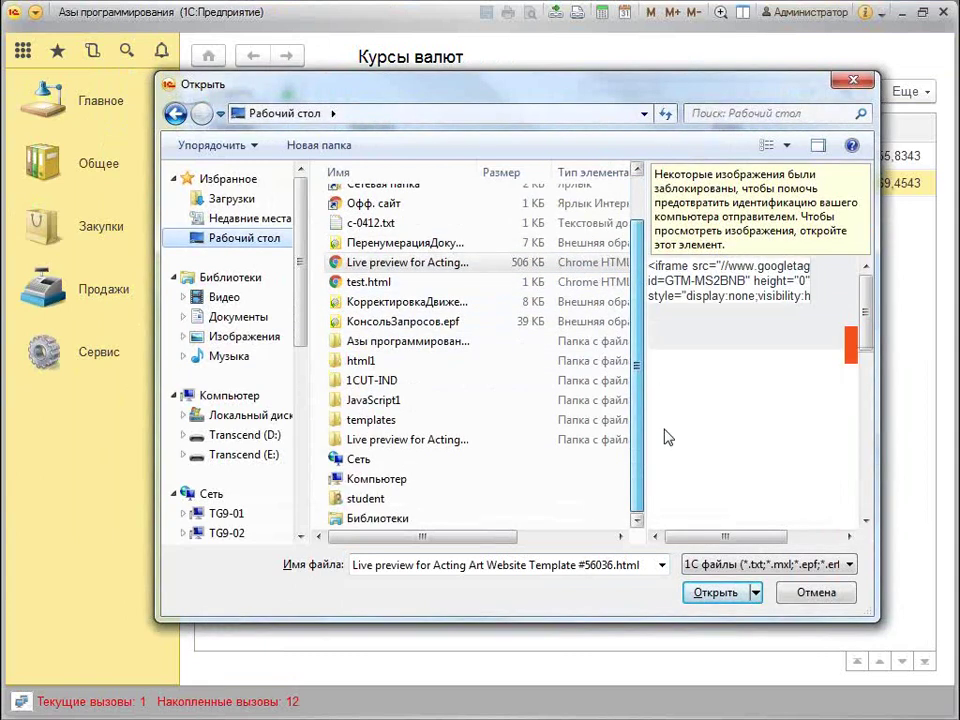
scroll(658, 330, up, 1)
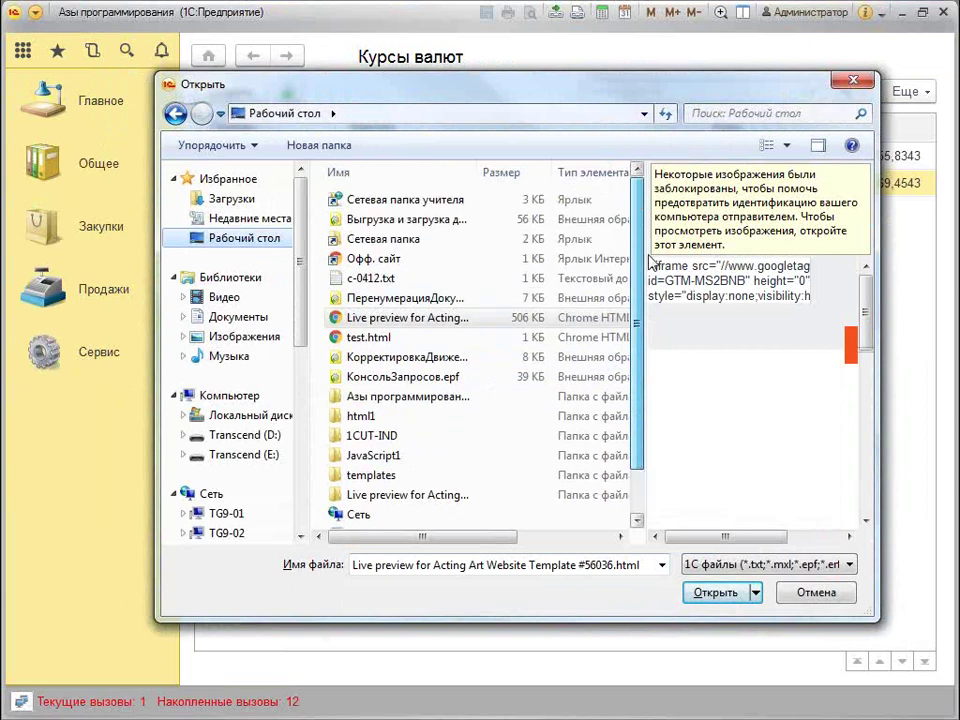
double_click(412, 221)
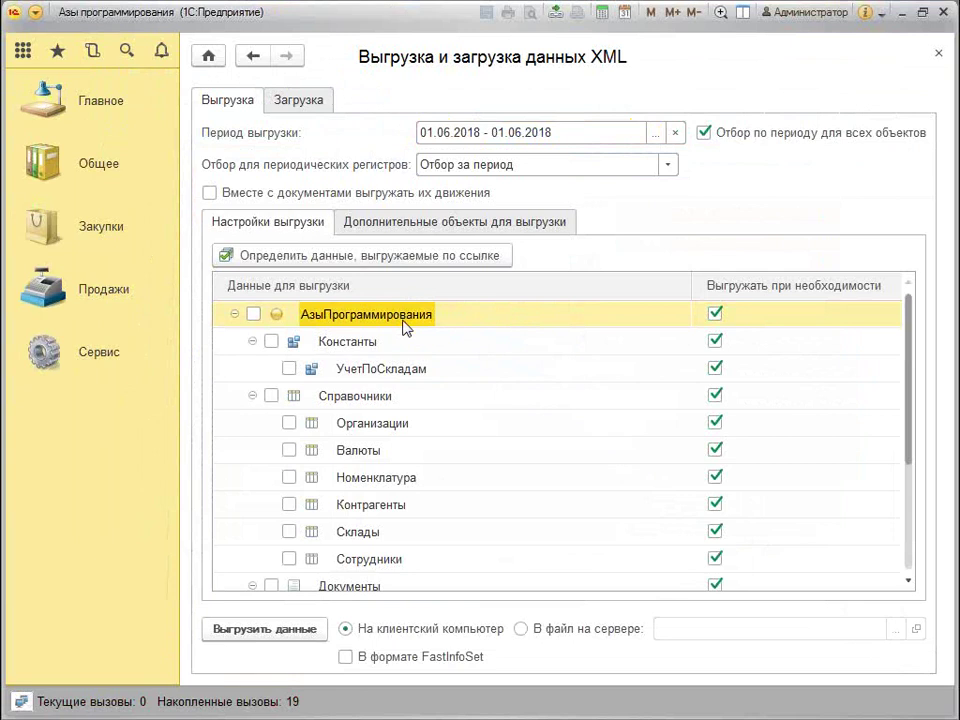
Turn off "Выгружать при необходимости" for the whole АзыПрограммирования configuration and select the ПоступлениеТоваров document row
scroll(430, 370, down, 2)
scroll(420, 360, up, 3)
scroll(418, 414, down, 3)
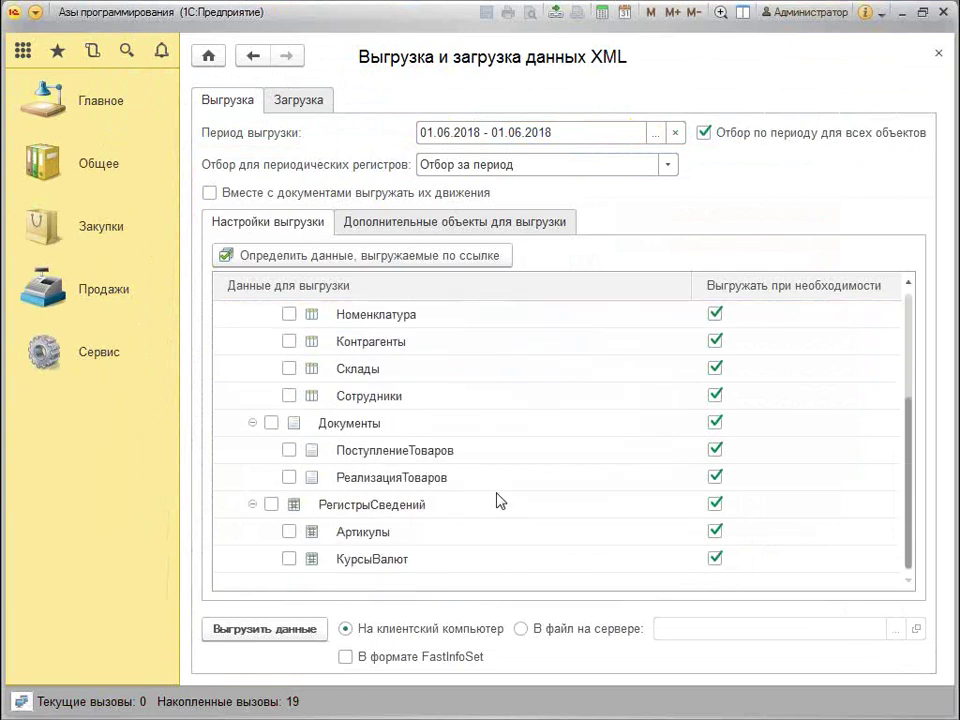
scroll(570, 440, up, 3)
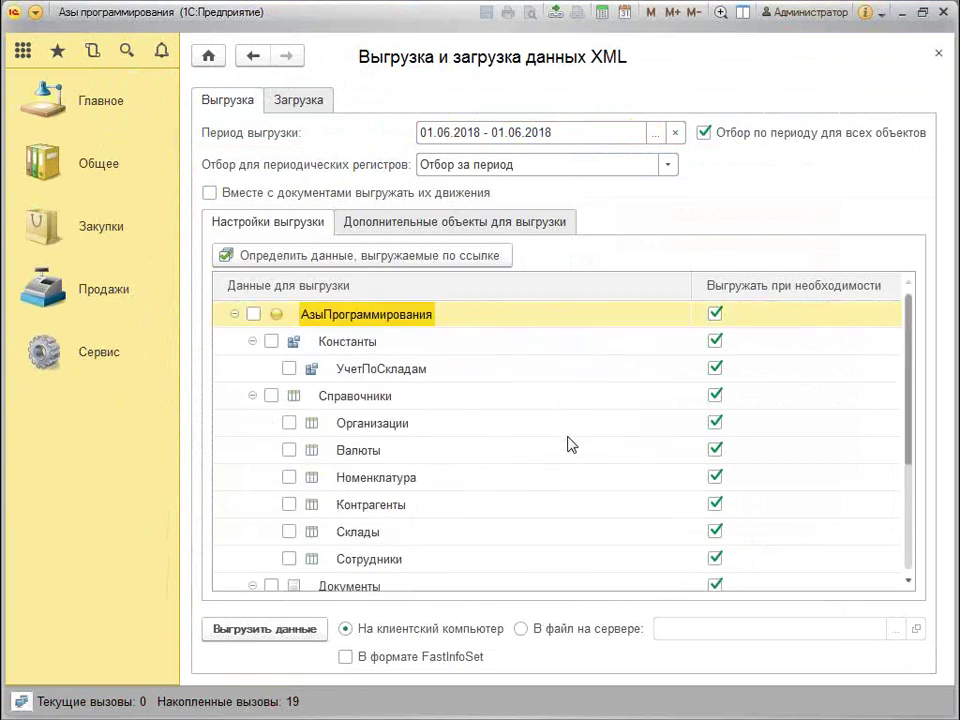
click(716, 314)
scroll(380, 414, down, 3)
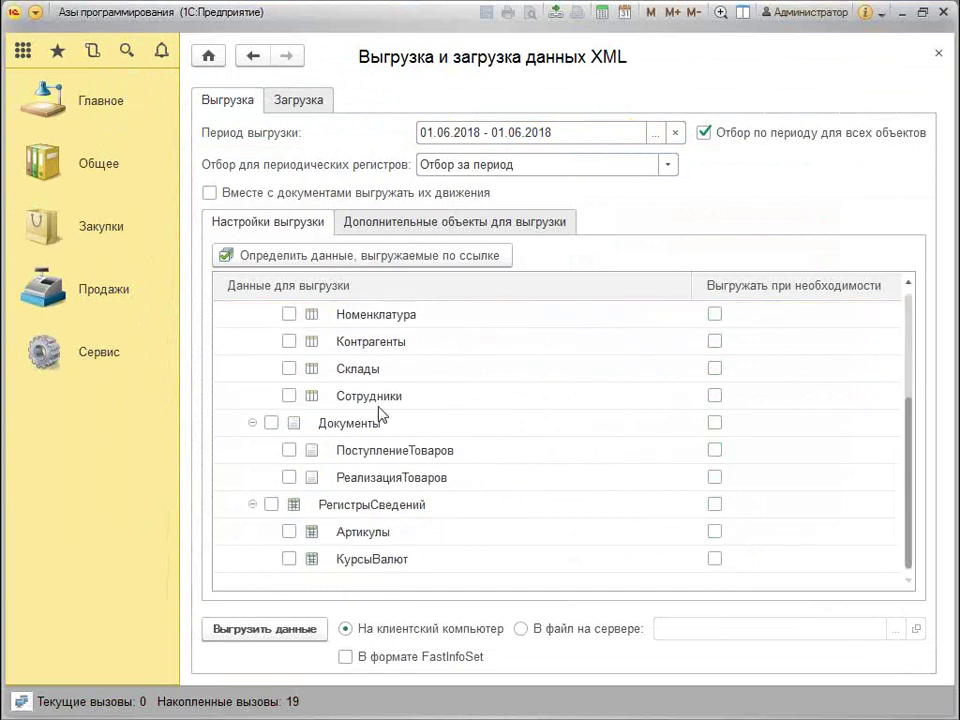
click(446, 455)
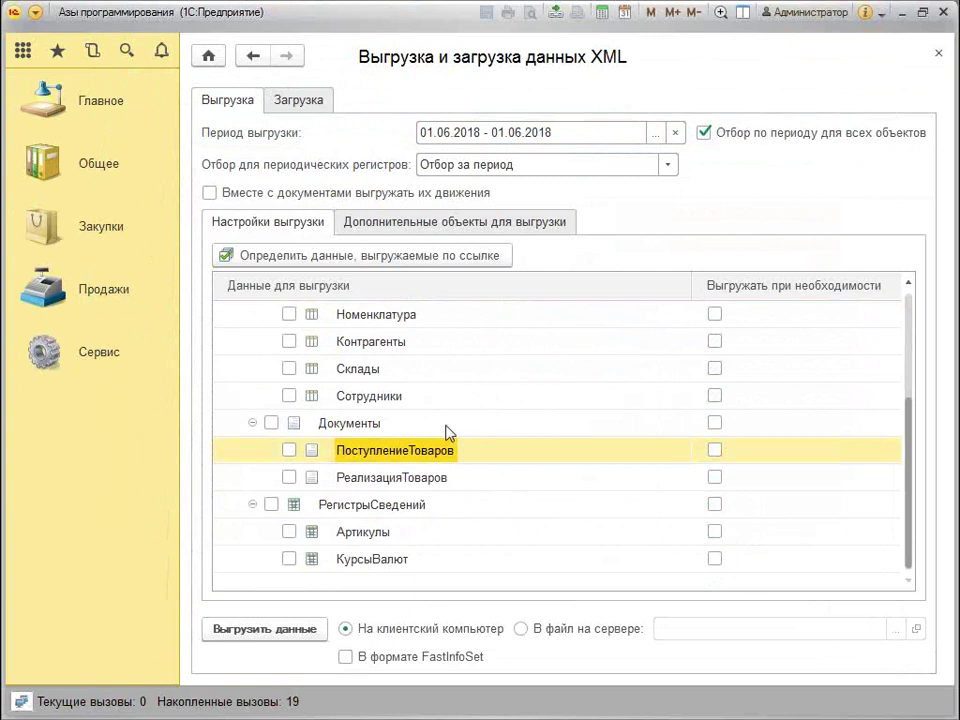
Create a new "Поступление товаров" document with Фабрика as the organization
click(96, 222)
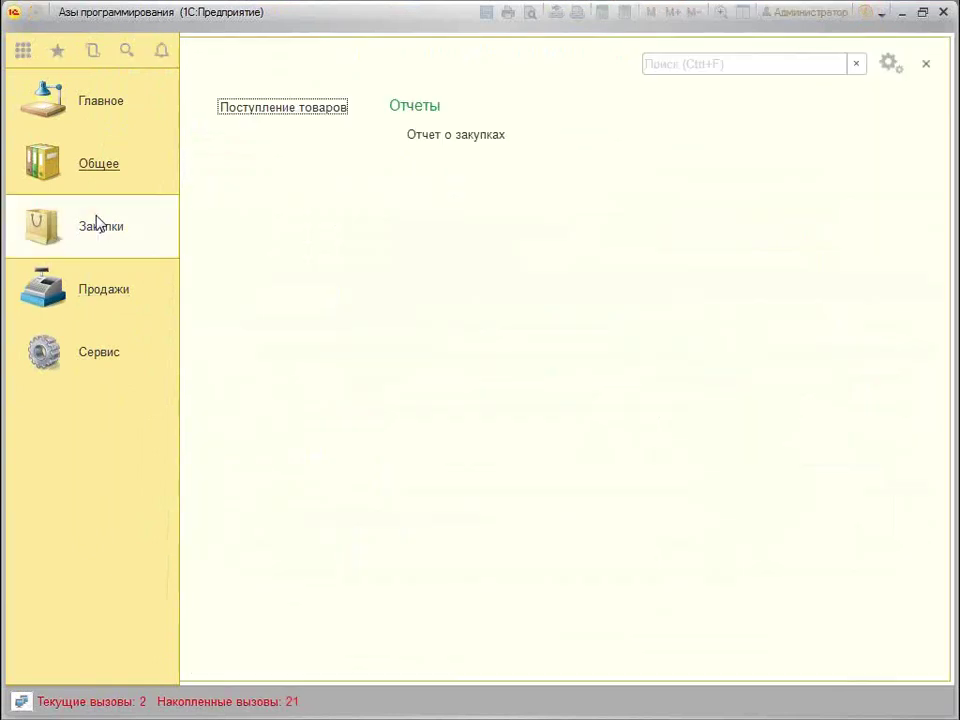
click(283, 107)
click(238, 100)
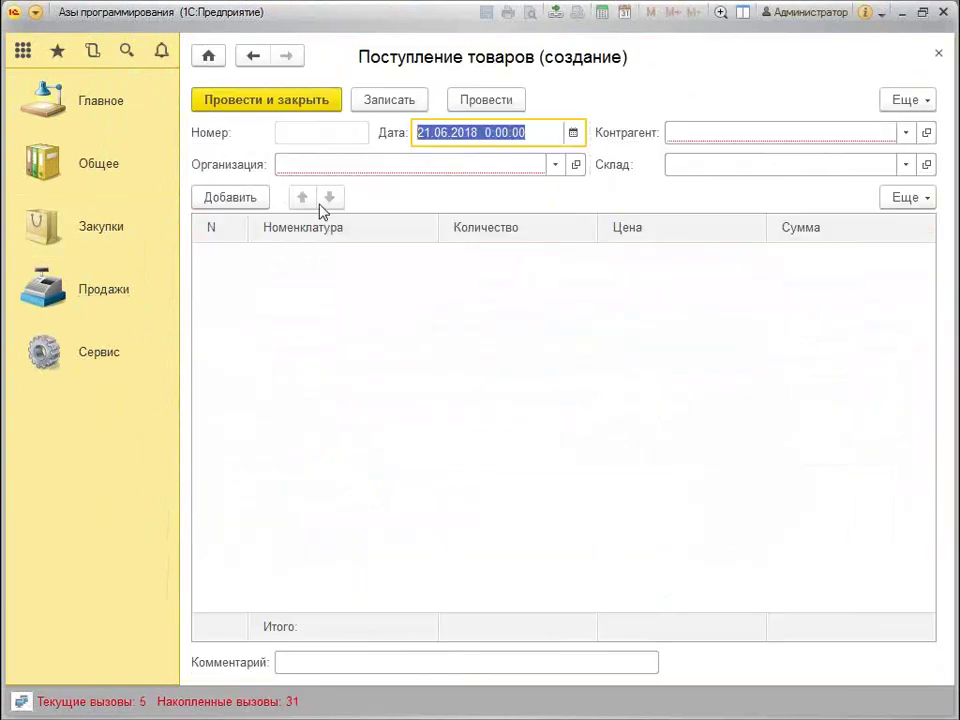
click(308, 164)
click(315, 189)
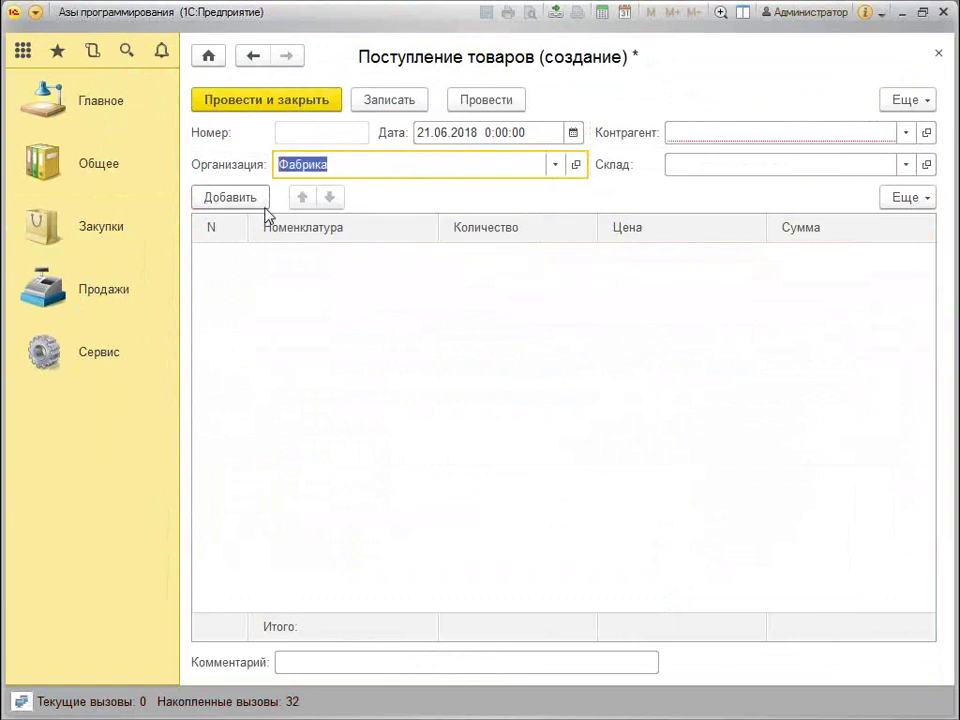
Add the item Оранжевый with quantity 1 and price 10, and choose Главный поставщик as the counterparty
click(262, 200)
click(346, 288)
text(1)
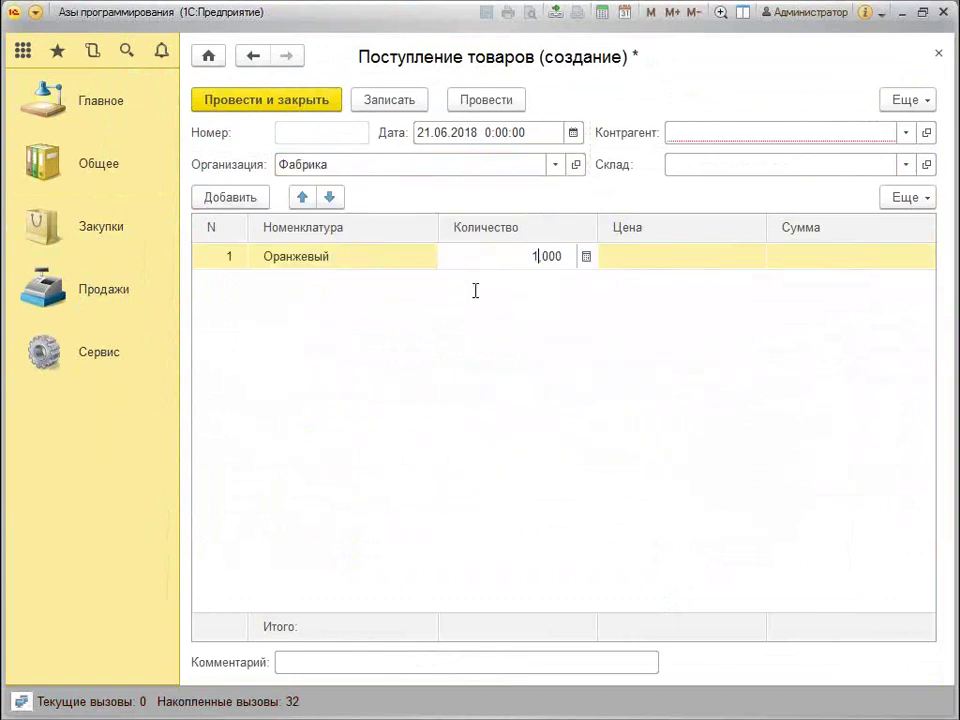
key(Return)
key(Tab)
text(10)
key(Return)
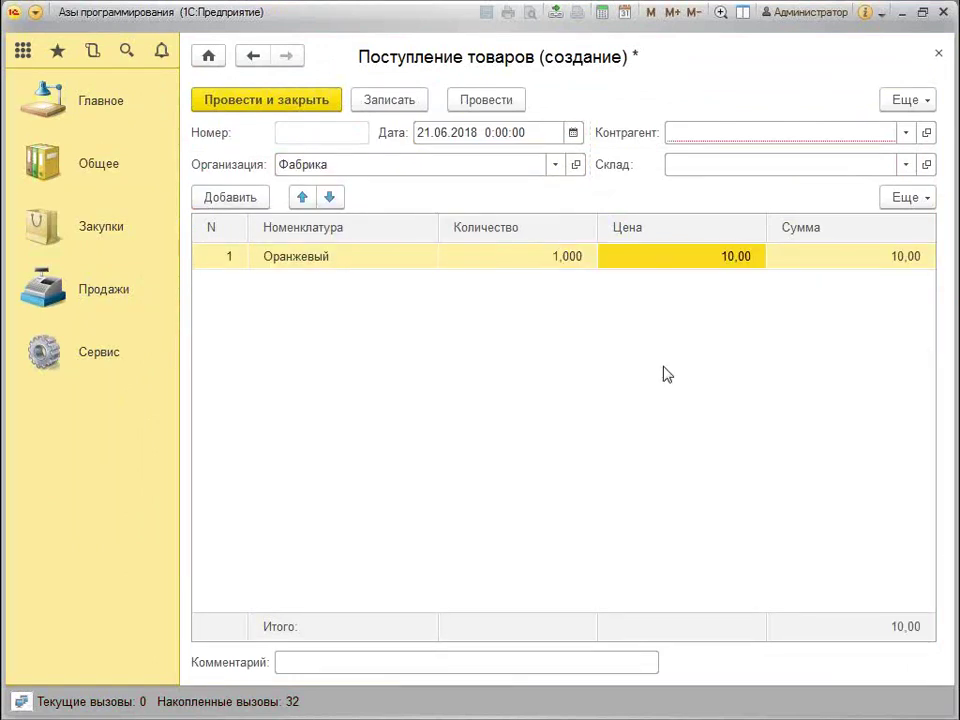
click(906, 131)
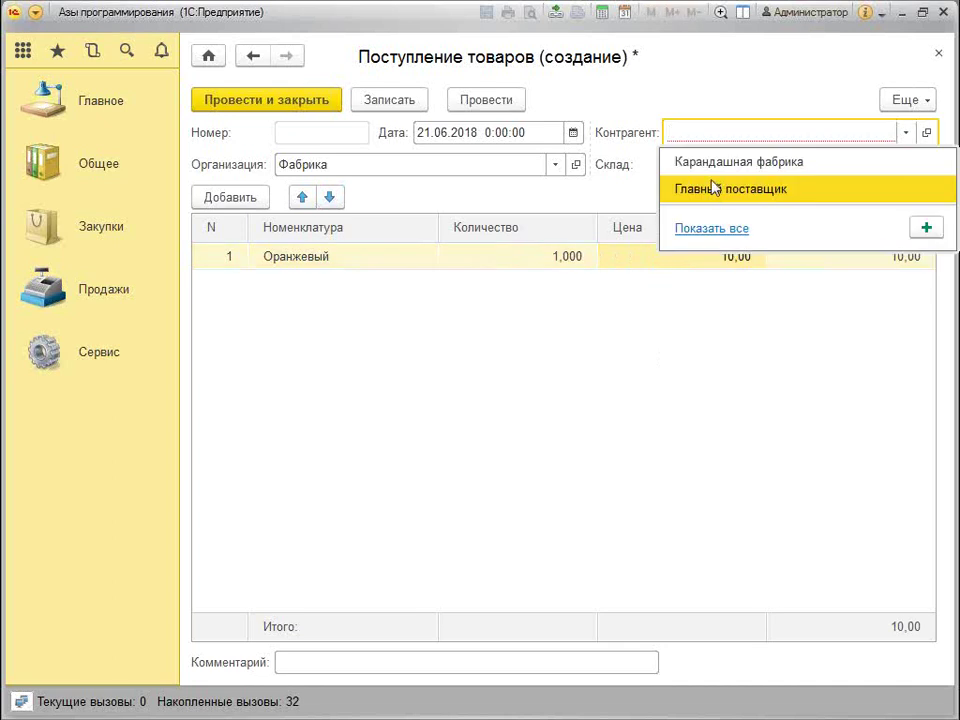
click(718, 186)
Add the item Зеленый with quantity 2 and price 15, and post and close the goods receipt
click(262, 200)
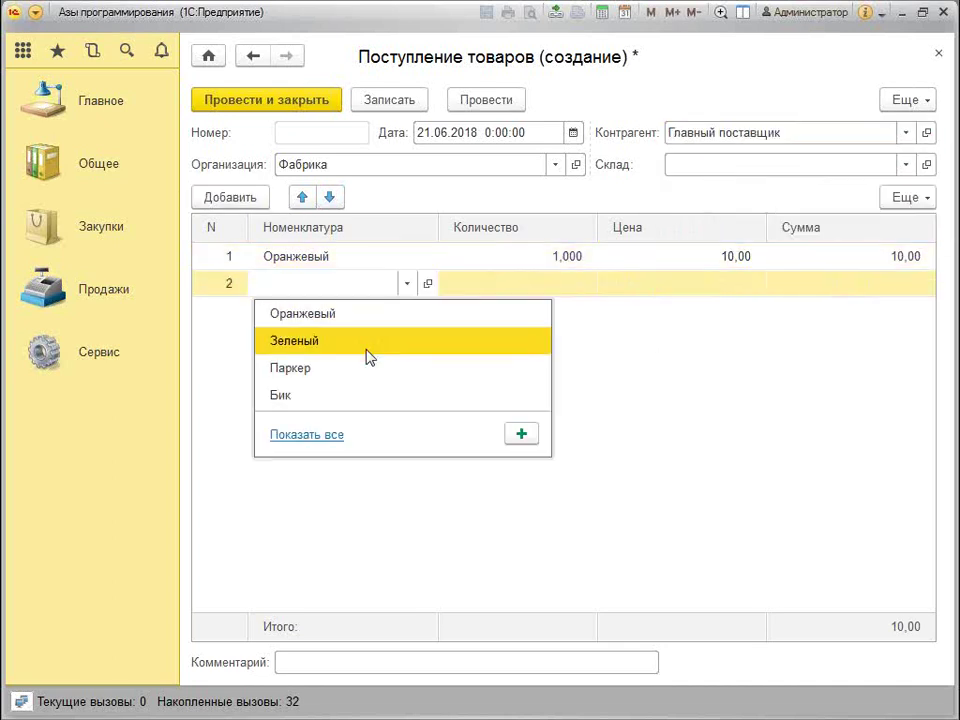
click(365, 343)
text(2)
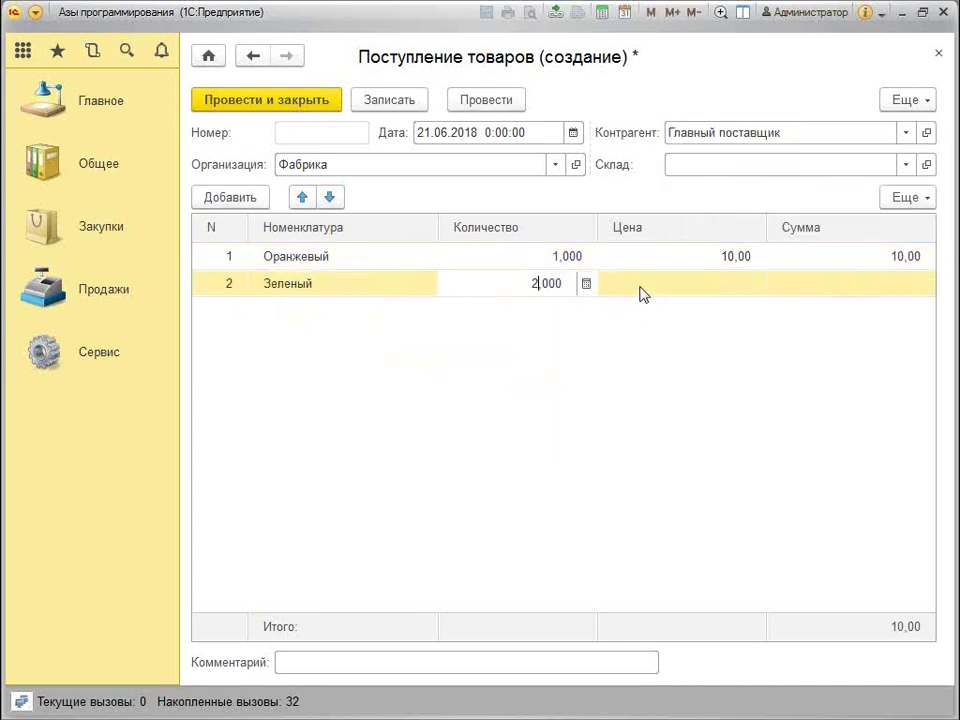
click(641, 284)
text(15)
key(Return)
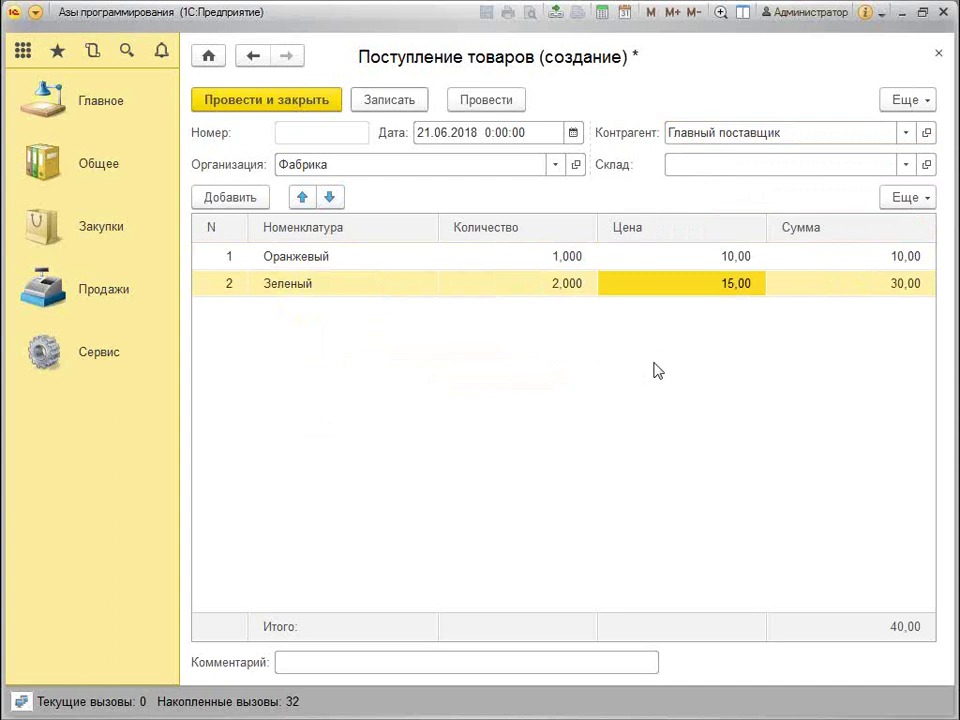
click(326, 101)
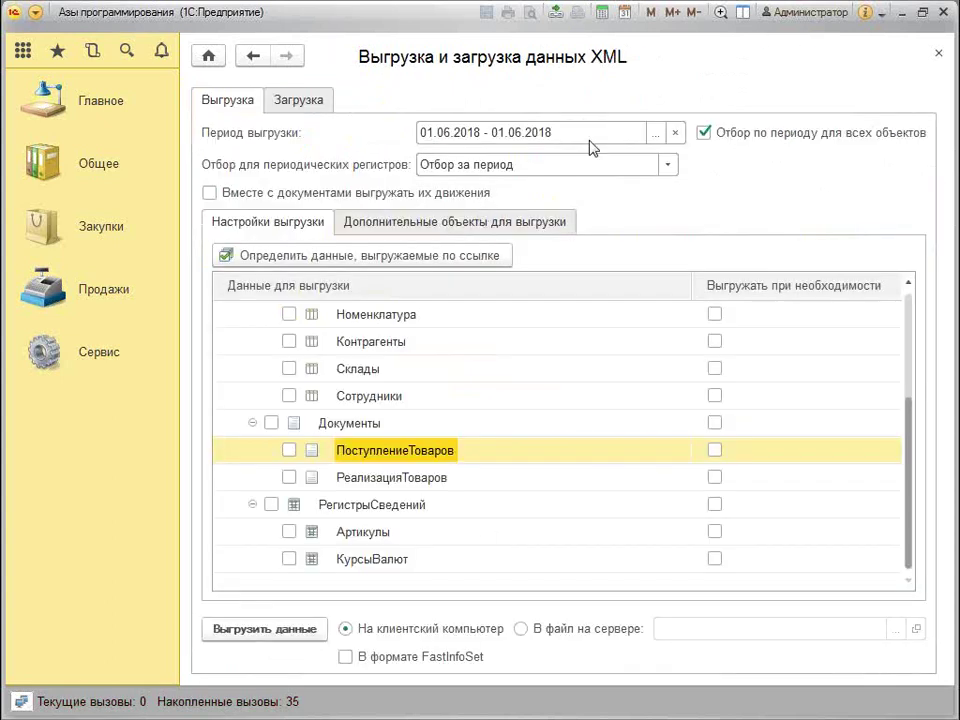
Clear the export period in the XML data export settings
click(675, 132)
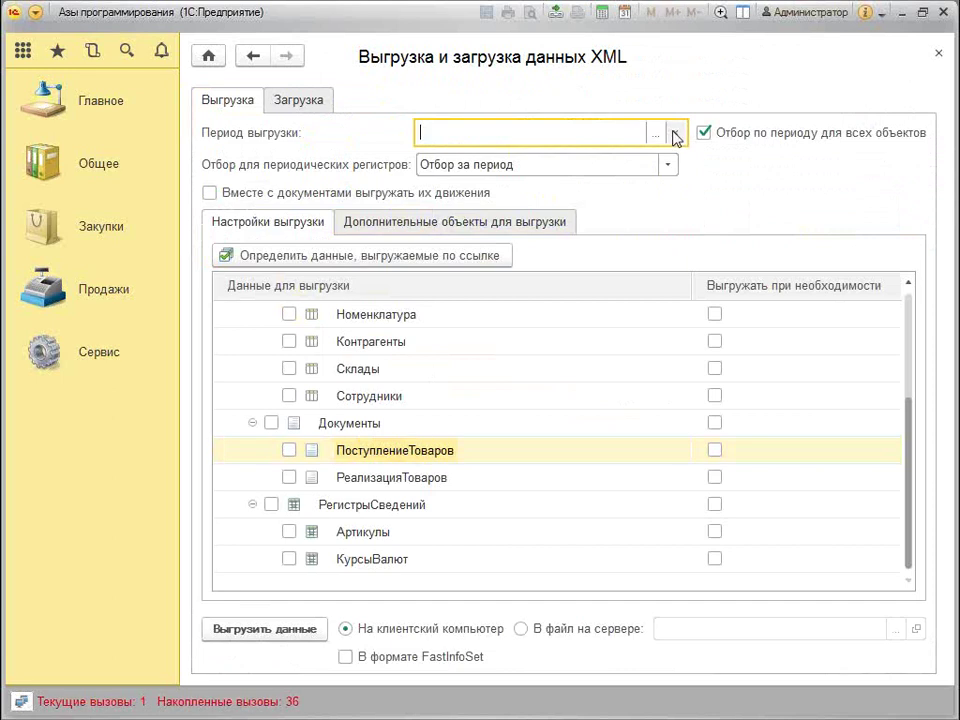
Set the export period to 21.06.2018 - 21.06.2018
click(655, 132)
click(571, 358)
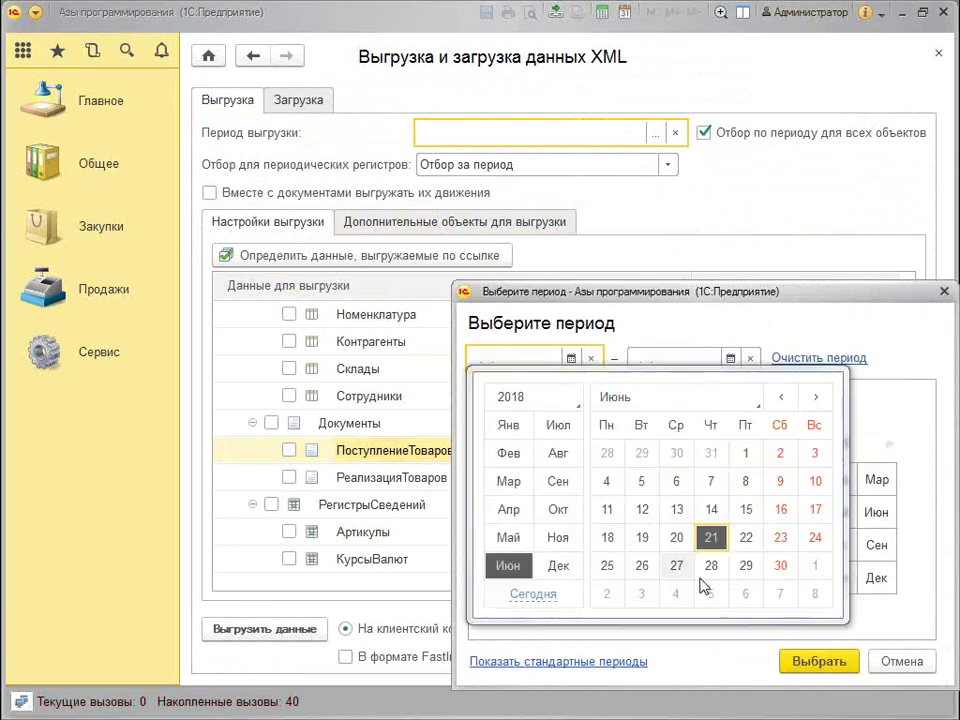
click(709, 538)
click(730, 358)
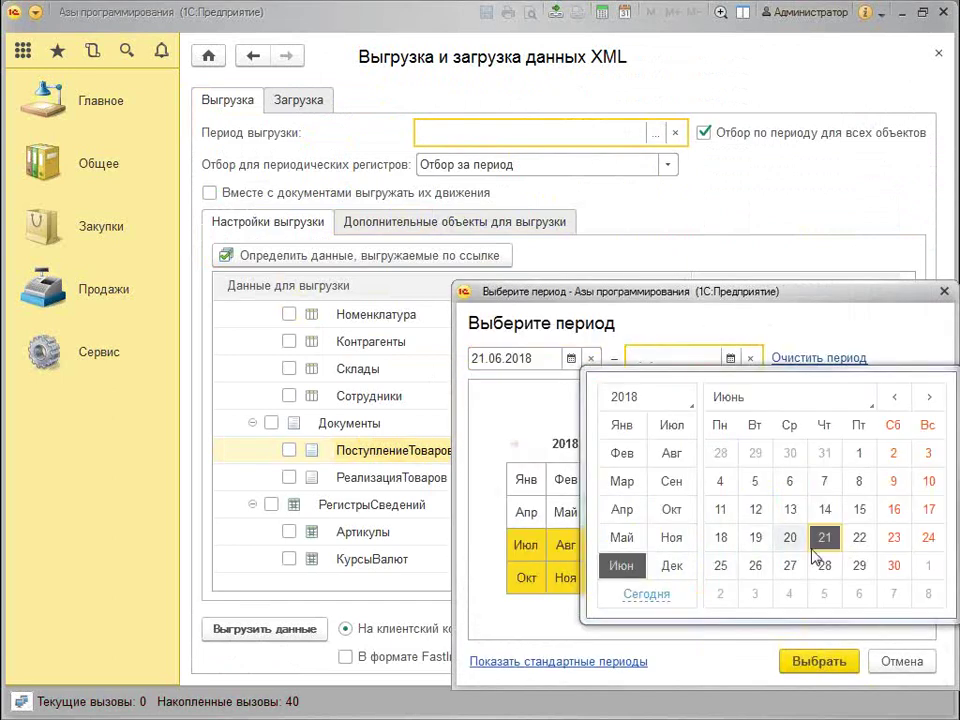
click(817, 538)
click(818, 661)
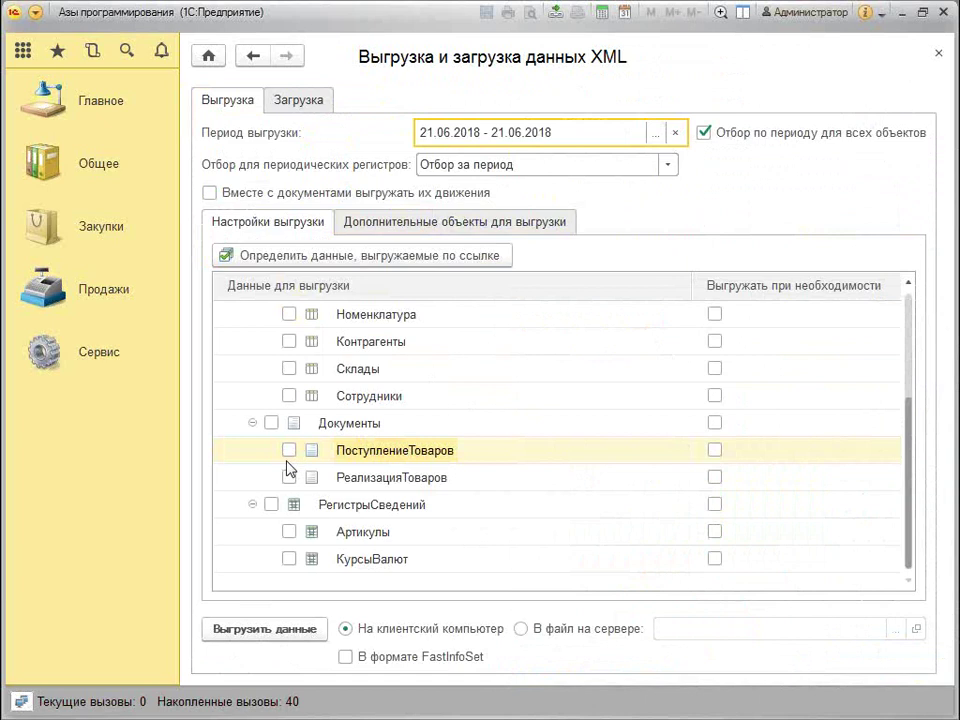
Mark the ПоступлениеТоваров documents for export, export the data to the client computer and open the resulting XML file
click(289, 450)
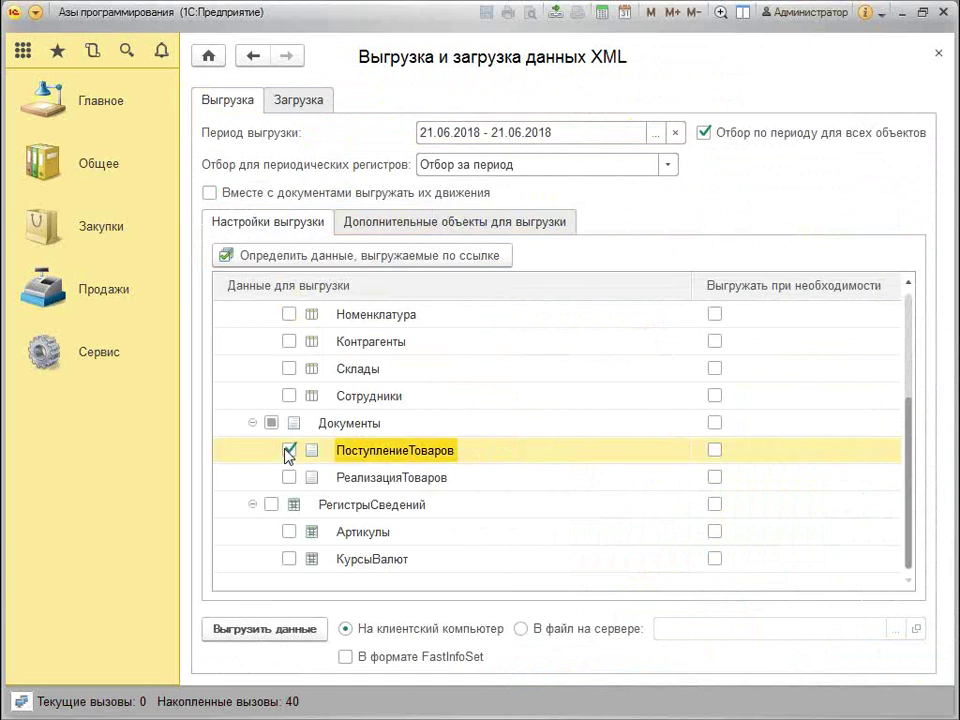
click(295, 624)
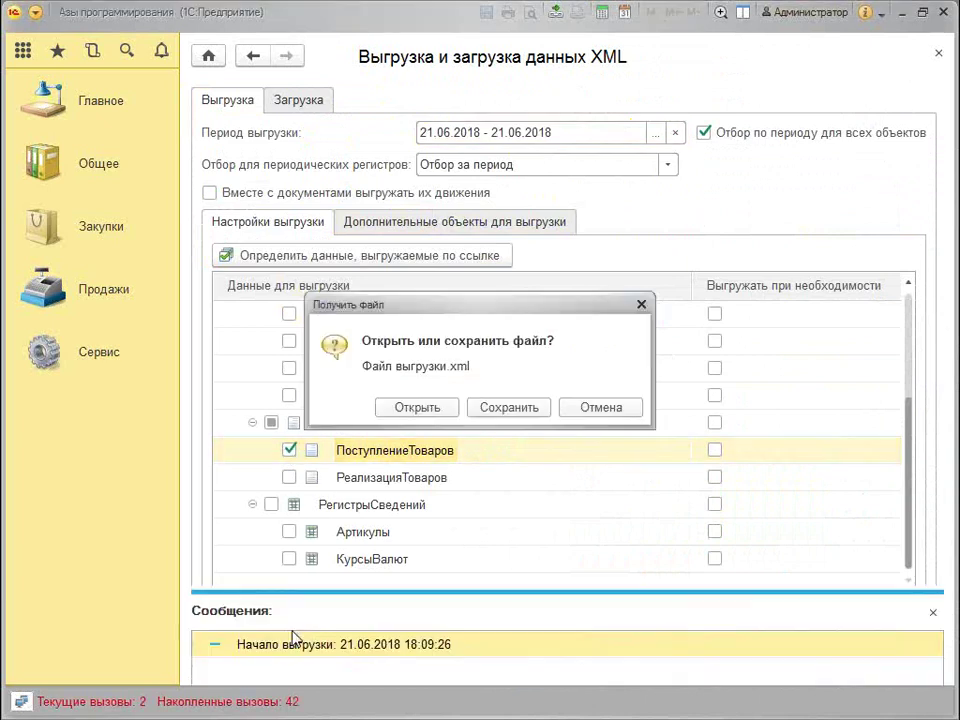
click(435, 407)
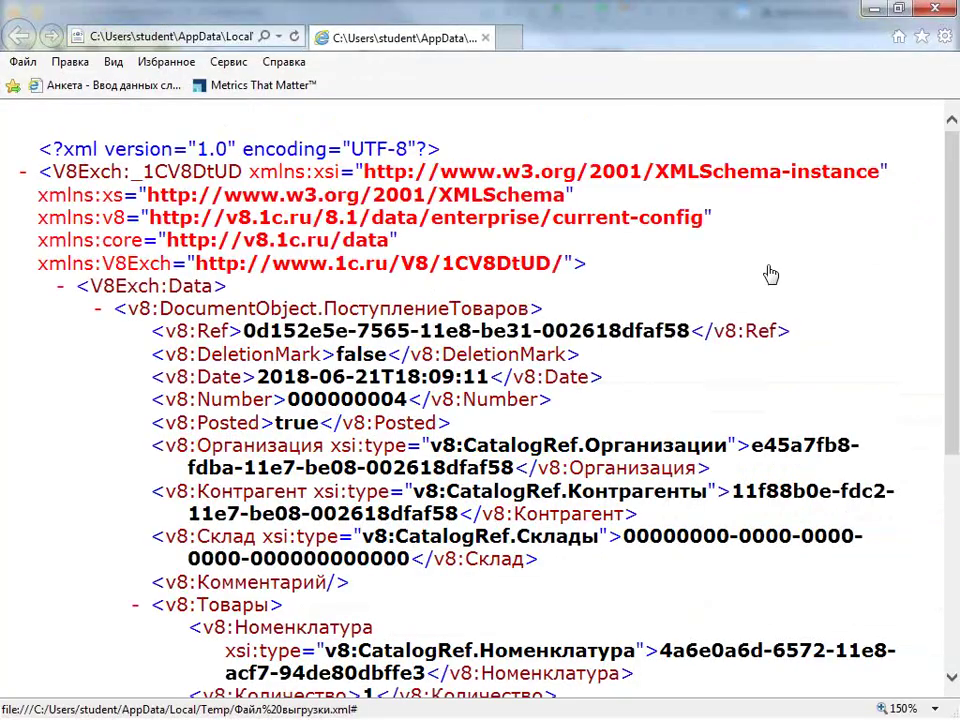
Examine the exported ПоступлениеТоваров document in the XML file, including its header fields and both Товары rows
scroll(841, 285, down, 5)
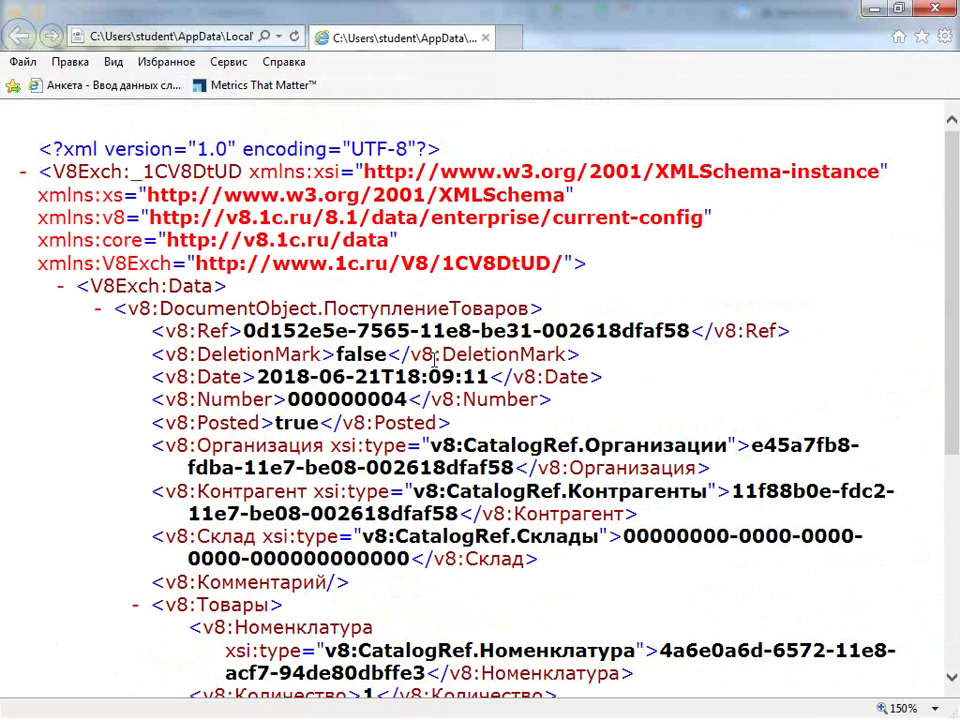
drag(170, 315, 546, 315)
scroll(578, 310, down, 3)
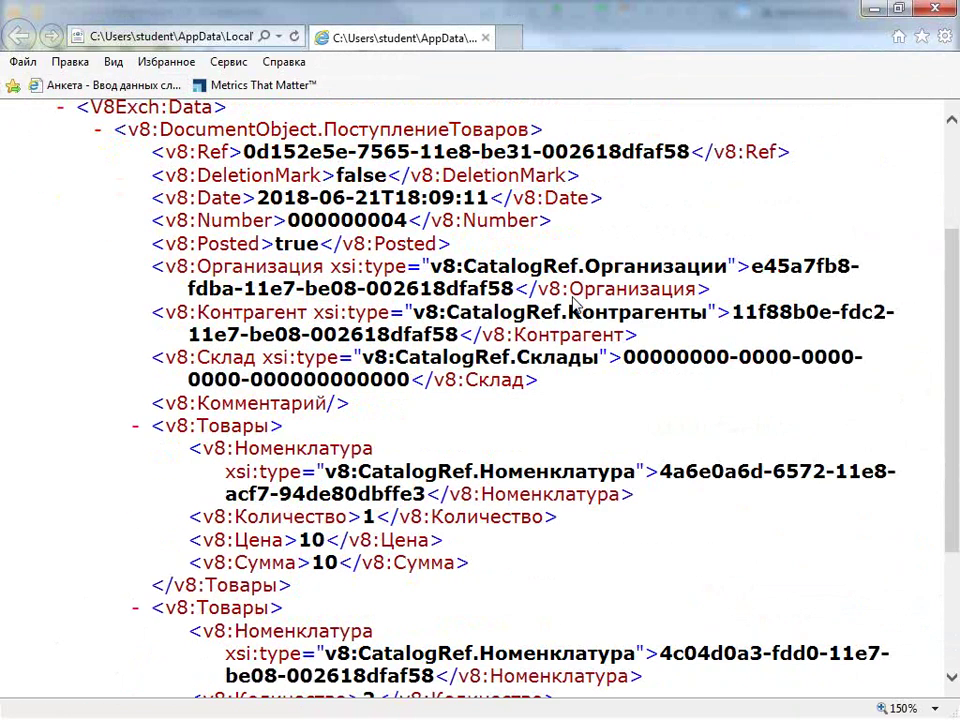
scroll(576, 305, down, 3)
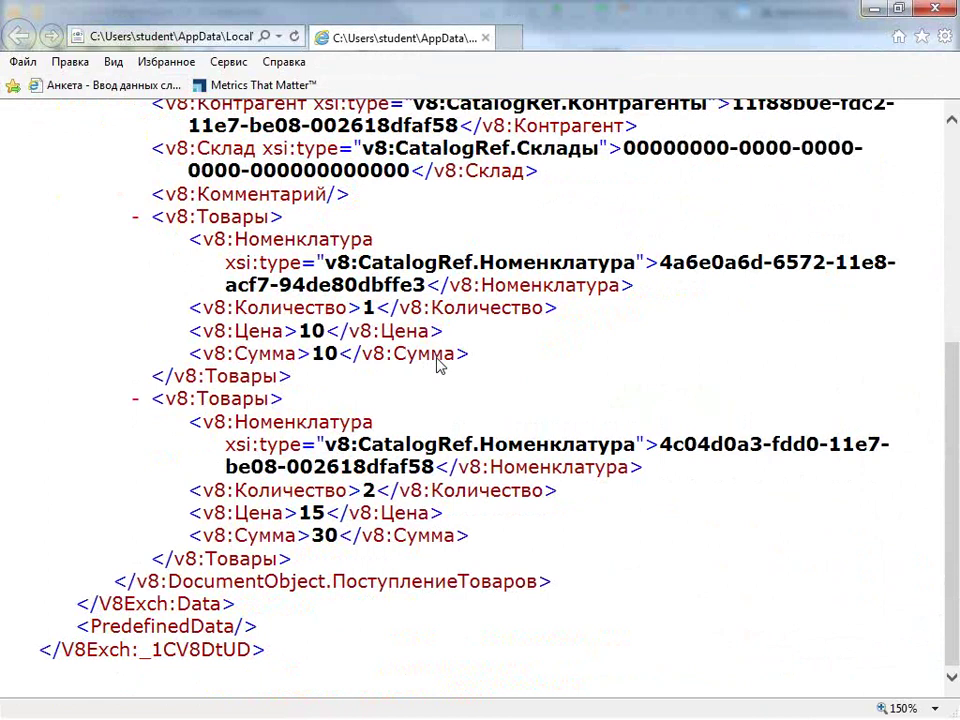
scroll(438, 362, up, 6)
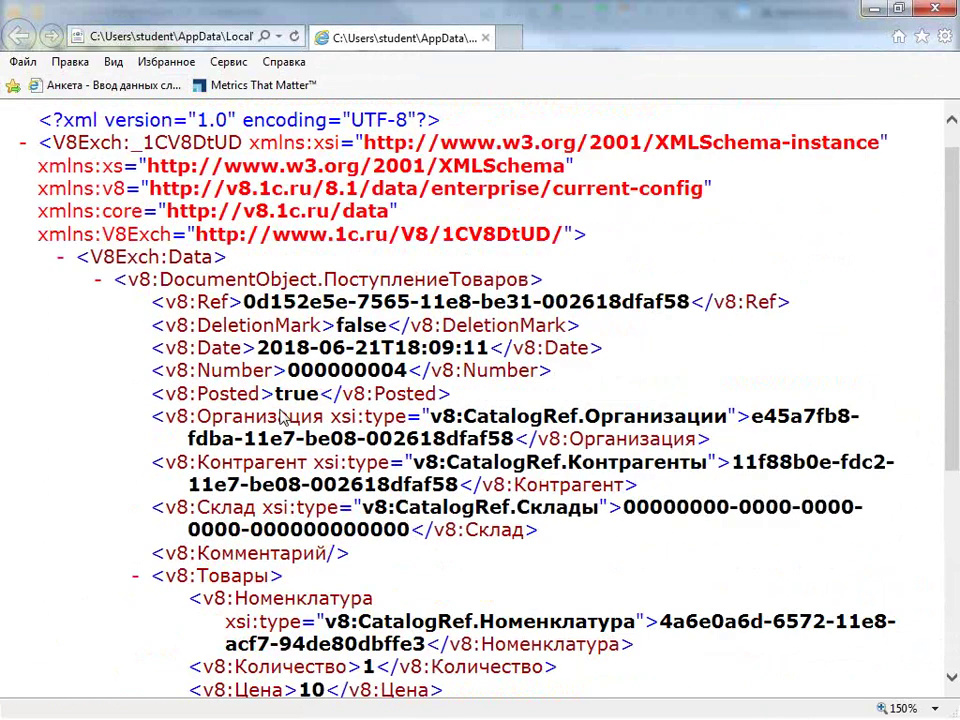
scroll(283, 417, down, 2)
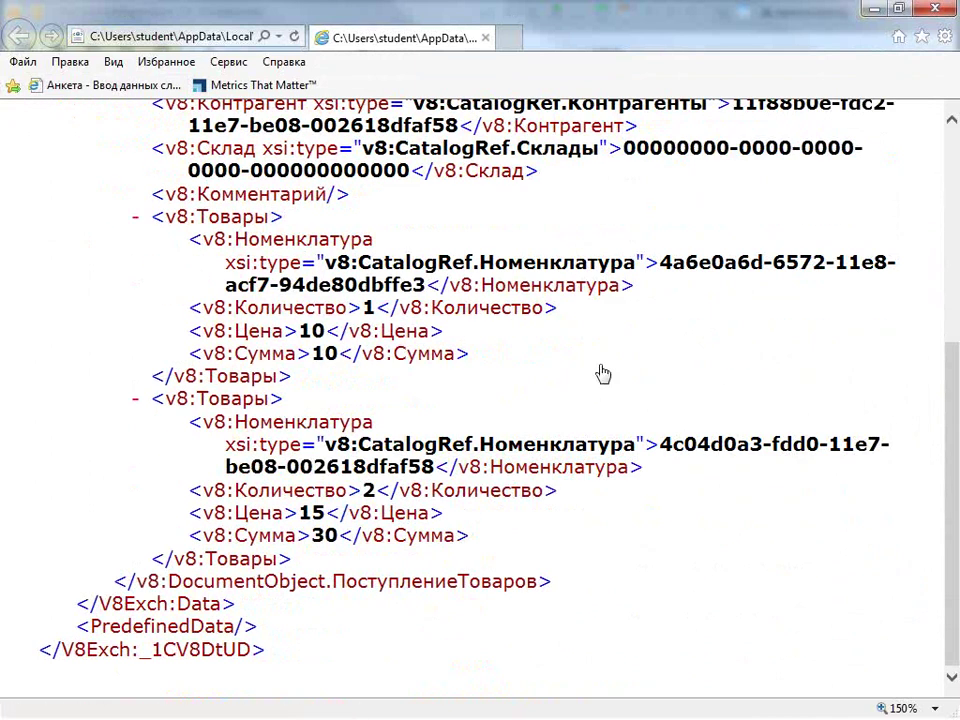
scroll(623, 435, up, 2)
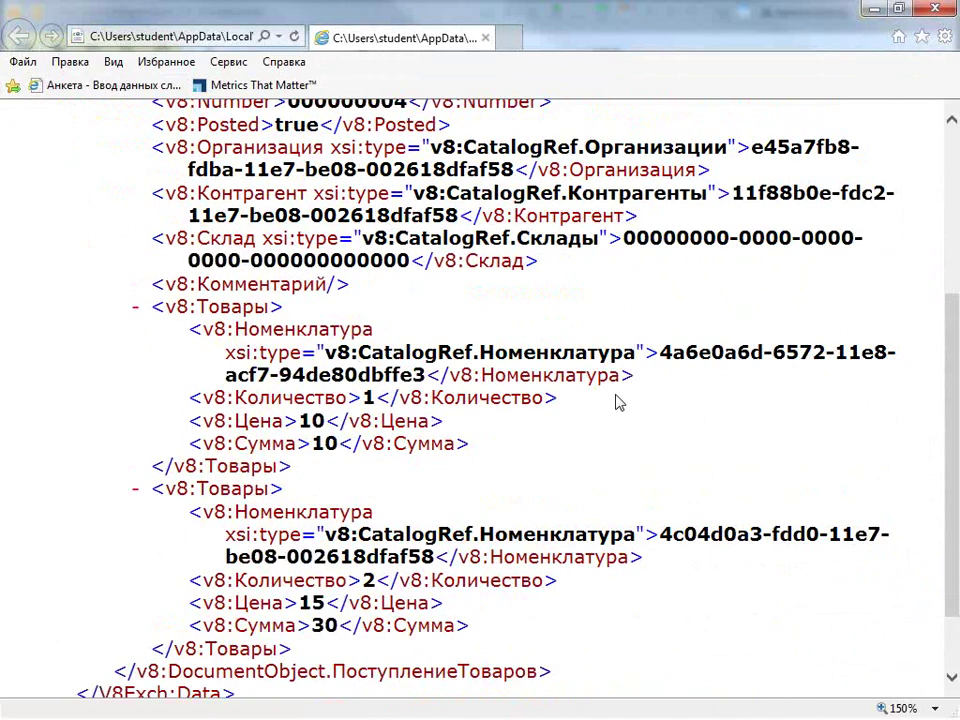
scroll(630, 420, up, 4)
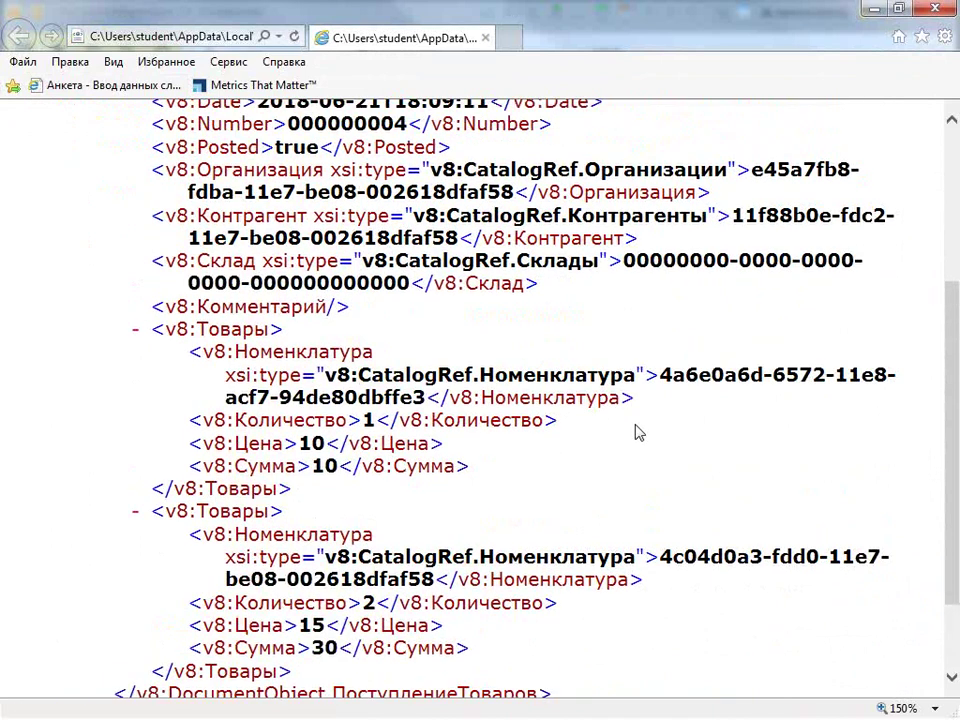
scroll(638, 430, down, 2)
scroll(638, 422, up, 4)
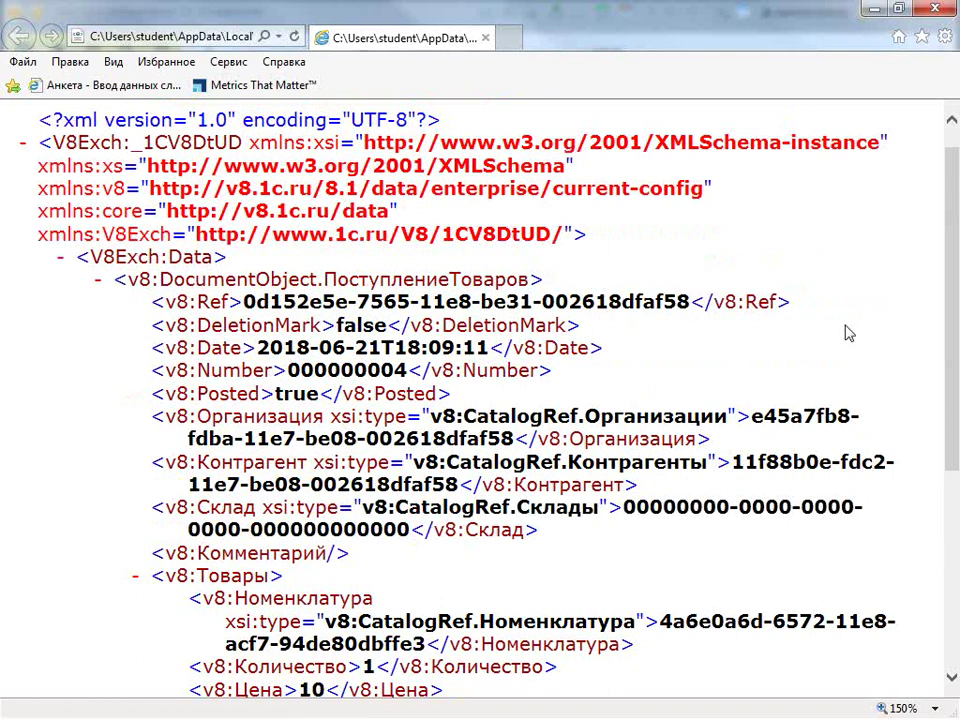
scroll(956, 348, down, 3)
scroll(956, 348, down, 3)
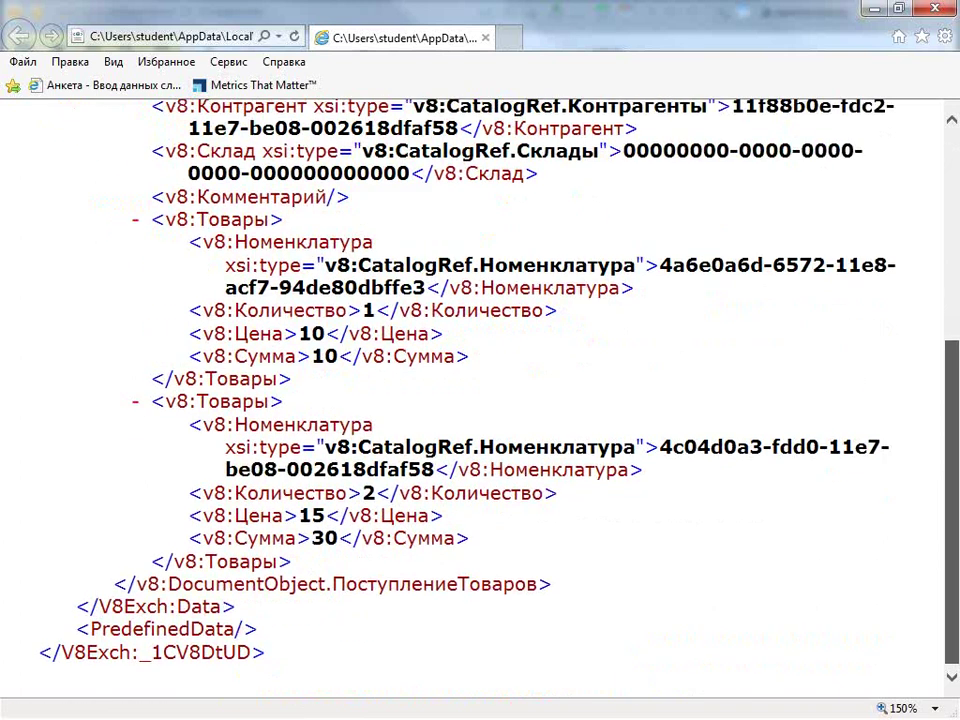
scroll(956, 348, up, 2)
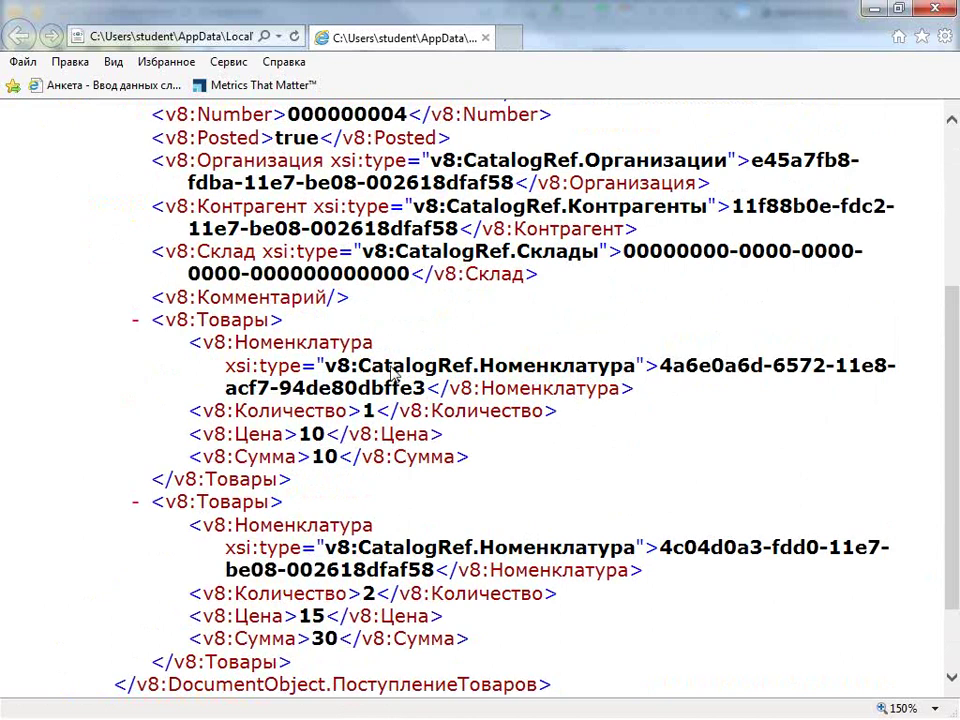
Inspect the Номенклатура reference identifier in the first Товары row, and close the XML file
drag(324, 366, 430, 400)
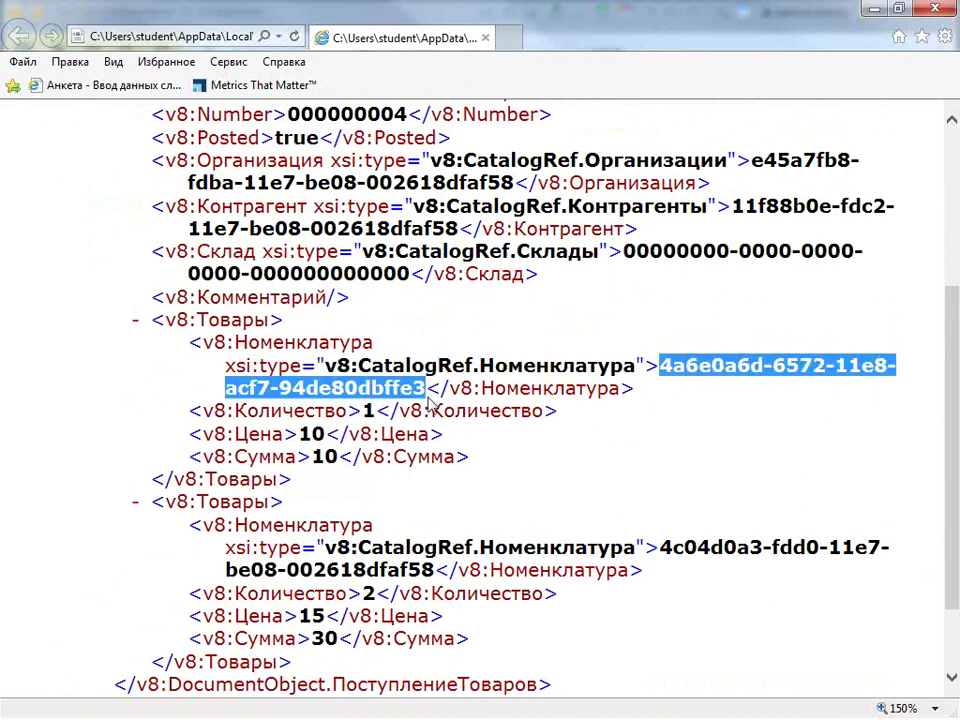
click(600, 450)
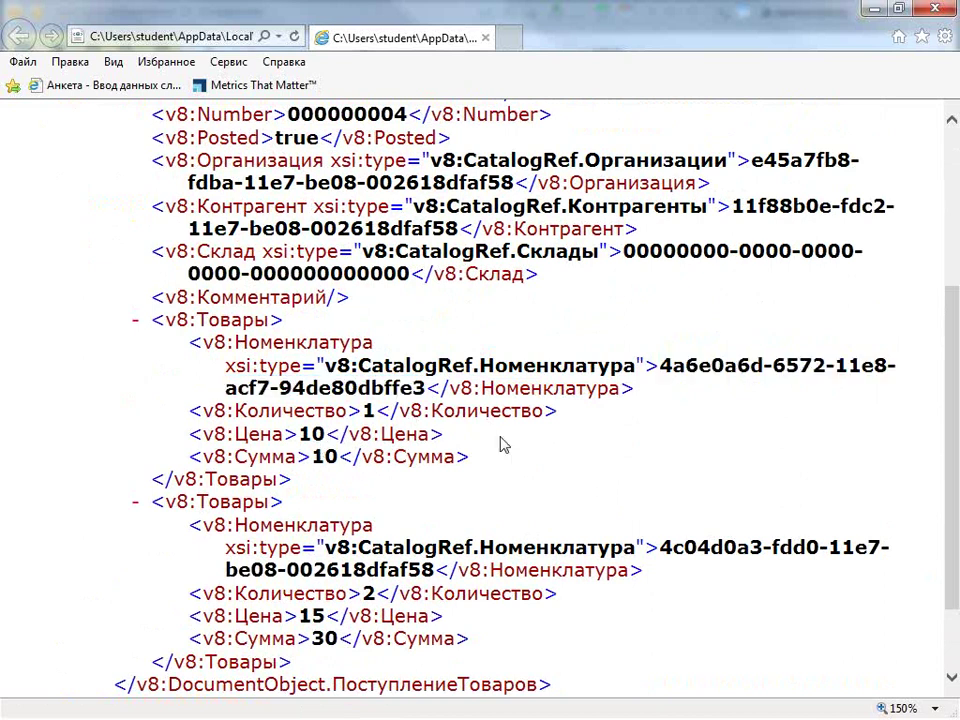
drag(660, 365, 428, 395)
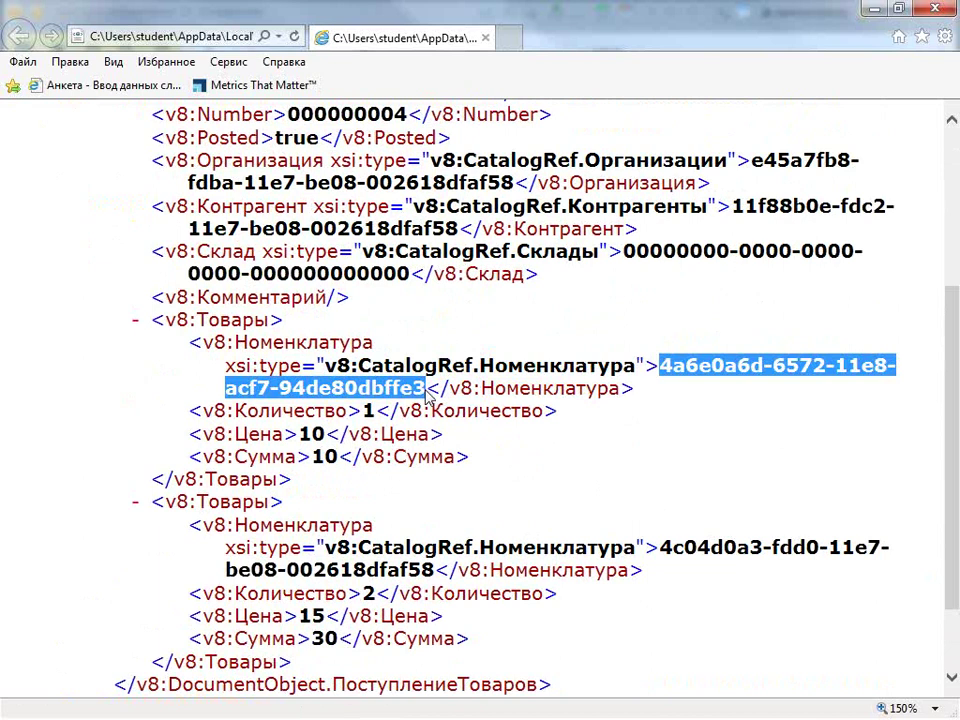
click(856, 390)
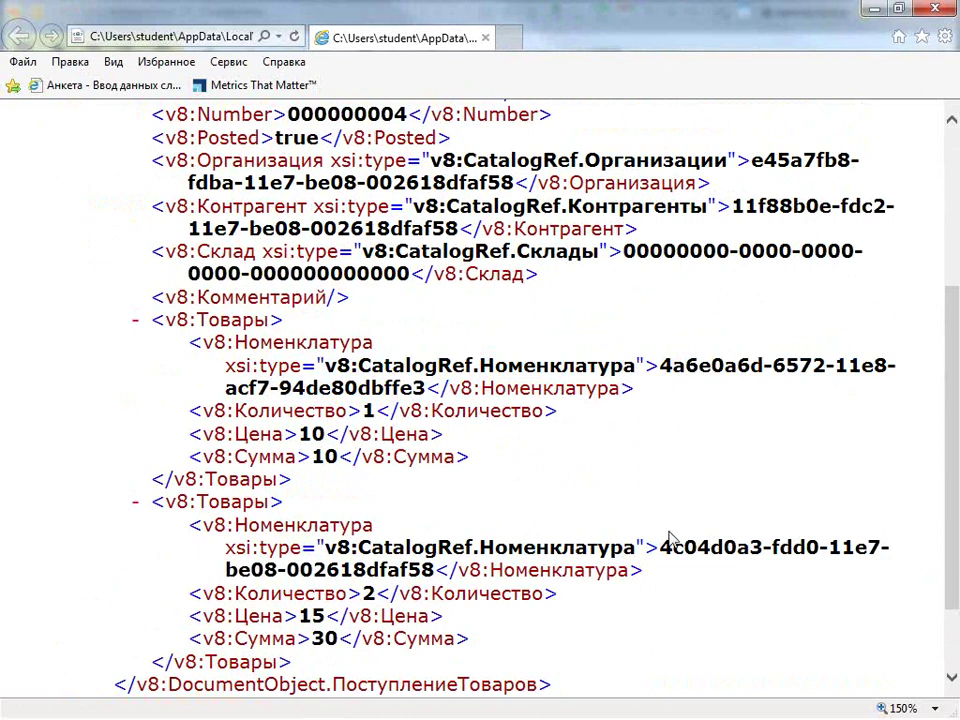
click(933, 12)
Add the whole Номенклатура catalog to the exported data, run the export again and open the resulting XML file
scroll(450, 454, down, 2)
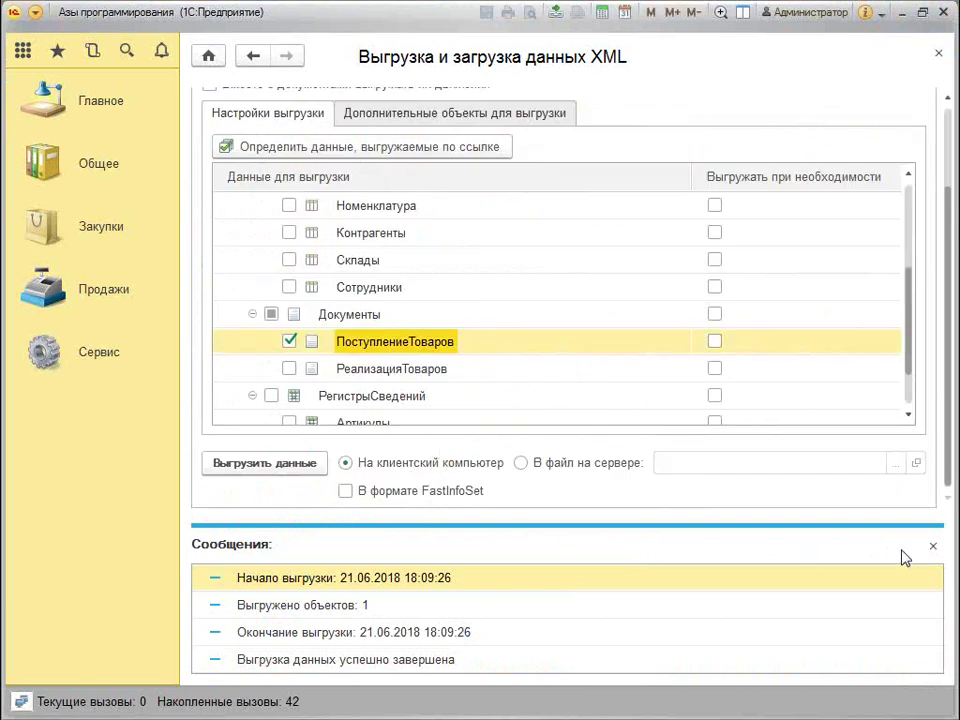
click(935, 551)
click(289, 314)
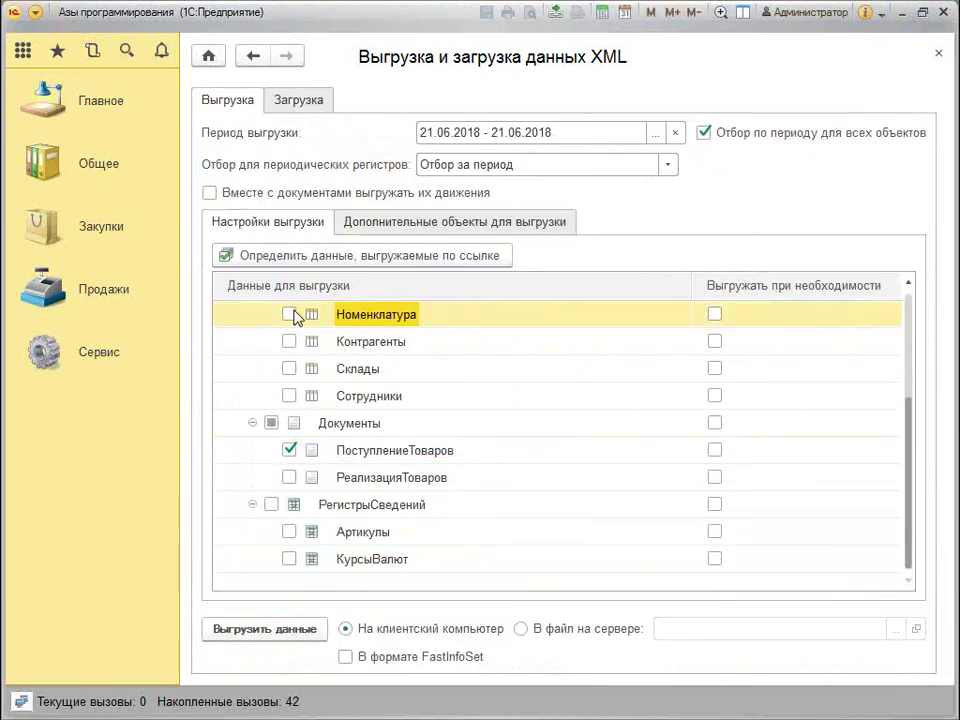
scroll(291, 316, up, 1)
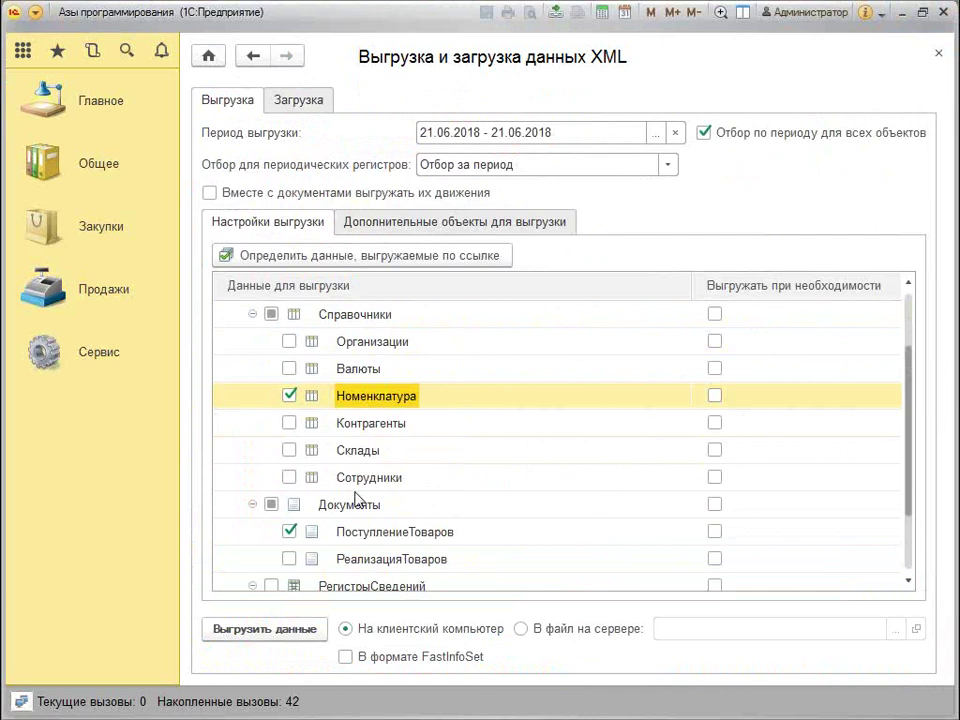
scroll(357, 500, down, 1)
scroll(355, 495, up, 1)
click(314, 629)
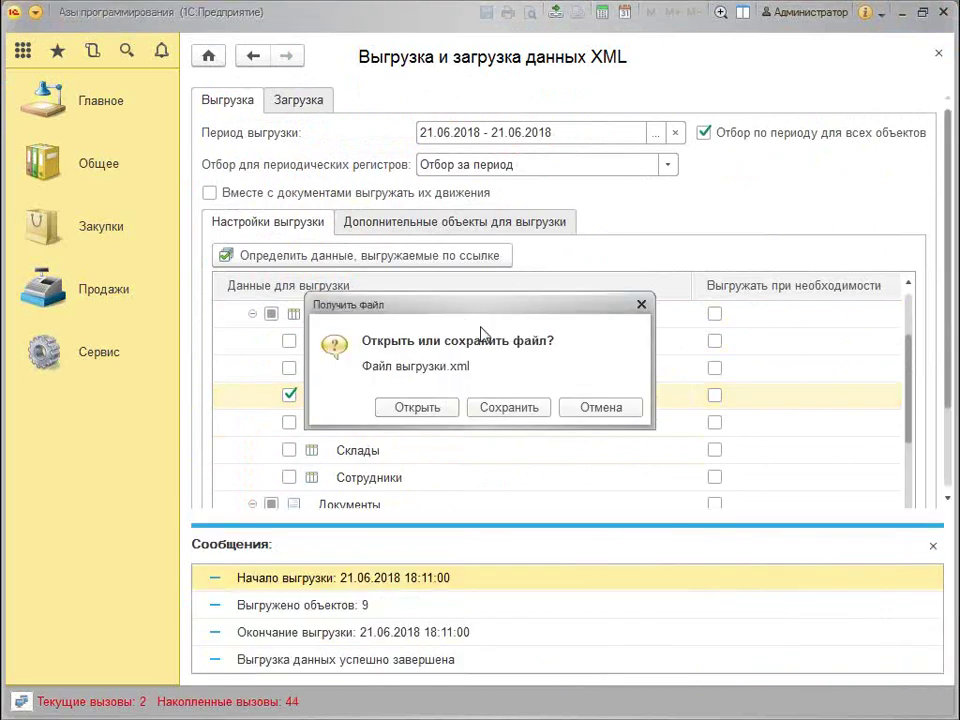
drag(482, 305, 612, 182)
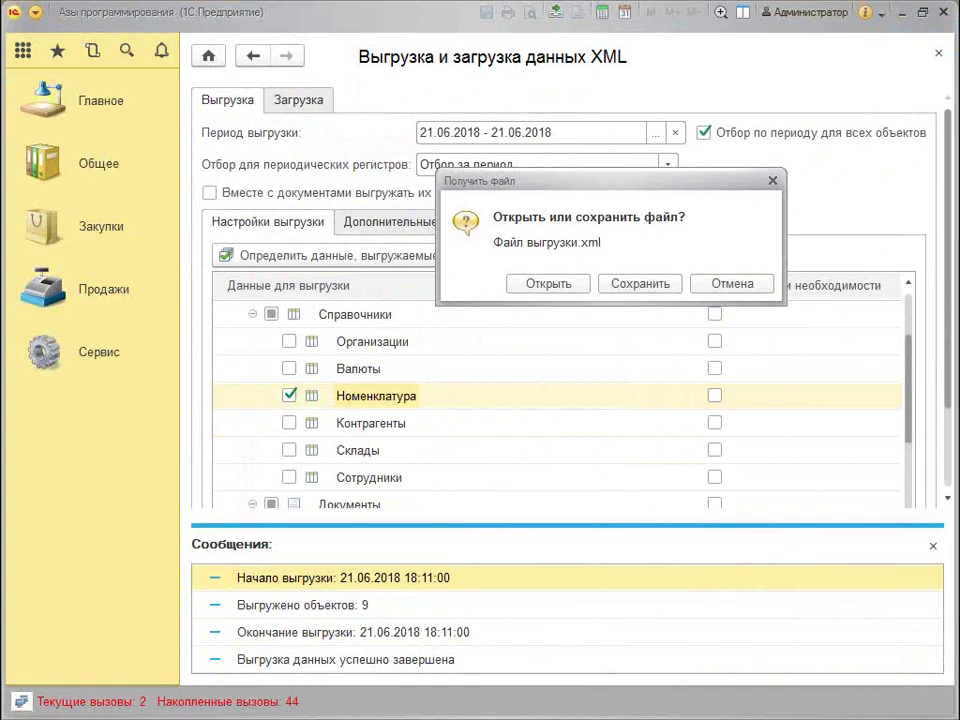
click(572, 282)
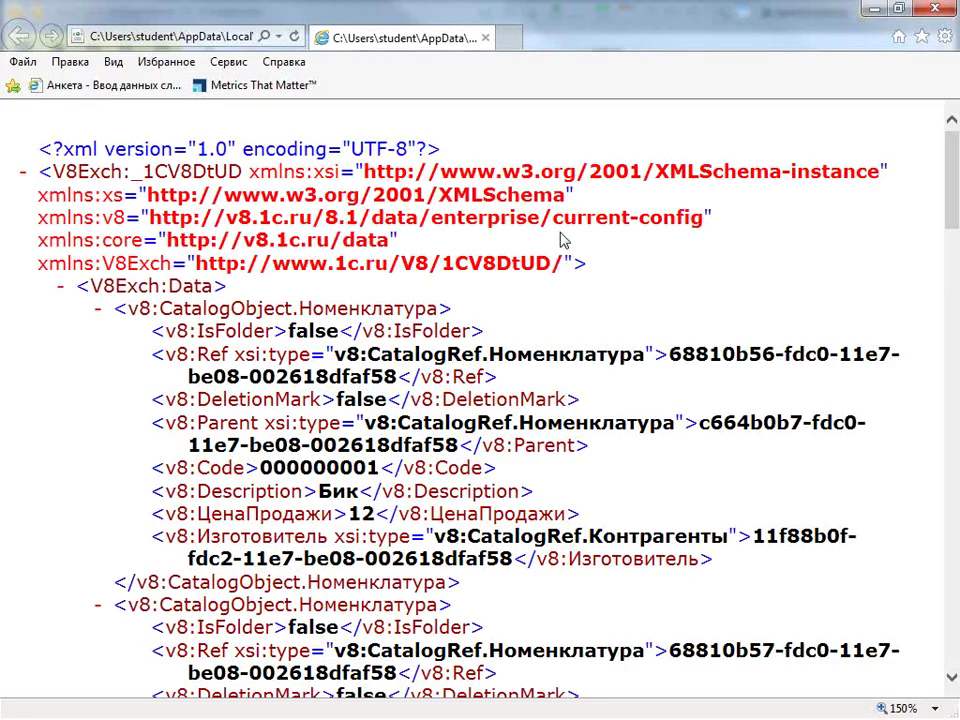
Examine the exported Номенклатура items and the ПоступлениеТоваров document in the XML file, and close it
click(761, 264)
click(762, 265)
scroll(638, 270, down, 15)
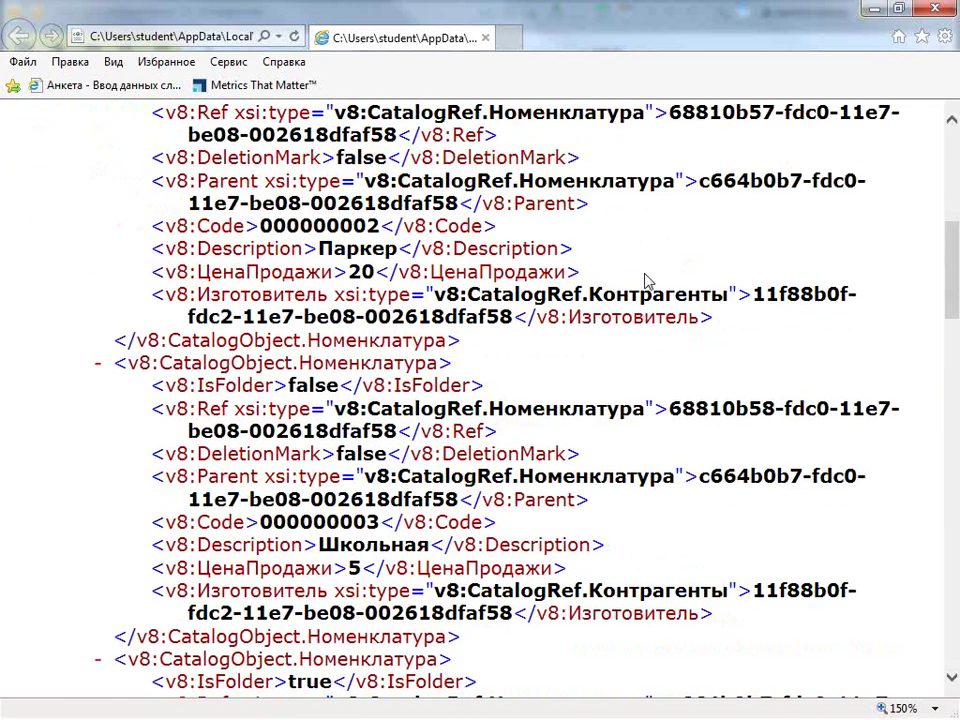
scroll(652, 287, down, 5)
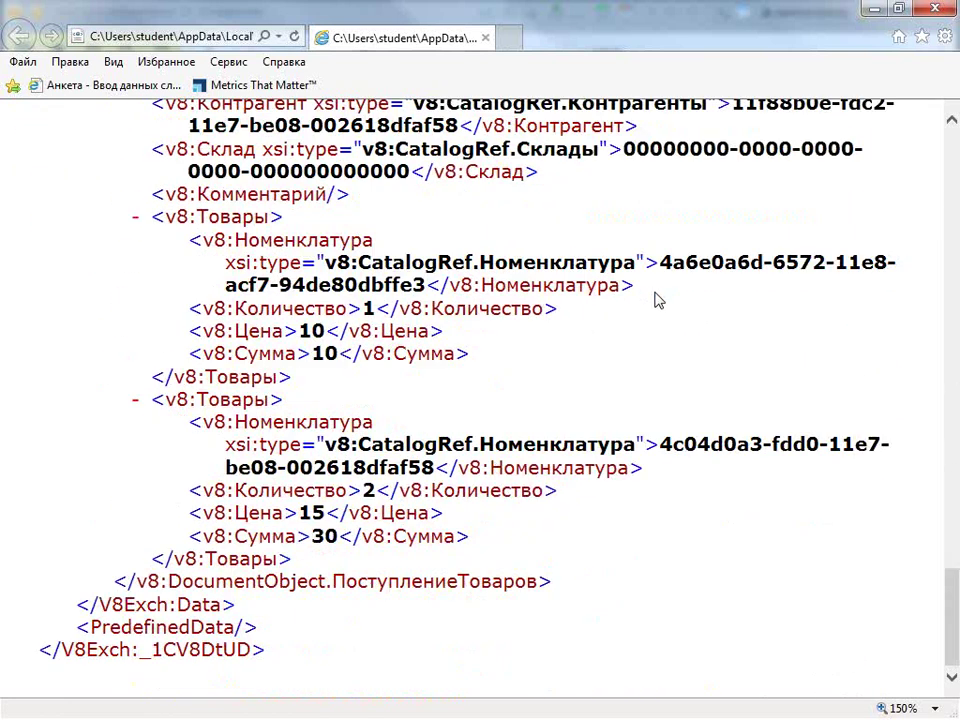
scroll(660, 255, up, 6)
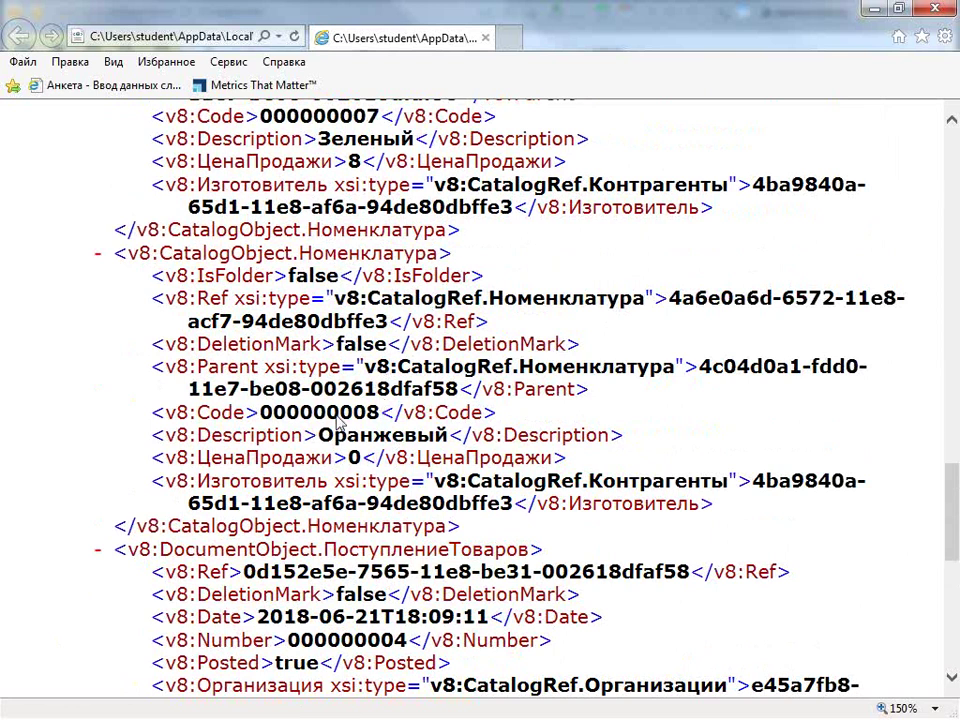
scroll(207, 338, down, 1)
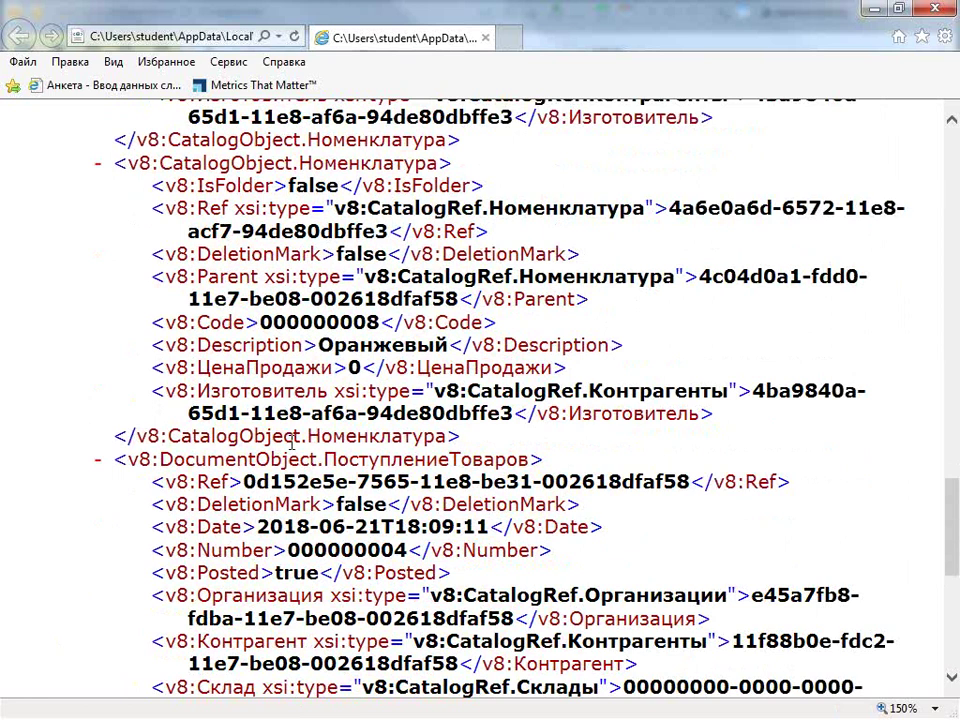
scroll(289, 395, up, 9)
scroll(504, 240, up, 10)
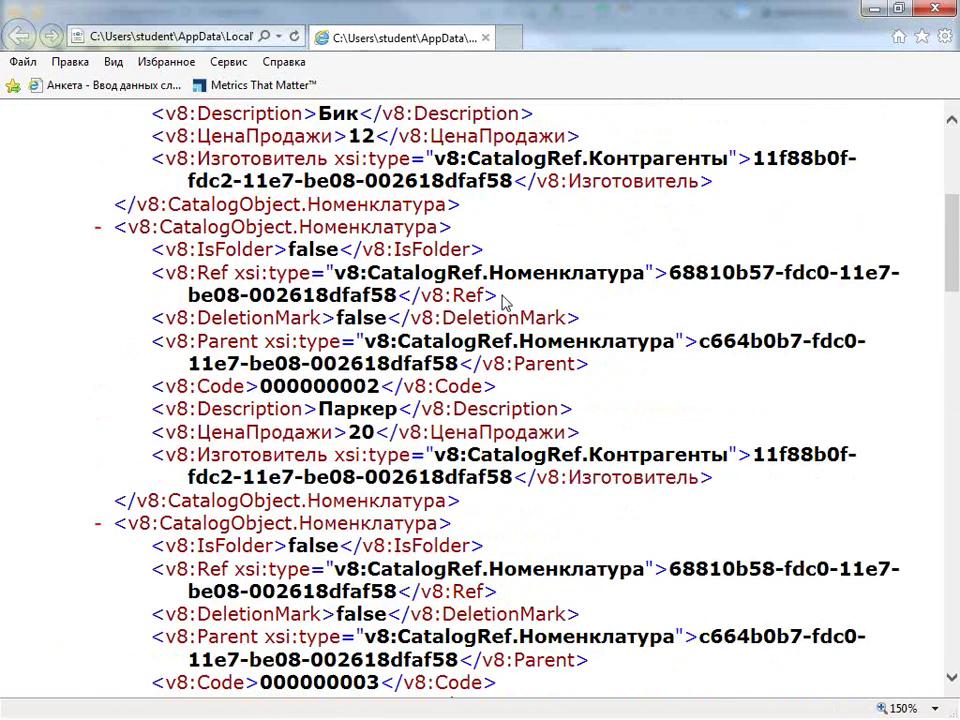
click(485, 39)
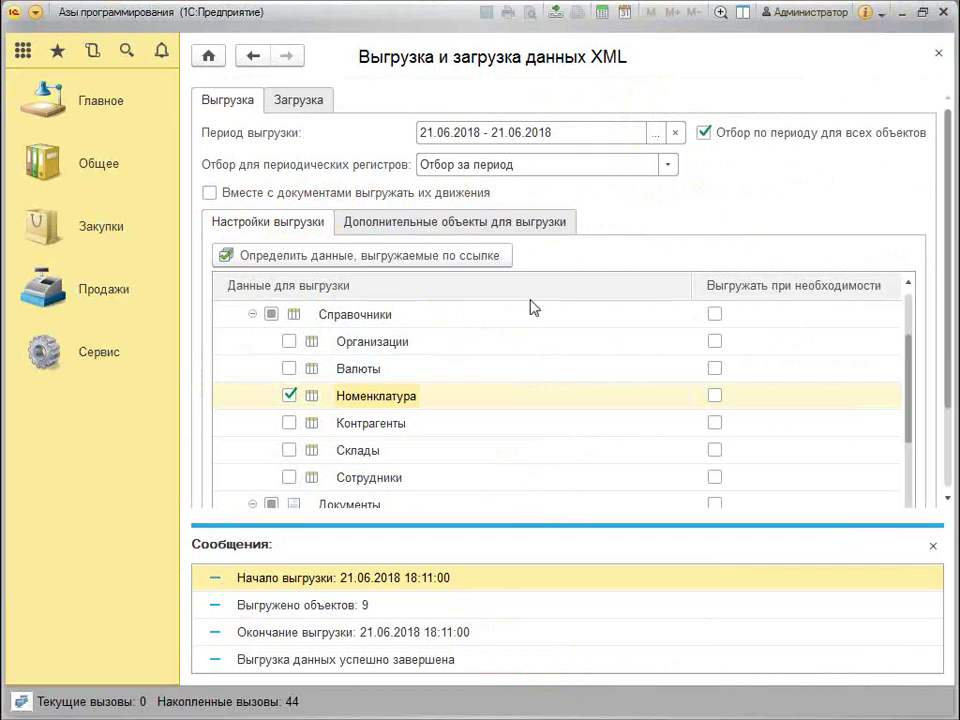
Exclude Номенклатура from the full export and enable "Выгружать при необходимости" for it instead
click(289, 396)
scroll(300, 370, down, 2)
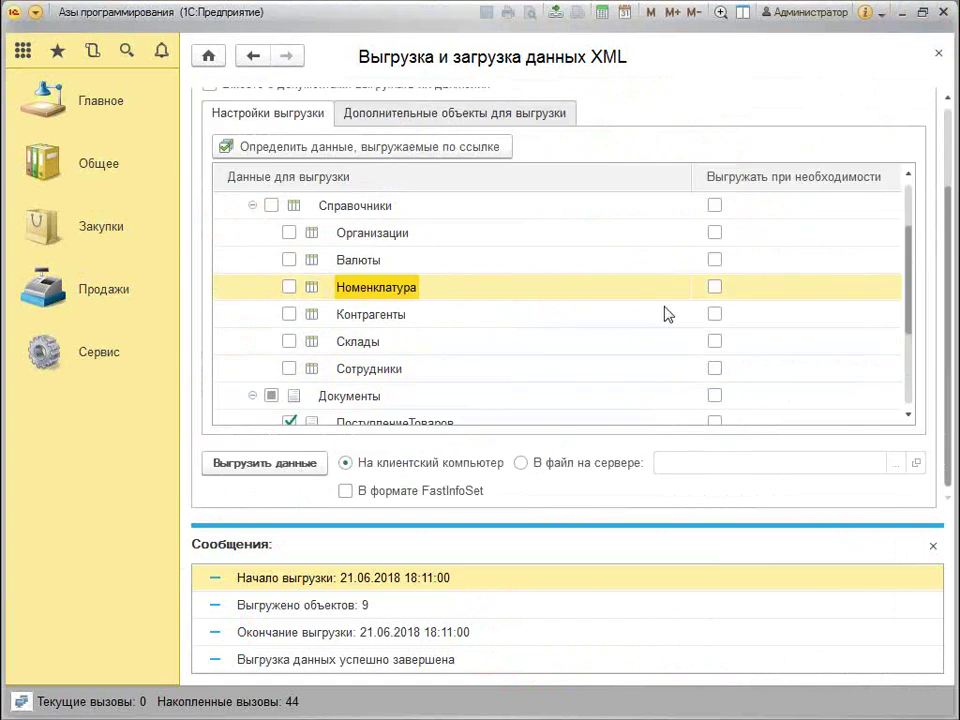
click(716, 290)
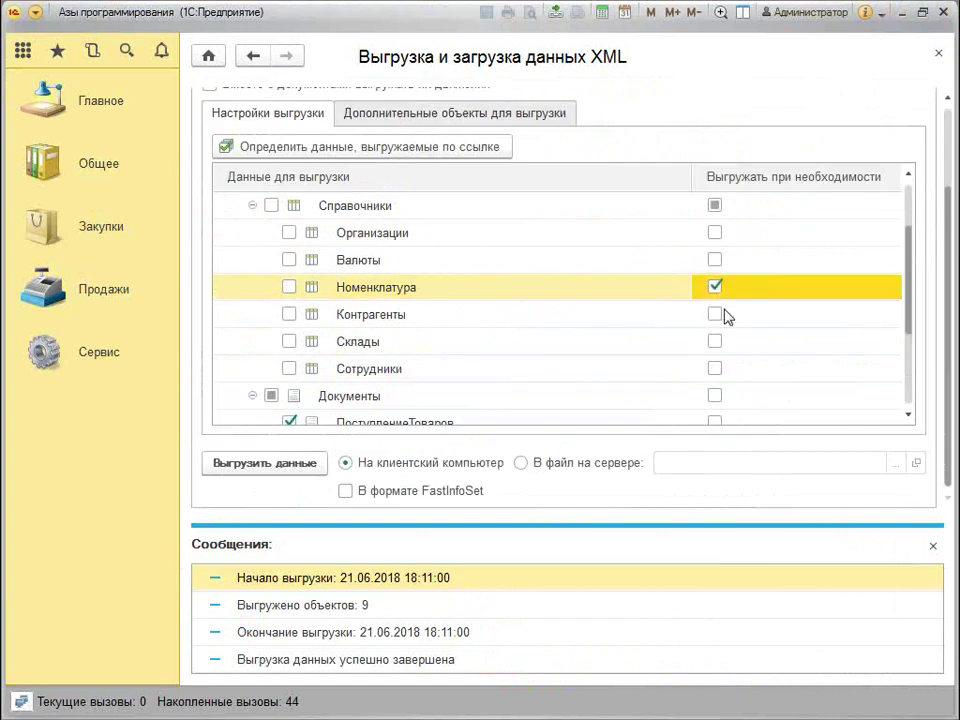
mouse_move(728, 268)
mouse_down()
mouse_move(688, 272)
mouse_move(752, 294)
mouse_up()
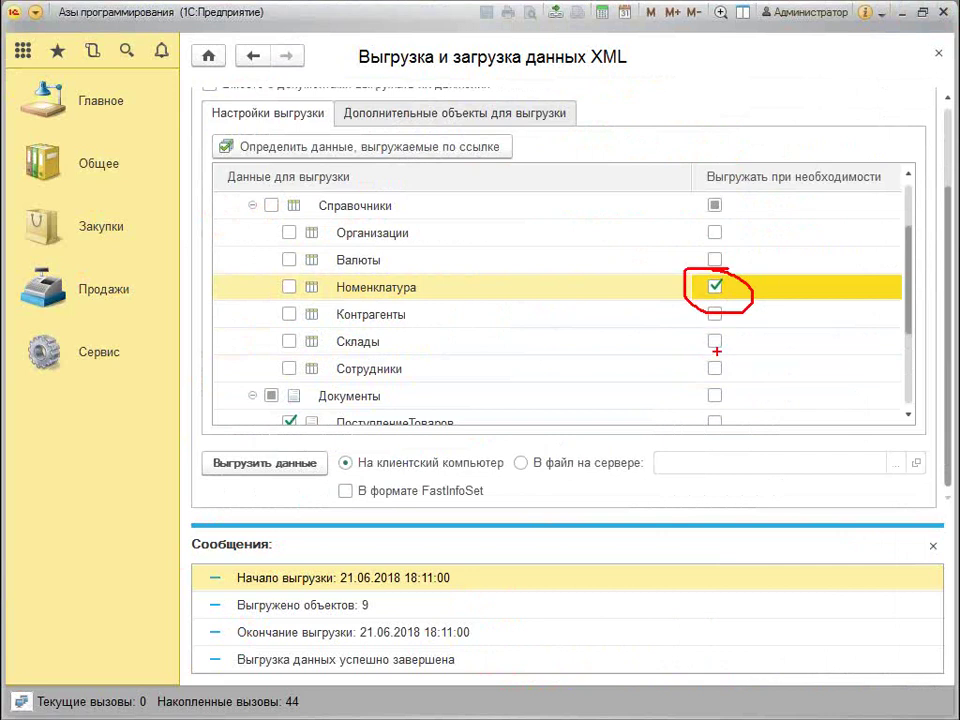
Run the export of ПоступлениеТоваров with Номенклатура exported only when needed, and open the resulting XML file
key(Escape)
scroll(429, 399, down, 1)
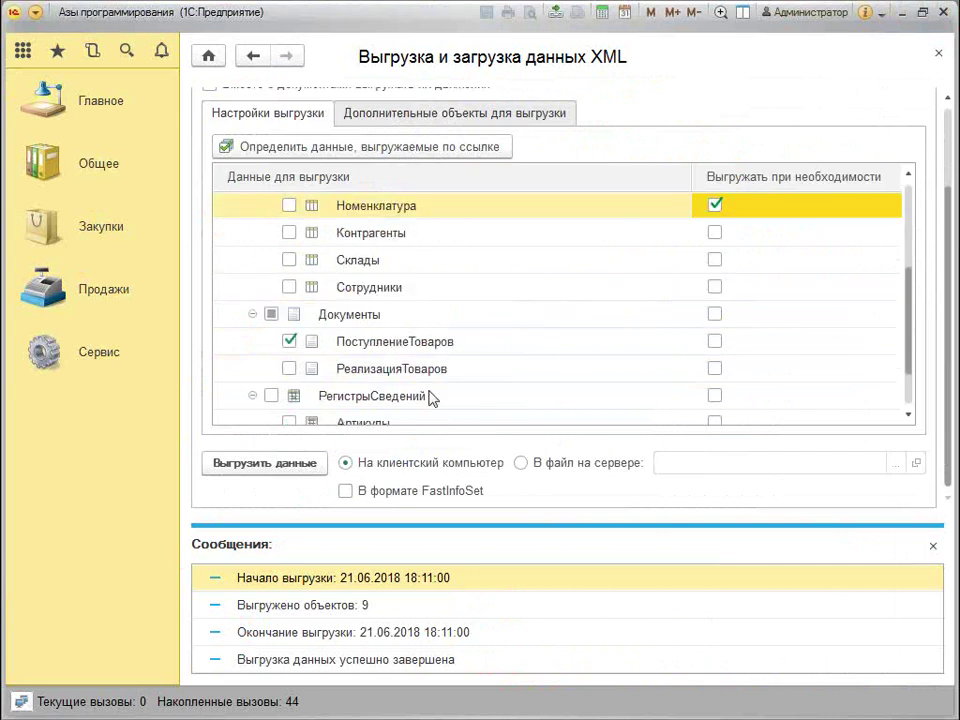
click(416, 350)
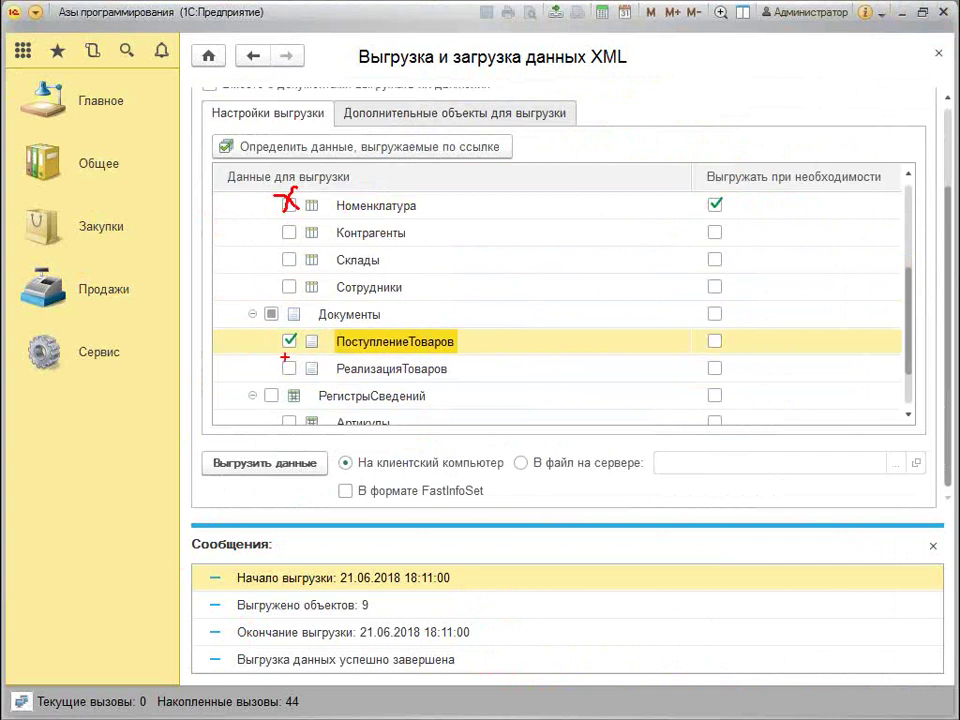
click(255, 459)
click(434, 407)
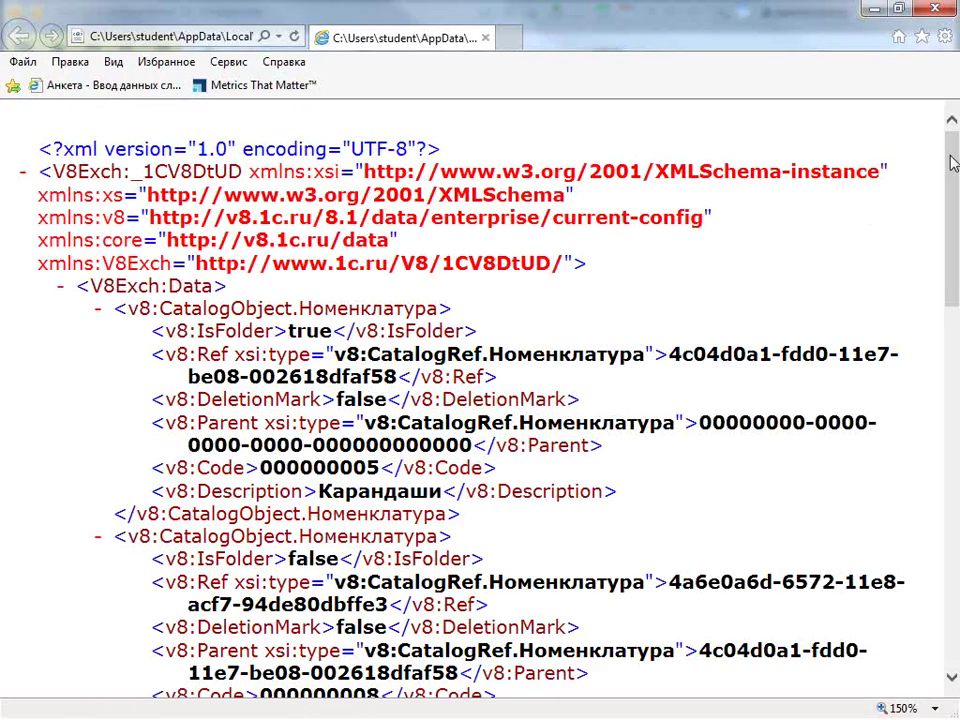
Examine the overall structure of the XML file, comparing the exported Номенклатура objects with the ПоступлениеТоваров document
drag(957, 160, 957, 385)
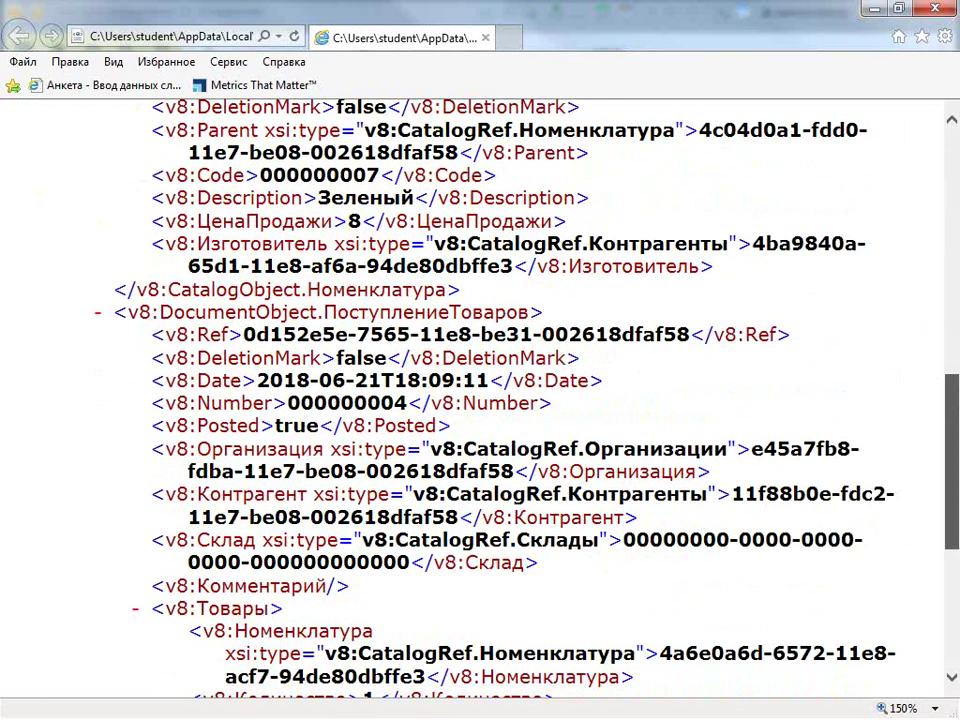
drag(957, 385, 957, 505)
scroll(343, 160, up, 5)
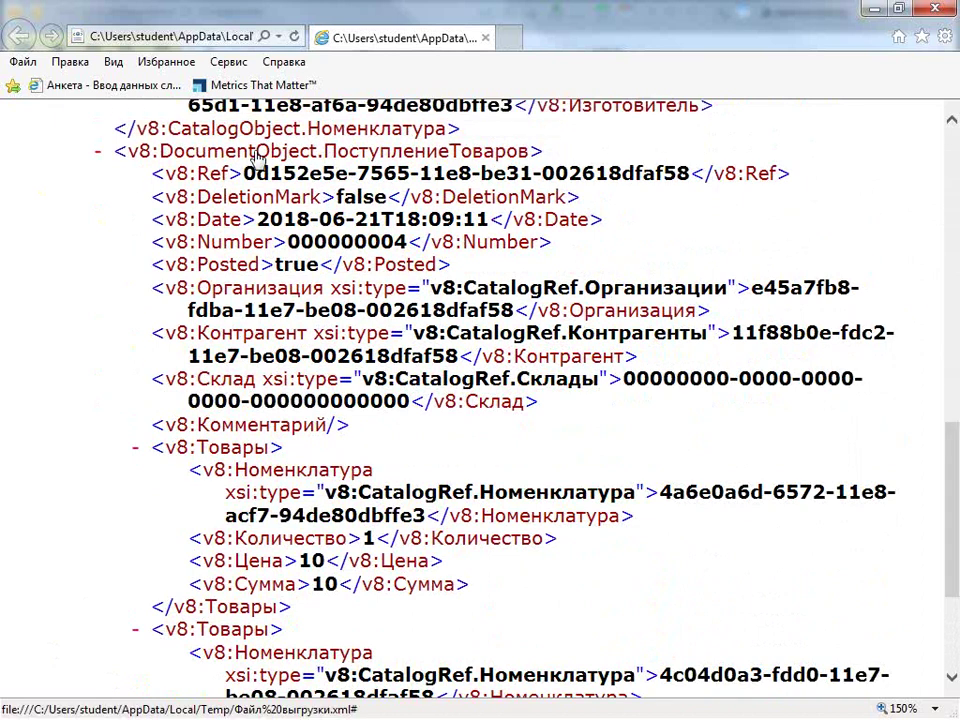
scroll(343, 160, up, 6)
scroll(365, 203, up, 12)
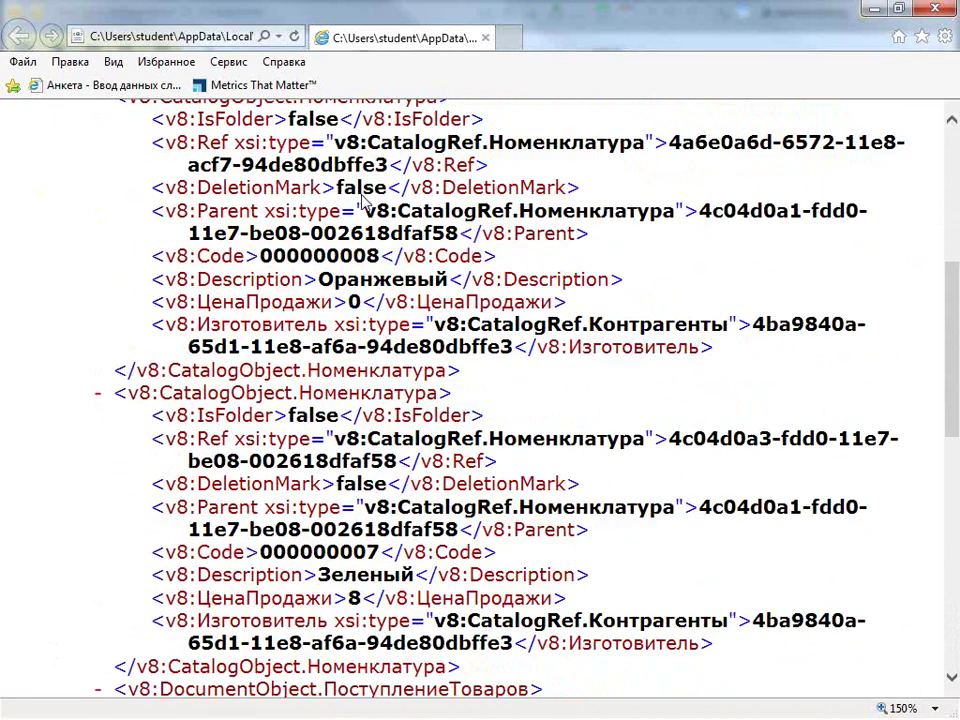
scroll(365, 203, down, 2)
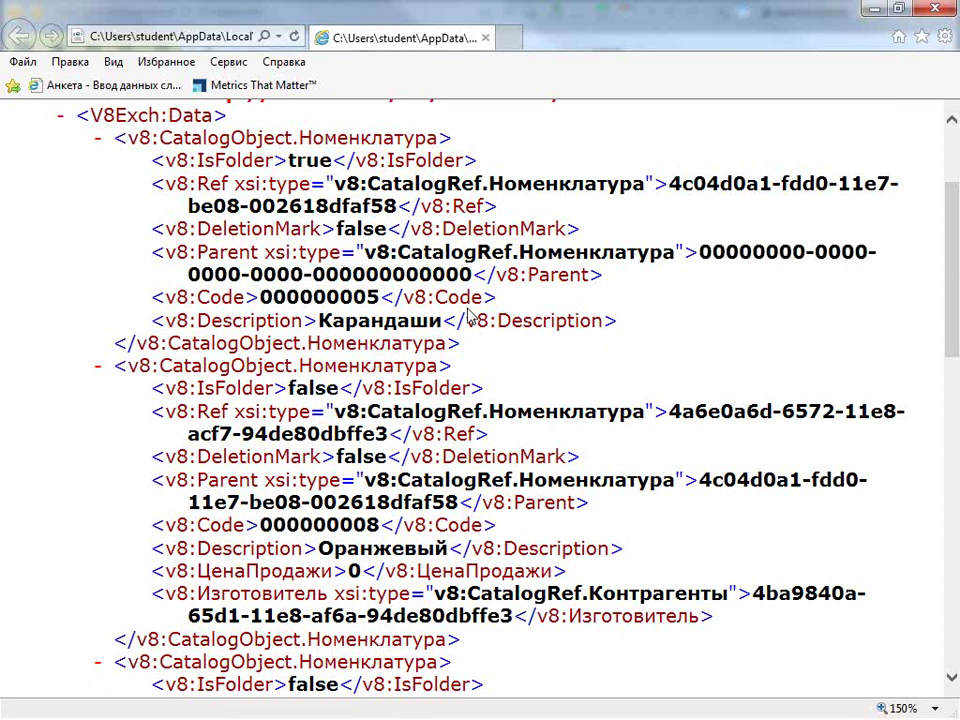
Check the descriptions of the exported Номенклатура items and their parent group in the XML file, and close it
scroll(478, 333, down, 4)
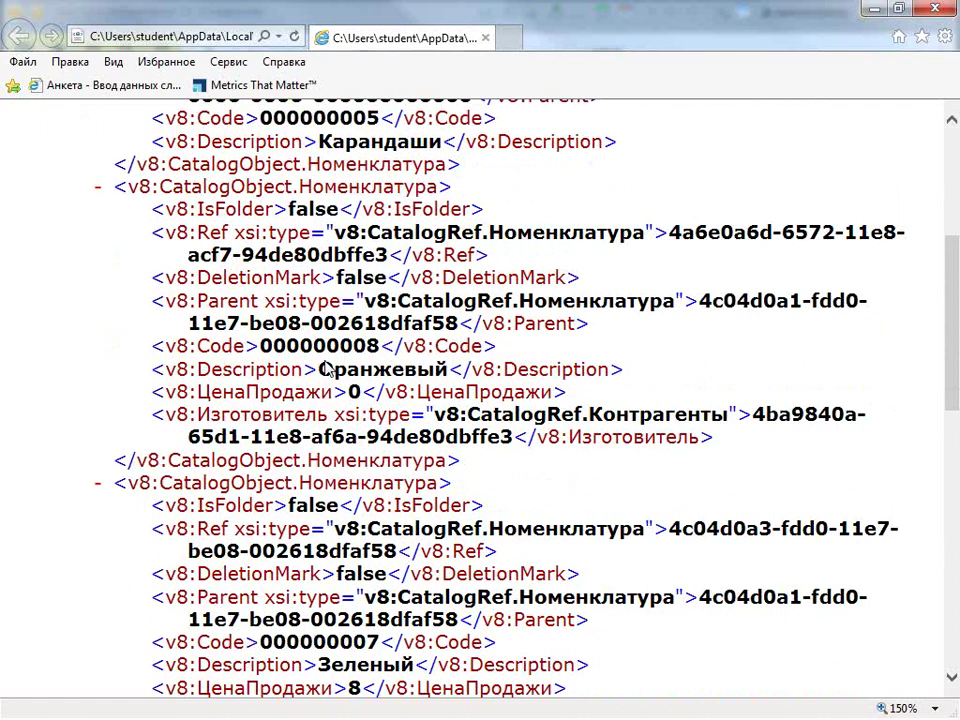
drag(318, 370, 452, 375)
scroll(452, 373, down, 2)
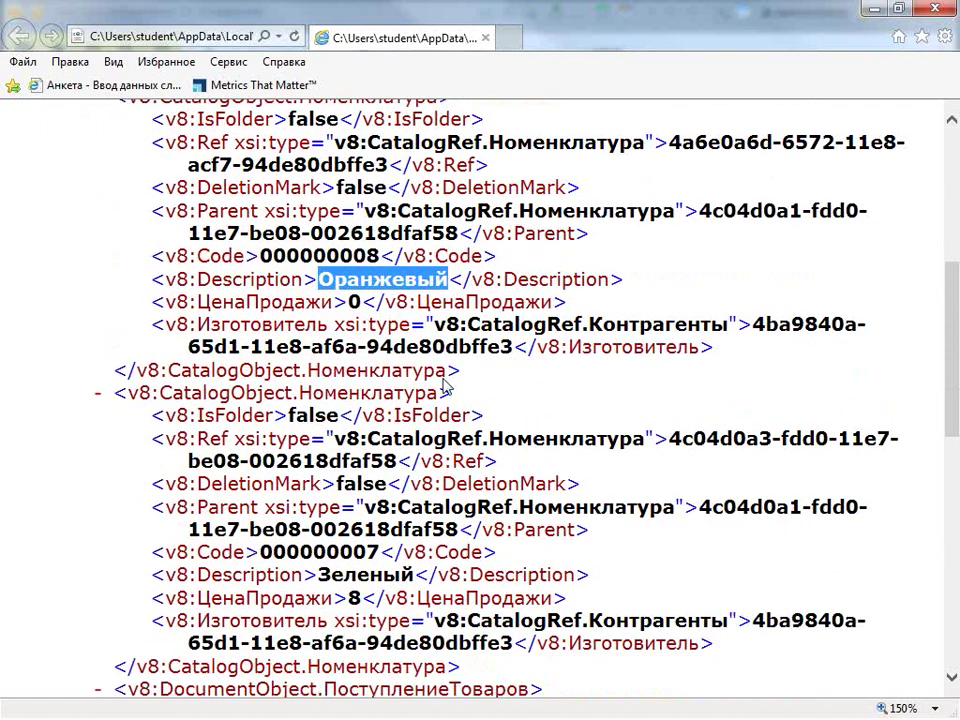
drag(318, 576, 408, 566)
scroll(408, 562, up, 4)
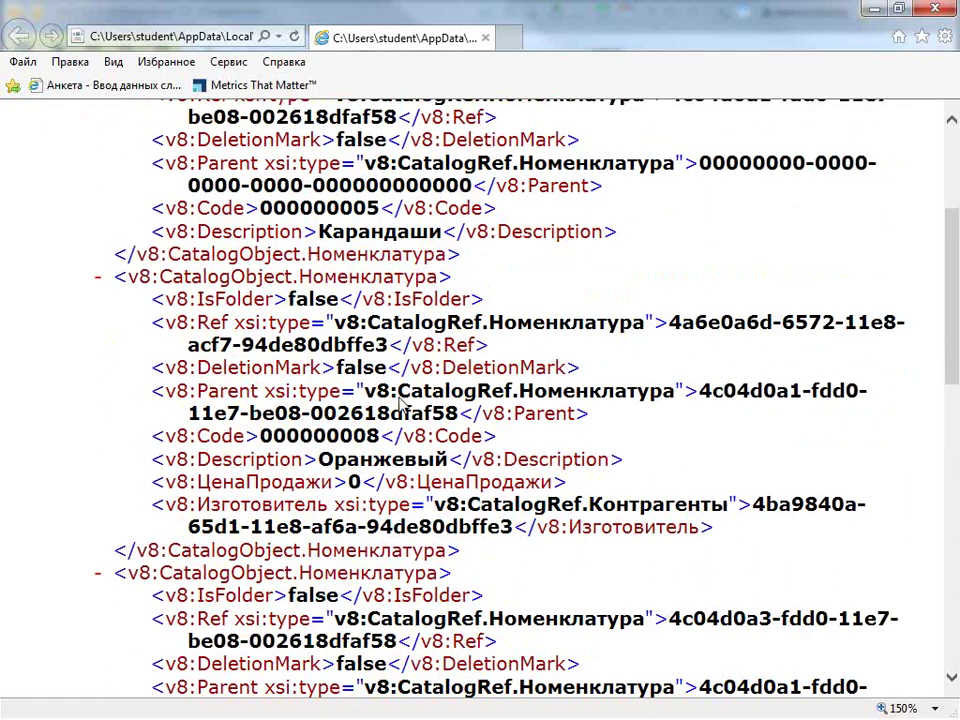
drag(318, 232, 440, 232)
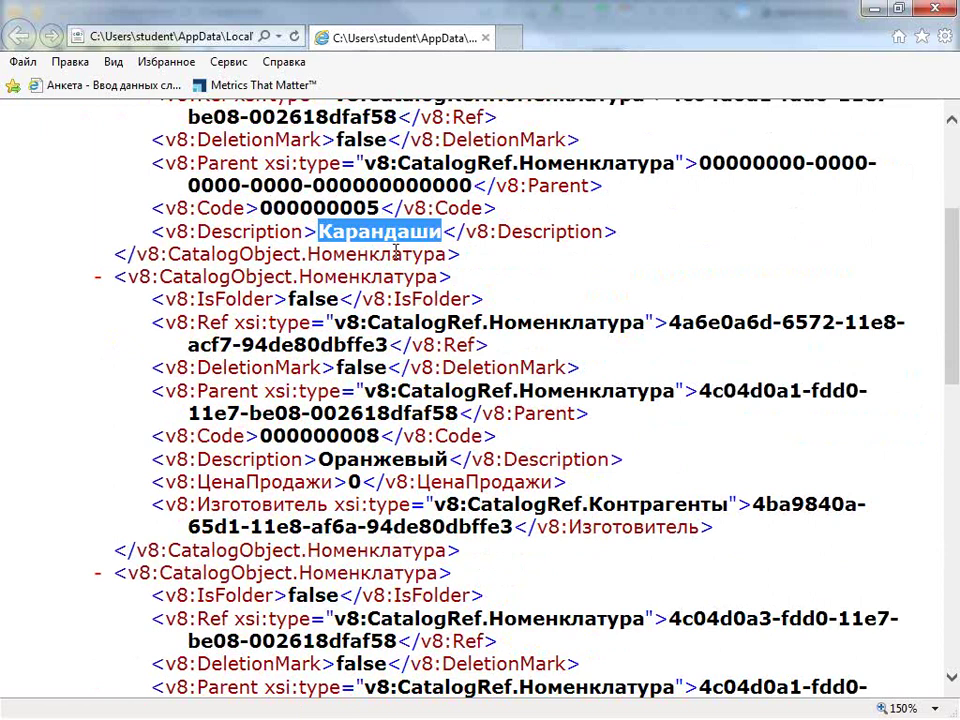
scroll(396, 252, up, 2)
scroll(396, 258, down, 2)
scroll(409, 275, up, 3)
click(485, 40)
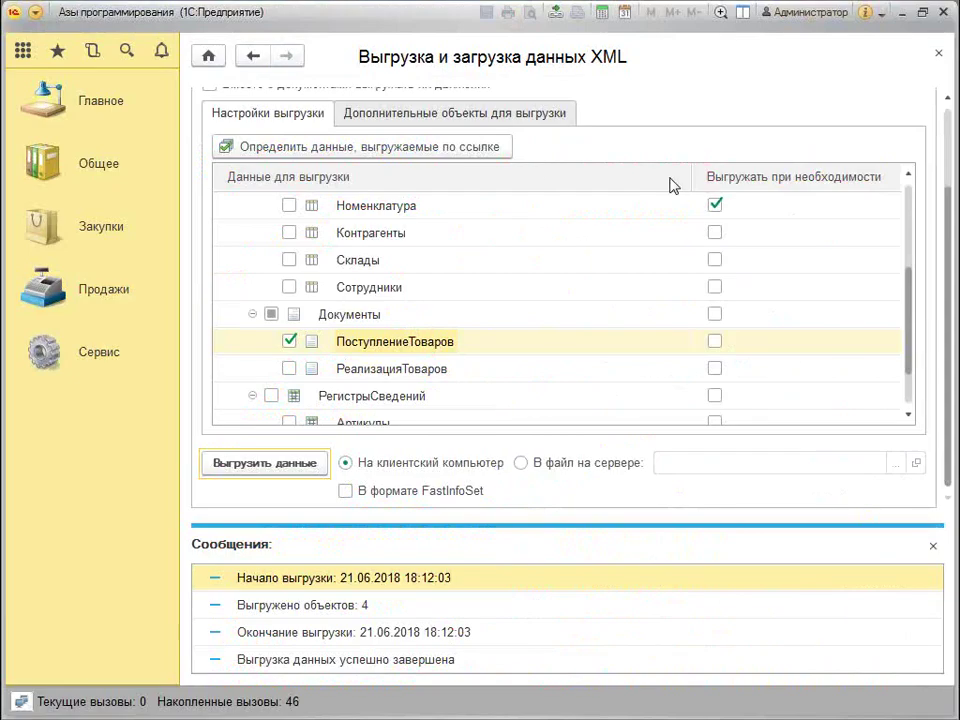
Clear "Выгружать при необходимости" for Номенклатура and automatically determine the data exported by reference for ПоступлениеТоваров
scroll(480, 320, up, 1)
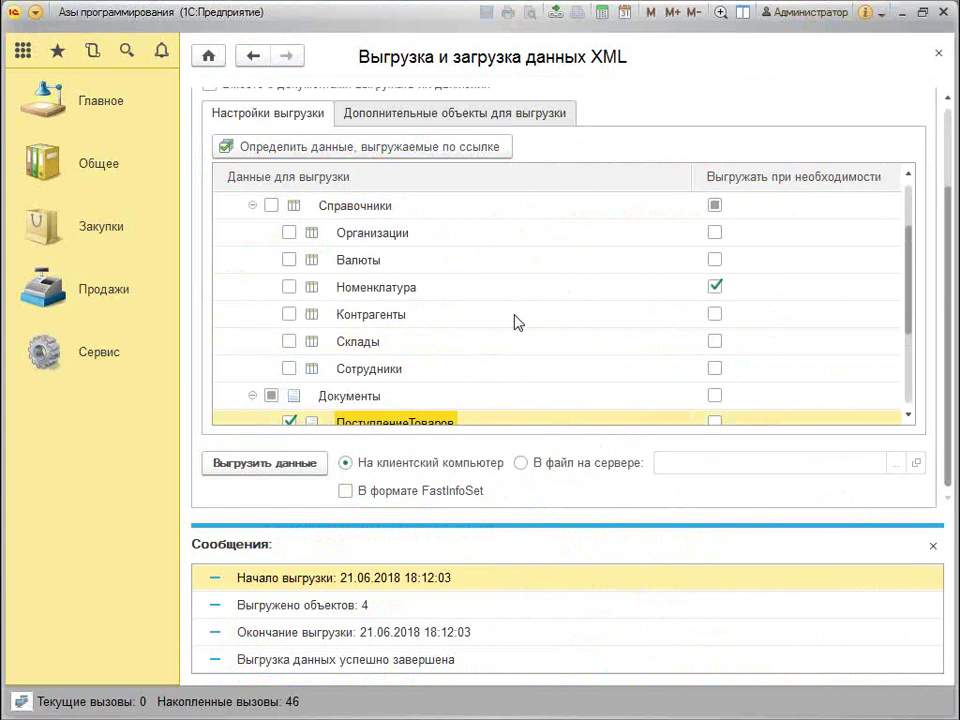
click(715, 288)
click(619, 295)
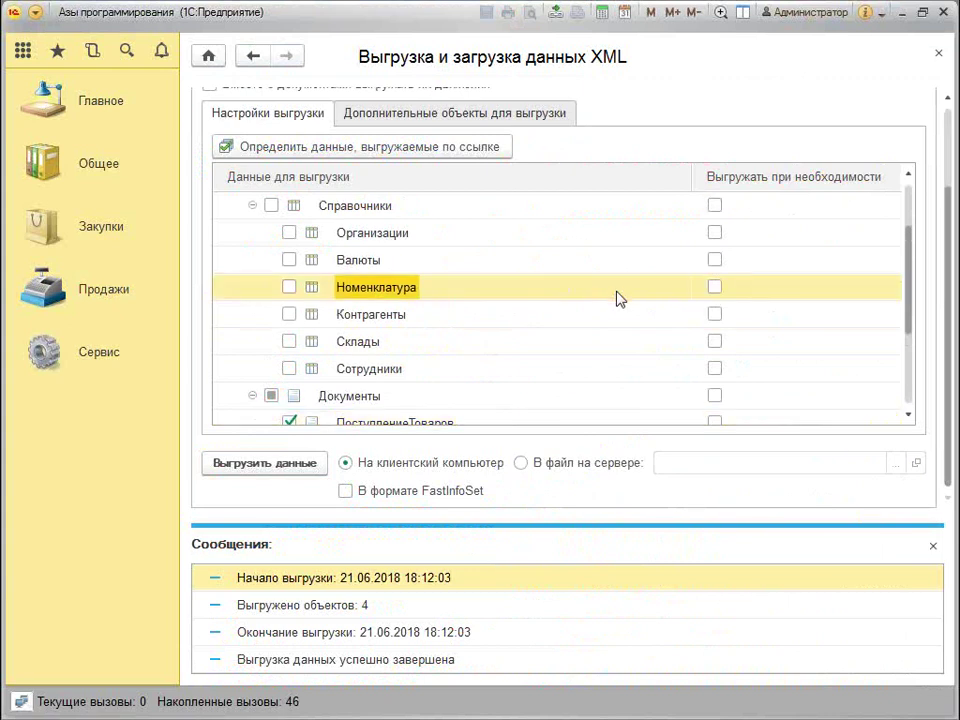
scroll(576, 349, down, 1)
click(415, 345)
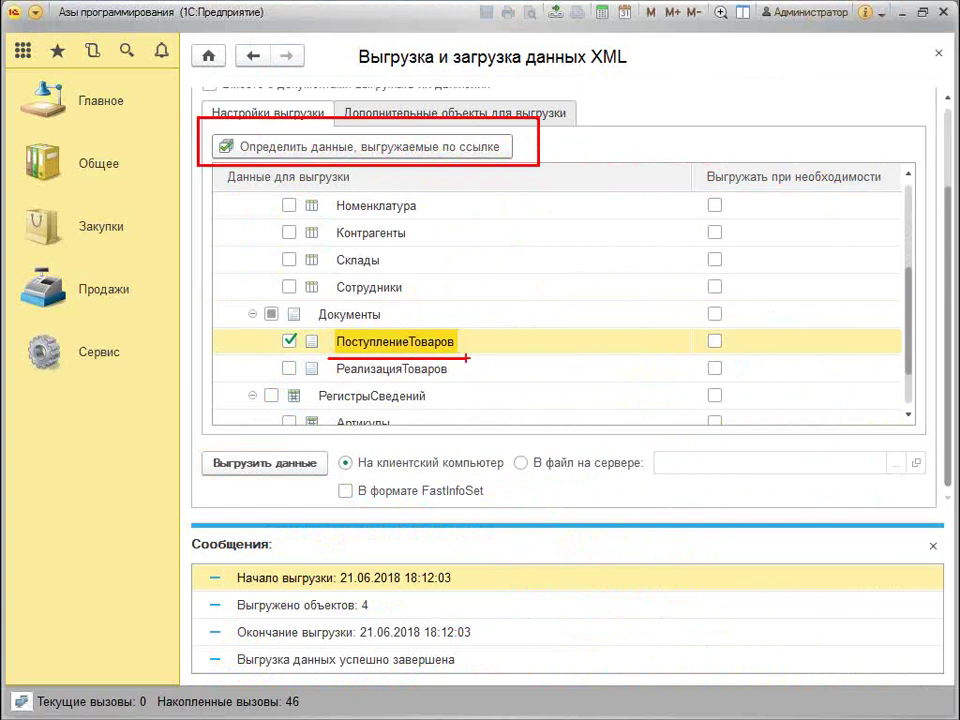
click(381, 150)
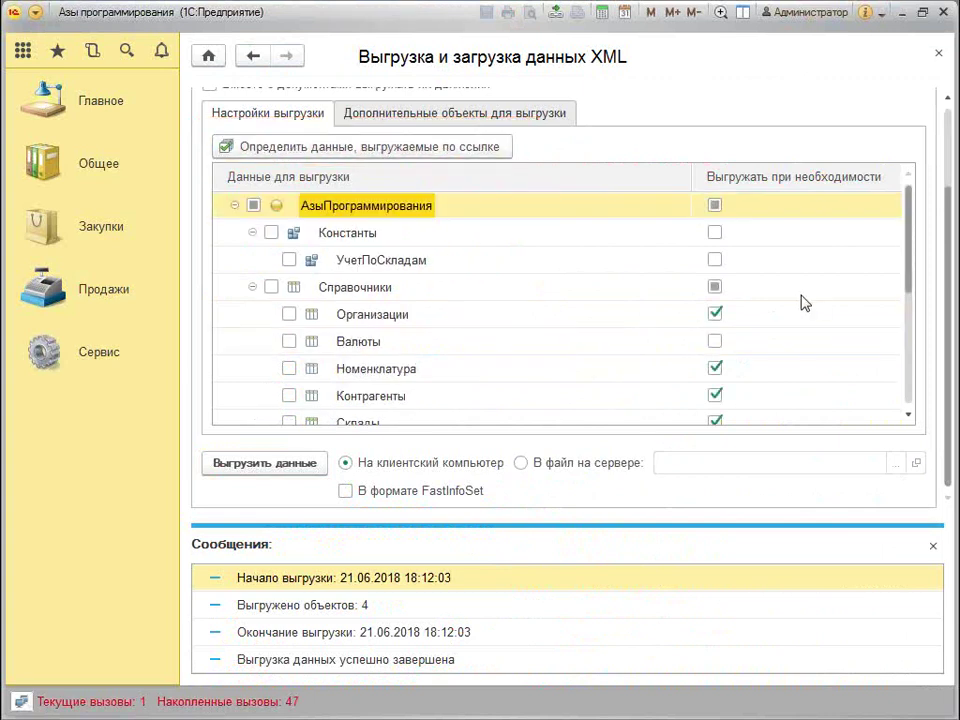
Review which catalogs are marked "Выгружать при необходимости" for the ПоступлениеТоваров document
click(651, 313)
scroll(688, 270, down, 1)
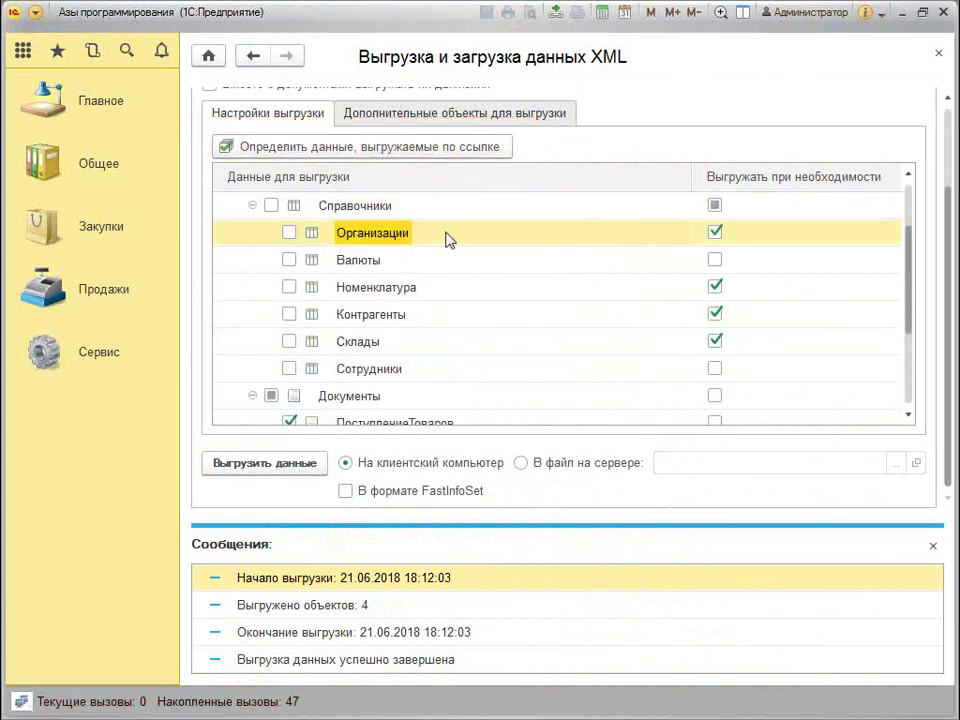
click(476, 292)
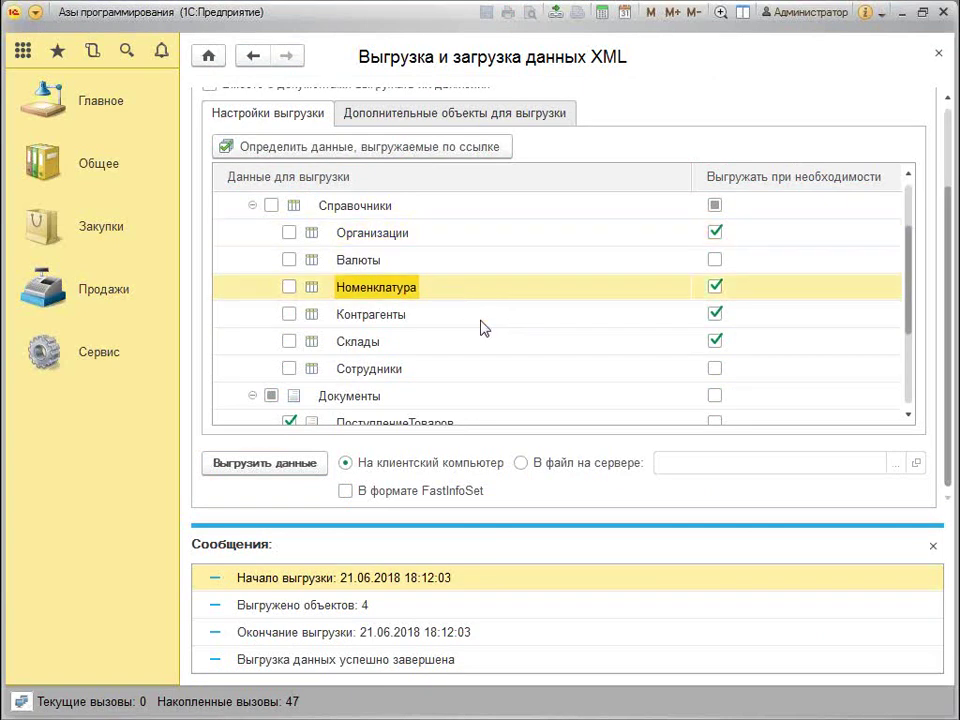
click(486, 316)
click(497, 368)
click(497, 342)
scroll(497, 340, down, 2)
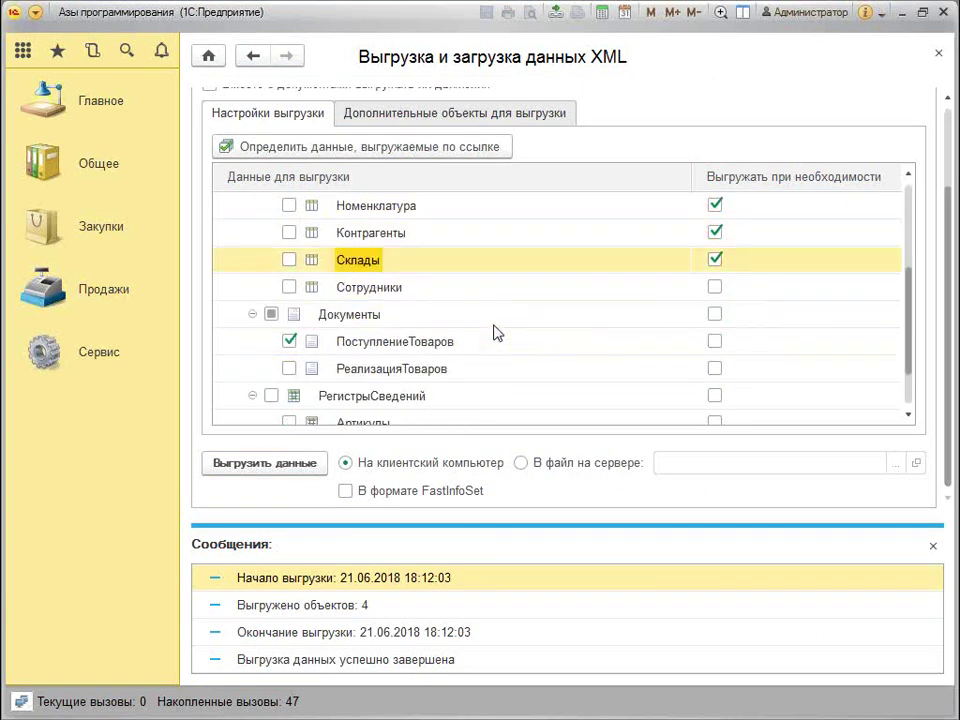
Run the export with the automatically determined references, look through the resulting XML file and close it
click(929, 546)
click(258, 629)
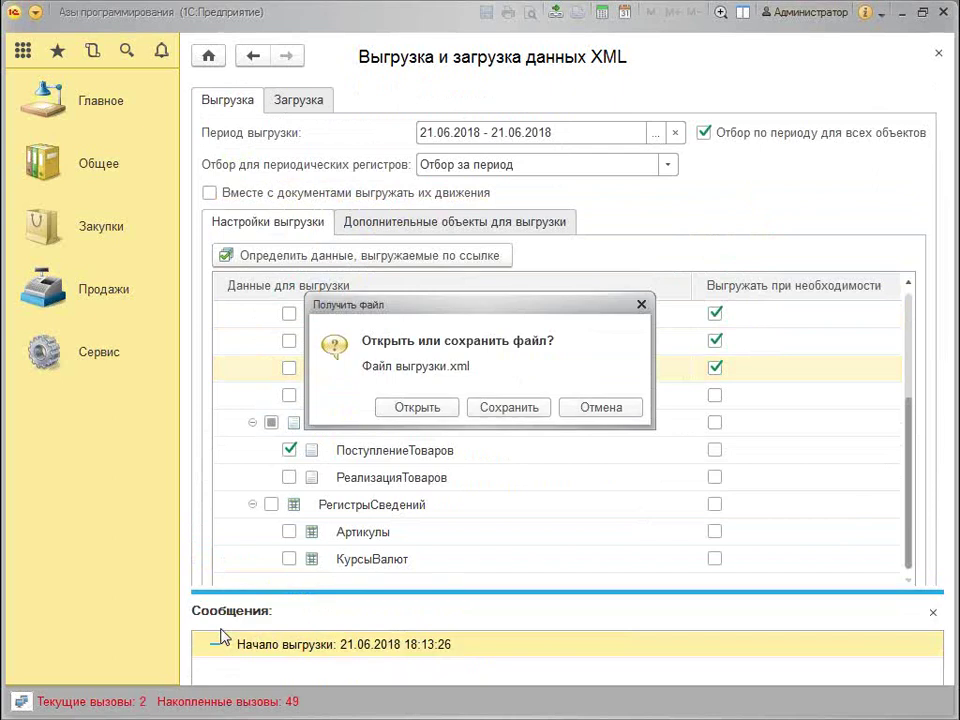
click(420, 410)
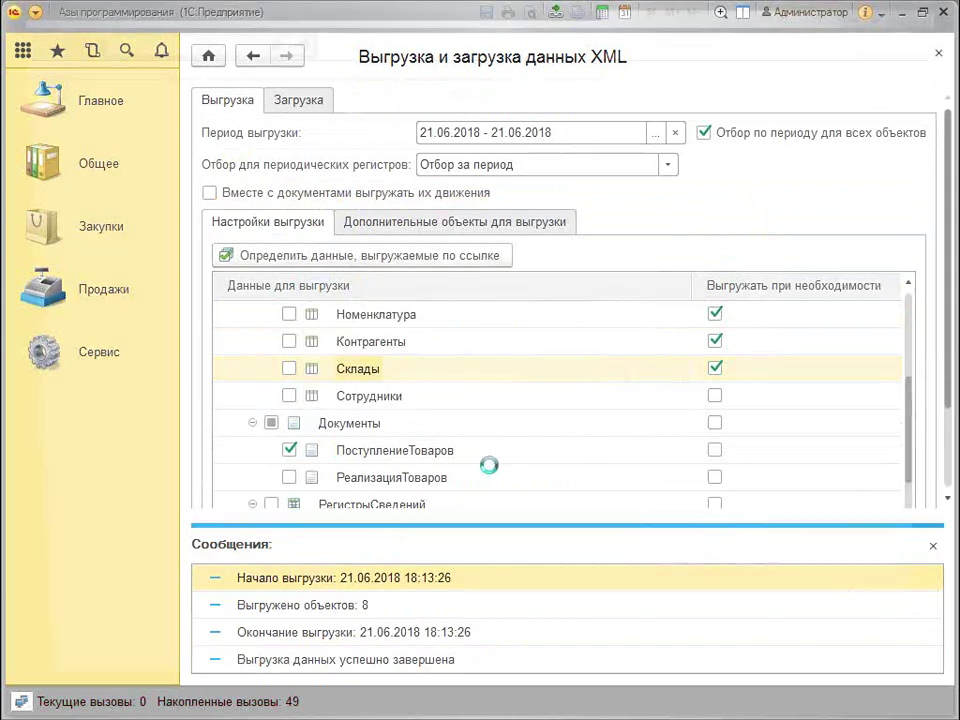
scroll(489, 368, down, 10)
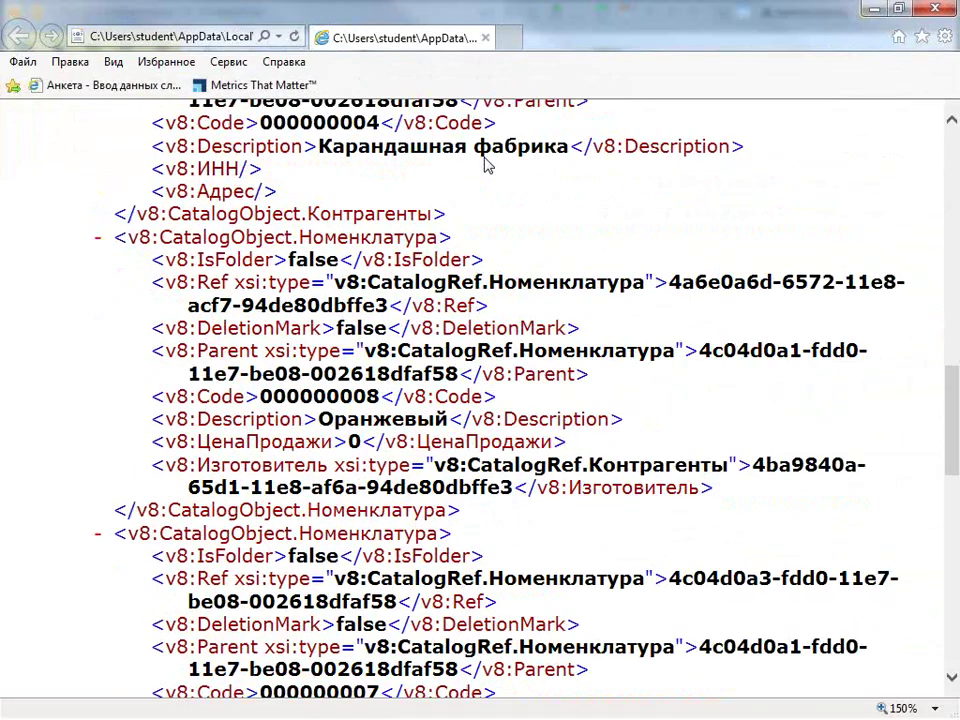
click(485, 38)
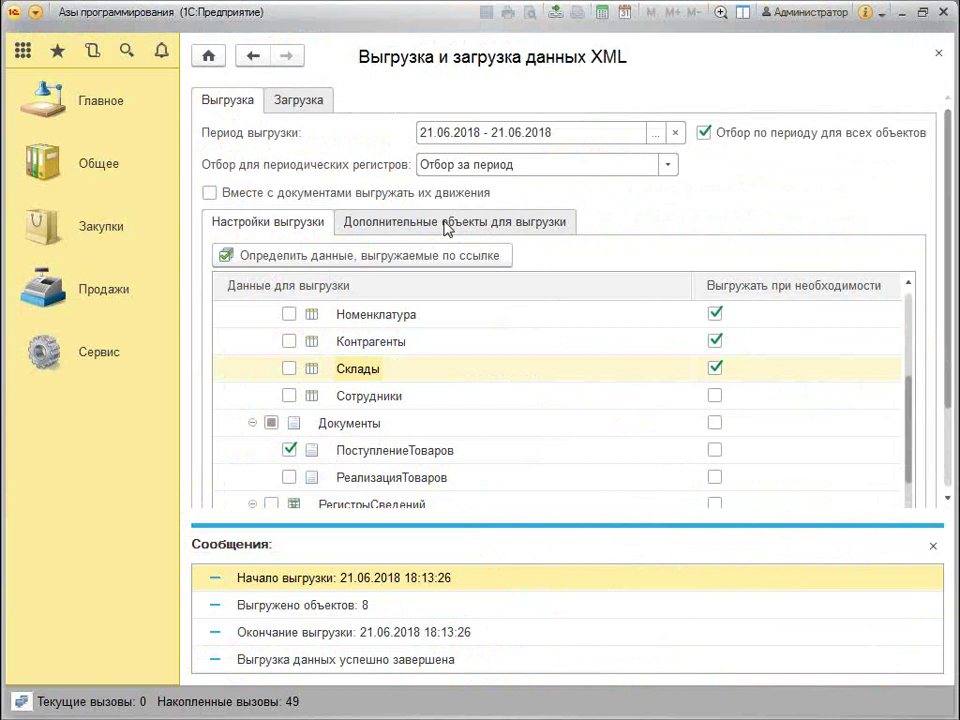
Open the list of additional objects for export
click(446, 222)
scroll(470, 200, up, 2)
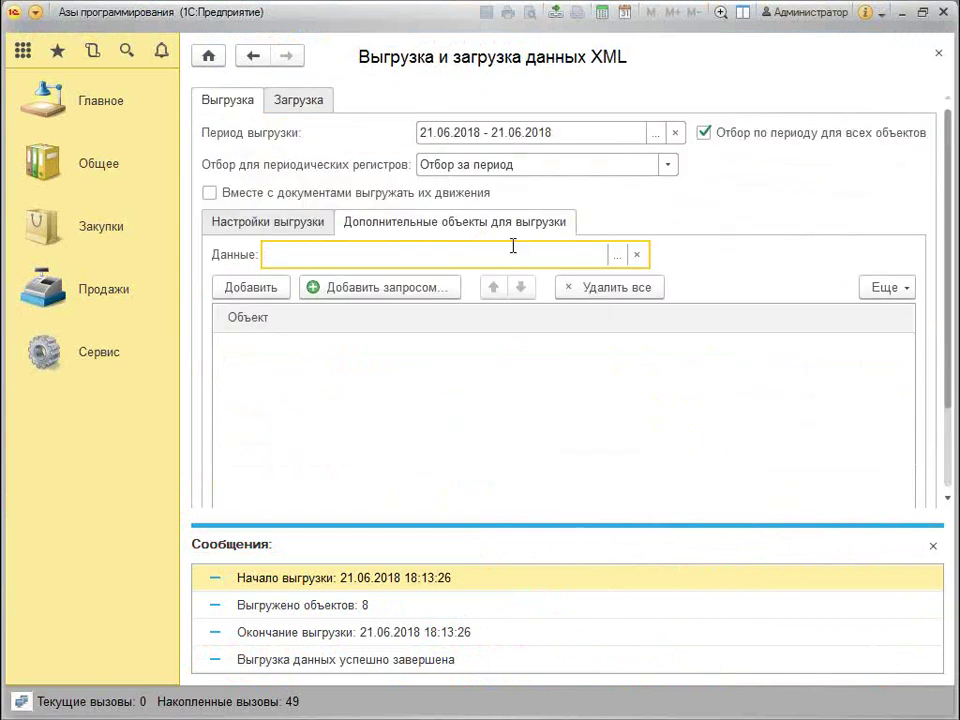
mouse_move(333, 206)
mouse_down()
mouse_move(390, 244)
mouse_move(562, 243)
mouse_up()
drag(399, 206, 510, 205)
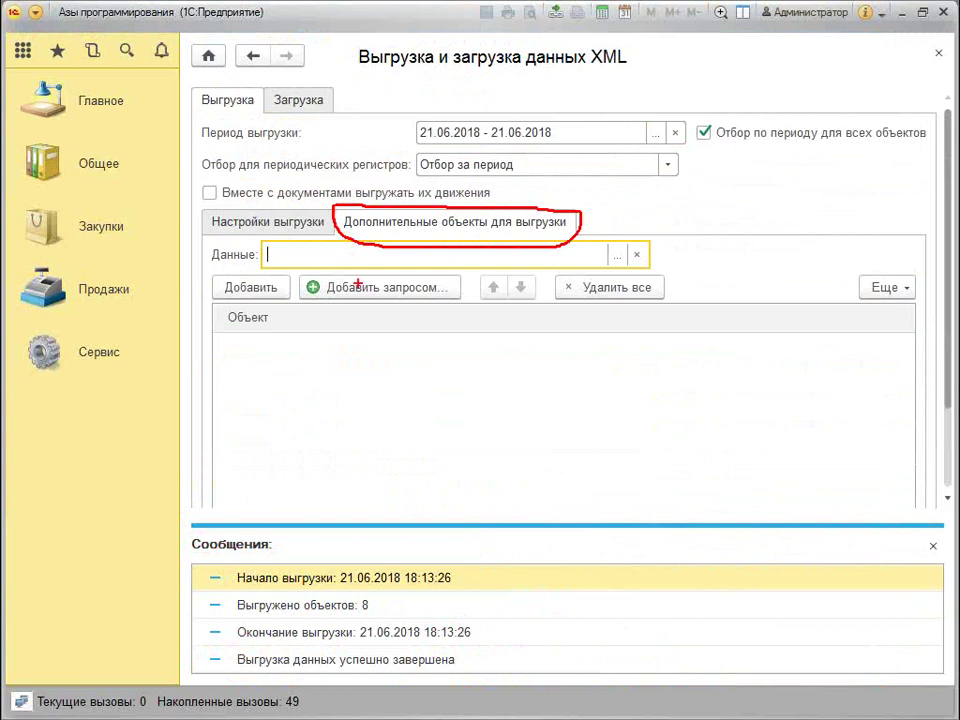
key(Escape)
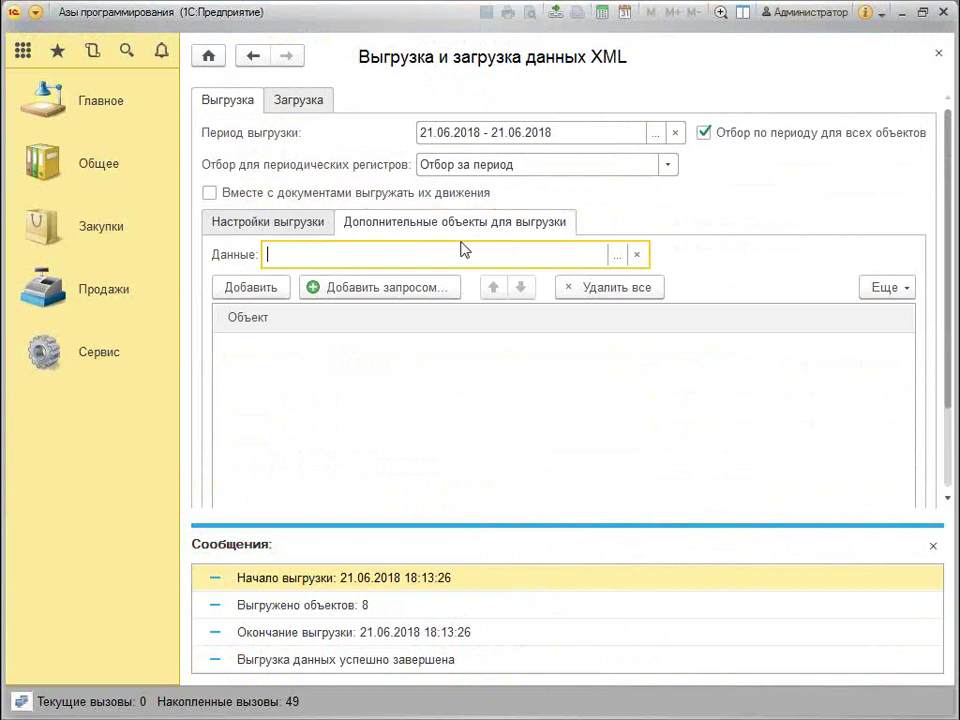
Add the Номенклатура item "Бик" to the additional objects for export
click(618, 255)
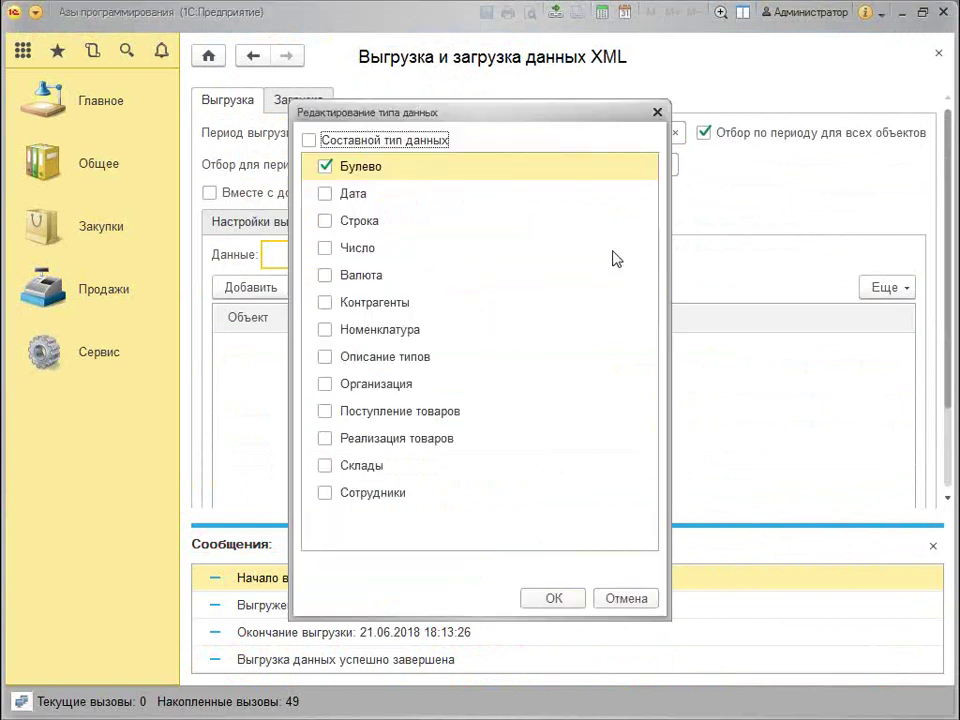
click(657, 111)
scroll(253, 298, down, 3)
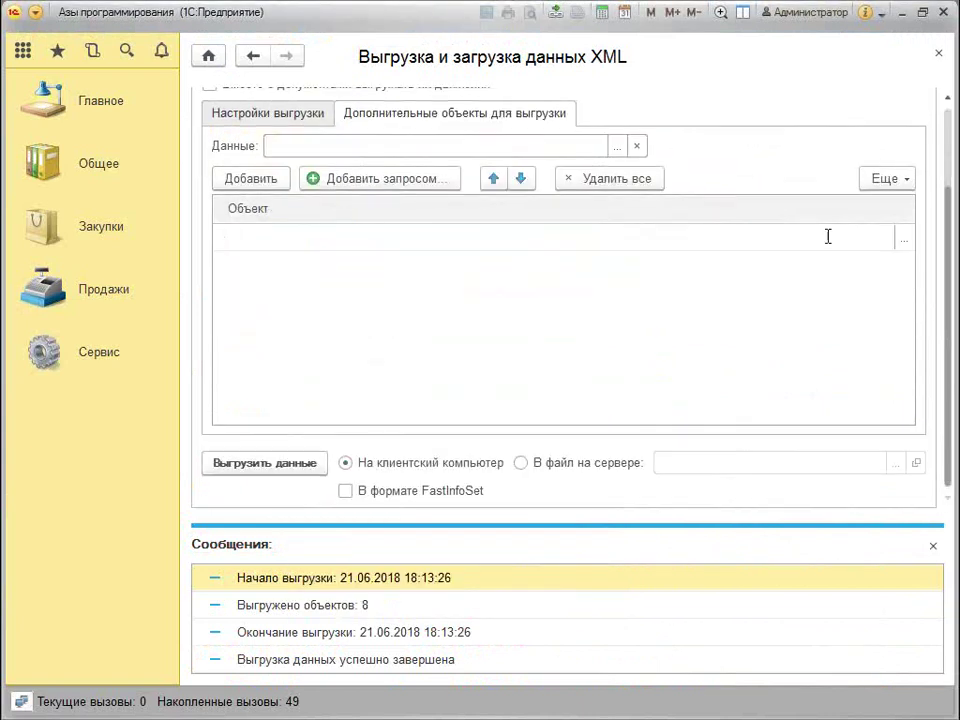
click(903, 238)
click(398, 314)
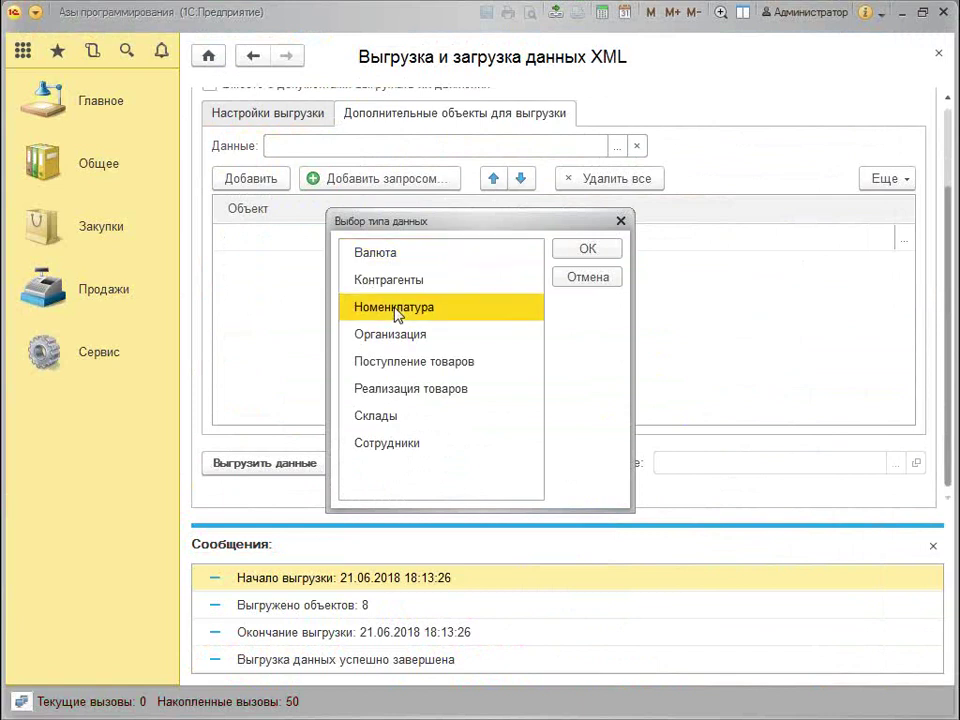
double_click(398, 310)
double_click(440, 214)
double_click(435, 242)
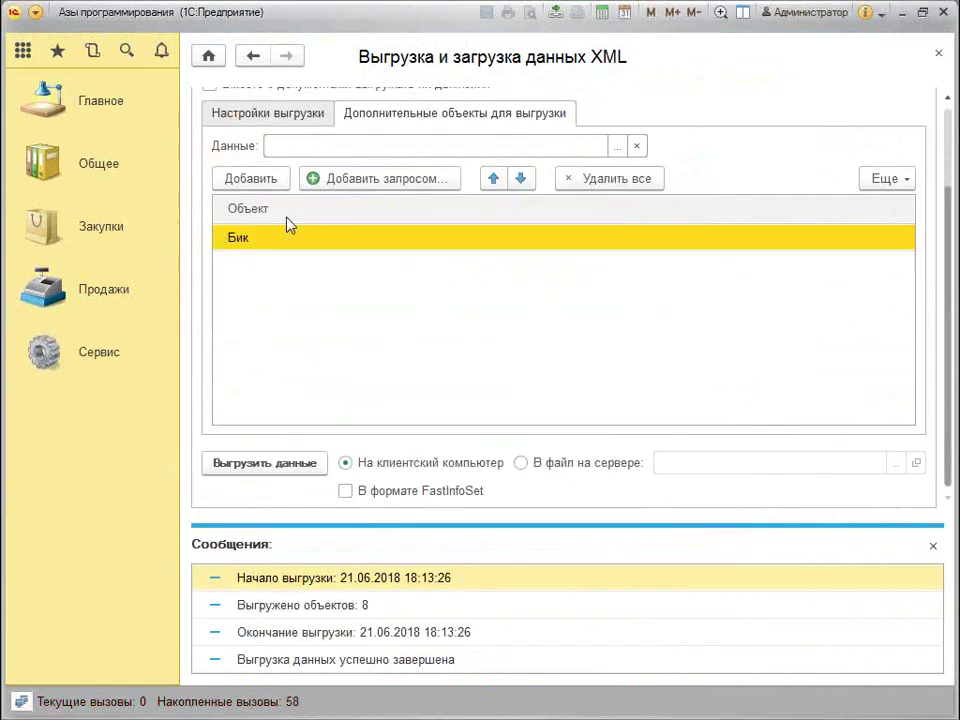
Dismiss the export messages and review the main export settings alongside the list of additional objects
scroll(288, 225, up, 3)
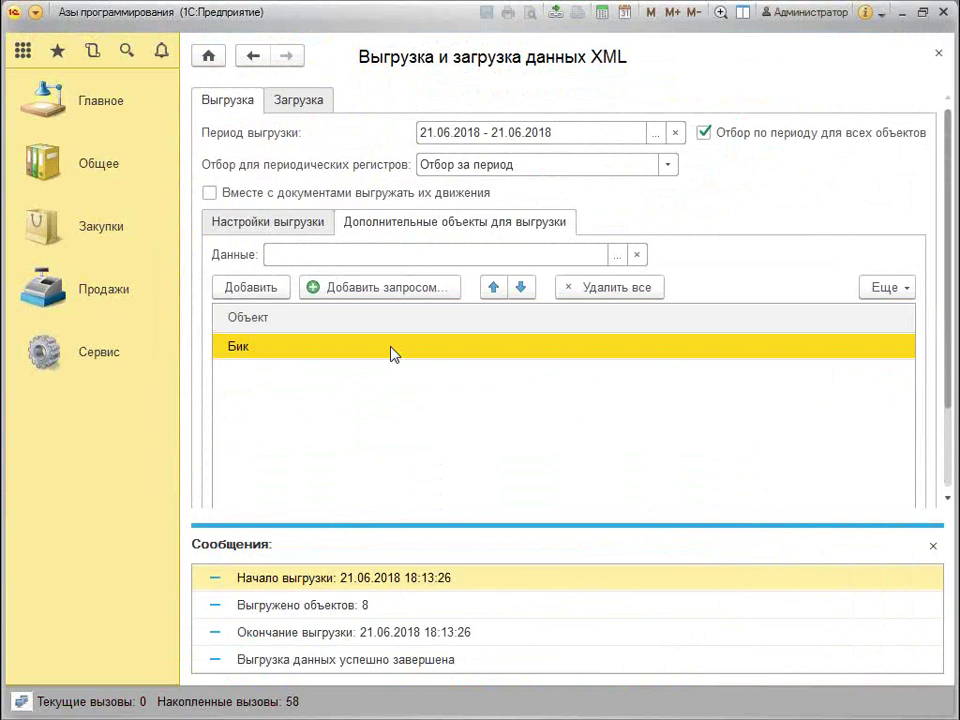
click(933, 545)
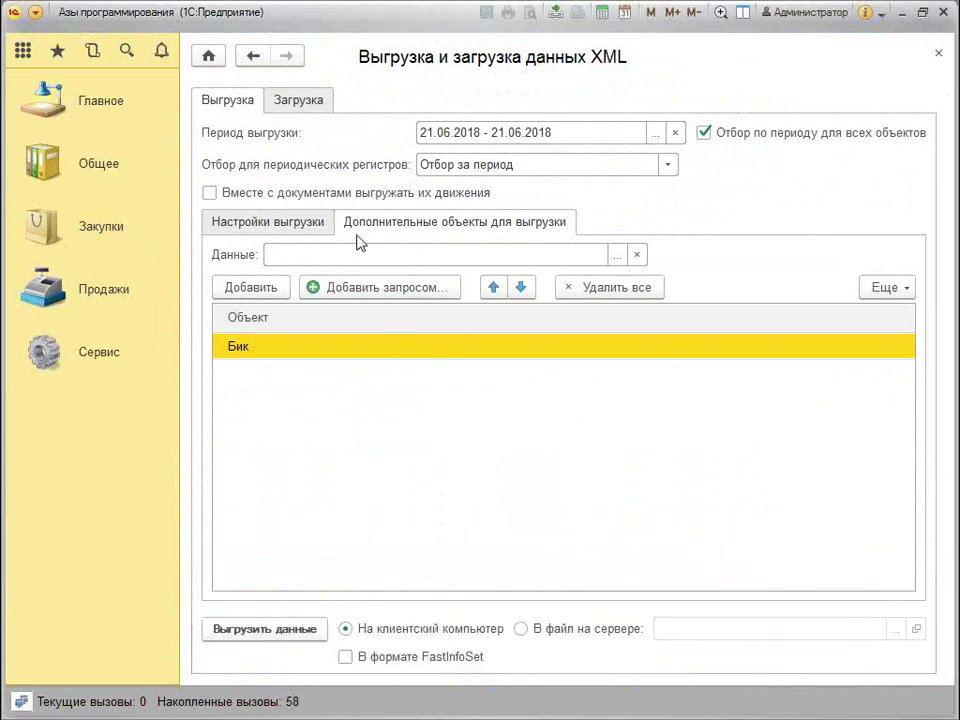
click(267, 221)
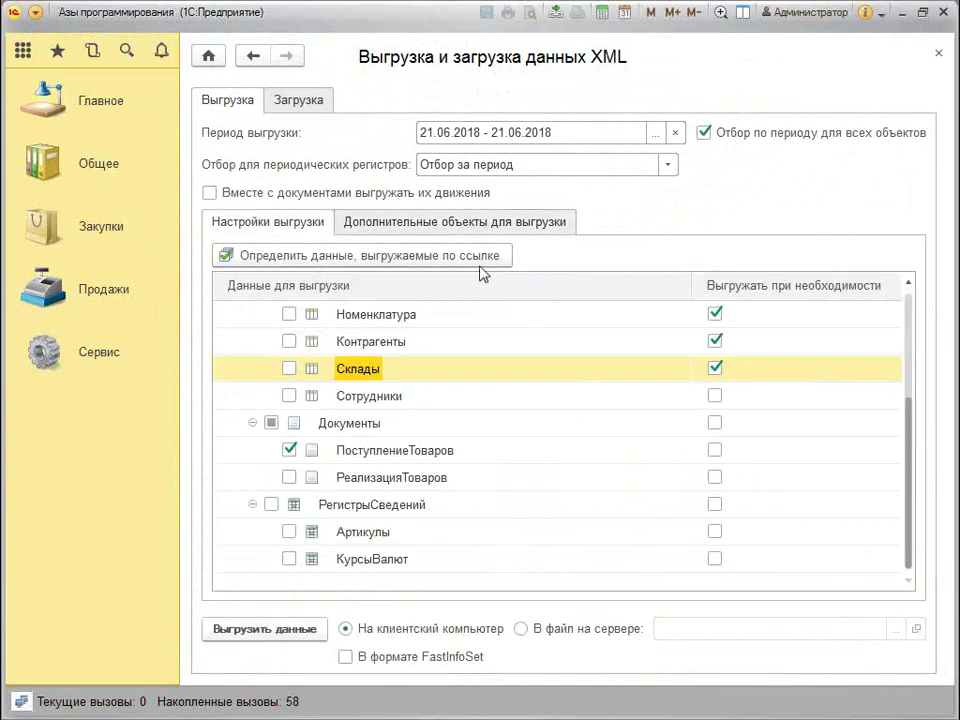
click(408, 228)
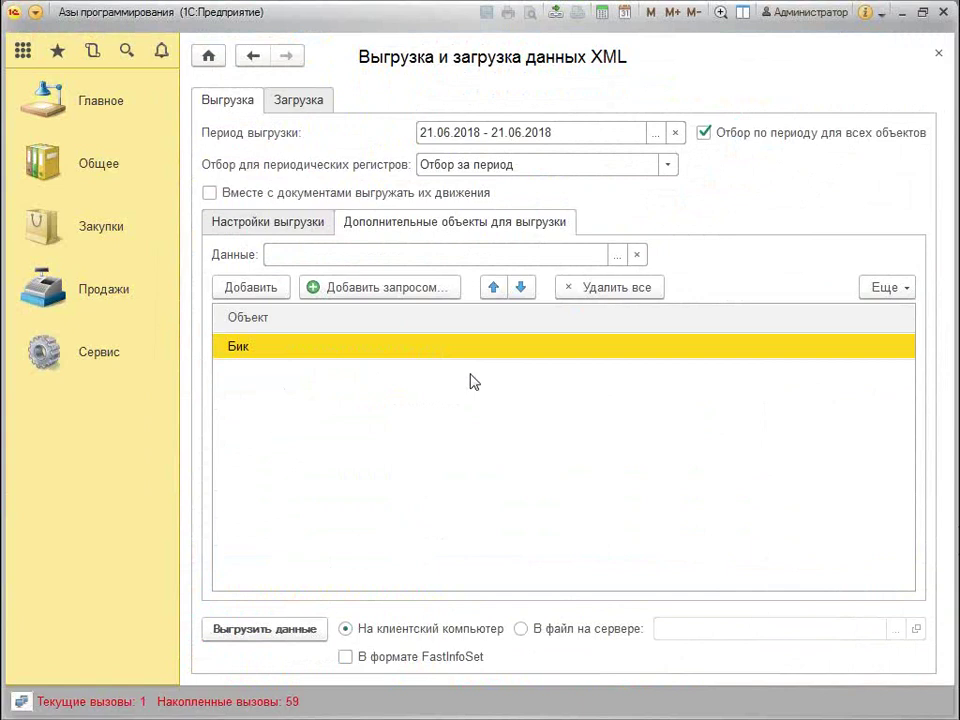
click(293, 227)
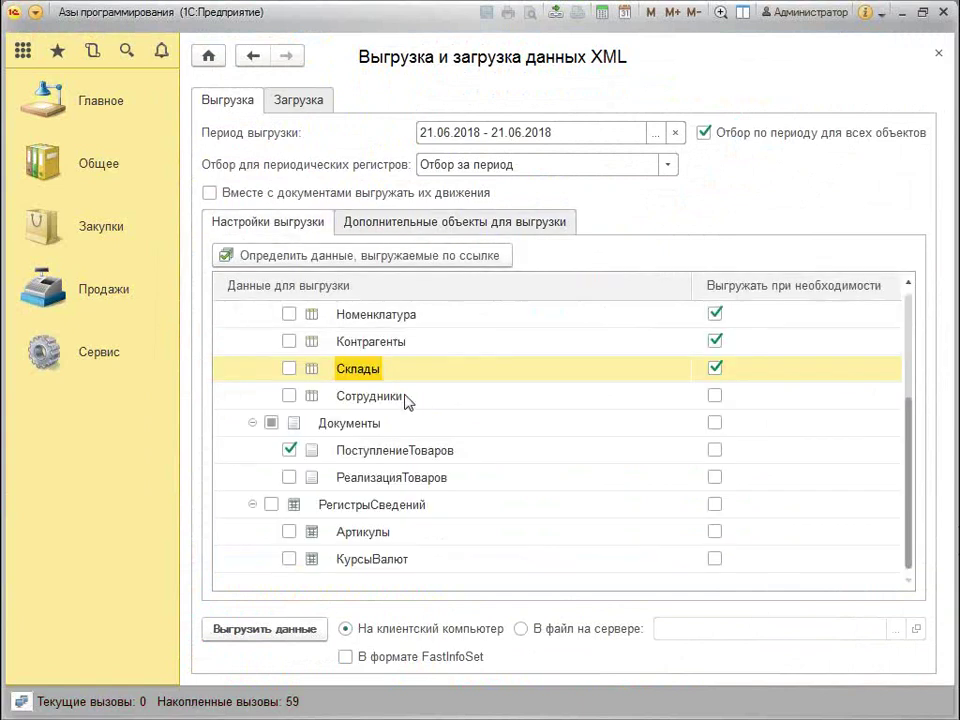
Look over the data import options, browse the desktop for a file to load and cancel the file selection
scroll(400, 390, up, 3)
click(366, 316)
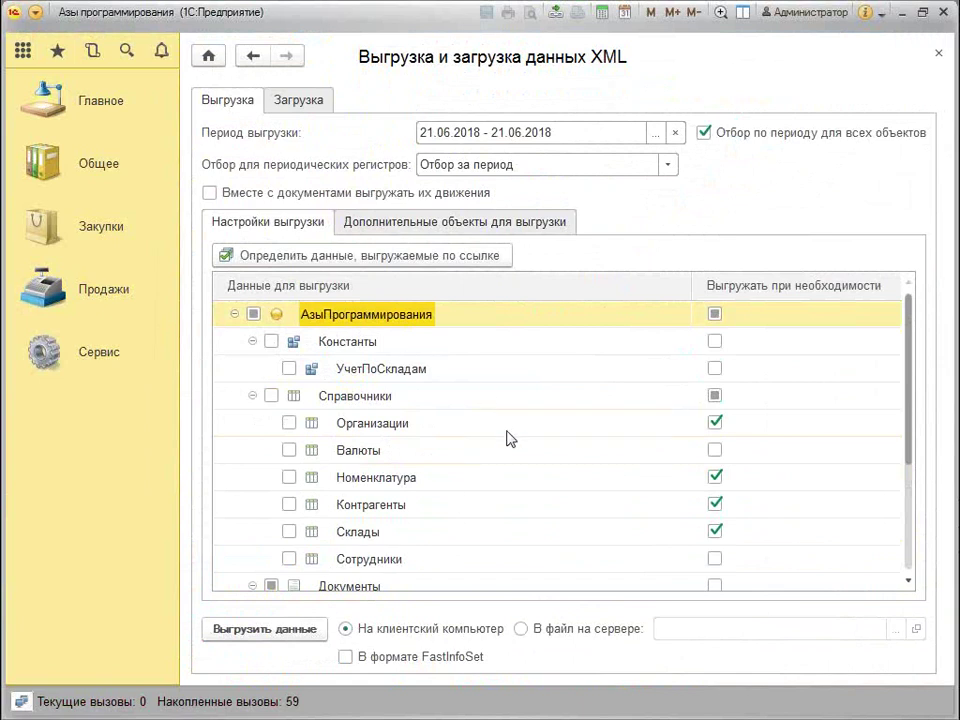
click(302, 102)
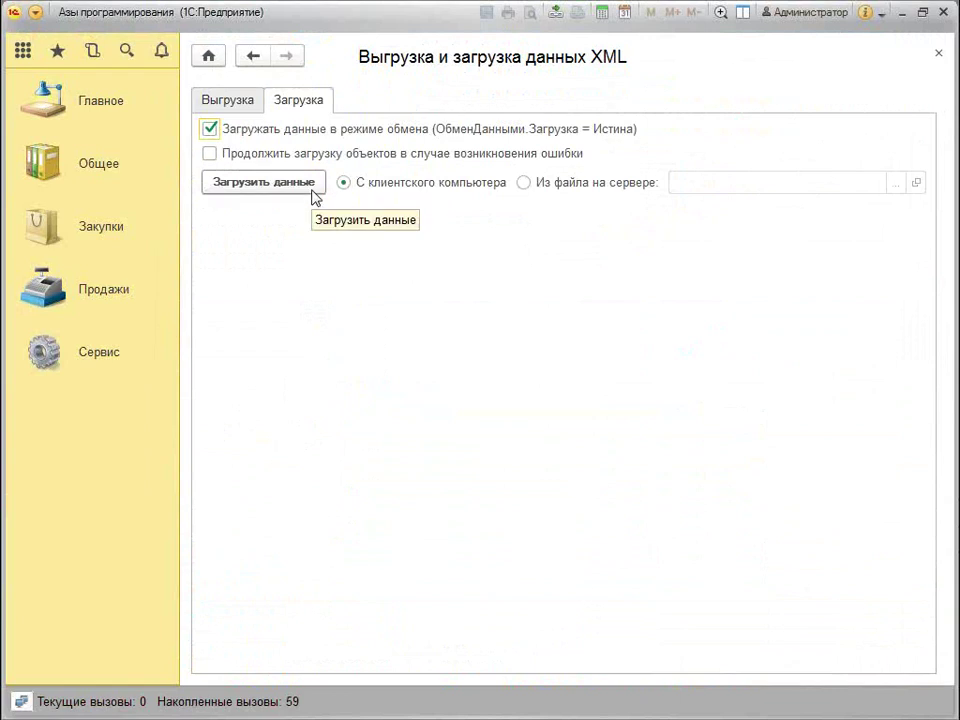
click(330, 184)
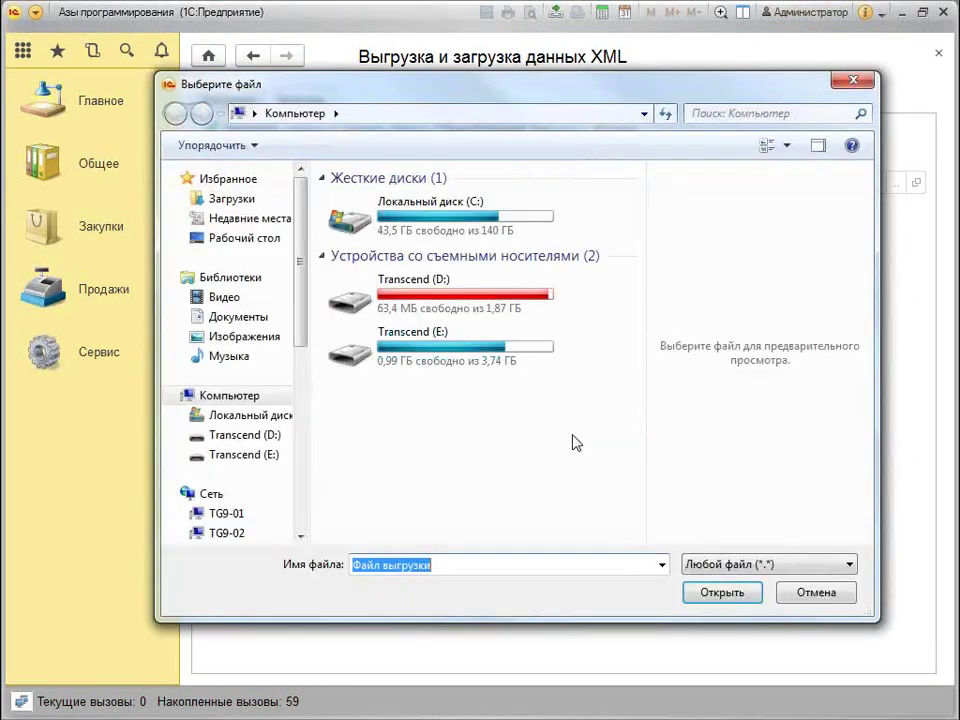
click(272, 244)
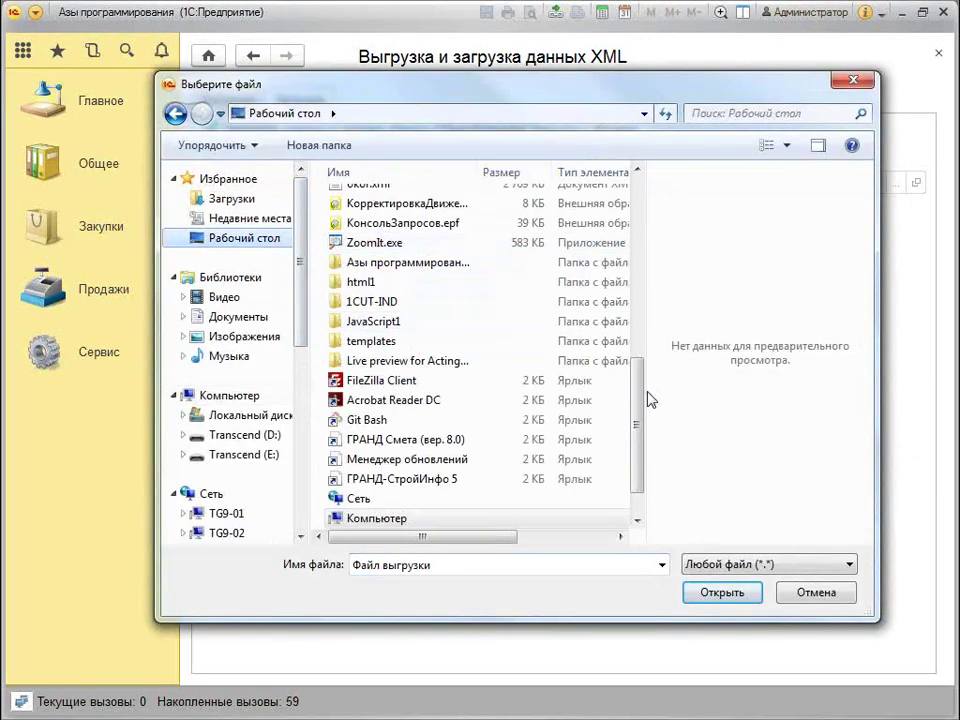
drag(637, 420, 638, 470)
scroll(767, 521, up, 5)
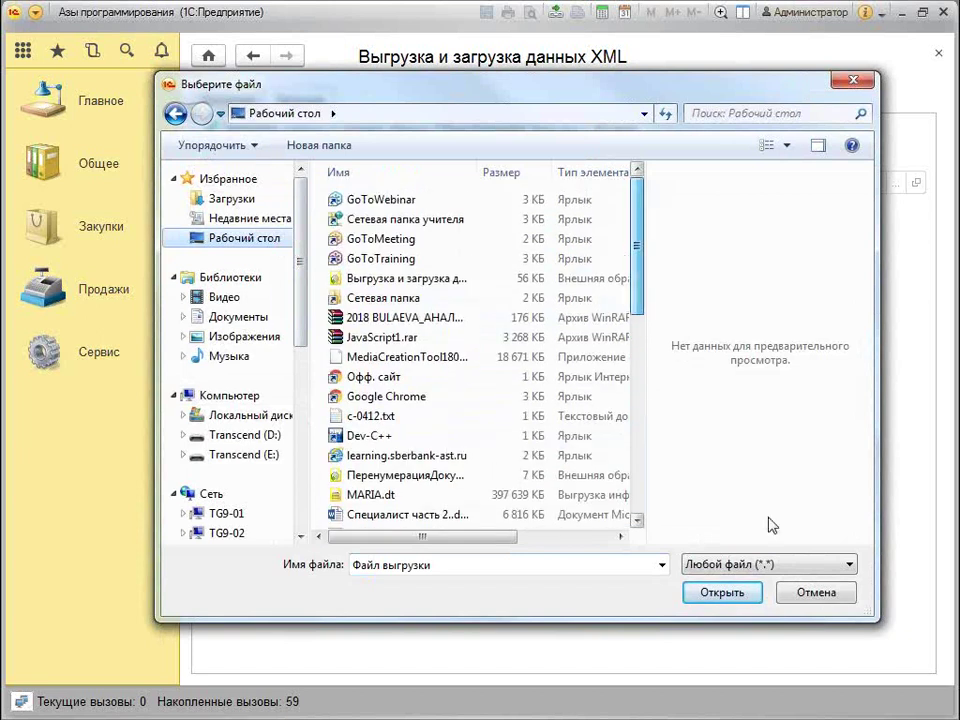
click(810, 592)
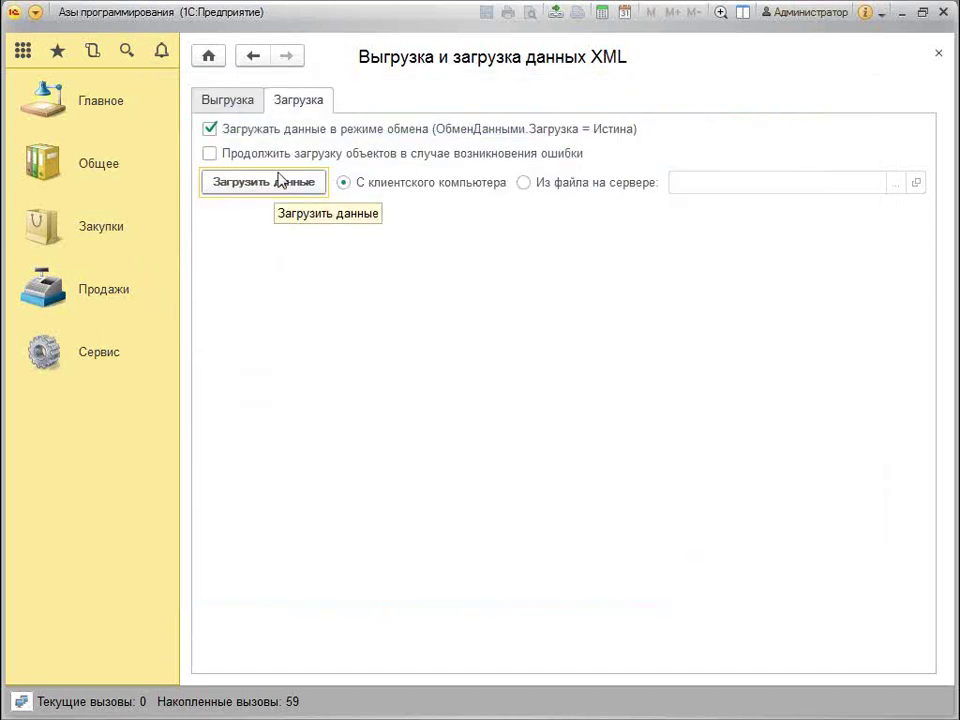
Review the export settings and the ПоступлениеТоваров selection once more, and close the XML export/import processing
click(228, 100)
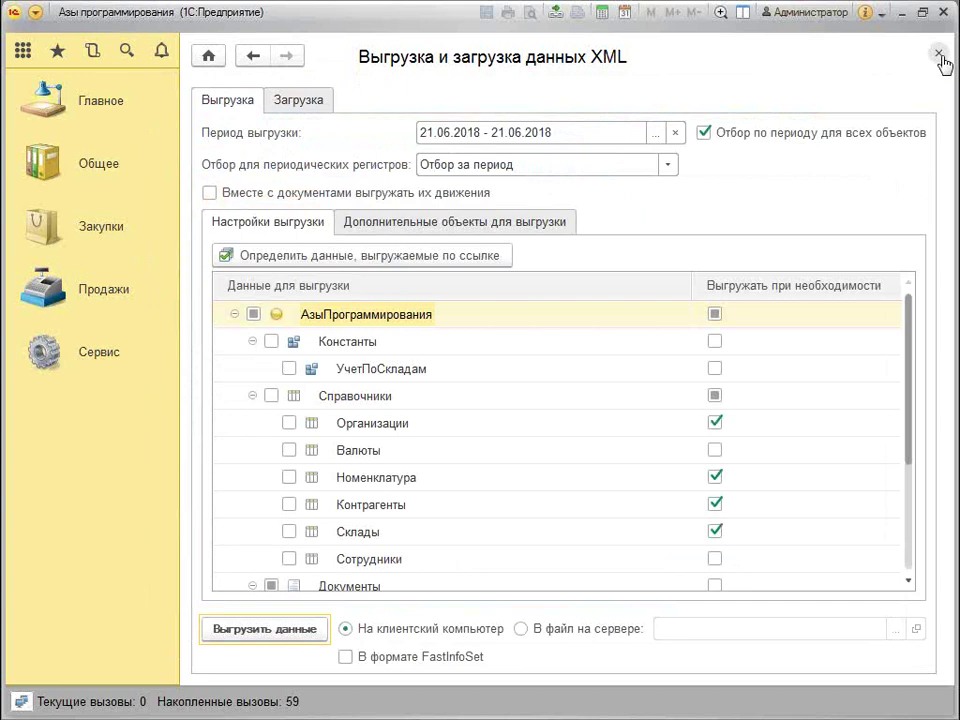
scroll(388, 450, down, 3)
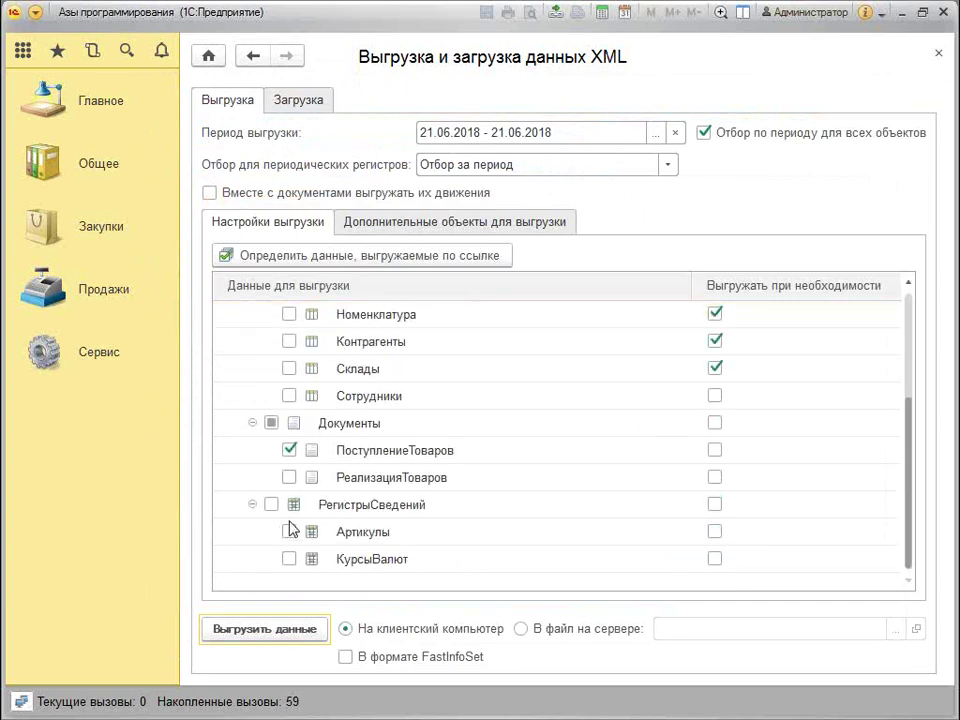
click(388, 455)
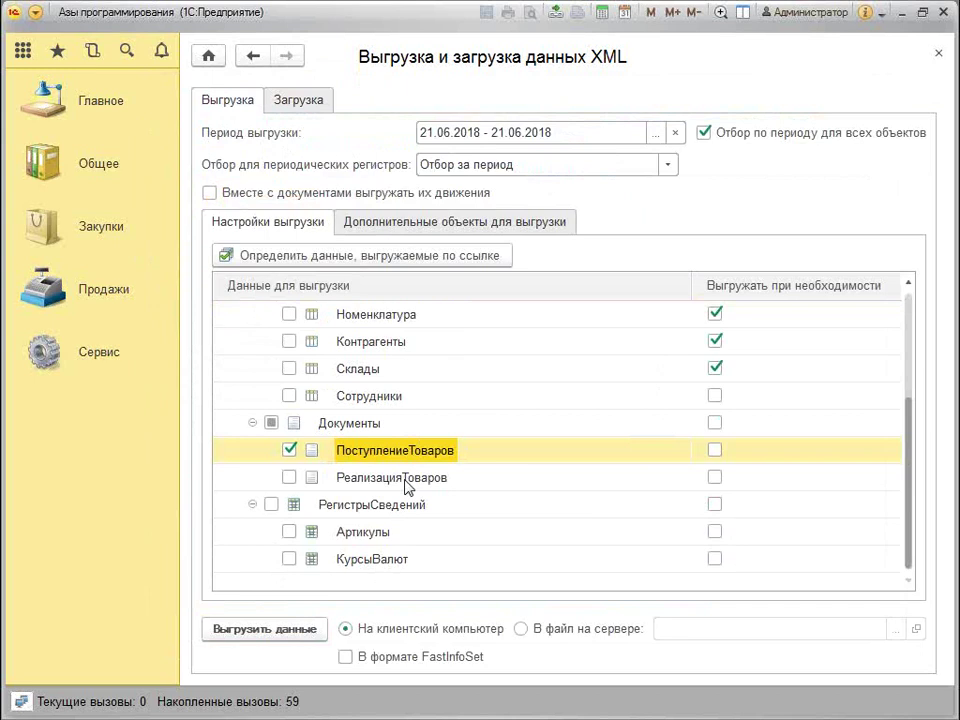
scroll(407, 487, up, 3)
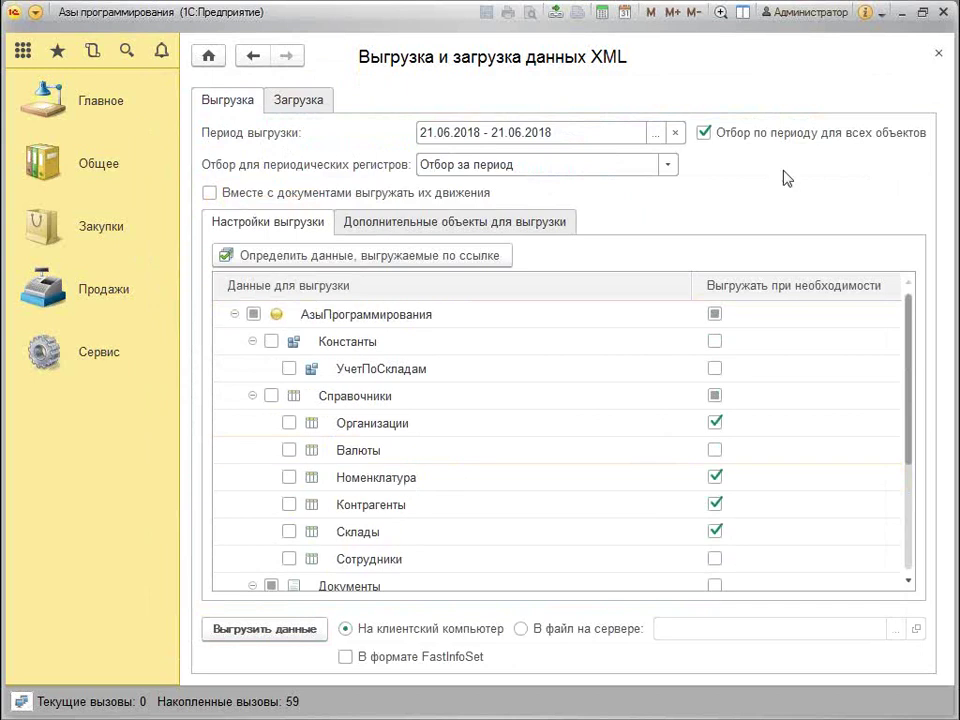
click(934, 58)
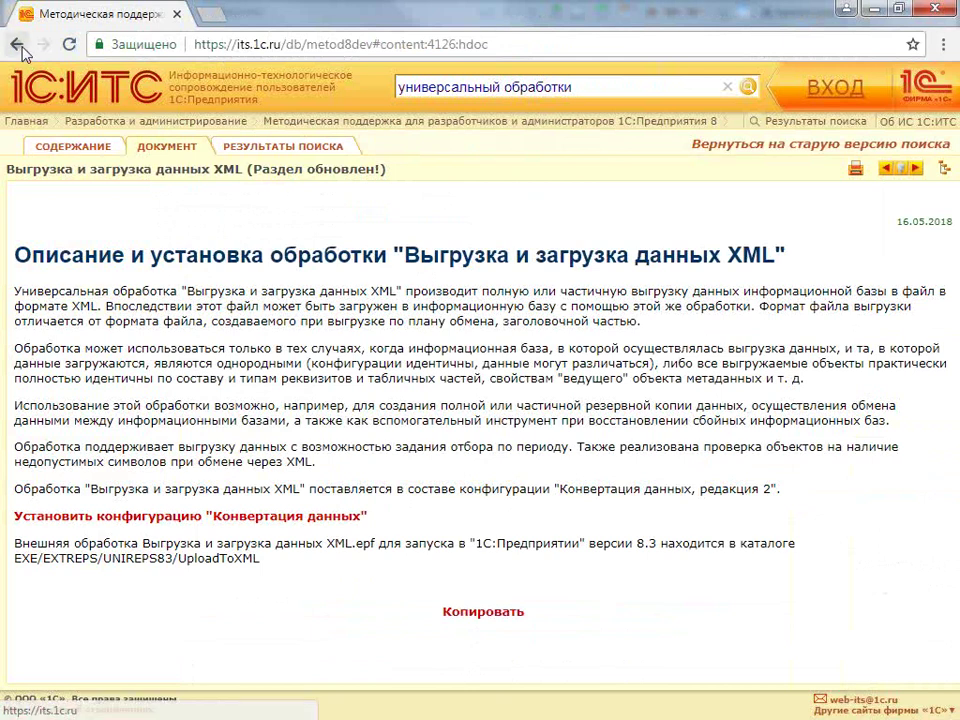
Switch to the browser and open the "Групповое изменение объектов" article from the "Универсальные отчеты и обработки" section of 1С:ИТС
click(16, 44)
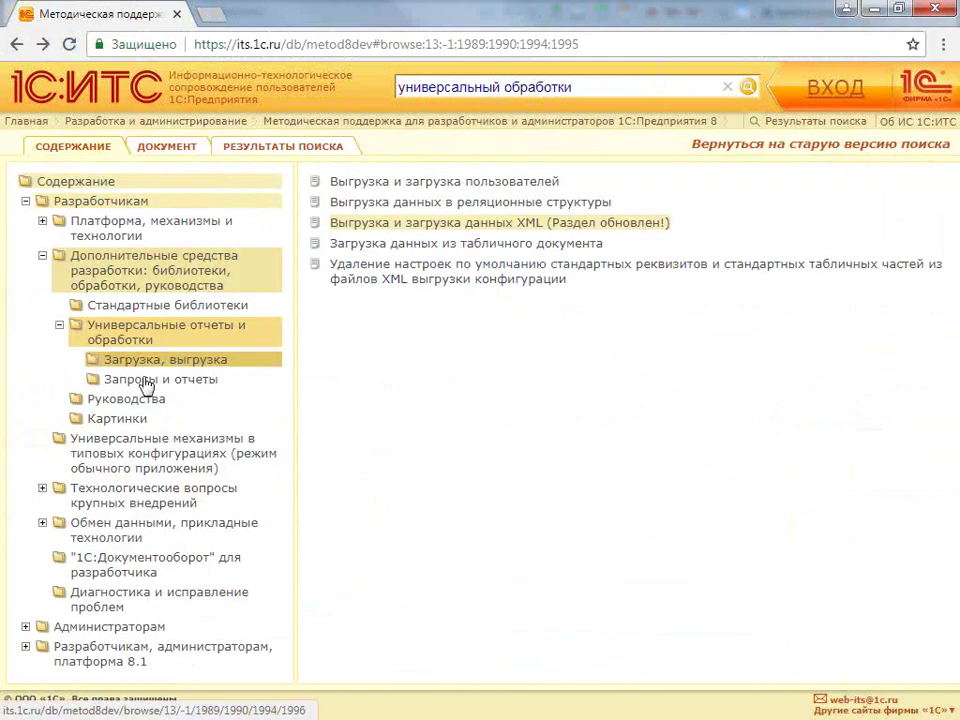
click(147, 334)
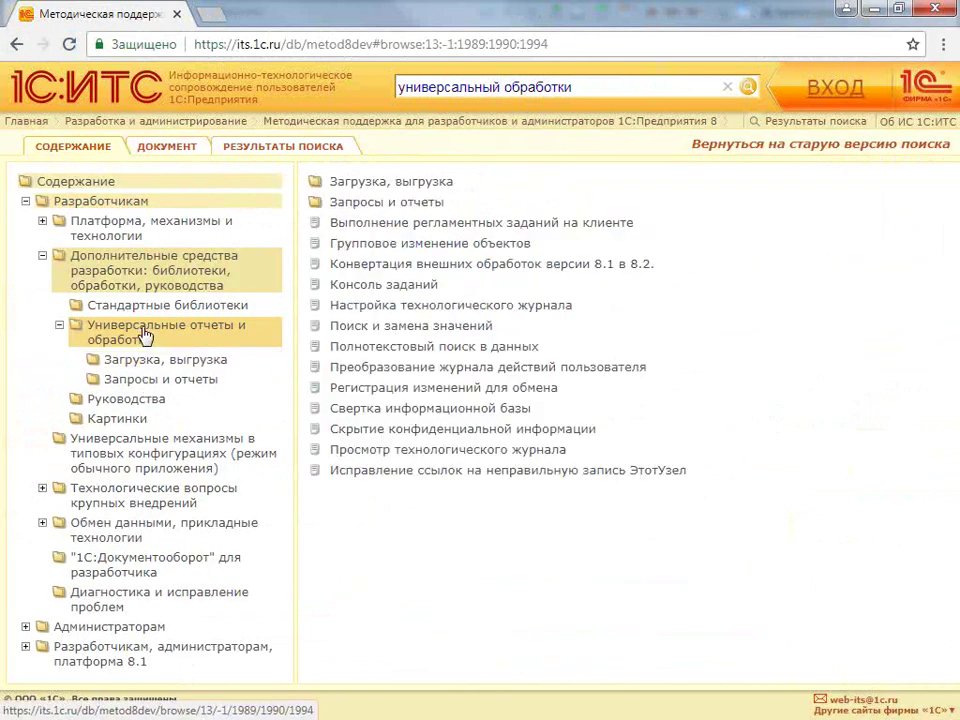
click(430, 243)
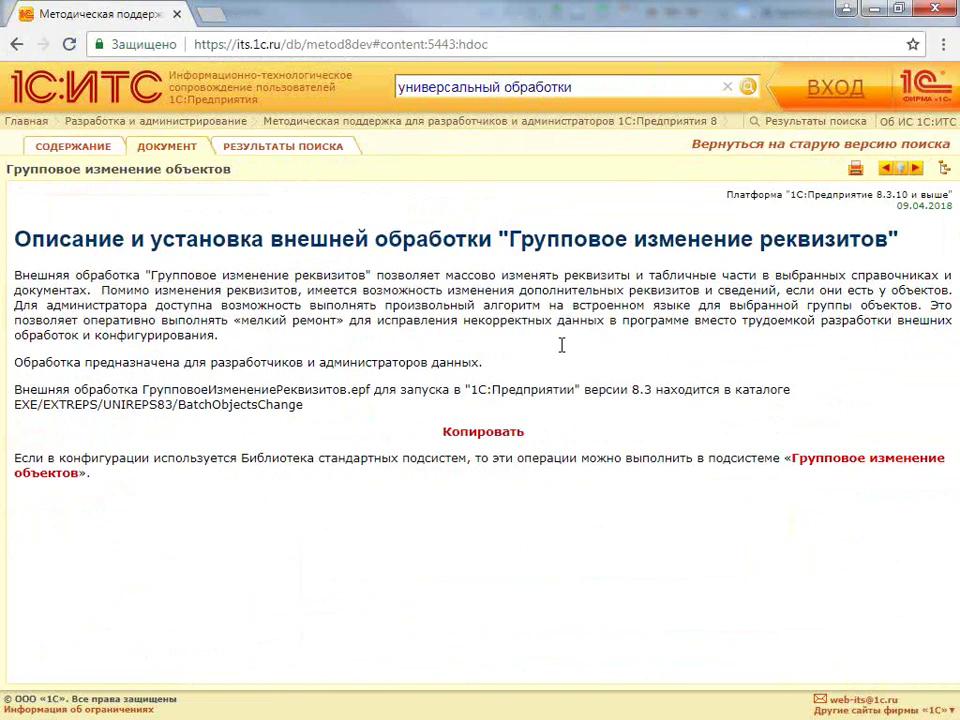
Download the archive of the external processing "Групповое изменение реквизитов" from the article page
click(822, 461)
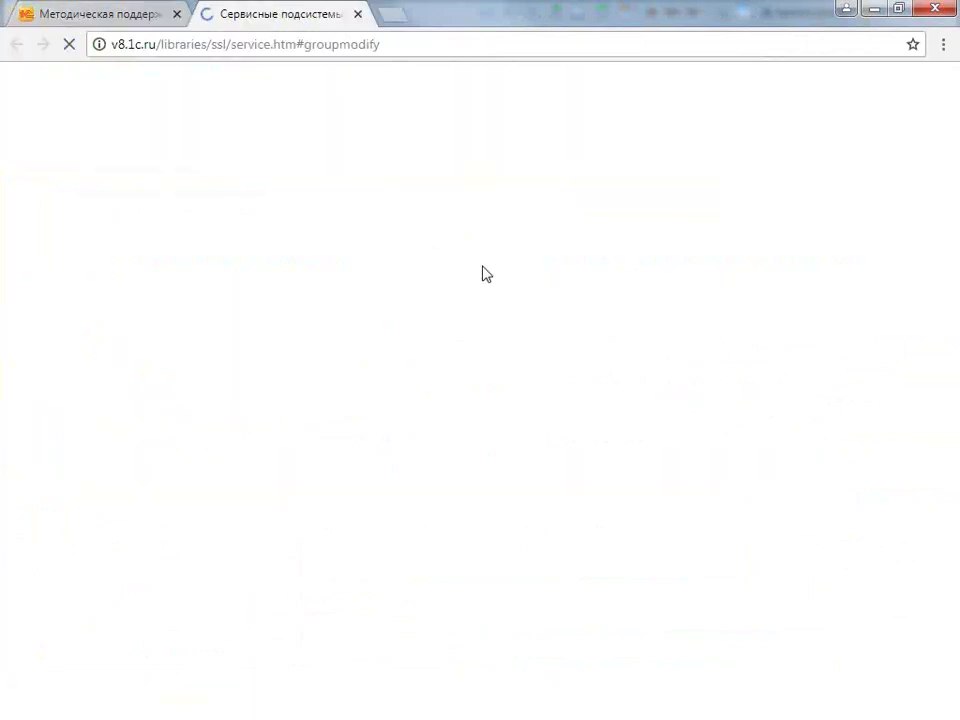
click(80, 18)
click(508, 375)
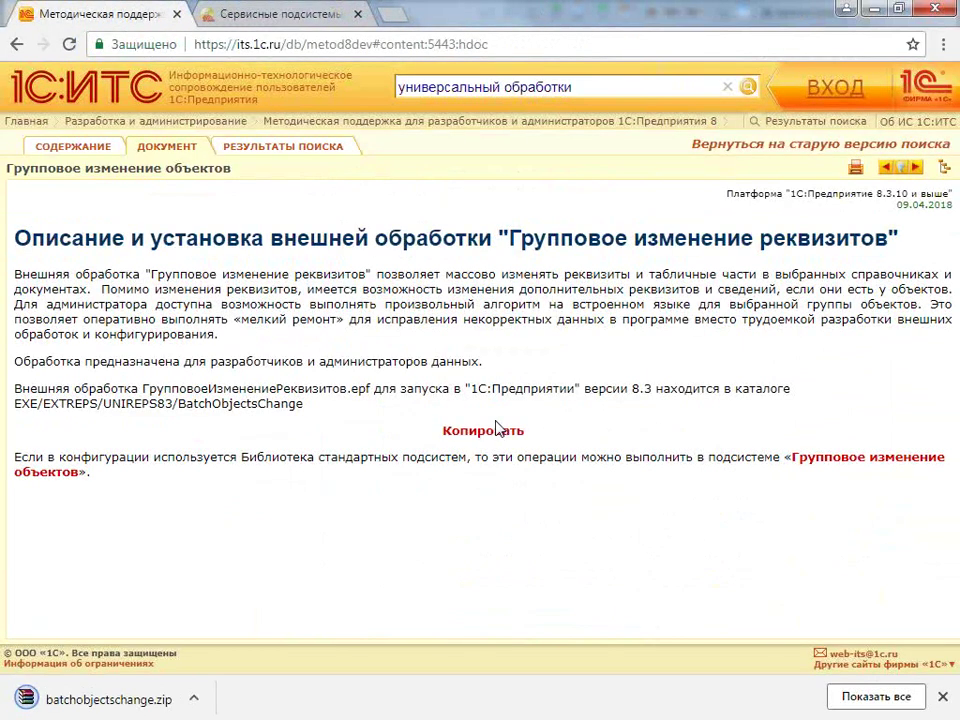
Extract ГрупповоеИзменениеРеквизитов.epf from the BatchObjectsChange folder of the downloaded archive to the desktop and close the archive
click(133, 700)
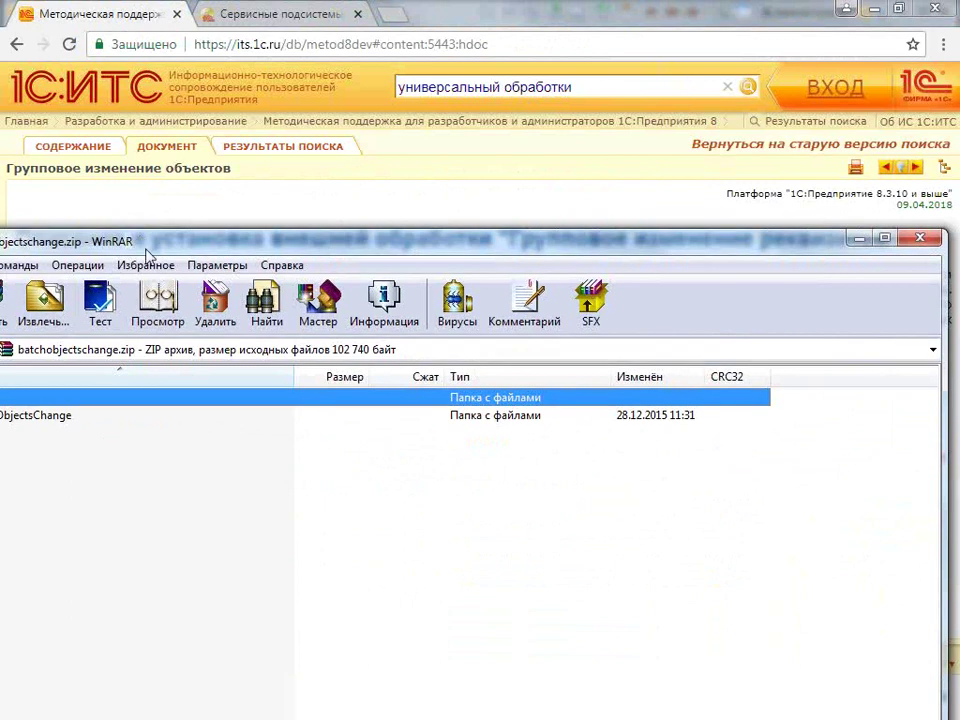
drag(146, 244, 331, 189)
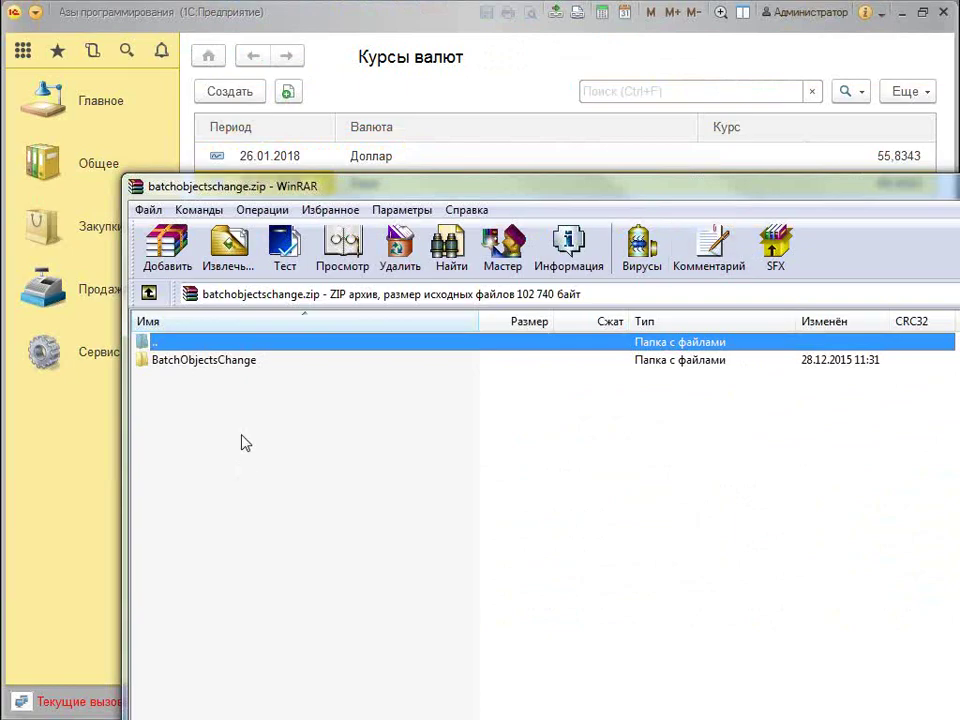
double_click(200, 360)
click(898, 12)
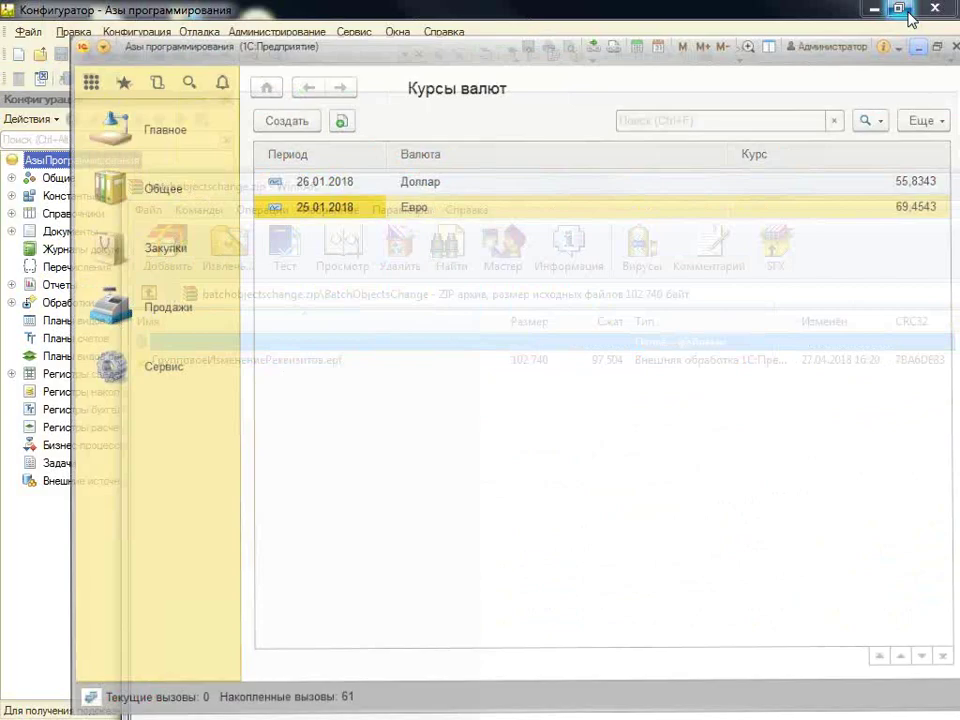
click(880, 12)
drag(295, 360, 475, 50)
drag(902, 202, 639, 208)
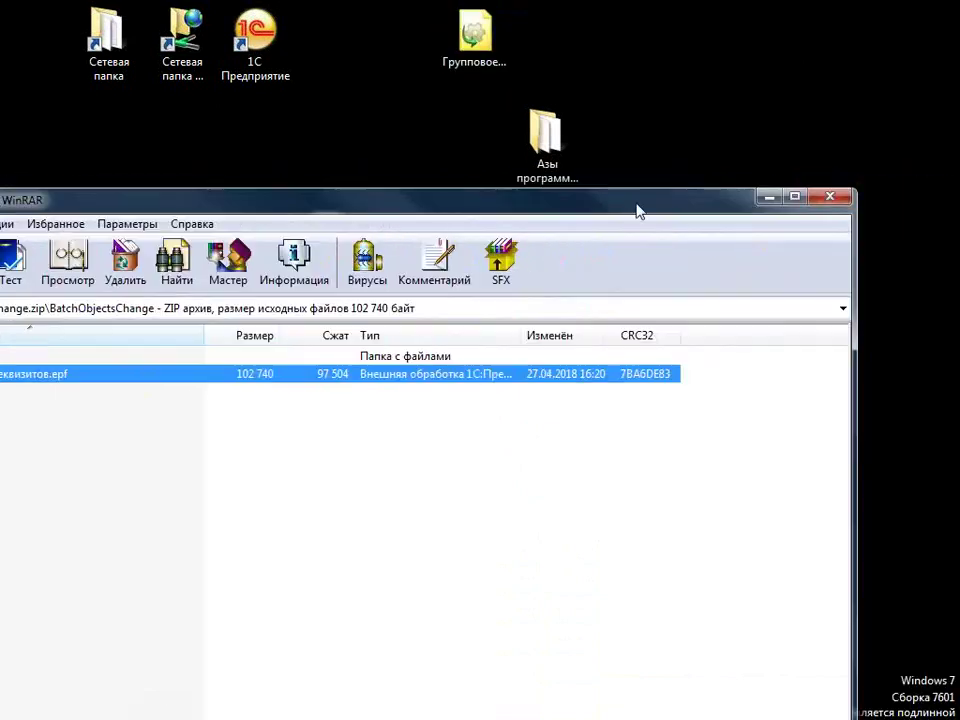
click(831, 188)
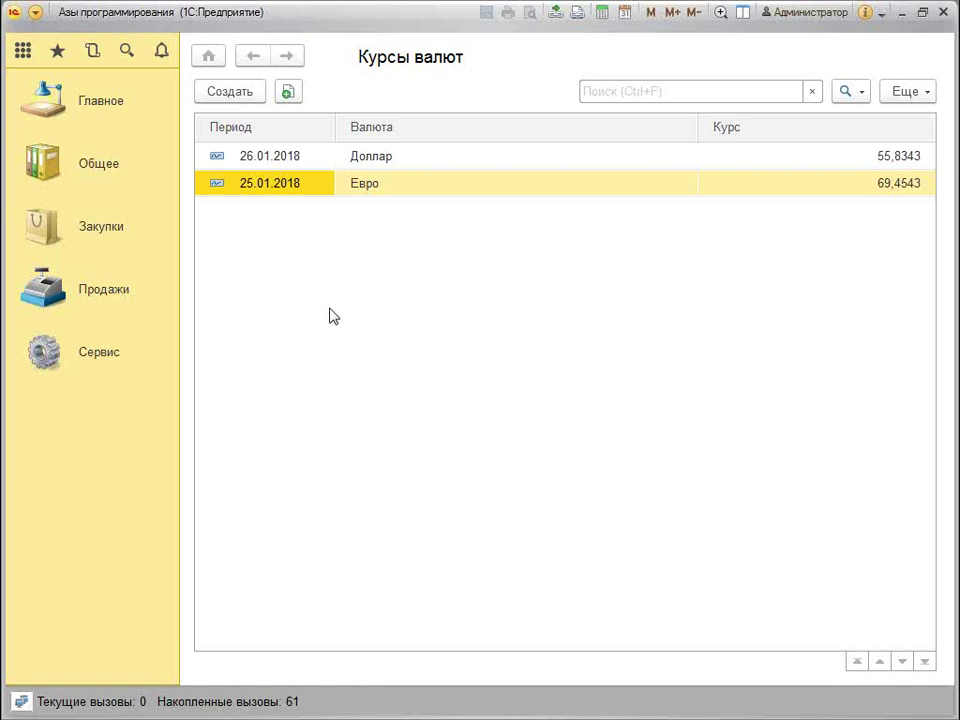
Switch to 1С:Предприятие and open the external processing ГрупповоеИзменениеРеквизитов.epf from the desktop
key(ctrl+o)
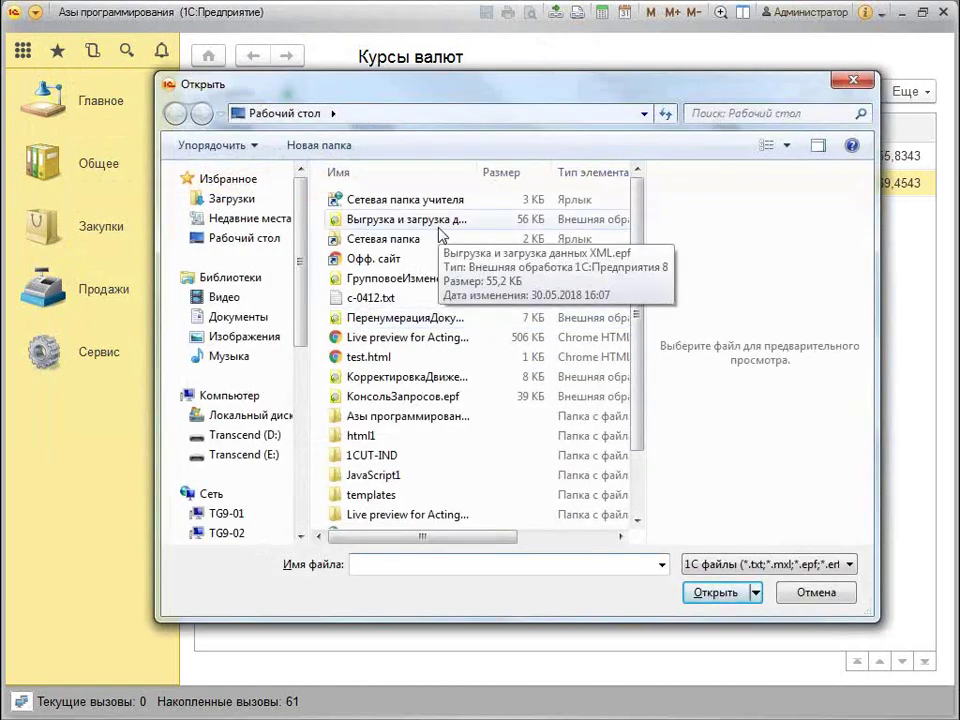
double_click(440, 276)
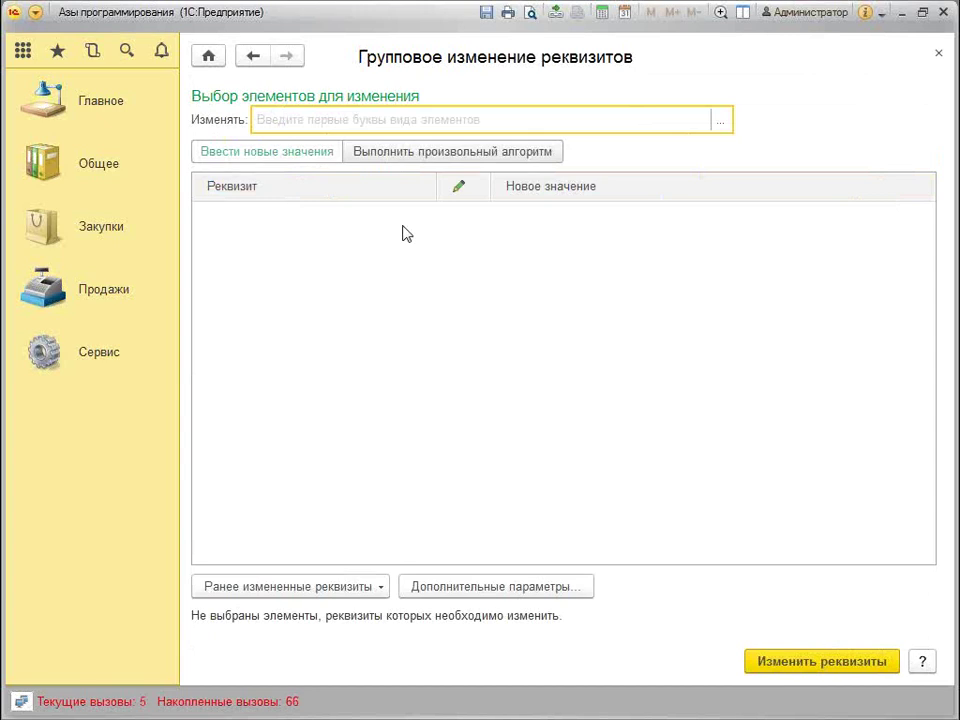
Open the Номенклатура catalog, look into the Авторучки group and enter the Карандаши group
click(92, 156)
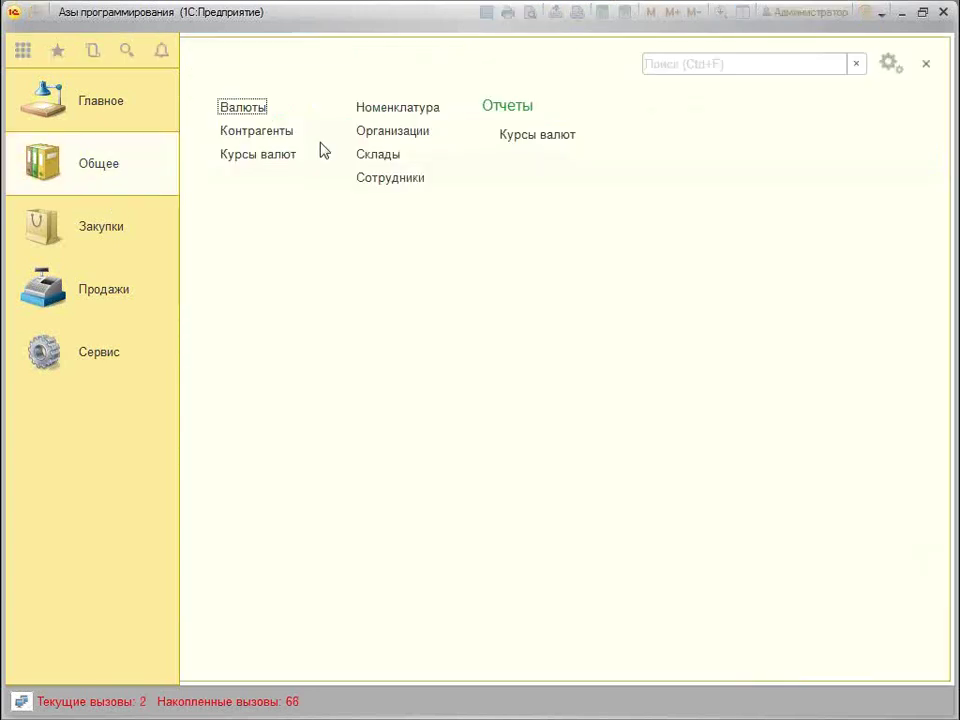
click(452, 122)
double_click(221, 192)
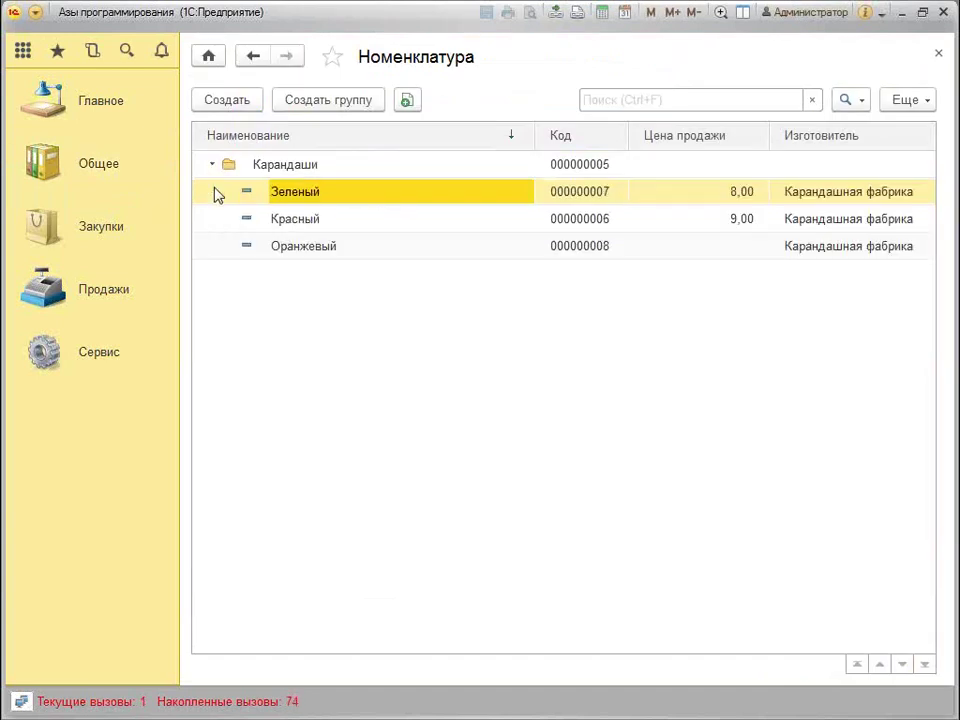
double_click(221, 173)
double_click(221, 170)
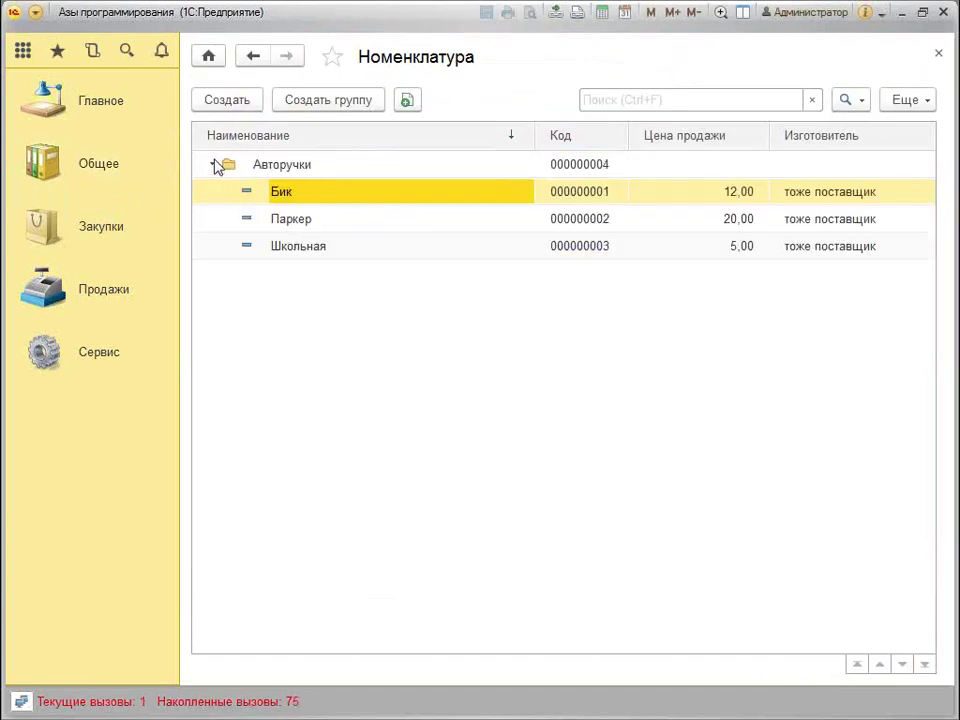
double_click(218, 166)
double_click(223, 191)
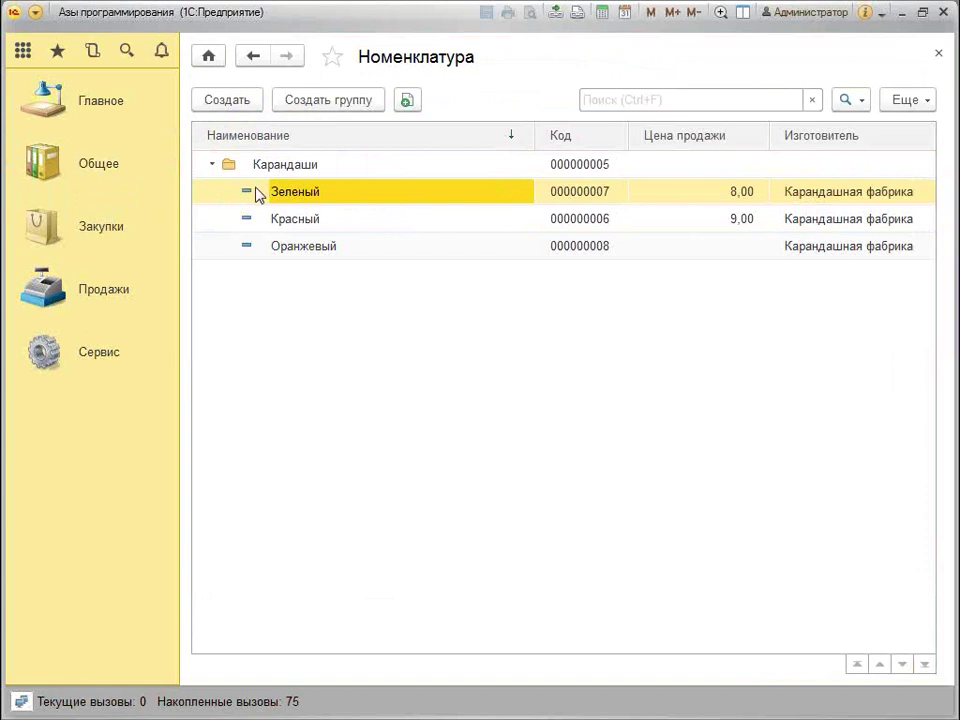
Clear the Изготовитель of the Номенклатура item "Красный" and save the item
double_click(696, 218)
click(670, 541)
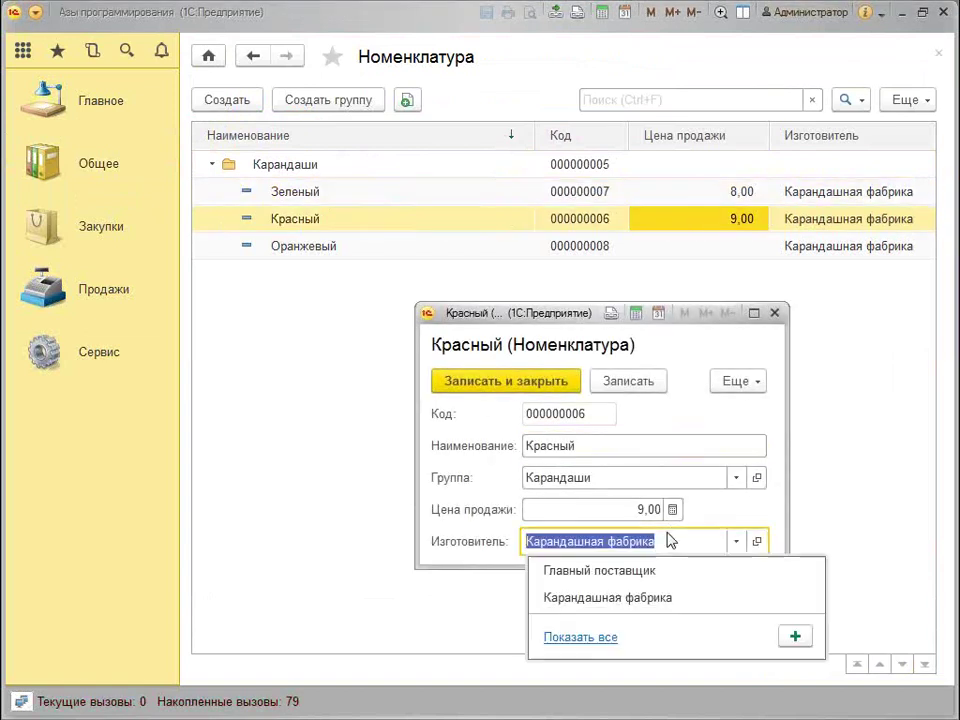
key(Delete)
key(ctrl+Return)
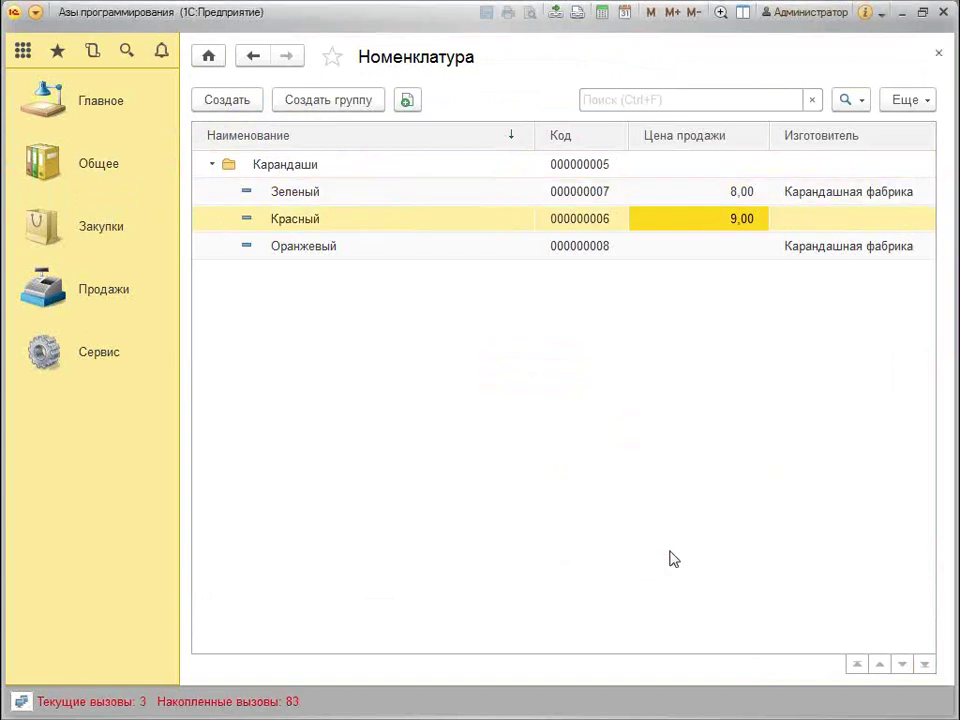
Compare the Изготовитель values of the items in the Карандаши group and close the Номенклатура catalog
click(478, 246)
click(470, 219)
click(457, 193)
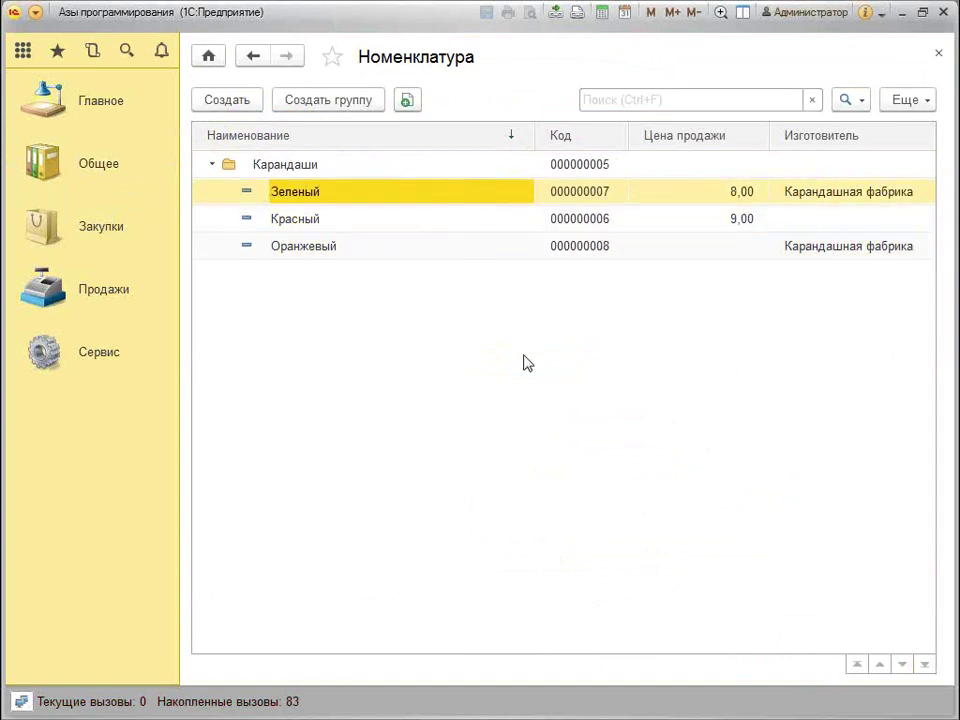
click(296, 168)
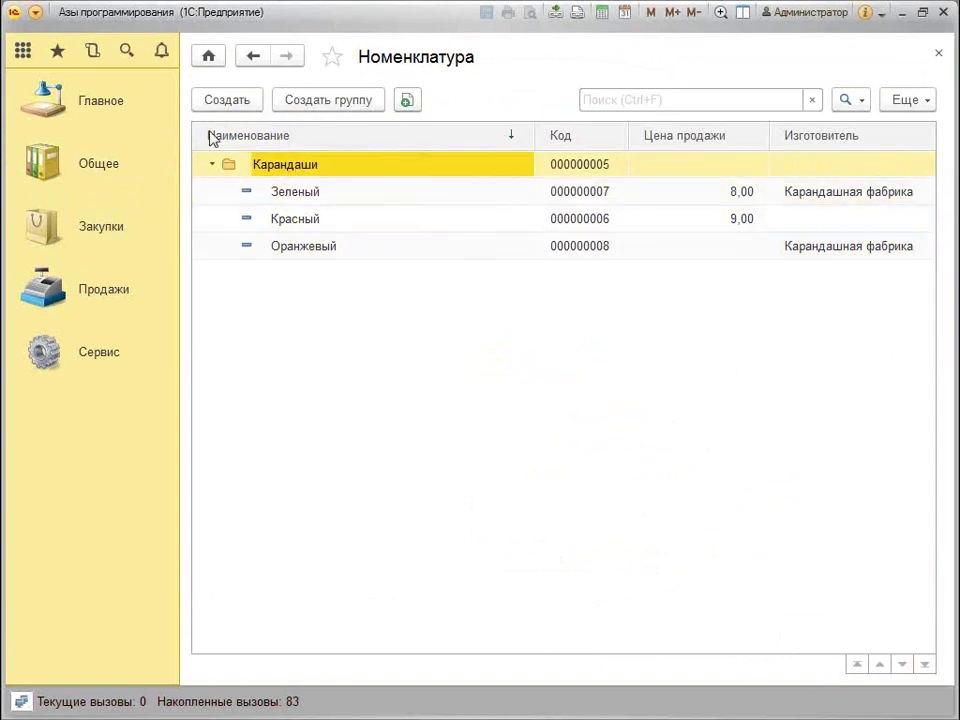
click(896, 216)
click(874, 242)
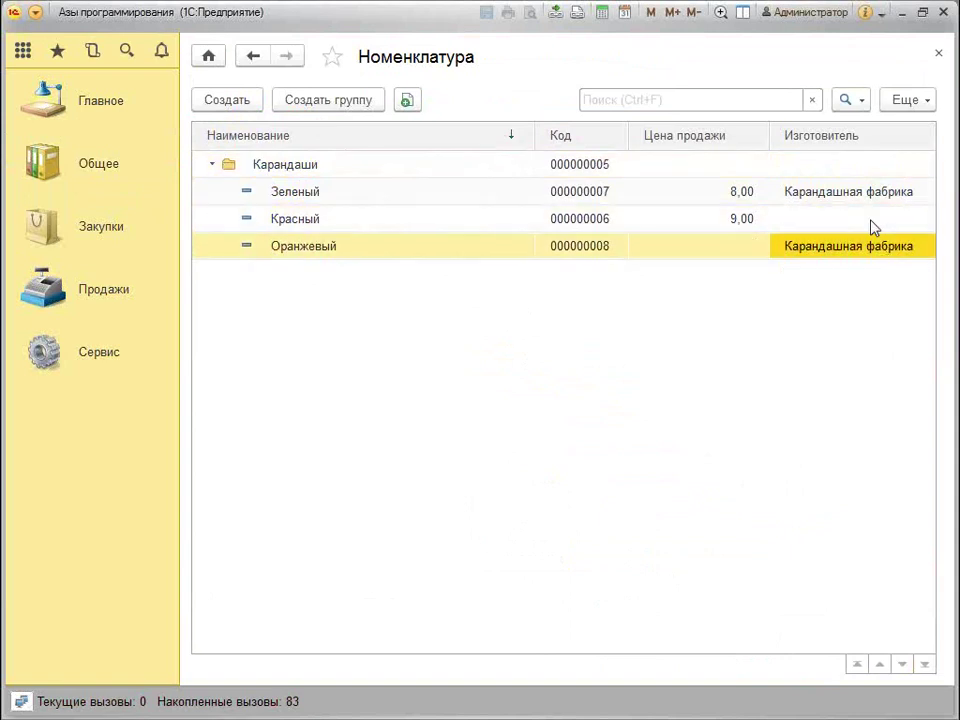
click(857, 195)
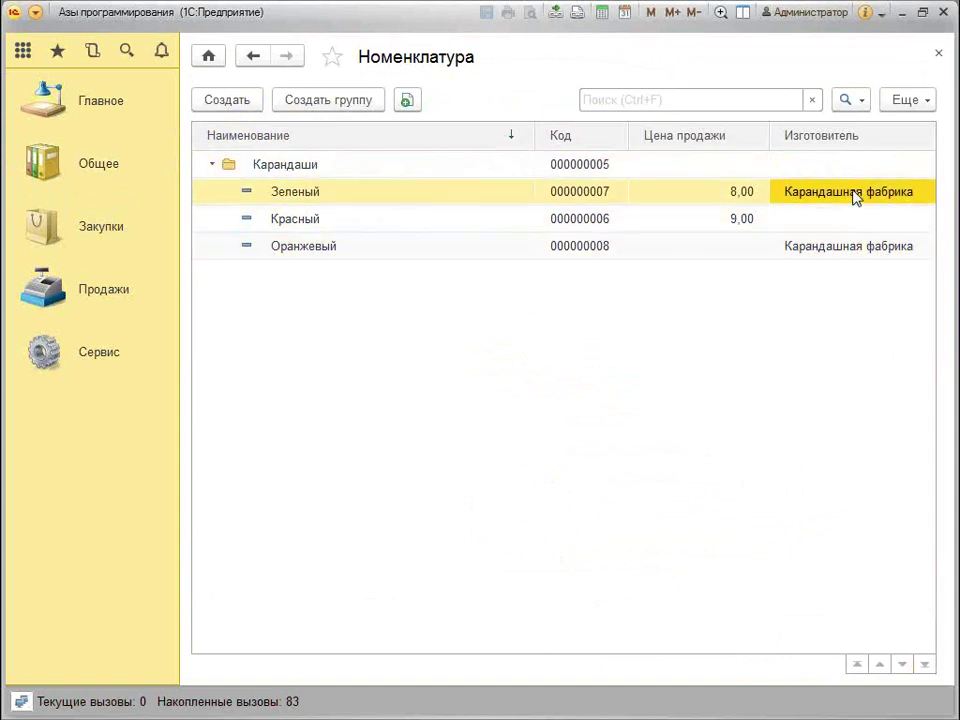
click(938, 55)
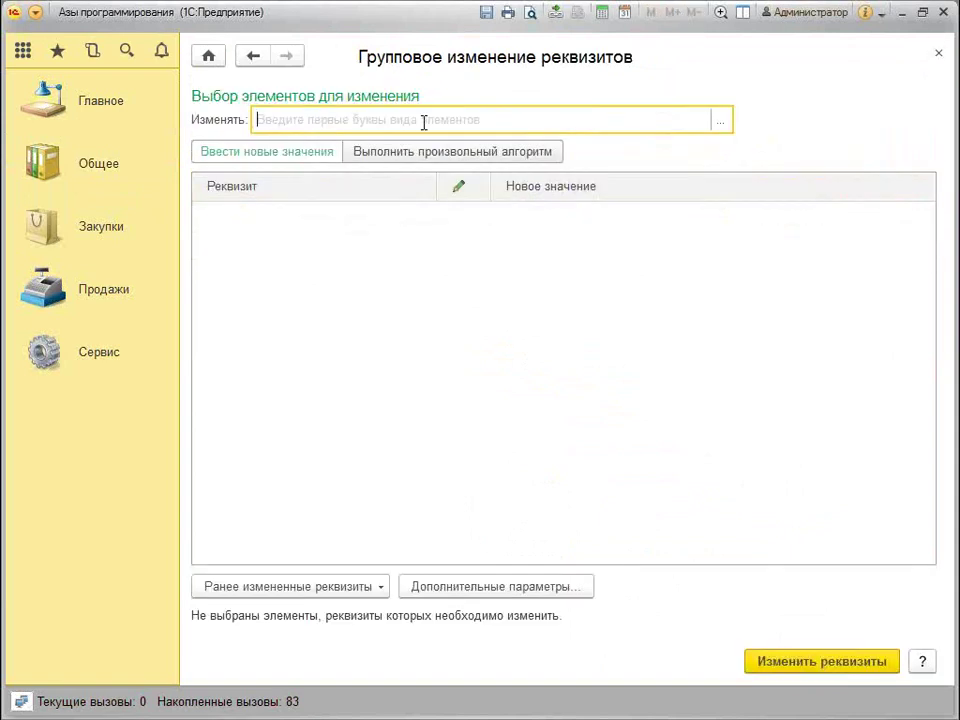
Choose Номенклатура as the kind of elements for the group attribute change
click(716, 117)
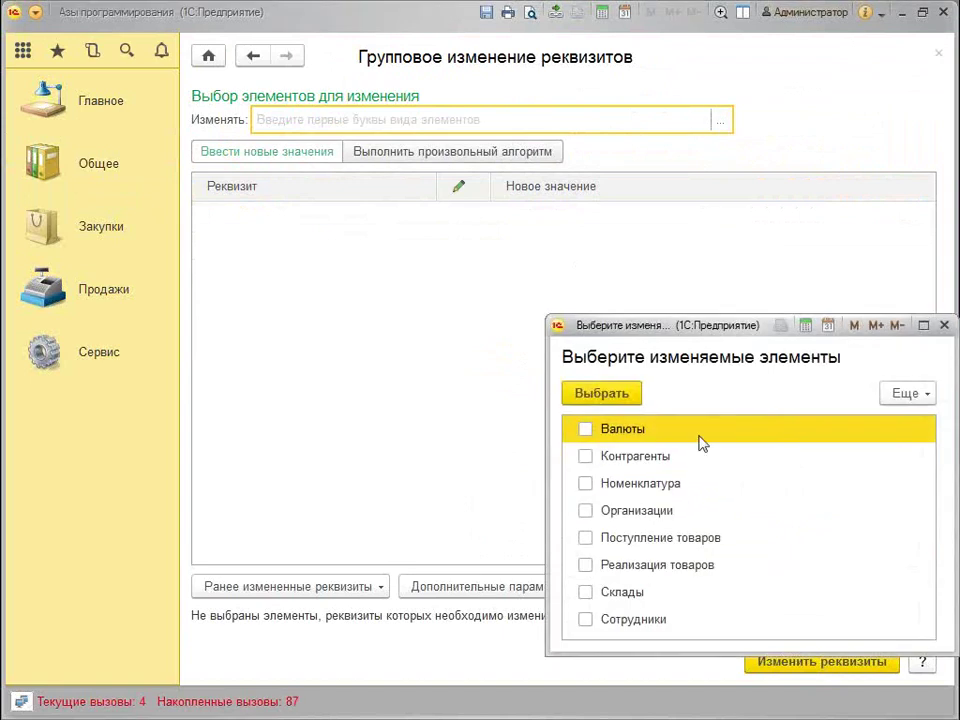
click(632, 487)
click(632, 488)
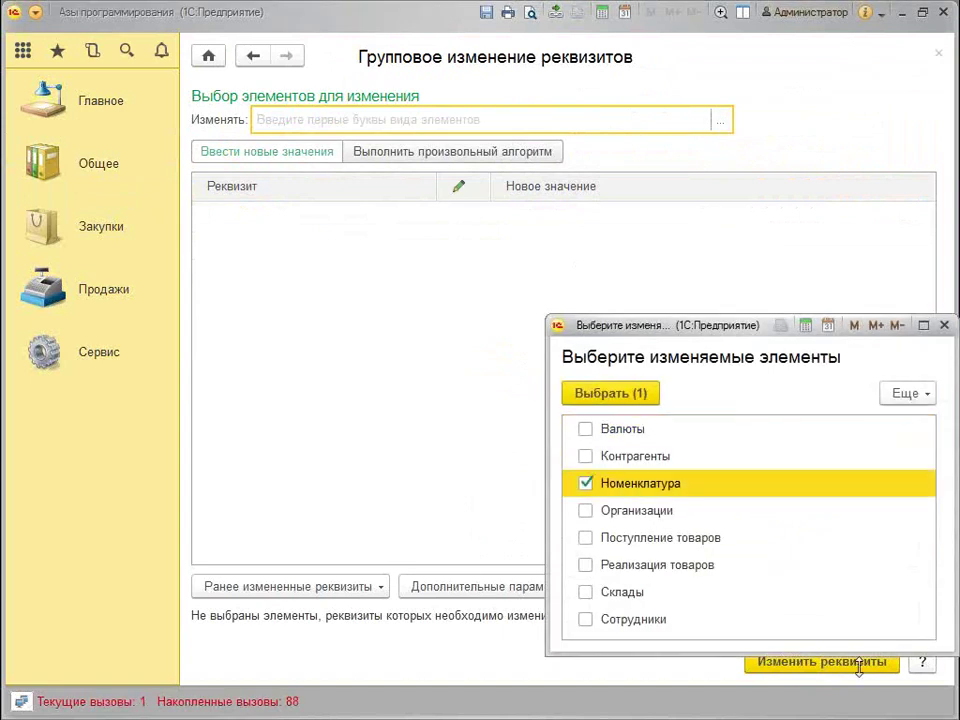
click(470, 336)
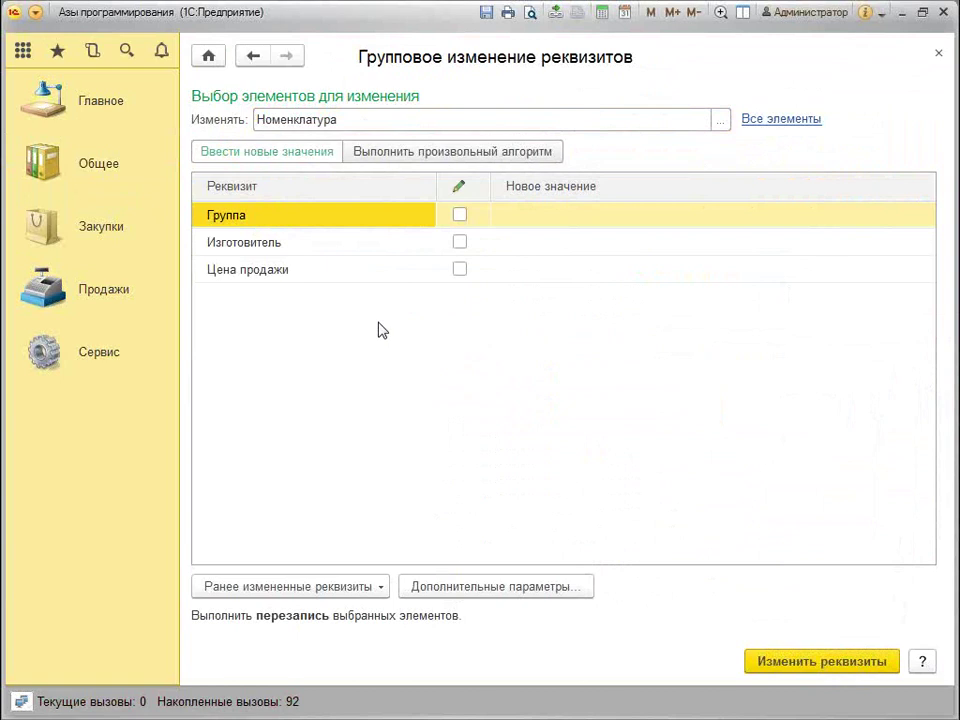
Set the new value of Изготовитель to "Карандашная фабрика" and run the change for all Номенклатура elements
click(414, 244)
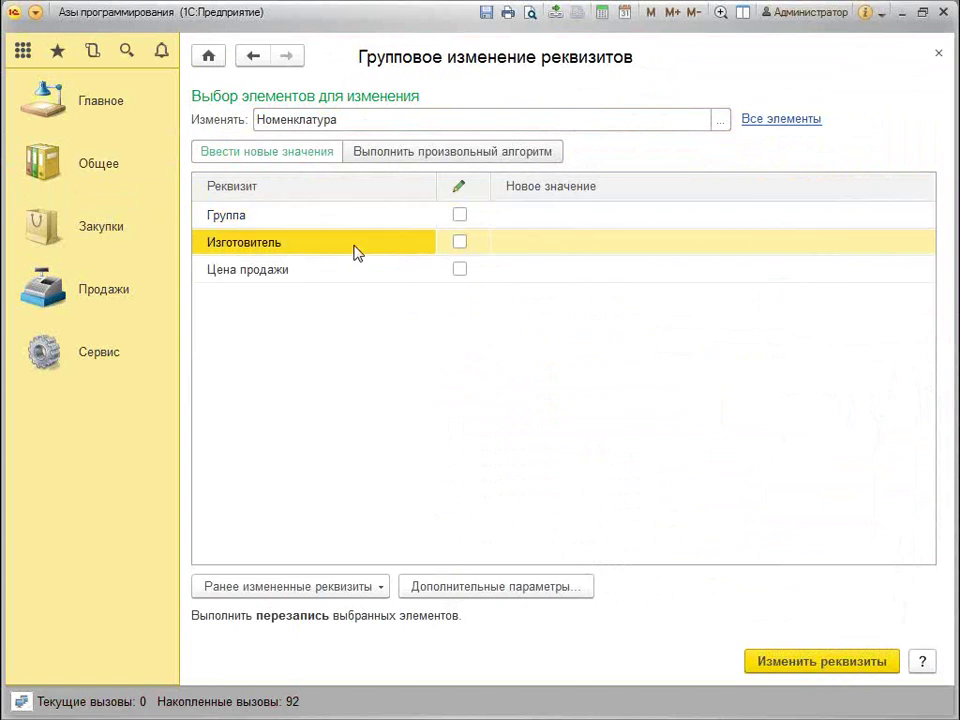
click(460, 242)
click(570, 253)
click(570, 244)
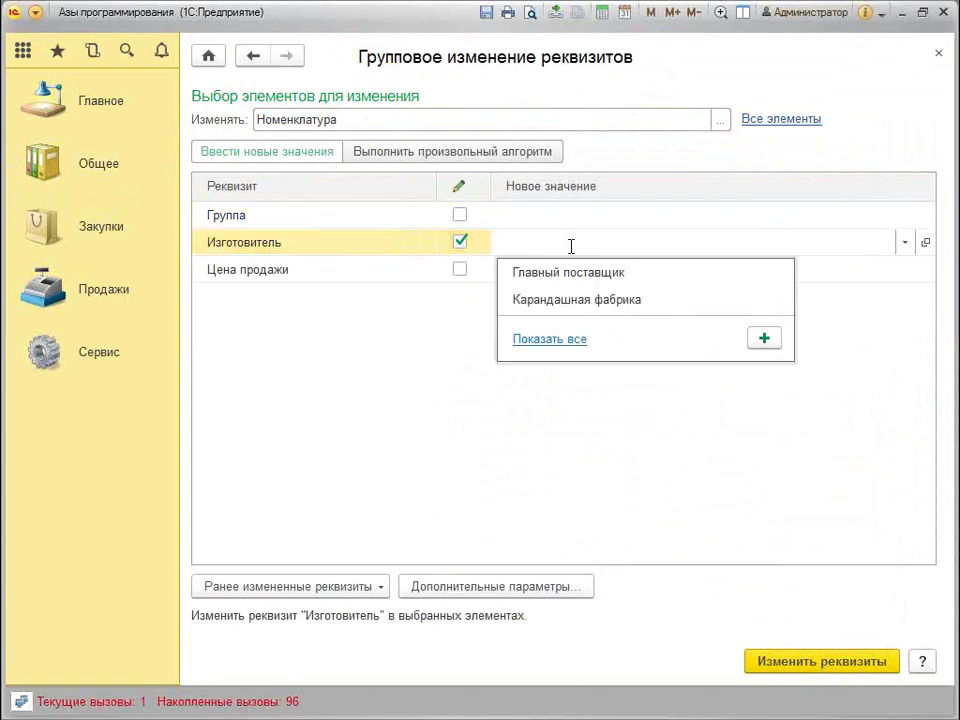
click(534, 299)
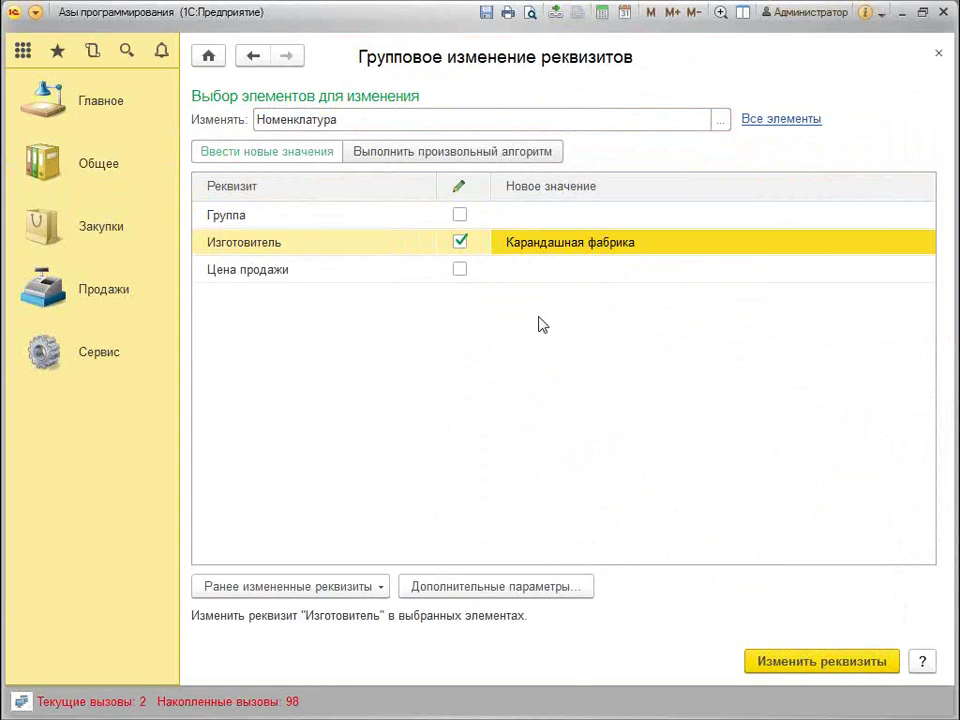
click(820, 665)
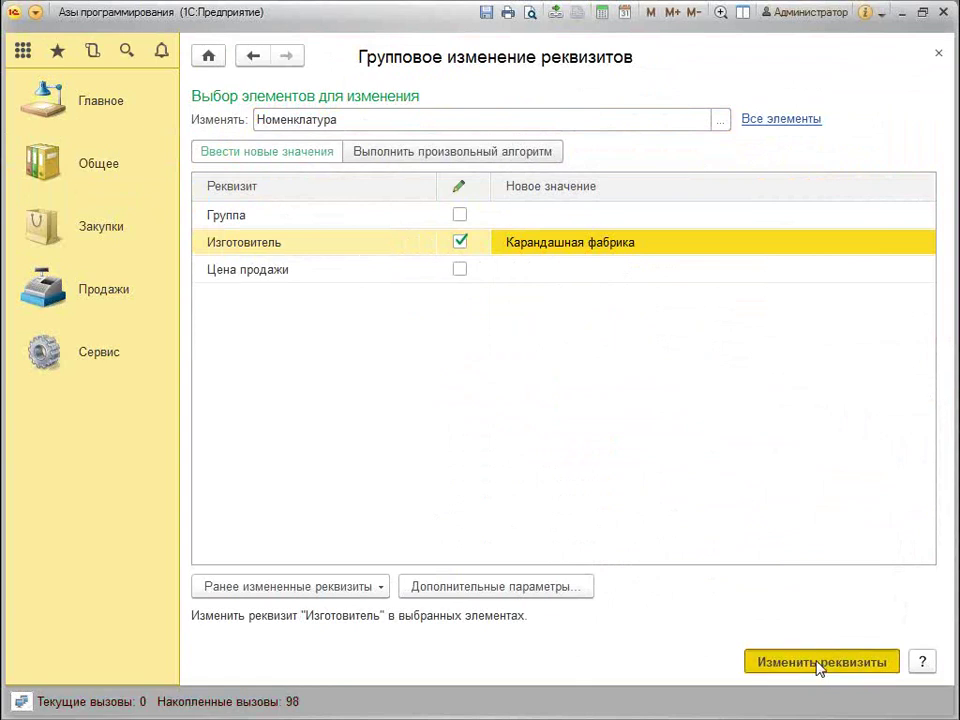
click(432, 390)
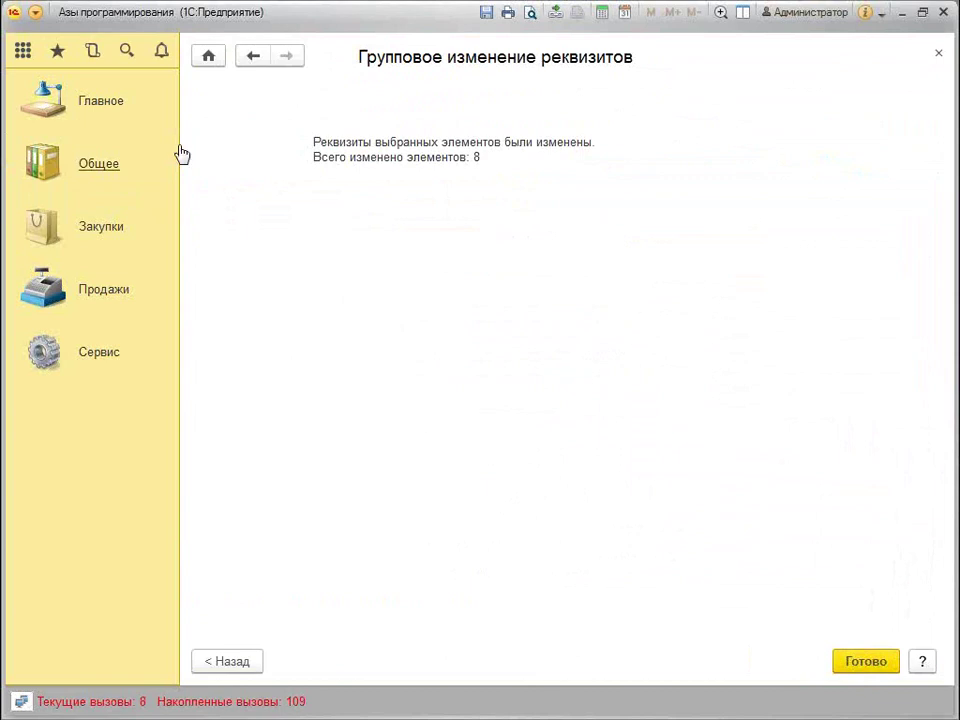
Open the Номенклатура catalog and check the Изготовитель values of the items in the Карандаши group
click(99, 165)
click(430, 101)
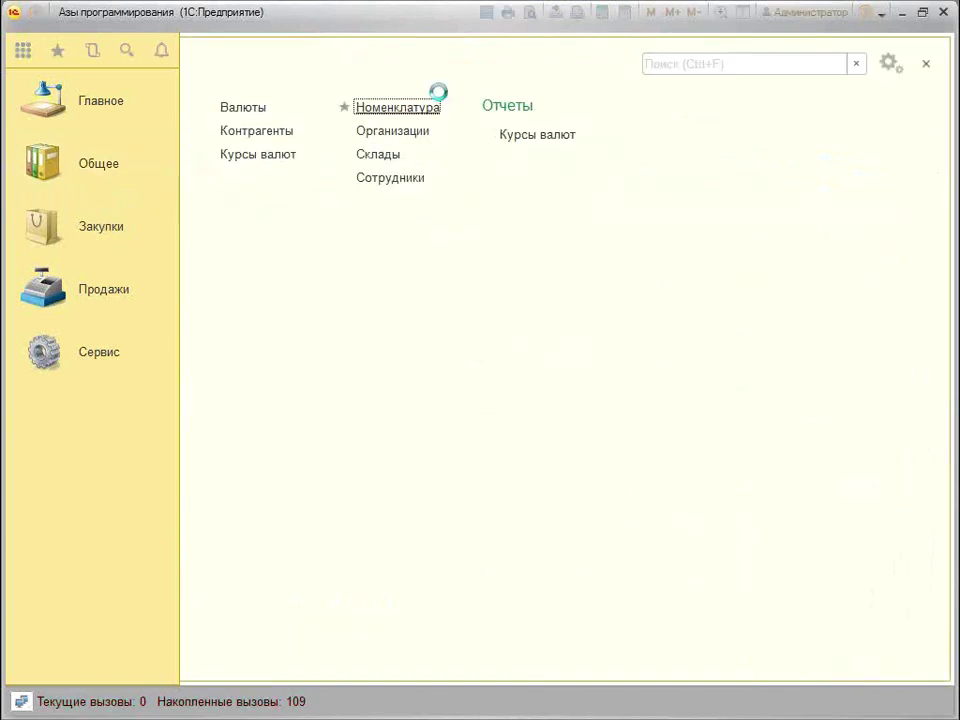
double_click(221, 194)
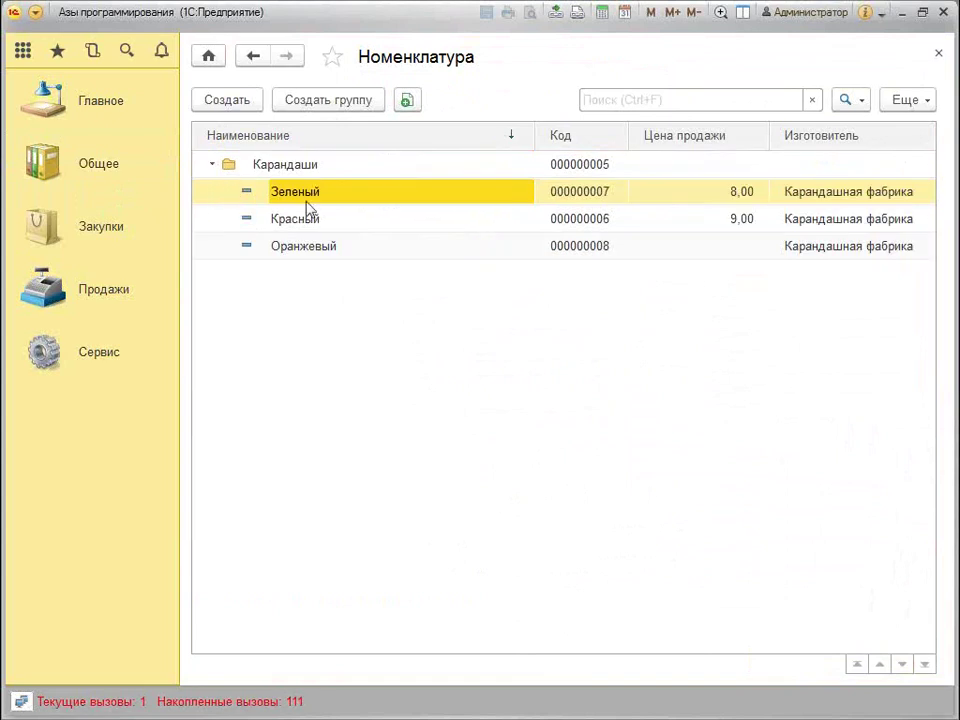
click(328, 219)
click(340, 249)
click(339, 218)
click(339, 191)
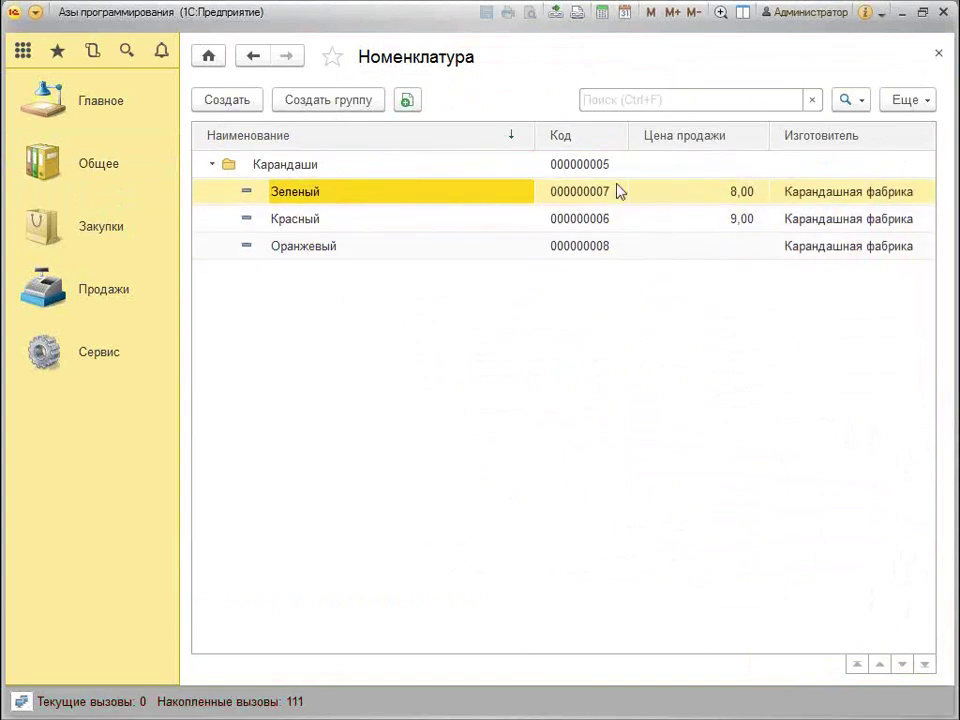
click(834, 192)
click(834, 218)
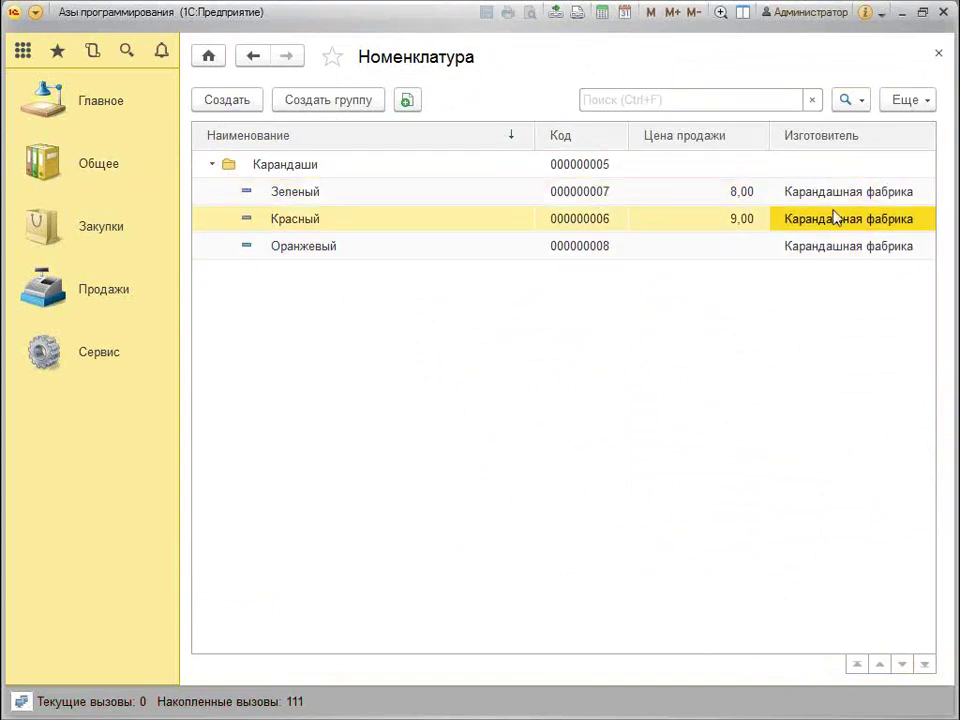
Check the Изготовитель values of the items in the Авторучки group and close the Номенклатура catalog
click(213, 166)
click(212, 170)
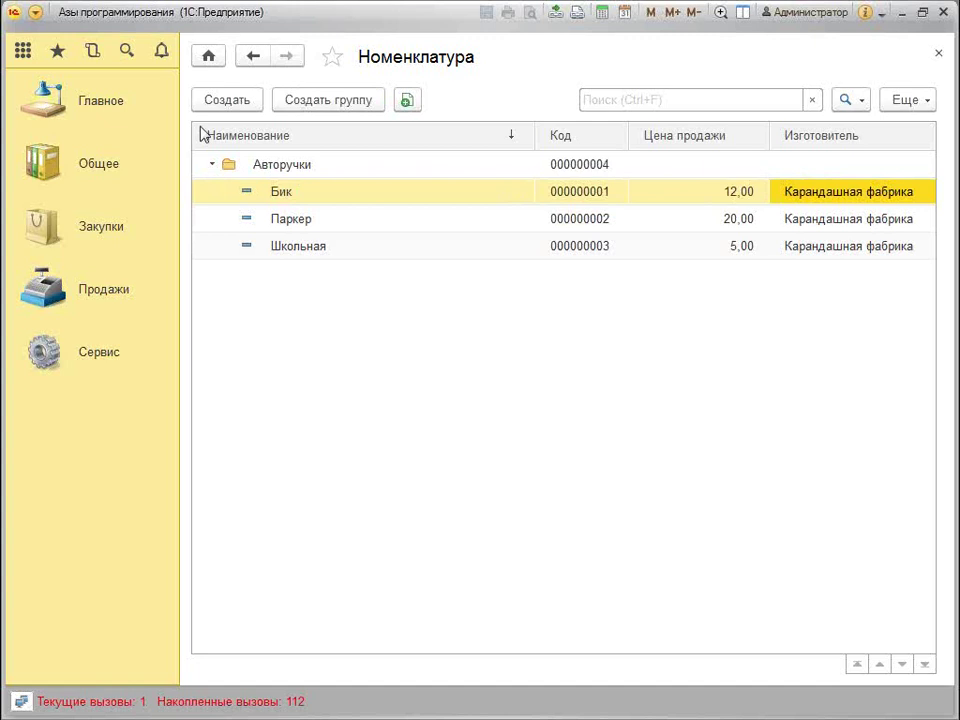
click(882, 218)
click(878, 245)
click(864, 191)
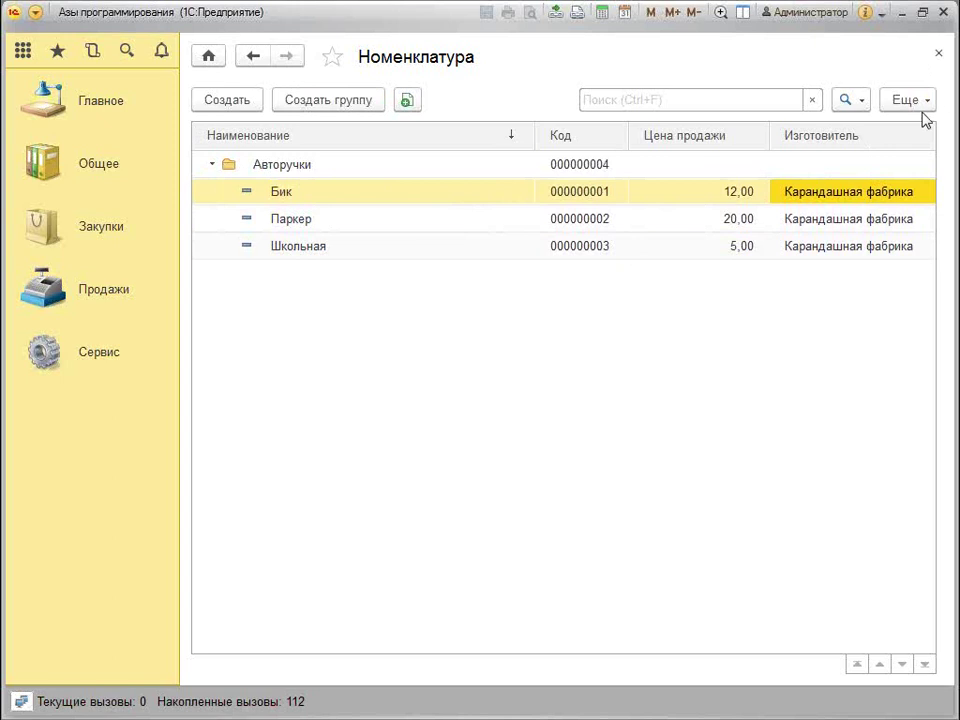
click(938, 53)
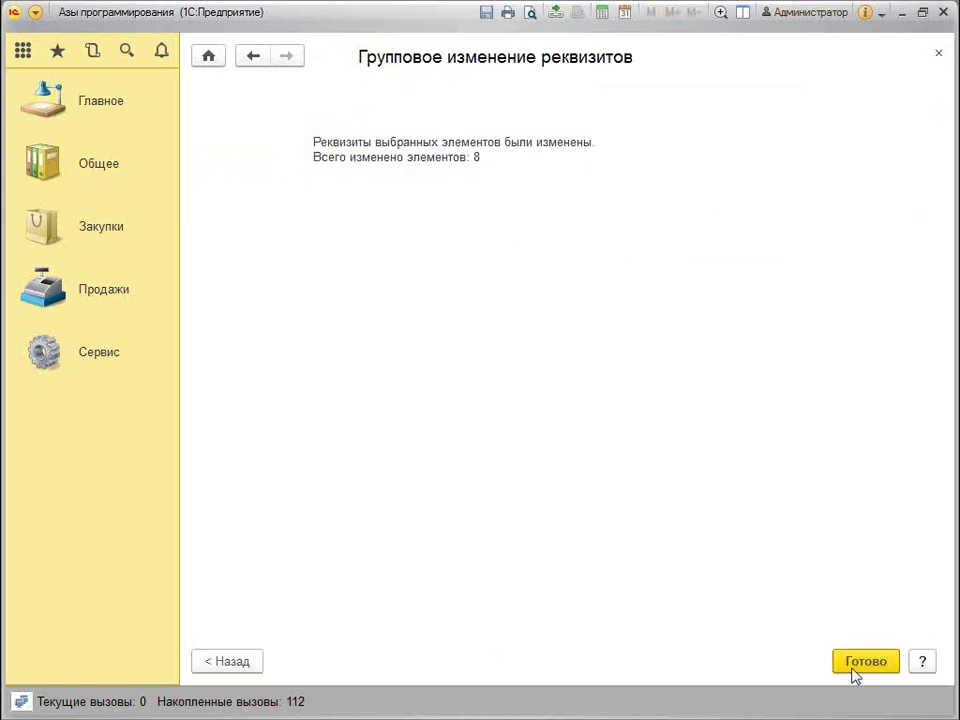
Return to the group change settings and set the new value of Изготовитель to "Главный поставщик"
click(242, 660)
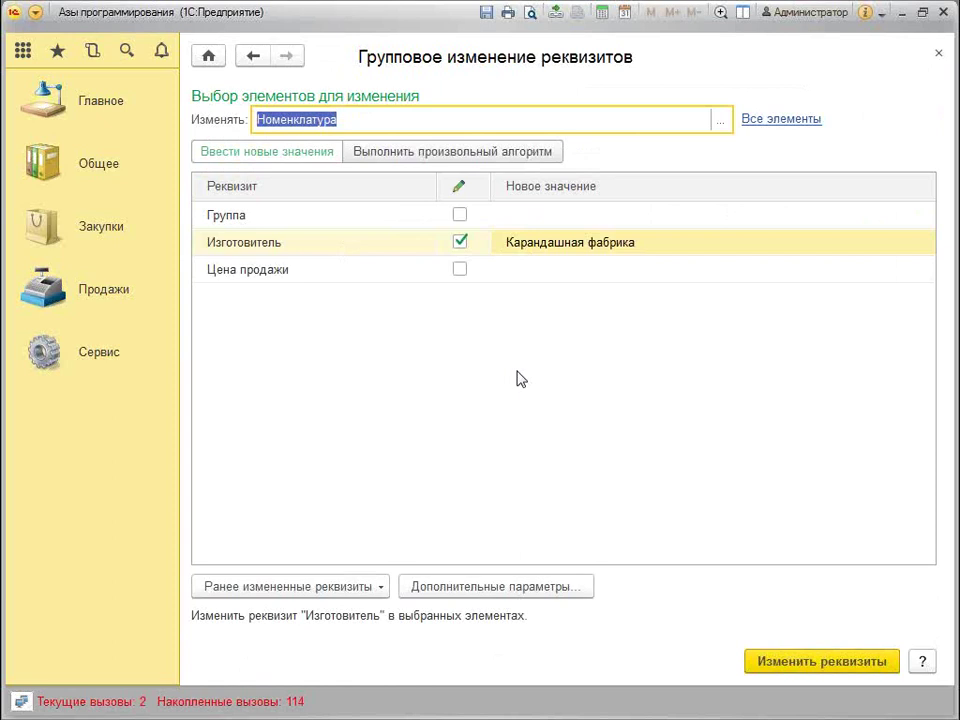
click(576, 246)
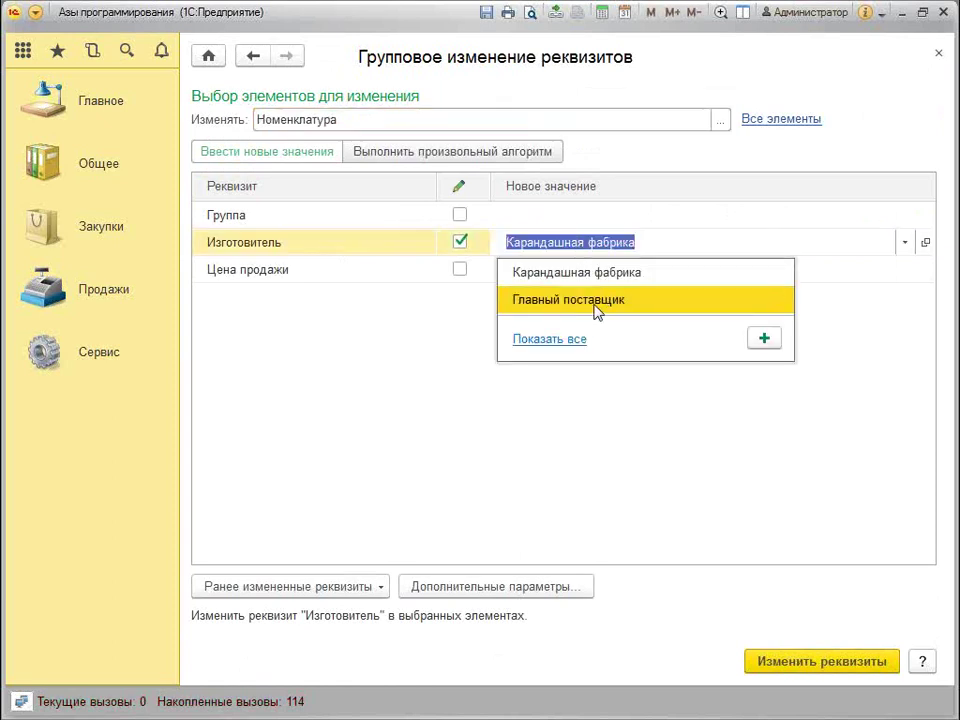
click(596, 300)
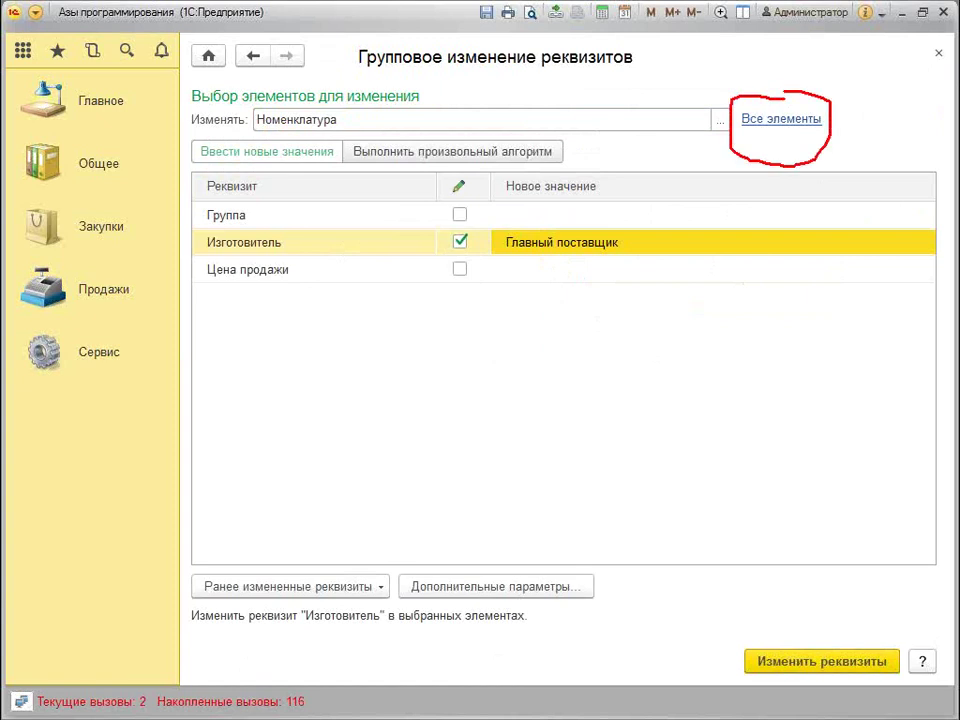
Open the element selection for Номенклатура, enlarge its window and add an empty filter condition
click(789, 121)
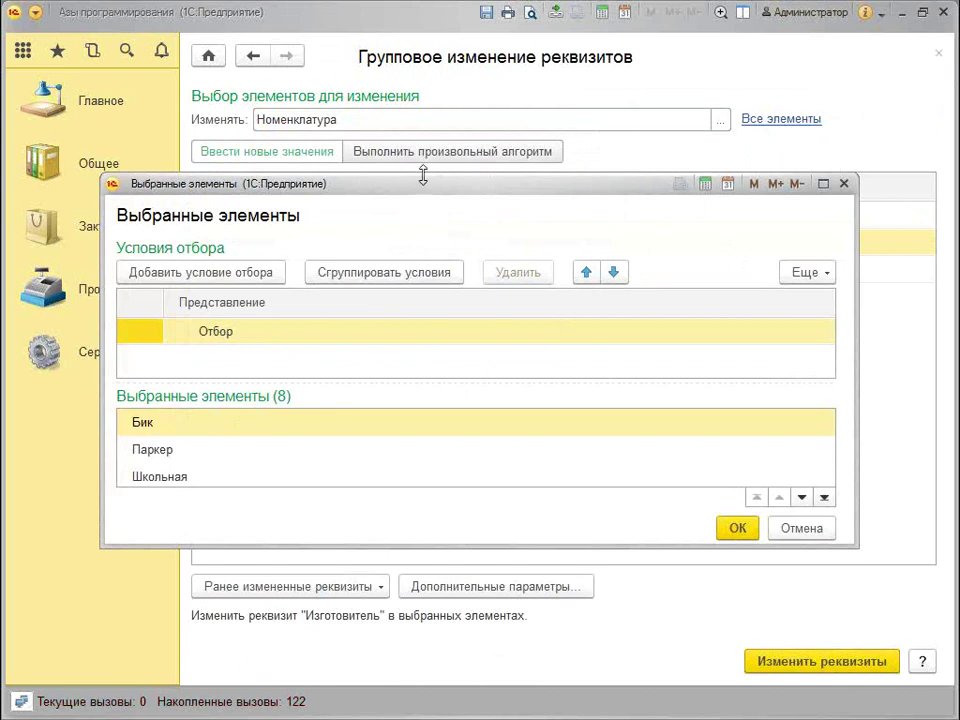
drag(424, 174, 428, 70)
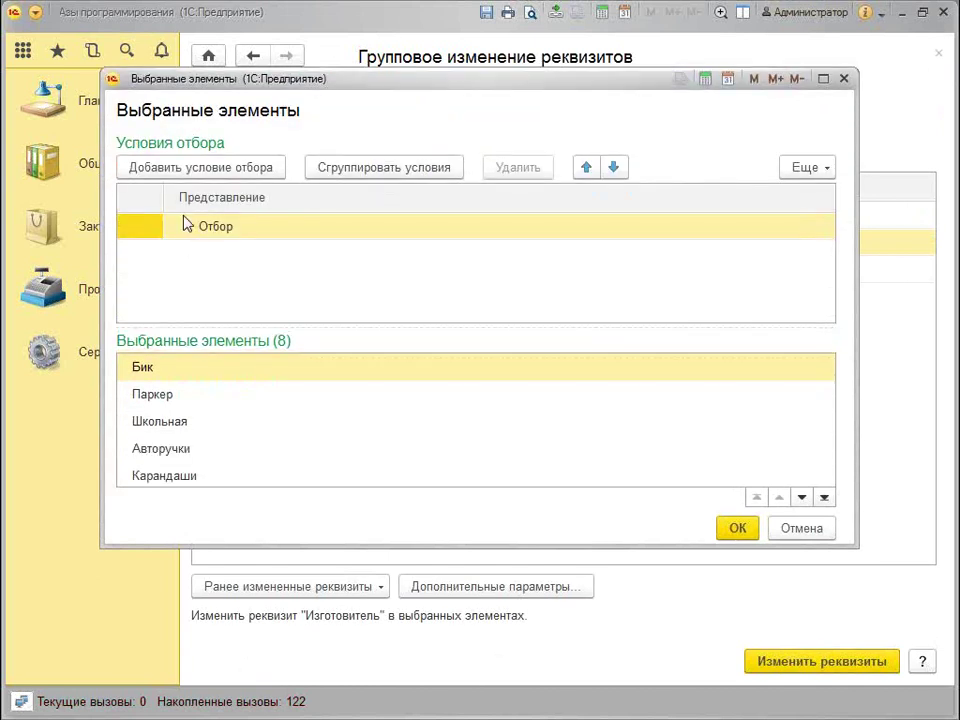
click(234, 168)
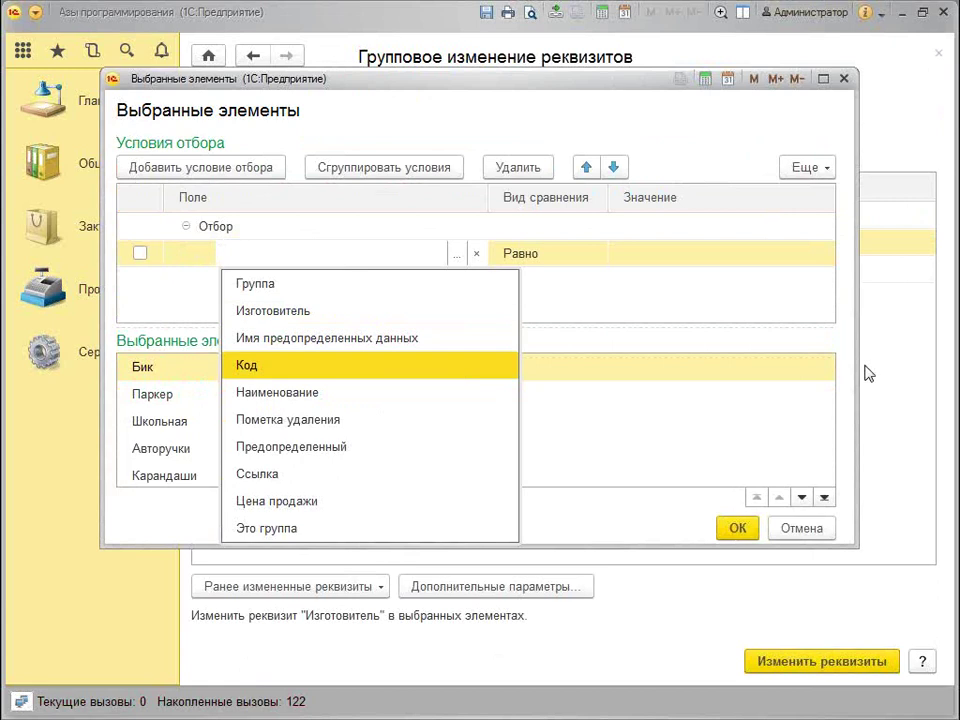
key(Escape)
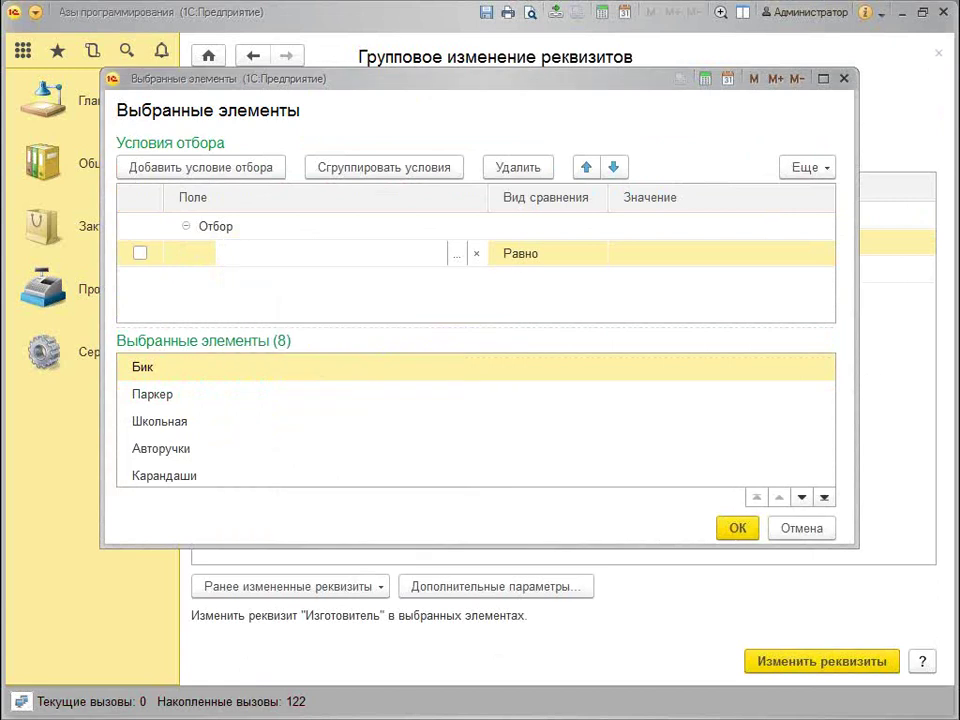
Look through the available fields and choose Ссылка as the field of the new filter condition
click(255, 252)
click(457, 254)
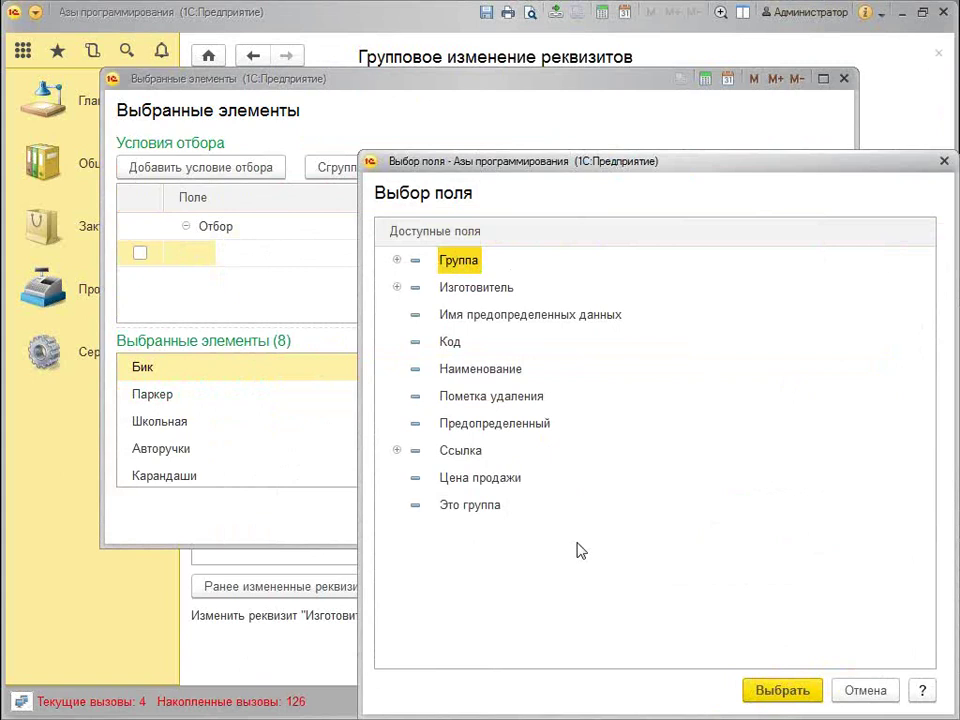
click(510, 373)
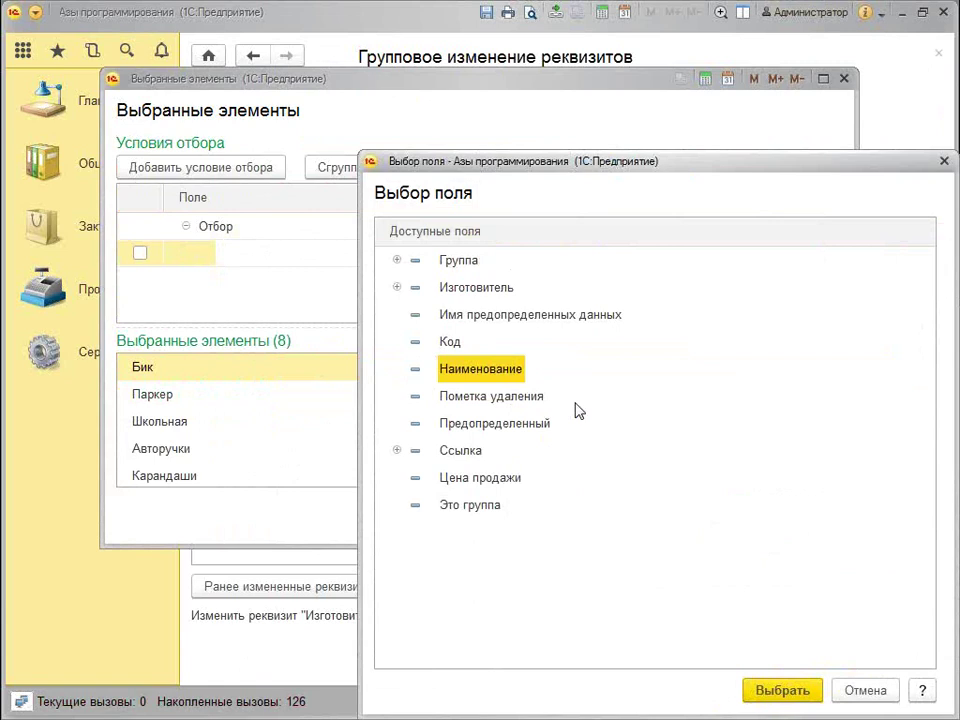
click(465, 263)
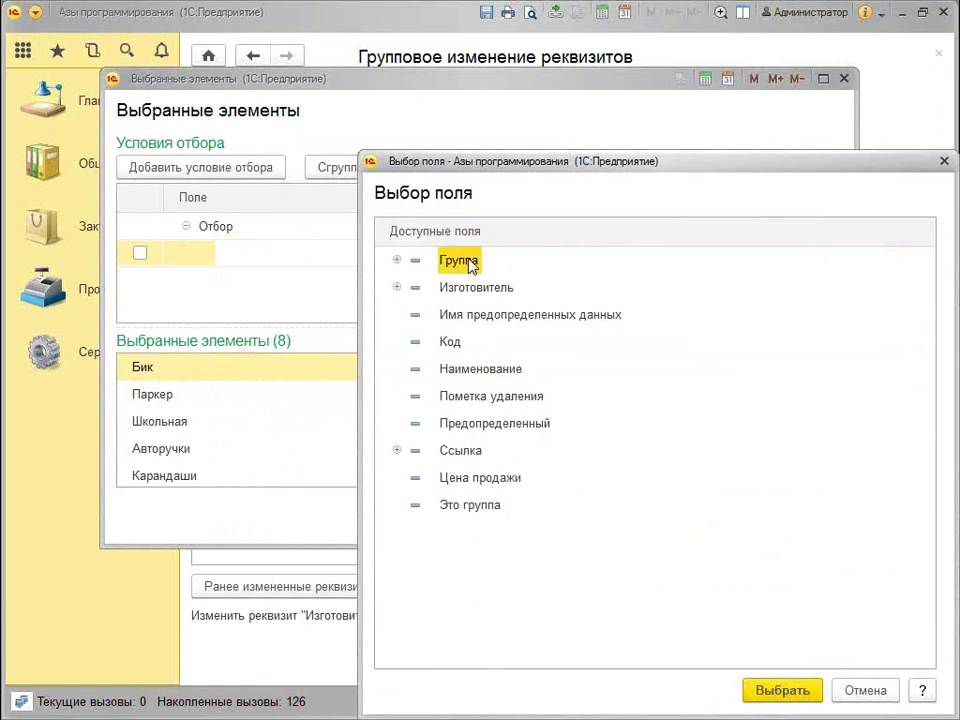
click(397, 260)
click(397, 260)
click(469, 449)
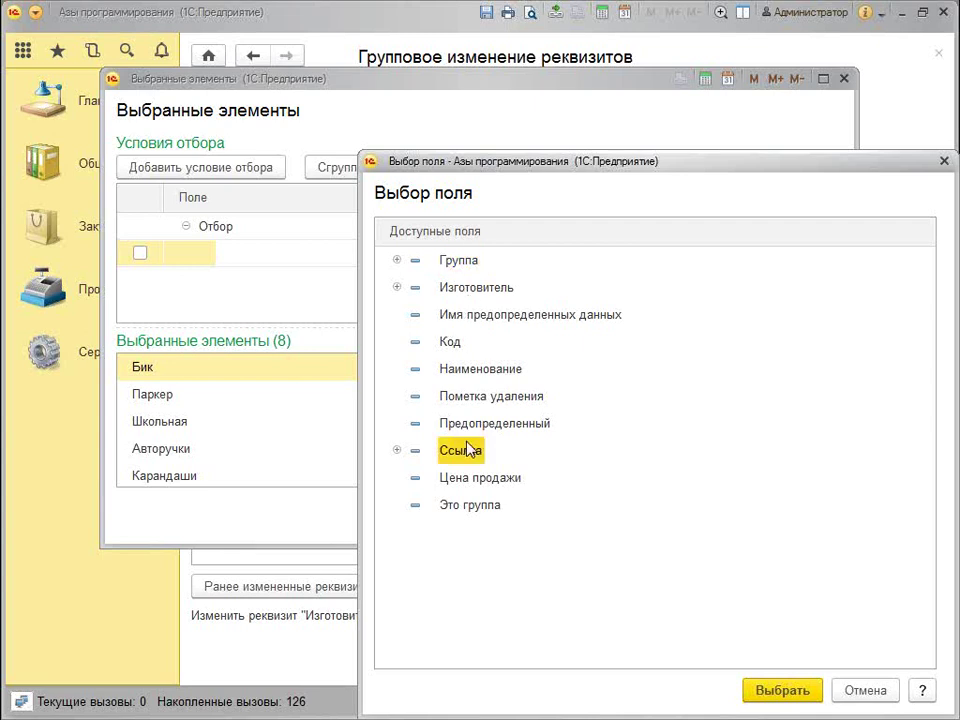
double_click(474, 450)
Limit the selection with the comparison "В группе" and the value Авторучки, and run the Изготовитель change on these elements
click(521, 260)
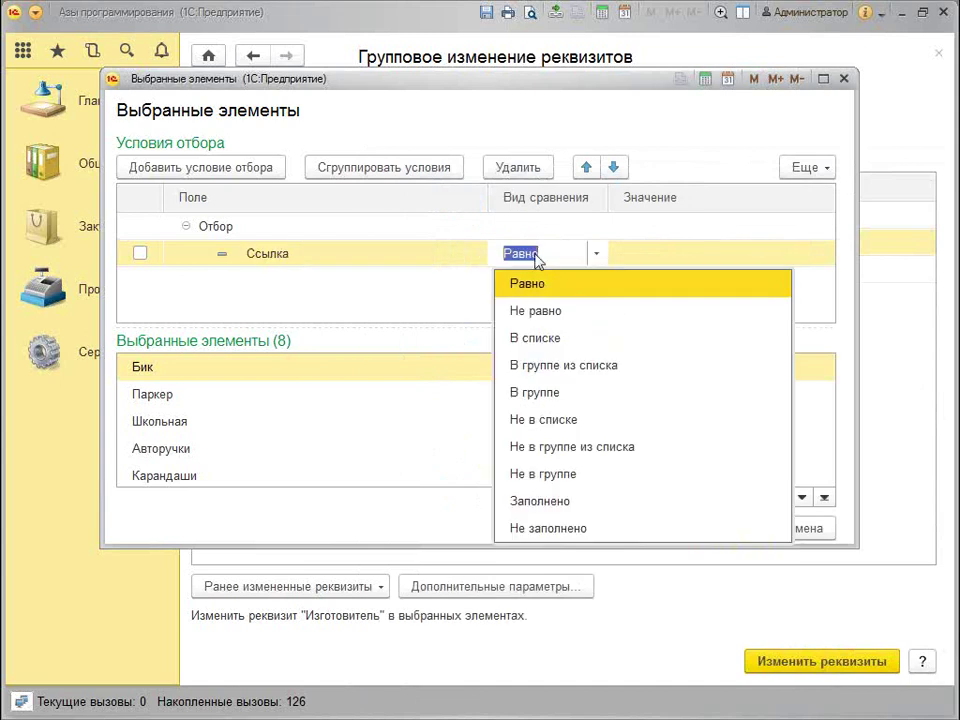
click(564, 392)
click(665, 325)
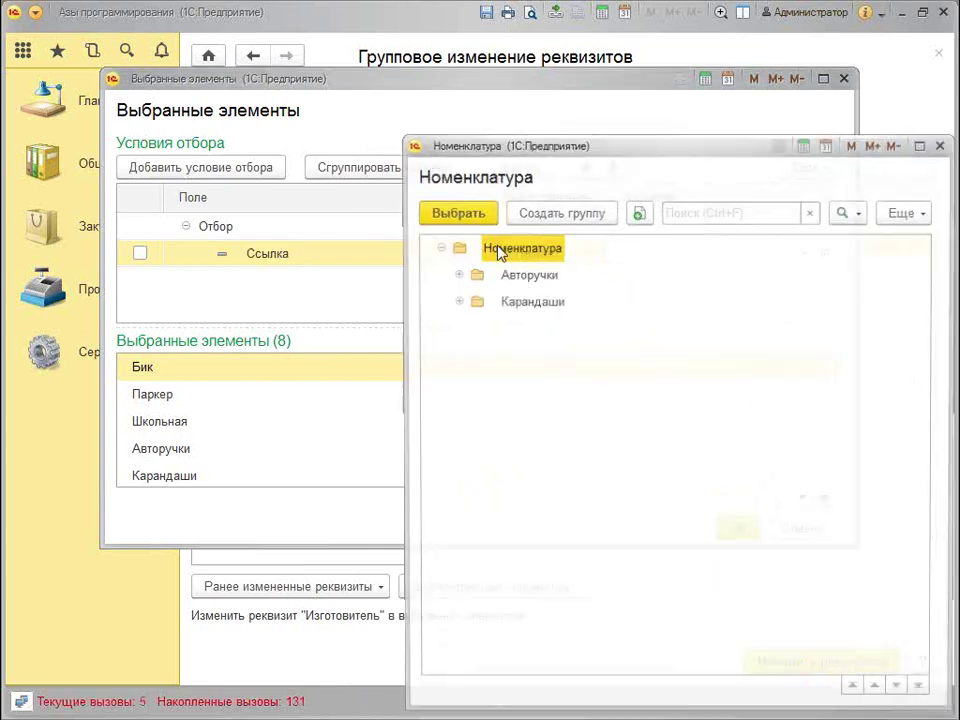
double_click(525, 284)
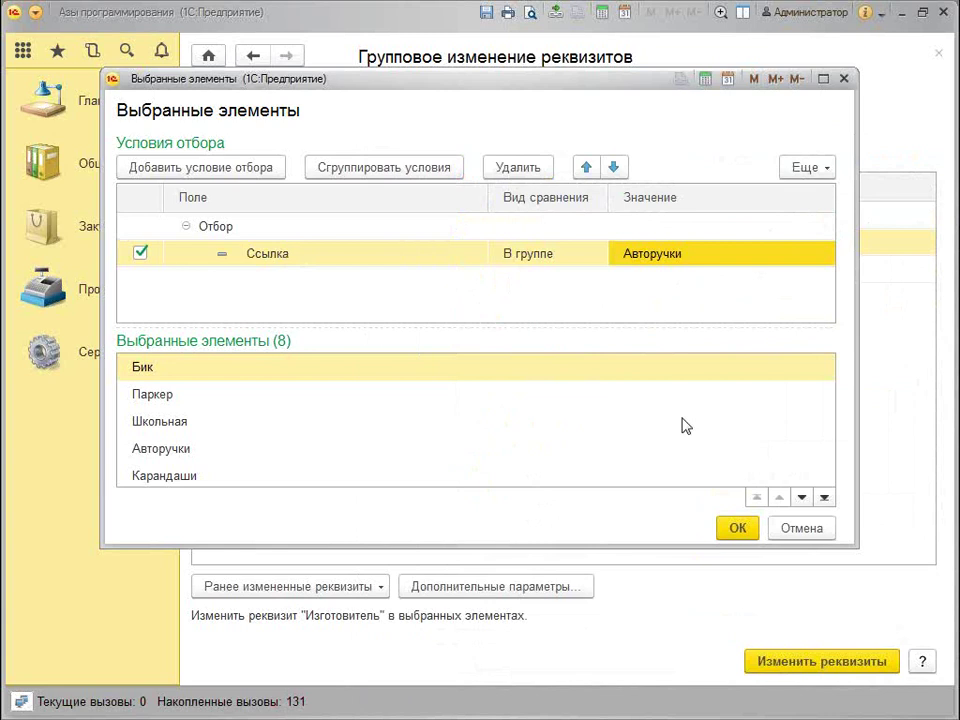
click(735, 528)
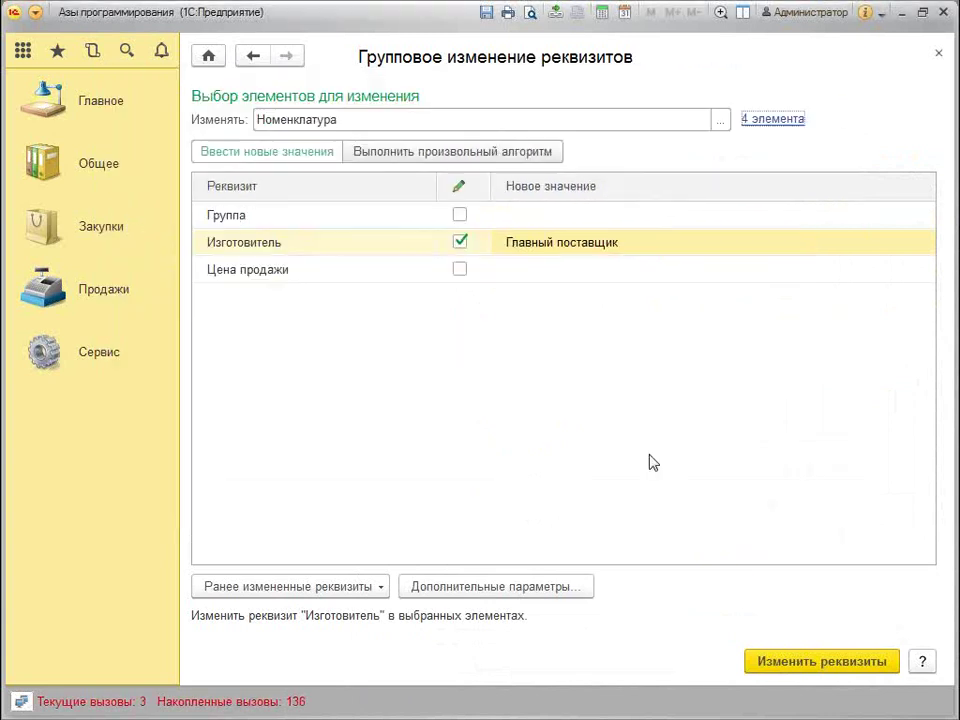
click(769, 668)
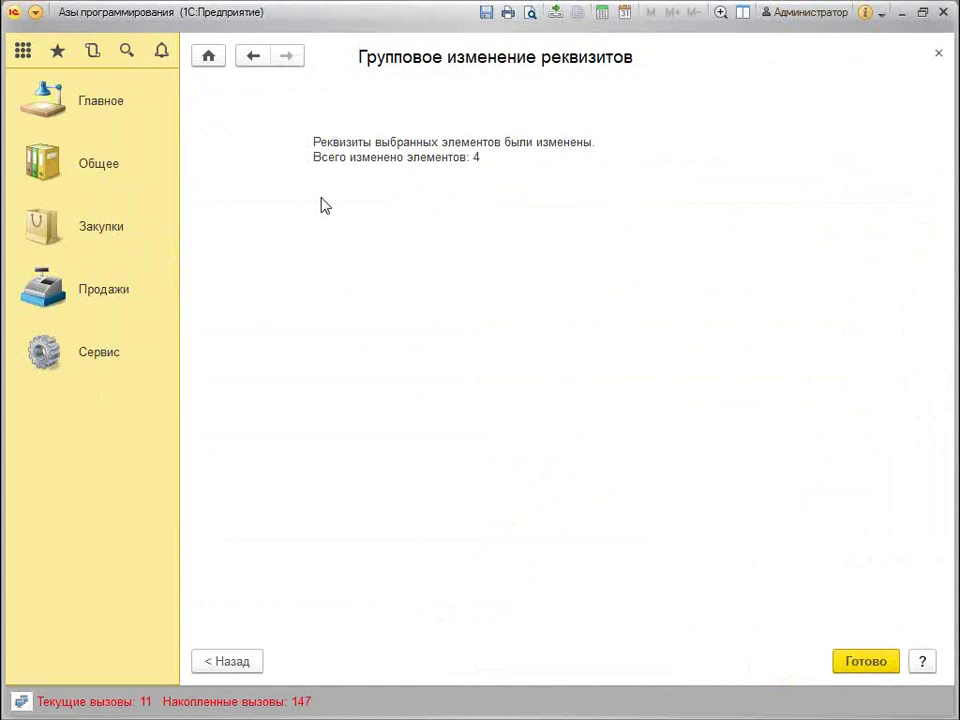
Open the Номенклатура catalog and compare the Изготовитель values of the items in the Авторучки and Карандаши groups
click(99, 175)
click(372, 107)
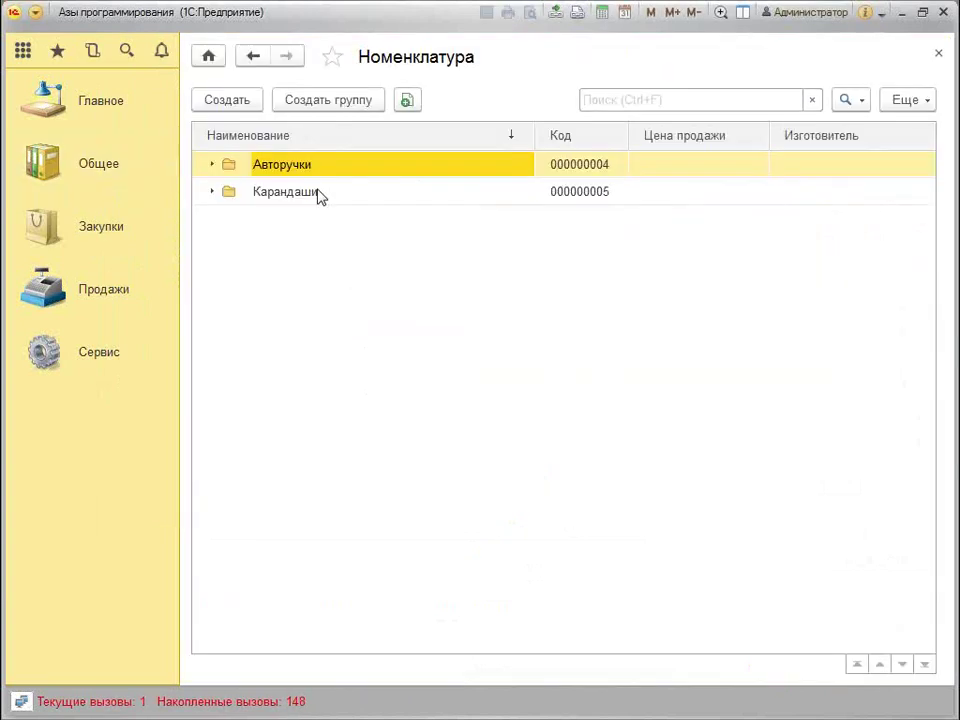
click(212, 164)
click(845, 198)
click(849, 222)
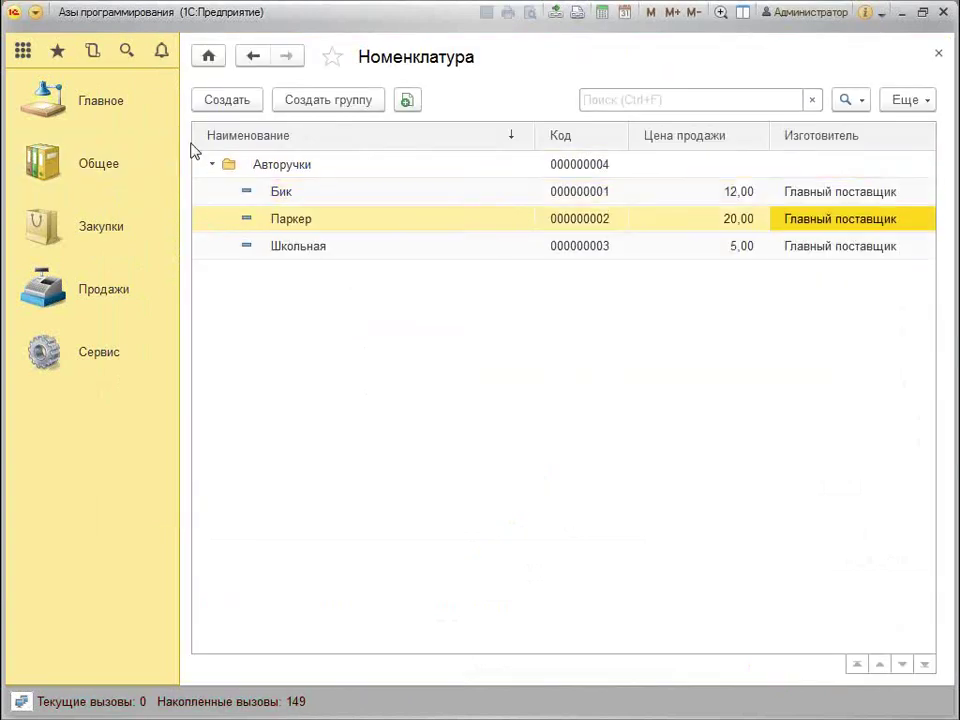
click(212, 164)
click(212, 191)
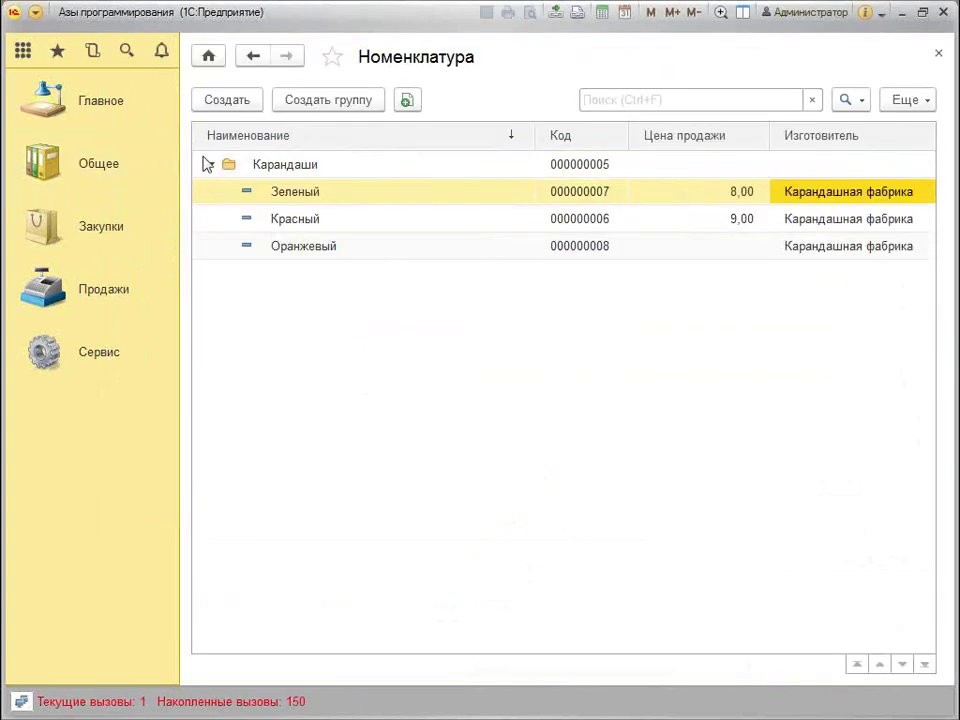
click(209, 164)
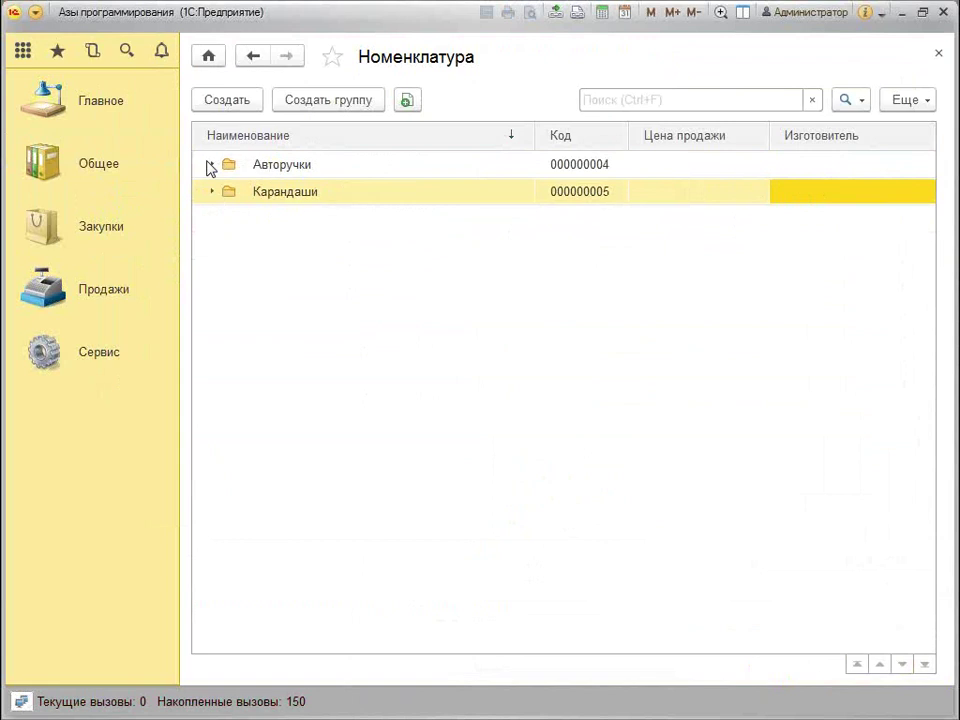
Review the Авторучки and Карандаши groups in the Номенклатура catalog, and close the catalog and the completed group attribute change
click(110, 176)
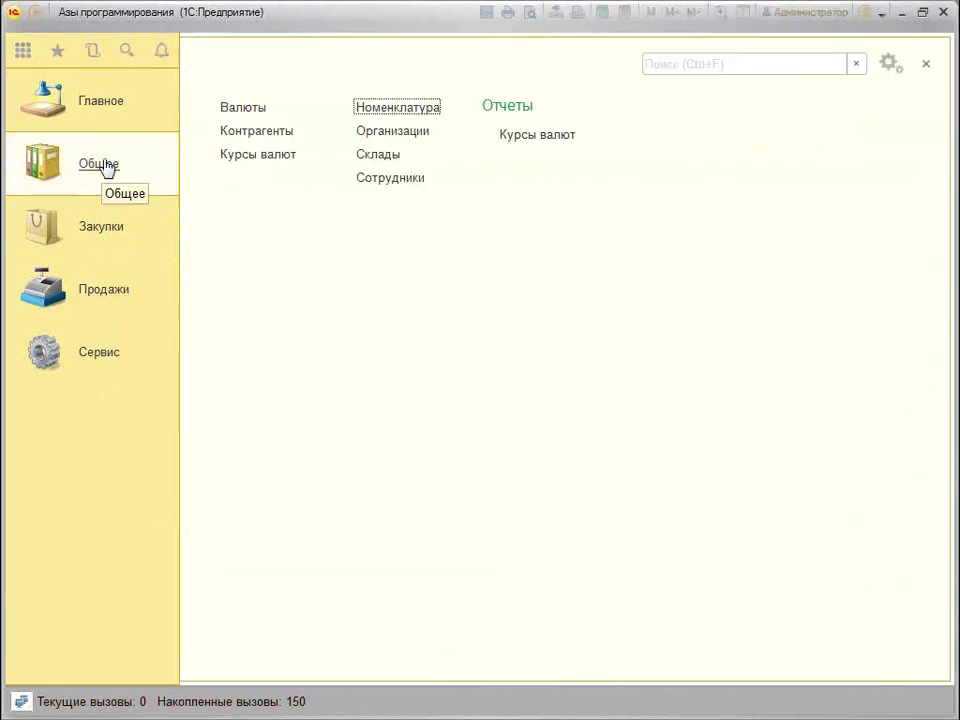
click(418, 107)
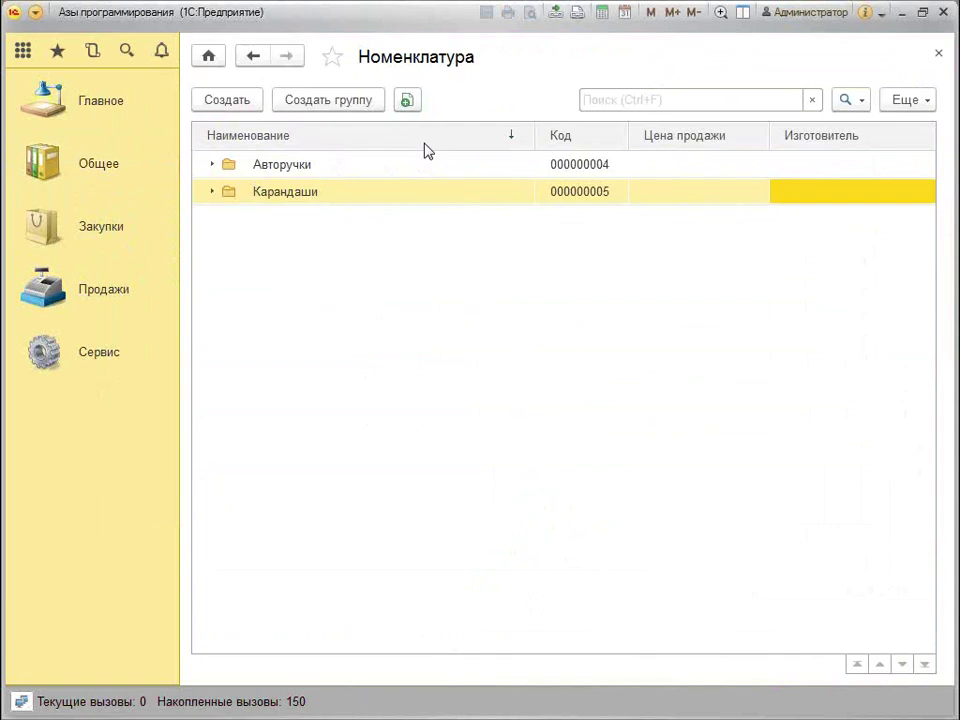
click(311, 170)
click(318, 195)
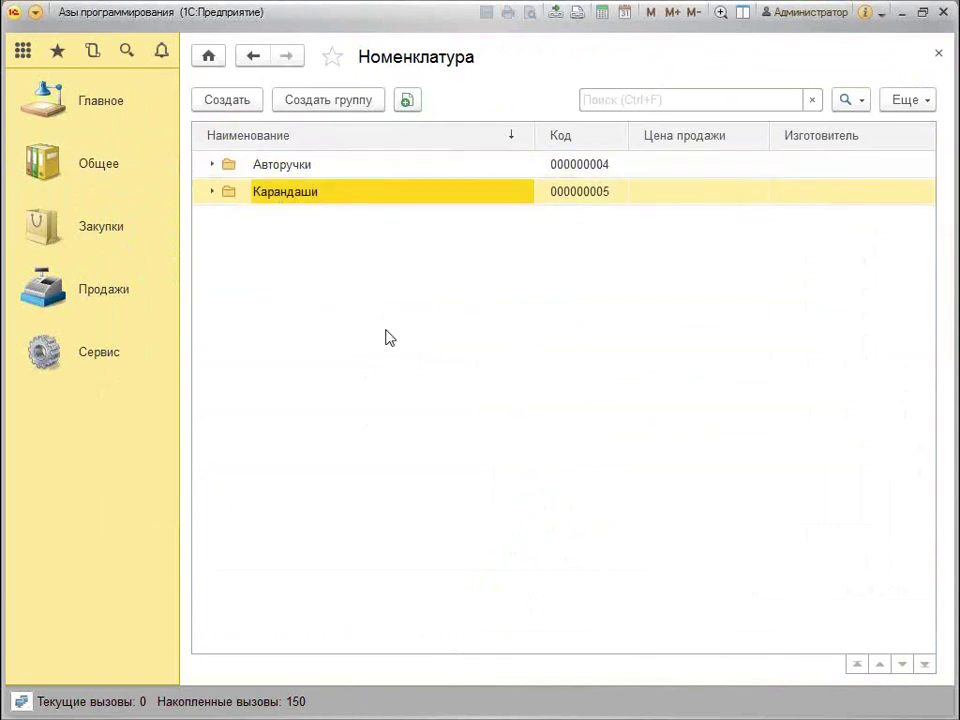
click(293, 163)
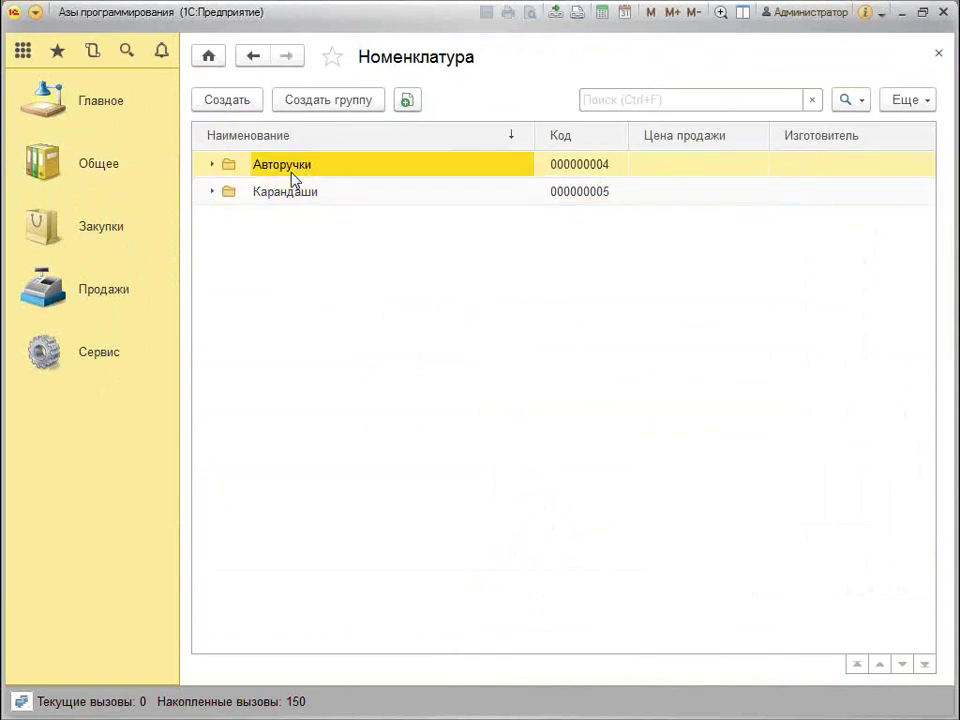
click(208, 163)
click(207, 164)
click(937, 55)
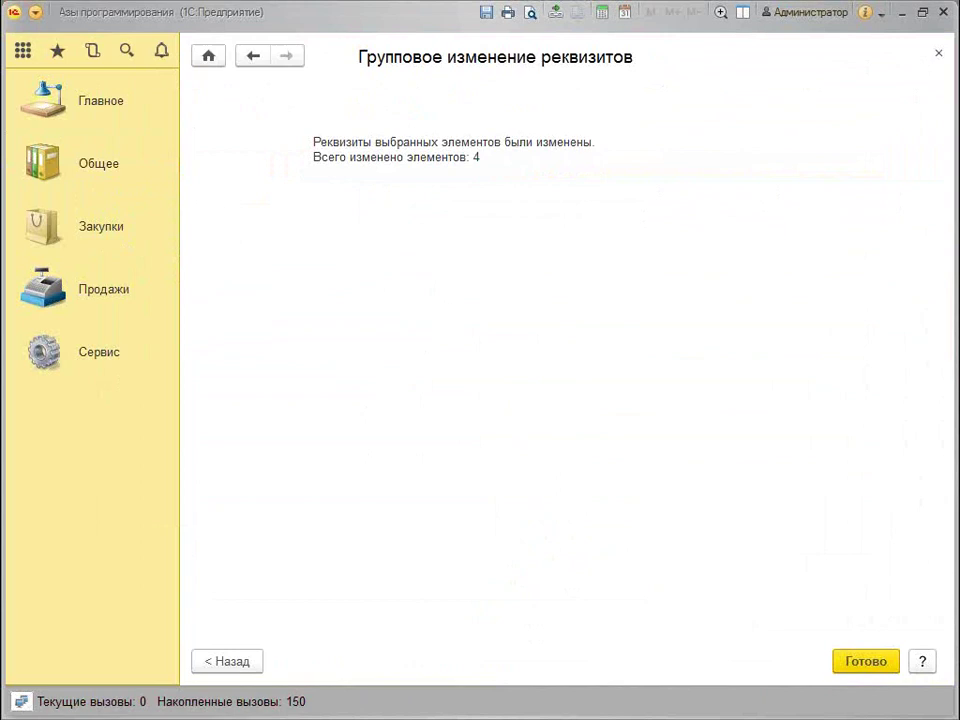
click(868, 661)
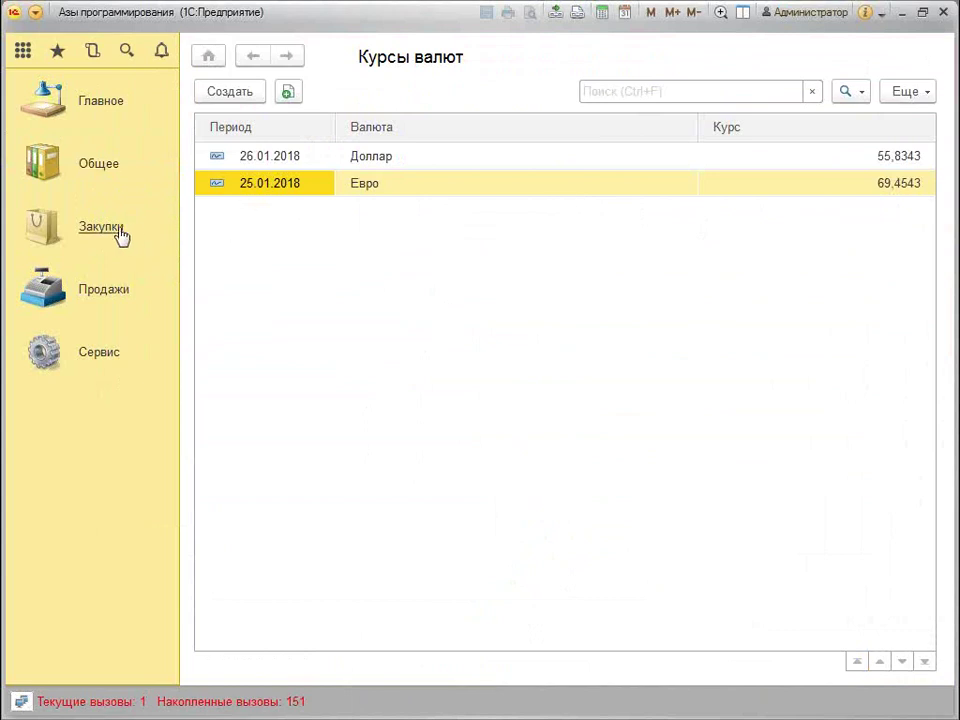
Open the Контрагенты catalog, examine how the names inside the Поставщики group are written, and close the catalog
click(98, 168)
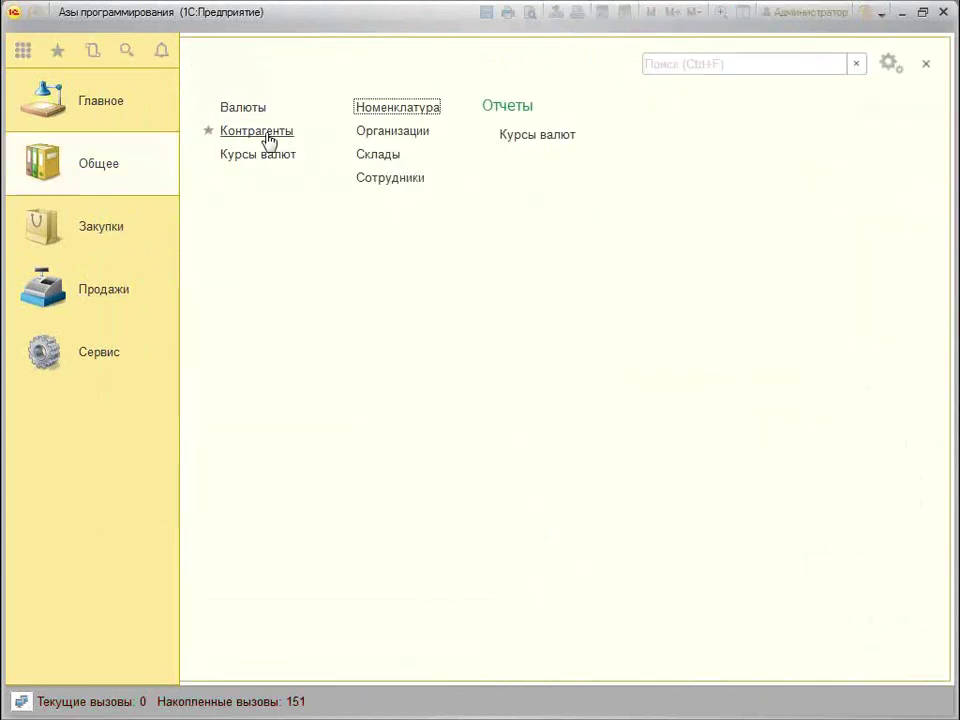
click(262, 136)
click(213, 166)
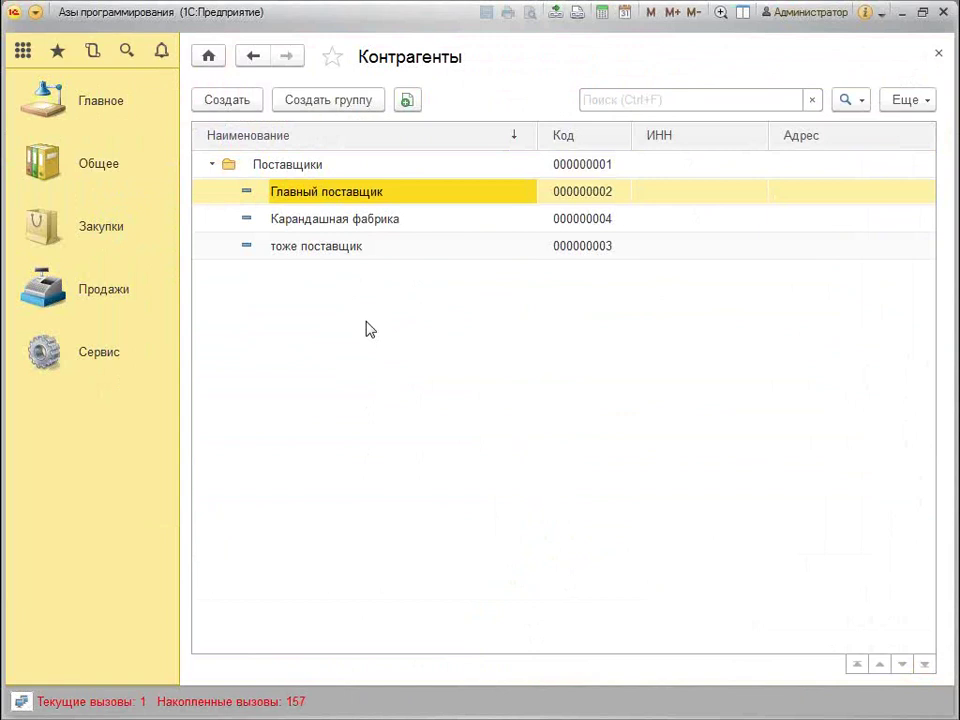
click(938, 53)
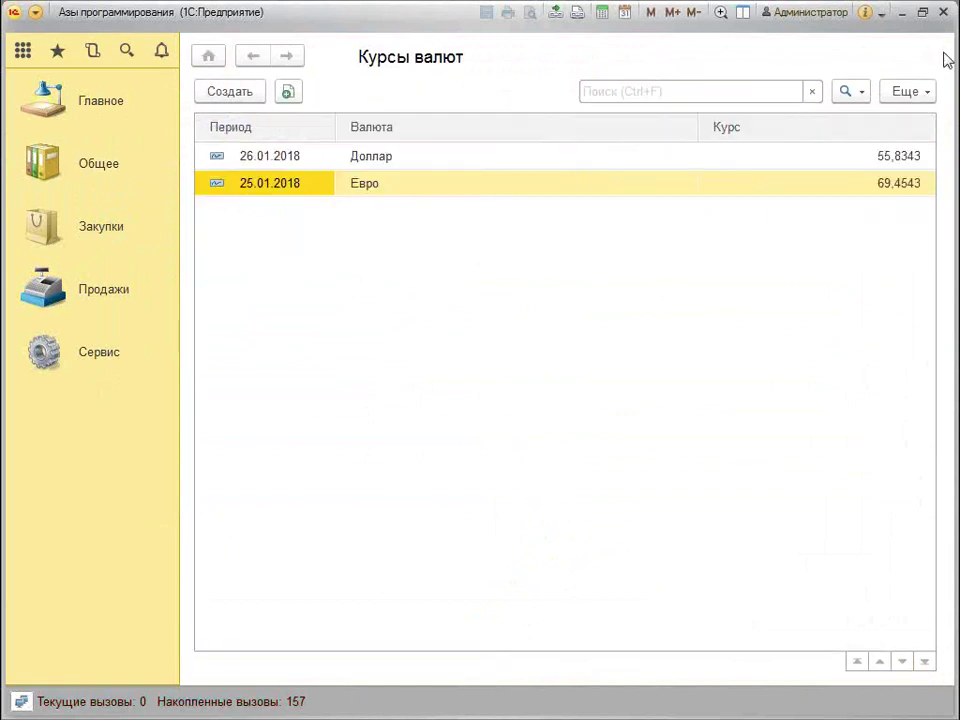
click(99, 168)
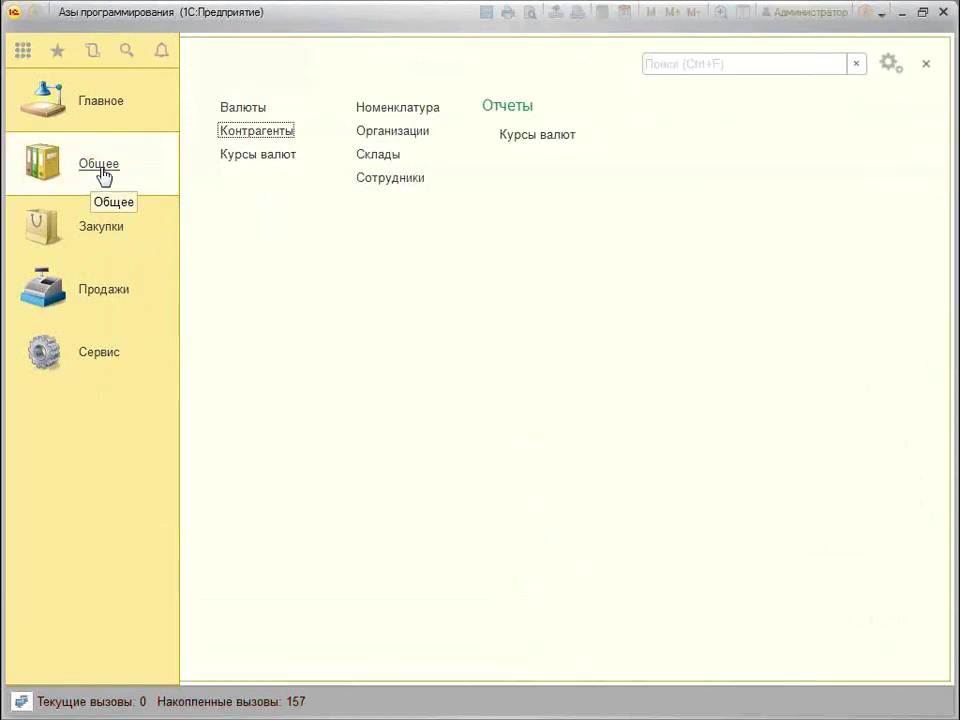
Reopen the Групповое изменение реквизитов processing and choose Контрагенты as the elements to change
click(35, 12)
mouse_move(82, 36)
click(552, 302)
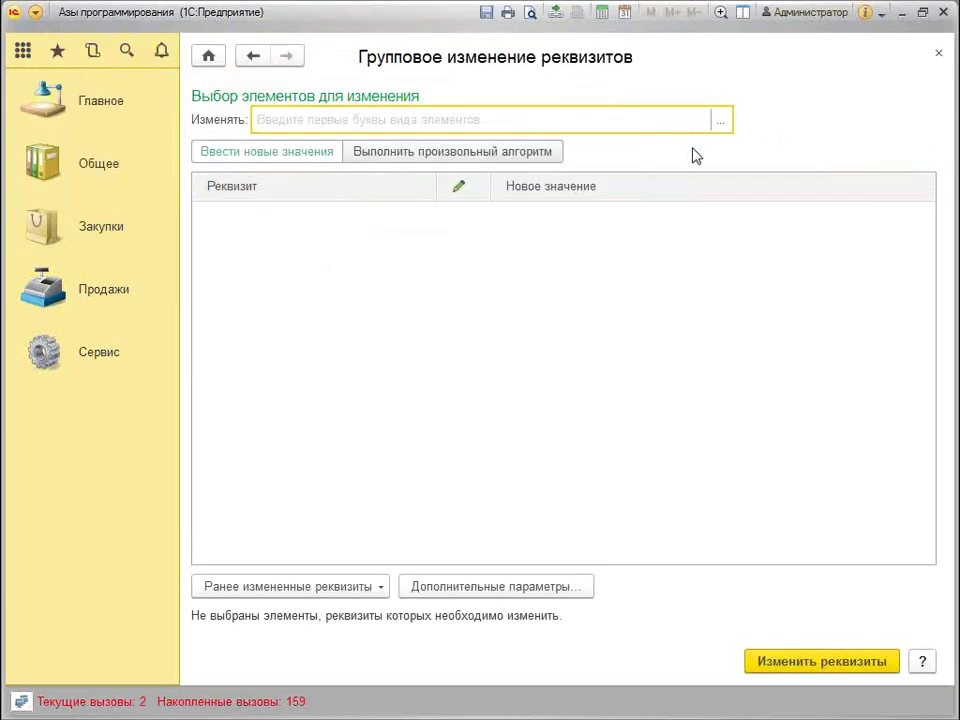
click(720, 120)
click(491, 400)
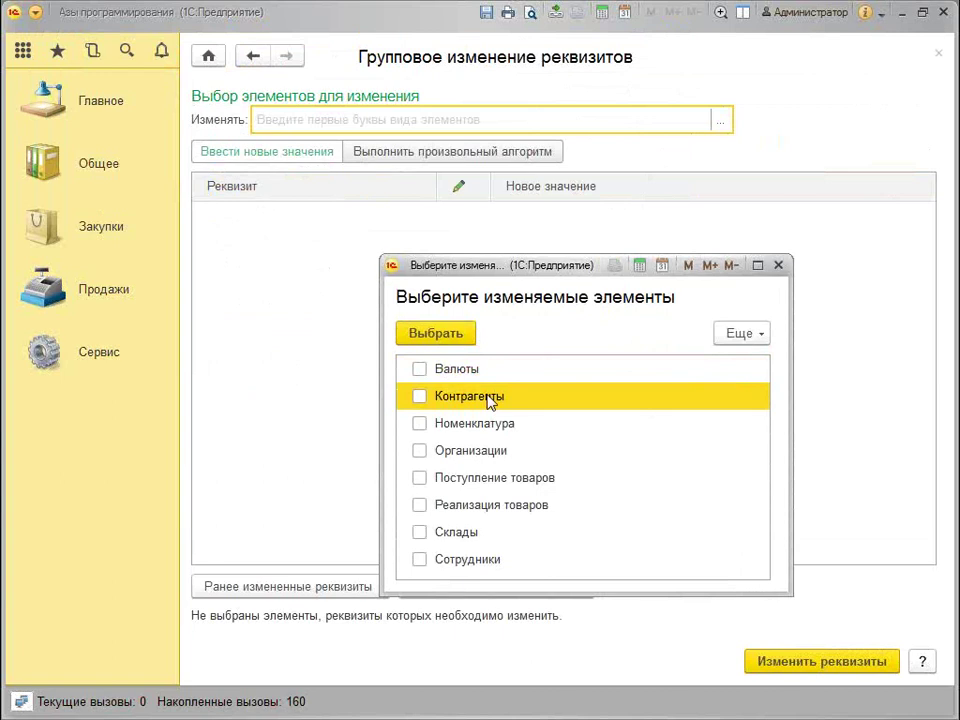
key(space)
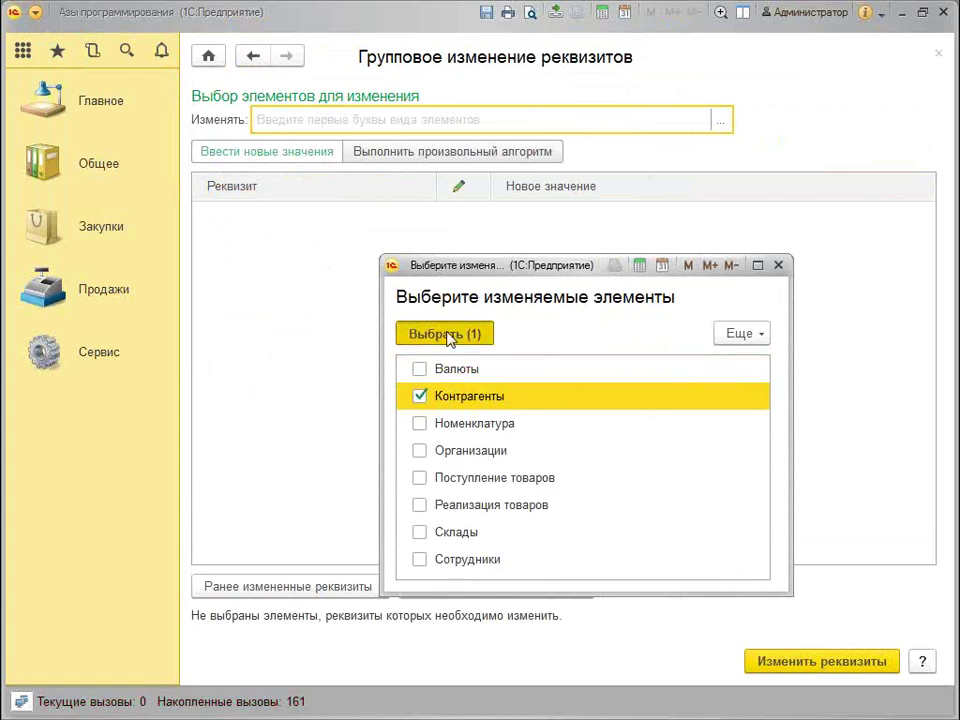
click(447, 334)
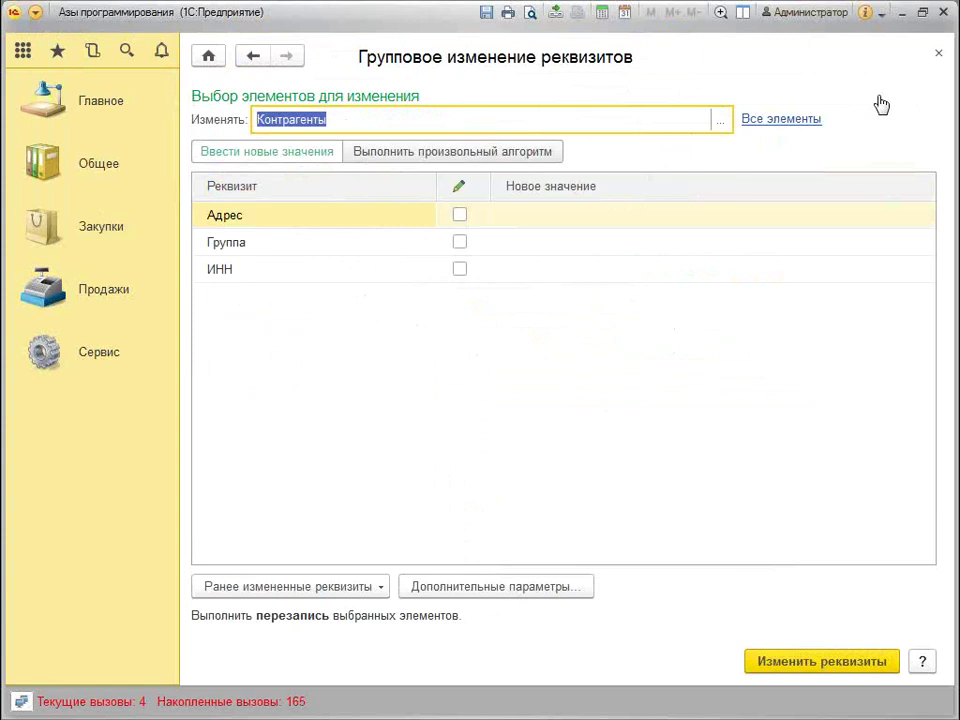
Look through the attributes Адрес, Группа and ИНН offered for new values and the option to run an arbitrary algorithm
click(529, 218)
click(546, 240)
click(554, 260)
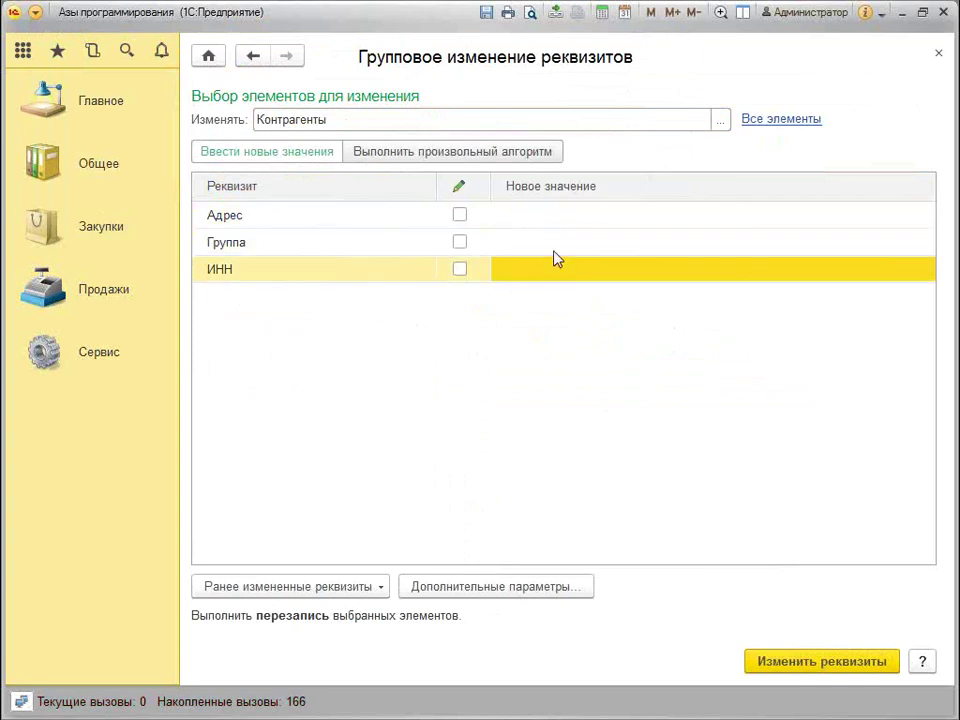
click(544, 233)
click(539, 222)
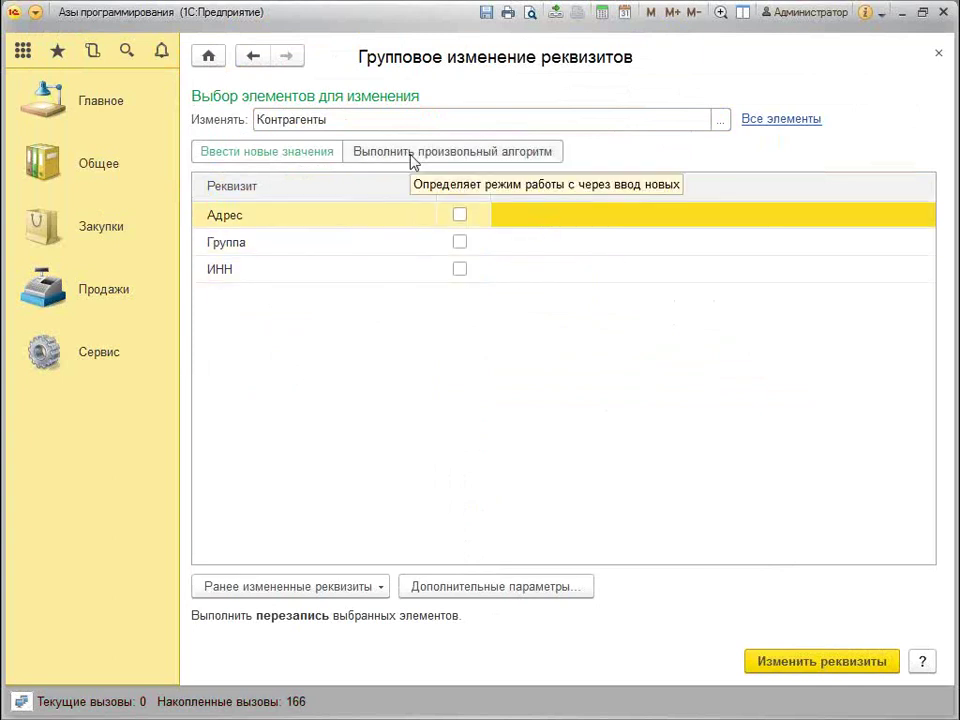
key(ctrl+2)
drag(330, 134, 596, 165)
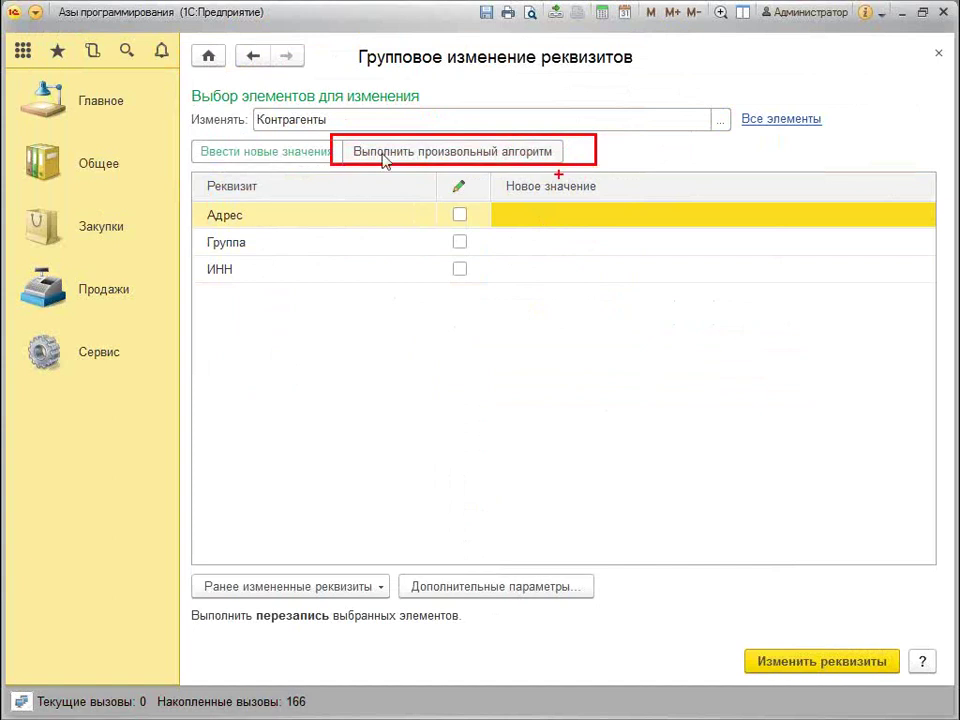
key(Escape)
Switch the group change to executing an arbitrary algorithm and start editing the code below its comments
click(415, 155)
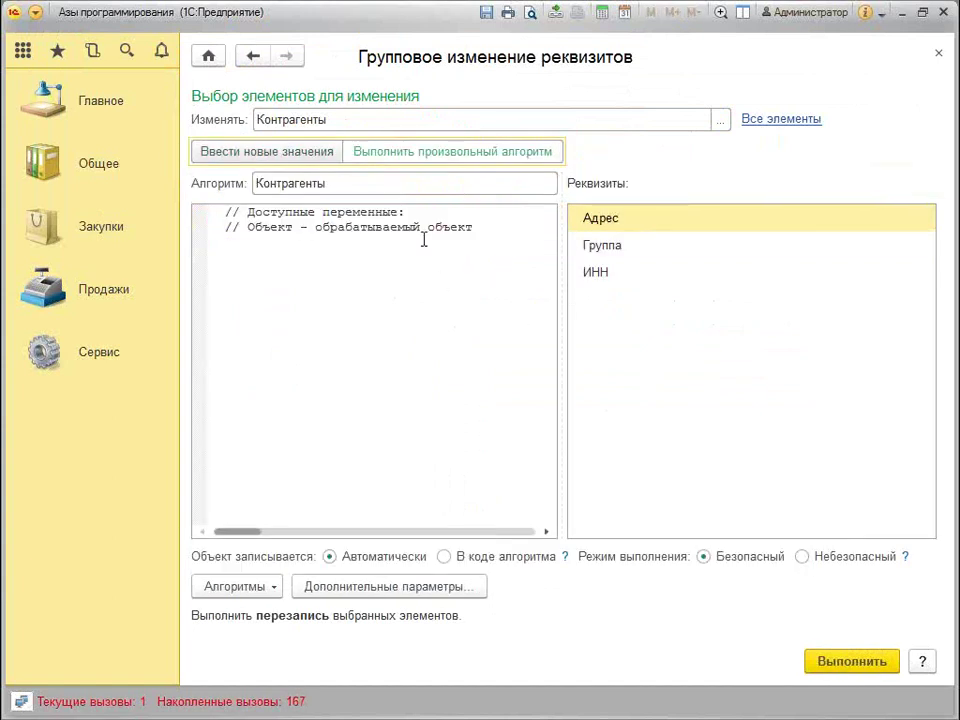
click(322, 304)
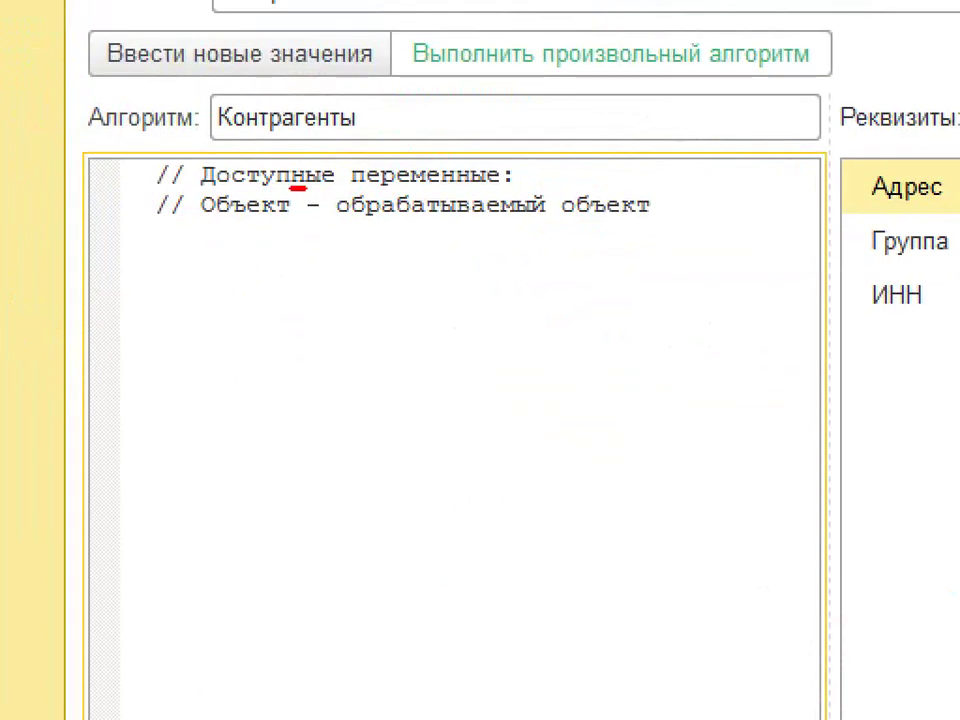
mouse_move(298, 186)
mouse_down()
mouse_move(193, 221)
mouse_move(326, 198)
mouse_move(292, 184)
mouse_up()
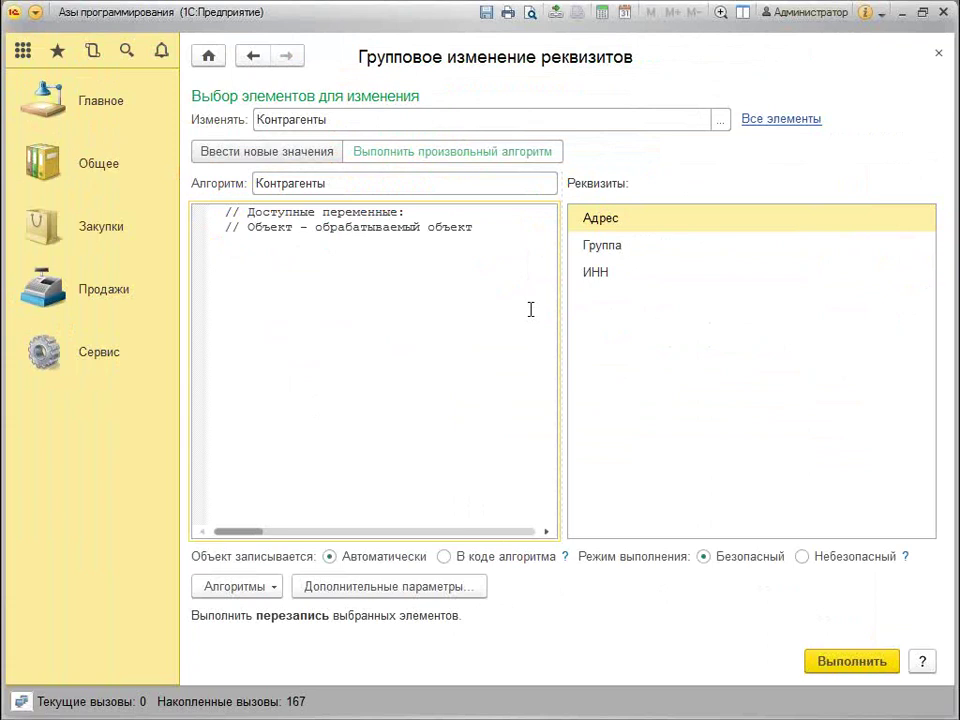
Write the algorithm's first statement: ПервыйСимвол = Лев(Объект.Наименование, 1);
text(Объект.Наименование)
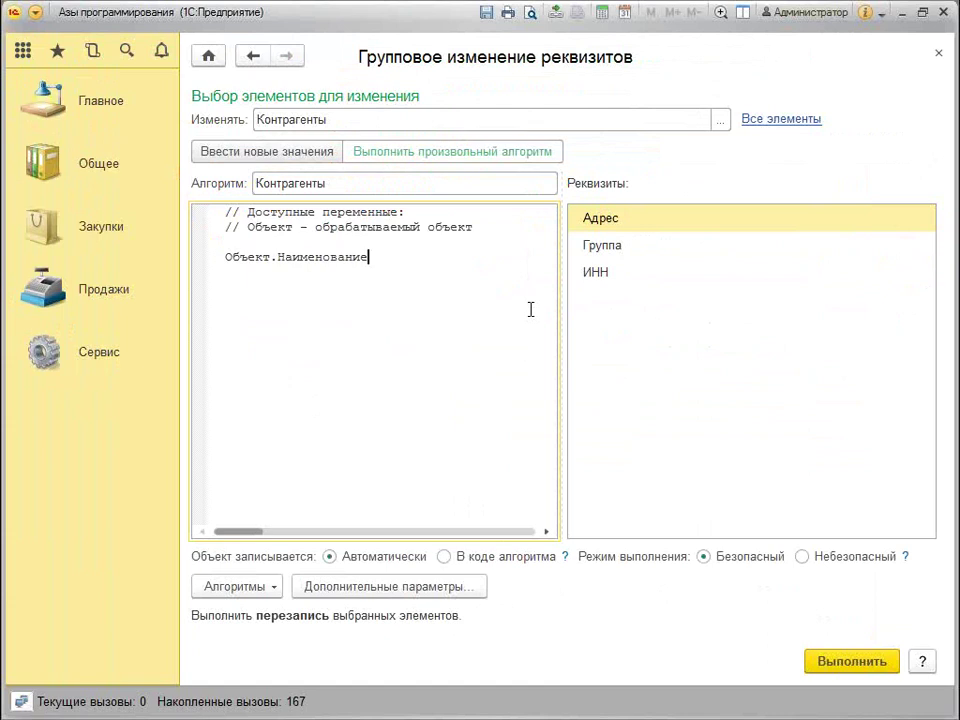
key(Home)
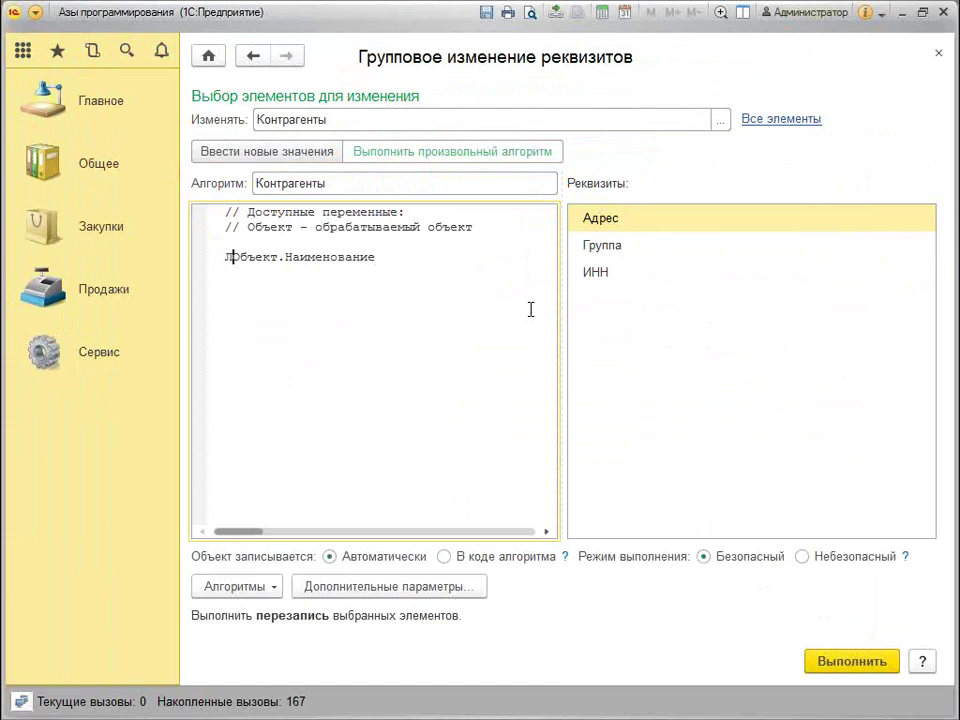
text(Лев()
key(End)
text(, 1))
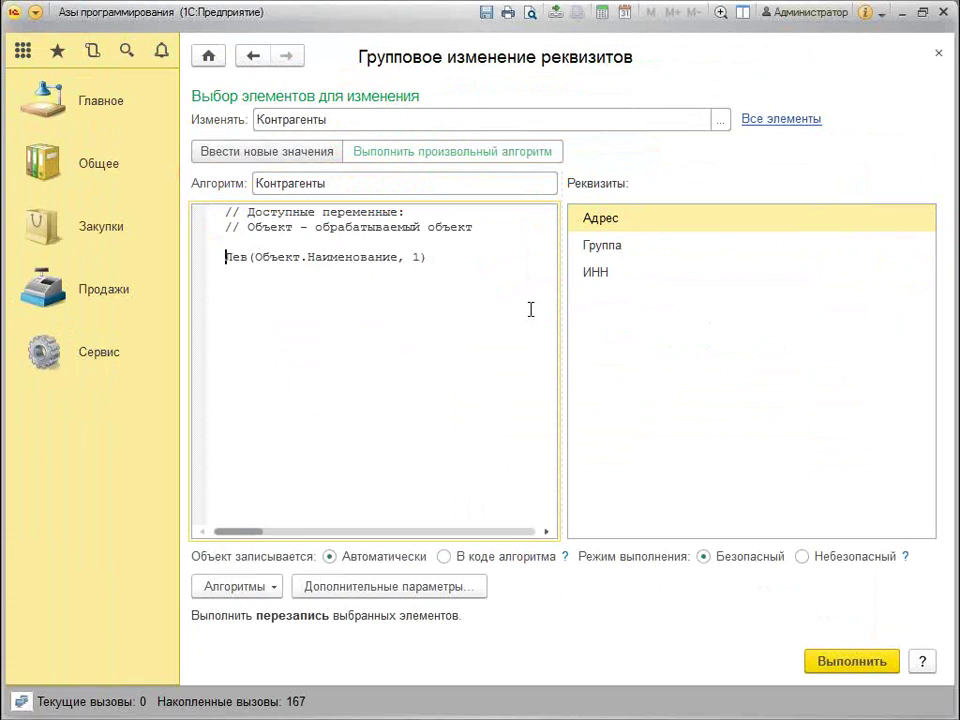
text(ПервыйСи)
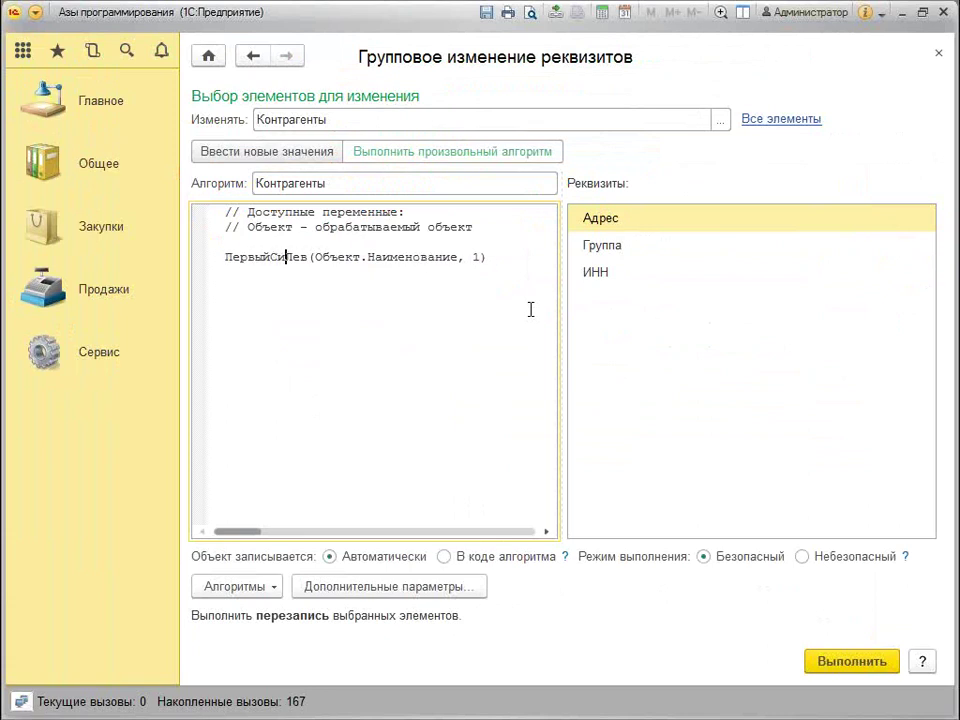
text(мвол =)
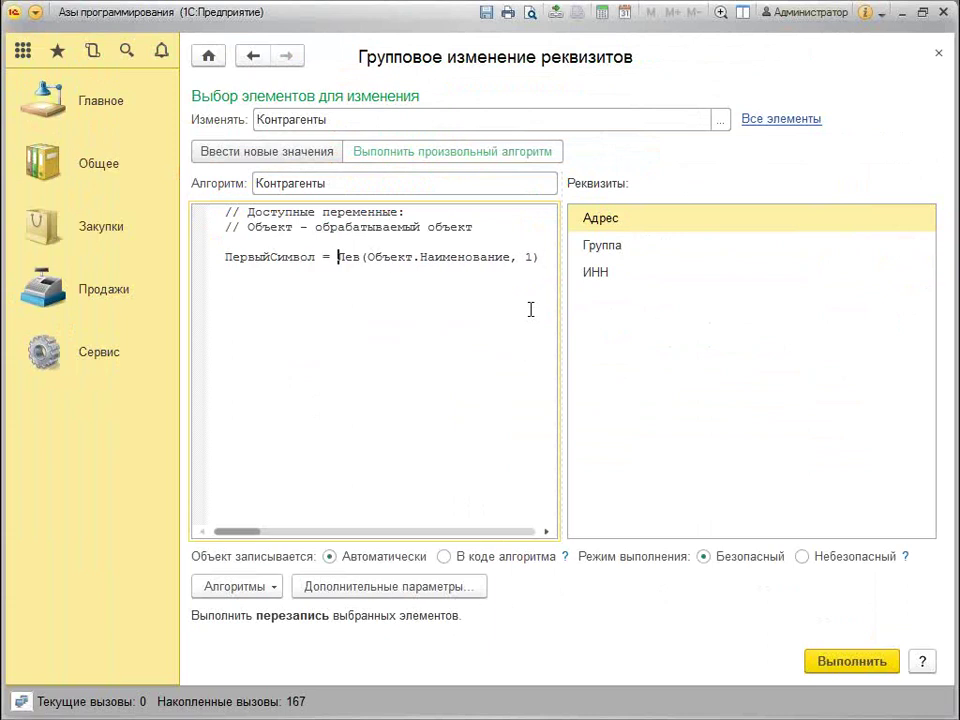
key(End)
text(;)
Add the condition "Если ПервыйСимвол = НРег(ПервыйСимвол) Тогда" and widen the code area to fit the line
key(Return)
text(Если)
text(ПервыйСимвол =)
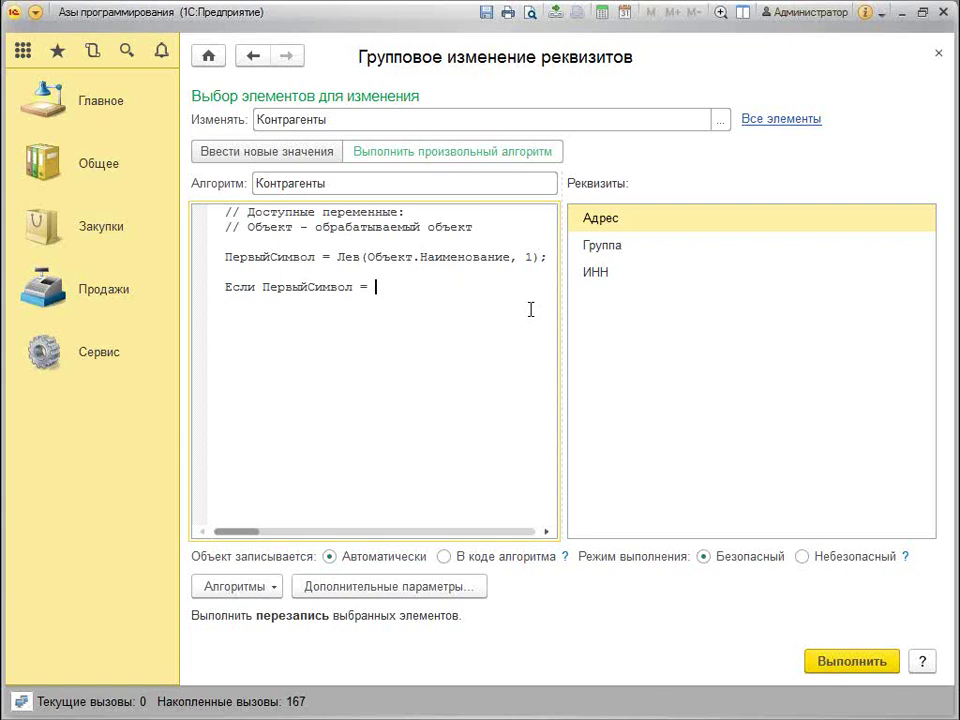
text(НРег(ПервыйСимвол) )
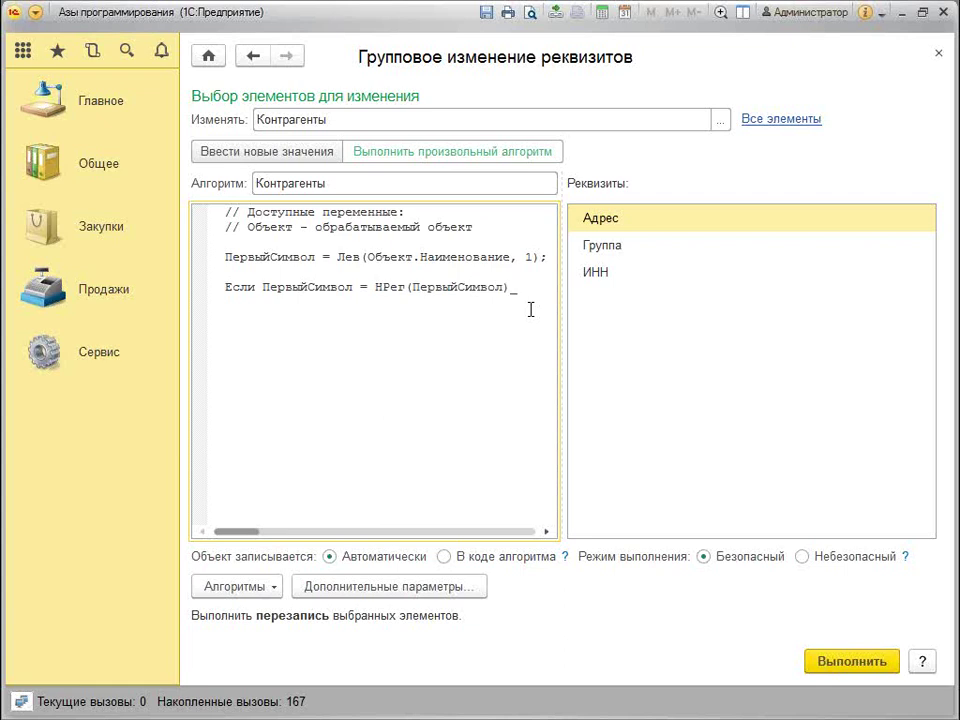
text(Тогда)
key(Return)
drag(560, 310, 610, 257)
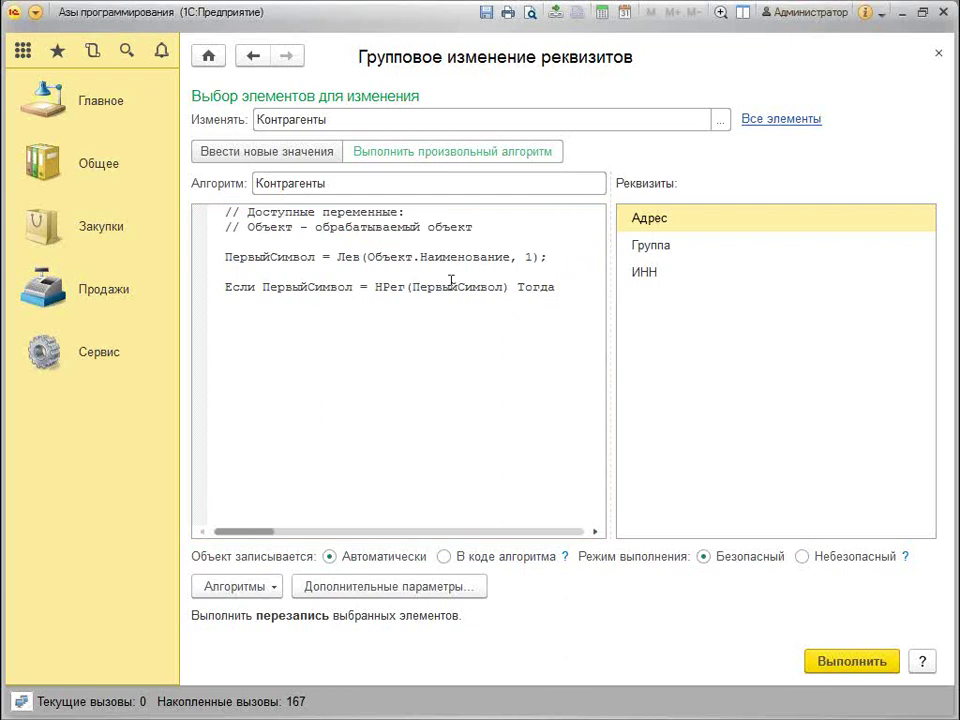
drag(376, 287, 510, 288)
click(407, 354)
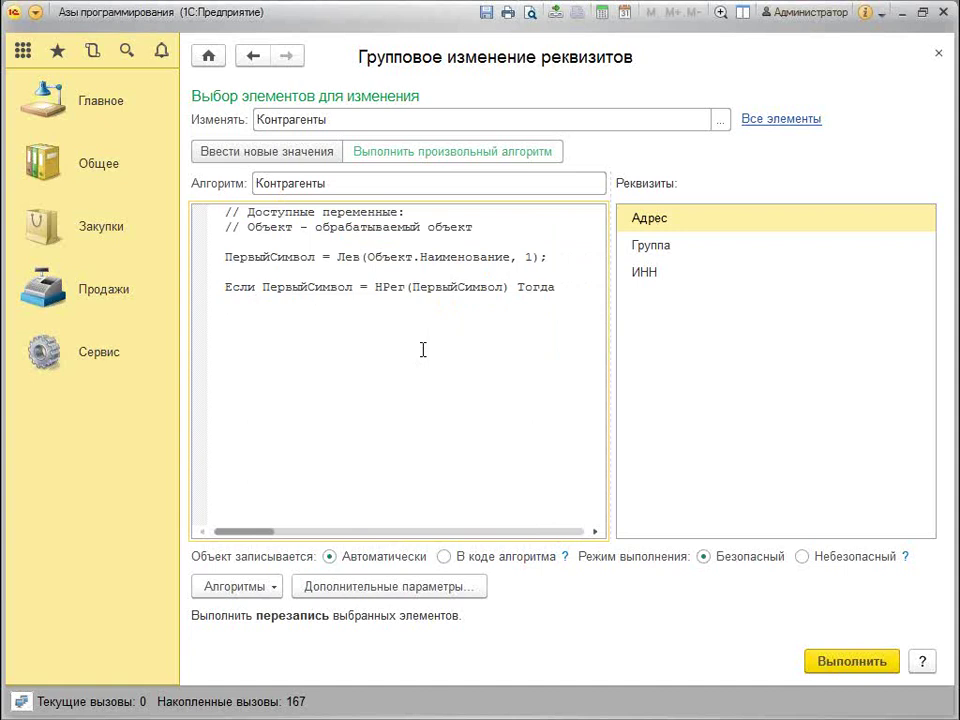
Begin the assignment inside the condition with "Объект.Наименование = ВРег(ПервыйСимвол) +"
text(Объект.Наименование =)
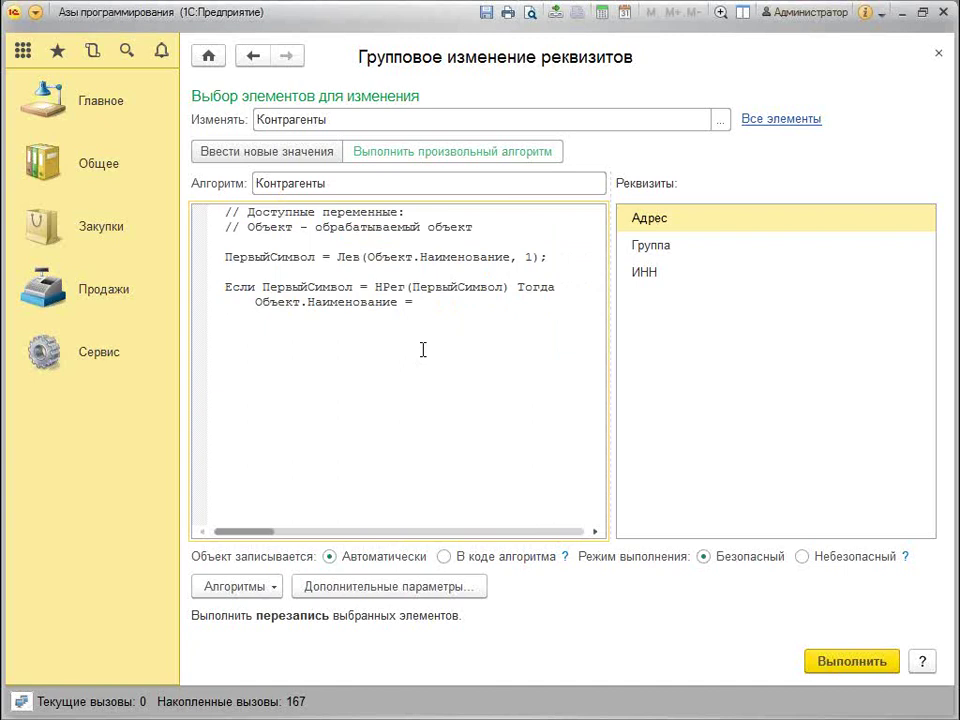
text(ВРег(ПервыйСимвол))
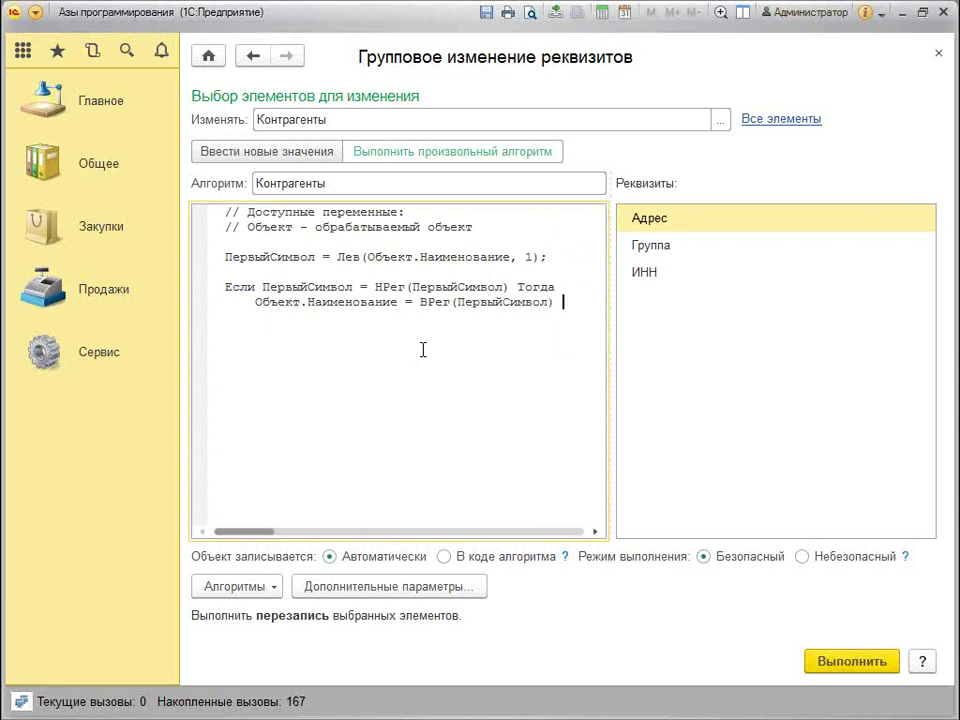
text(  +)
Complete the assignment on the following line with "Сред(Объект.Наименование, 2);", reusing the Объект.Наименование text from the line above
text(Сред()
key(Up)
key(ctrl+Left)
key(ctrl+Left)
key(ctrl+Left)
key(shift+ctrl+Right)
key(shift+ctrl+Right)
key(shift+ctrl+Right)
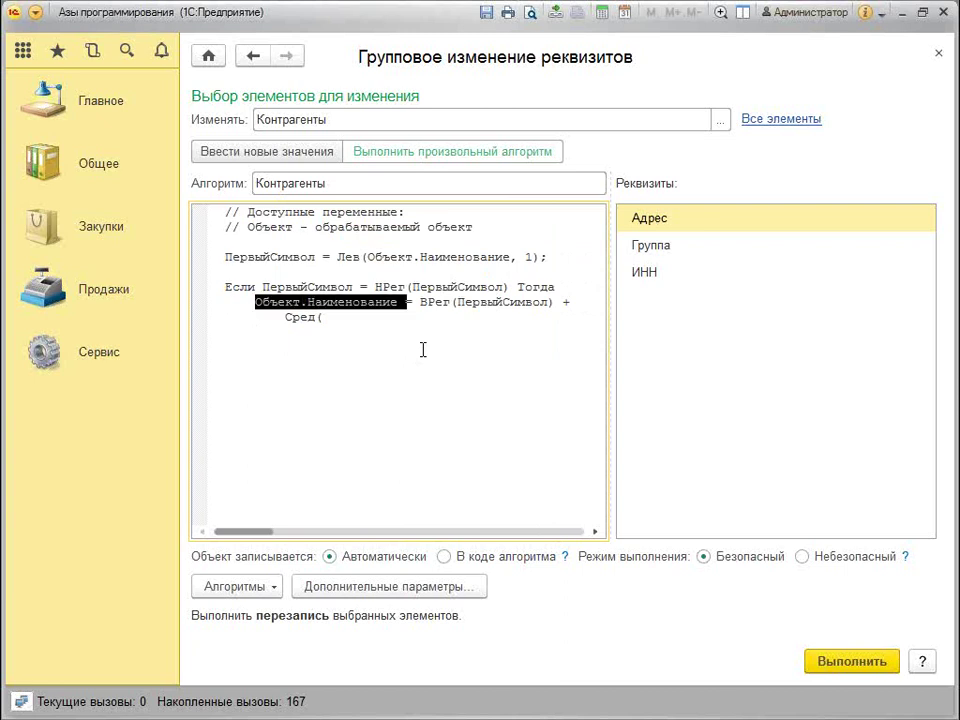
key(ctrl+c)
key(Down)
key(ctrl+v)
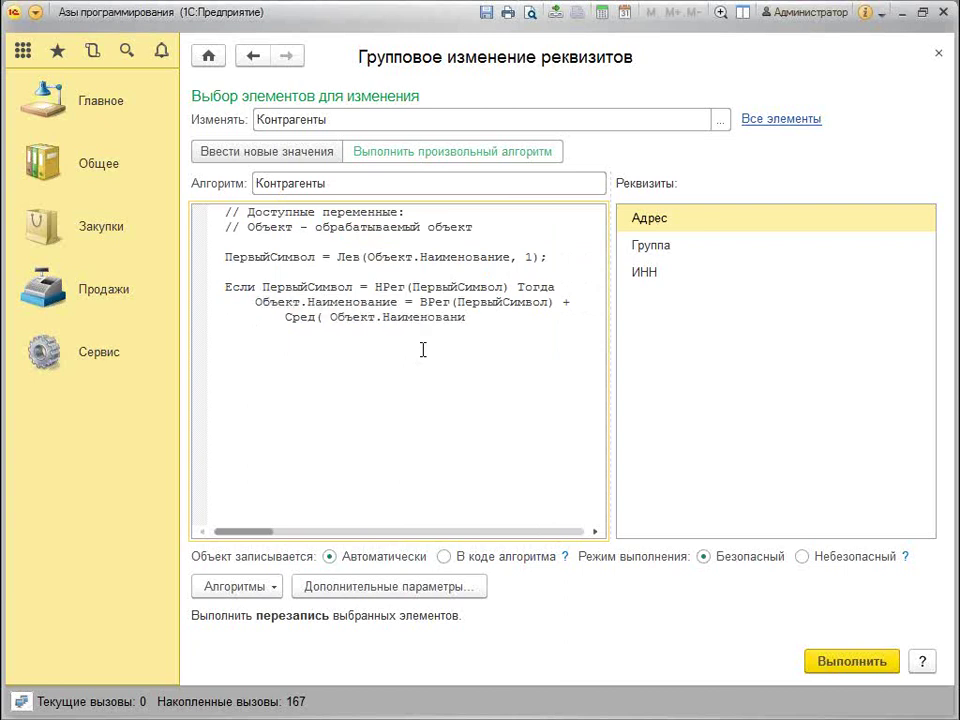
key(ctrl+Left)
key(ctrl+Left)
key(ctrl+Left)
key(BackSpace)
key(End)
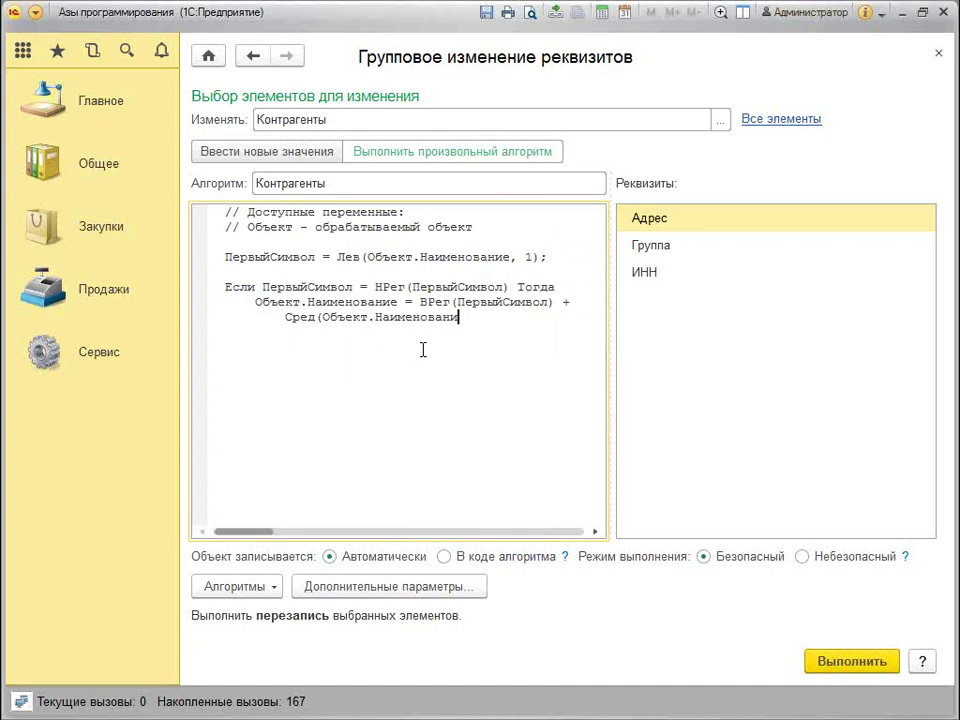
text(е, 2);)
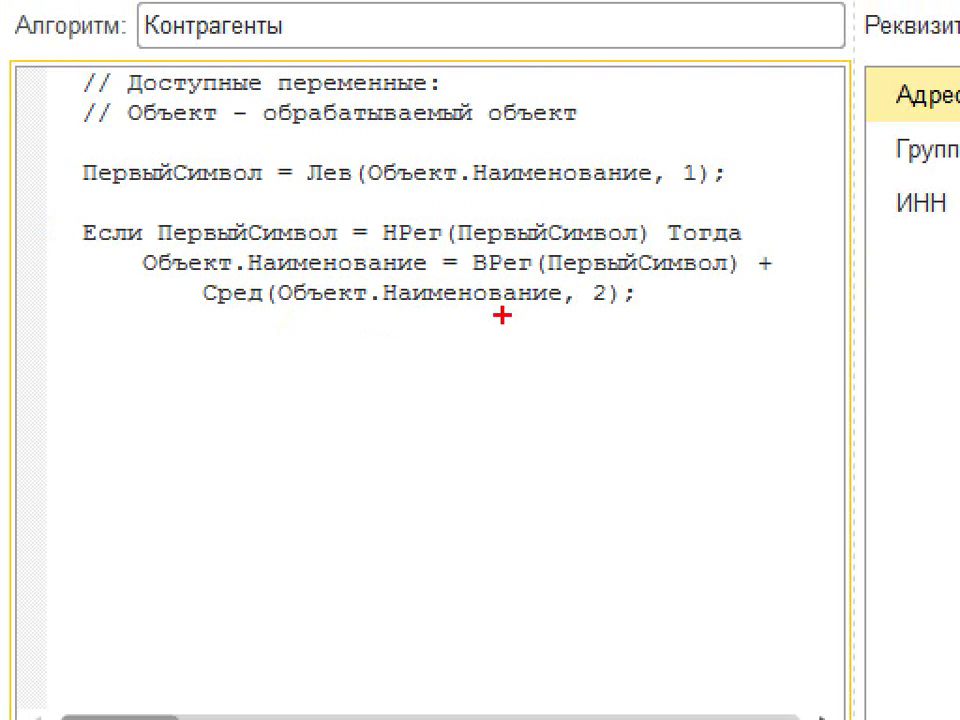
mouse_move(590, 316)
mouse_down()
mouse_move(605, 311)
mouse_move(600, 318)
mouse_up()
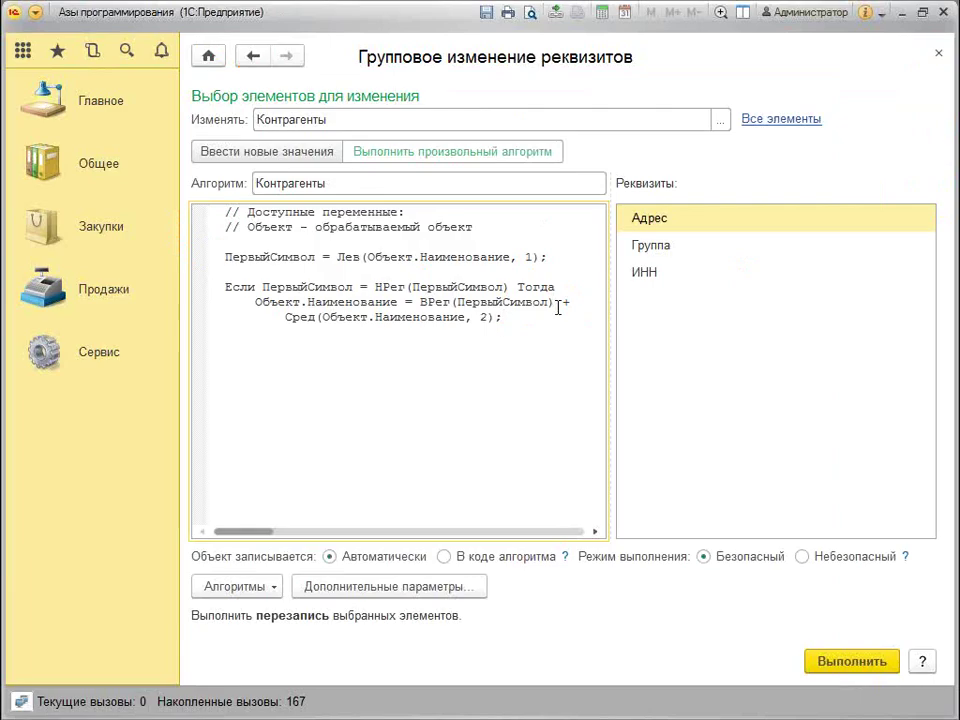
drag(732, 264, 582, 249)
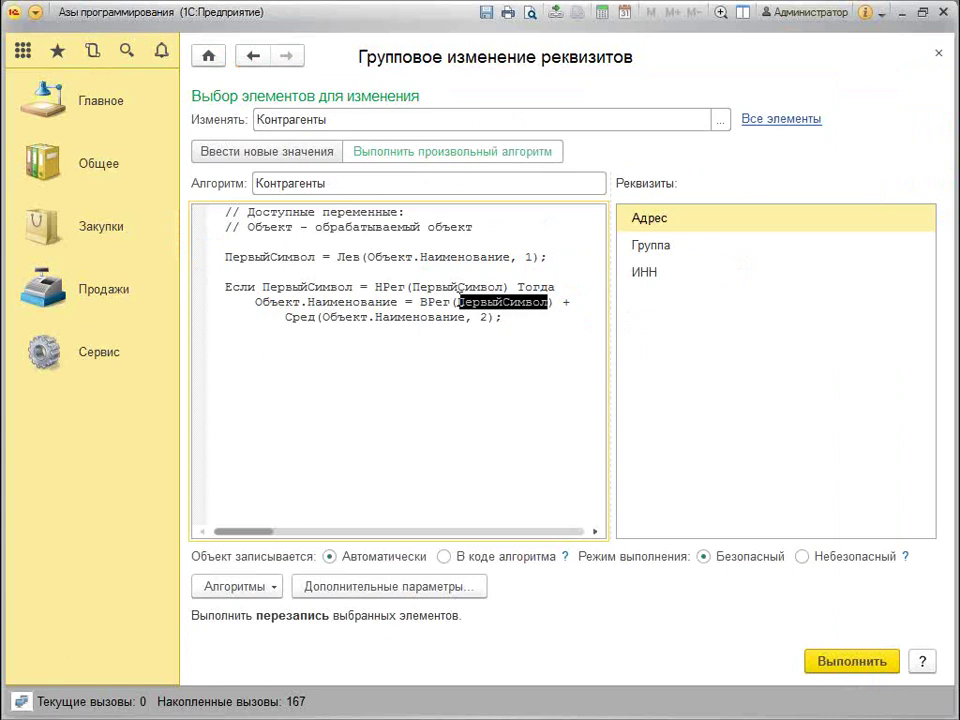
drag(285, 317, 499, 336)
click(506, 347)
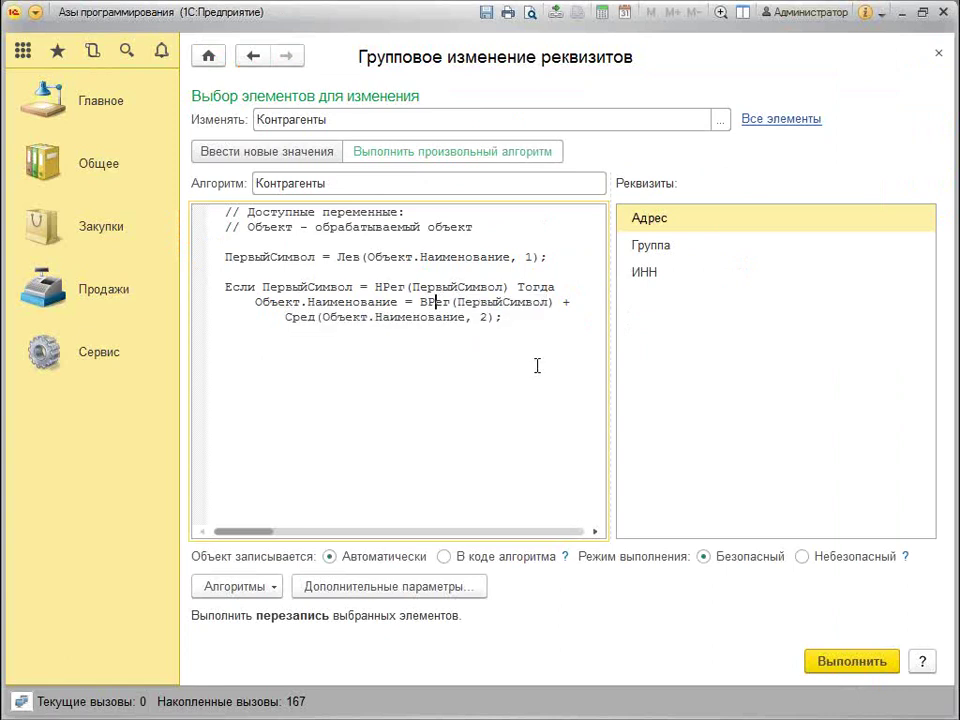
Close the condition with "КонецЕсли;" on a new, unindented line at the end of the algorithm
key(ctrl+End)
key(Return)
key(BackSpace)
key(BackSpace)
text(КонецЕсли;)
key(ctrl+Home)
key(ctrl+a)
key(ctrl+Home)
Run the algorithm on all Контрагенты elements without a filter, moving the confirmation aside and accepting it
click(840, 665)
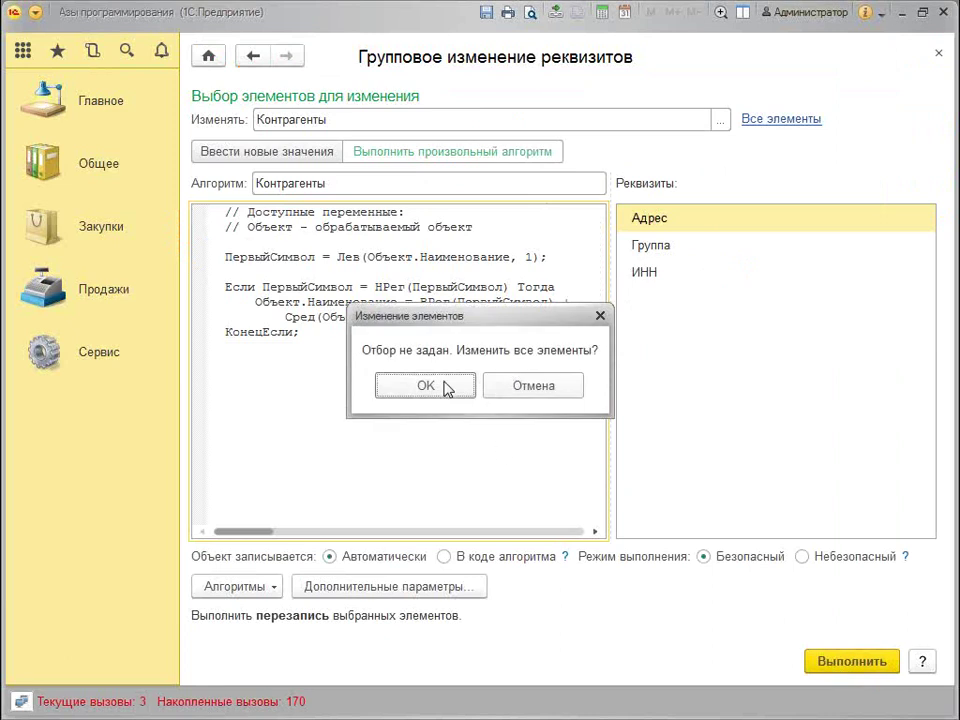
drag(473, 316, 521, 362)
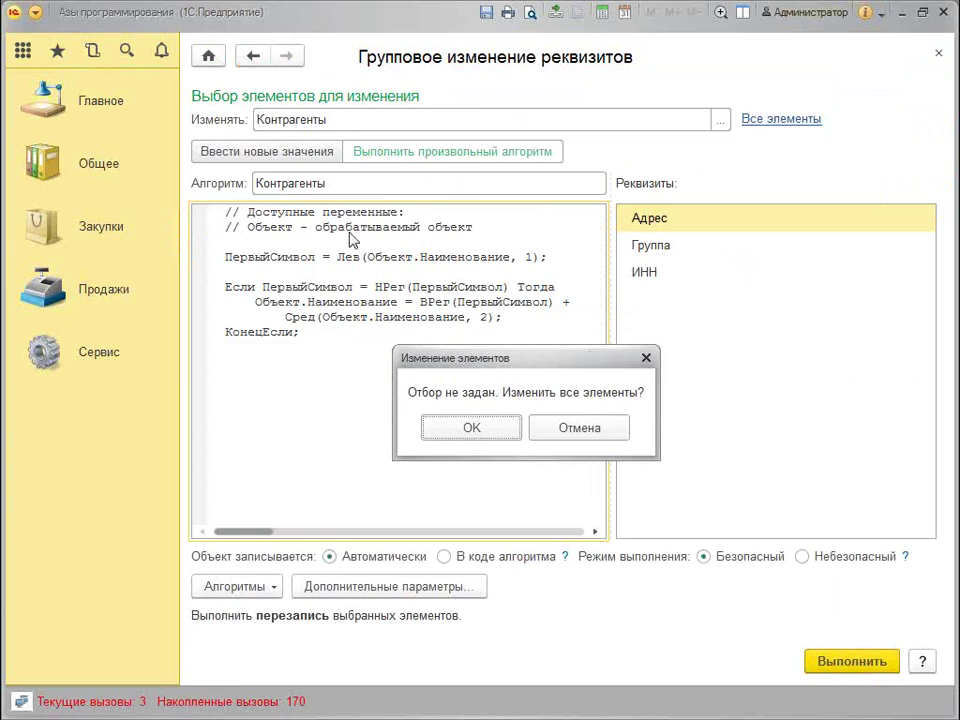
click(472, 428)
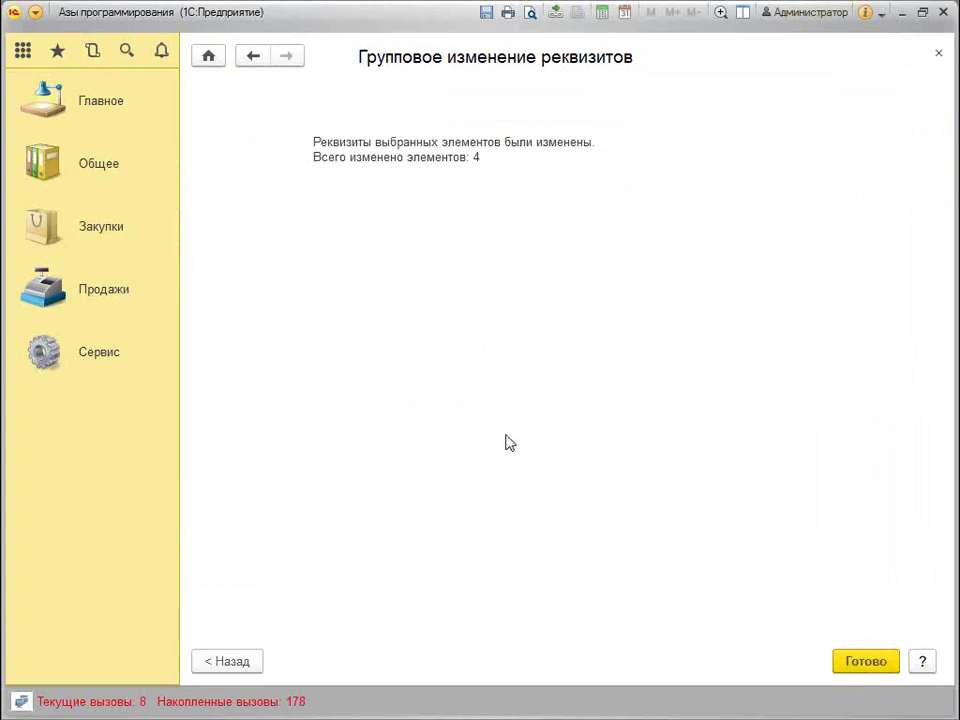
Open the Контрагенты list and expand the Поставщики group to check the capitalization of its element names
click(115, 170)
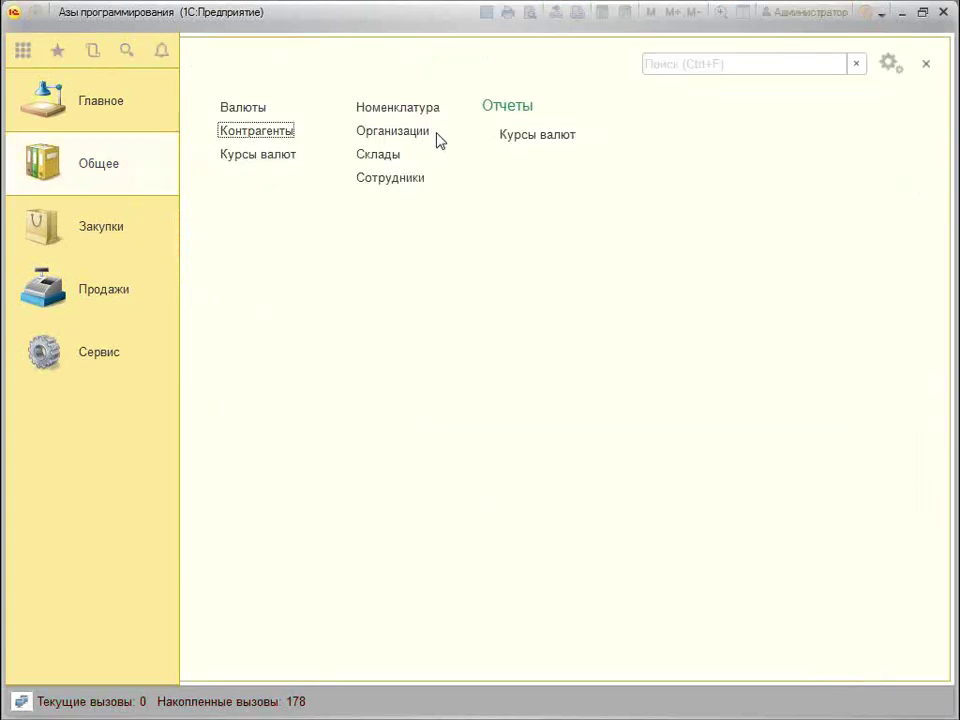
click(252, 131)
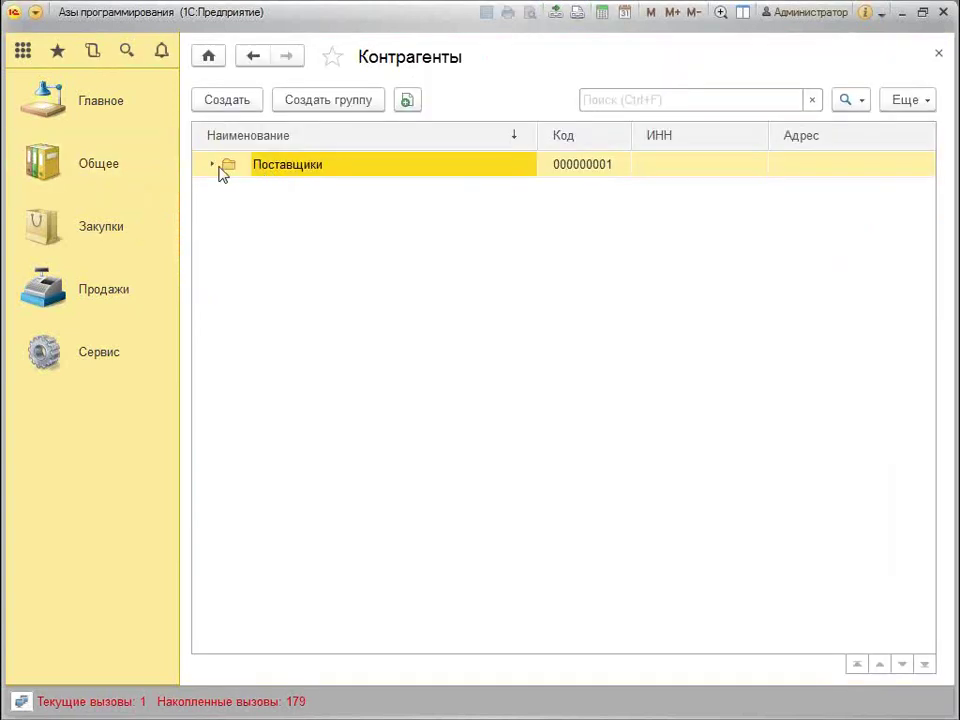
click(211, 165)
click(334, 250)
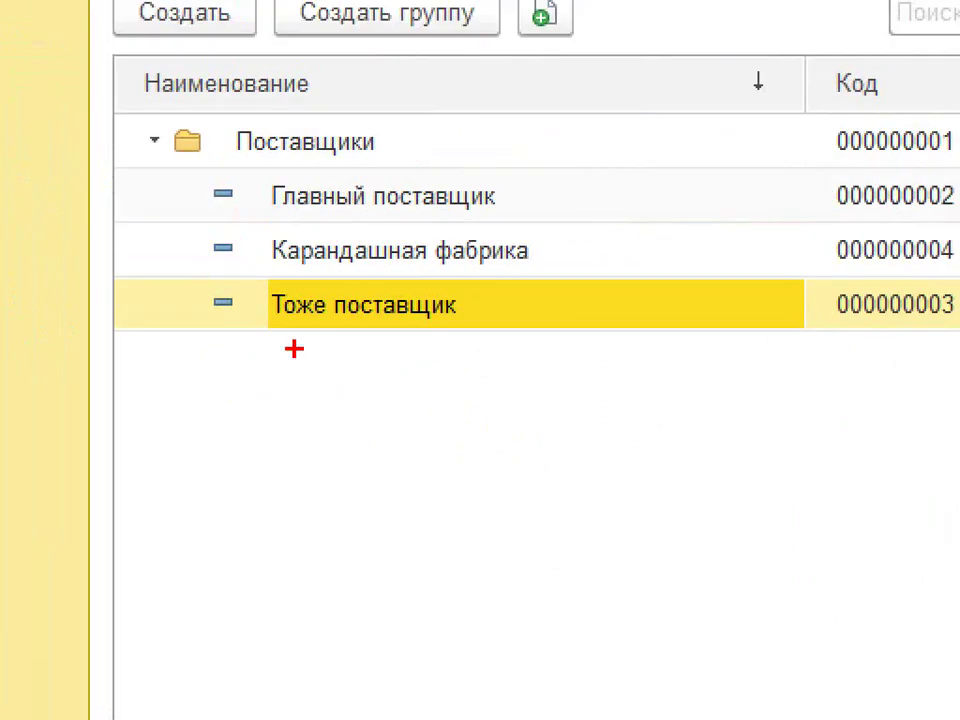
drag(261, 268, 289, 261)
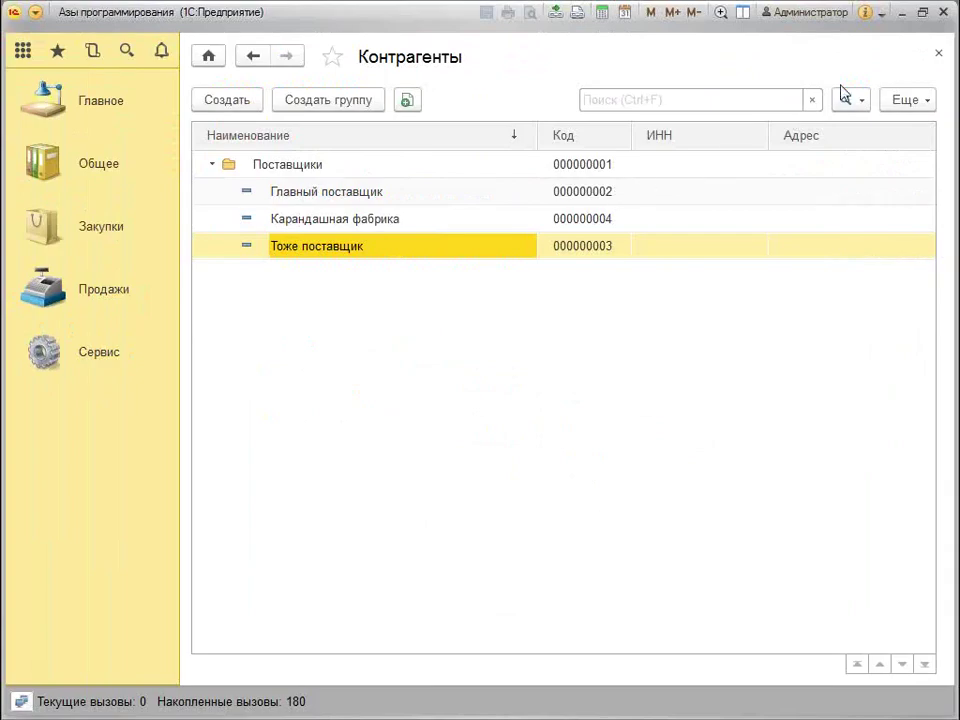
Close the Контрагенты list, and close the Групповое изменение реквизитов form after returning to its algorithm
click(937, 53)
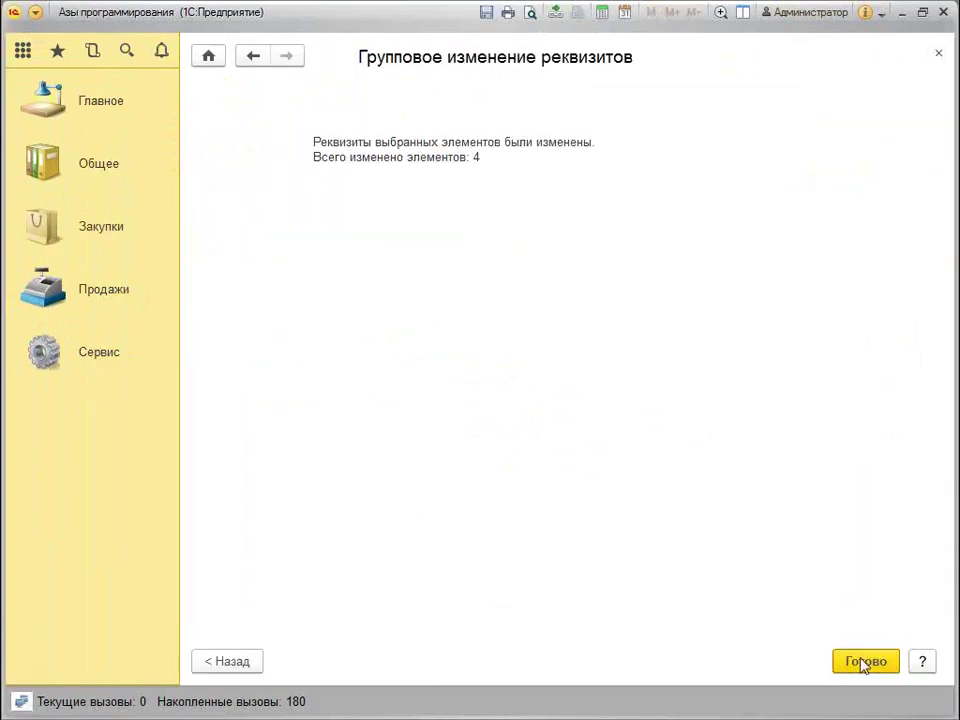
click(211, 672)
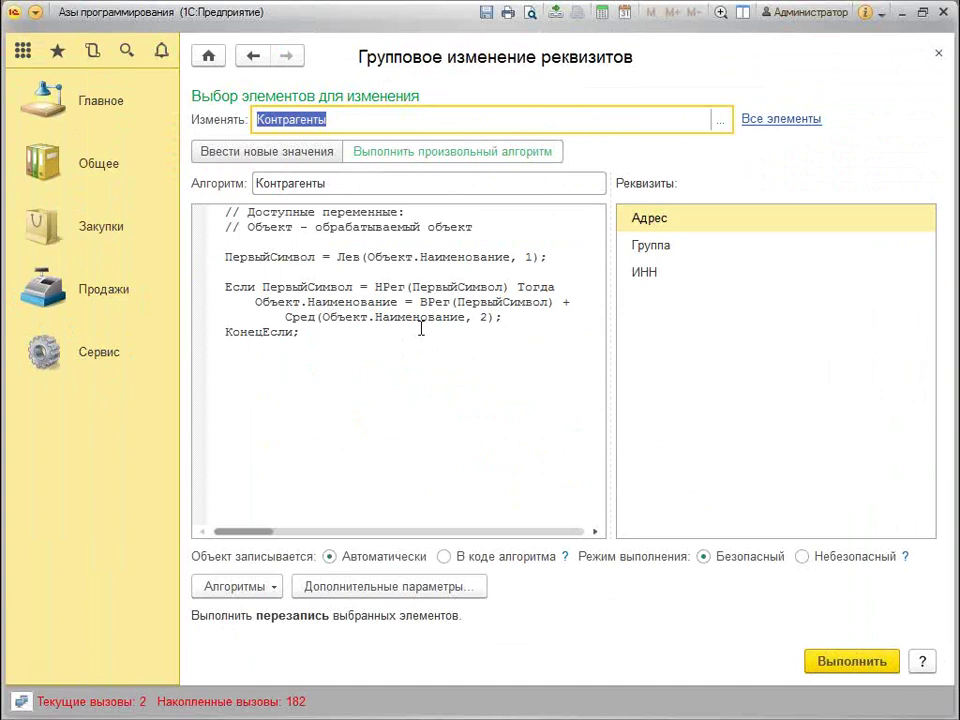
click(451, 333)
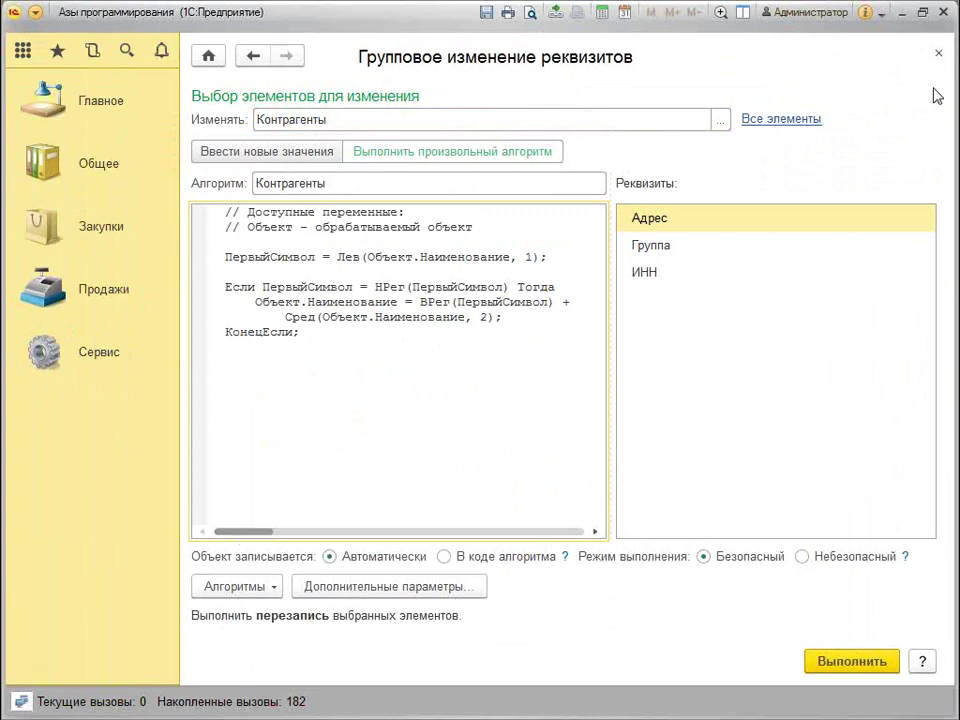
click(938, 53)
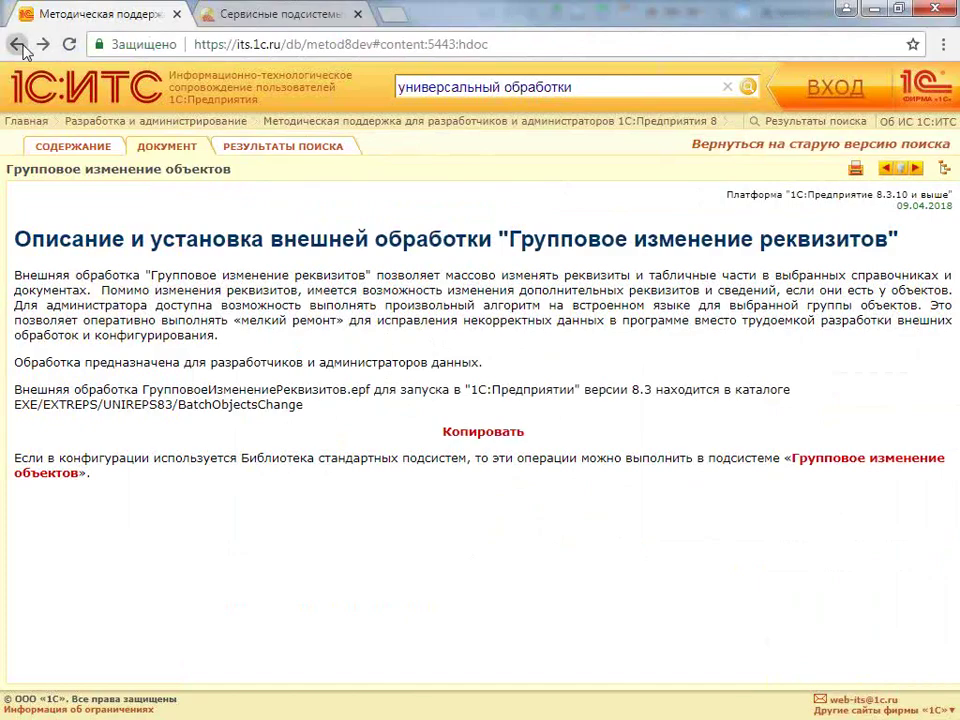
On the 1С:ИТС site in the browser, open the query console page for managed applications from the "Запросы и отчеты" section
click(17, 44)
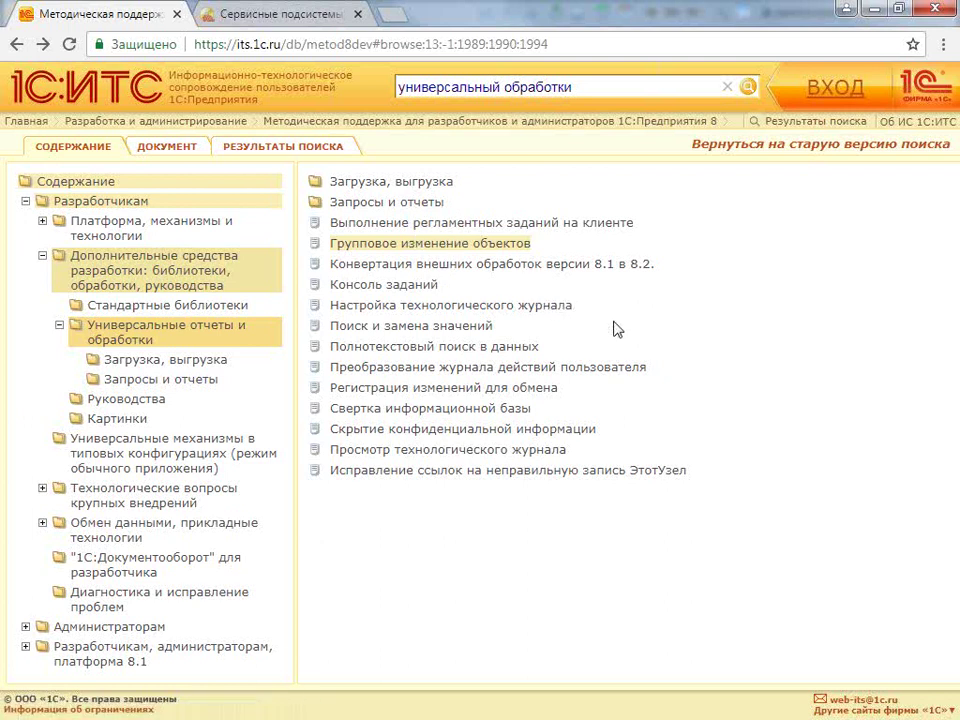
click(212, 363)
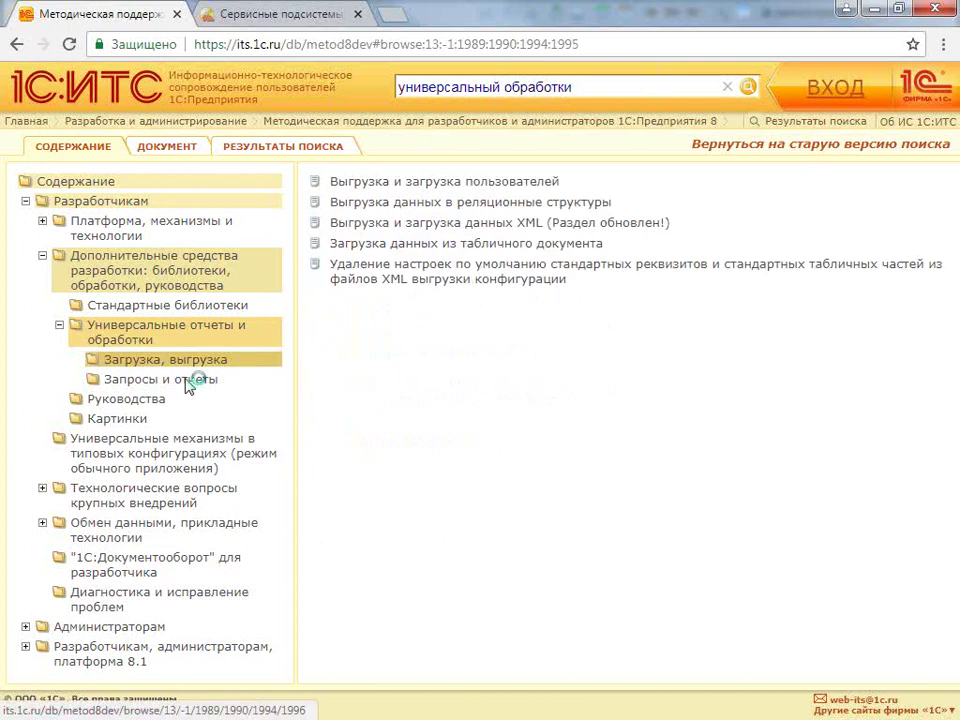
click(186, 381)
click(424, 200)
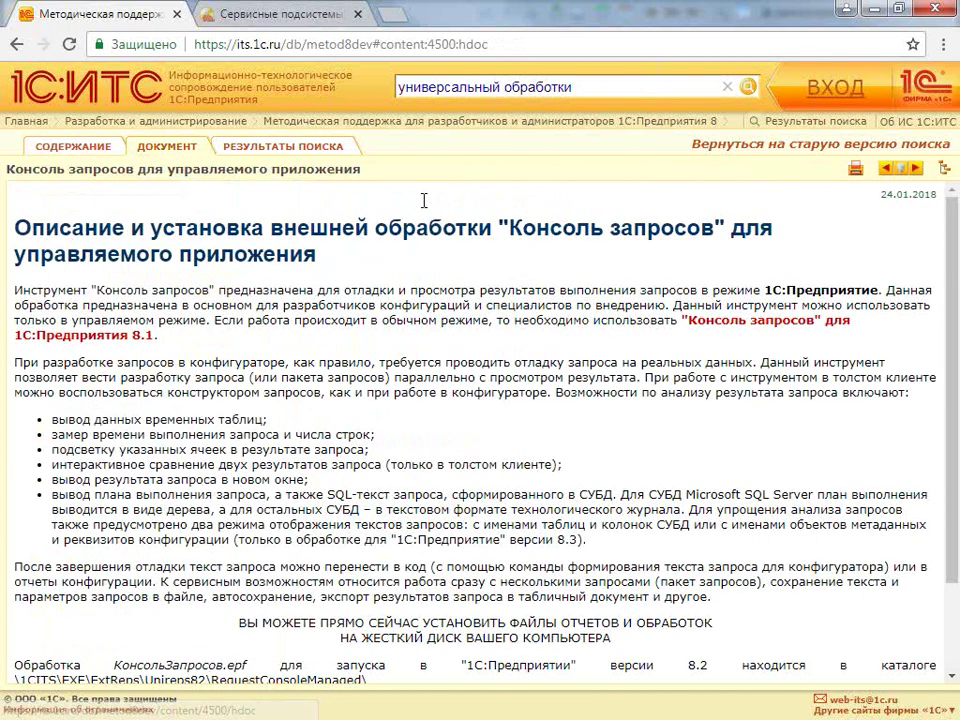
Download the КонсольЗапросов.epf archive intended for 1С:Предприятие version 8.3
scroll(424, 200, down, 1)
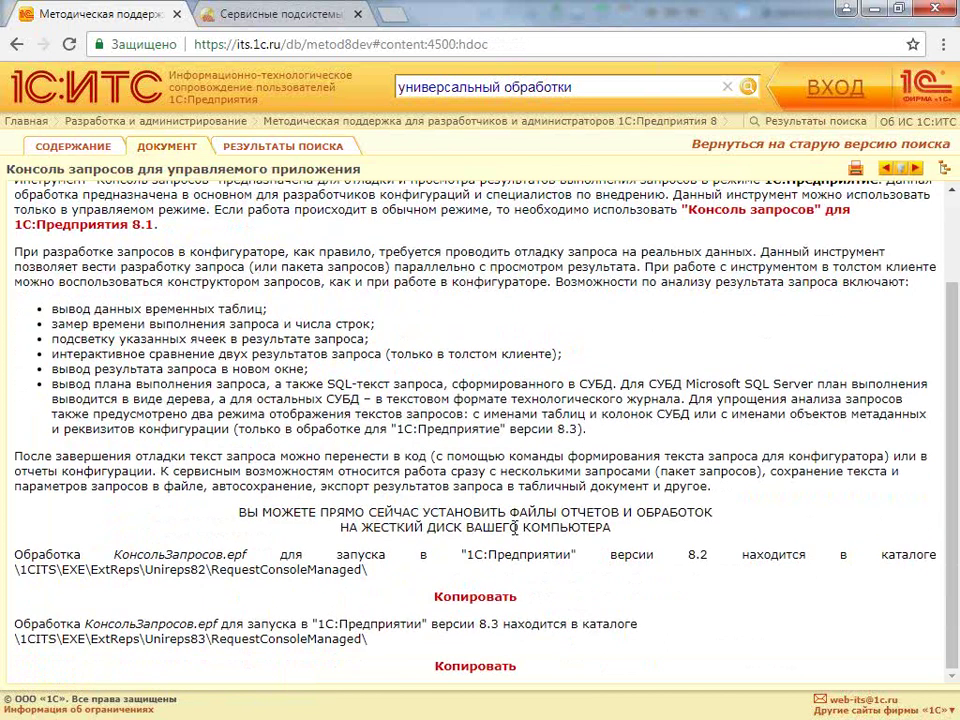
click(487, 662)
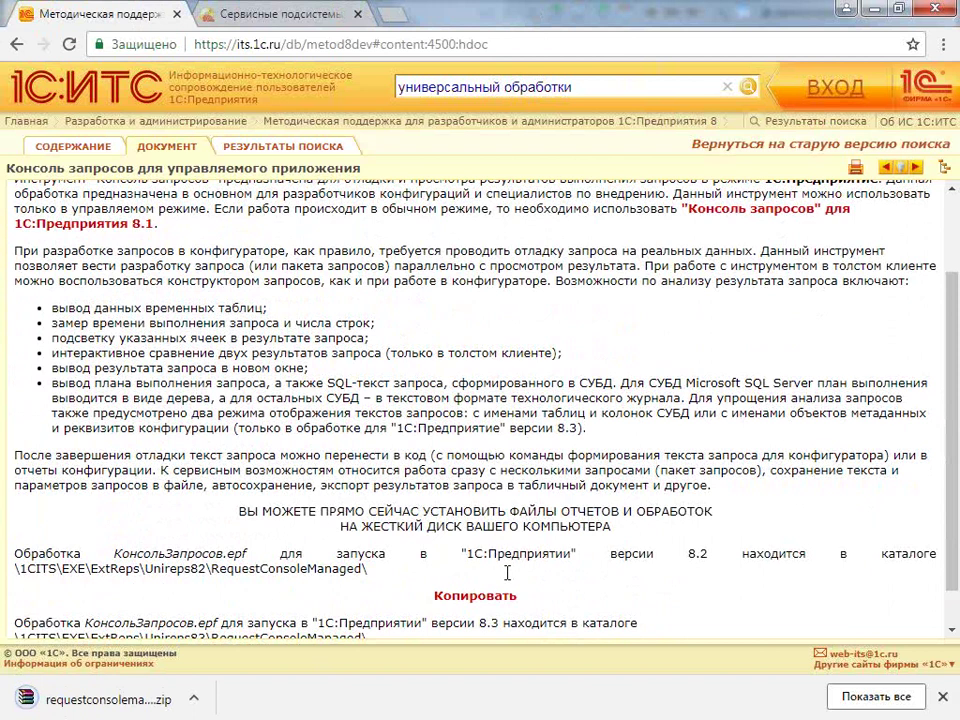
scroll(507, 573, down, 1)
click(489, 626)
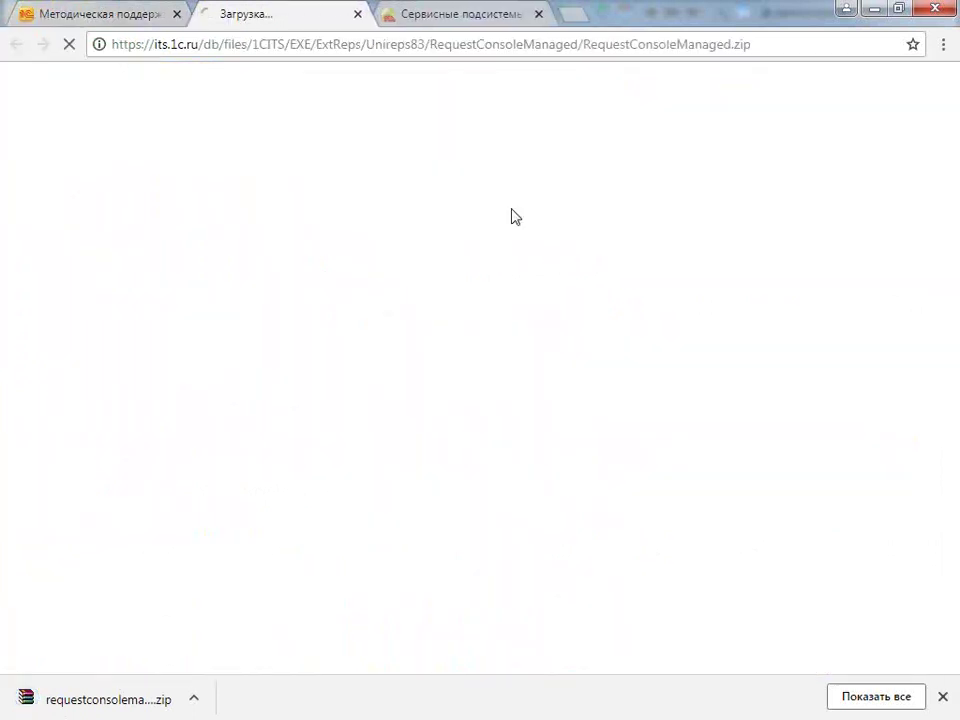
Open the downloaded requestconsolemanaged archive in WinRAR and minimize the browser and 1С:Предприятие windows to expose the desktop
click(135, 698)
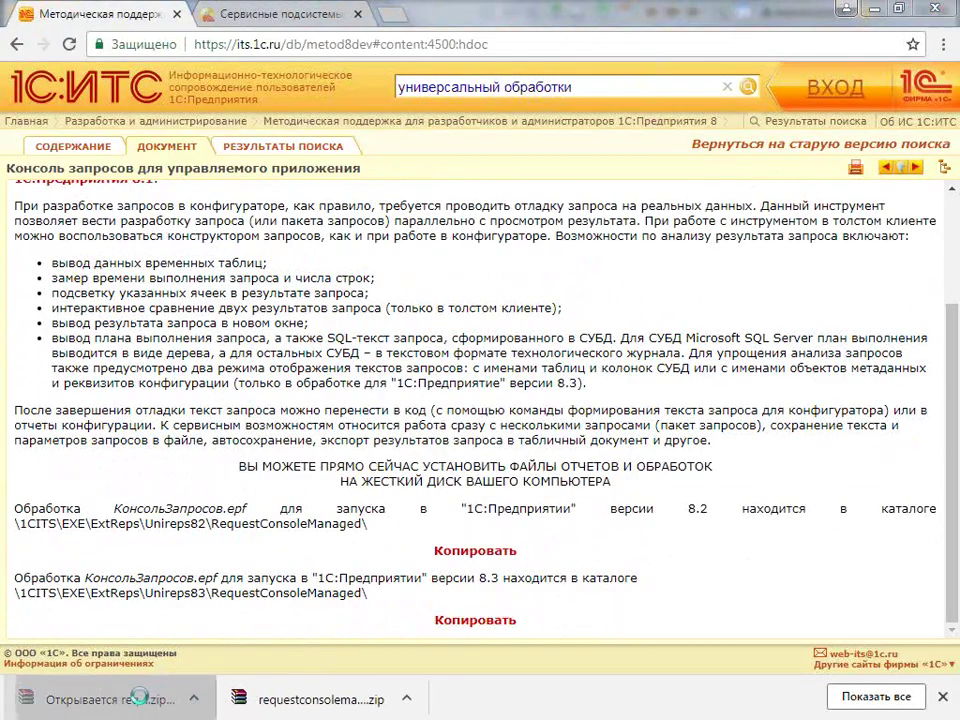
click(305, 698)
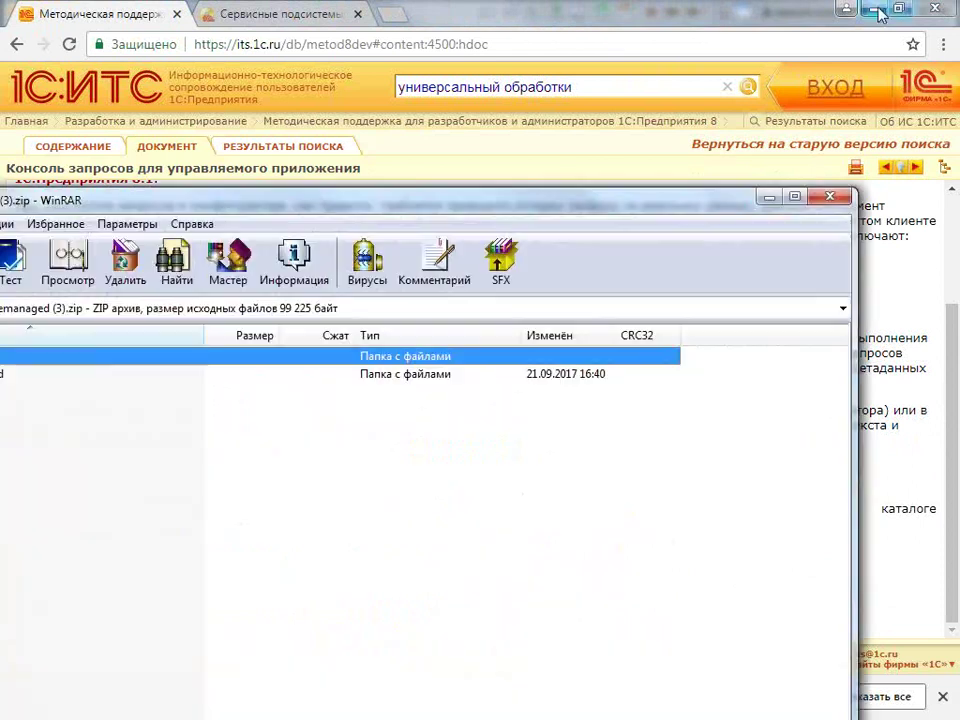
click(853, 9)
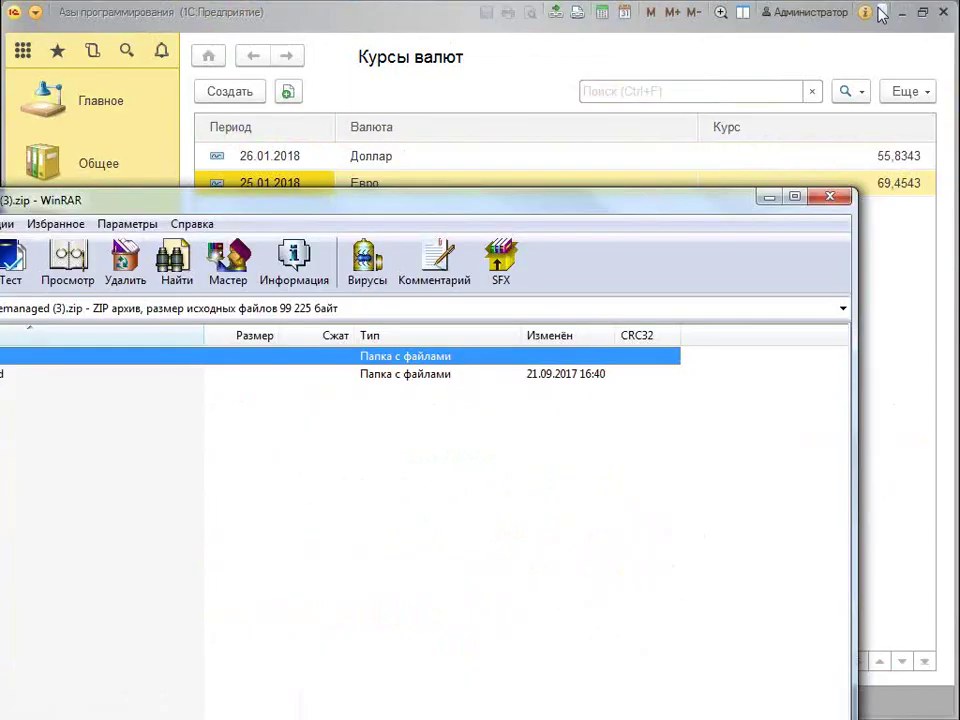
click(900, 12)
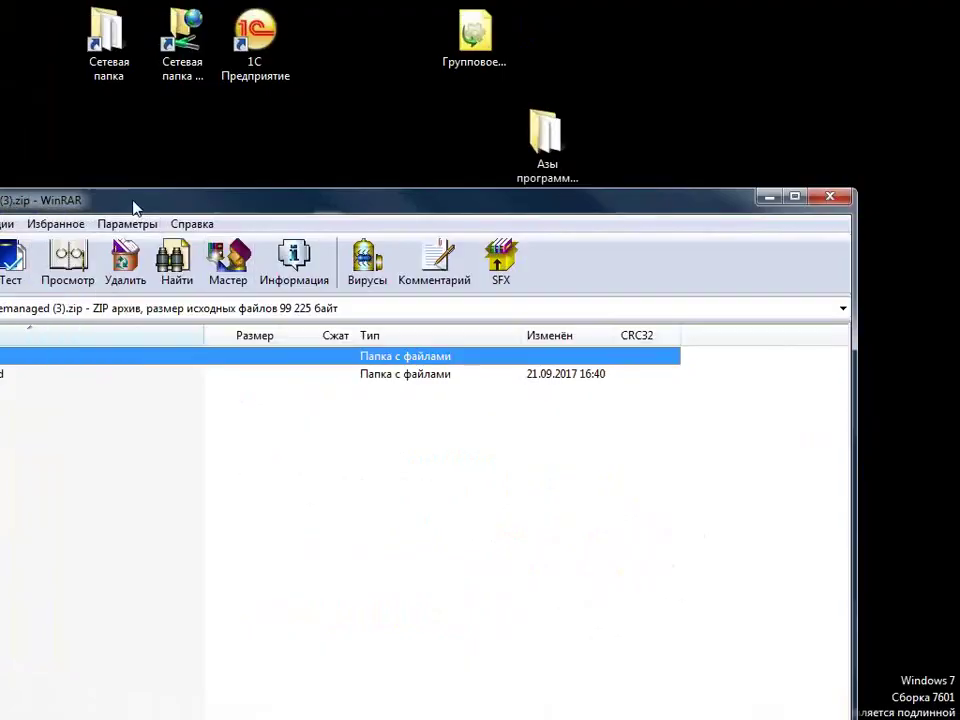
Extract ИнструментыРазработчикаКонсольЗапросов.epf from the archive's RequestConsoleManaged folder to the desktop and close the archive
drag(135, 207, 396, 210)
double_click(203, 389)
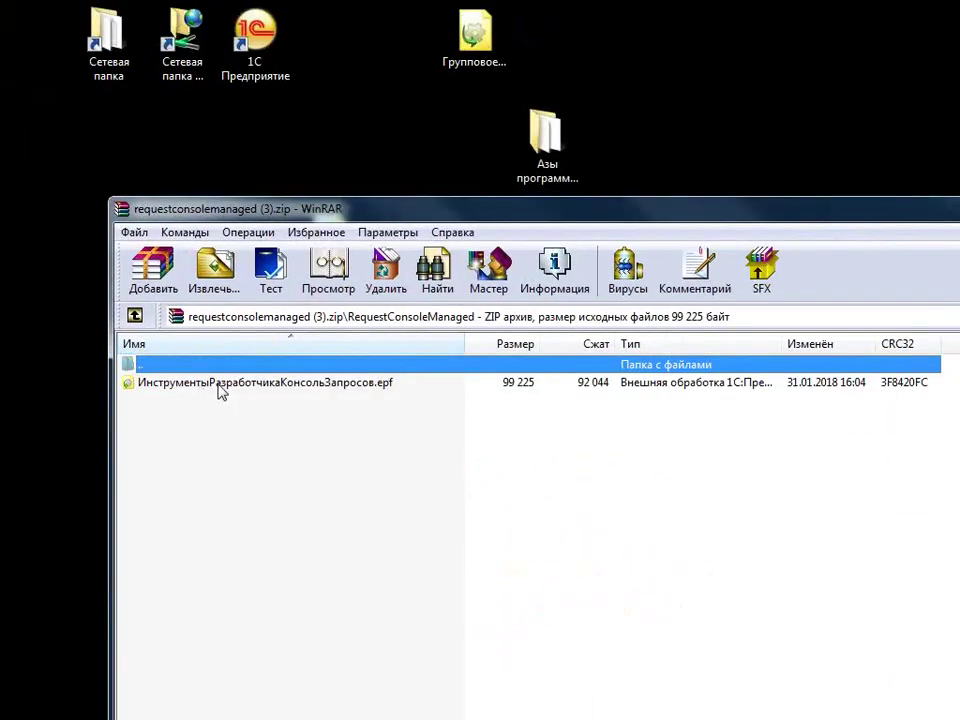
drag(222, 392, 615, 60)
drag(915, 204, 757, 206)
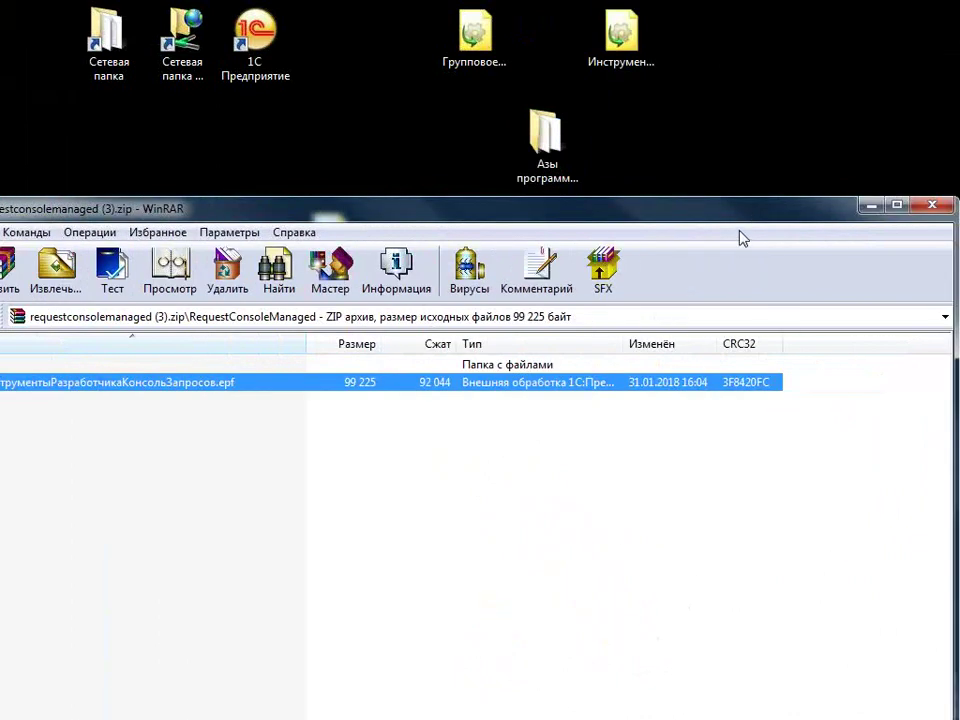
key(alt+F4)
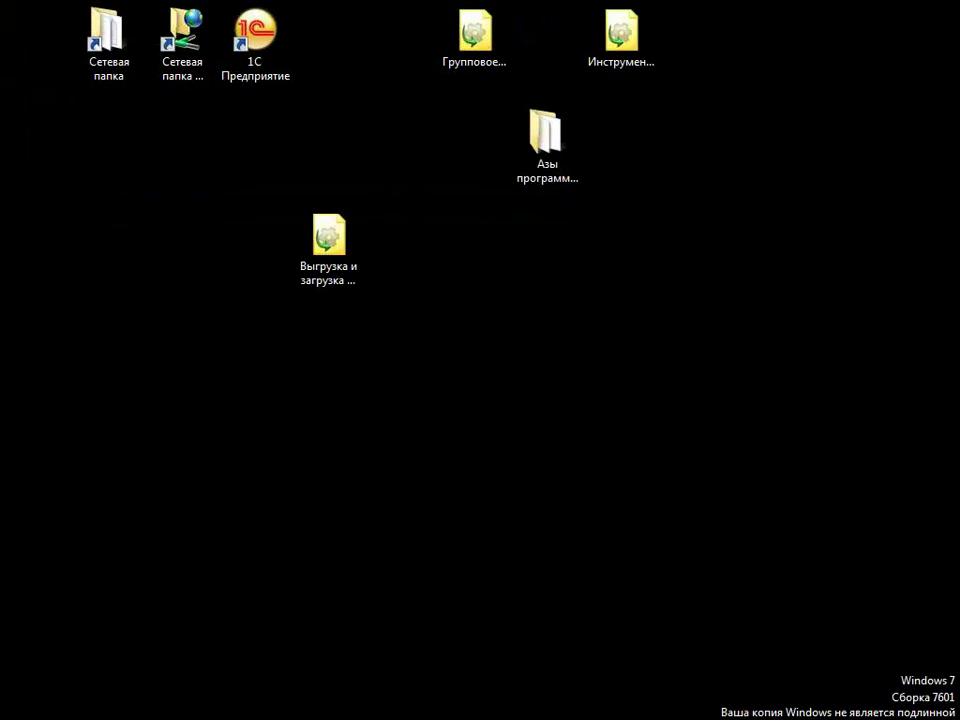
Switch to 1С:Предприятие and open the ИнструментыРазработчикаКонсольЗапросов.epf processing from the desktop
key(alt+Tab)
key(ctrl+o)
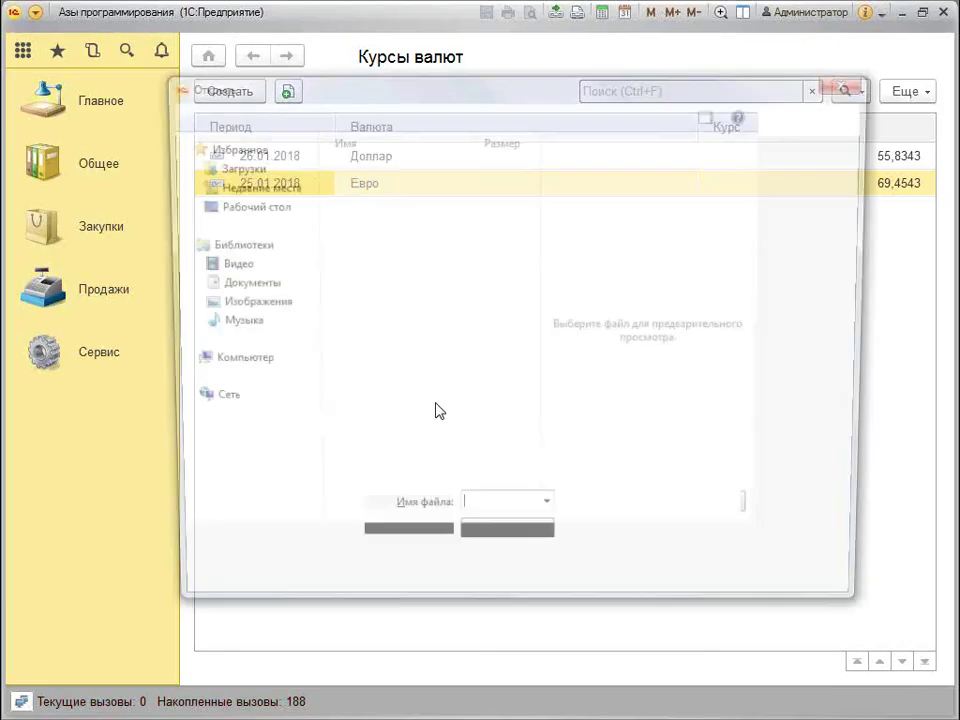
click(420, 200)
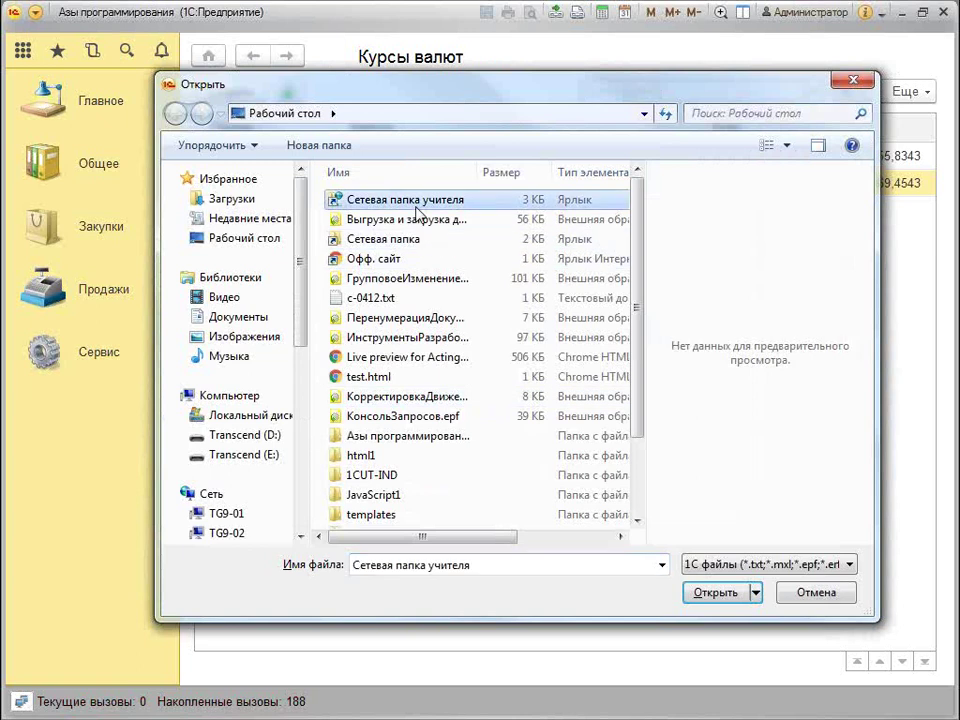
double_click(440, 337)
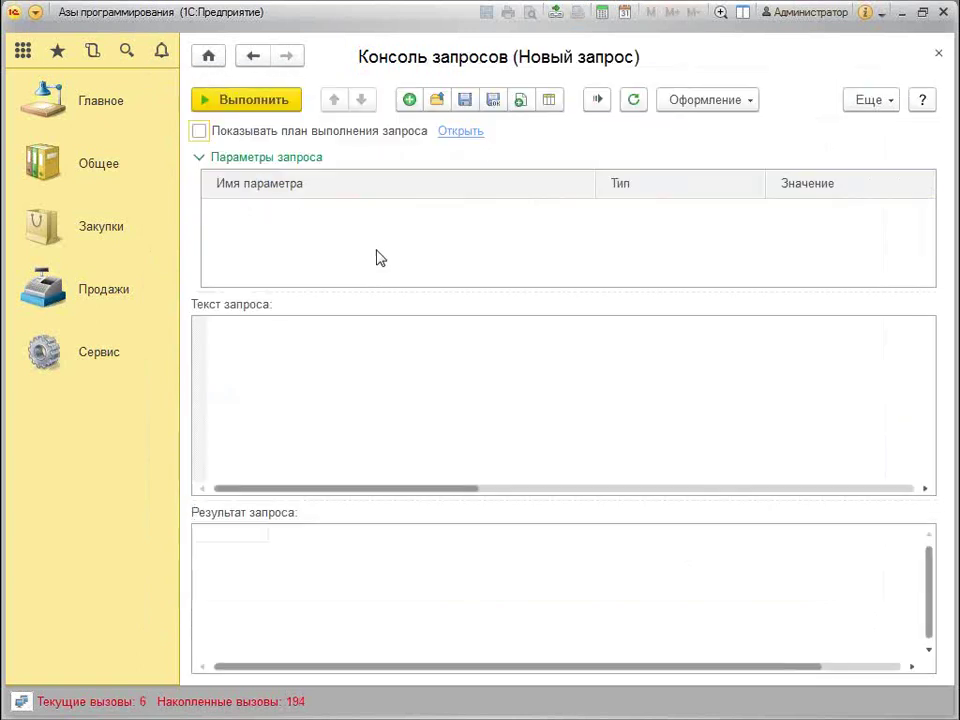
Try to open the query builder (Конструктор запроса) for the empty query text
click(393, 347)
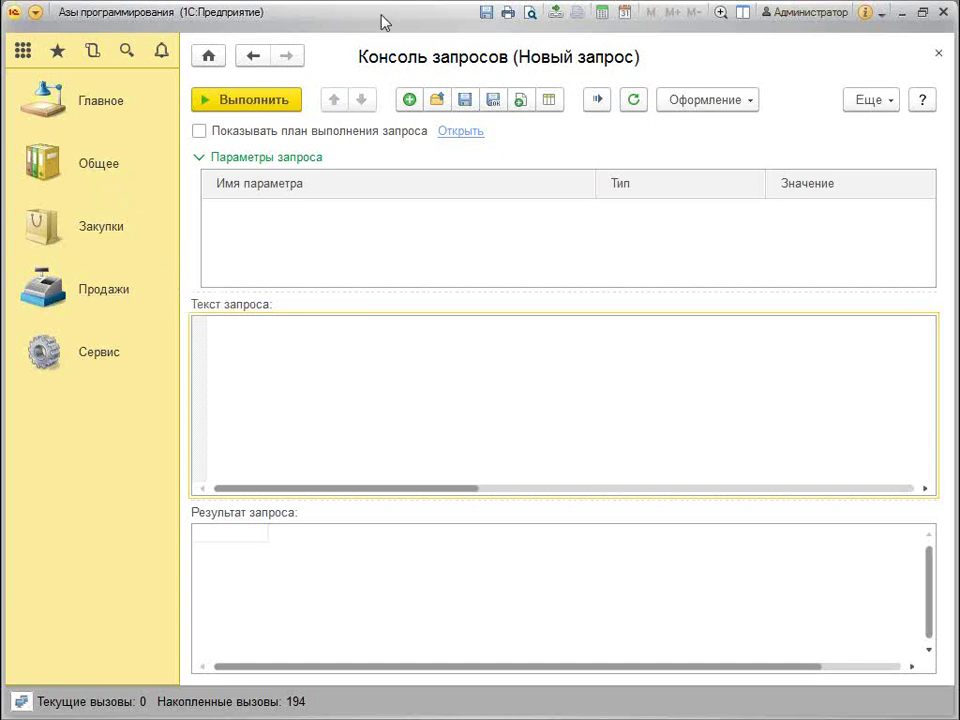
right_click(429, 341)
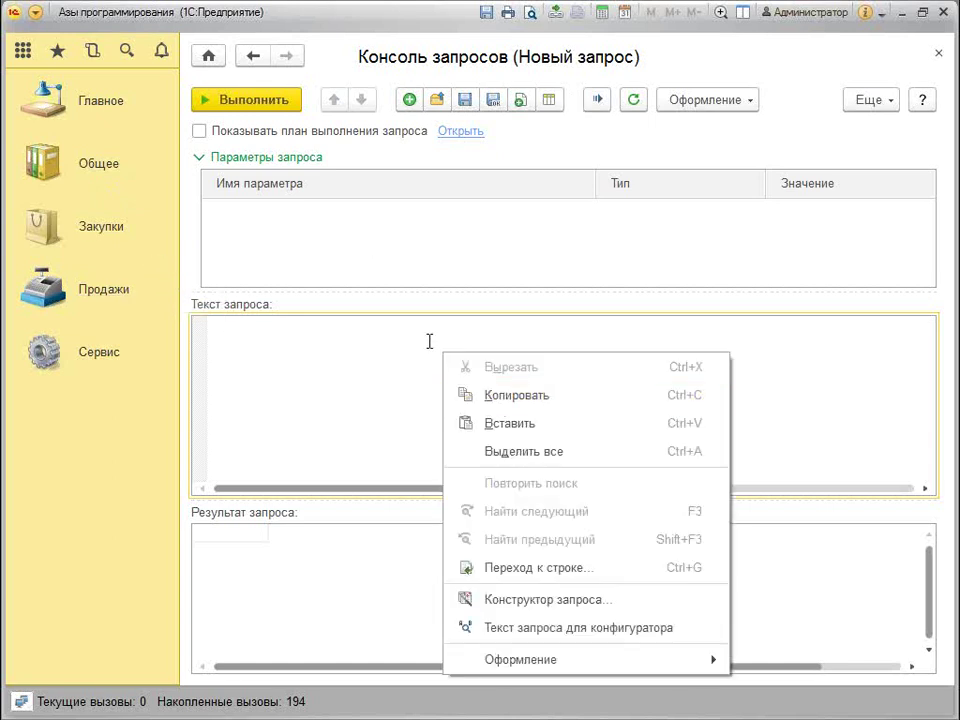
click(587, 601)
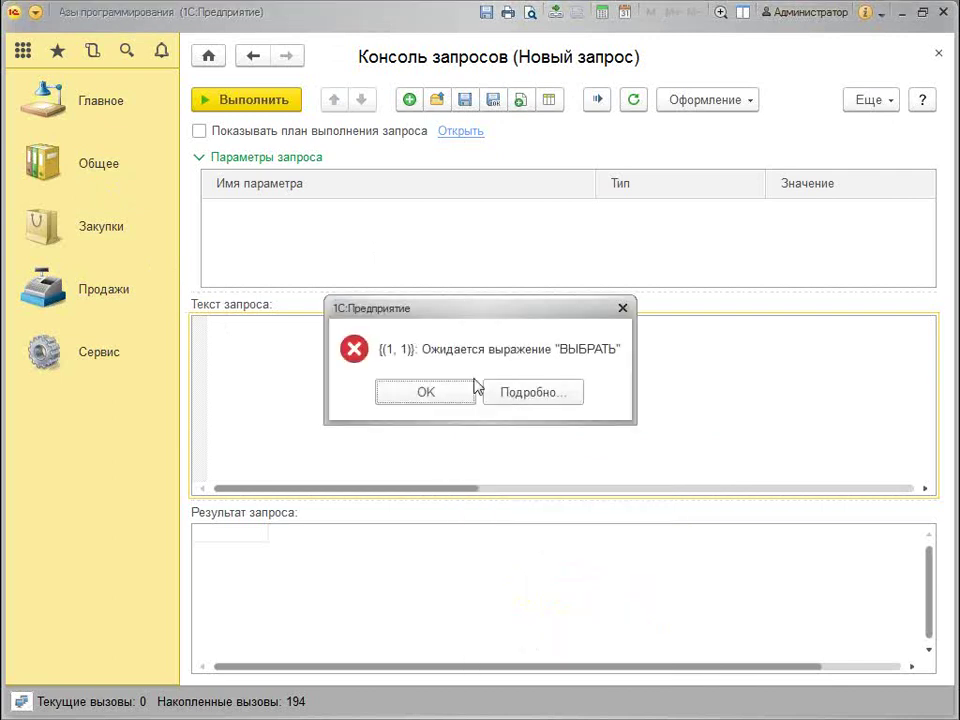
click(456, 390)
right_click(427, 345)
click(550, 594)
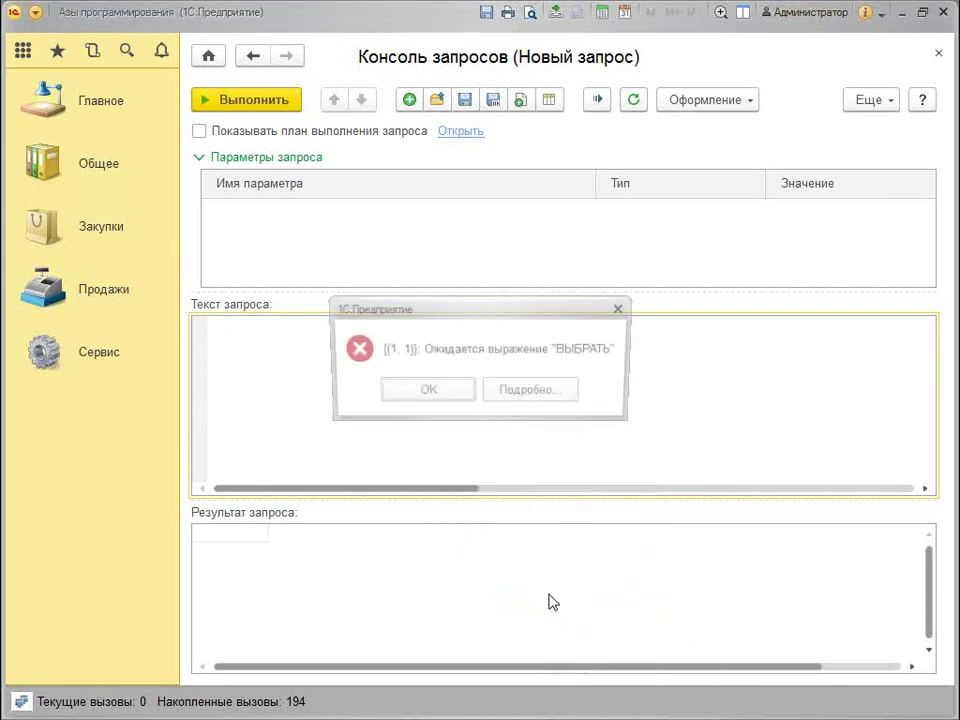
click(445, 393)
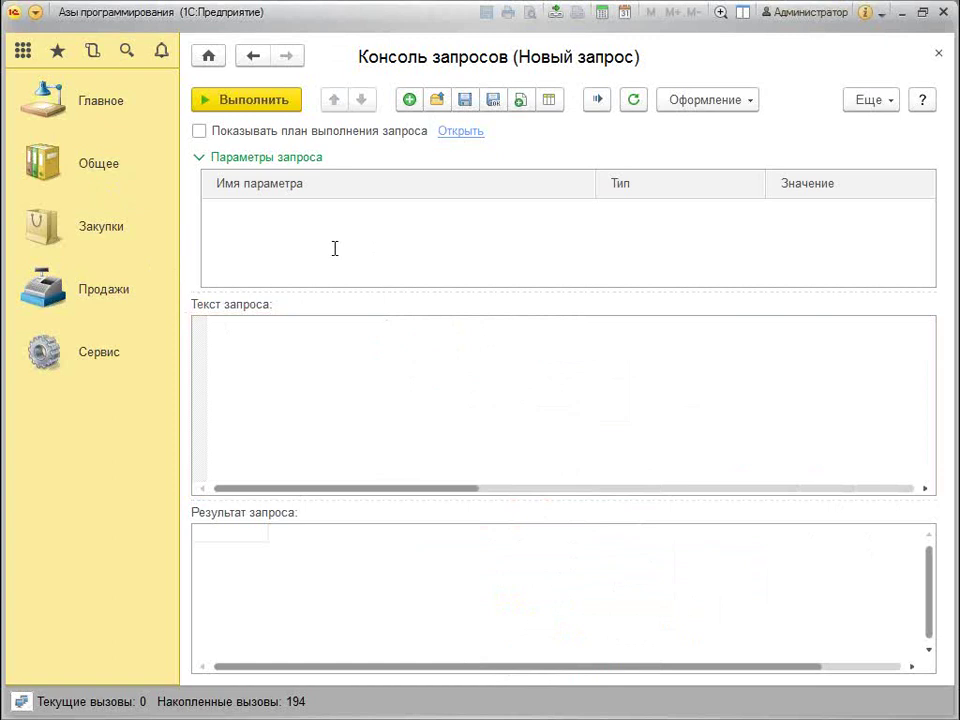
Retry the query builder (Конструктор запроса) on the empty query text and close the query console
right_click(382, 366)
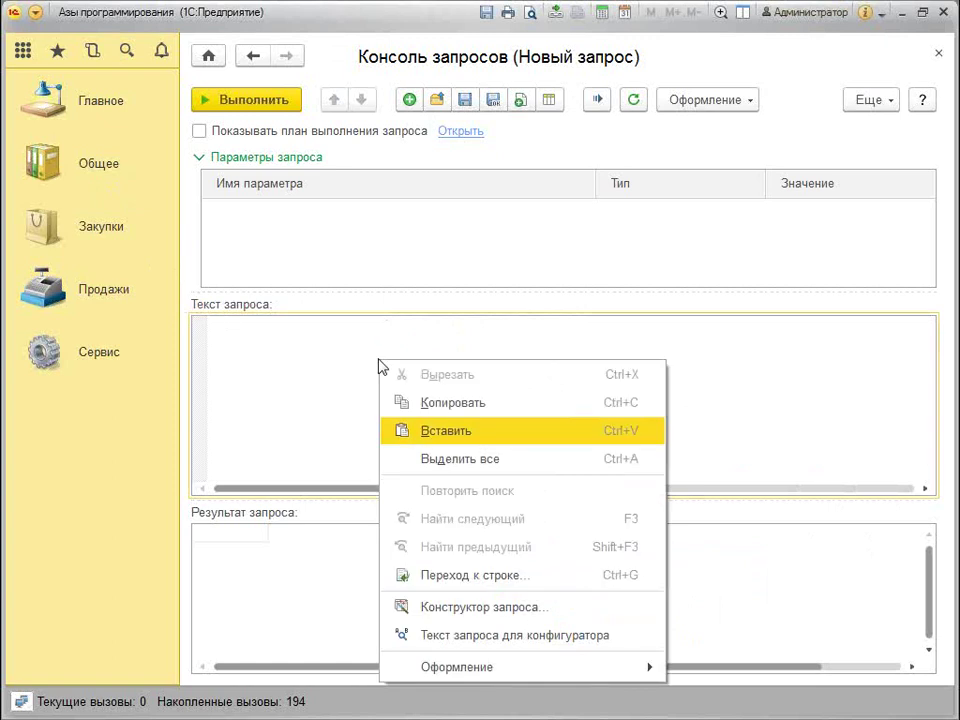
click(536, 606)
click(430, 392)
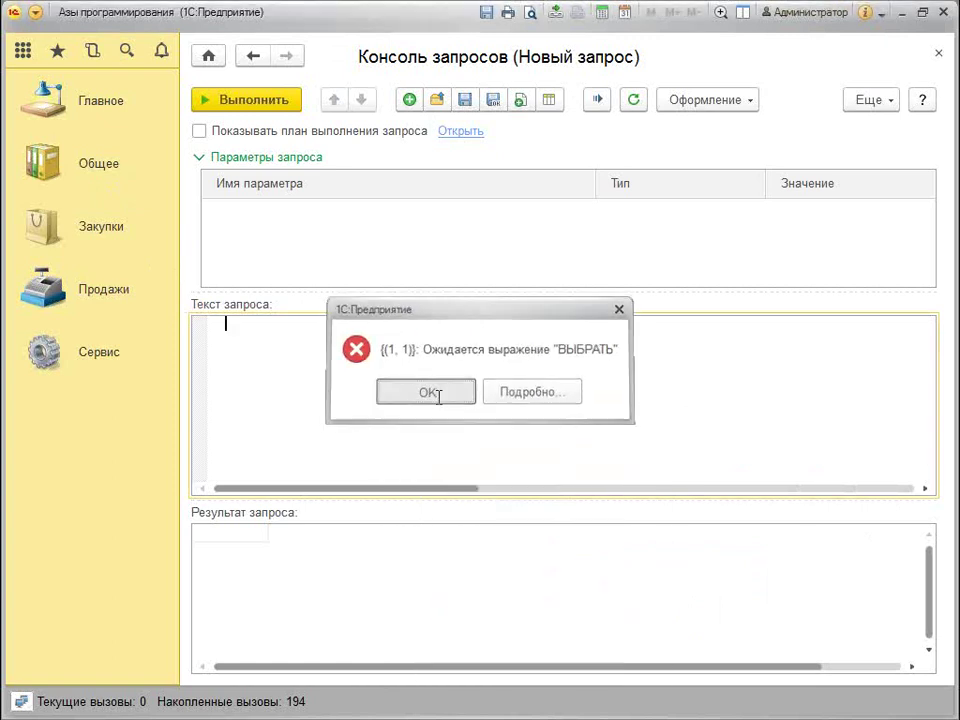
key(ctrl+F4)
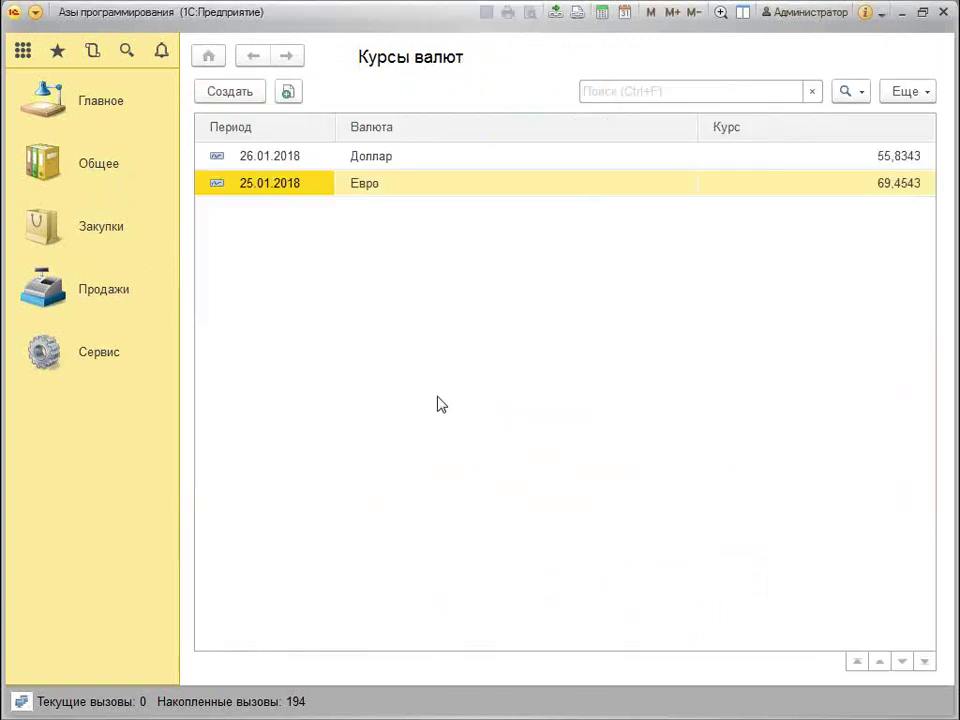
Reopen the recent ИнструментыРазработчикаКонсольЗапросов.epf processing and try its query builder on the empty query text
click(36, 12)
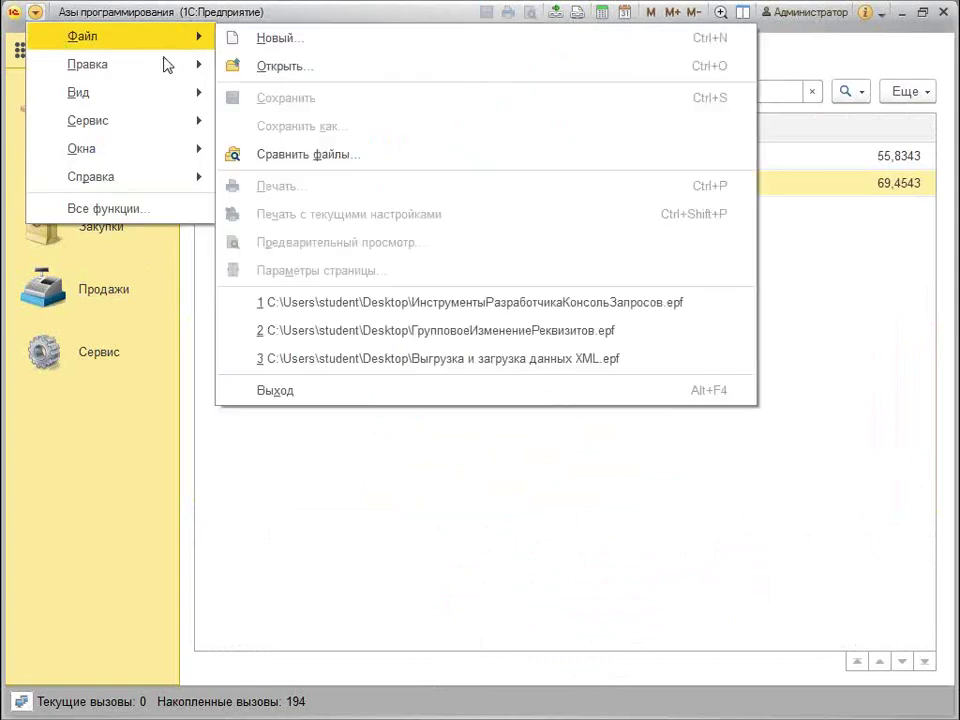
click(405, 305)
right_click(405, 359)
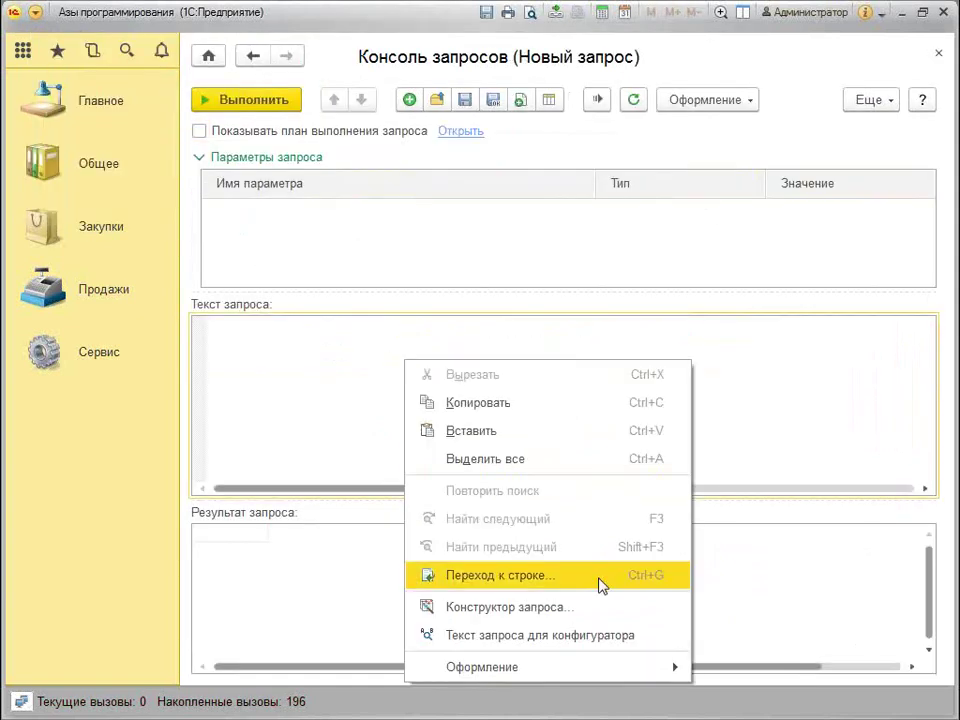
click(583, 606)
click(458, 391)
Enter ВЫБРАТЬ 1 as the query text and open the query builder (Конструктор запроса) for it
text(в)
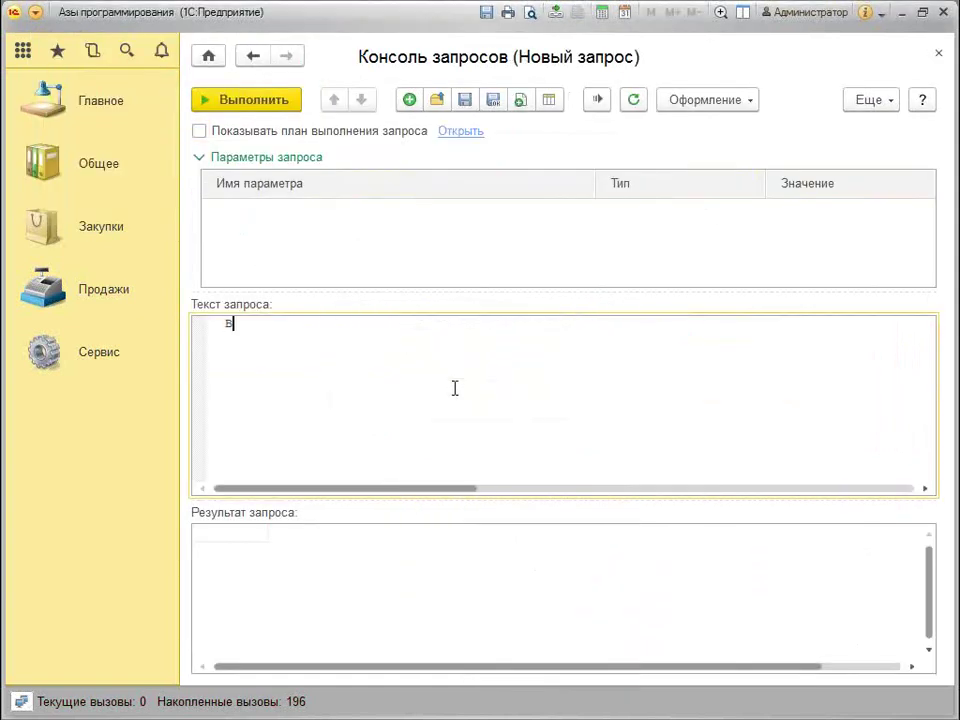
text(ыбрать 1)
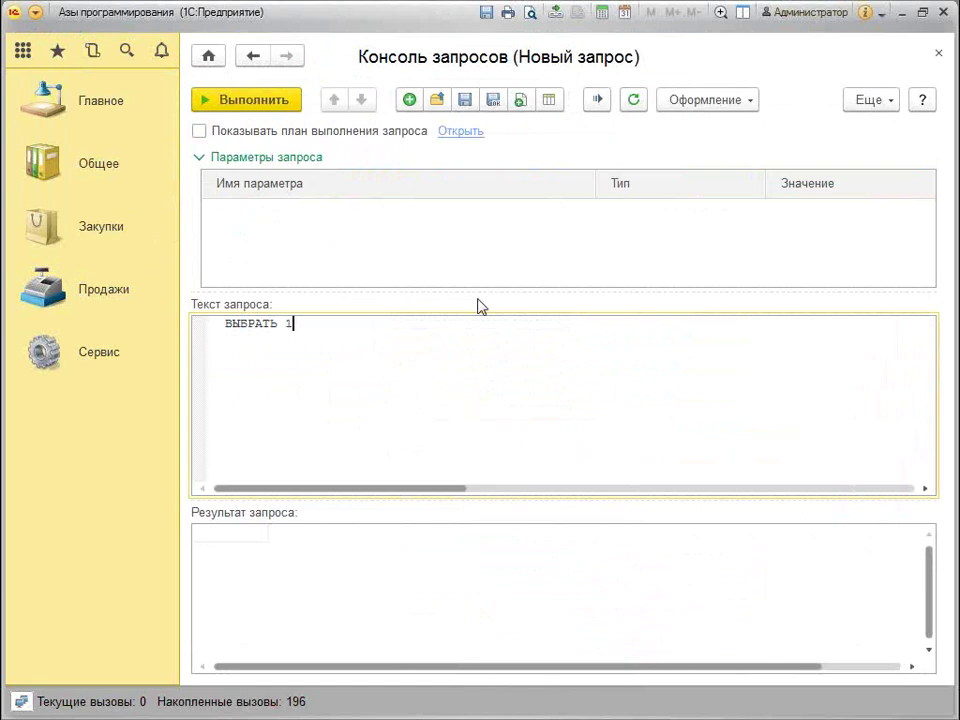
right_click(469, 347)
click(641, 591)
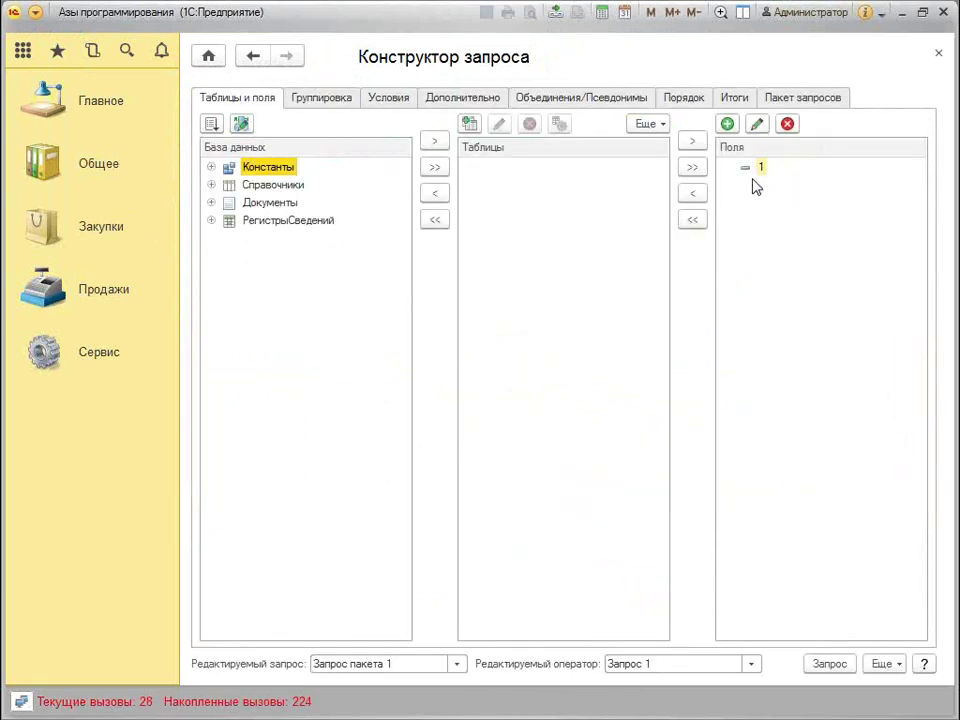
Delete the placeholder field 1 and add the Номенклатура table from Справочники to the query's tables
click(787, 123)
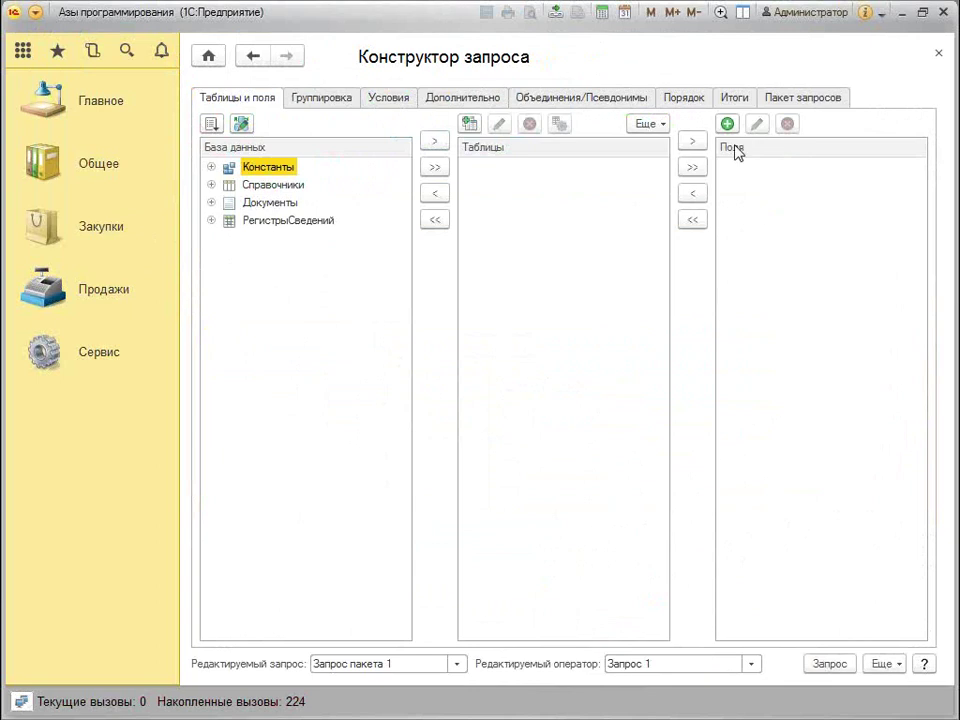
click(211, 185)
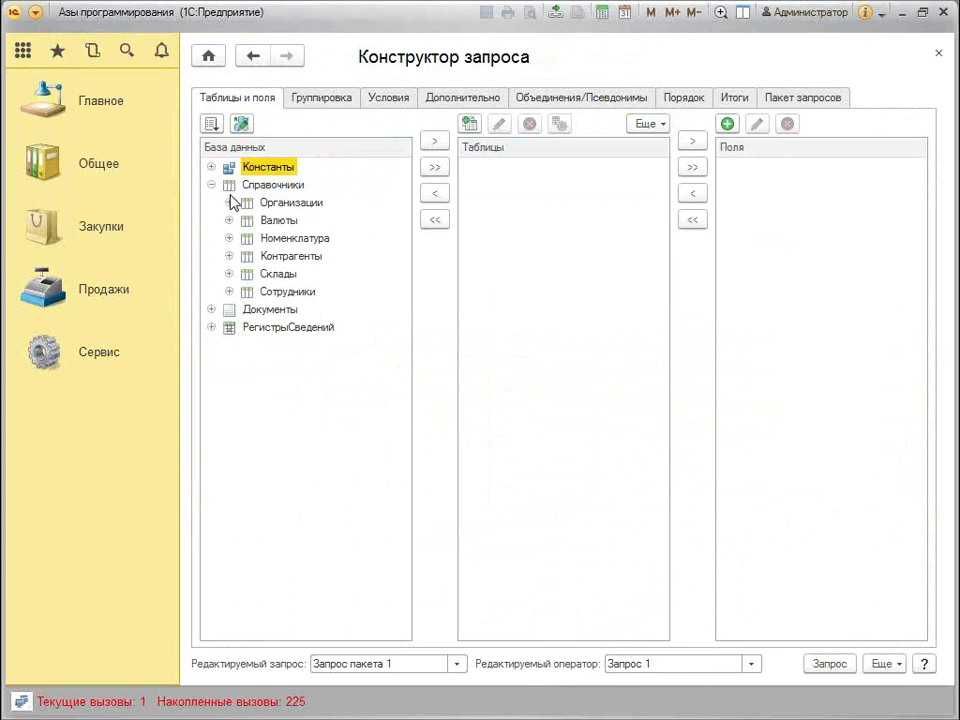
click(281, 241)
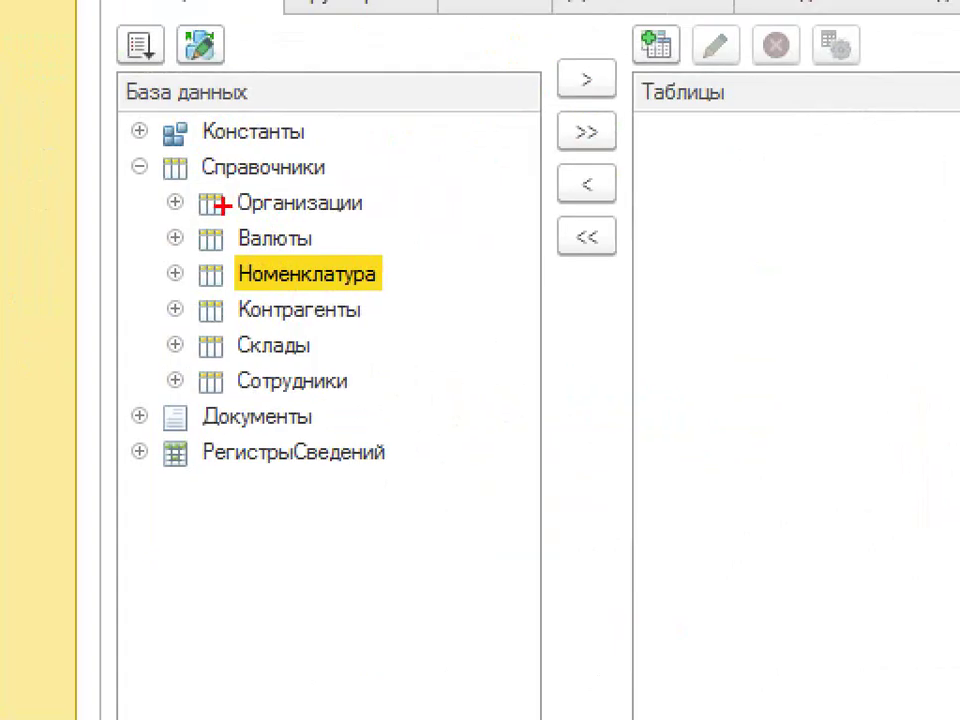
mouse_move(225, 289)
mouse_down()
mouse_move(293, 317)
mouse_move(316, 240)
mouse_up()
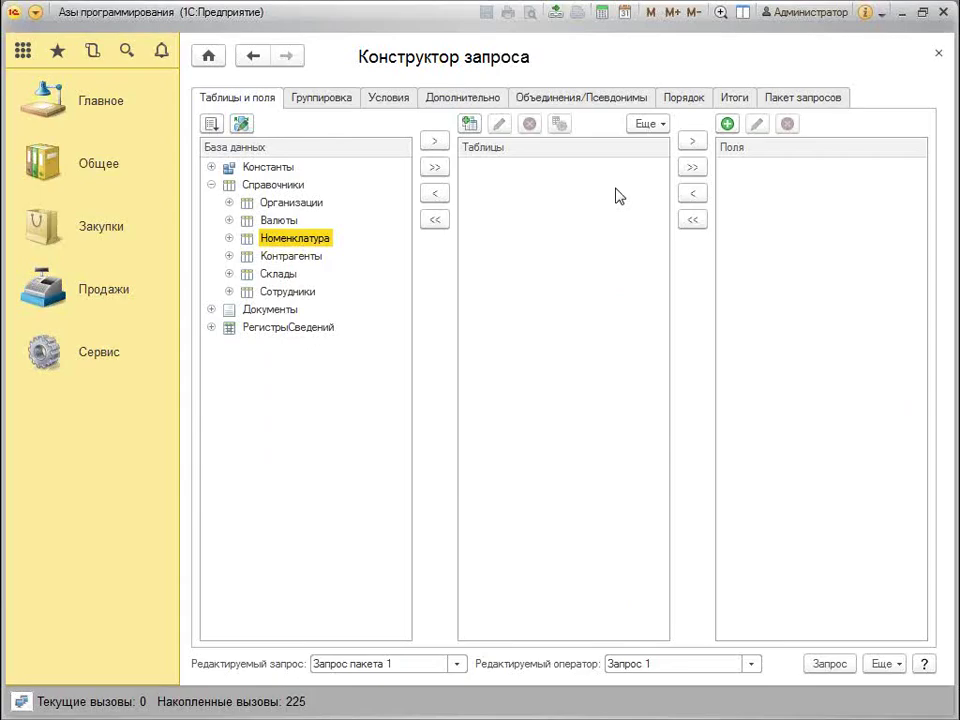
drag(334, 243, 484, 172)
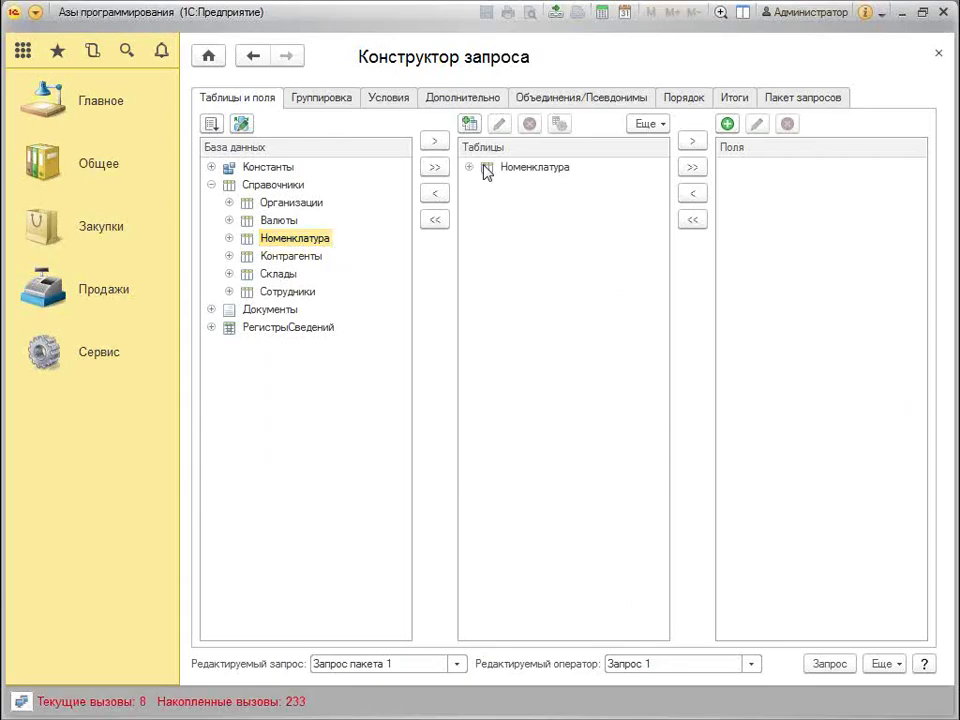
Add the Наименование, Код and Ссылка fields of the Номенклатура table to the query's selected fields
click(470, 168)
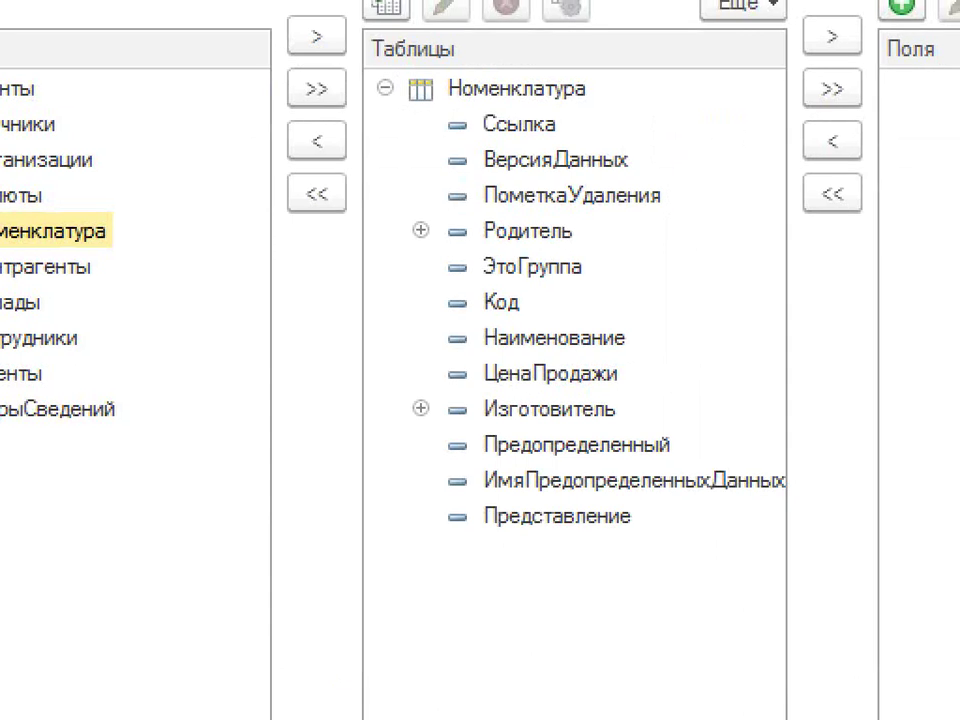
drag(486, 353, 642, 346)
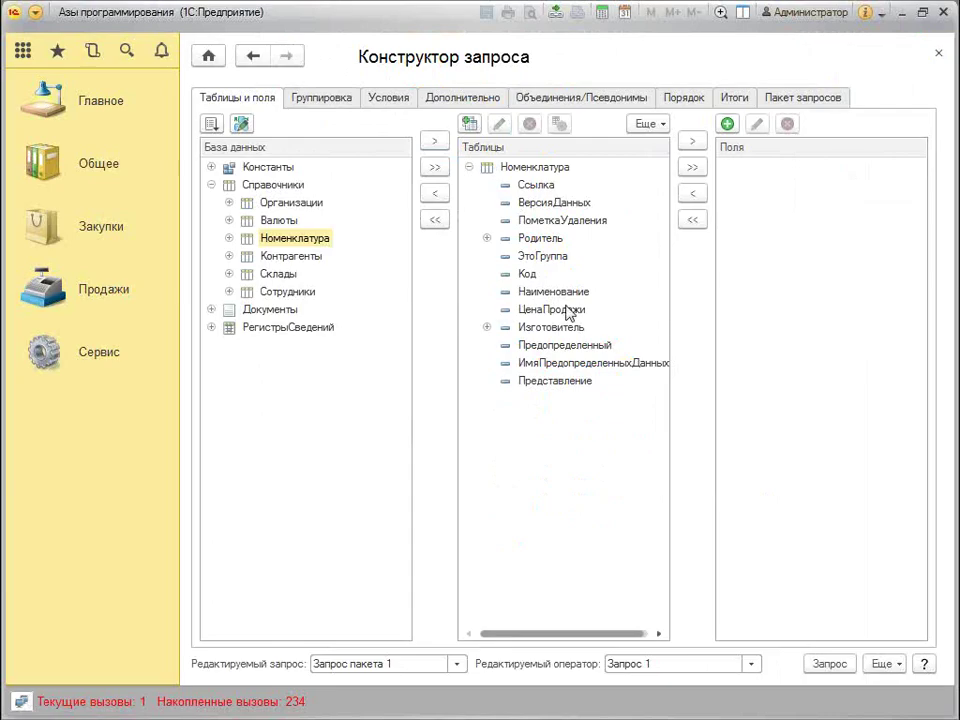
drag(553, 291, 786, 273)
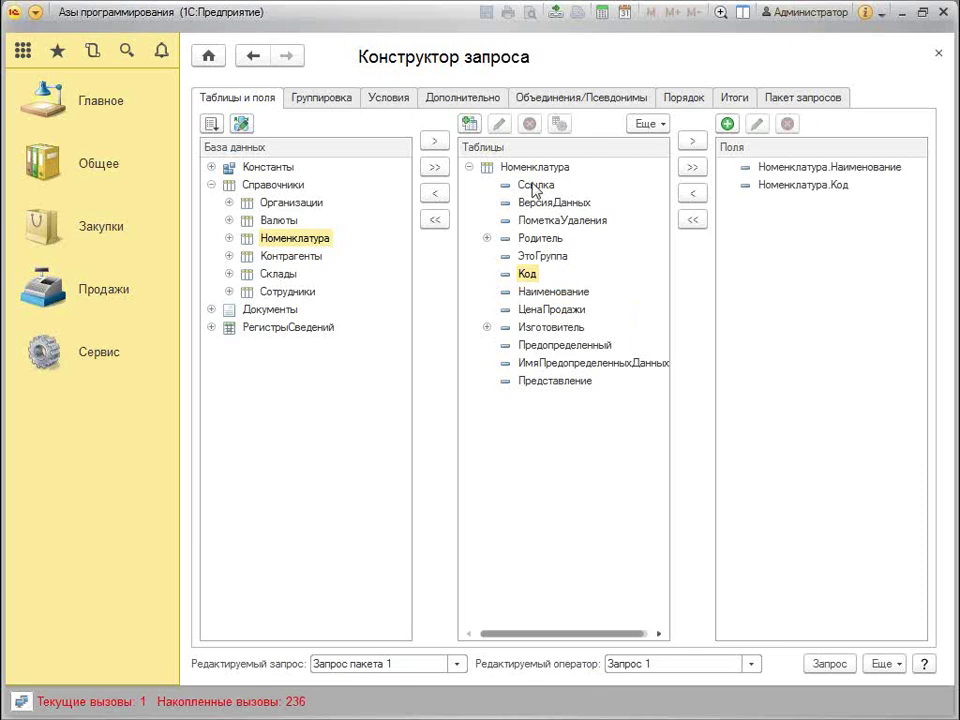
drag(534, 186, 826, 343)
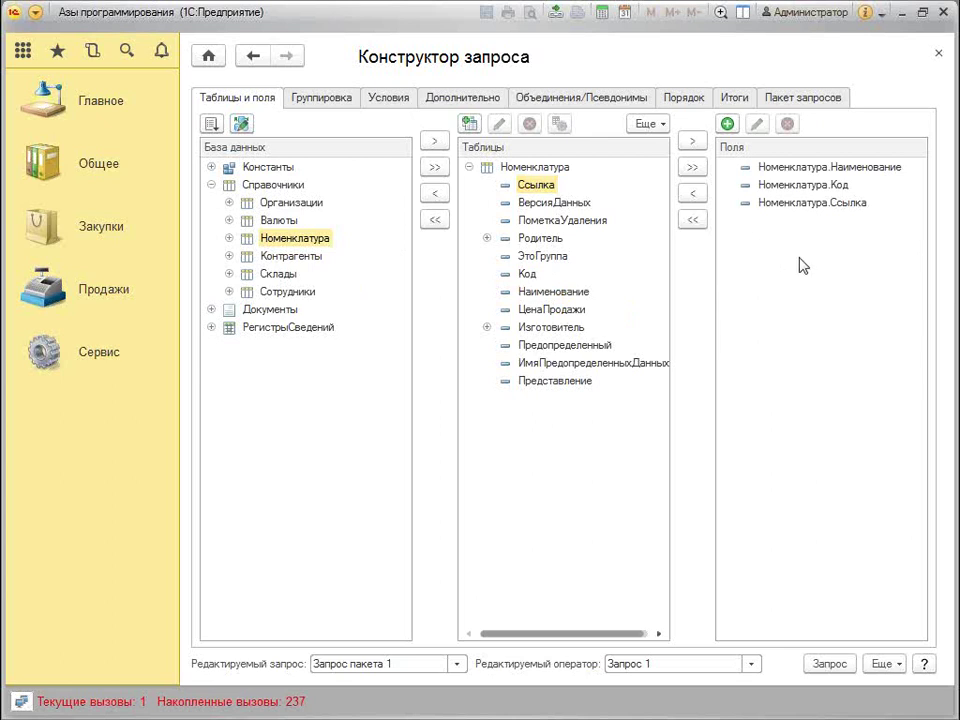
Add the condition Номенклатура.ЦенаПродажи = &ЦенаПродажи and accept the query builder's result into the console
click(580, 308)
click(386, 100)
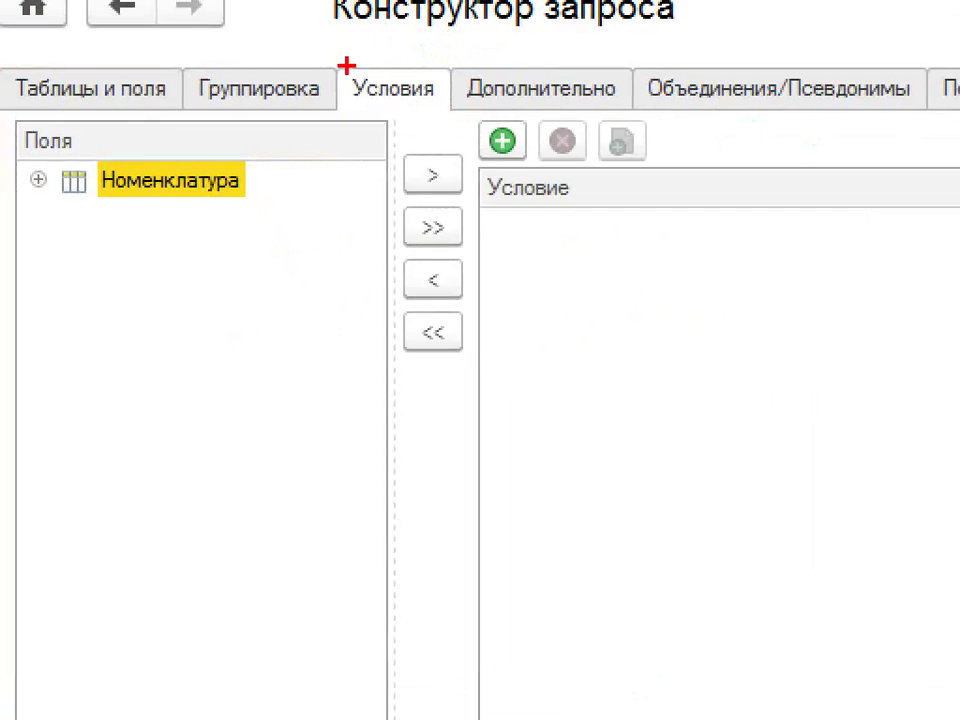
drag(364, 85, 412, 93)
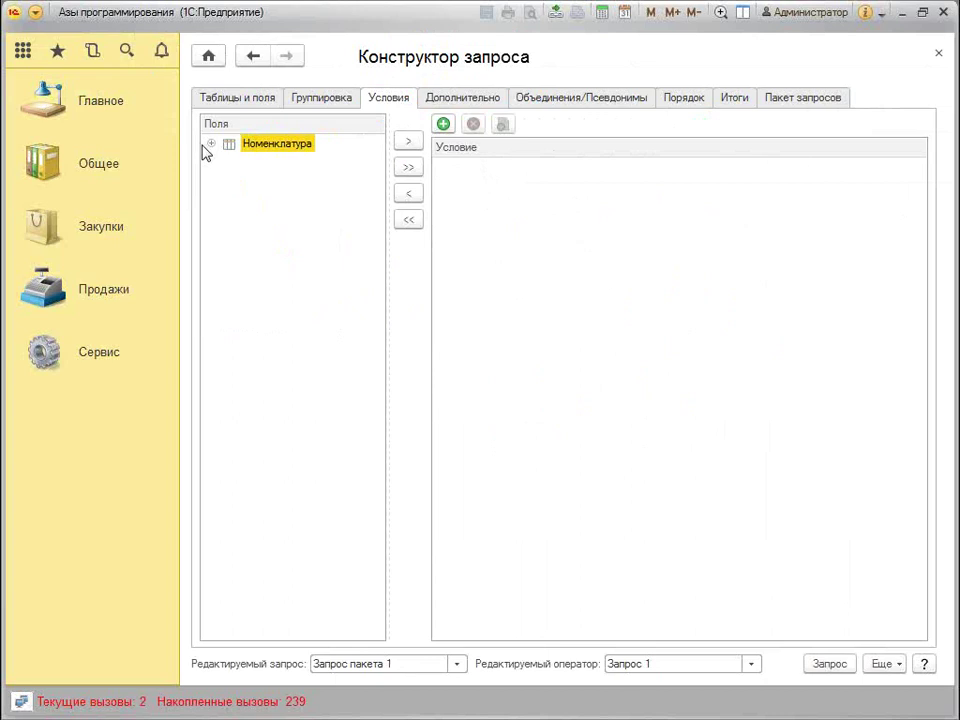
click(38, 180)
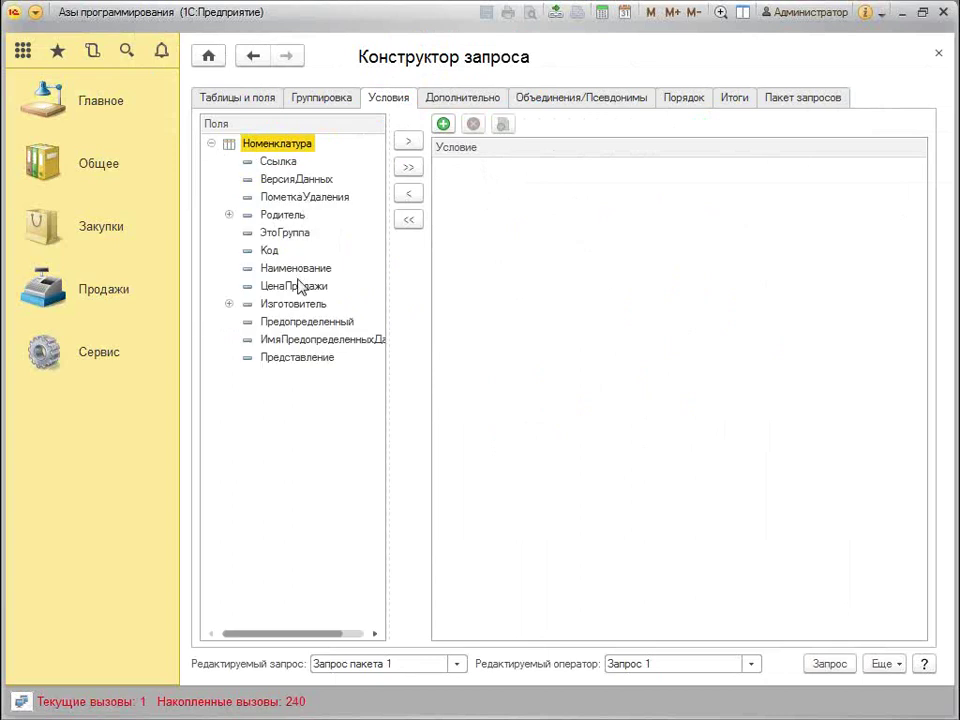
drag(298, 286, 578, 252)
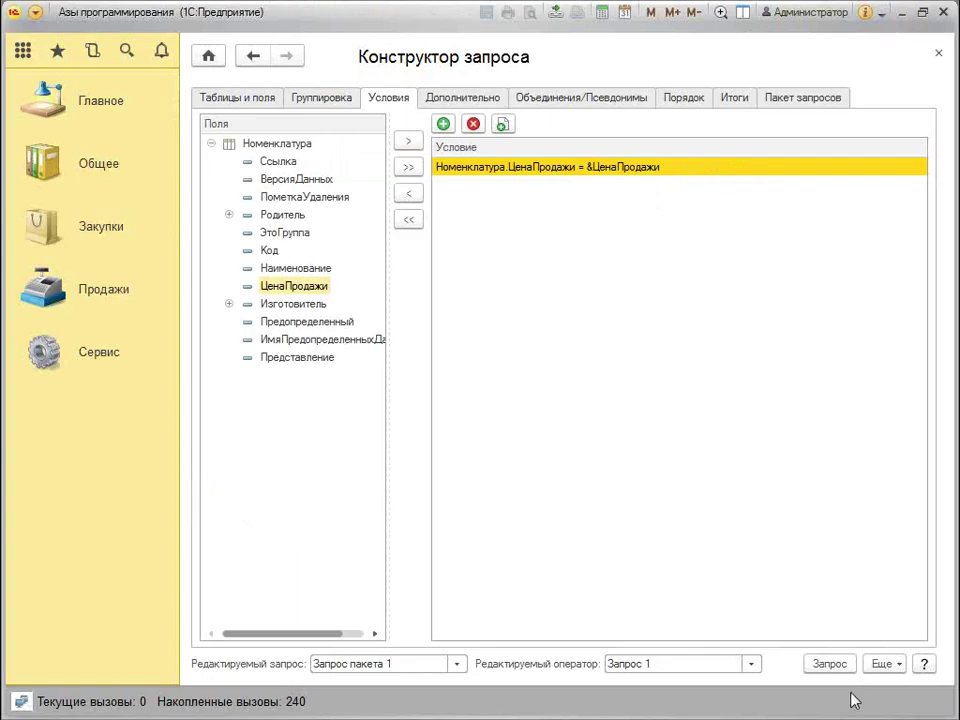
click(884, 664)
click(896, 592)
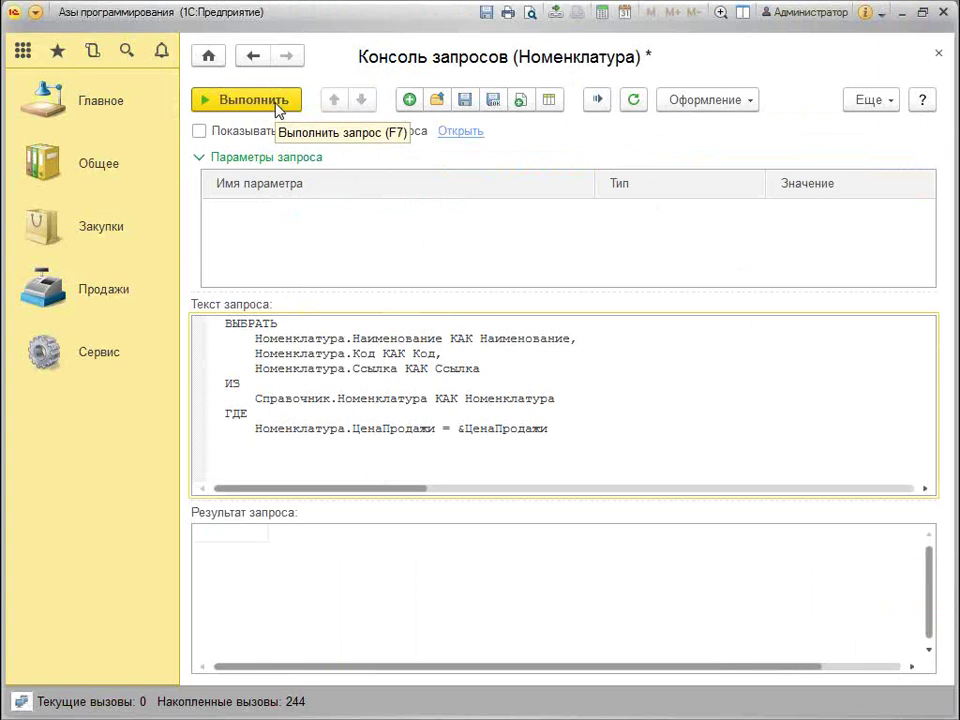
Replace the &ЦенаПродажи parameter in the ГДЕ condition with 0 and execute the query
double_click(508, 429)
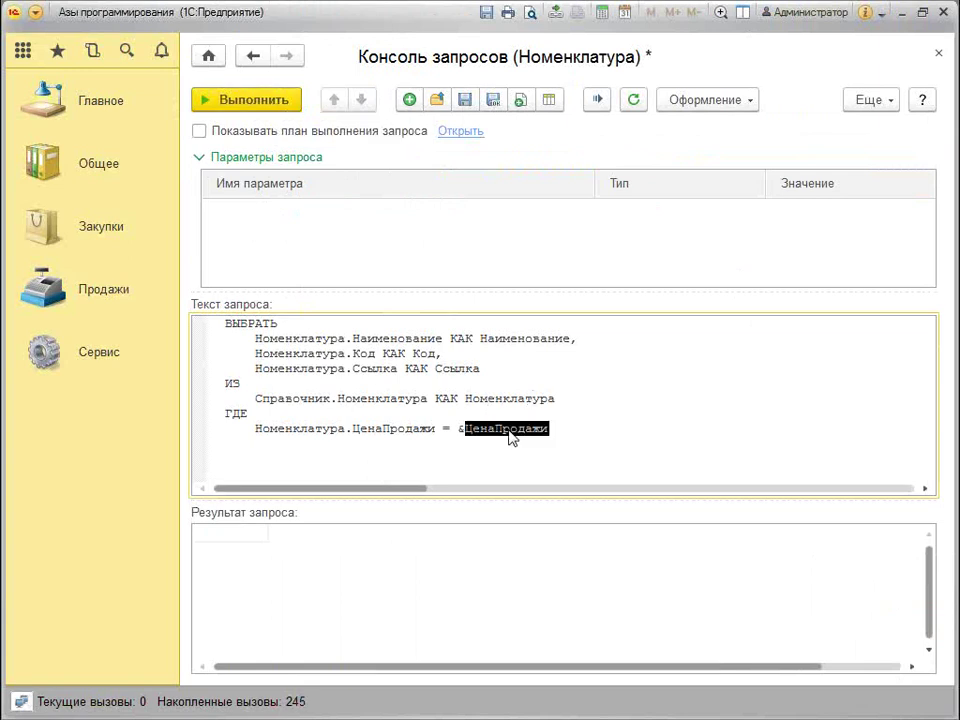
click(501, 428)
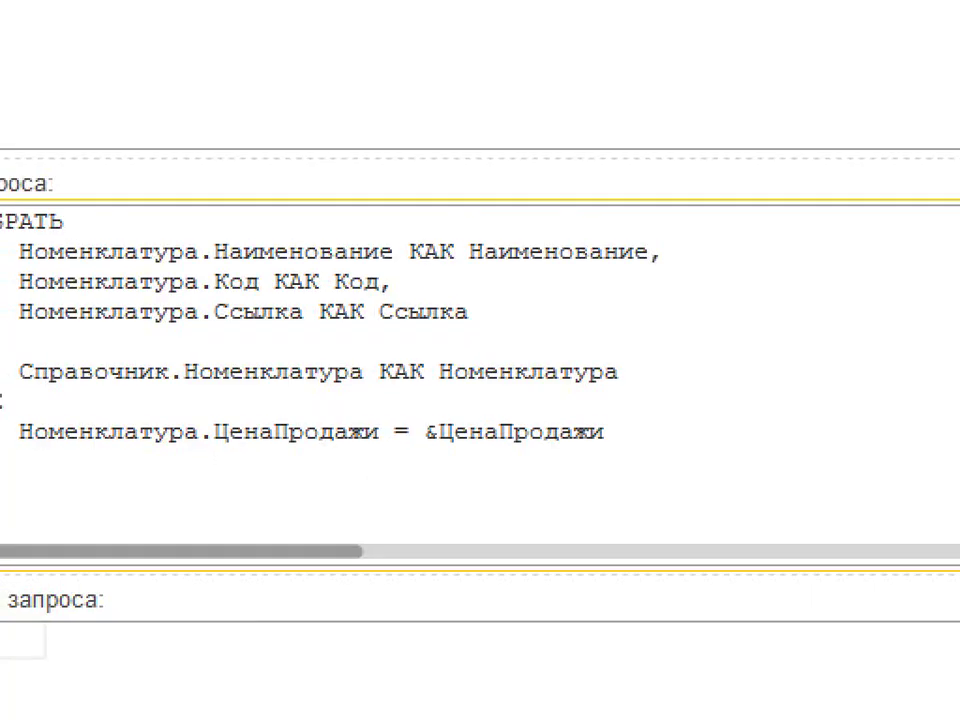
drag(459, 439, 548, 439)
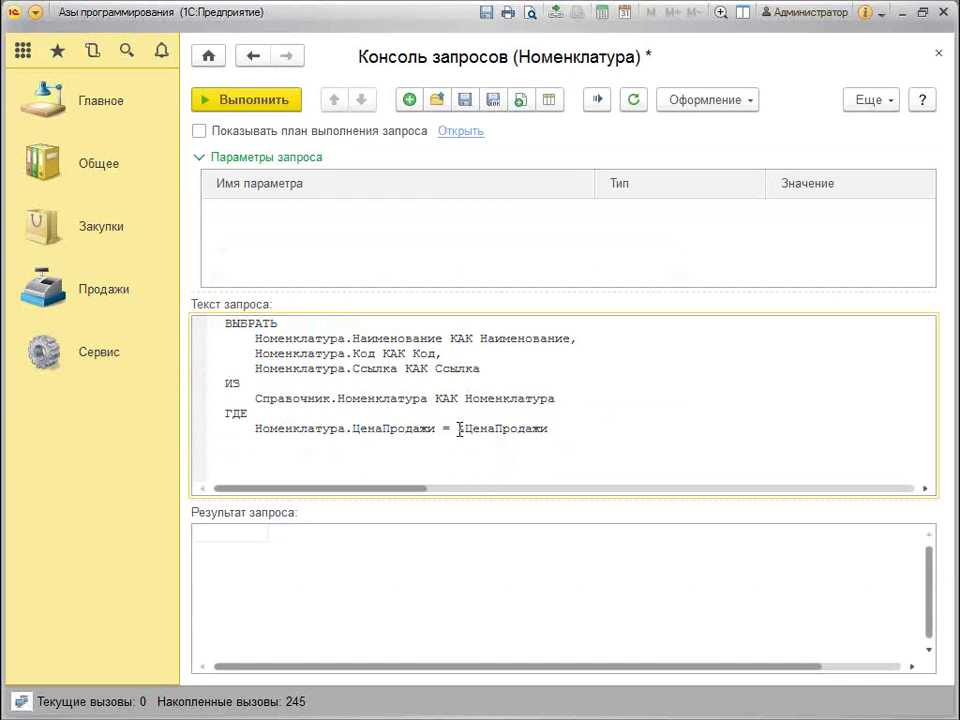
drag(459, 429, 546, 426)
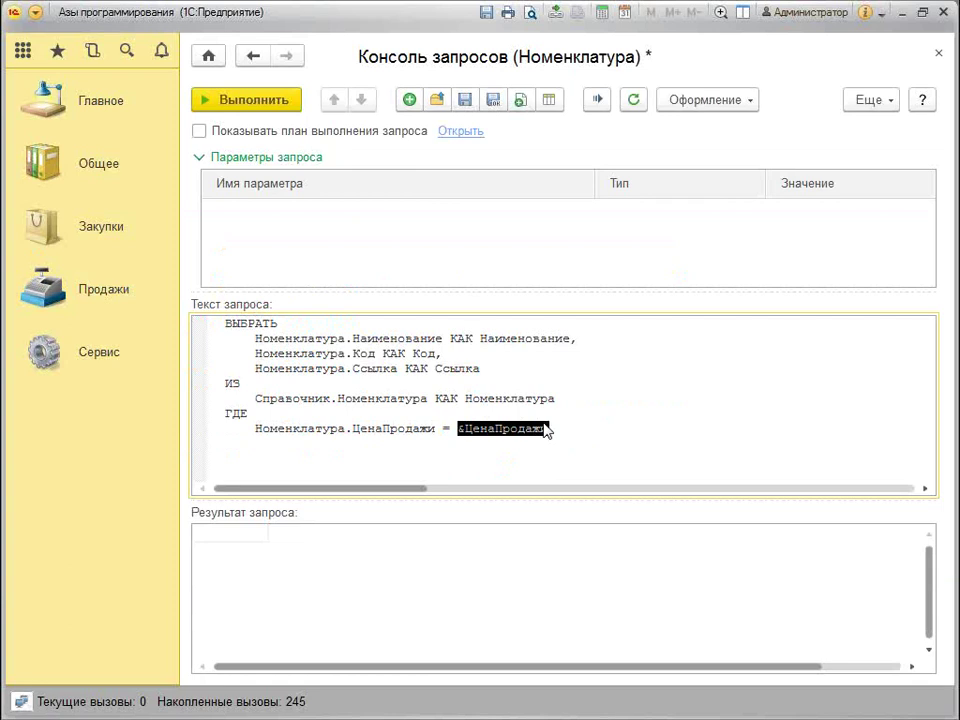
text(0)
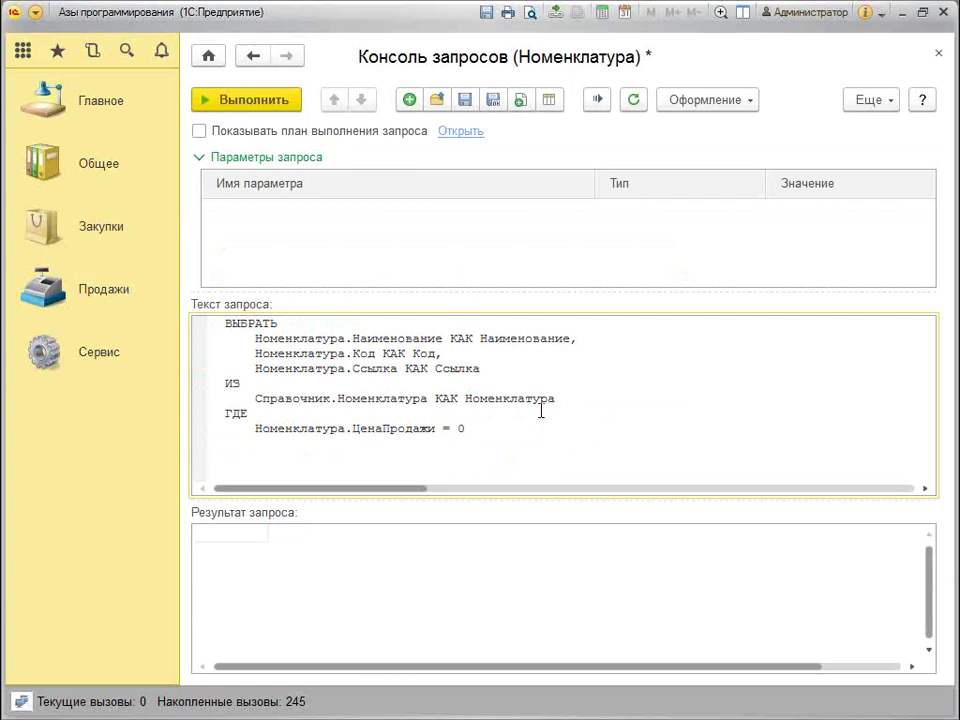
click(285, 103)
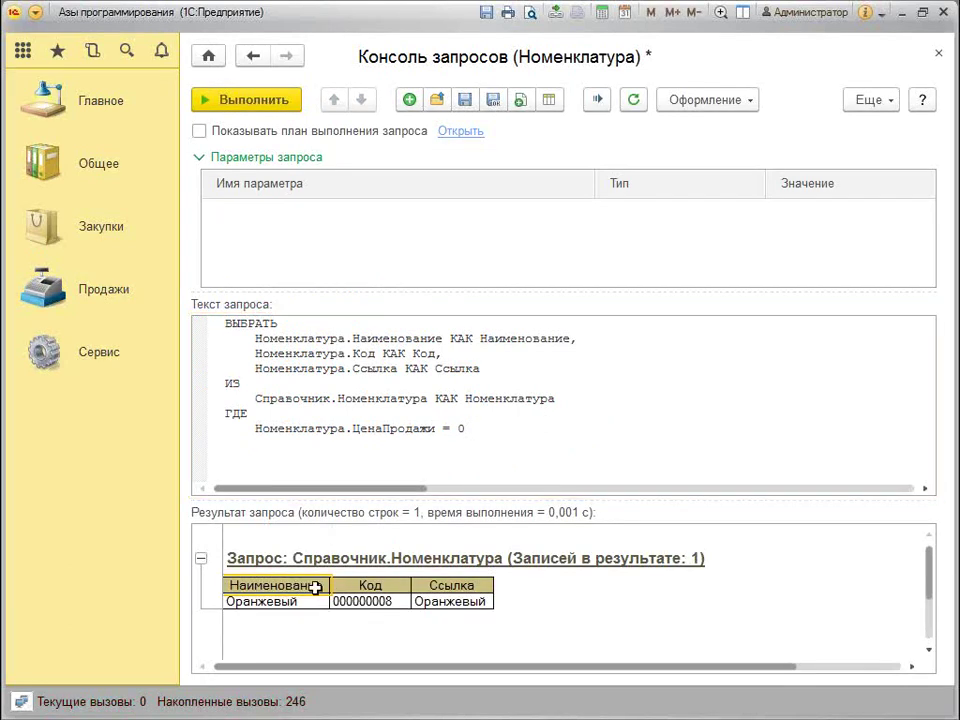
Enlarge the query result, open the Оранжевый item from its Ссылка cell to check Цена продажи, and close the item
ctrl+scroll(317, 583, up, 2)
click(328, 623)
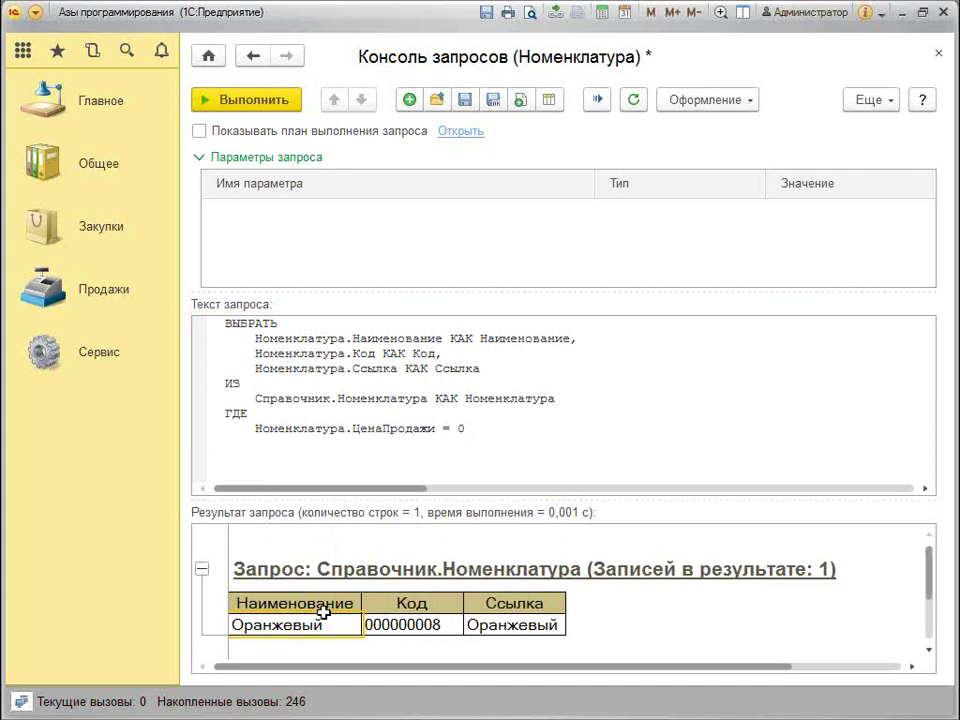
double_click(540, 625)
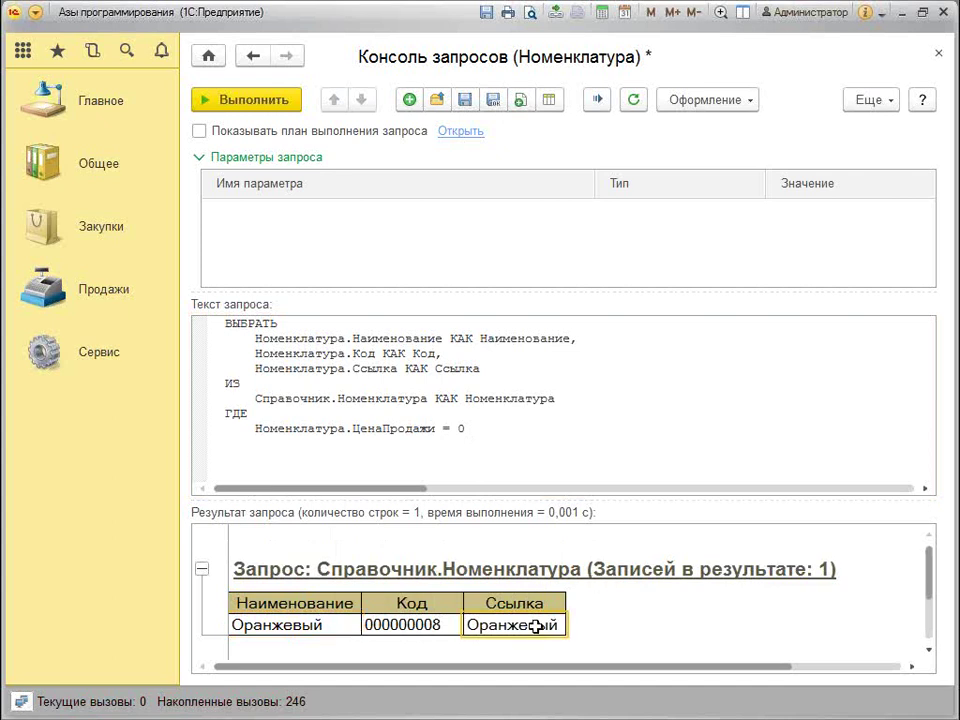
click(648, 509)
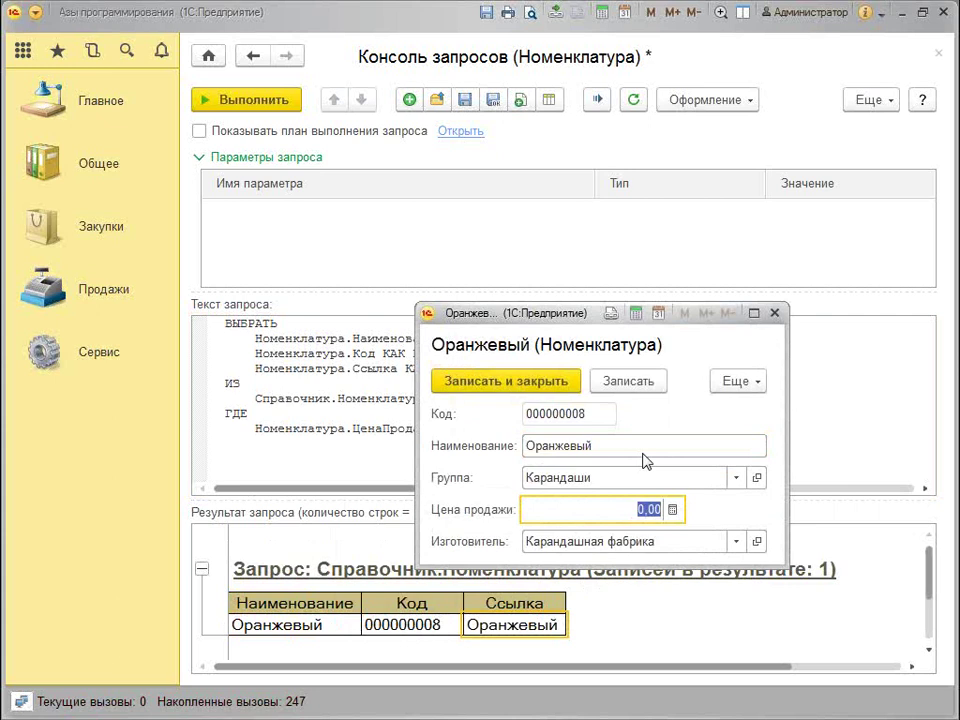
click(774, 312)
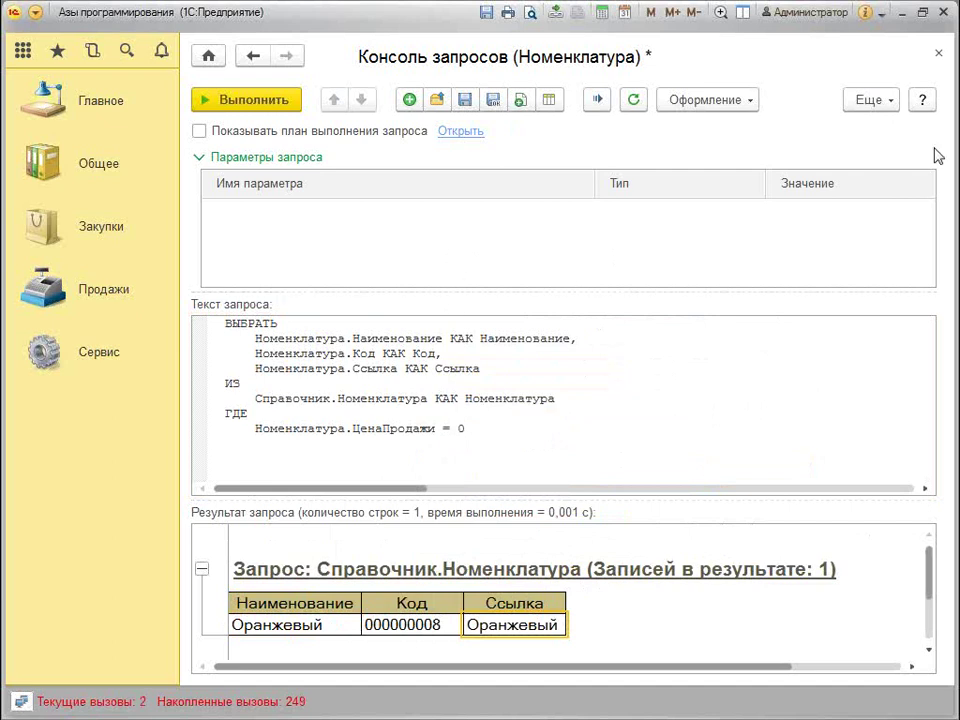
Close the query console without saving the changes and switch to the 1С:ИТС page in the browser
click(938, 53)
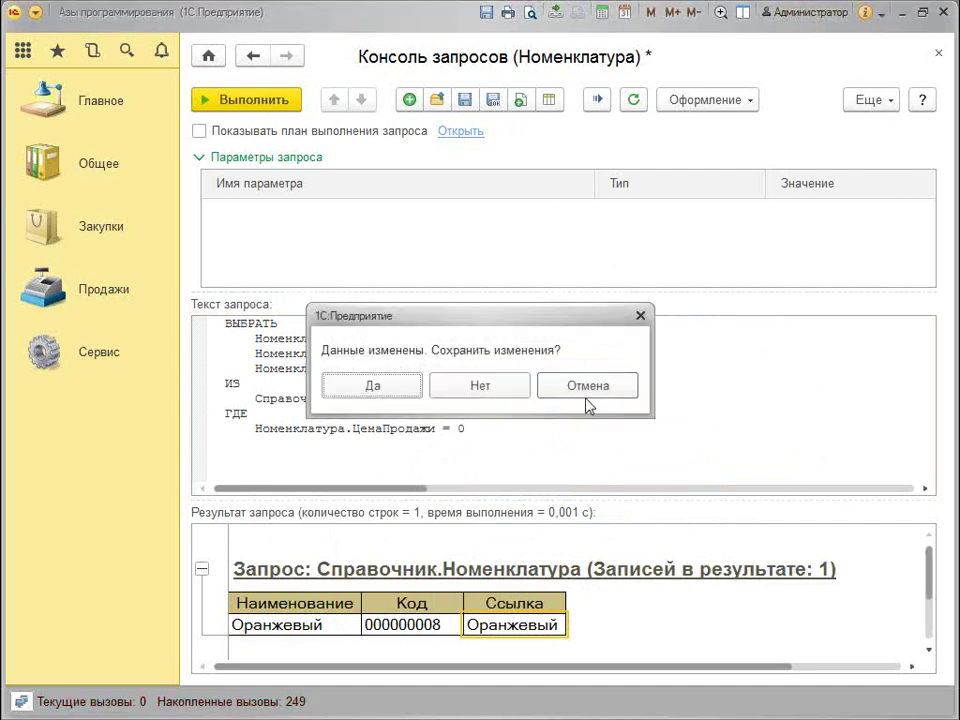
click(489, 387)
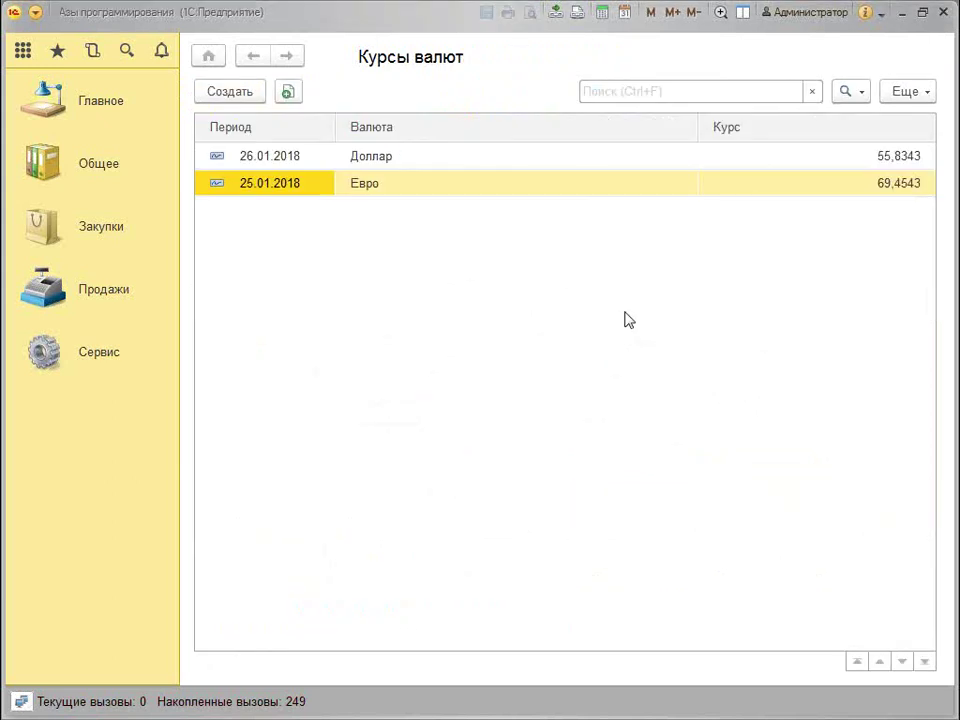
key(alt+Tab)
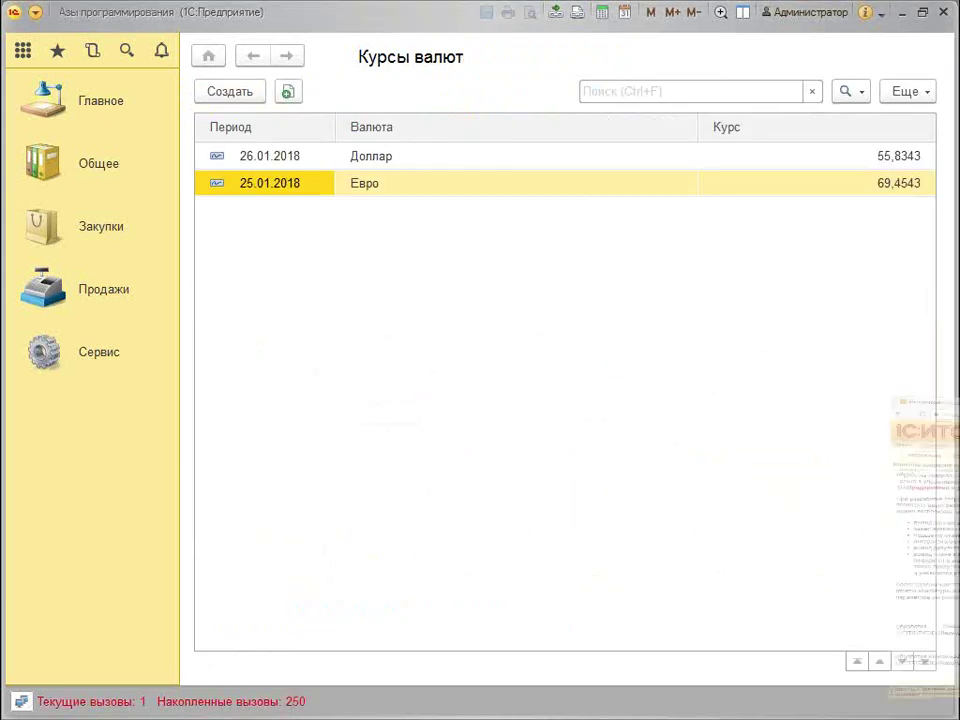
Open the article Выгрузка и загрузка пользователей in the Загрузка, выгрузка section, download its version 8.3 processing, and open the downloaded archive
click(17, 45)
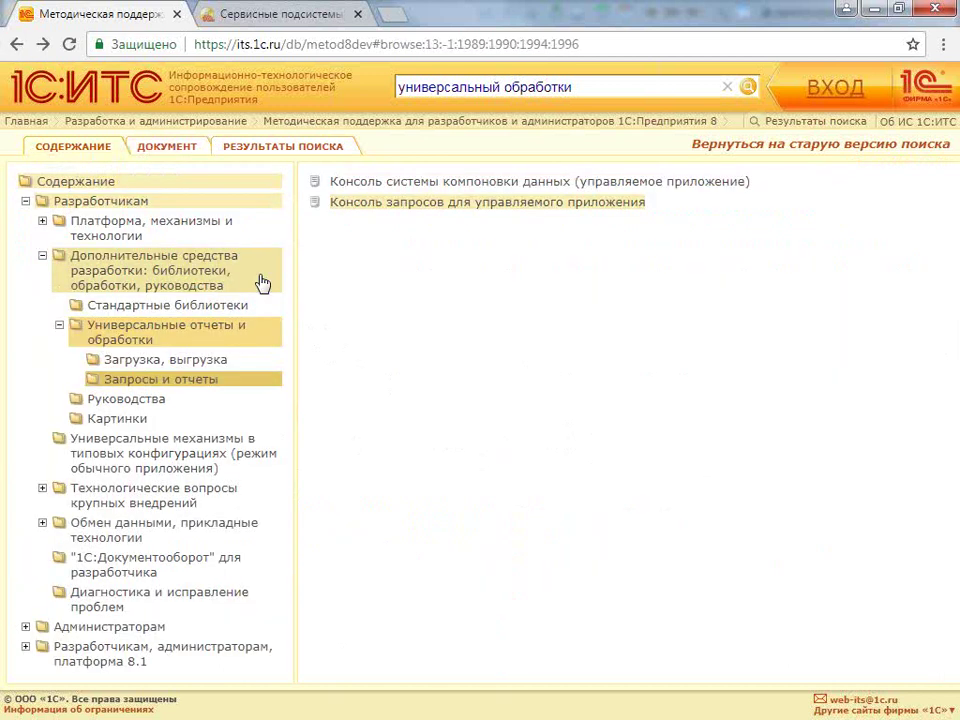
click(189, 306)
click(178, 361)
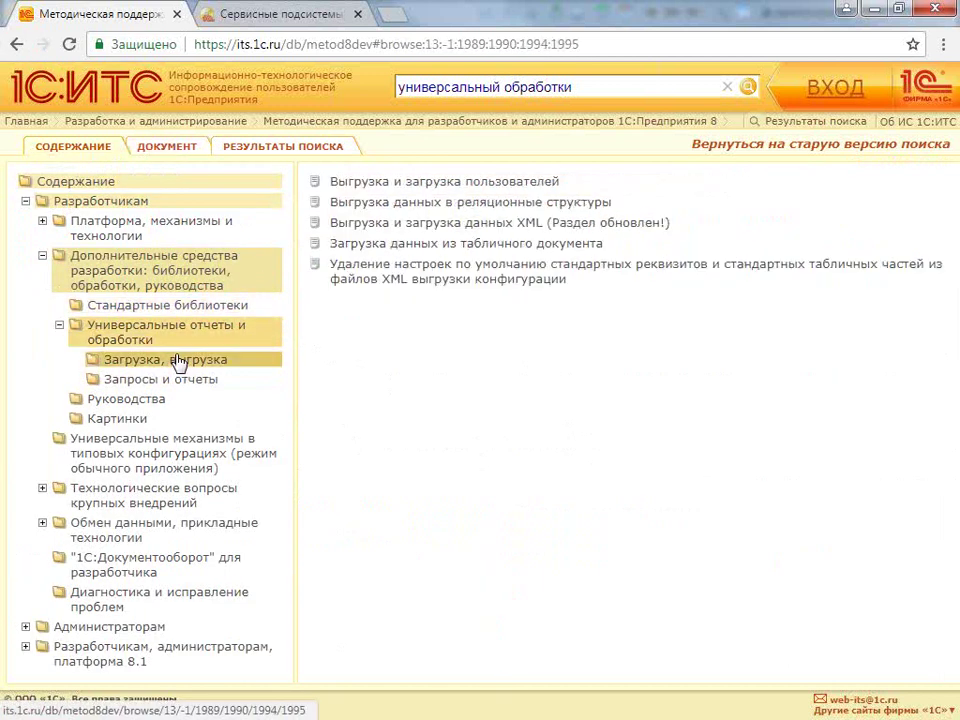
click(476, 184)
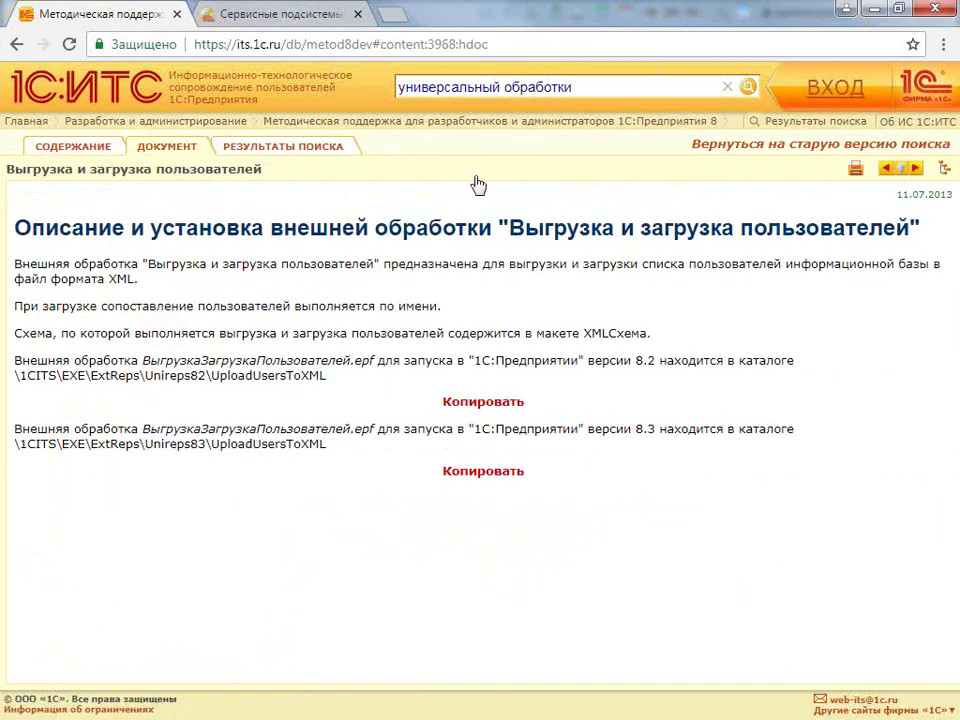
click(490, 470)
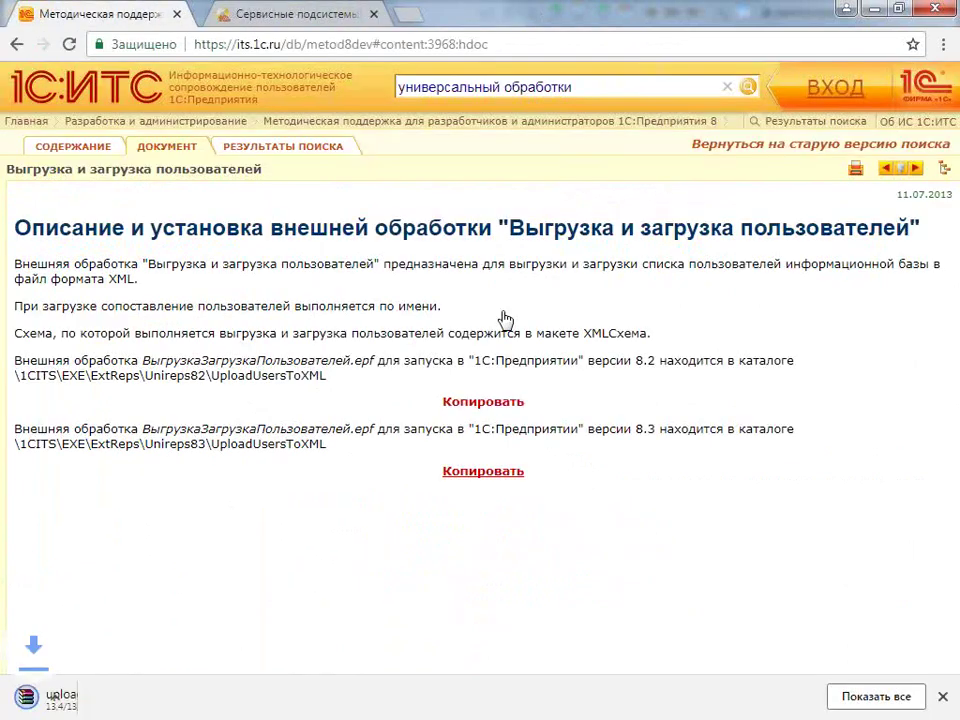
click(82, 706)
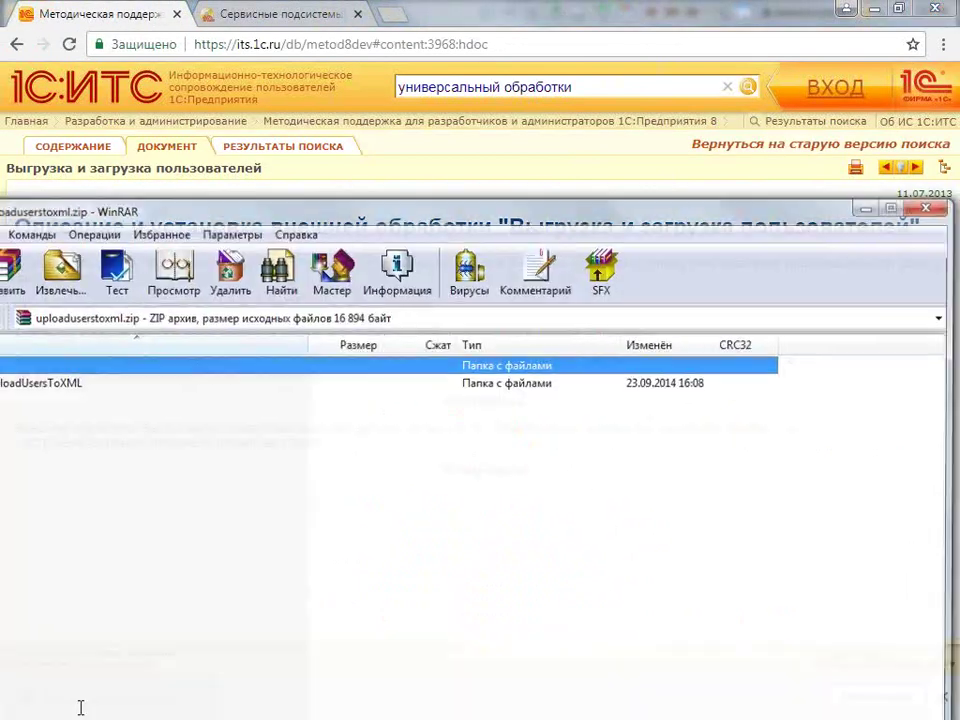
Extract ВыгрузкаЗагрузкаПользователей.epf from the archive's UploadUsersToXML folder onto the desktop and close the archive
click(874, 8)
click(900, 13)
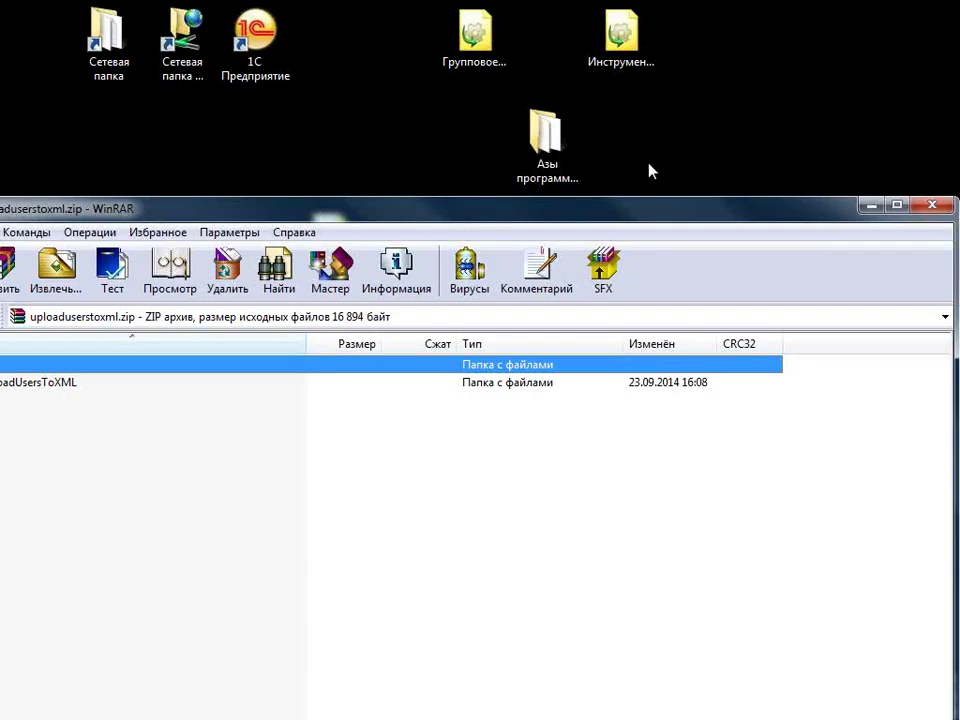
drag(497, 197, 729, 208)
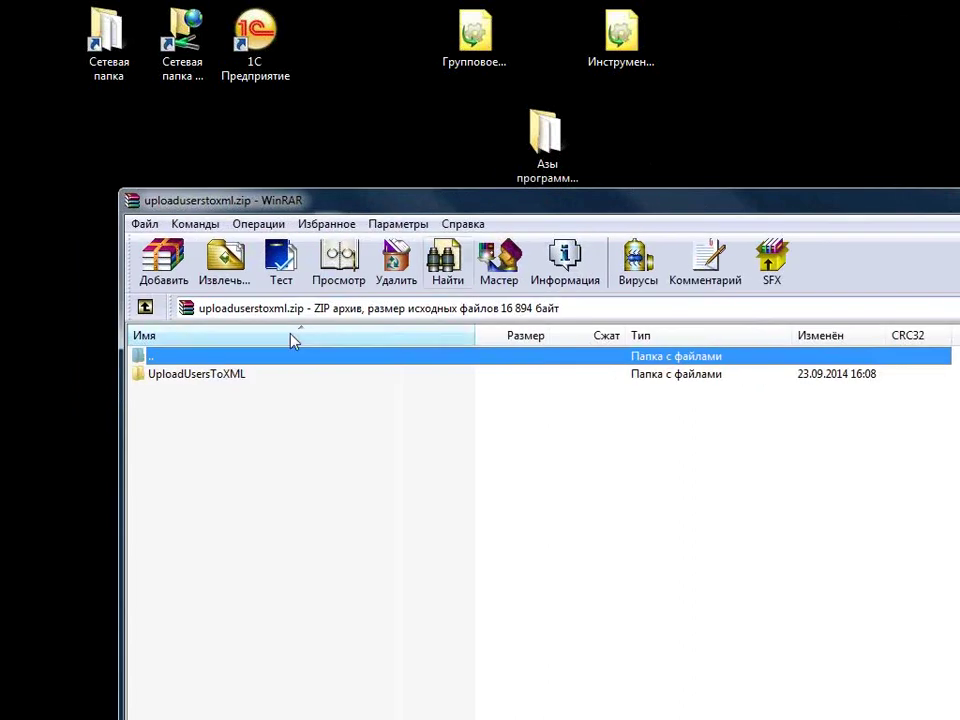
double_click(214, 373)
click(212, 376)
drag(212, 376, 695, 45)
drag(881, 208, 541, 240)
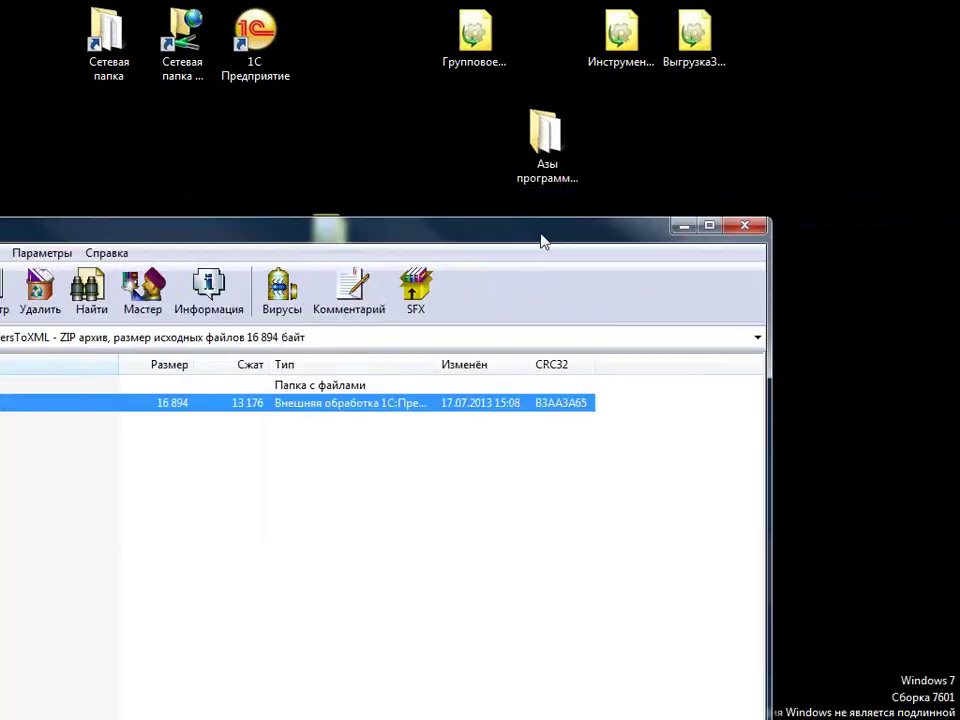
click(744, 227)
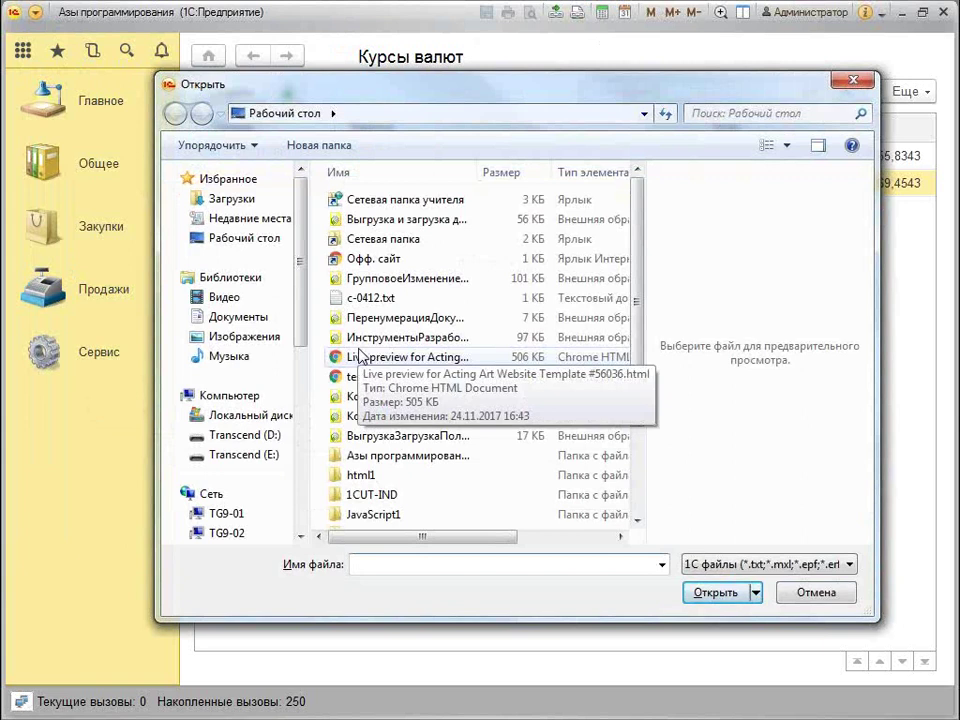
Browse the Рабочий стол folder in 1С:Предприятие's file opening dialog for an external processing file
drag(436, 98, 429, 139)
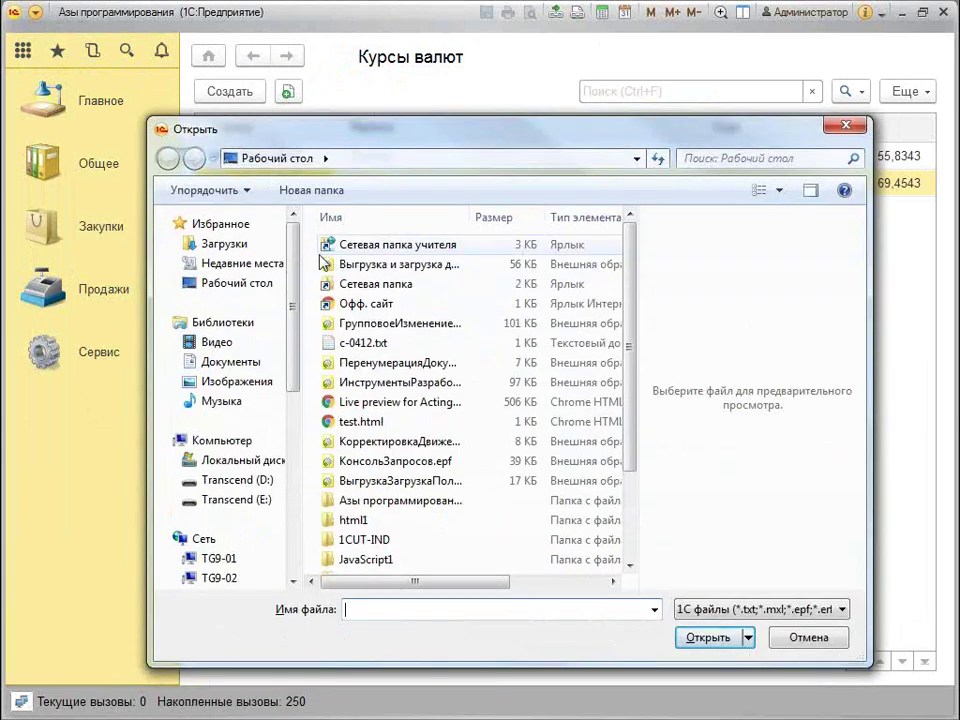
click(234, 286)
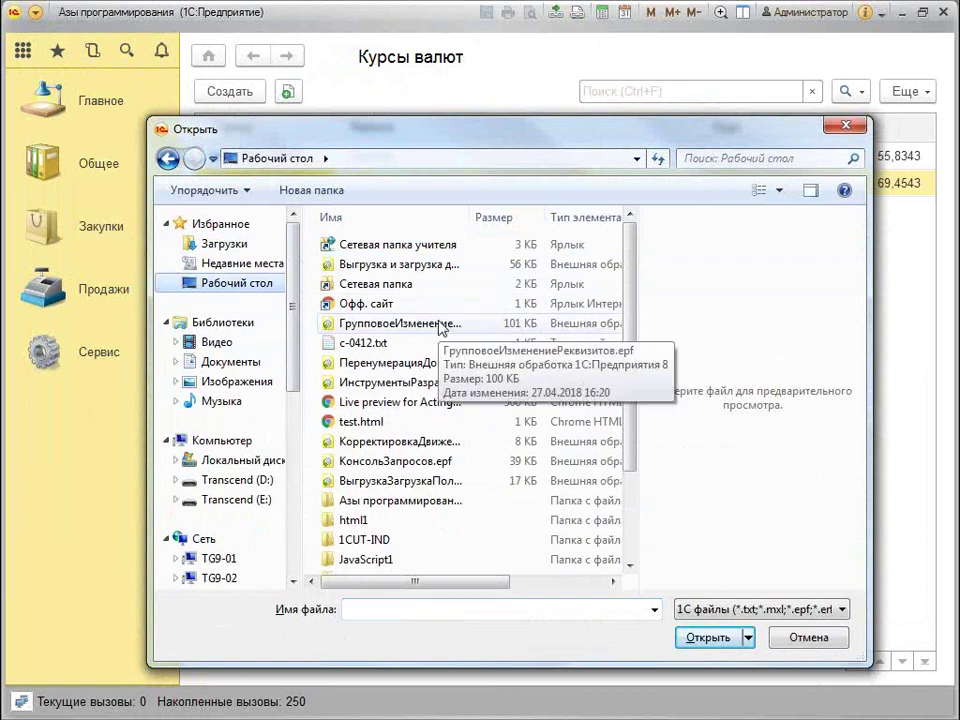
Open the external processing for exporting and importing users and set its export file to IBUsers.xml on the desktop
double_click(398, 481)
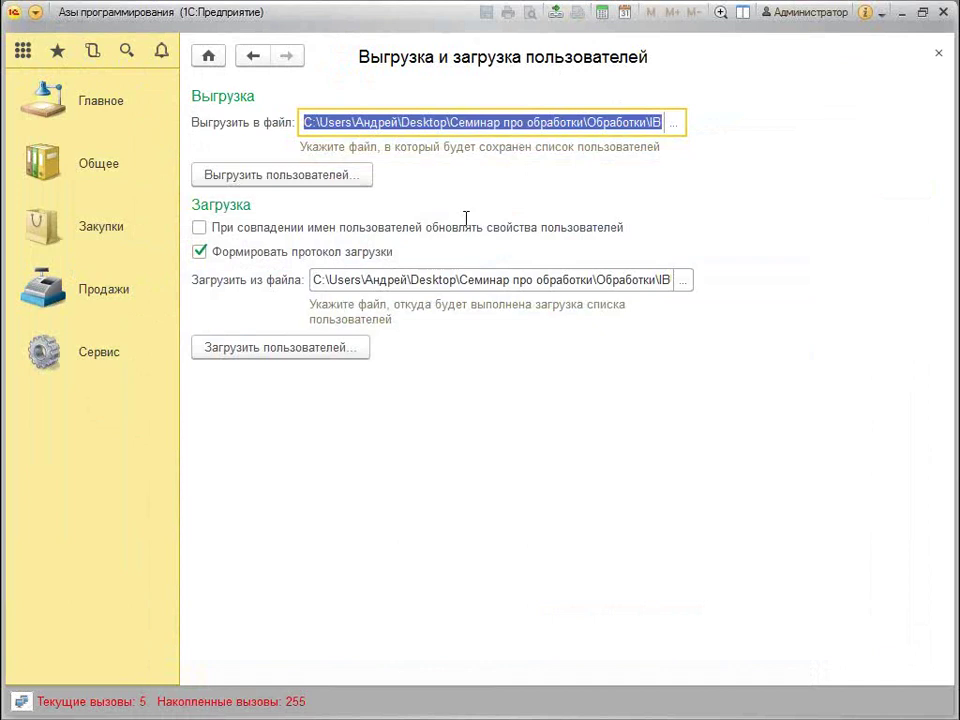
click(540, 122)
drag(583, 127, 503, 122)
click(484, 122)
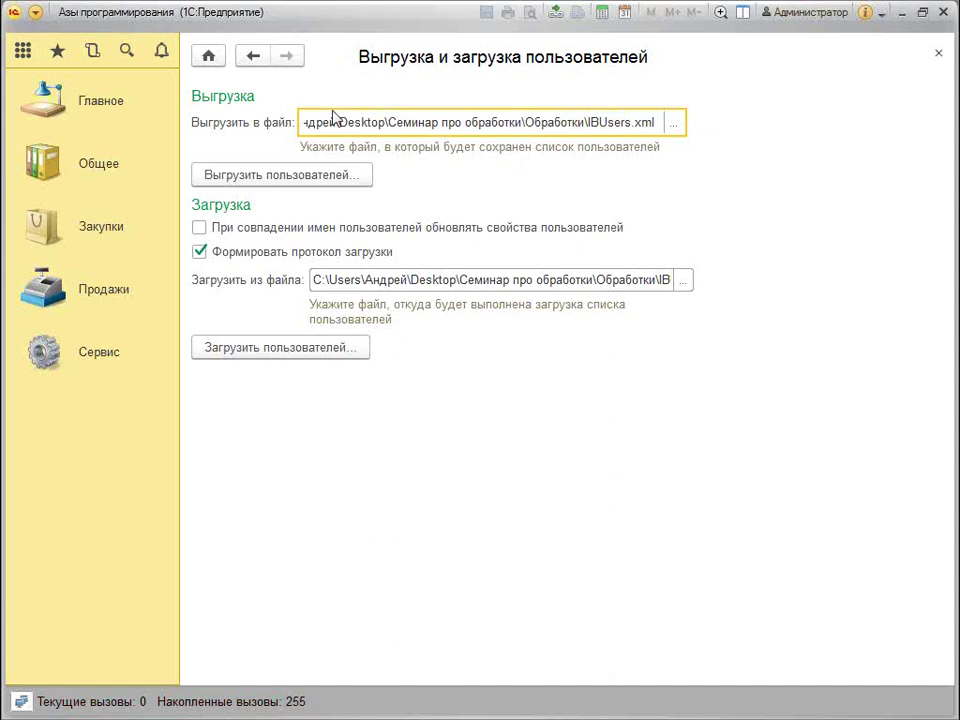
click(507, 118)
click(671, 123)
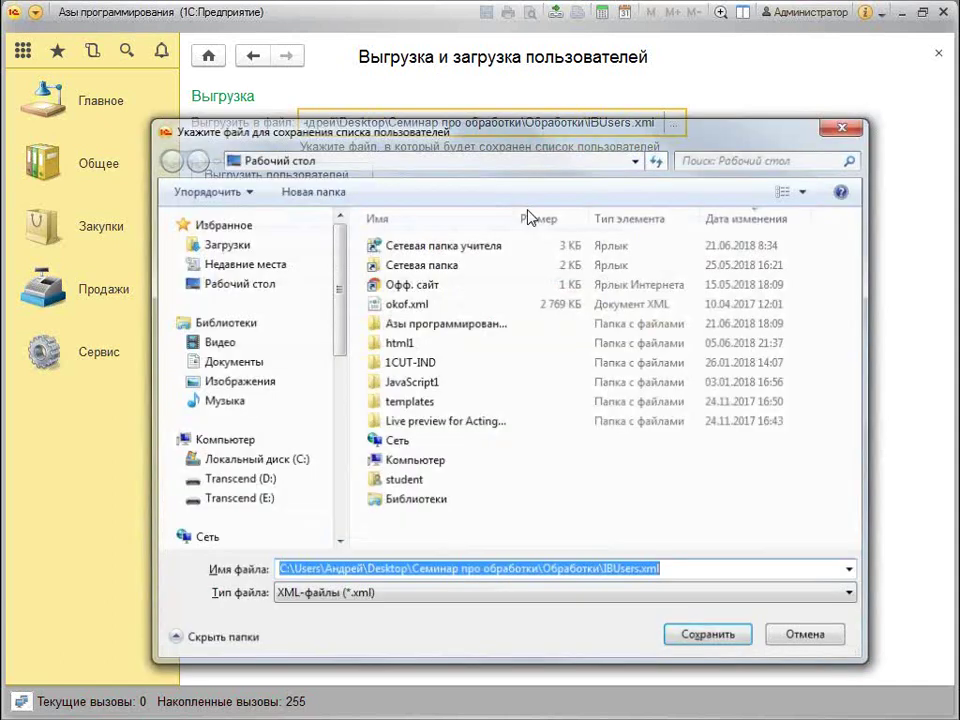
click(240, 283)
click(690, 640)
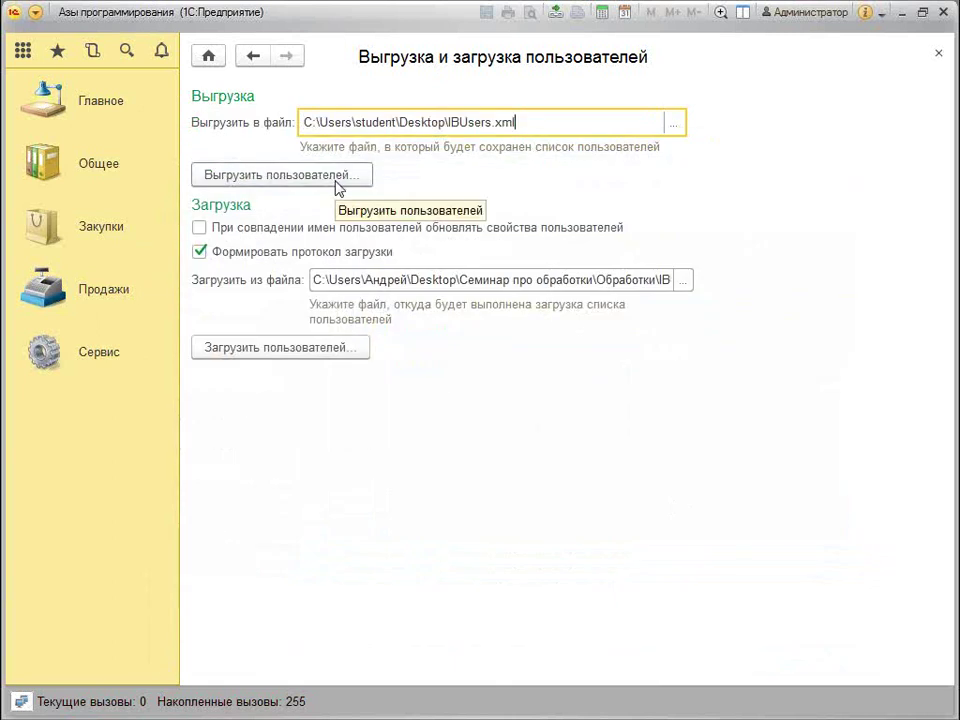
Export the infobase users to the specified IBUsers.xml file
click(337, 183)
click(488, 388)
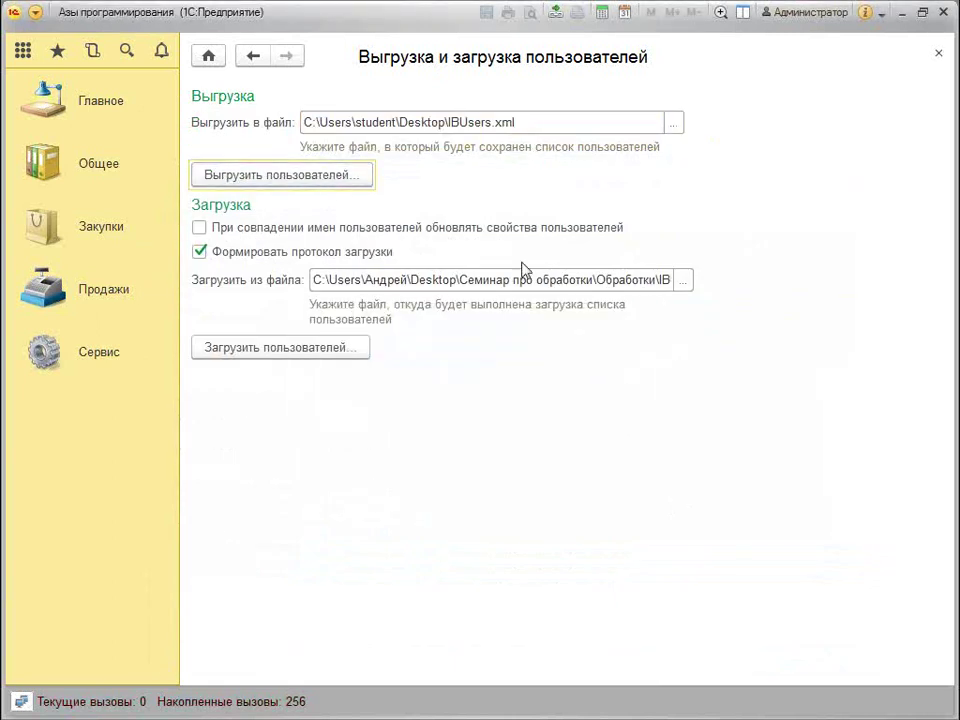
click(555, 118)
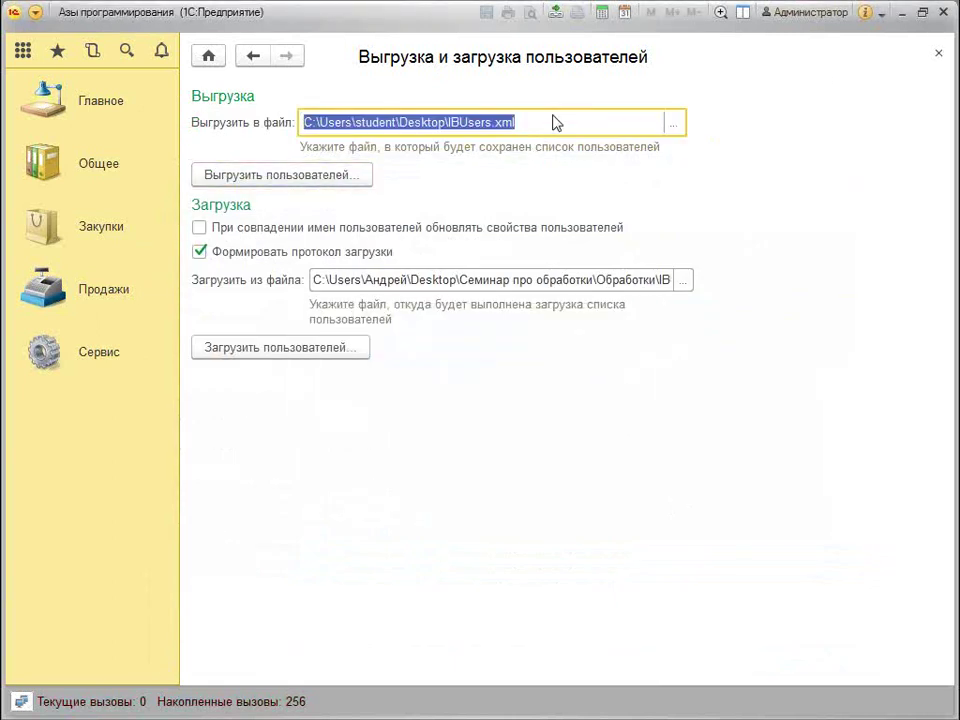
Switch to Notepad++ with the exported IBUsers.xml from the desktop and review its user entry
click(899, 12)
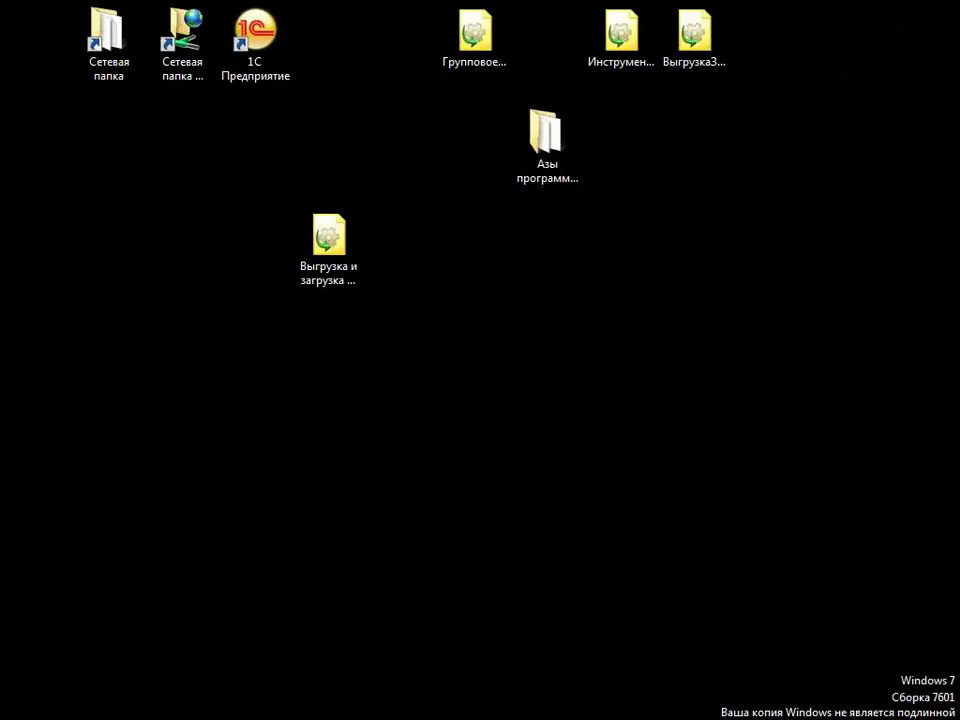
click(694, 35)
key(alt+Tab)
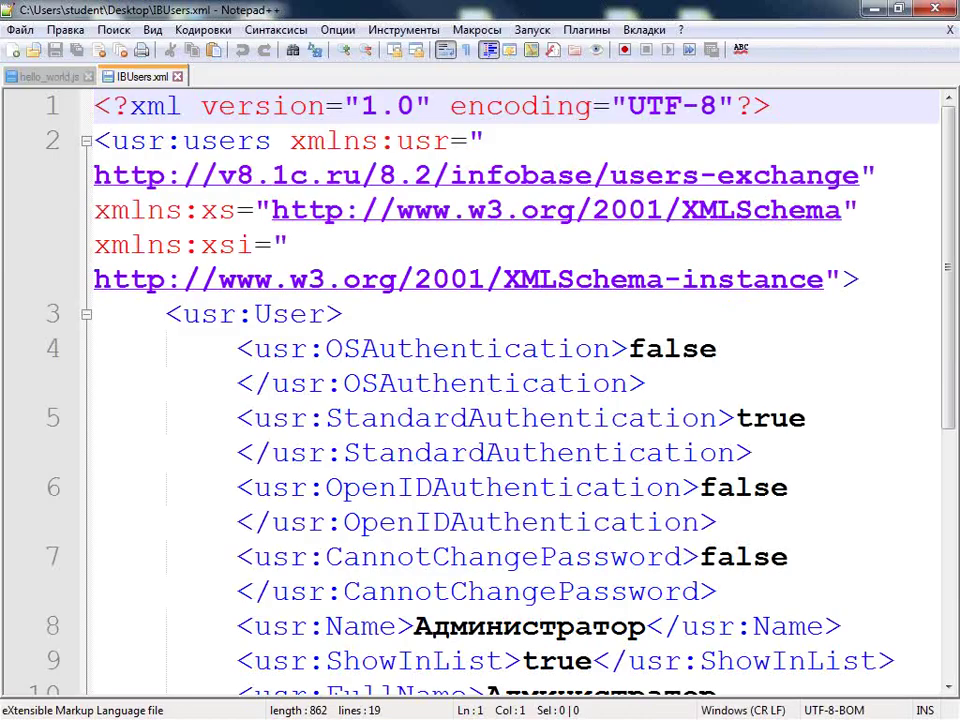
key(alt+Tab)
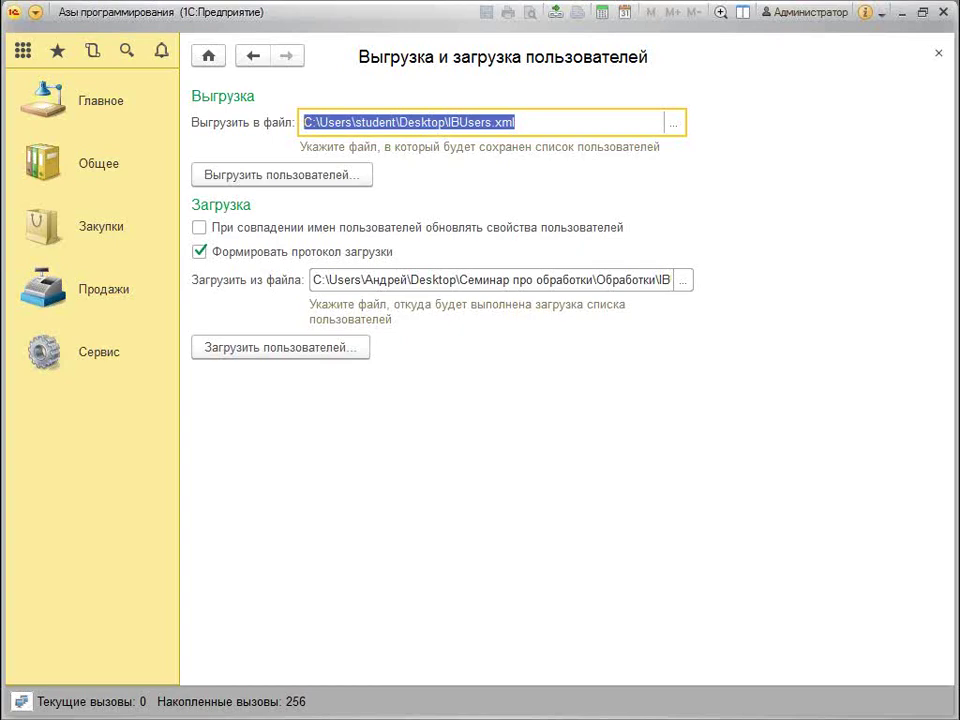
key(alt+Tab)
click(406, 327)
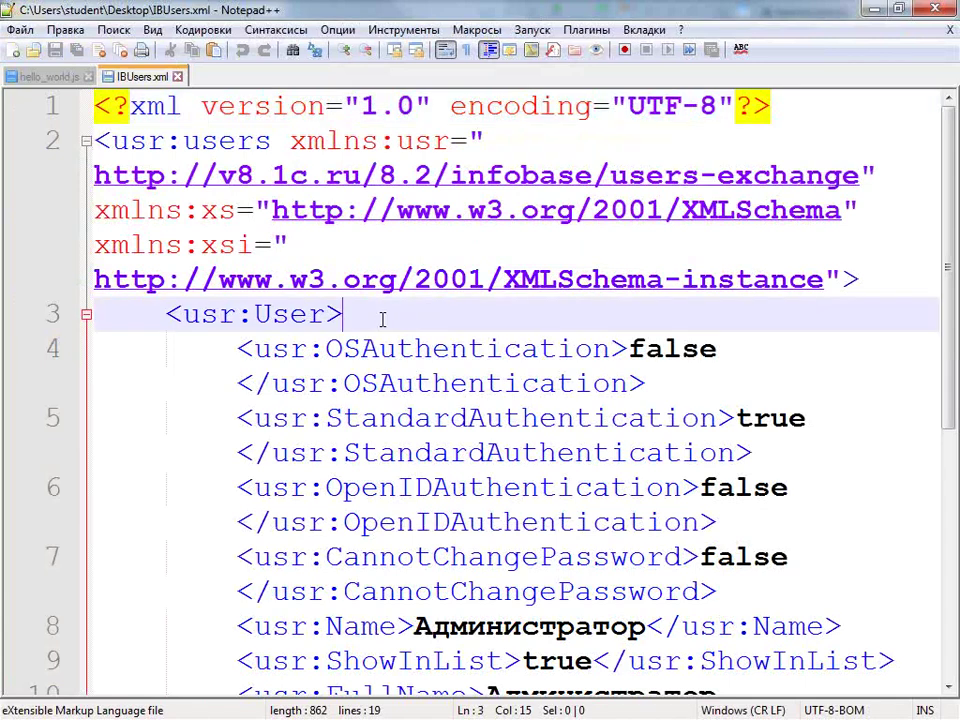
scroll(388, 318, down, 4)
scroll(385, 318, up, 4)
Duplicate the whole usr:User block, inserting the copy just before the closing usr:users tag
drag(112, 314, 104, 655)
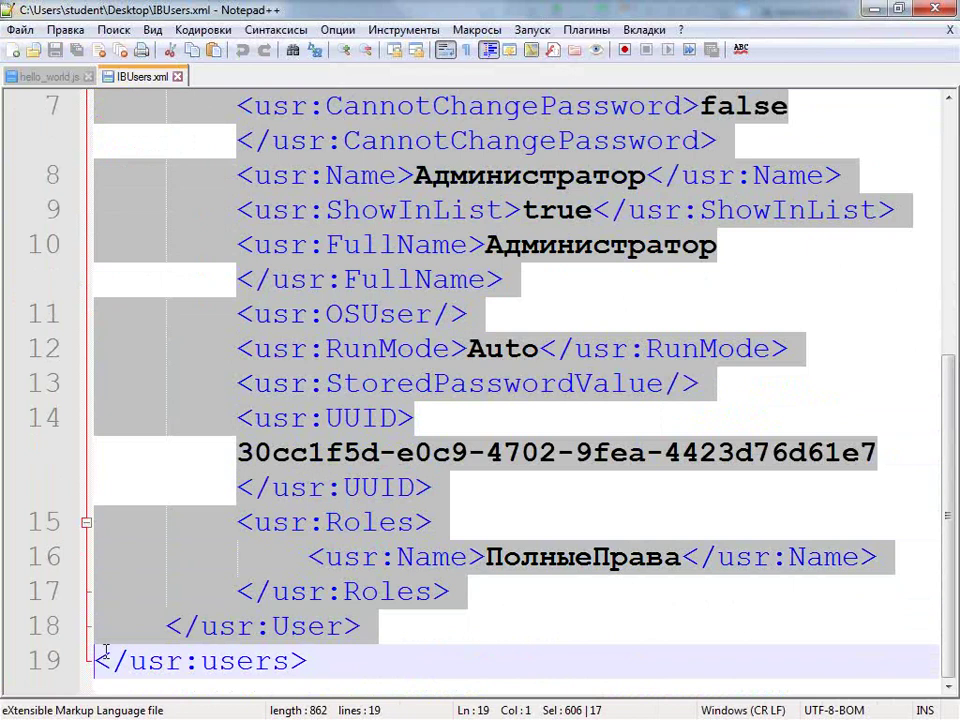
click(101, 660)
key(ctrl+v)
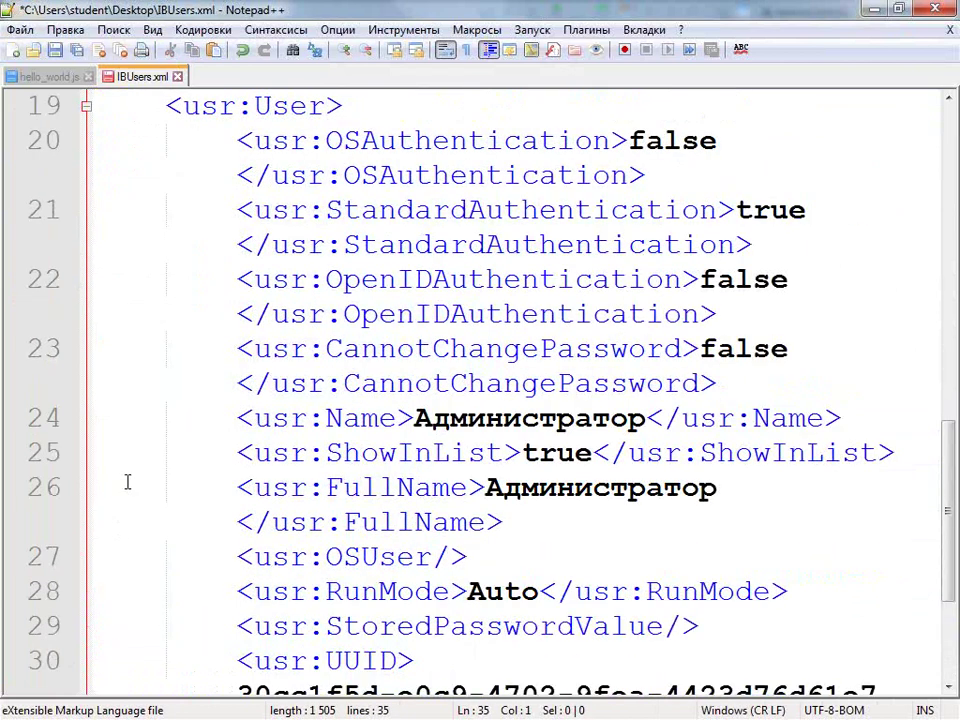
scroll(128, 483, up, 8)
scroll(128, 483, down, 7)
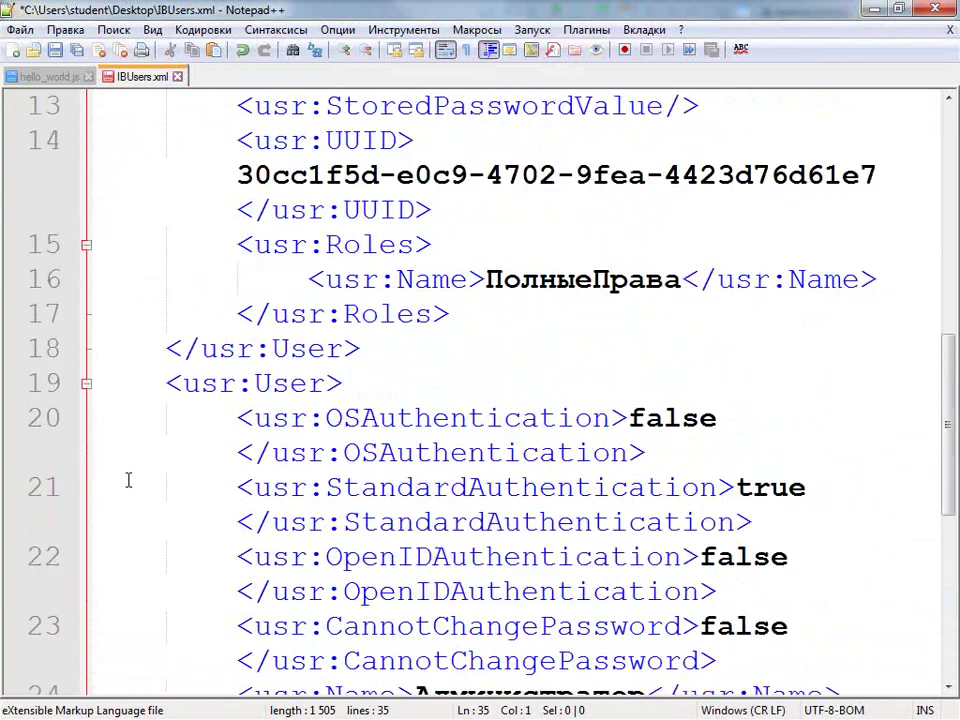
scroll(167, 412, down, 3)
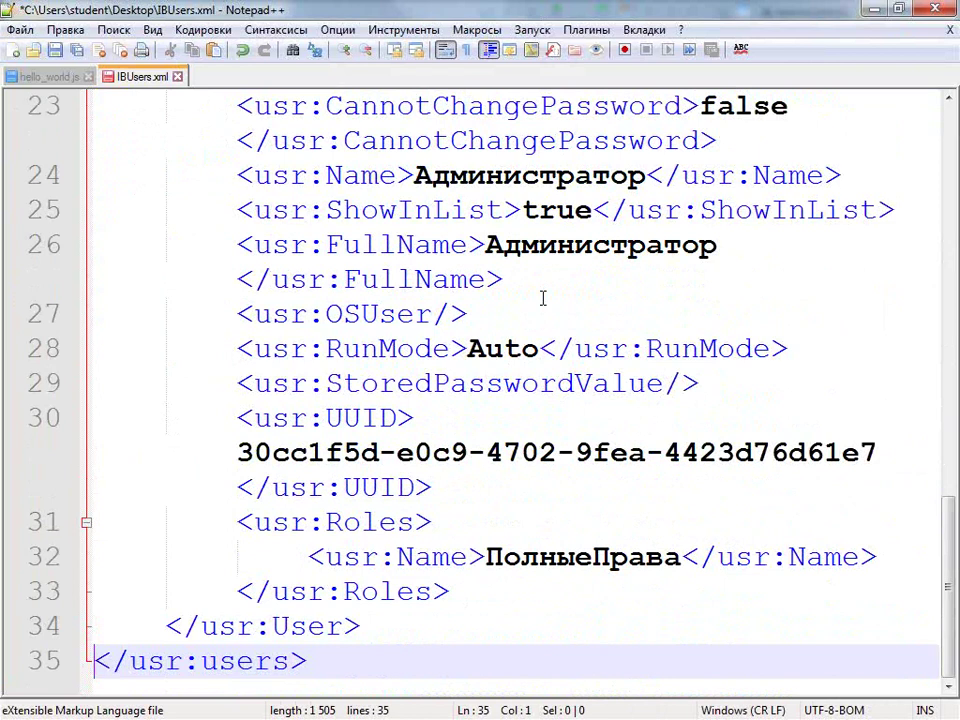
Set the usr:Name value in the duplicated user block to "Другой администратор"
click(487, 245)
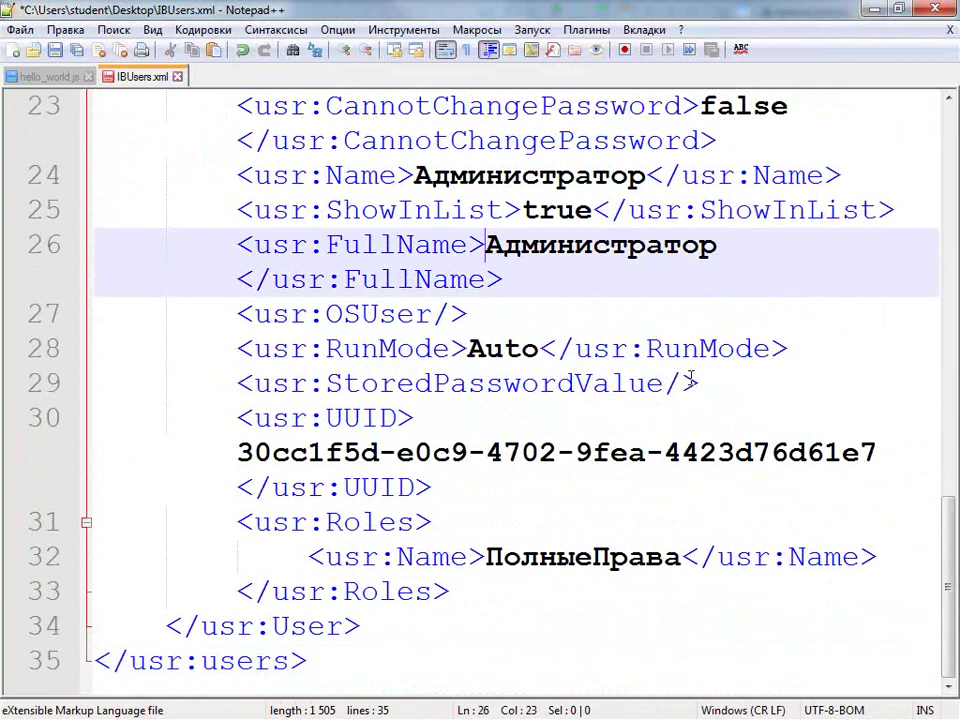
key(Up)
key(Up)
key(Left)
key(Left)
key(Left)
key(Left)
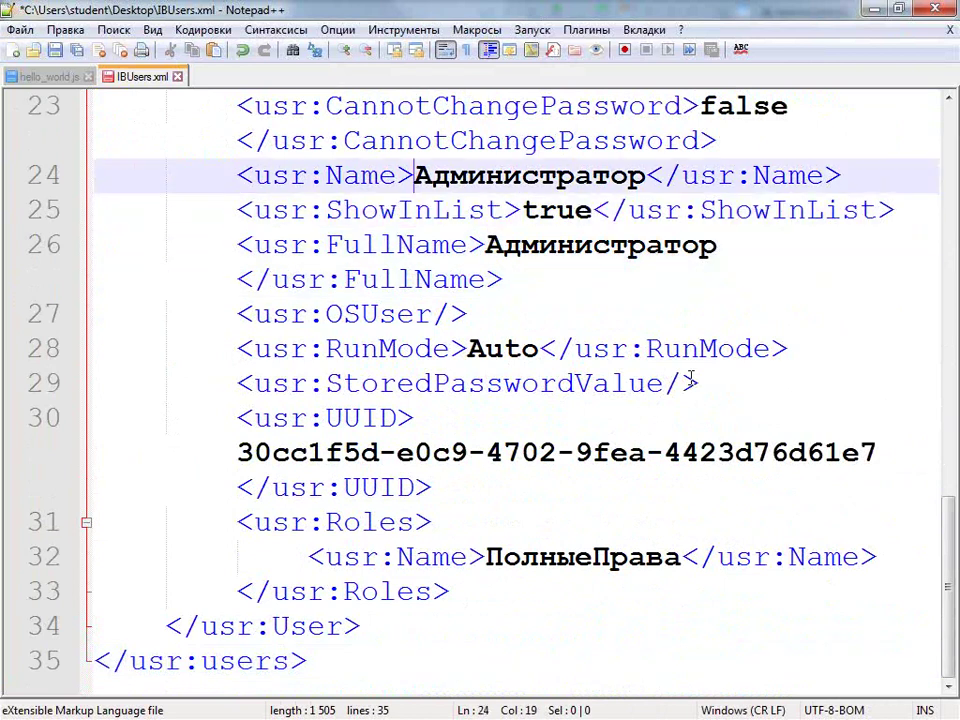
text(Lh)
key(BackSpace)
key(BackSpace)
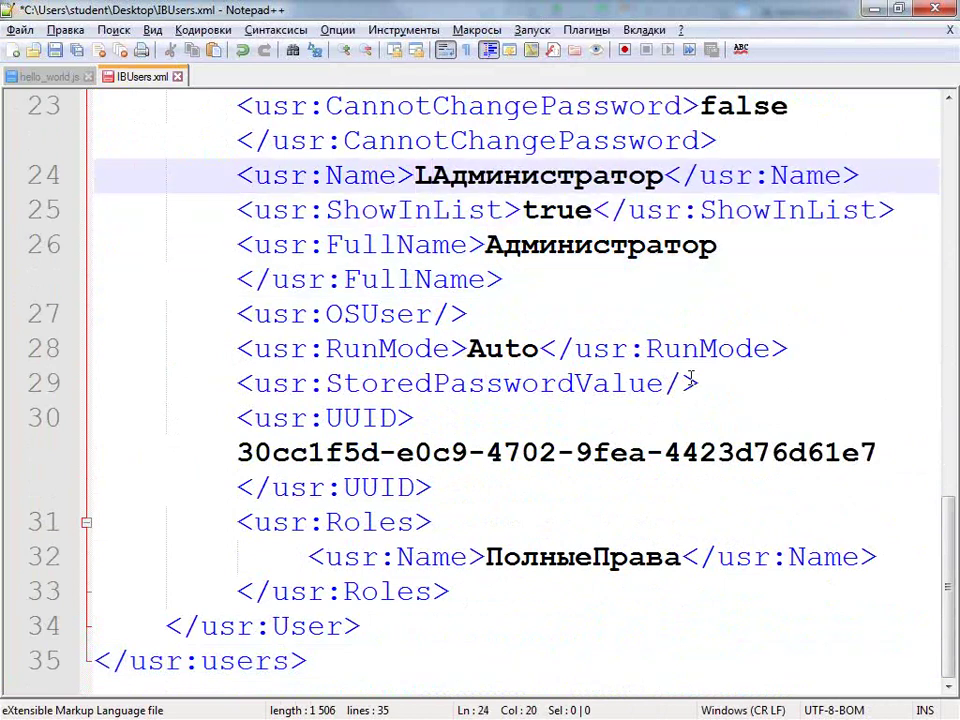
text(Другой)
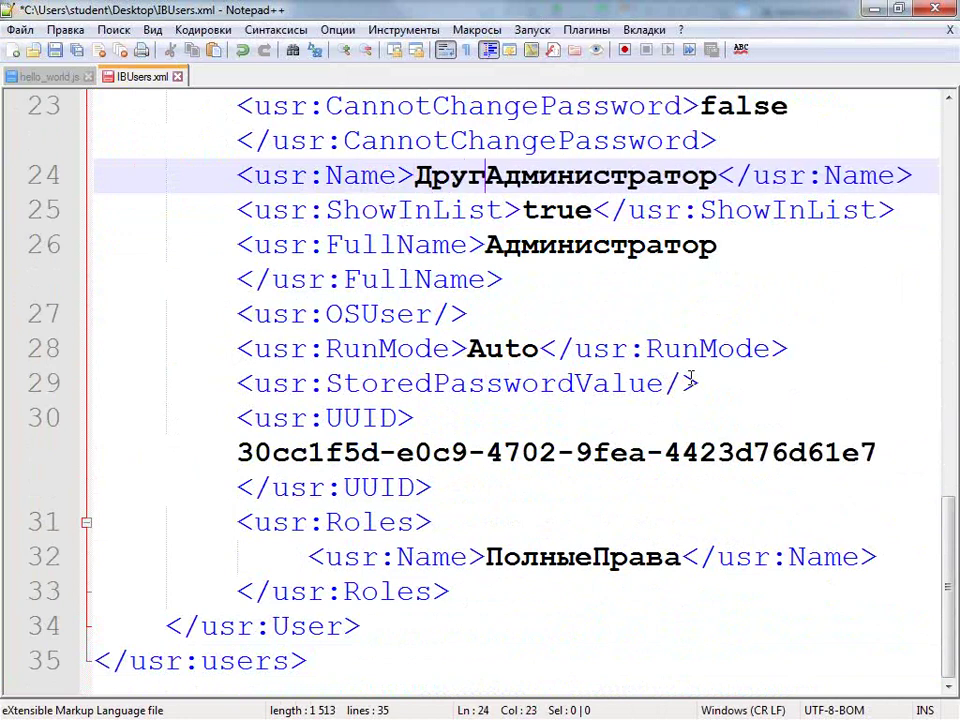
key(Delete)
text(а)
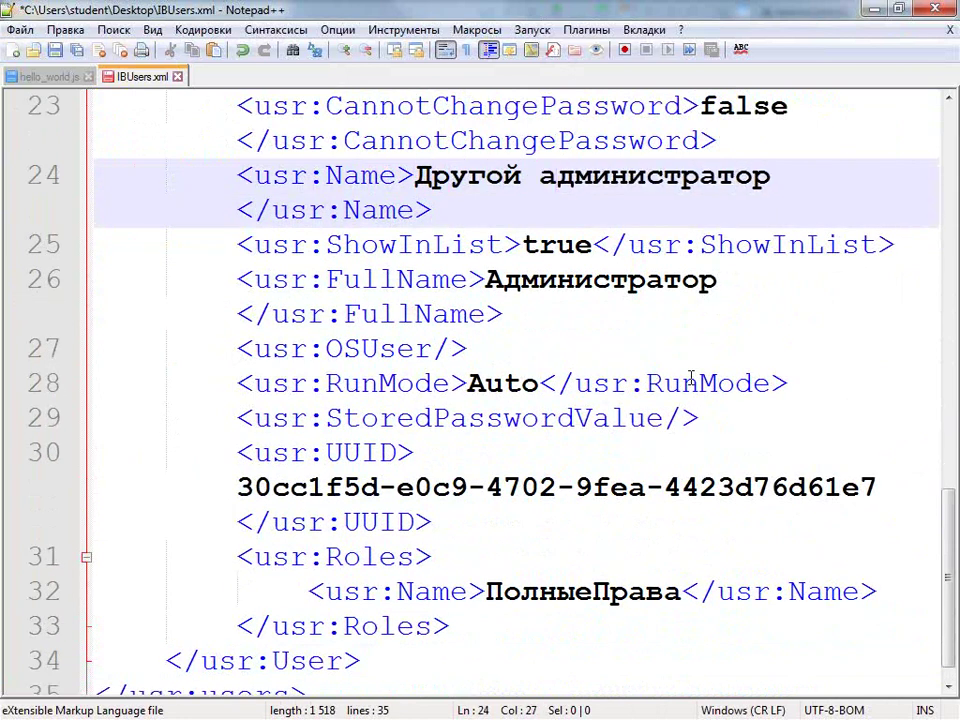
Copy the new user name "Другой администратор" into the duplicated block's usr:FullName value
drag(414, 176, 789, 182)
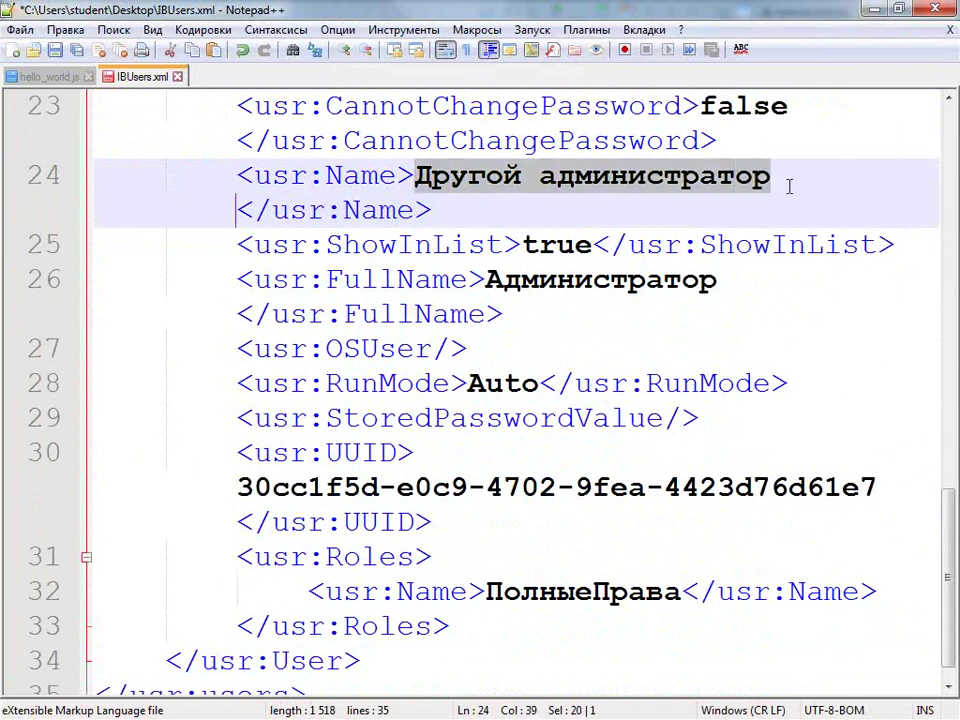
key(ctrl+c)
double_click(514, 285)
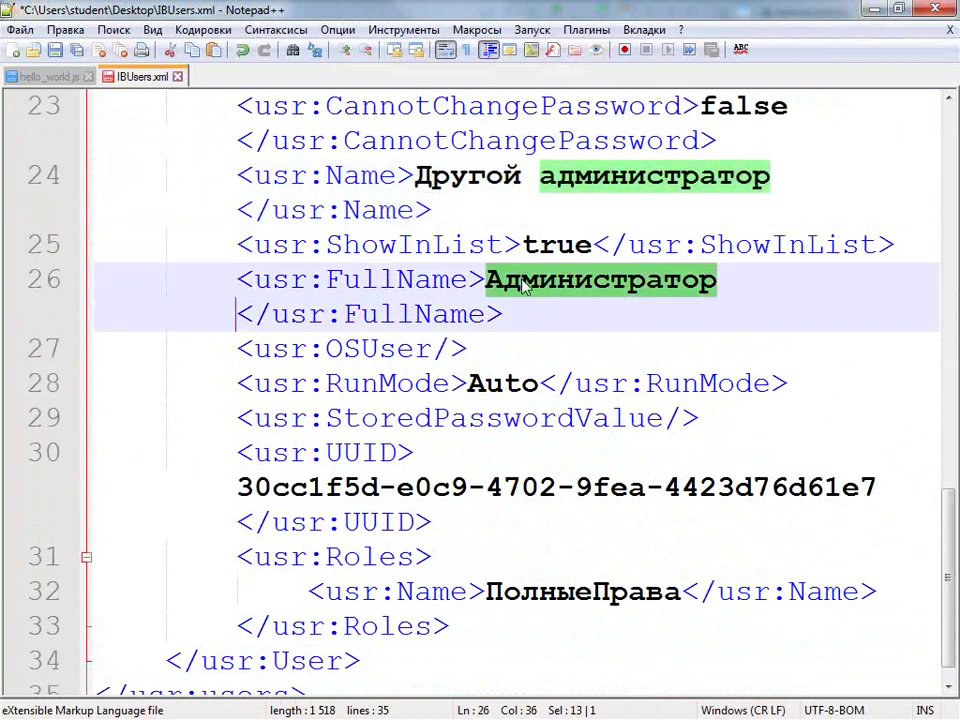
key(ctrl+v)
Change the last digit of the duplicated user's UUID to 8 and save the XML file
drag(870, 486, 865, 487)
text(8)
key(ctrl+s)
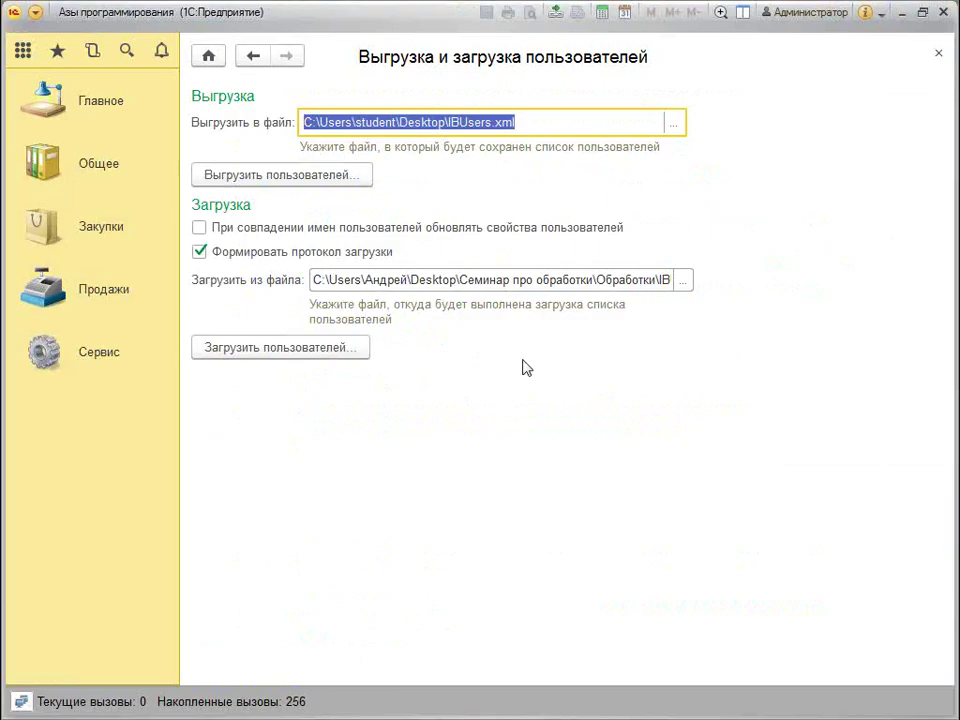
Return to 1C:Enterprise, choose the desktop's IBUsers.xml as the import file, load the users and dismiss the log file offer
click(683, 280)
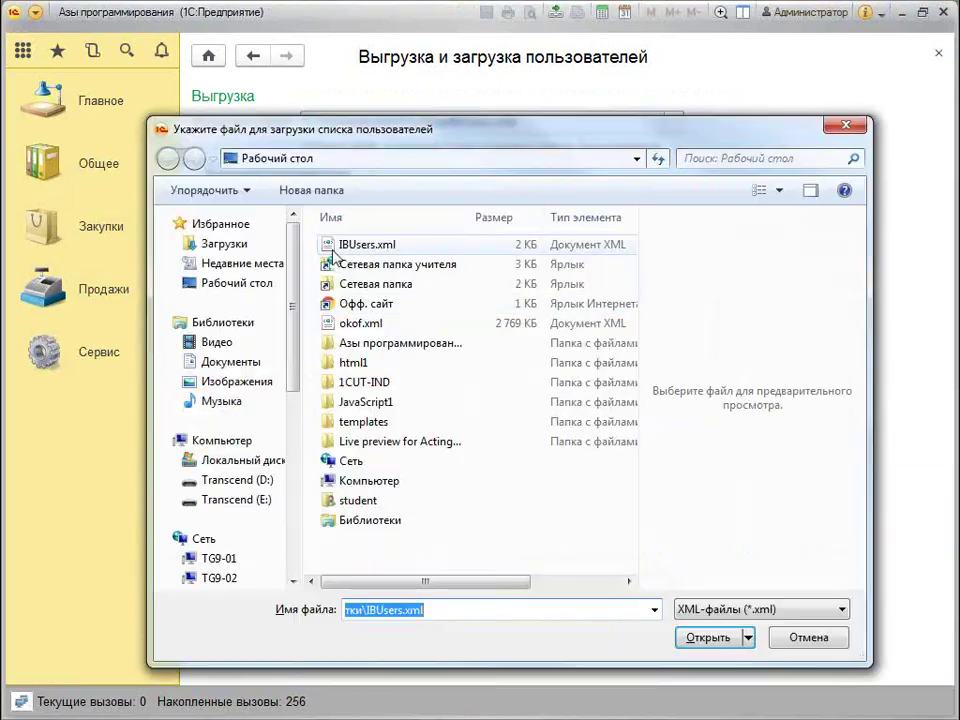
click(385, 325)
double_click(400, 245)
click(290, 350)
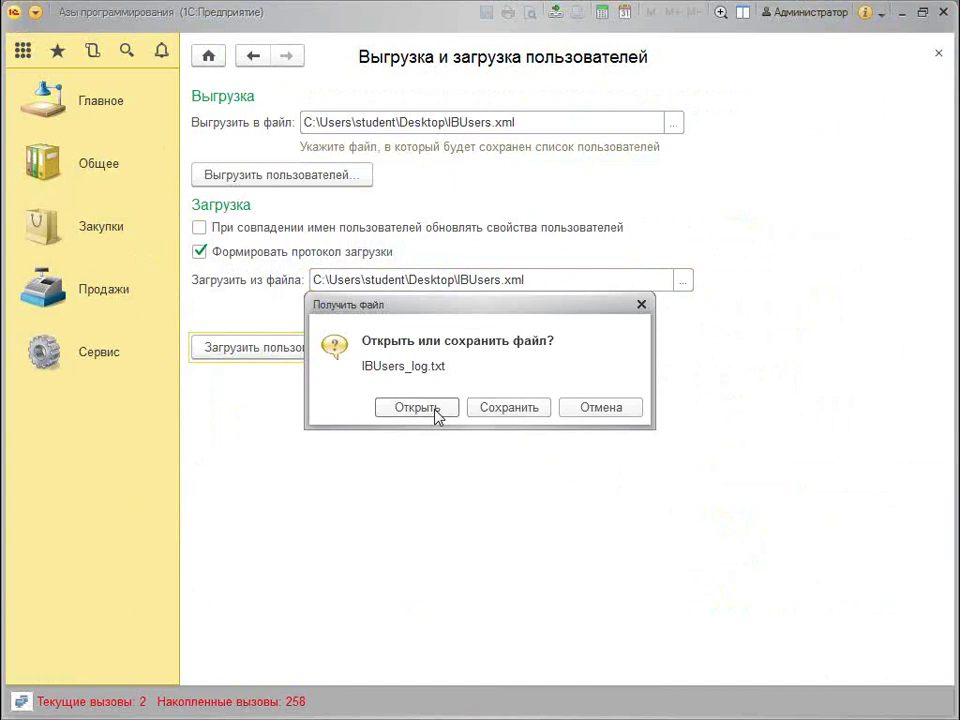
click(575, 407)
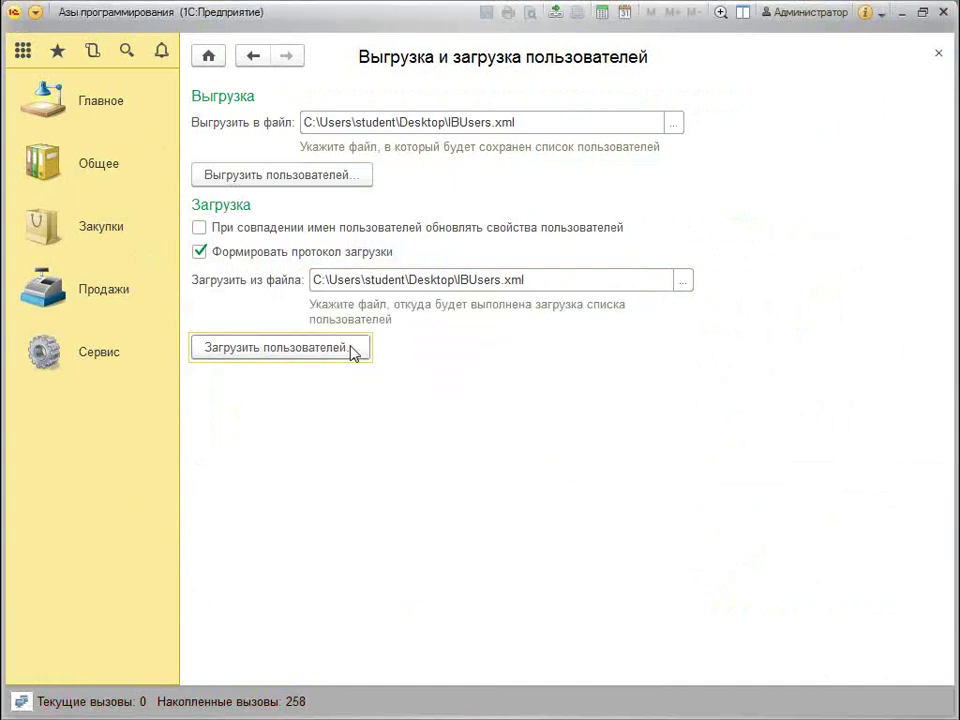
Run the user import from IBUsers.xml again and decline to open or save the log file
click(558, 288)
click(338, 355)
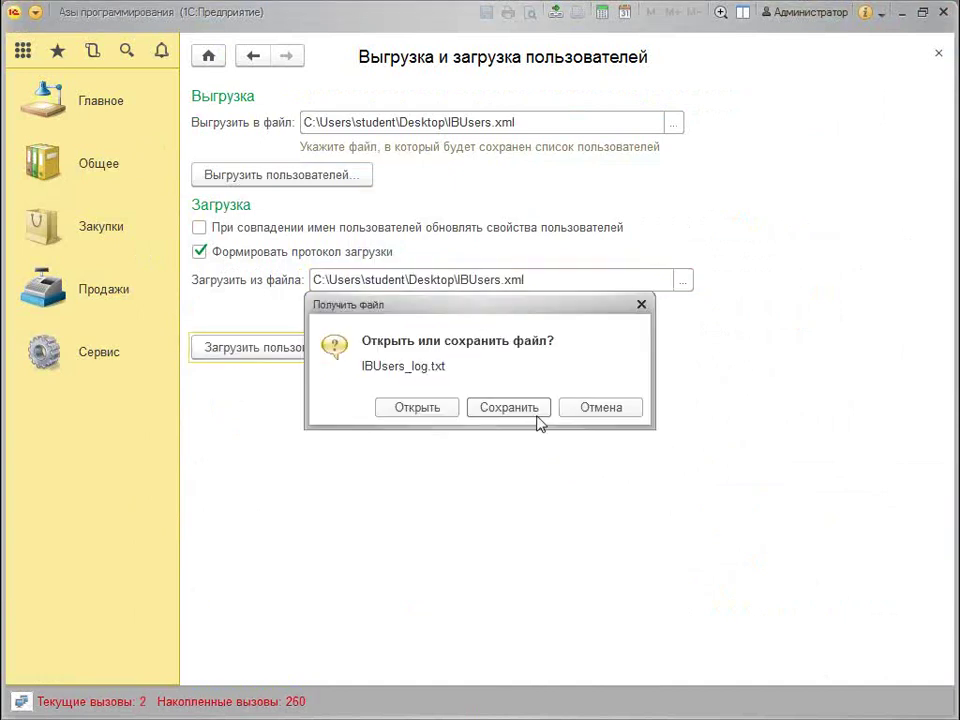
click(572, 410)
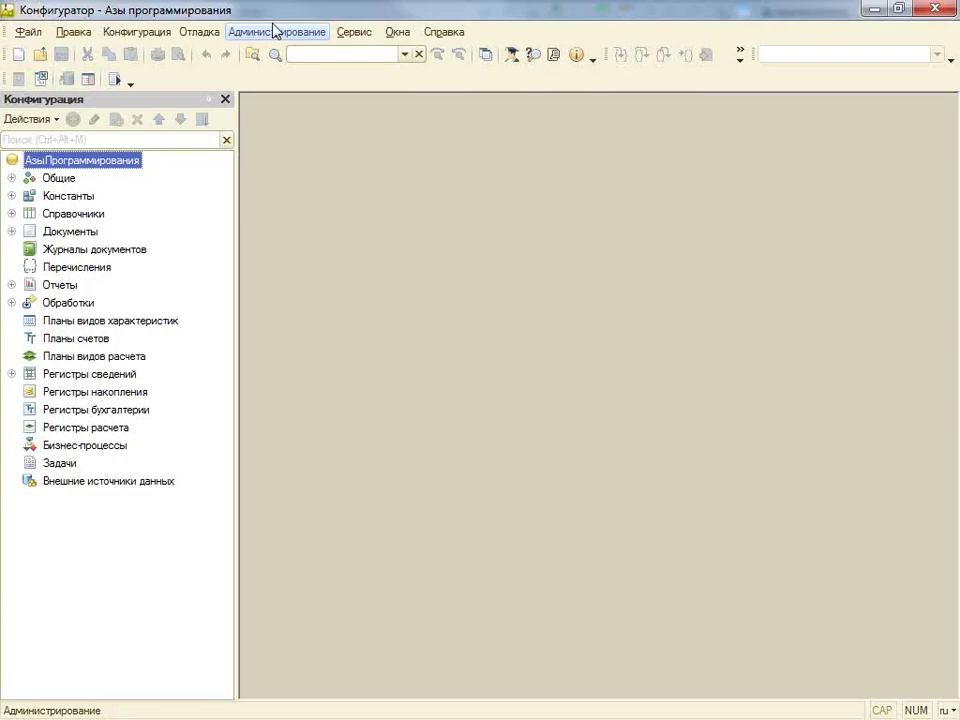
Examine the user list in the Configurator with the name column widened, and close the user export and import form in 1C:Enterprise
click(273, 30)
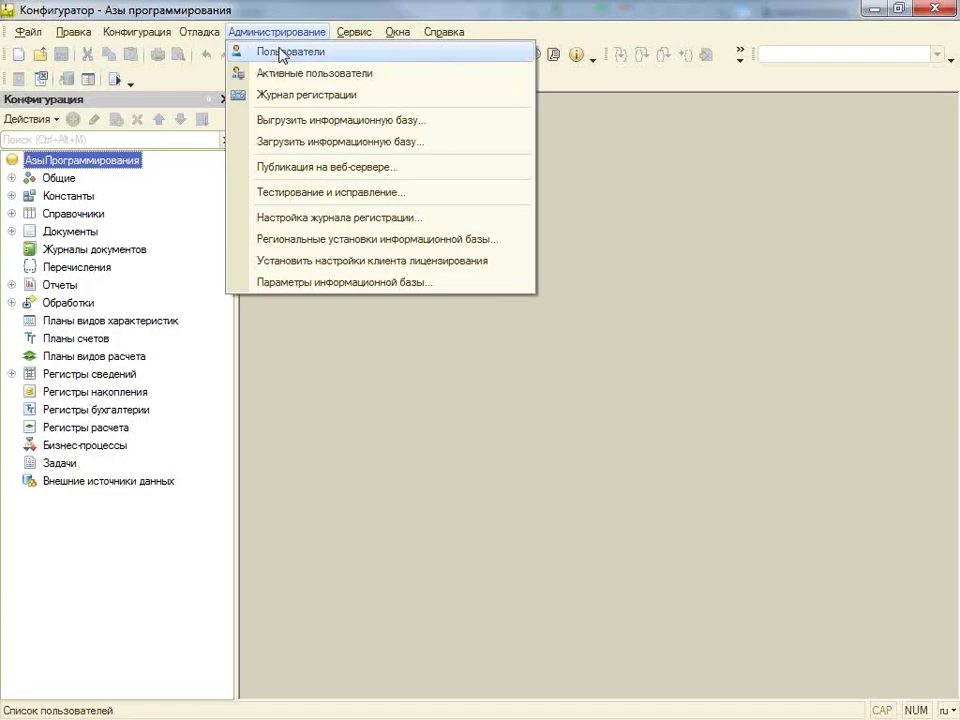
click(279, 52)
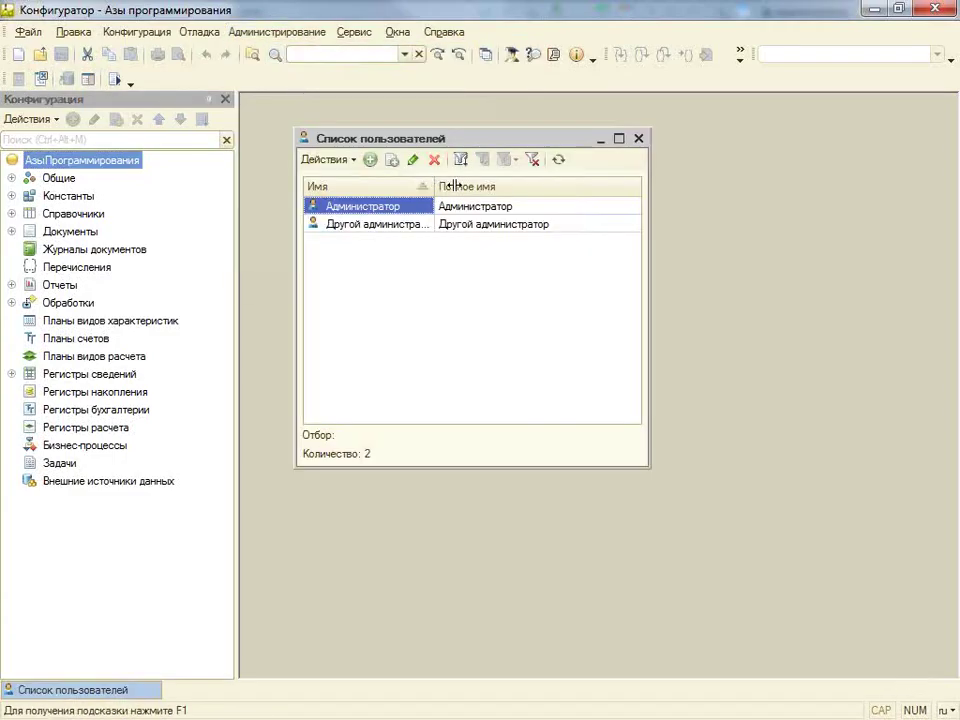
drag(434, 186, 464, 186)
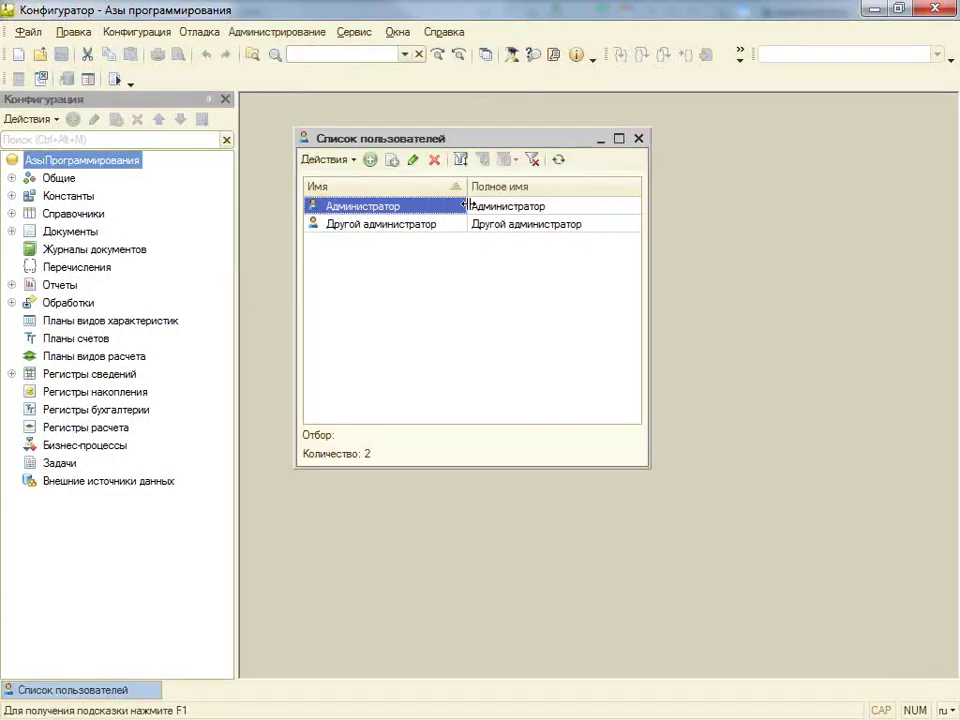
click(638, 138)
click(868, 10)
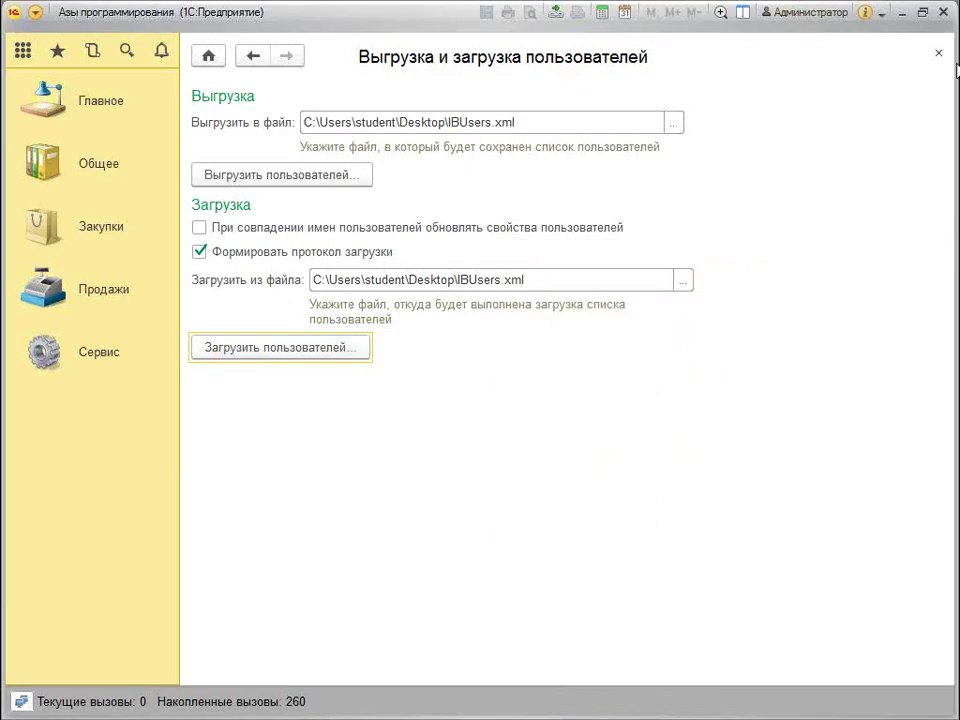
click(936, 53)
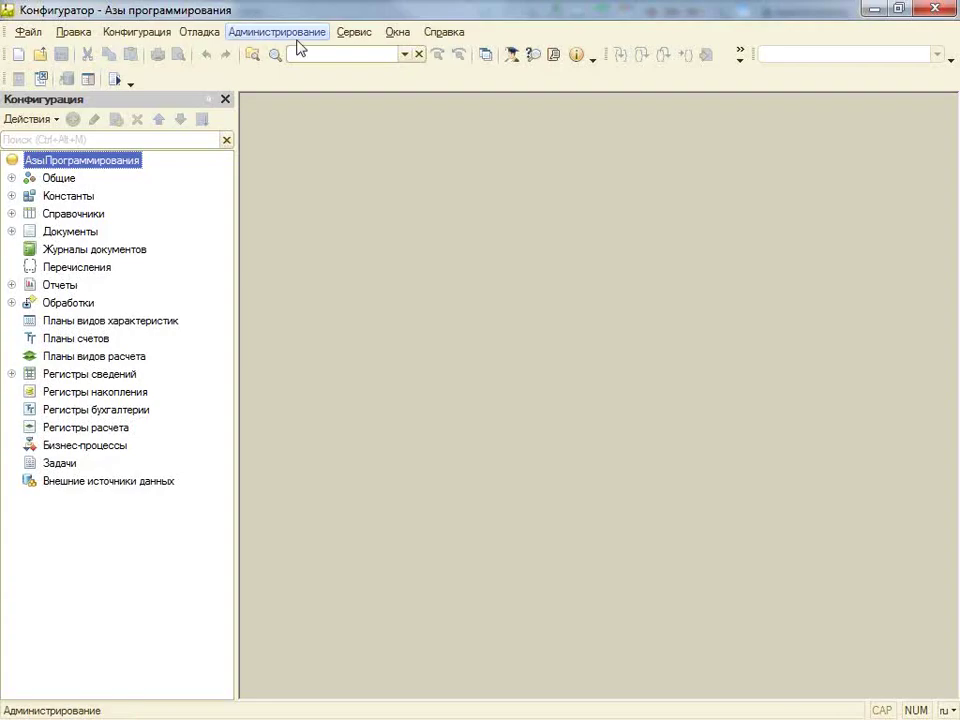
Check the roles assigned to the user "Другой администратор" in the Configurator's user list, and close the user's card
click(292, 32)
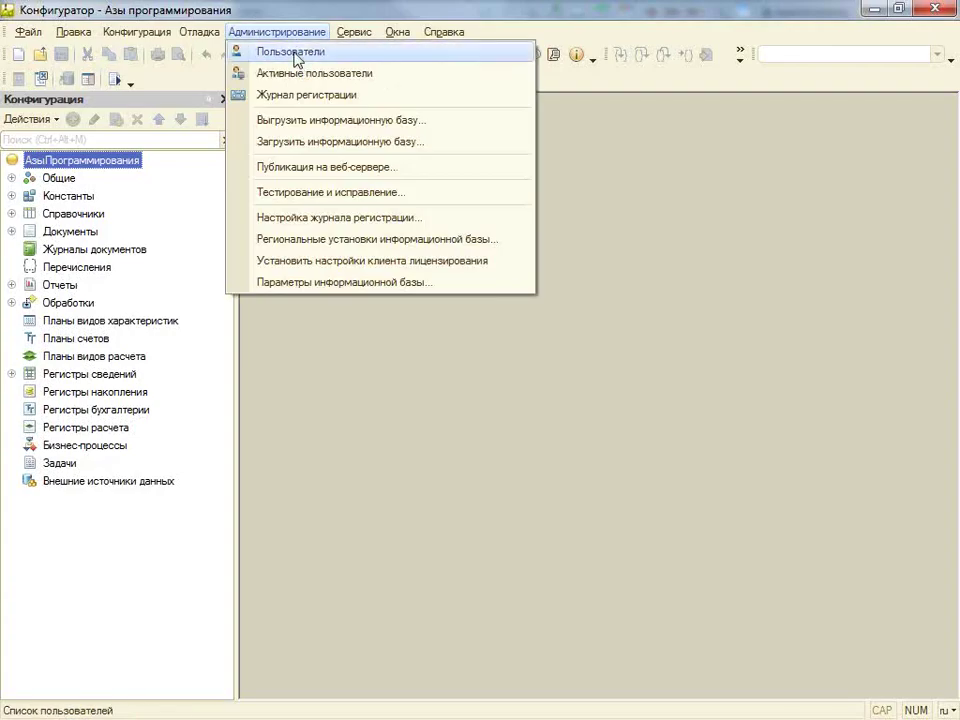
click(298, 52)
double_click(390, 226)
click(452, 279)
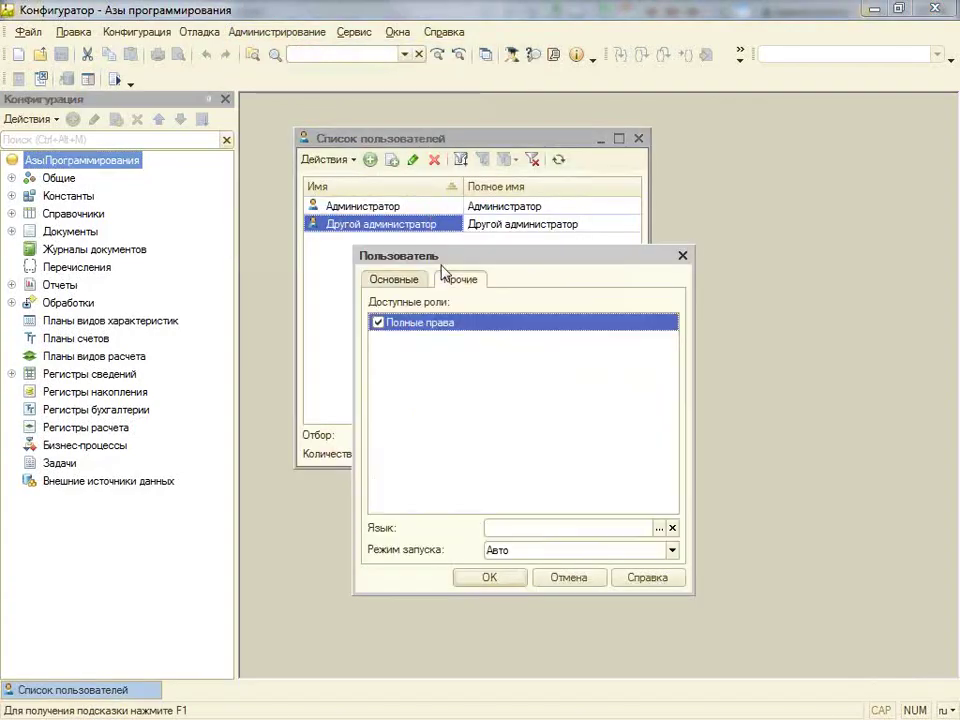
click(683, 256)
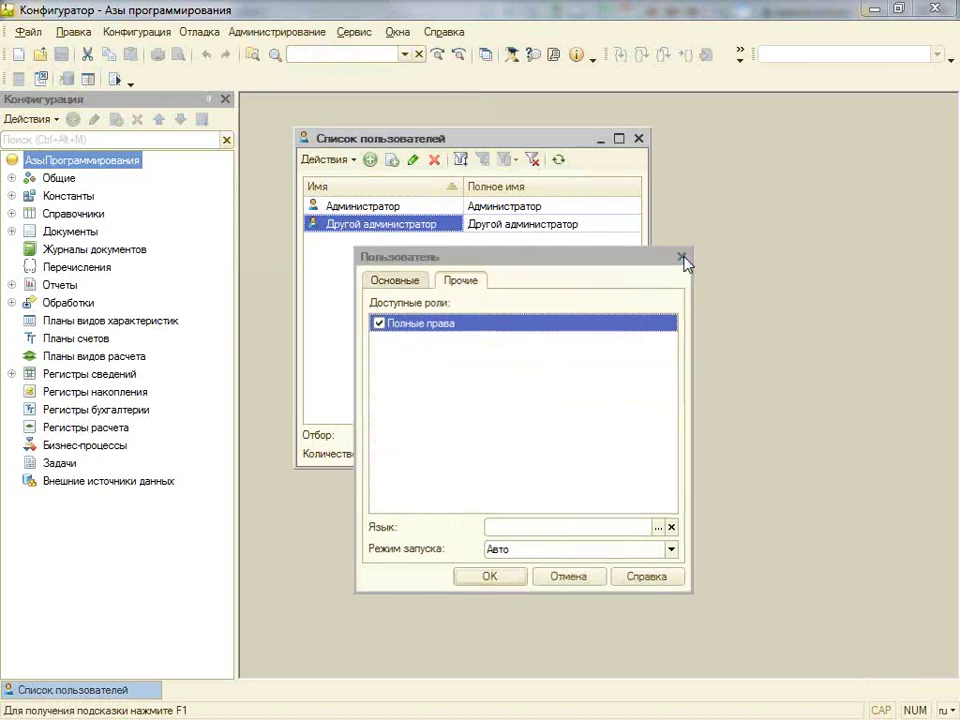
Close the Configurator's user list and open the ITS website's page on the data composition system console under the section «Запросы и отчеты»
click(638, 138)
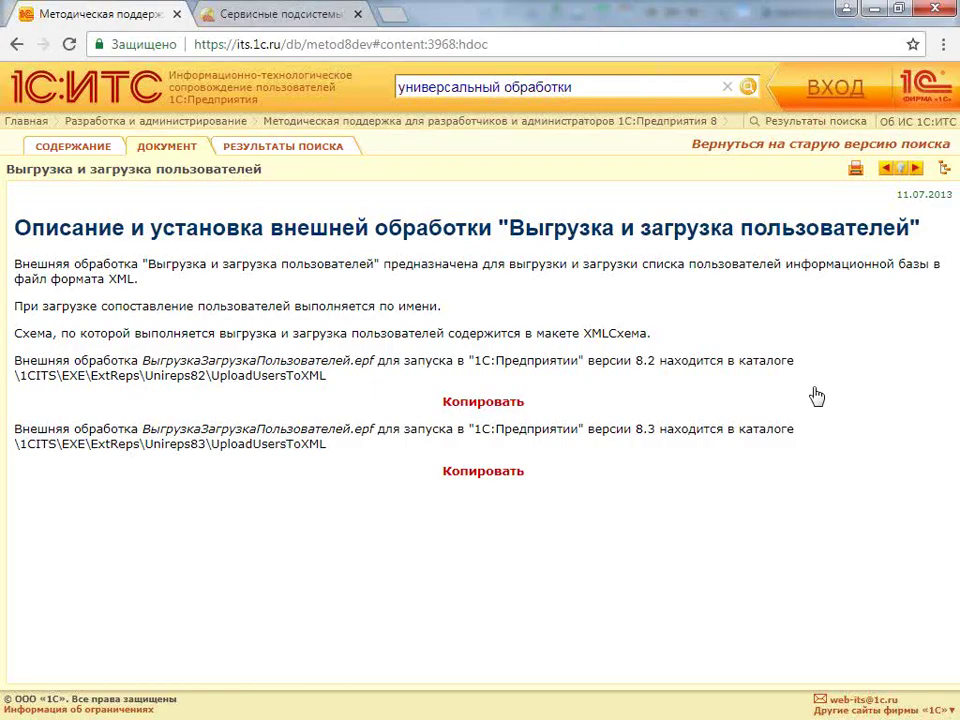
key(alt+Left)
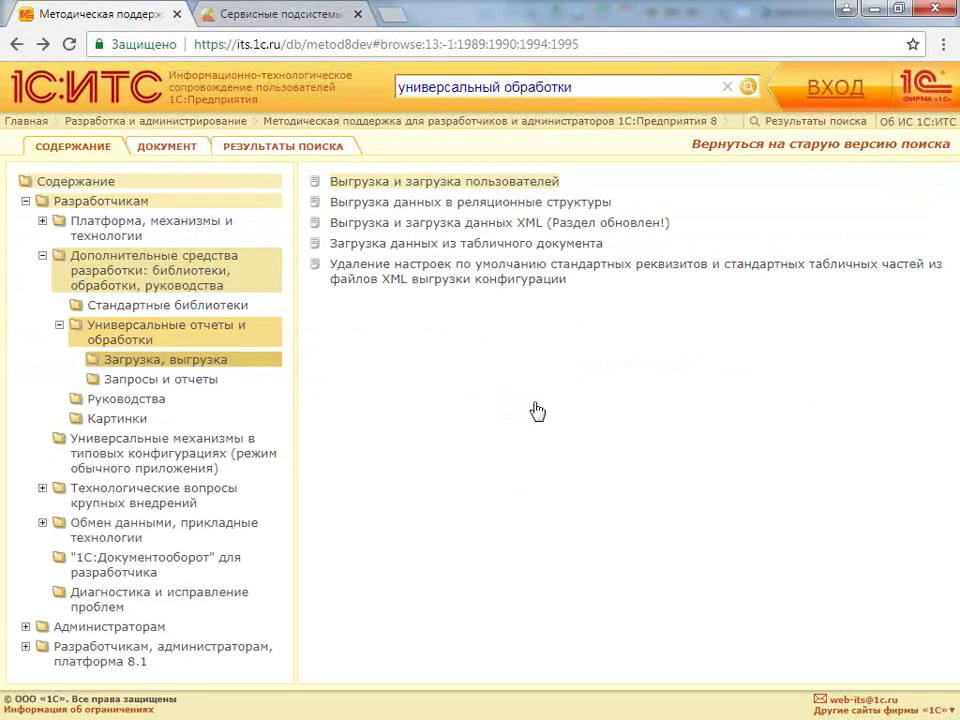
click(358, 15)
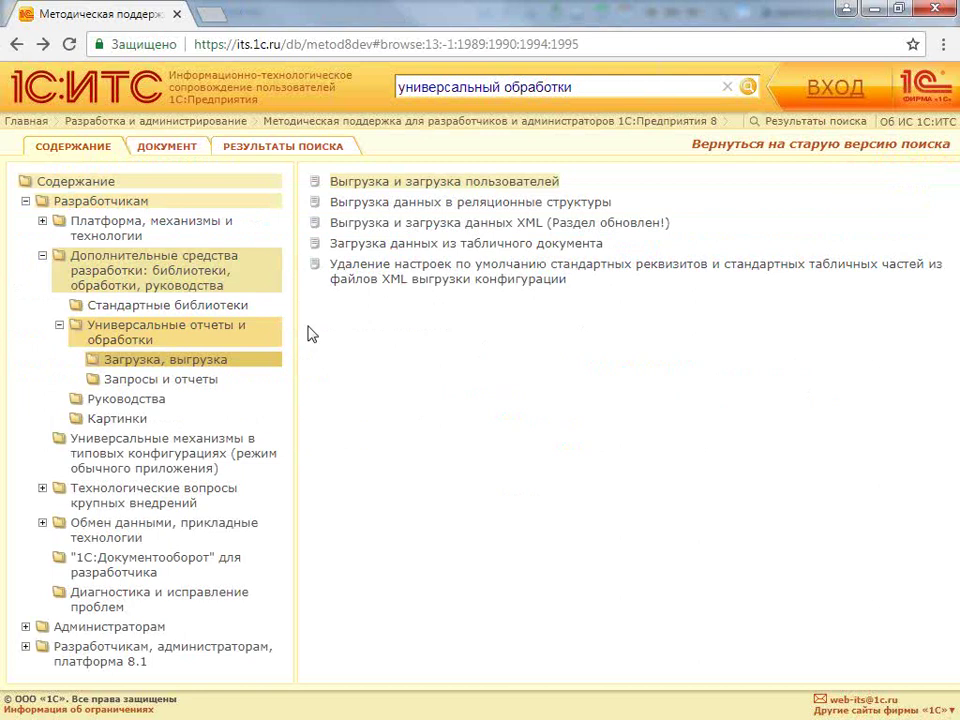
click(182, 275)
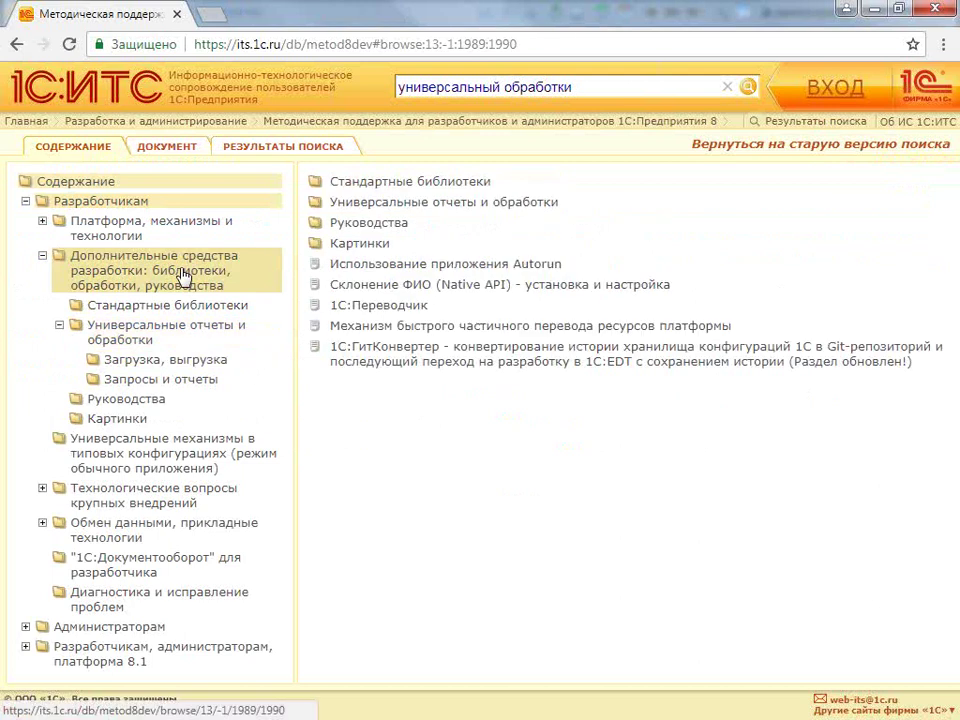
click(186, 327)
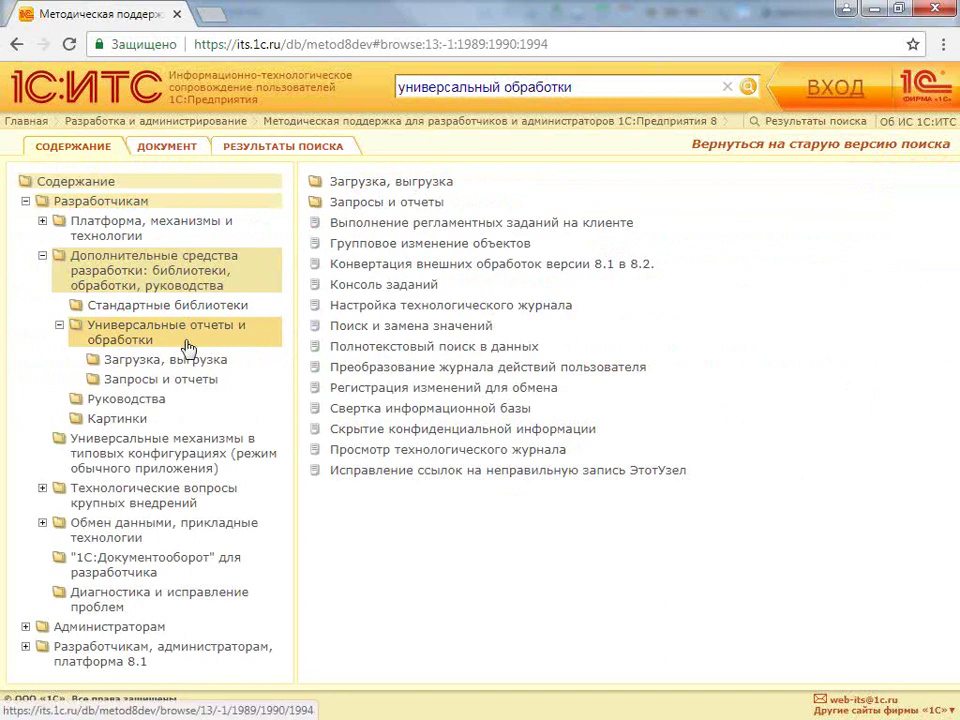
click(390, 202)
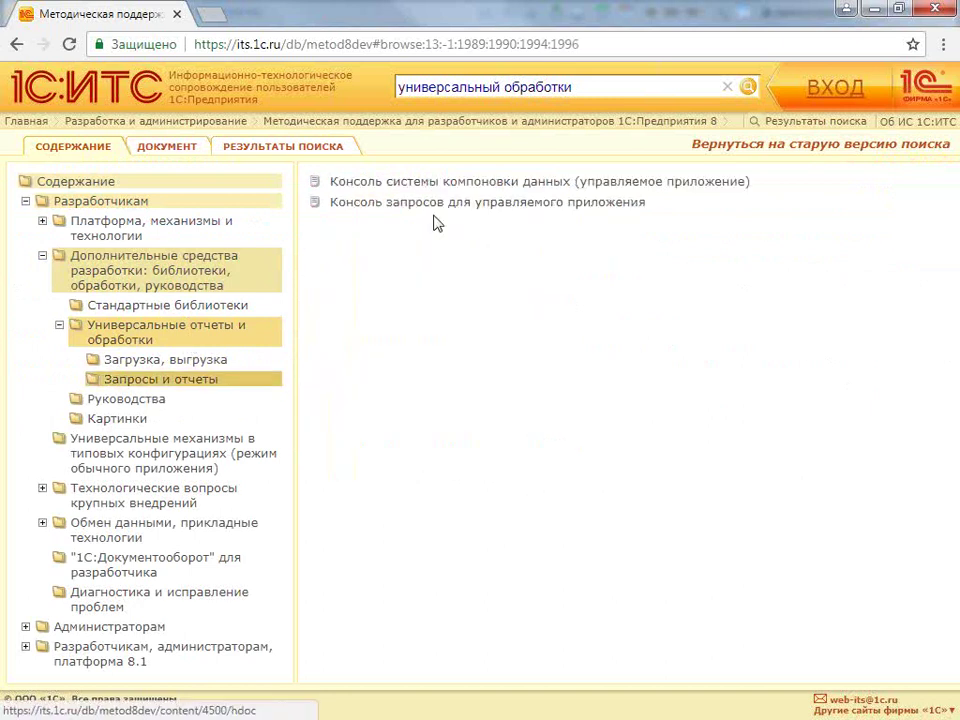
click(438, 183)
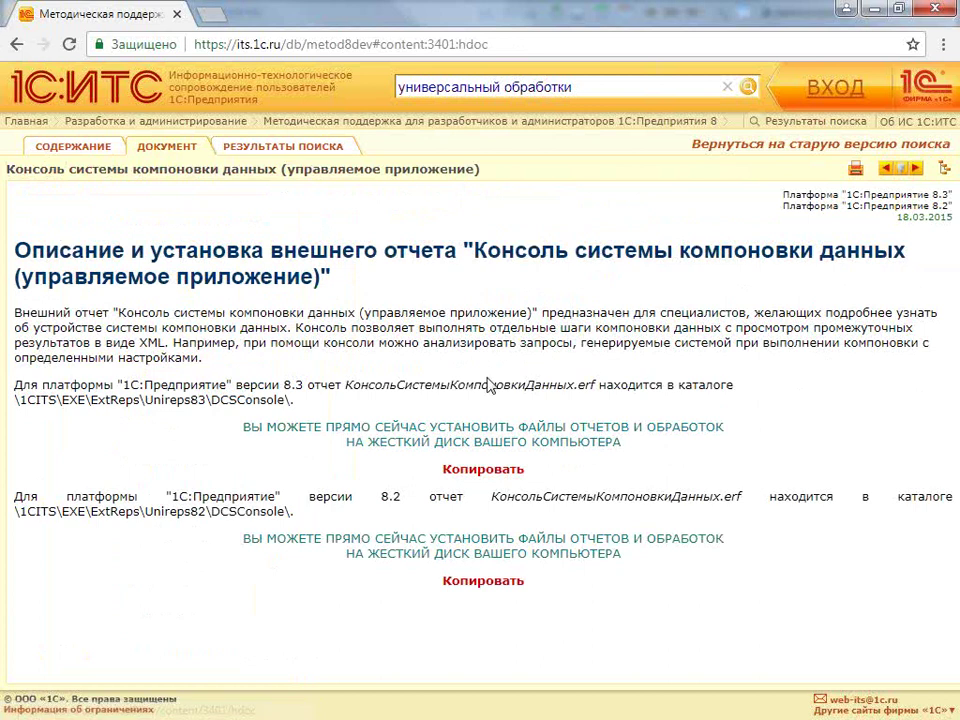
Download the console archive dcsconsole.zip for platform 8.3, open it and minimize the windows covering the desktop
click(512, 443)
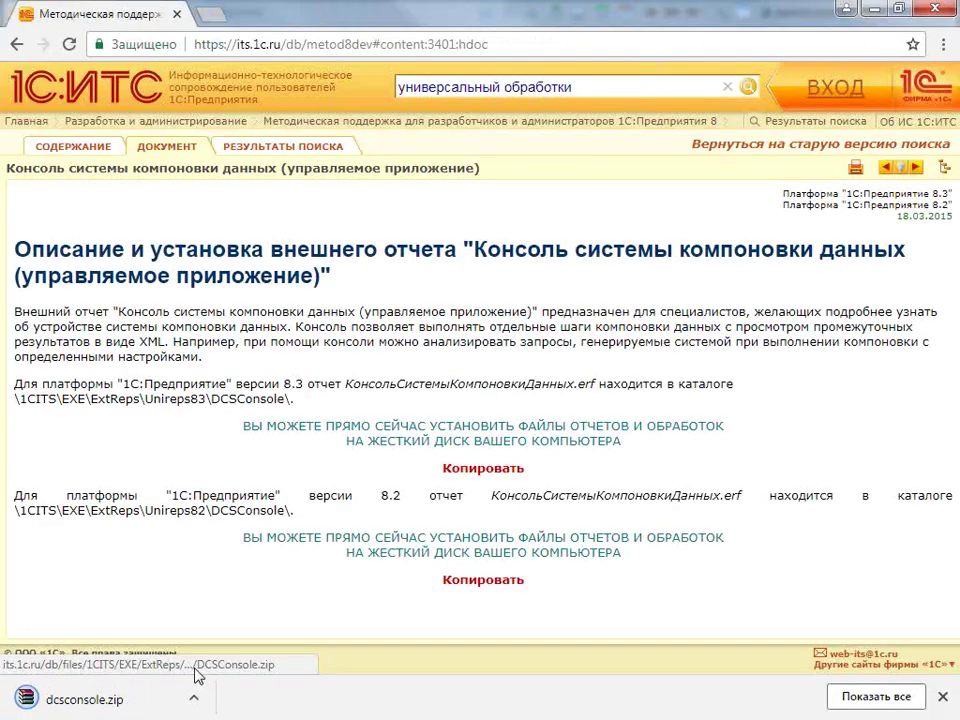
click(125, 700)
click(874, 9)
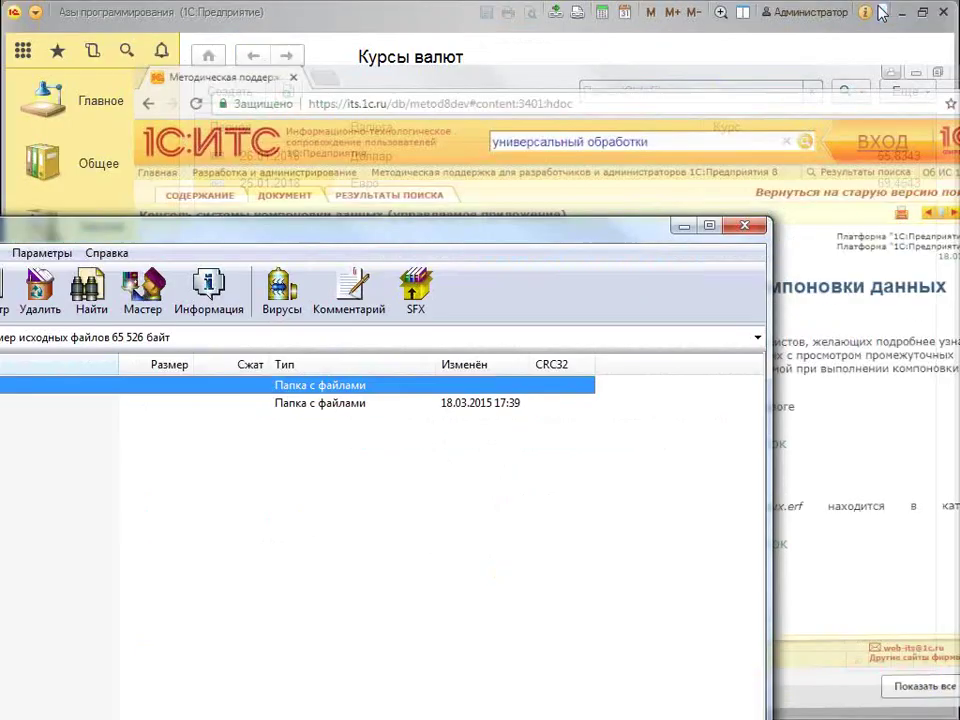
click(882, 17)
click(902, 11)
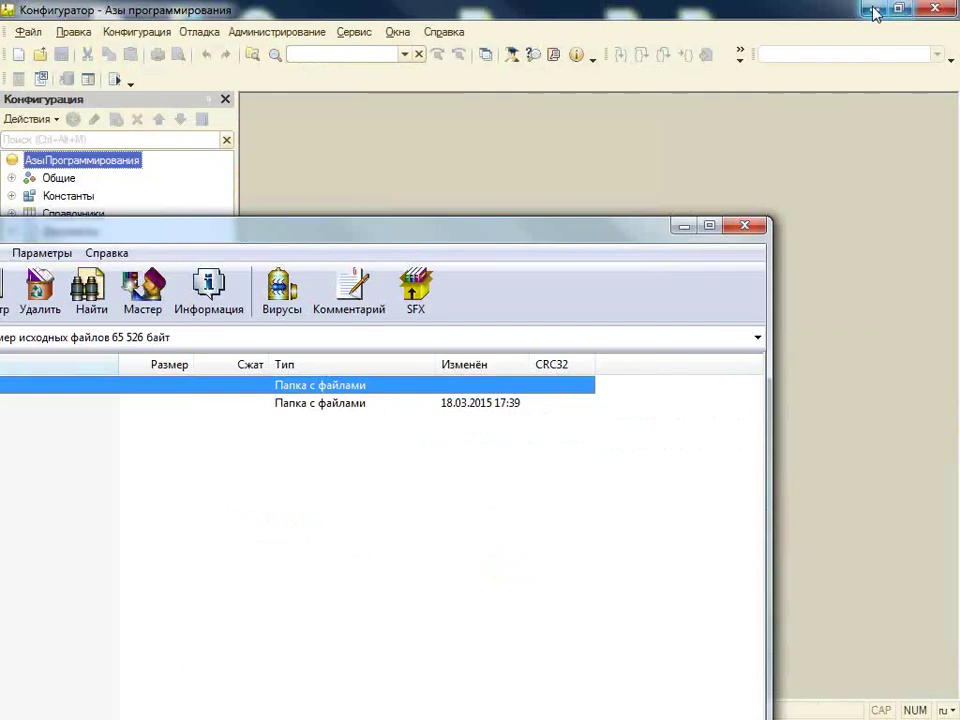
click(908, 11)
Copy the external report КонсольСистемыКомпоновкиДанных.erf from the archive's DCSConsole folder to the desktop and close the archive
drag(195, 234, 468, 238)
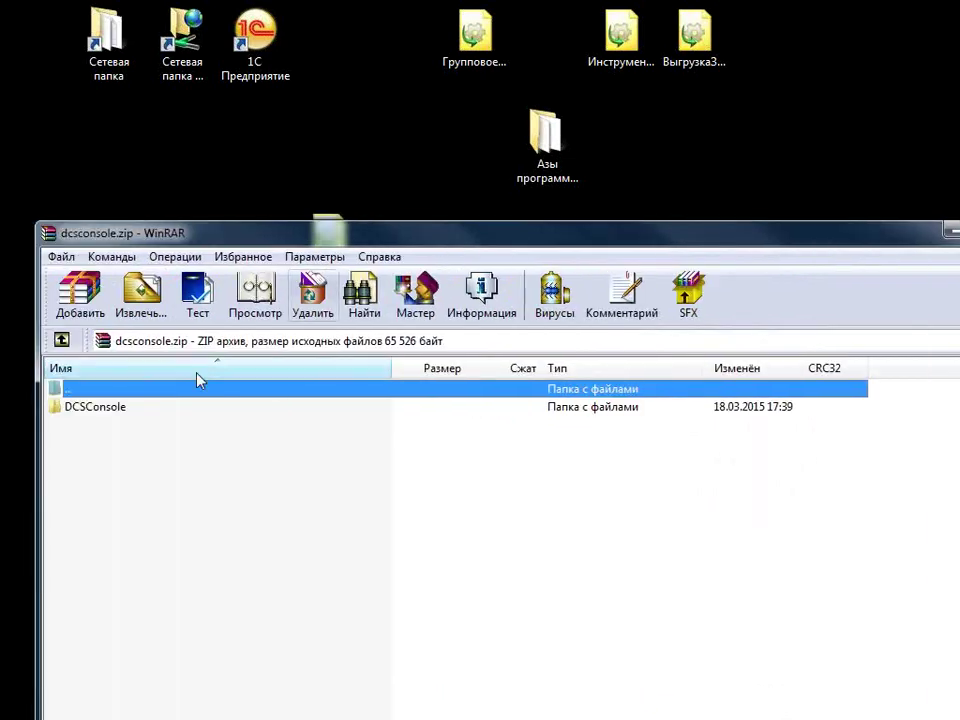
double_click(160, 412)
drag(180, 411, 800, 52)
drag(870, 242, 733, 246)
click(643, 606)
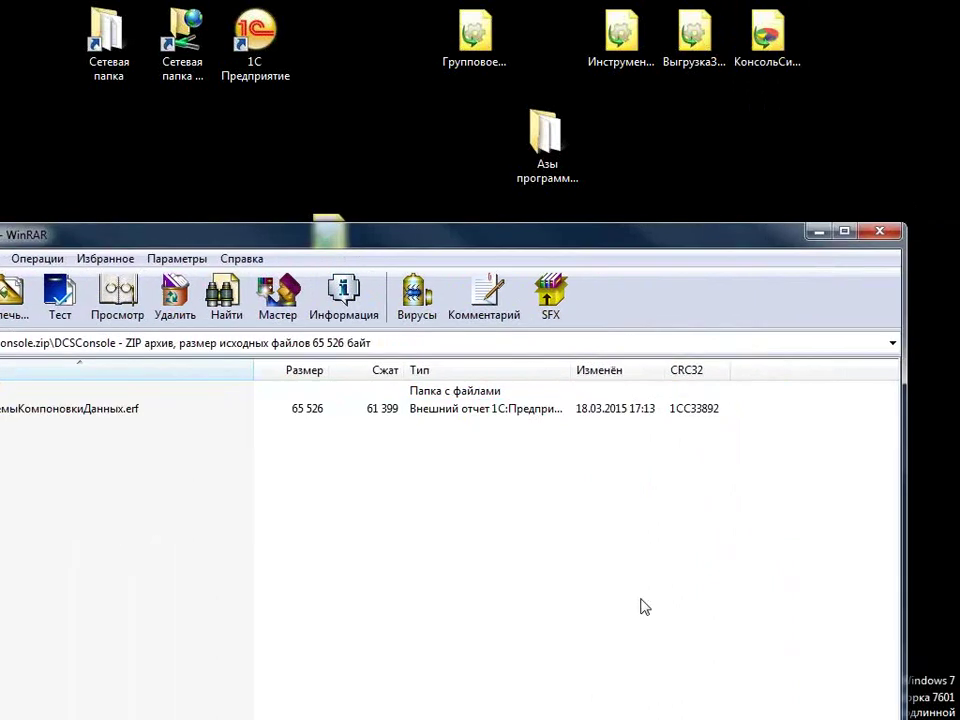
key(alt+F4)
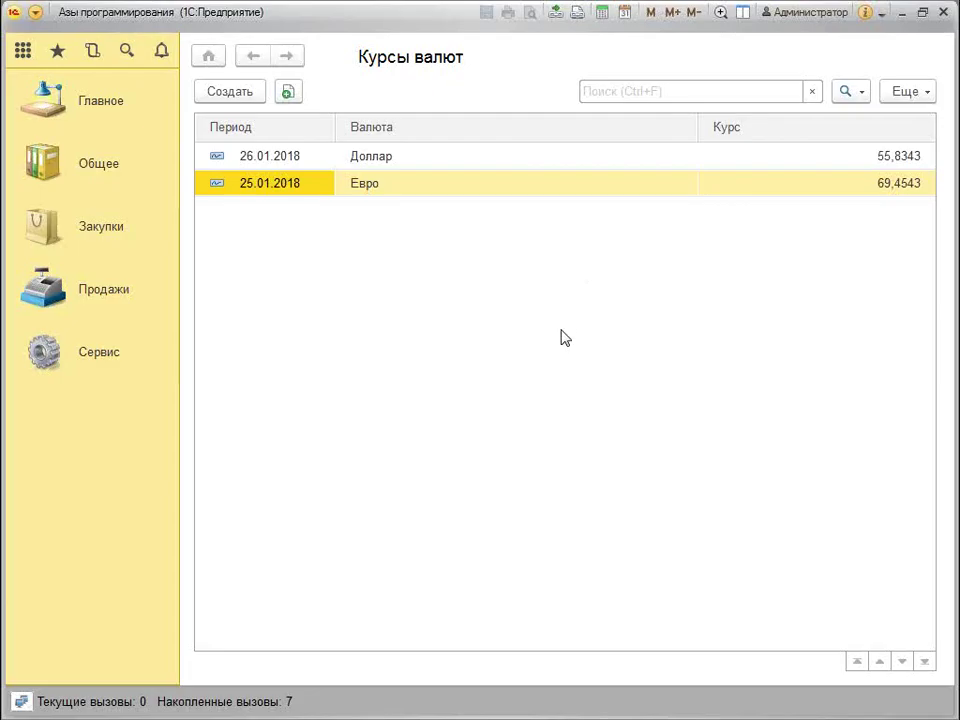
Switch to 1C:Enterprise and open the data composition system console external report from the desktop
key(ctrl+o)
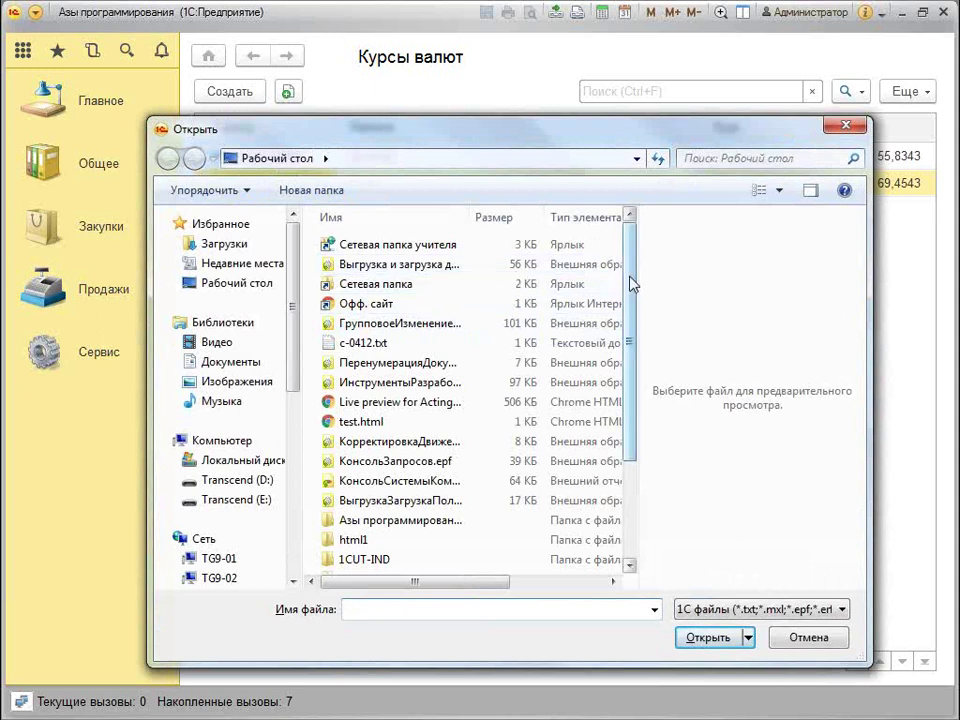
drag(632, 290, 634, 471)
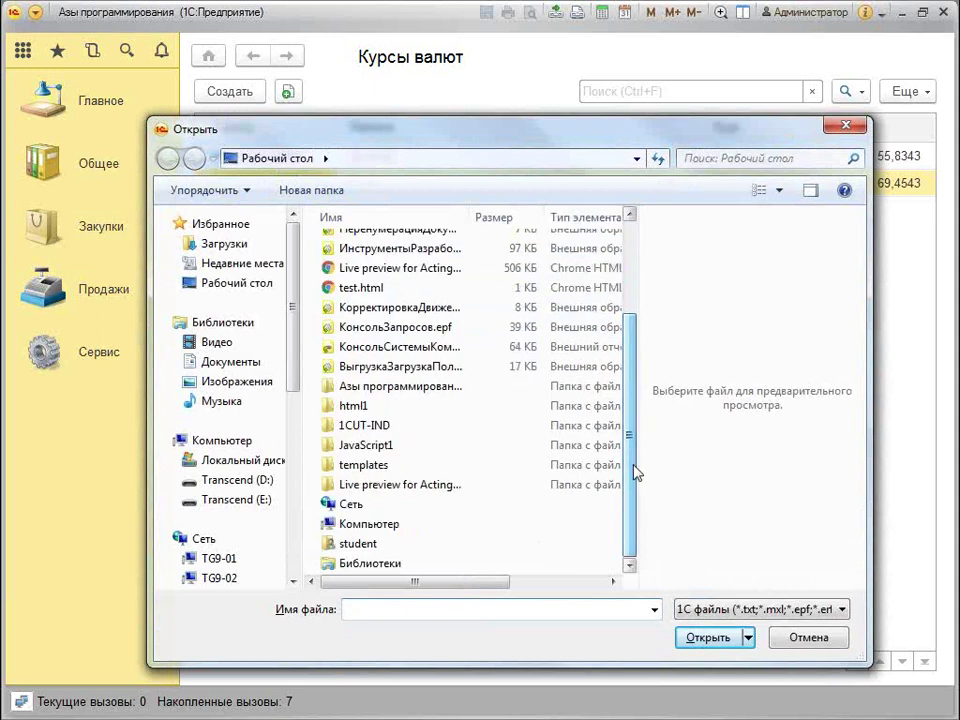
double_click(433, 346)
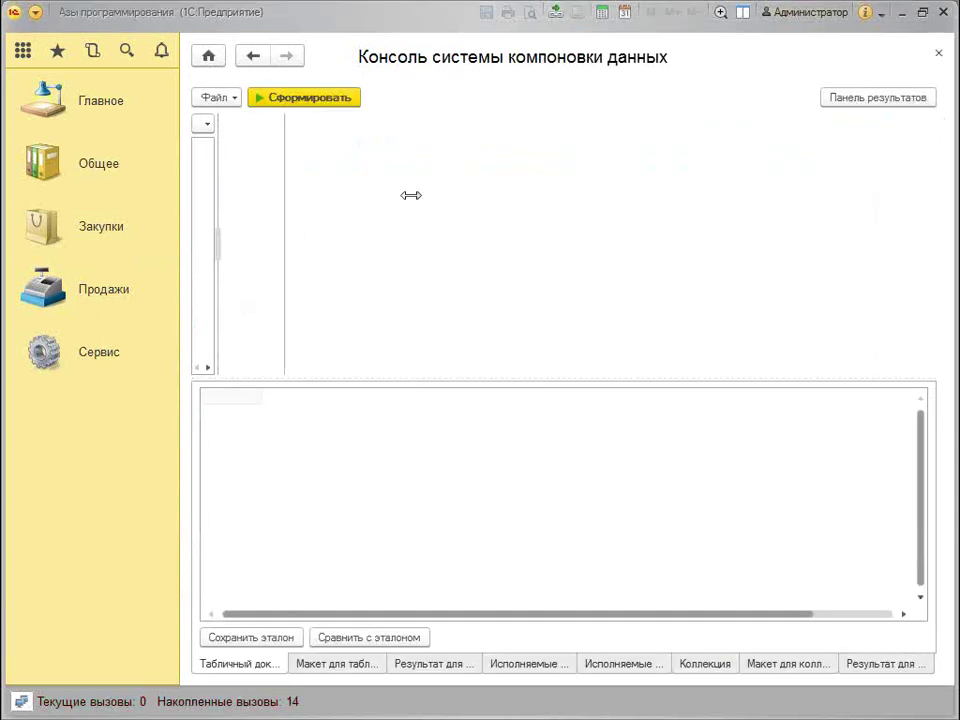
Check which client application type is running in the program information window, and close that window
right_click(250, 152)
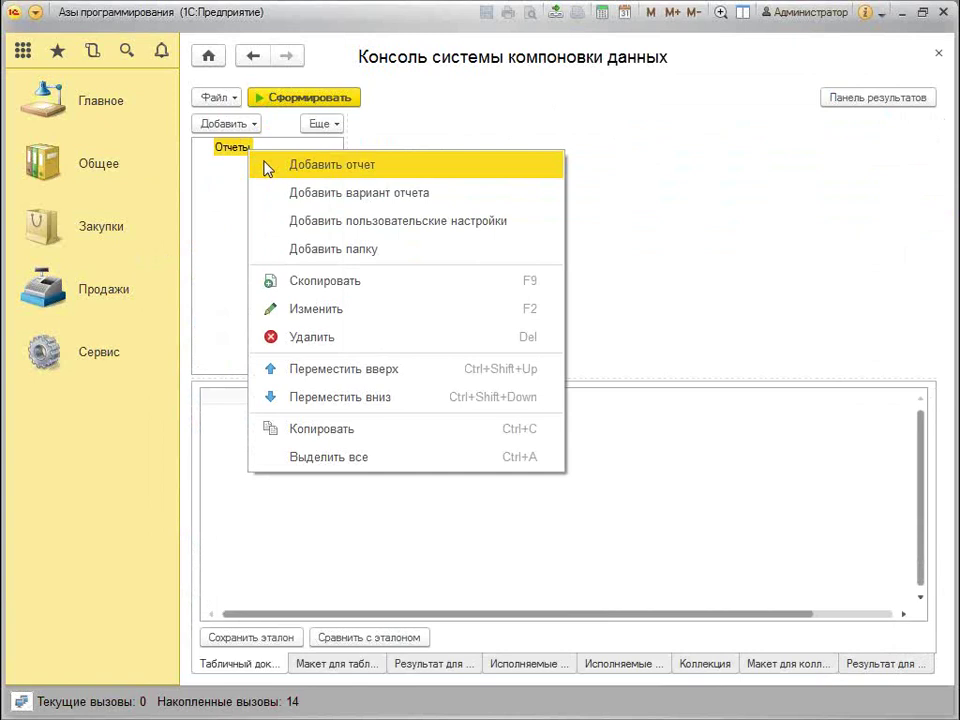
click(686, 148)
click(866, 14)
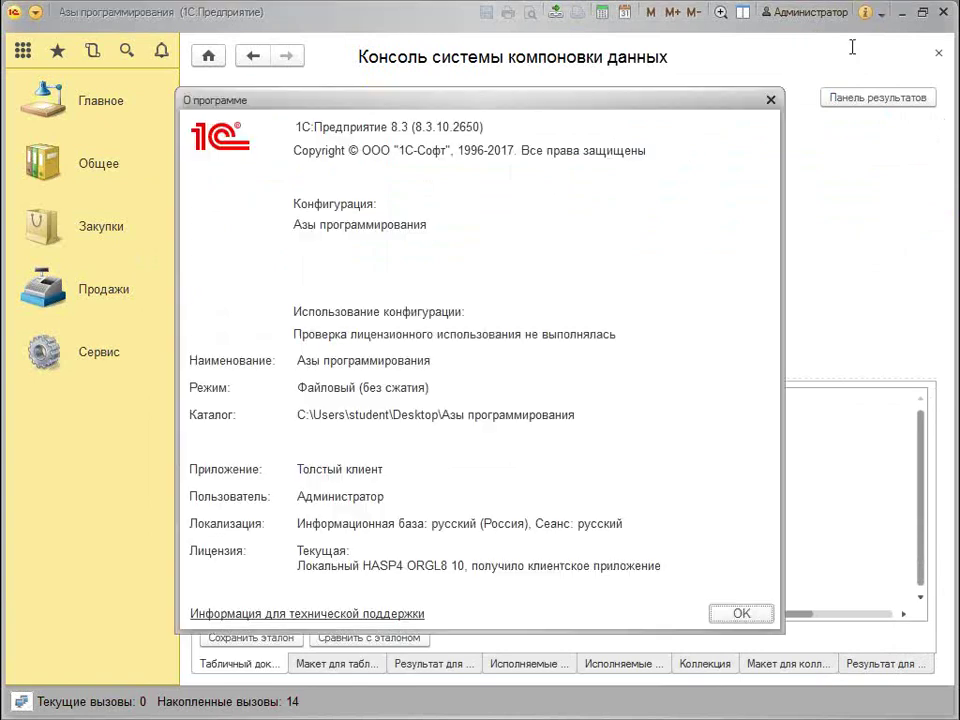
drag(296, 469, 465, 476)
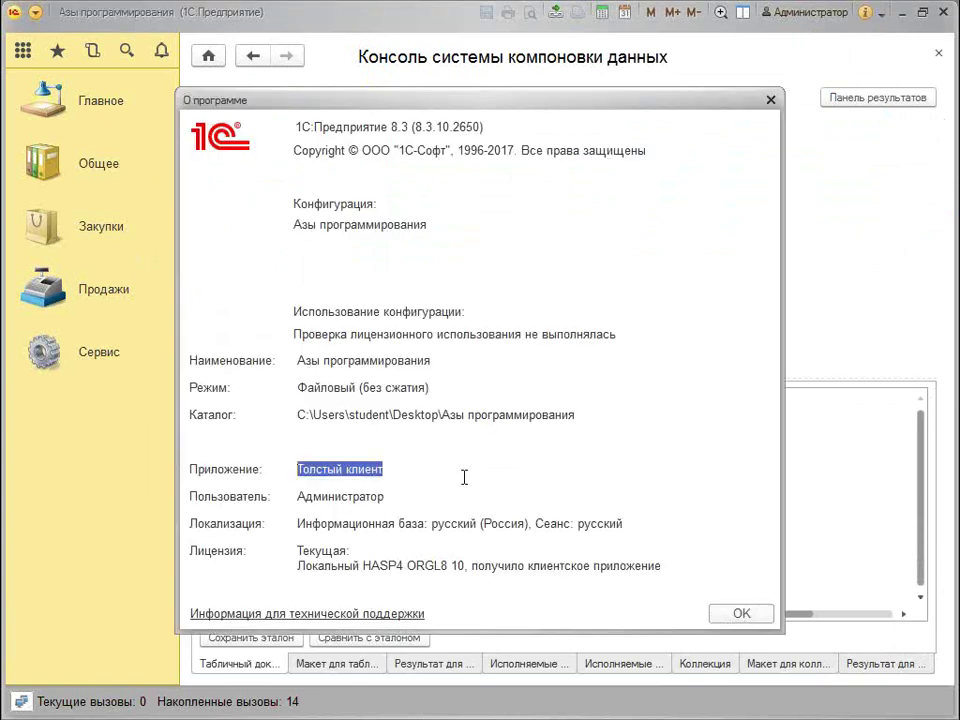
key(Escape)
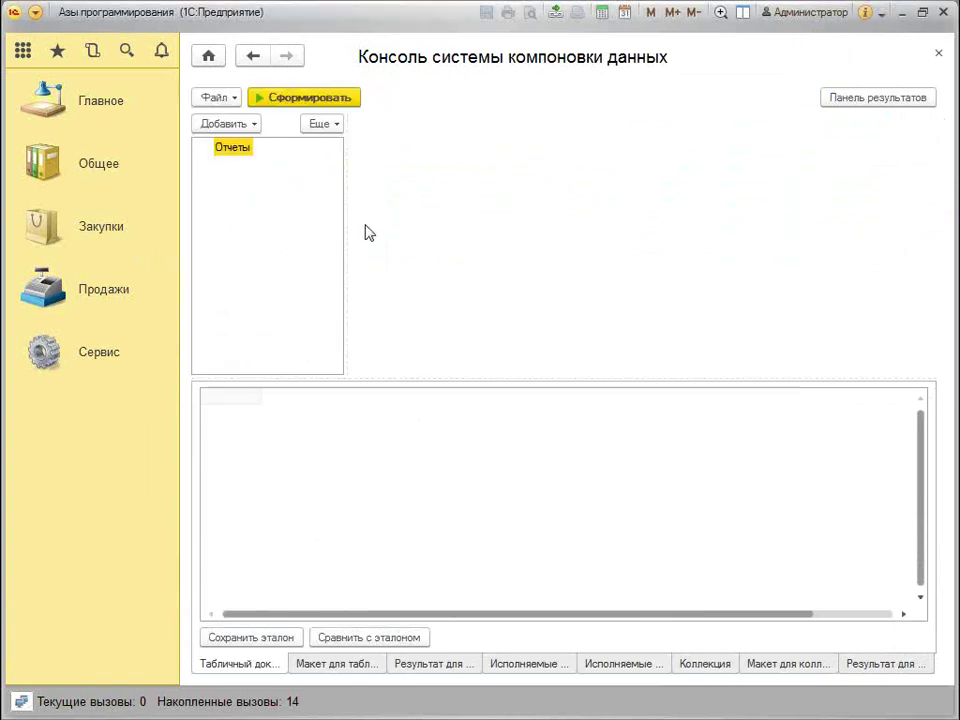
Add a new report under «Отчеты» in the data composition system console
right_click(246, 150)
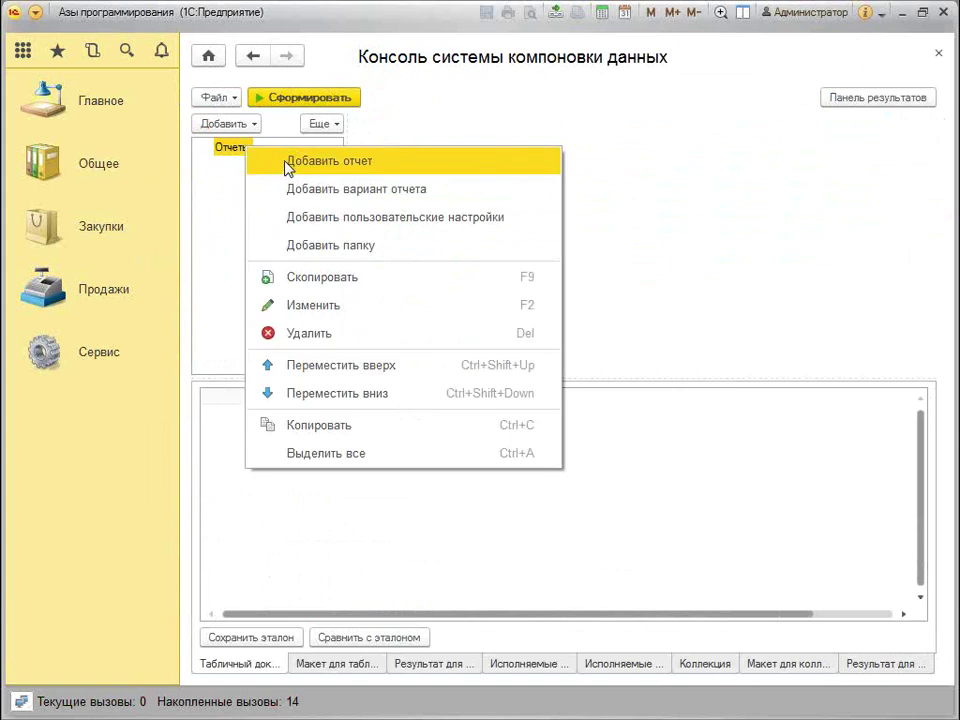
click(288, 161)
click(536, 180)
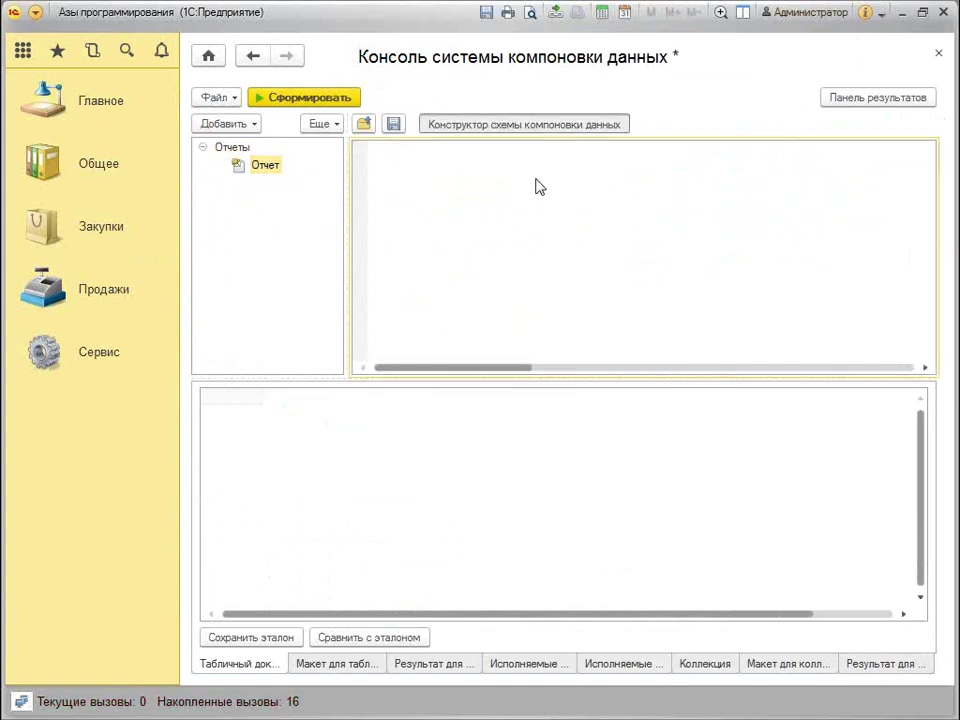
Open the data composition schema constructor for the report and add a query-type data set
click(523, 126)
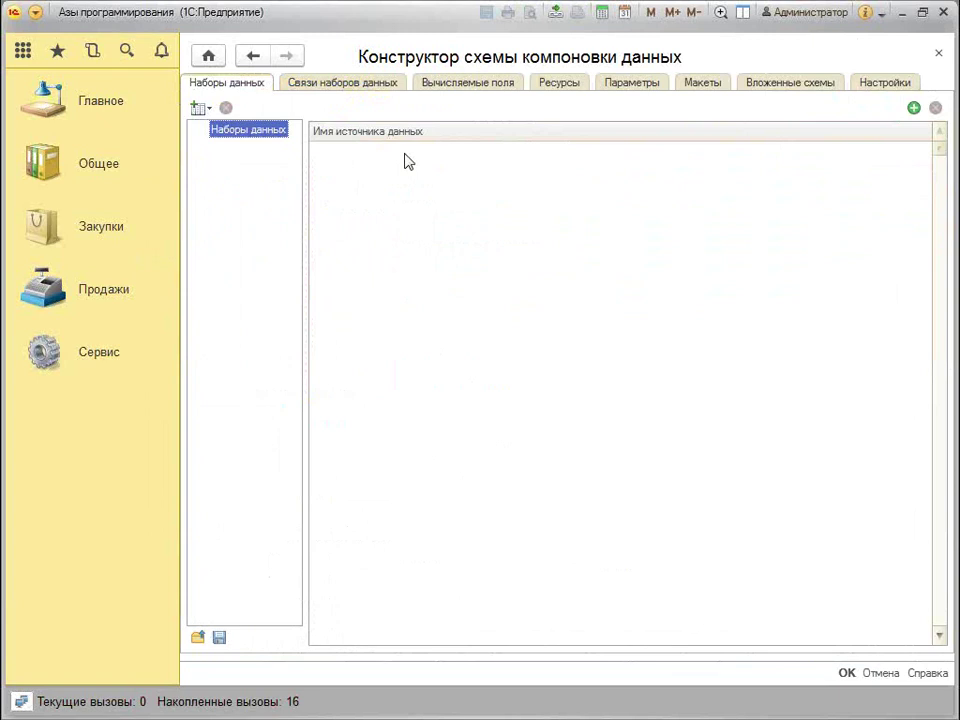
click(200, 108)
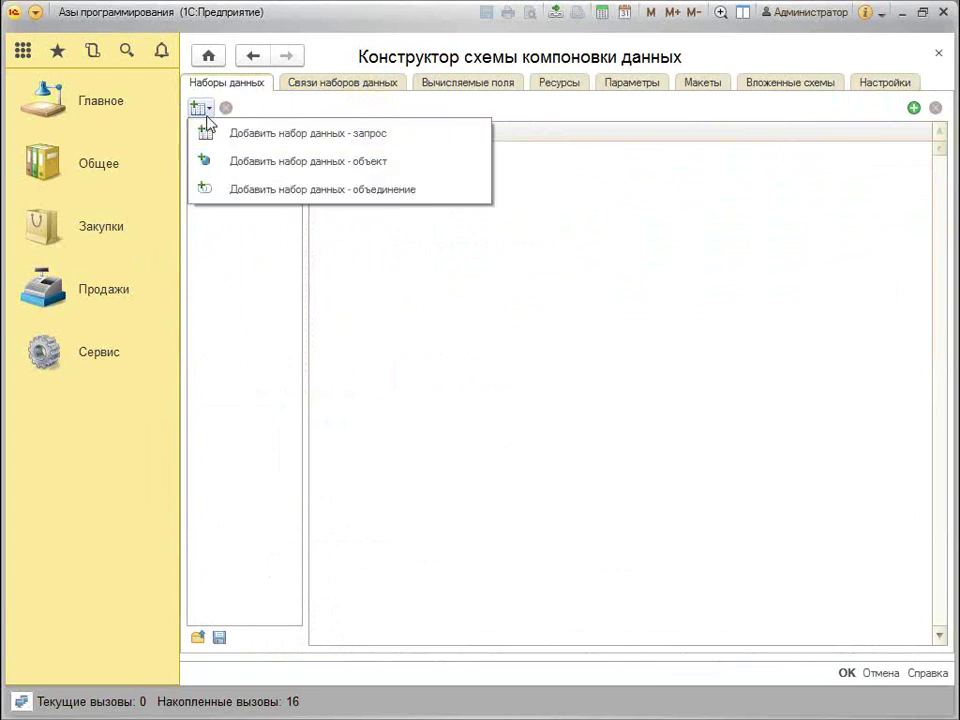
click(228, 131)
click(596, 467)
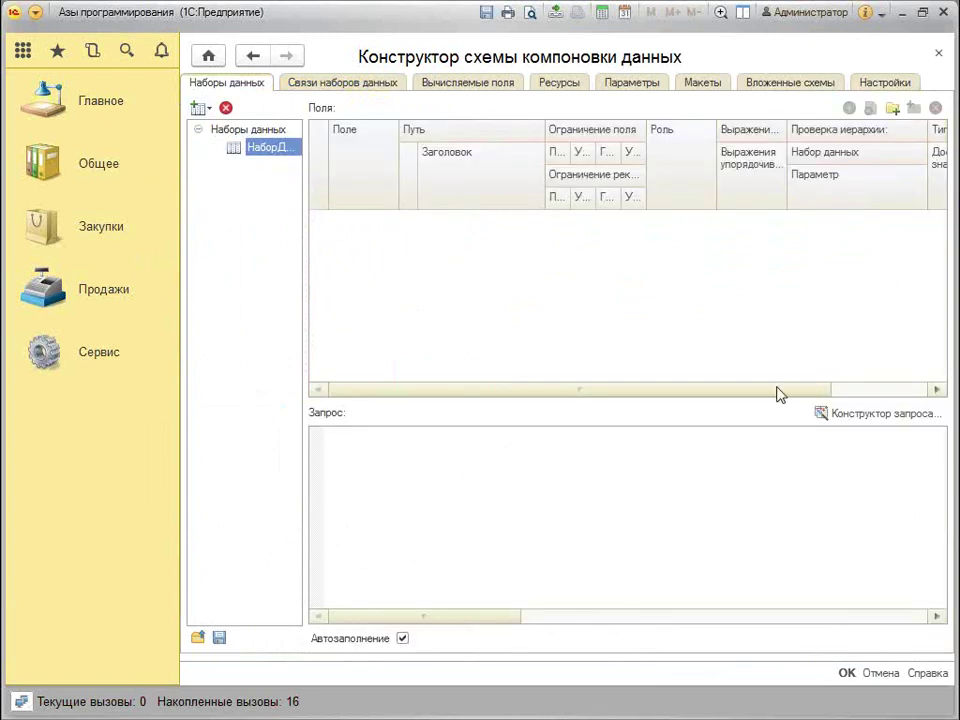
Open the query constructor for the data set, enlarge its window and add the document table РеализацияТоваров to the query
click(868, 415)
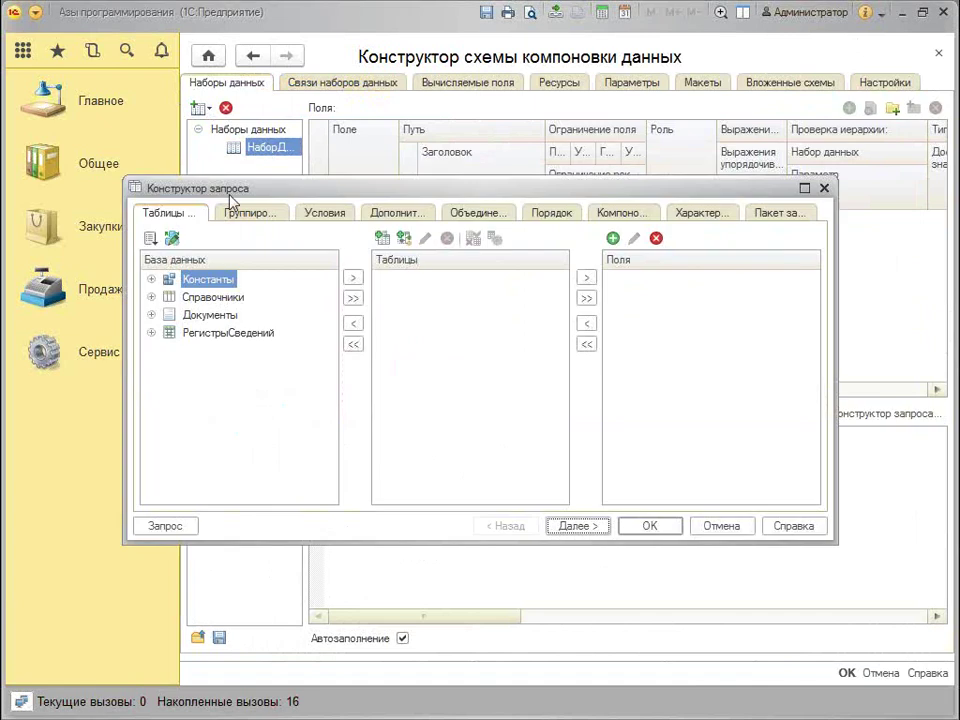
mouse_move(325, 198)
mouse_down()
mouse_move(331, 184)
mouse_move(328, 231)
mouse_move(338, 208)
mouse_up()
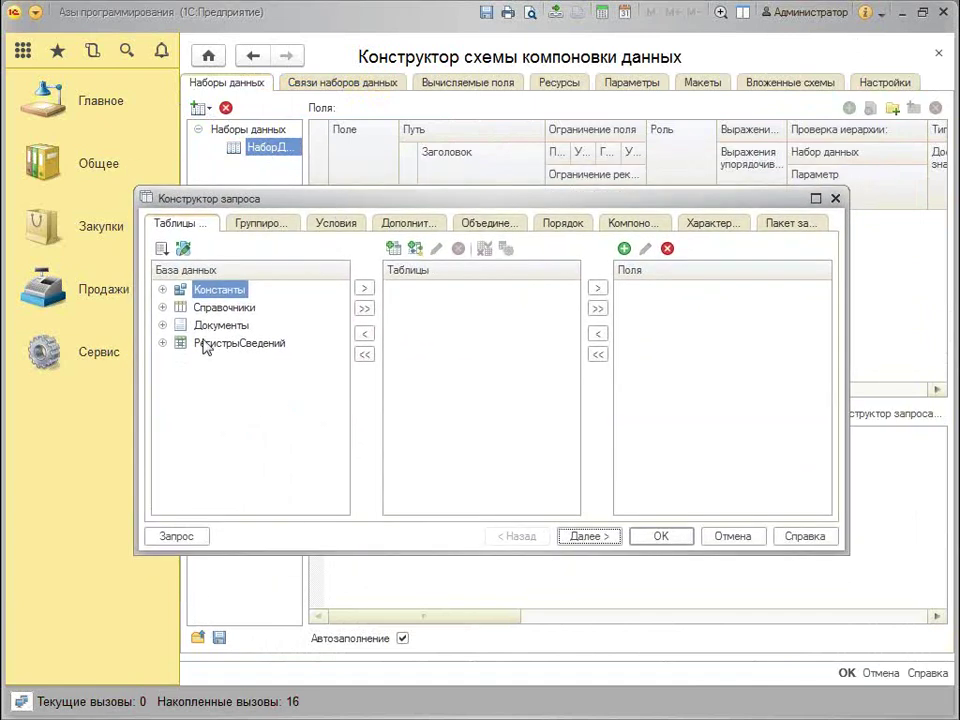
click(162, 325)
click(181, 360)
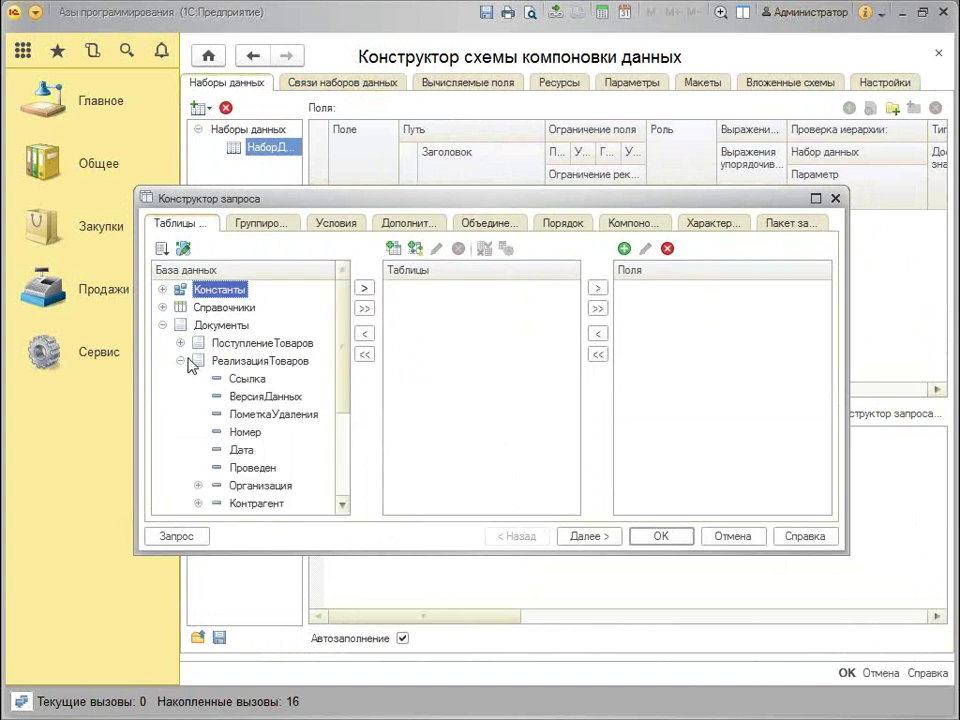
drag(846, 553, 910, 600)
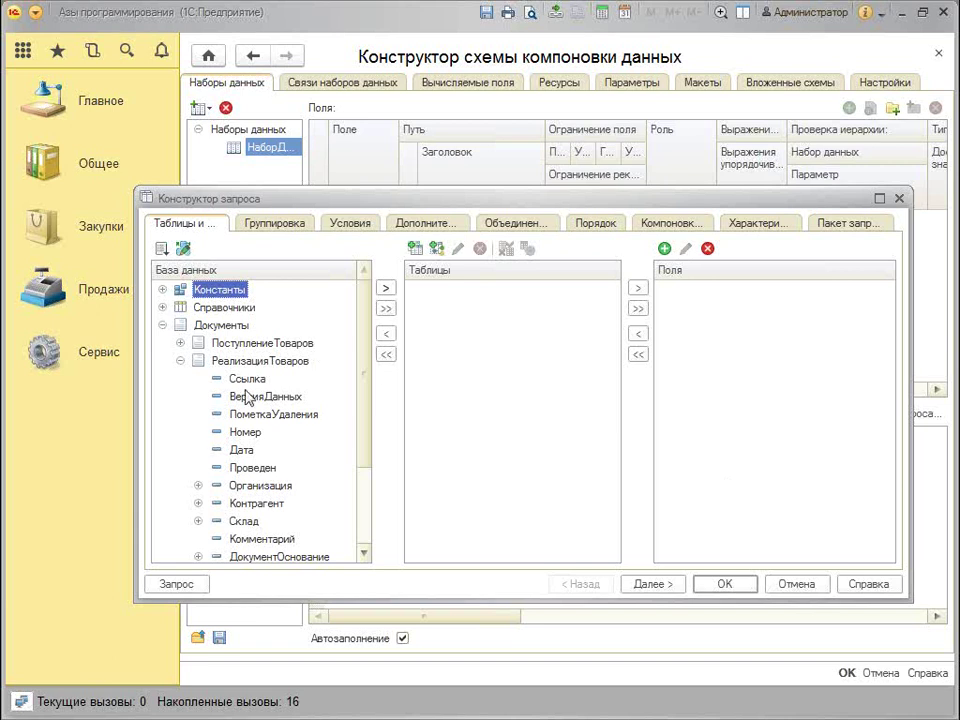
click(243, 362)
drag(456, 375, 456, 375)
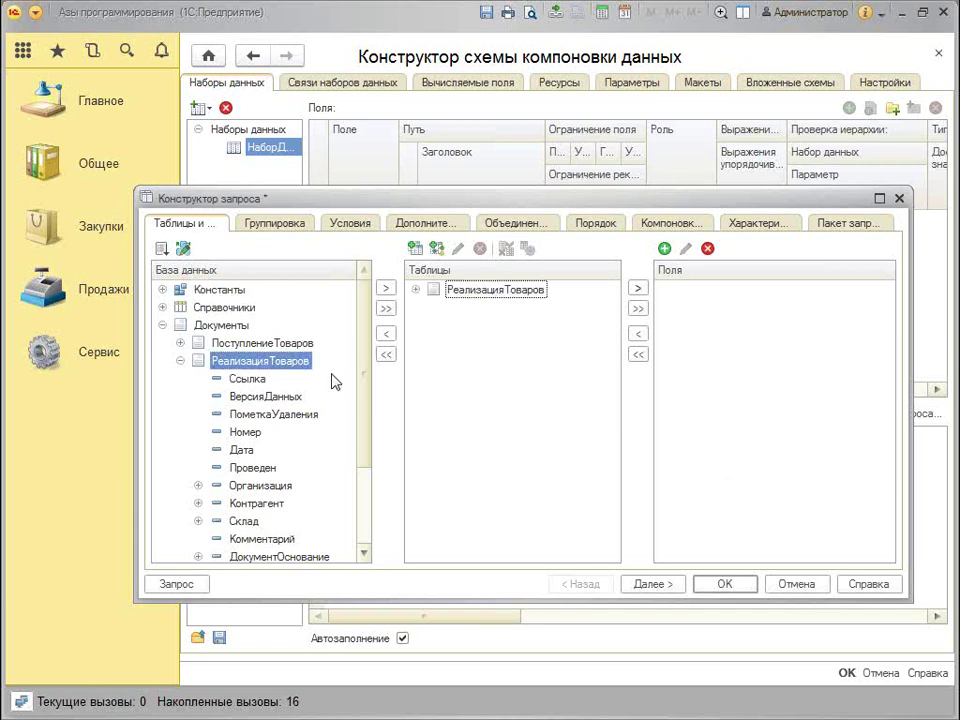
Add the Товары tabular section of the document РеализацияТоваров to the query's tables
scroll(275, 486, down, 2)
double_click(248, 486)
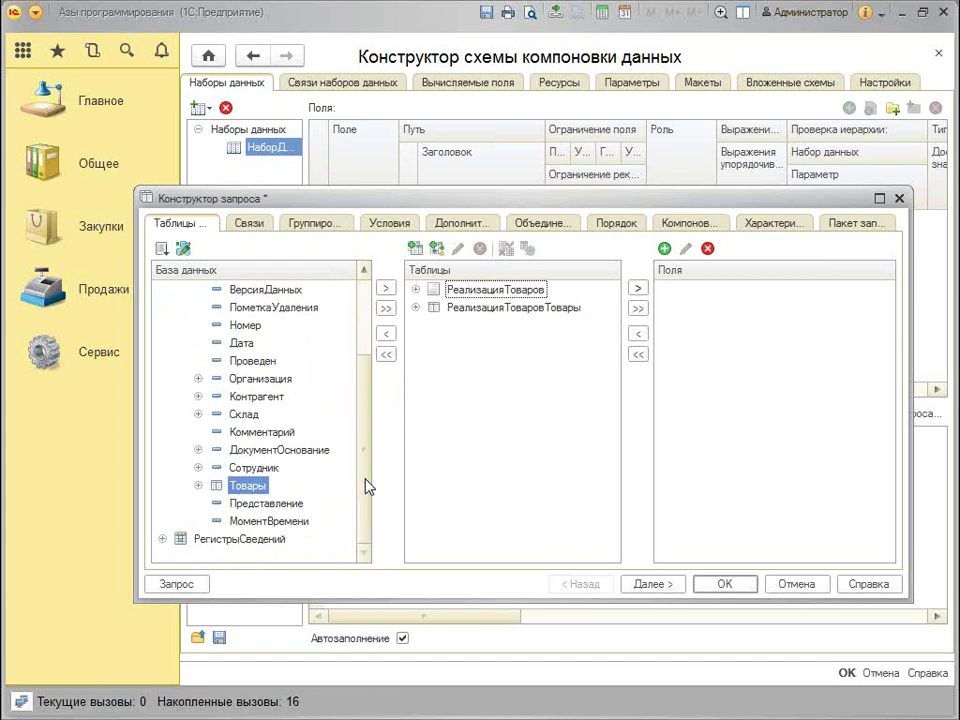
scroll(240, 492, up, 2)
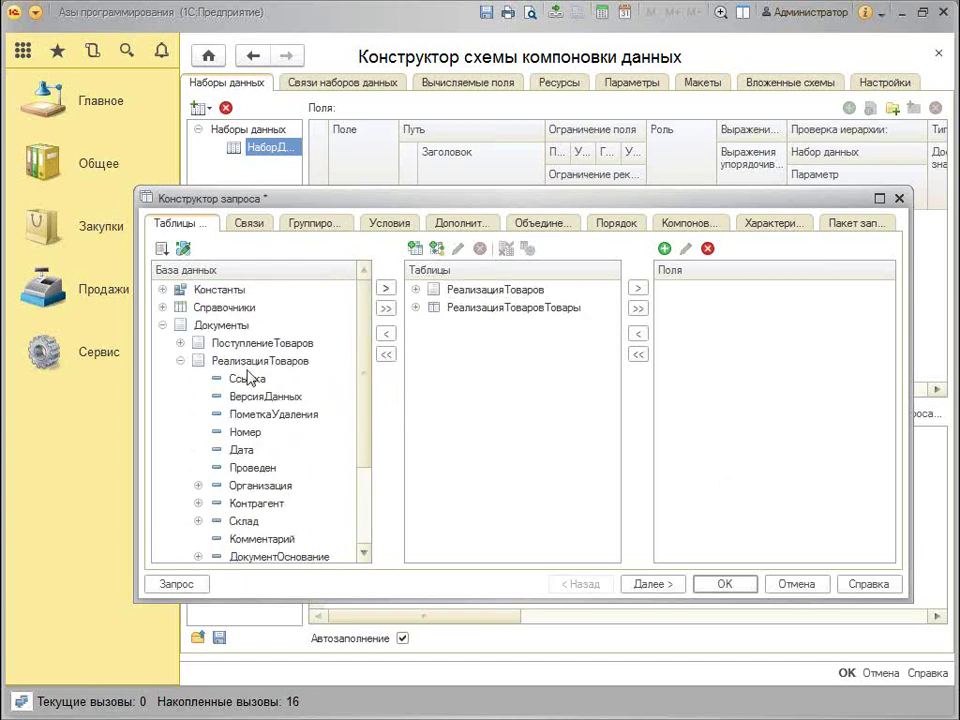
Add the Сотрудник field from the РеализацияТоваров table to the query fields
click(205, 360)
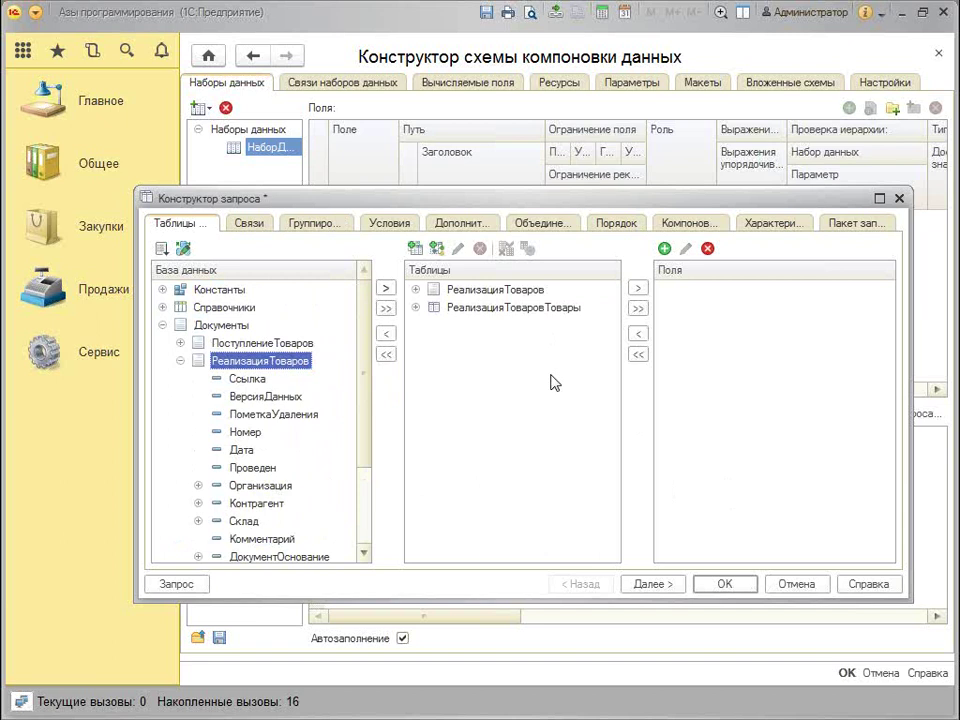
click(513, 292)
click(415, 290)
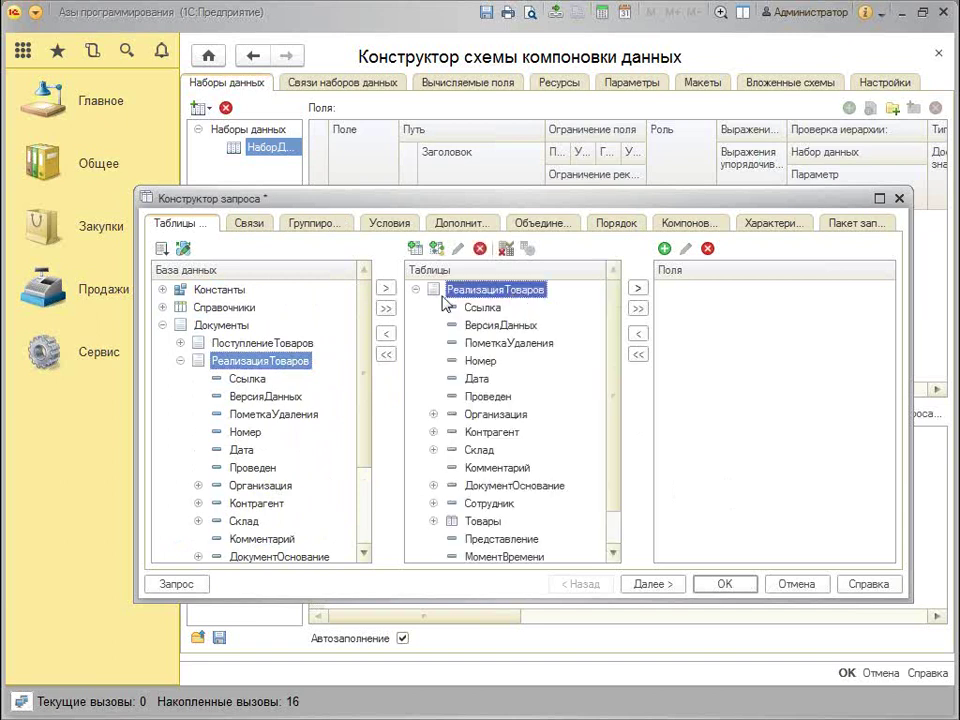
click(505, 504)
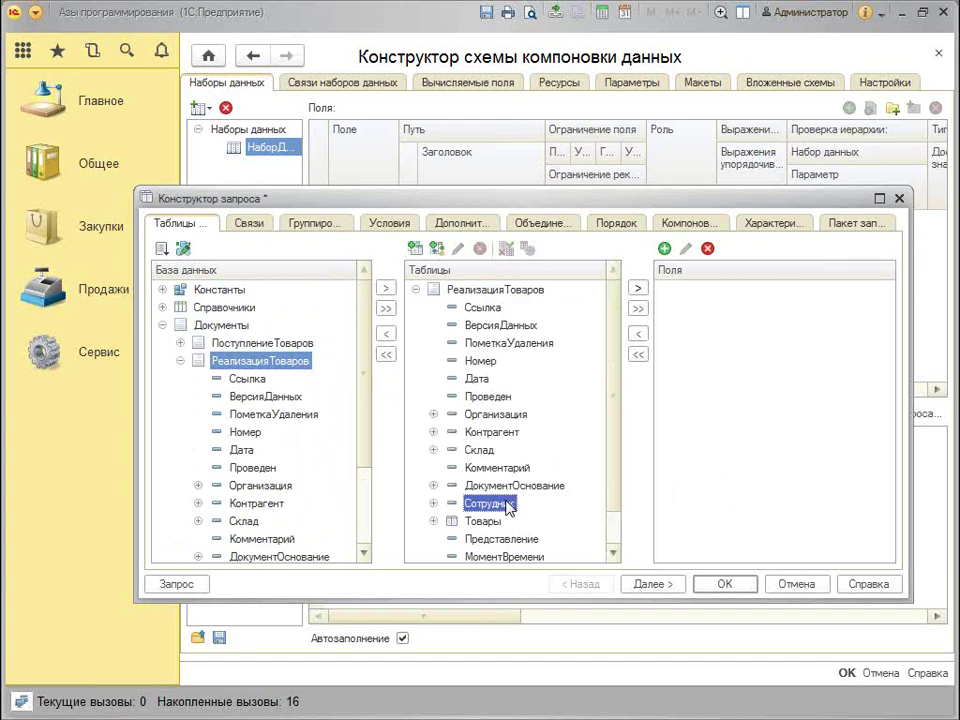
click(385, 288)
Add the Номенклатура, Количество and Сумма fields from РеализацияТоваровТовары to the query, check the table link and accept the query
click(415, 307)
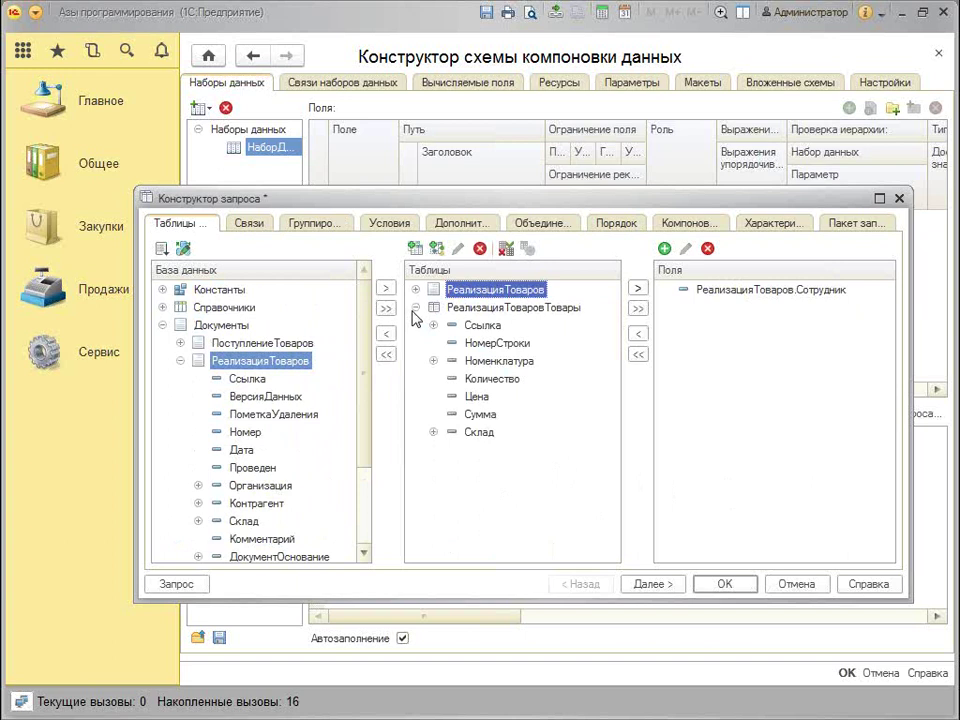
double_click(495, 362)
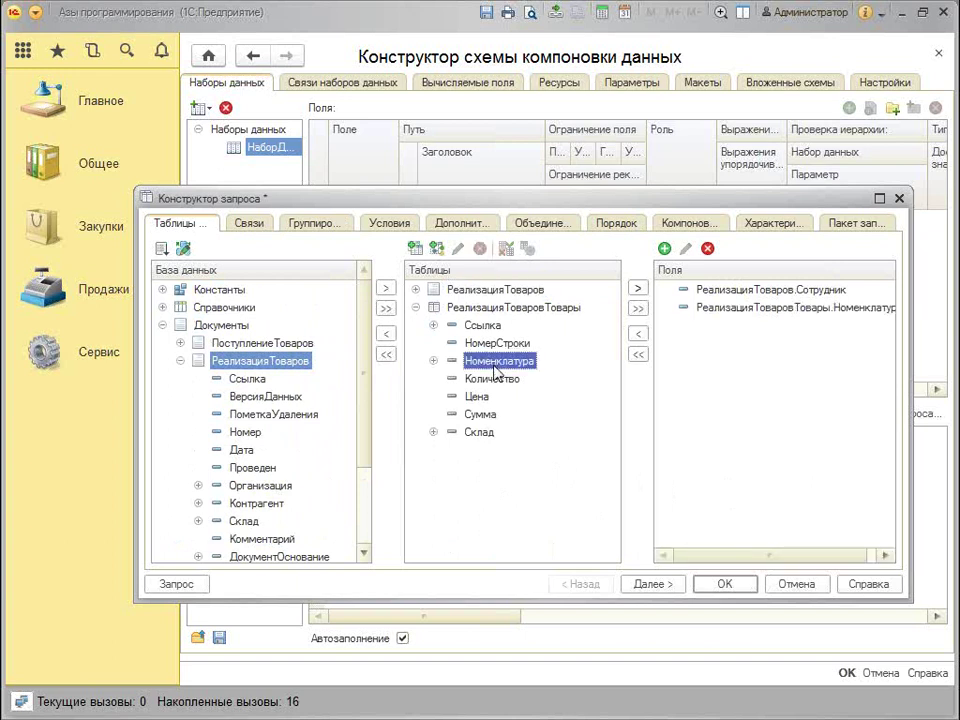
double_click(500, 381)
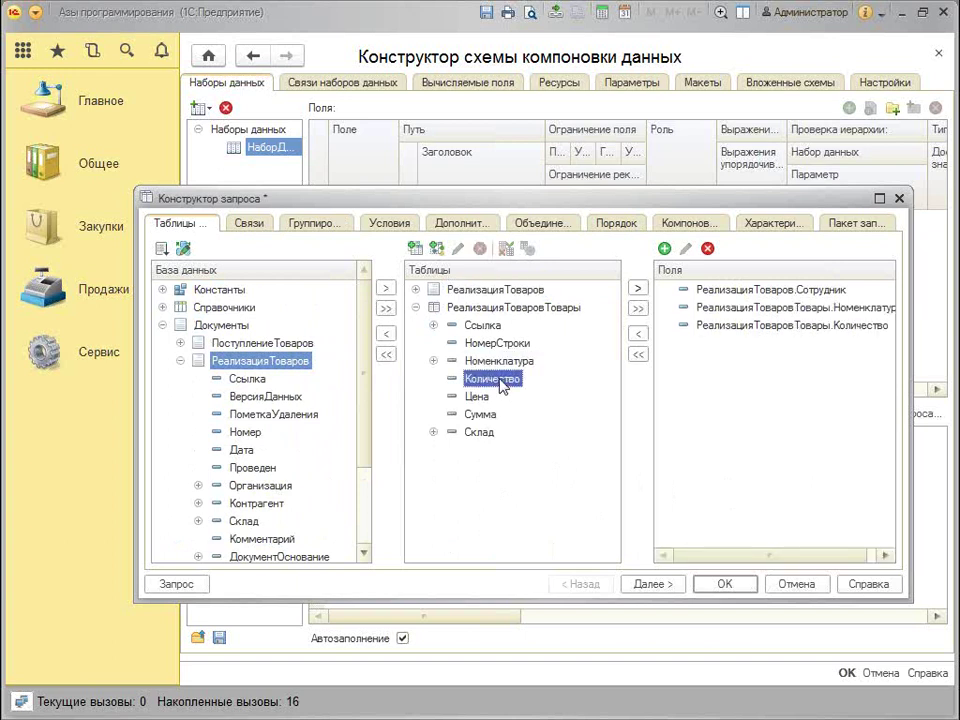
double_click(482, 414)
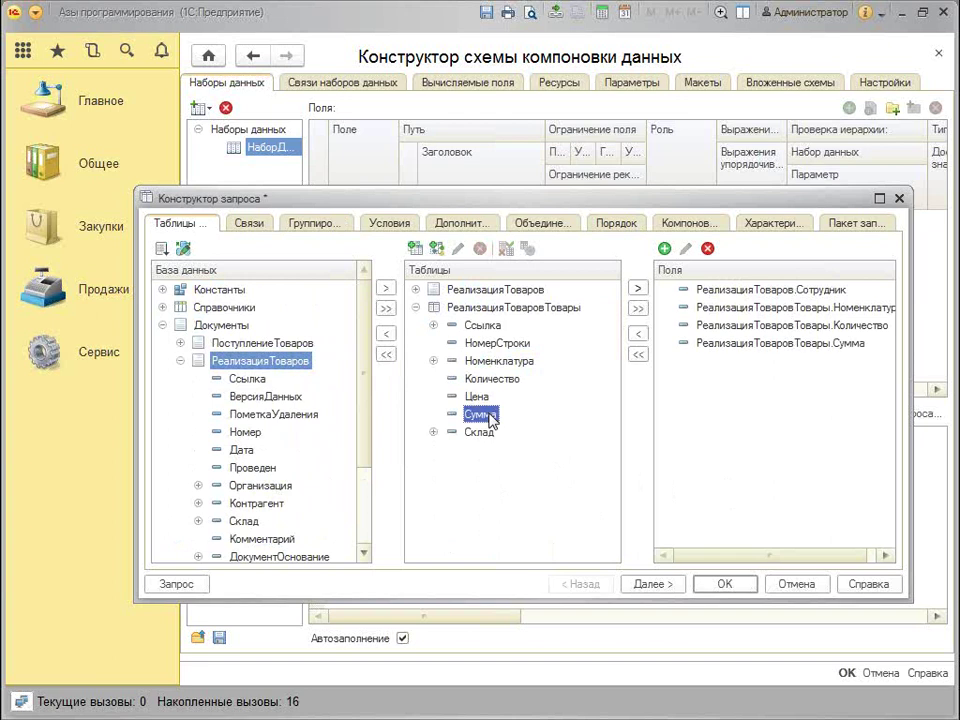
click(806, 386)
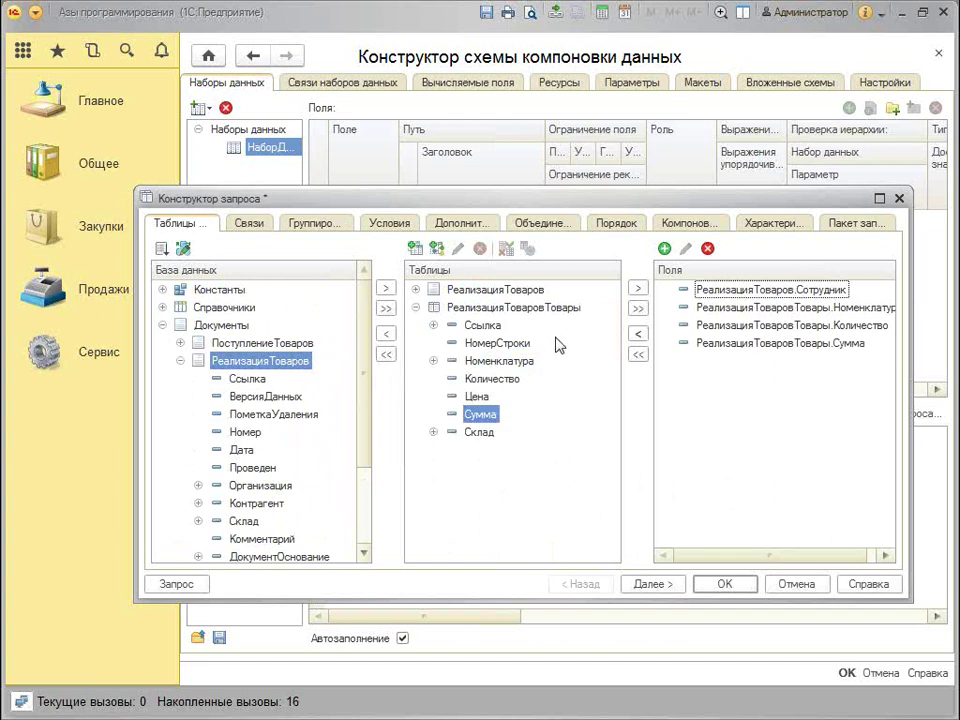
click(250, 224)
click(741, 591)
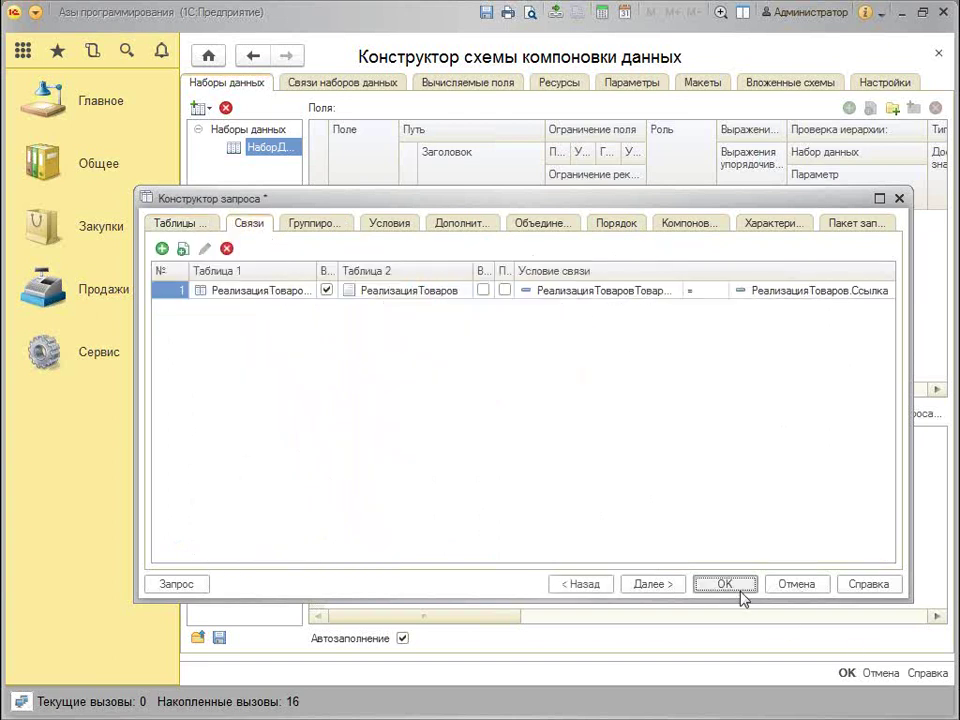
Add all available numeric fields, Количество and Сумма, to the schema's resources
click(565, 86)
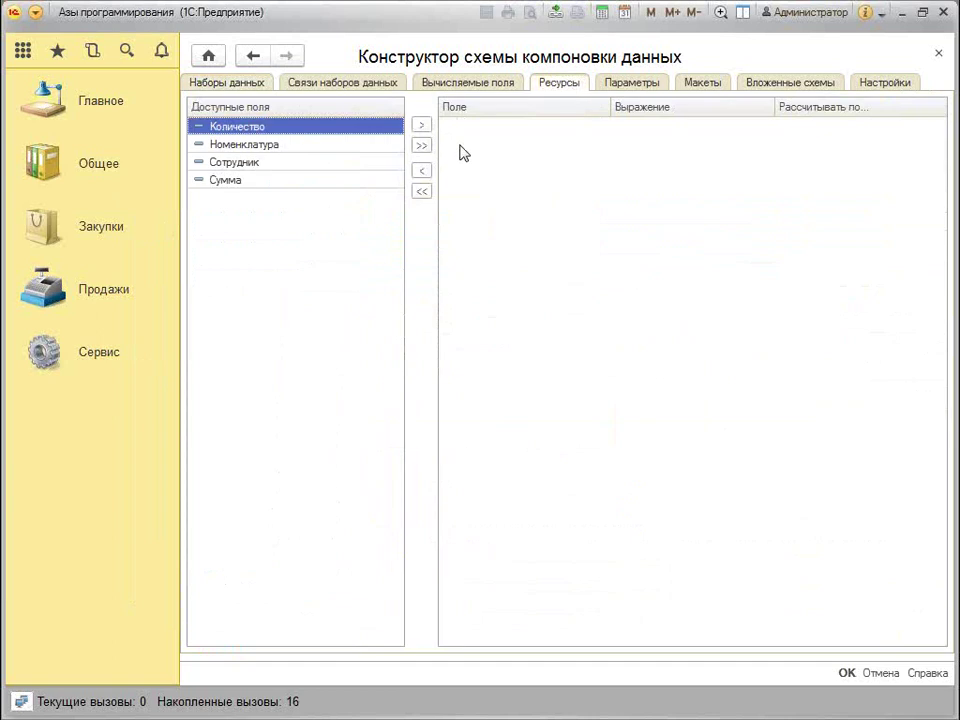
click(421, 146)
click(615, 84)
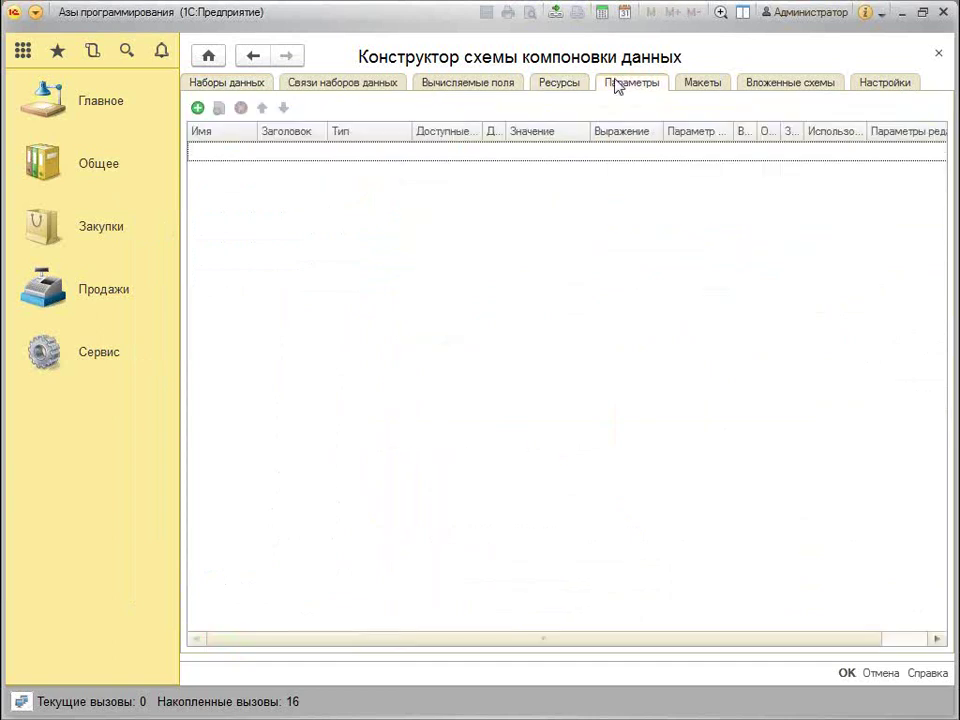
Add a grouping by the Сотрудник field to the report structure in the variant Основной
click(884, 82)
click(364, 107)
click(390, 130)
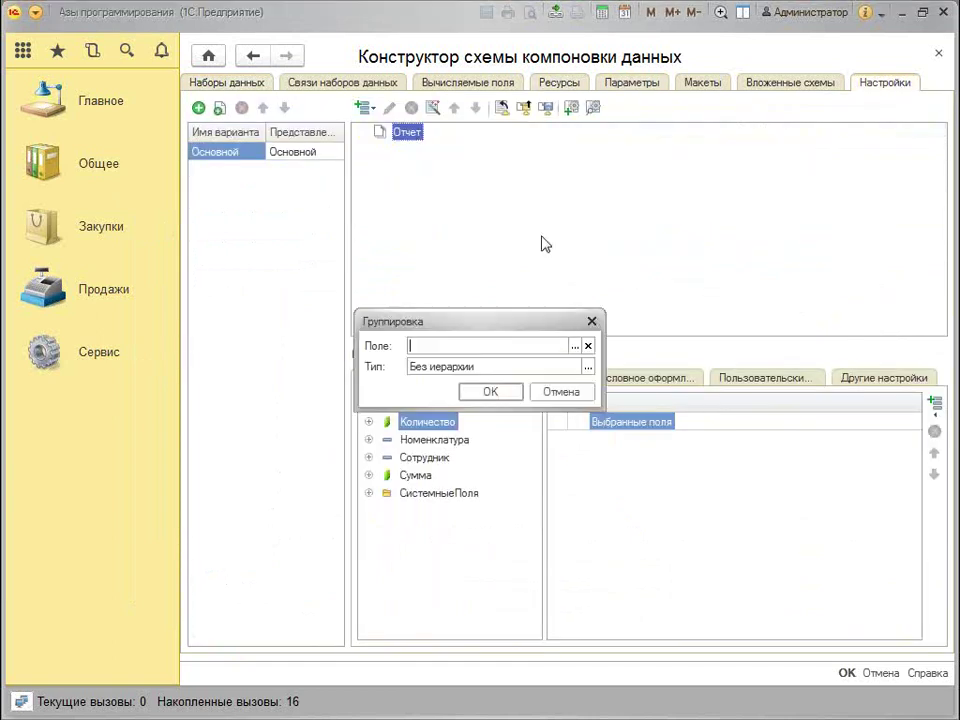
click(574, 345)
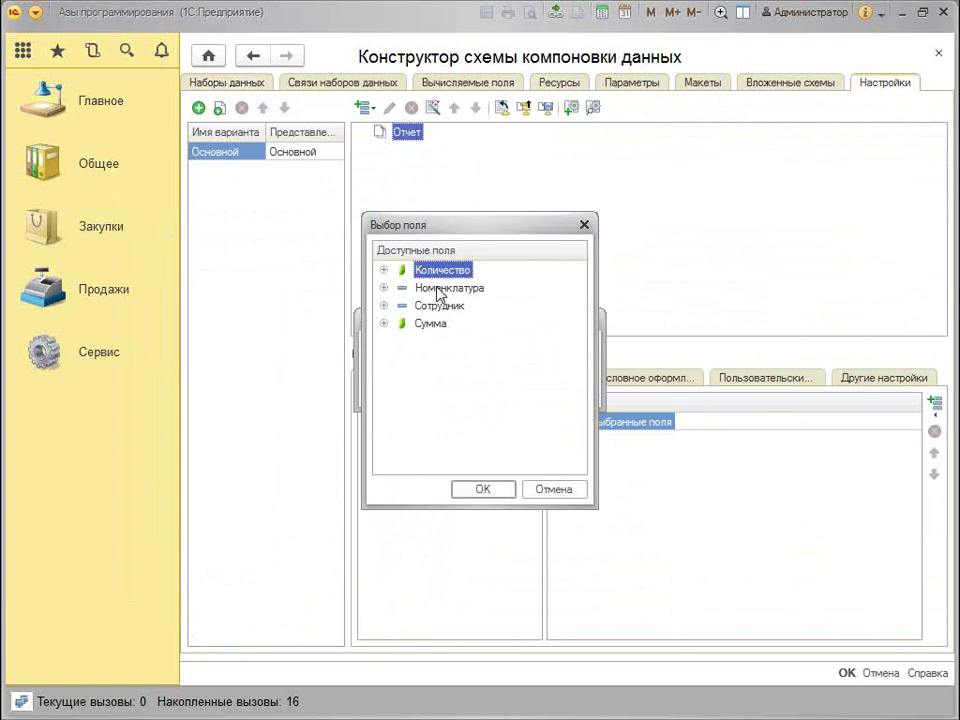
double_click(439, 305)
click(491, 390)
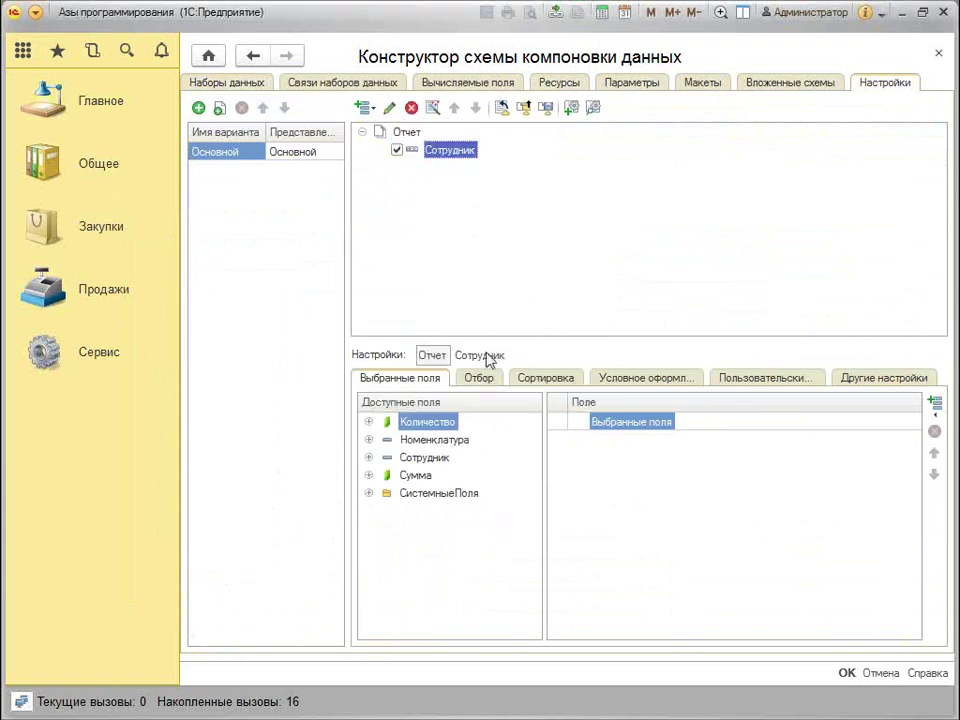
Nest a grouping by Номенклатура with the hierarchy type Иерархия under the Сотрудник grouping
right_click(437, 150)
click(470, 88)
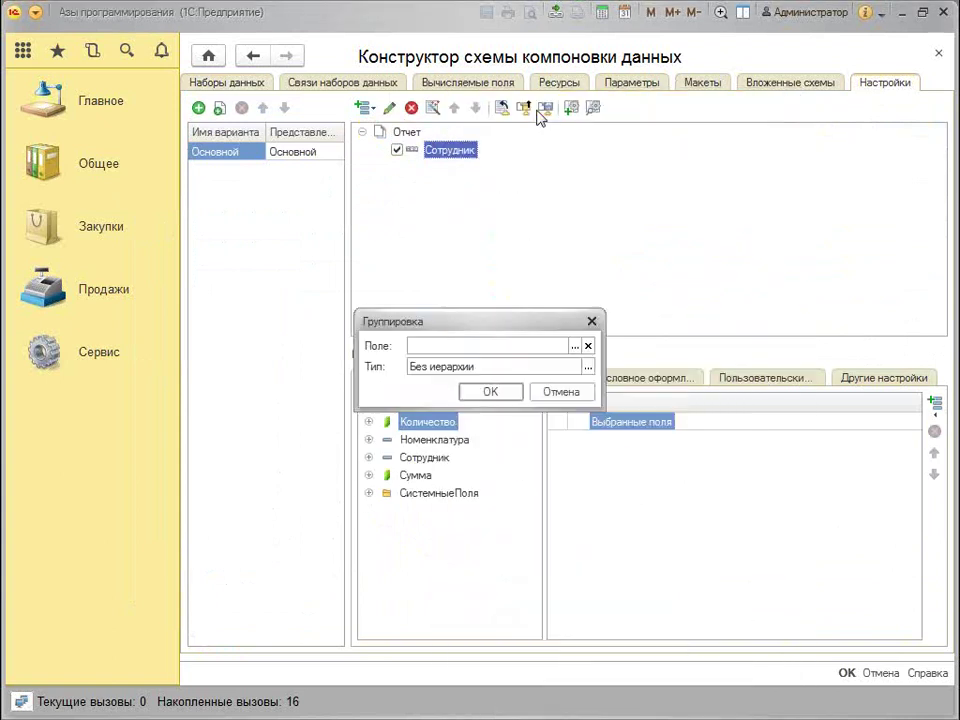
click(574, 346)
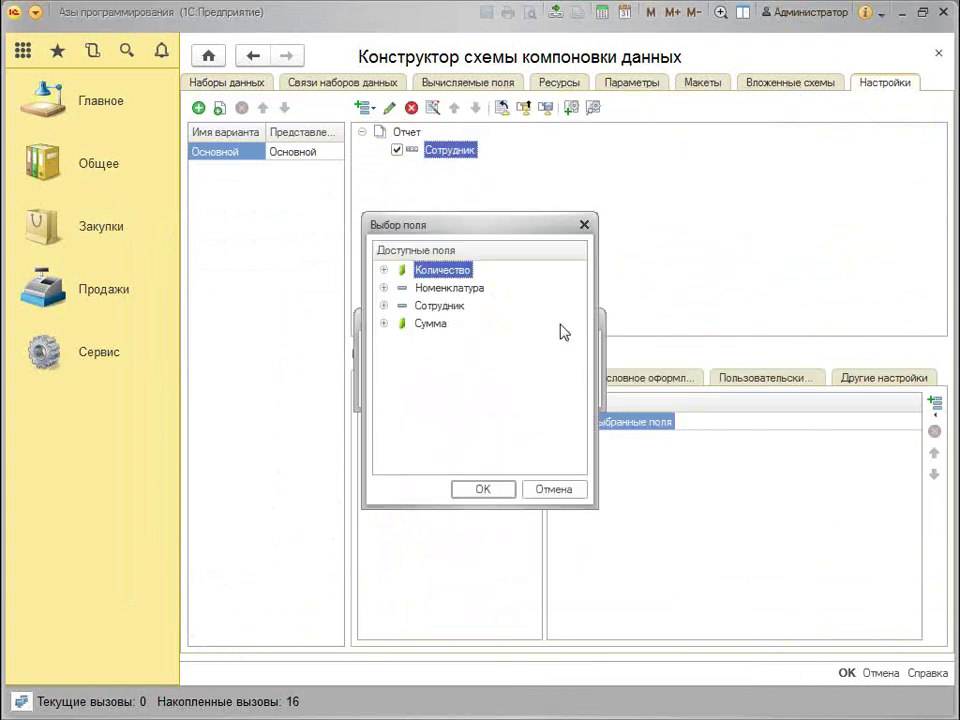
double_click(440, 289)
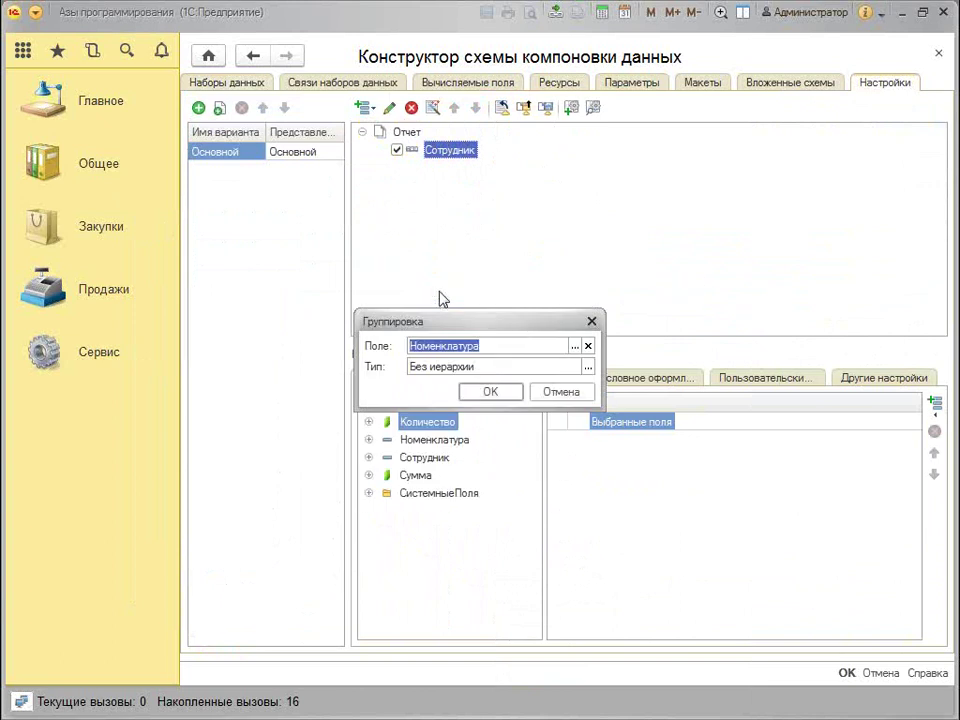
click(588, 367)
click(514, 398)
click(496, 392)
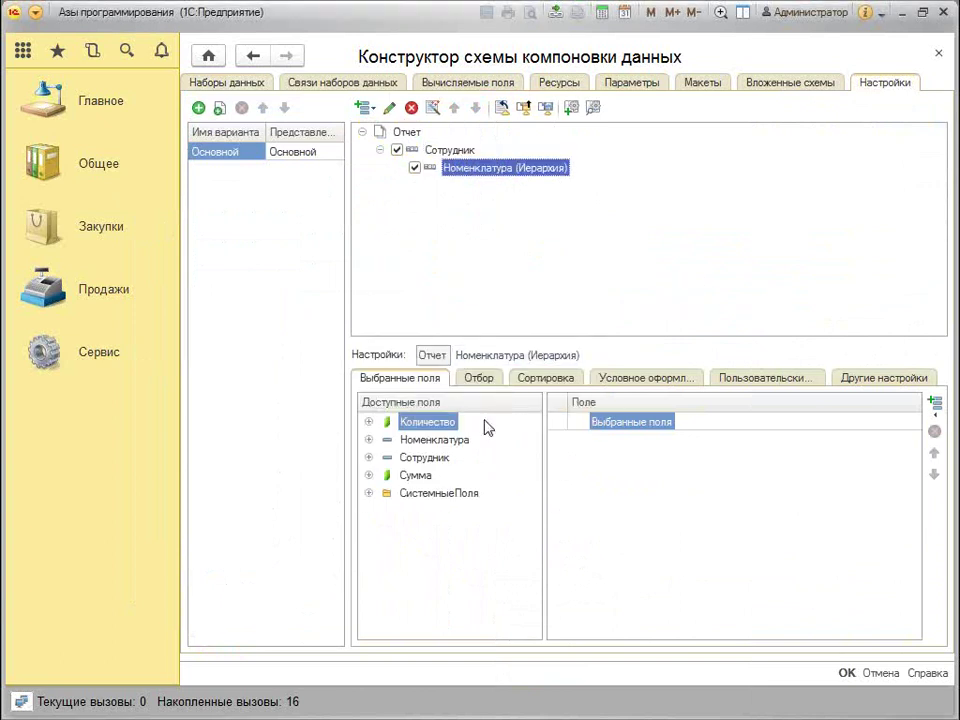
Add Количество and Сумма to the report's selected fields and accept the data composition schema
drag(452, 429, 675, 501)
drag(418, 476, 666, 501)
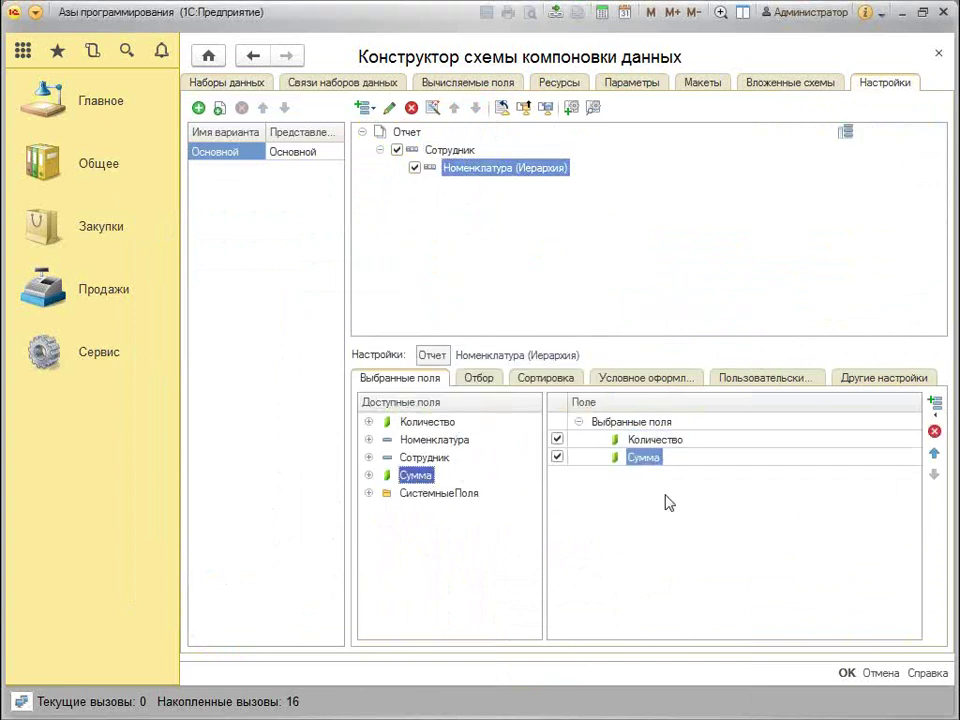
click(849, 673)
Generate the report and examine the resulting table of sales by employee and item
click(344, 97)
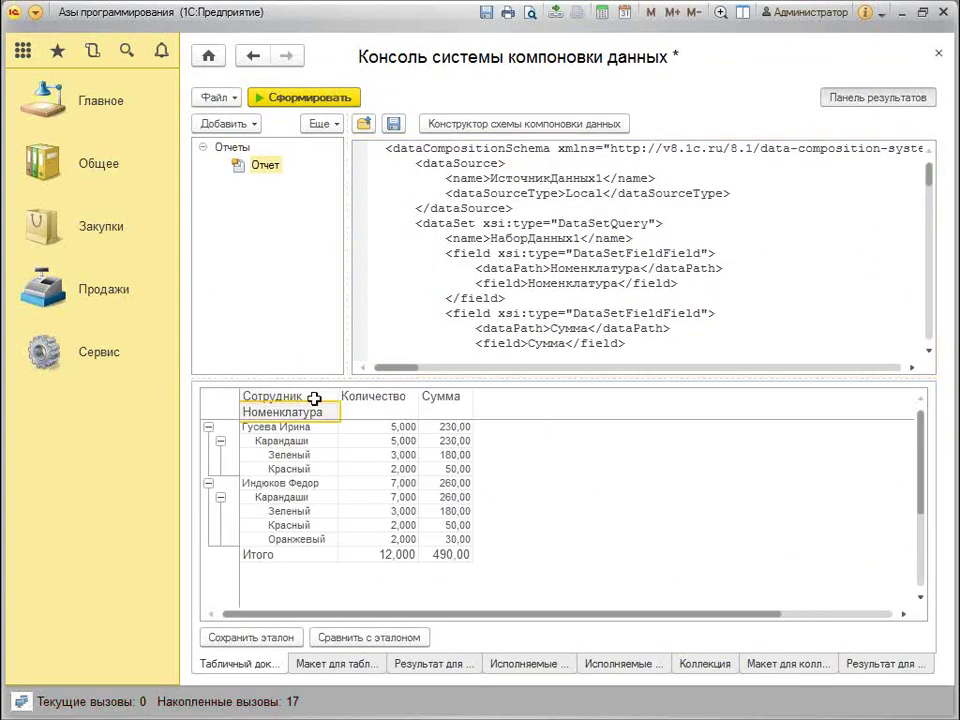
scroll(317, 403, up, 2)
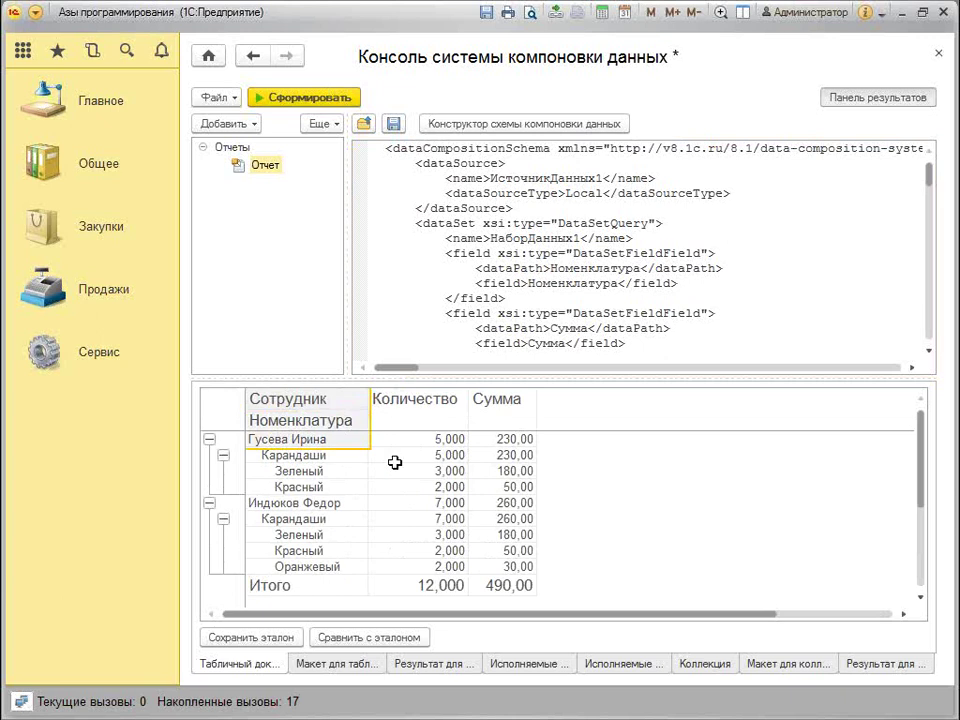
shift+click(497, 579)
click(301, 403)
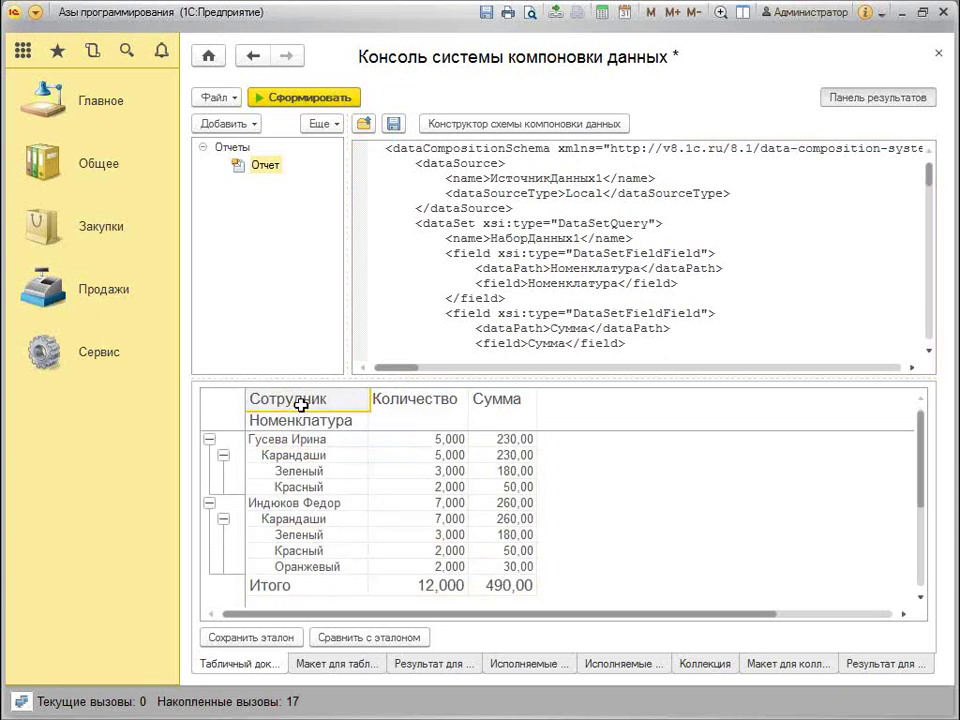
Review the schema text, the composition result and the executed settings, and return to the report table's headers
click(400, 150)
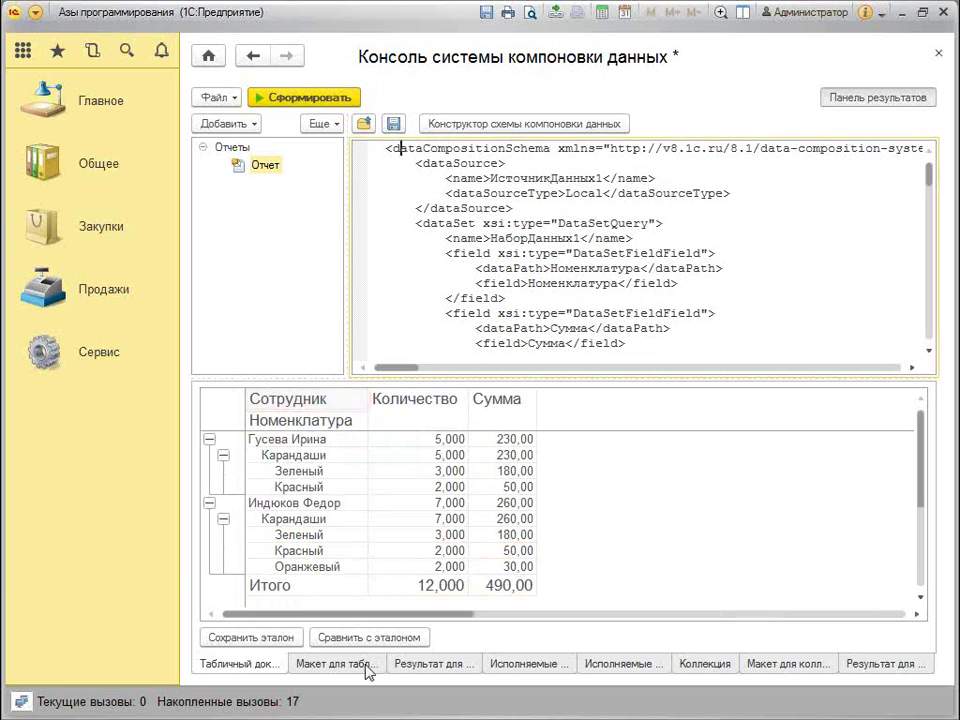
click(415, 665)
click(532, 665)
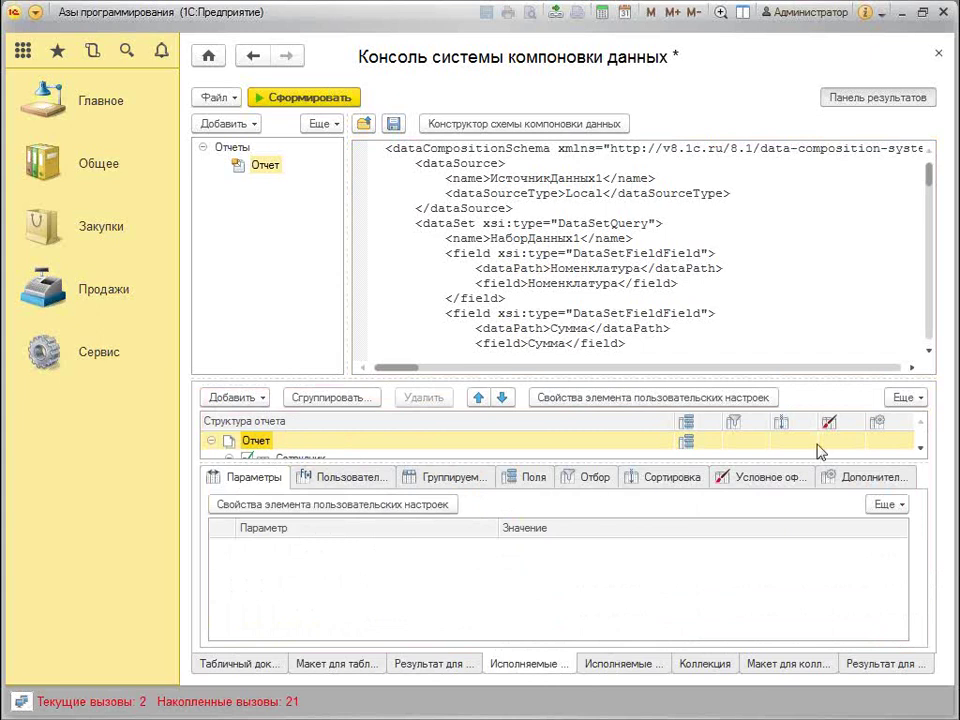
click(257, 666)
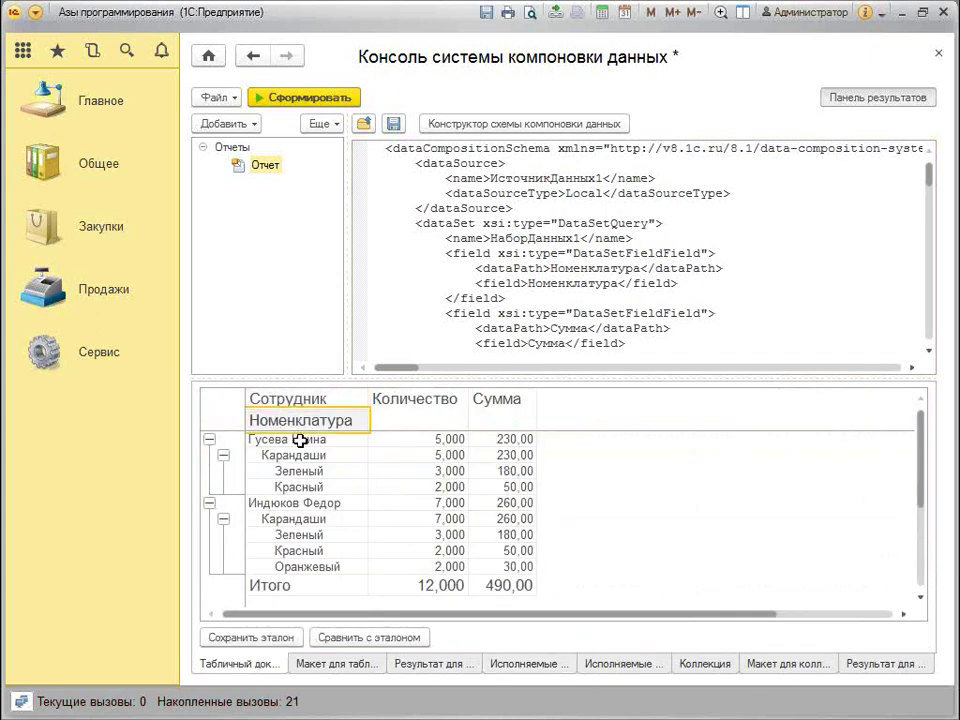
click(289, 395)
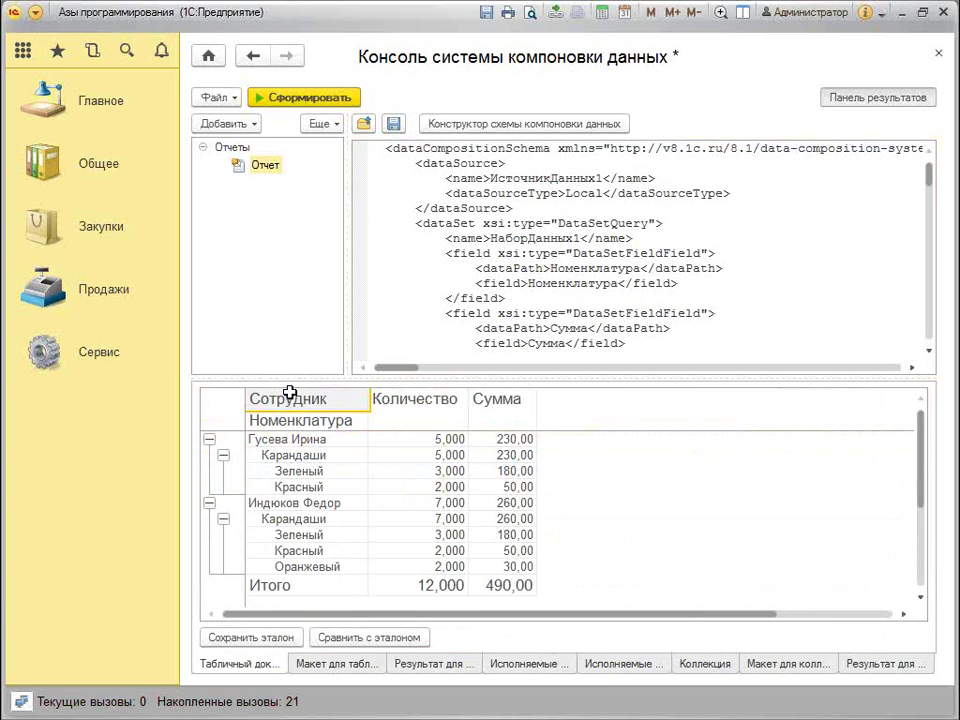
click(330, 420)
click(315, 397)
Compare the query text in the composition layout with the data set's query in the schema constructor, and return to the report table
click(341, 670)
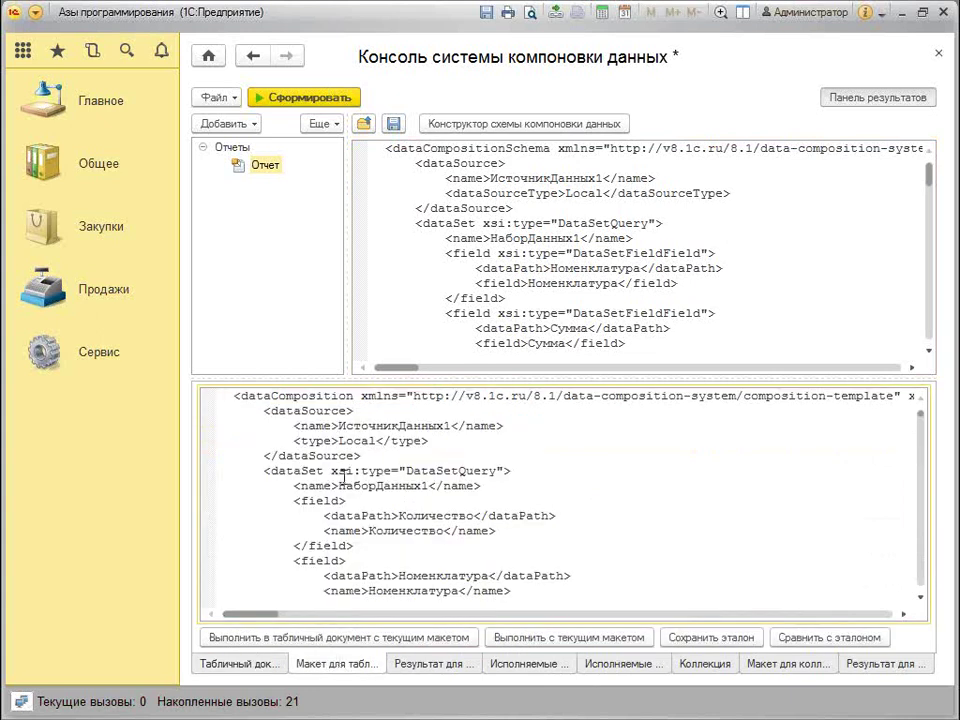
scroll(258, 500, down, 10)
scroll(344, 477, down, 4)
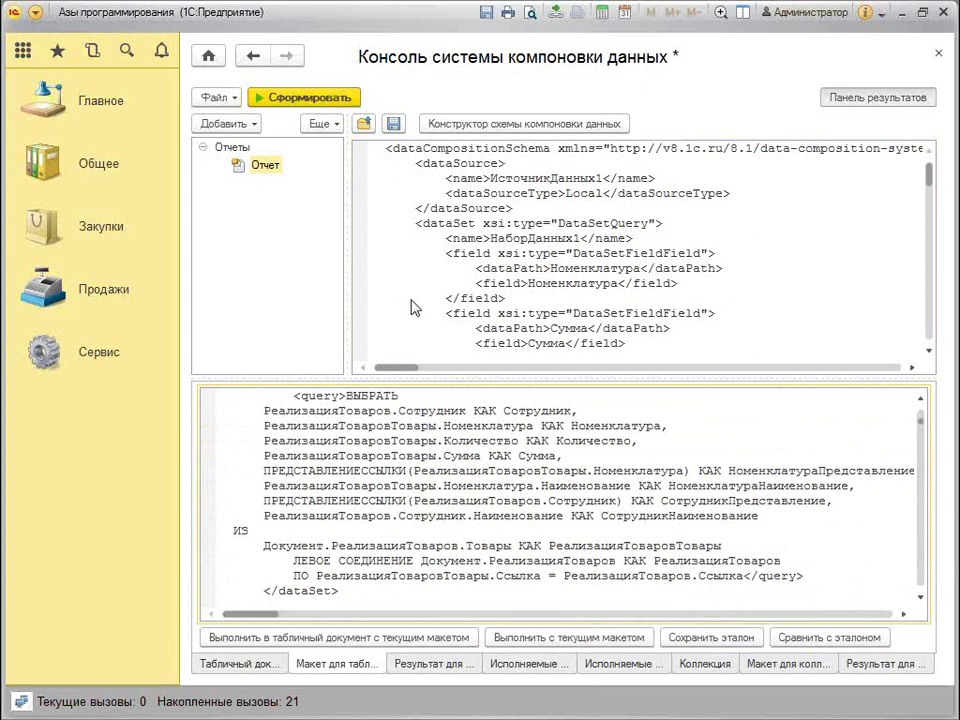
click(478, 124)
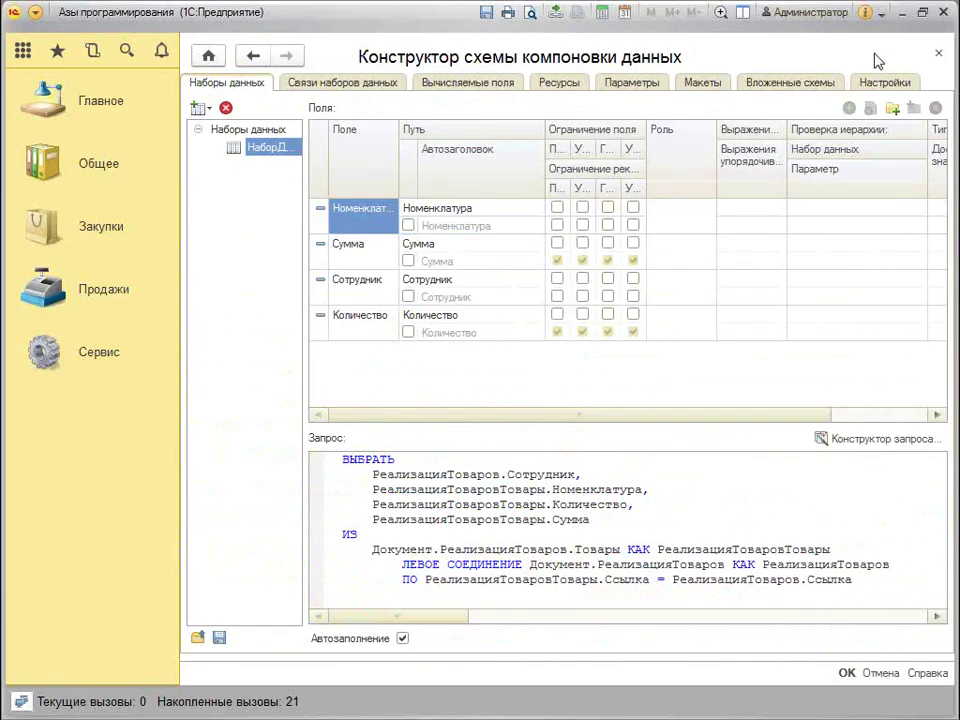
click(848, 672)
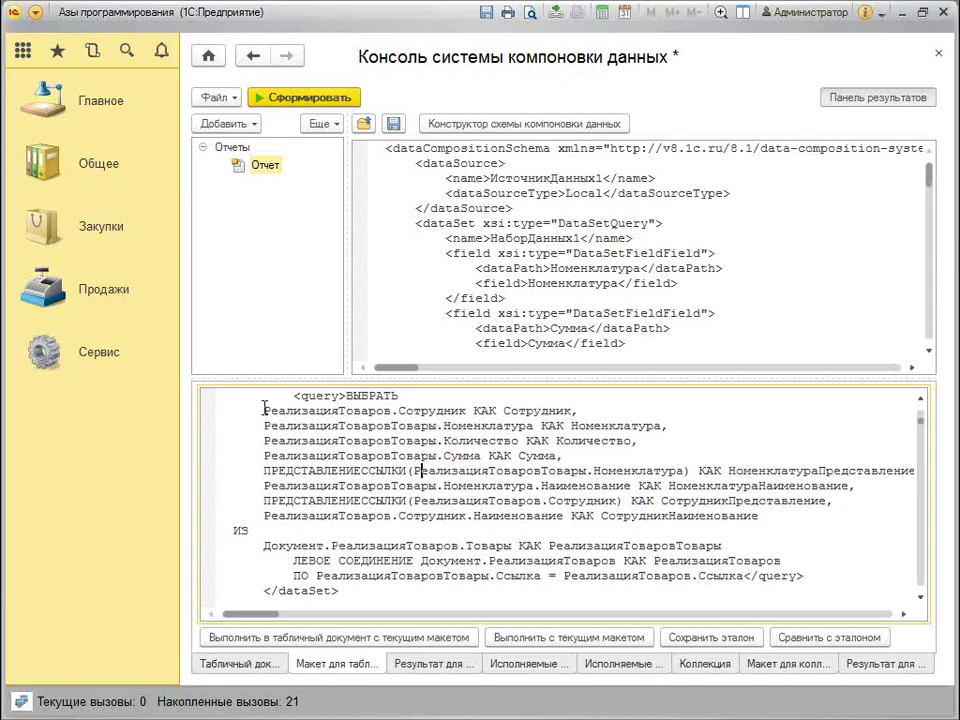
click(30, 337)
scroll(406, 493, up, 5)
scroll(370, 478, down, 5)
click(240, 663)
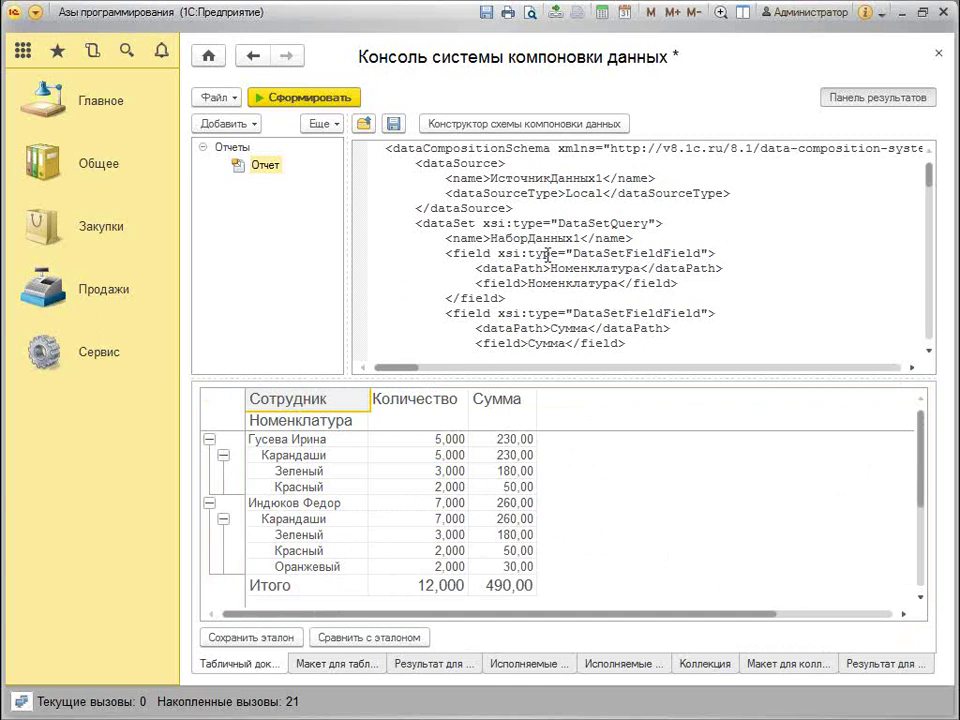
View the dialog for saving the data composition schema to an XML file and dismiss it without saving
click(543, 220)
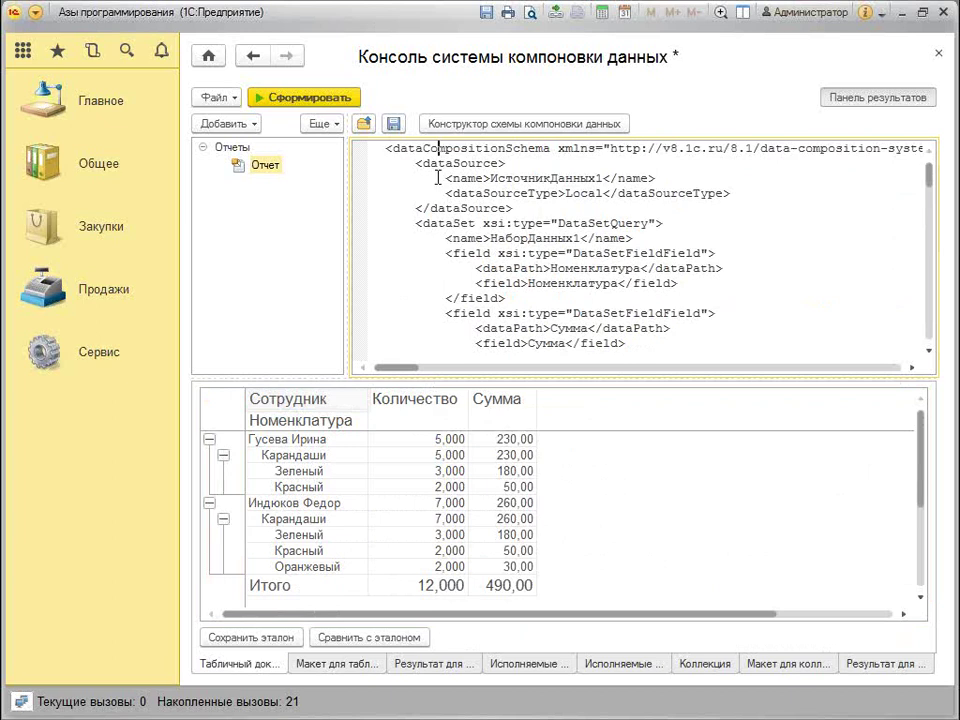
click(395, 125)
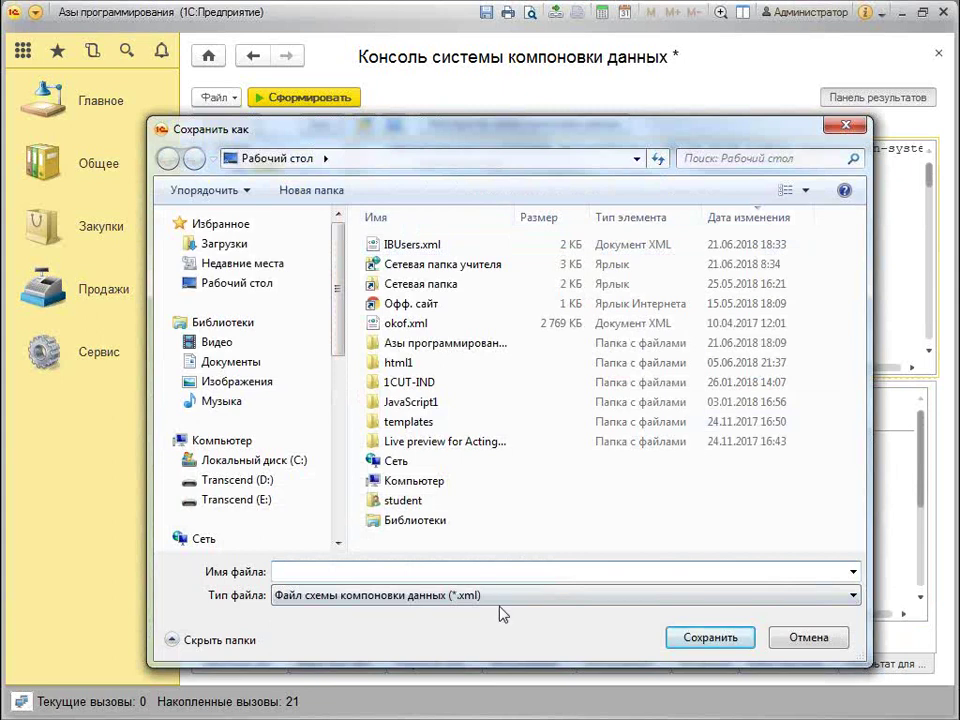
click(808, 638)
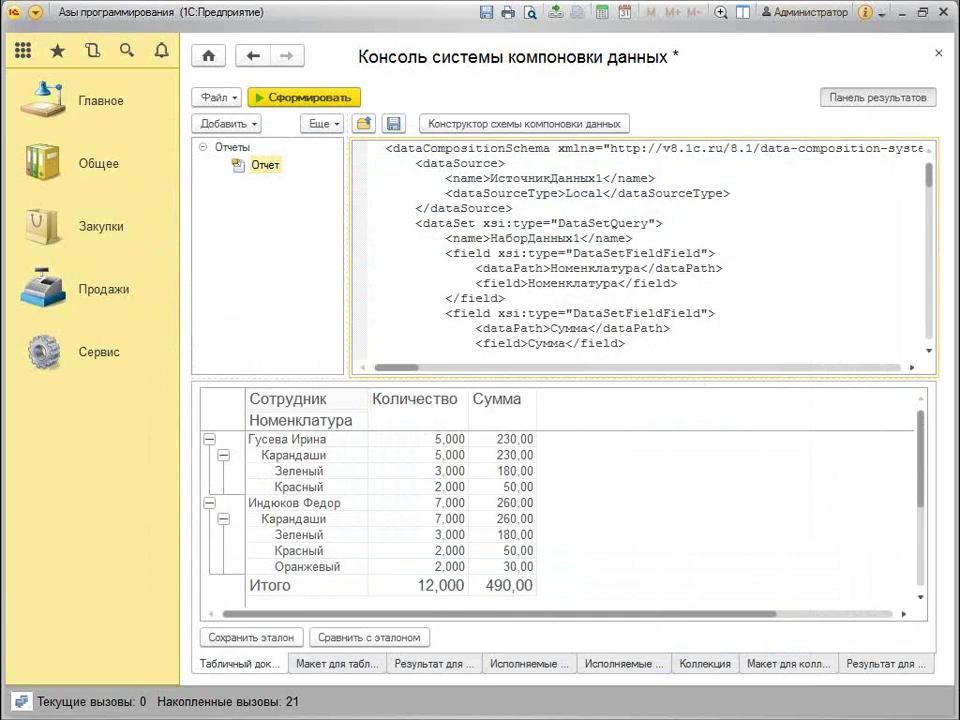
Close the data composition system console and discard the report changes
click(938, 54)
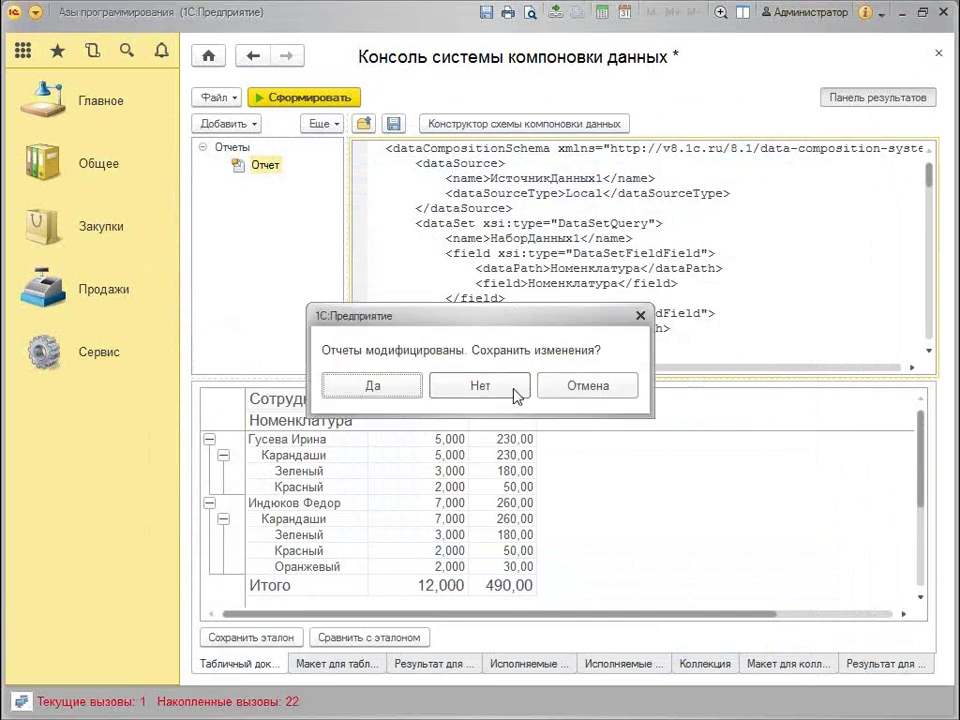
click(495, 387)
key(alt+Tab)
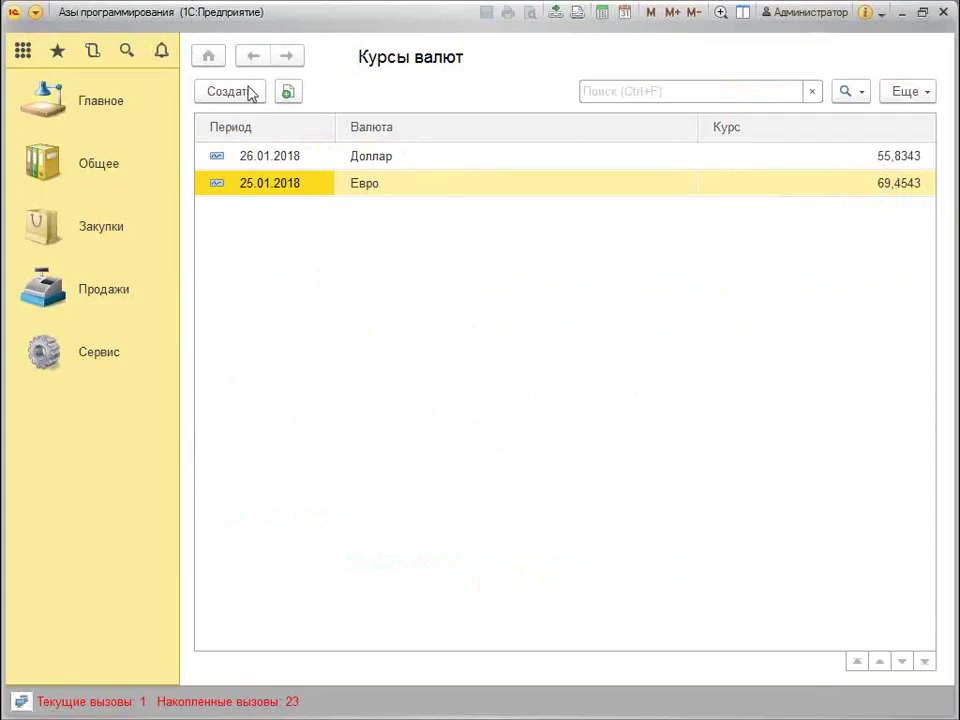
Reopen the recent external report КонсольСистемыКомпоновкиДанных.erf, check its additional commands for a help entry, and close the console
click(35, 12)
mouse_move(60, 38)
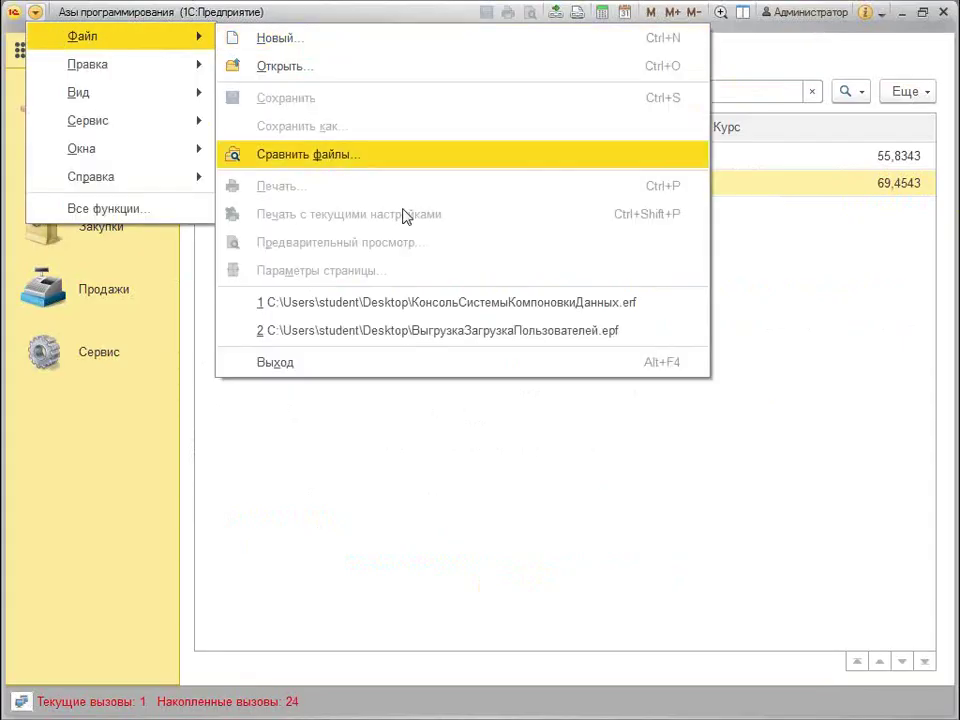
click(450, 306)
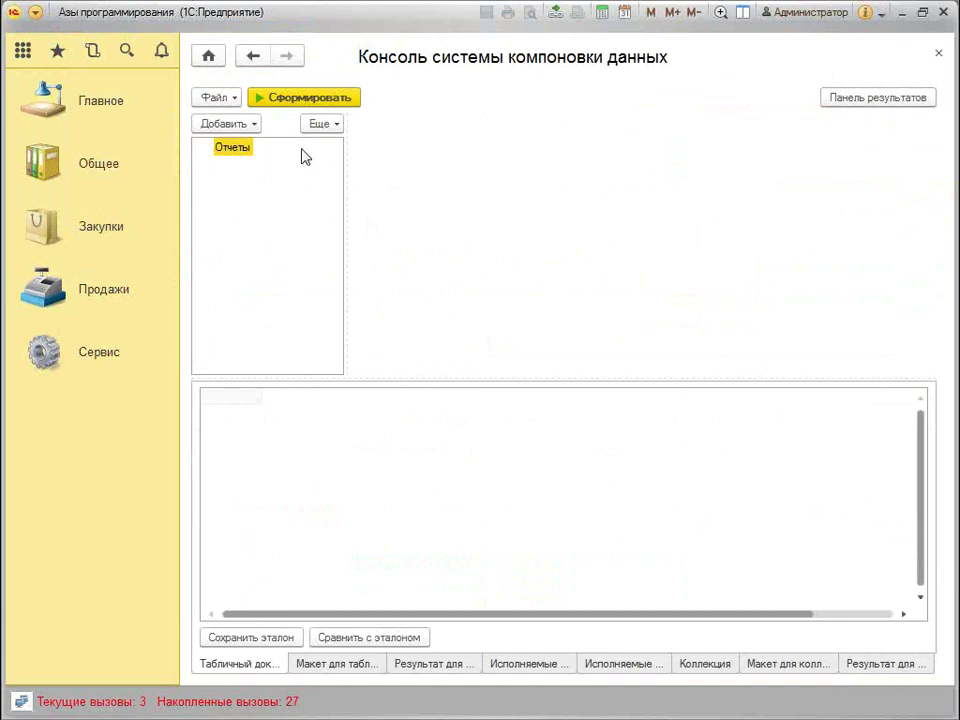
click(223, 103)
click(223, 103)
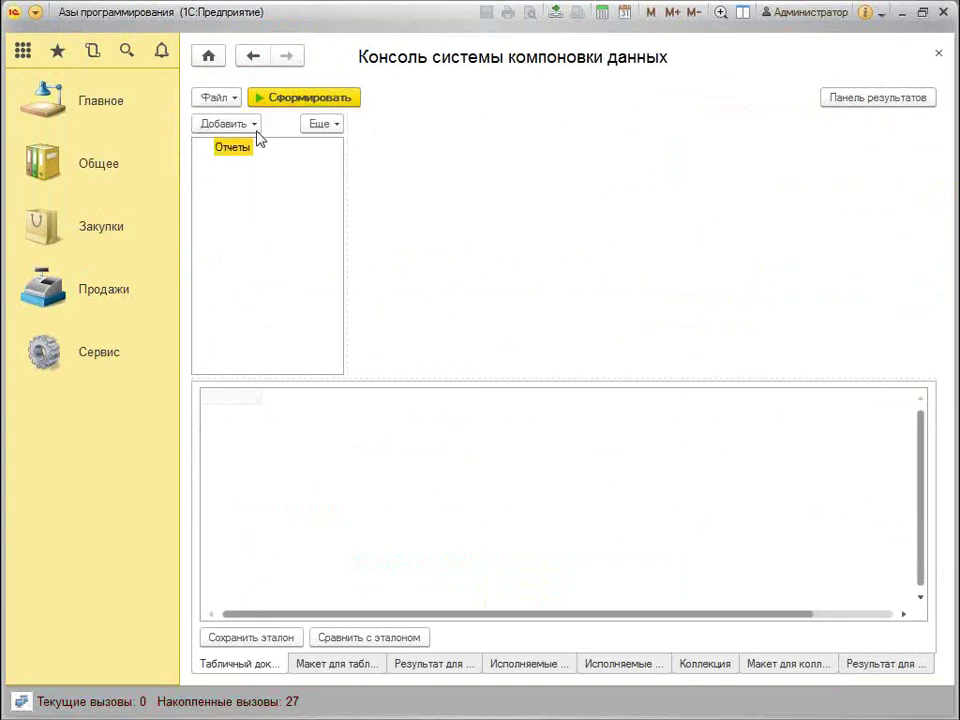
click(318, 124)
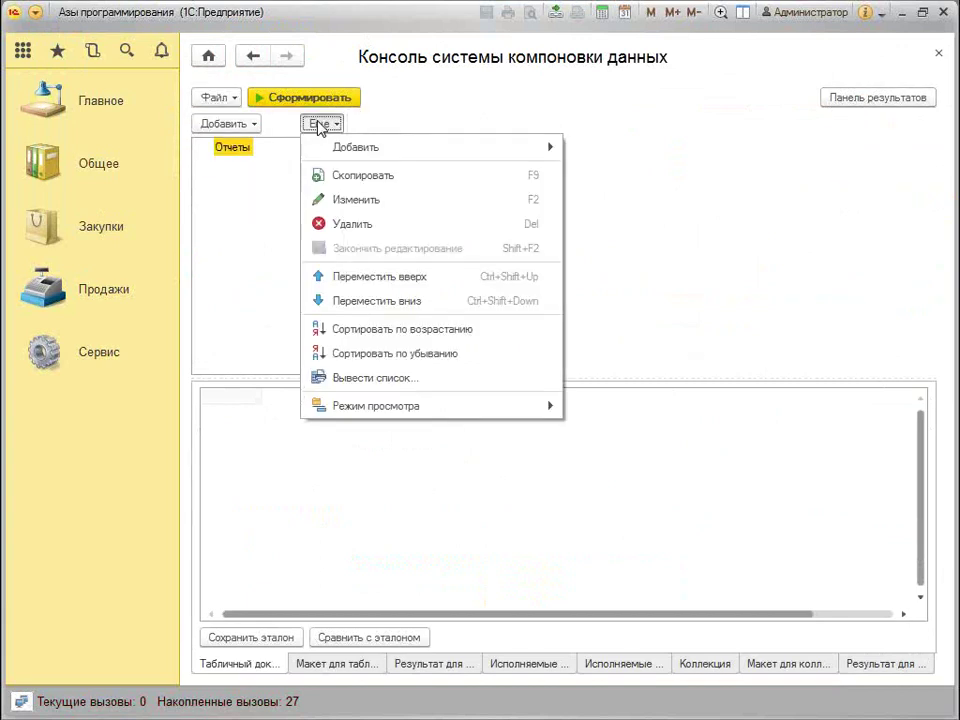
click(649, 313)
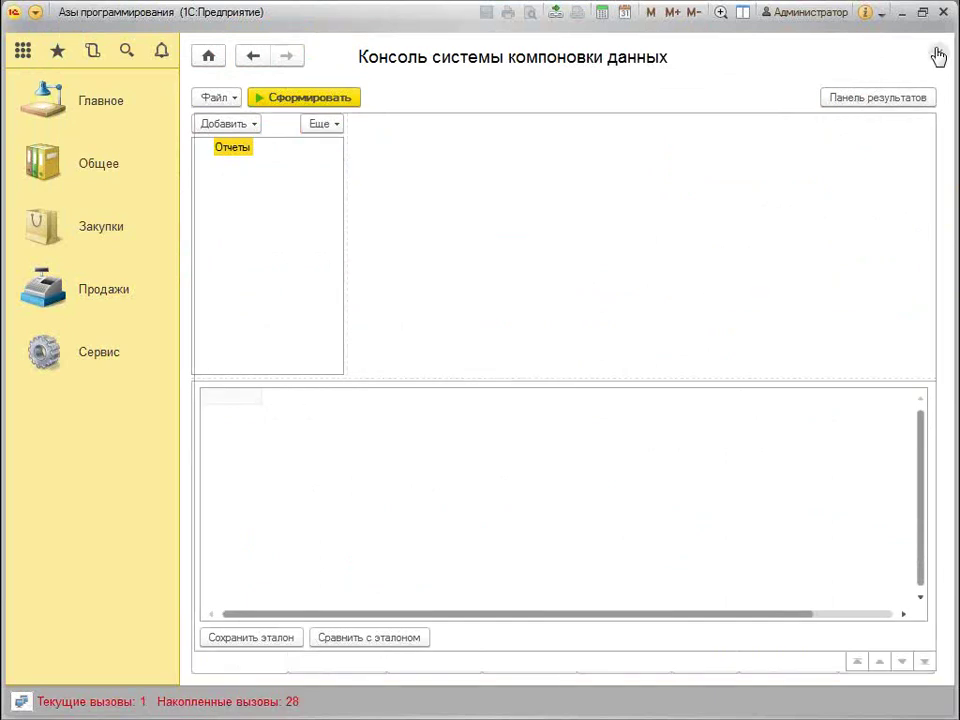
Switch to the Configurator, open КонсольСистемыКомпоновкиДанных.erf from the desktop, check its reference information, and close the report
click(901, 12)
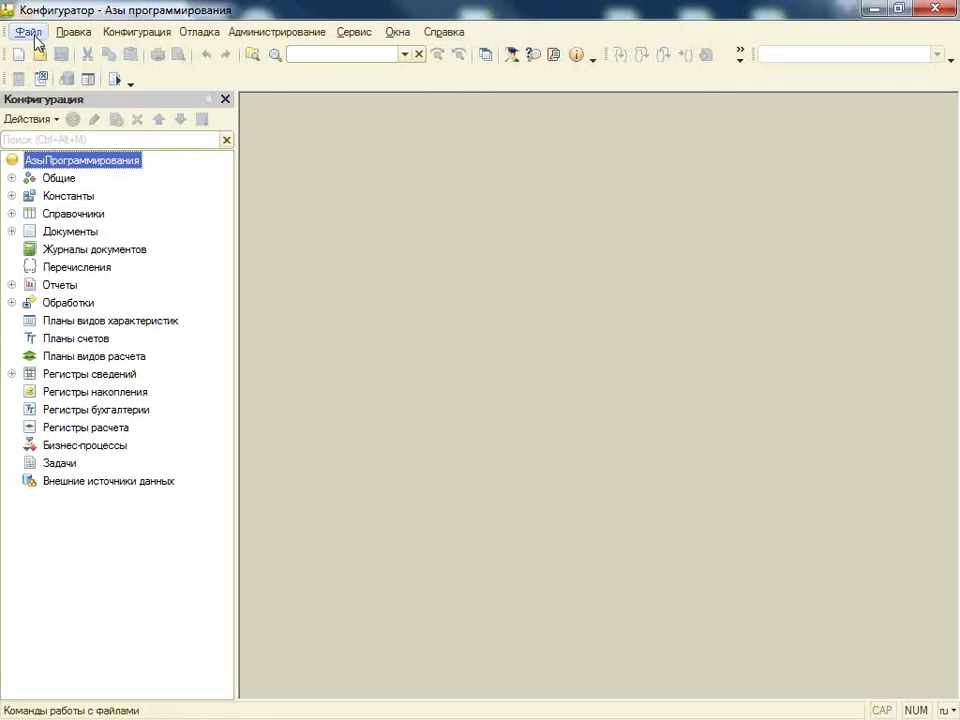
click(28, 32)
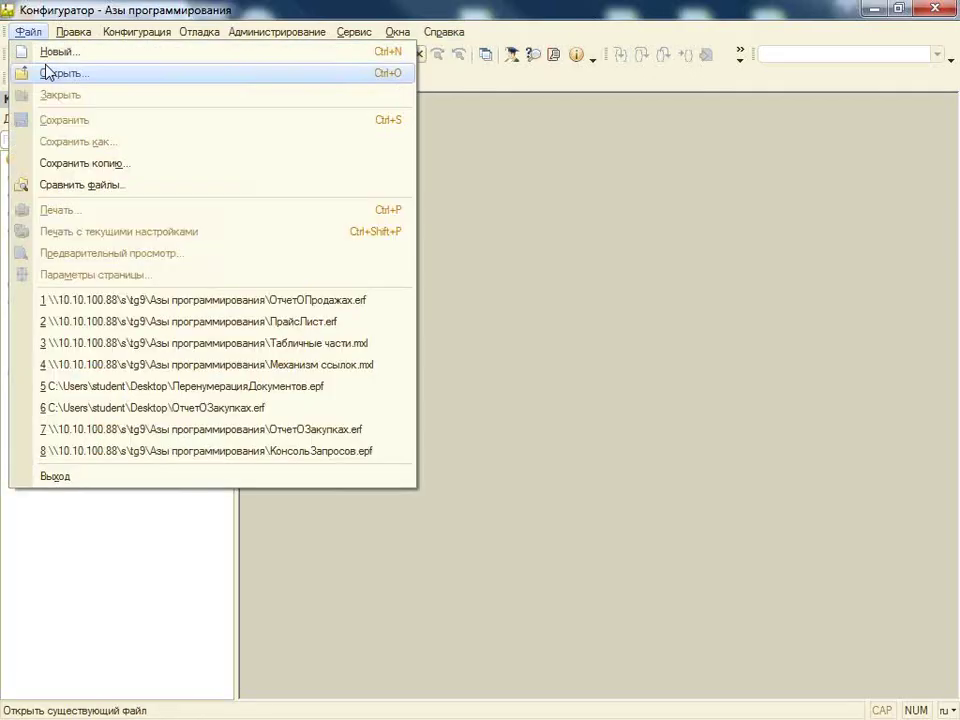
click(55, 76)
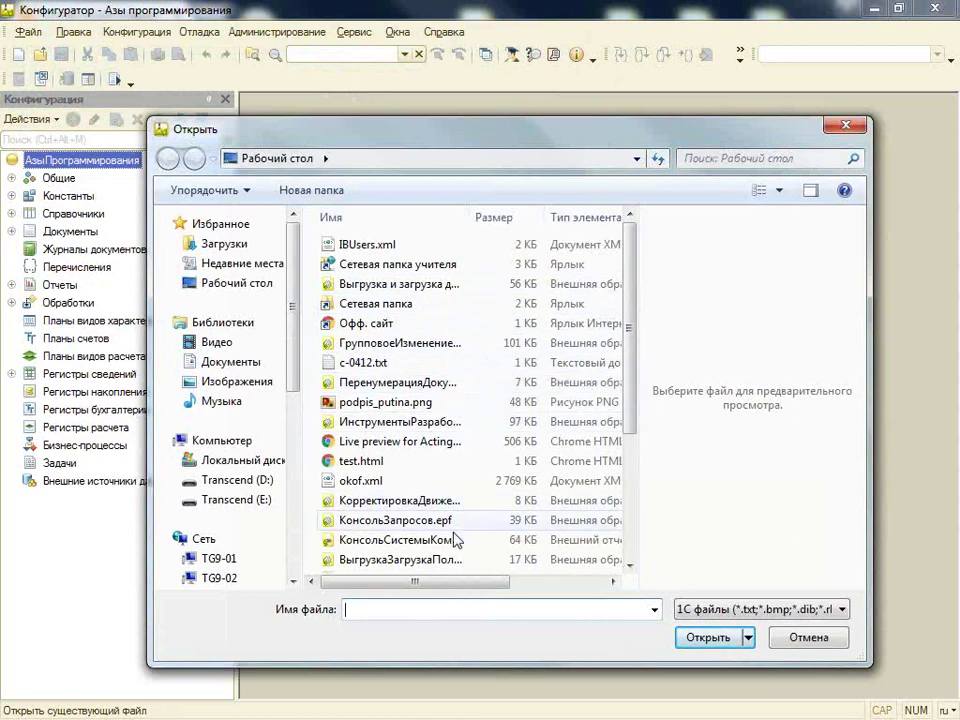
double_click(457, 540)
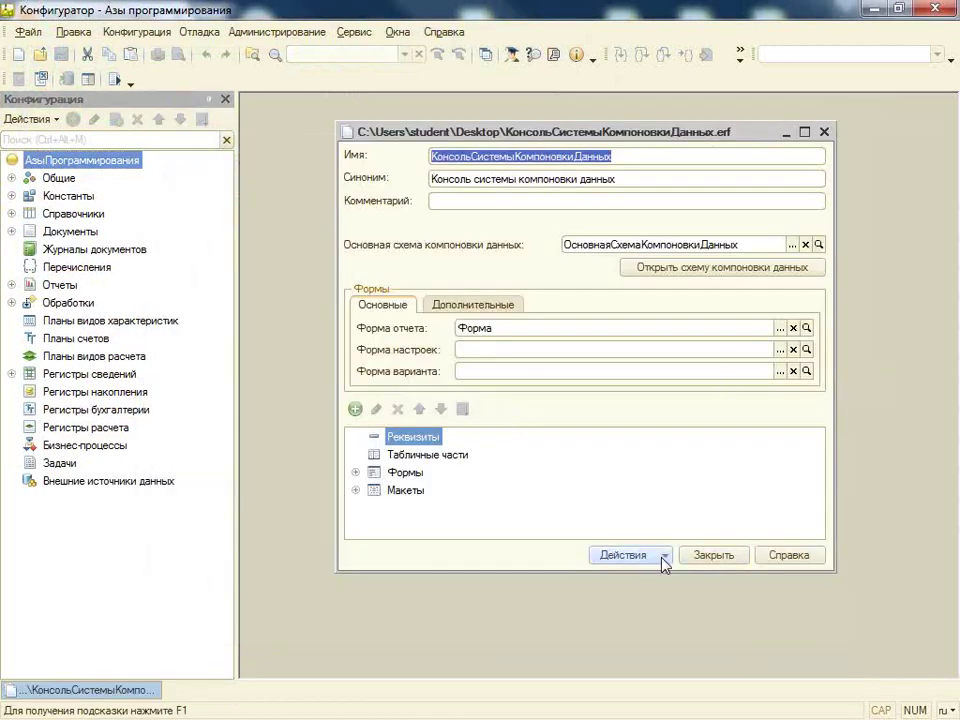
click(663, 556)
click(671, 506)
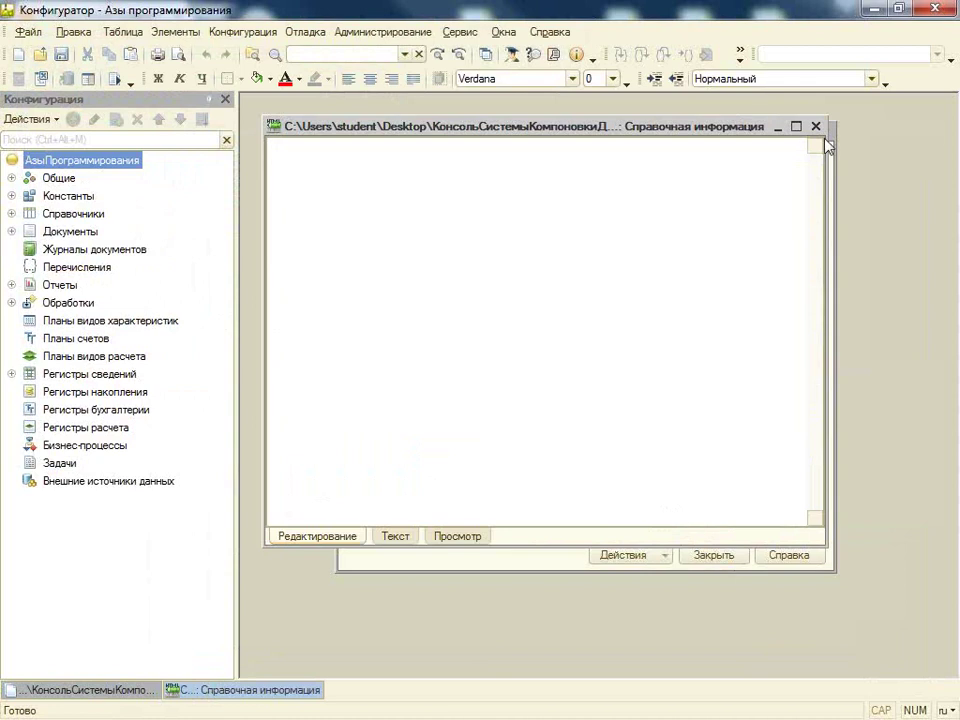
click(816, 126)
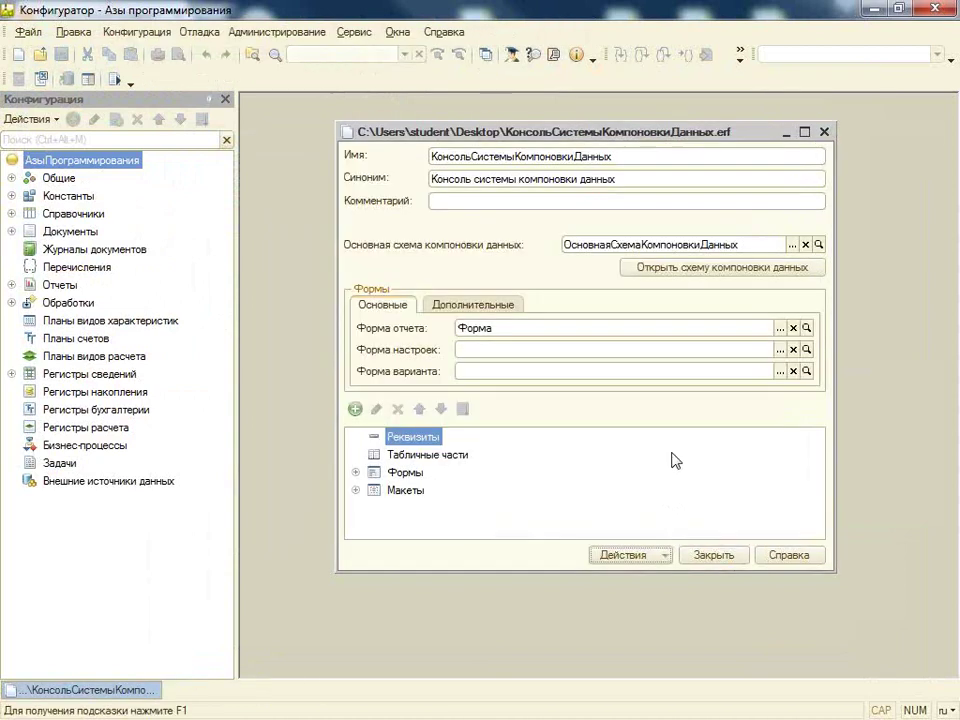
click(740, 559)
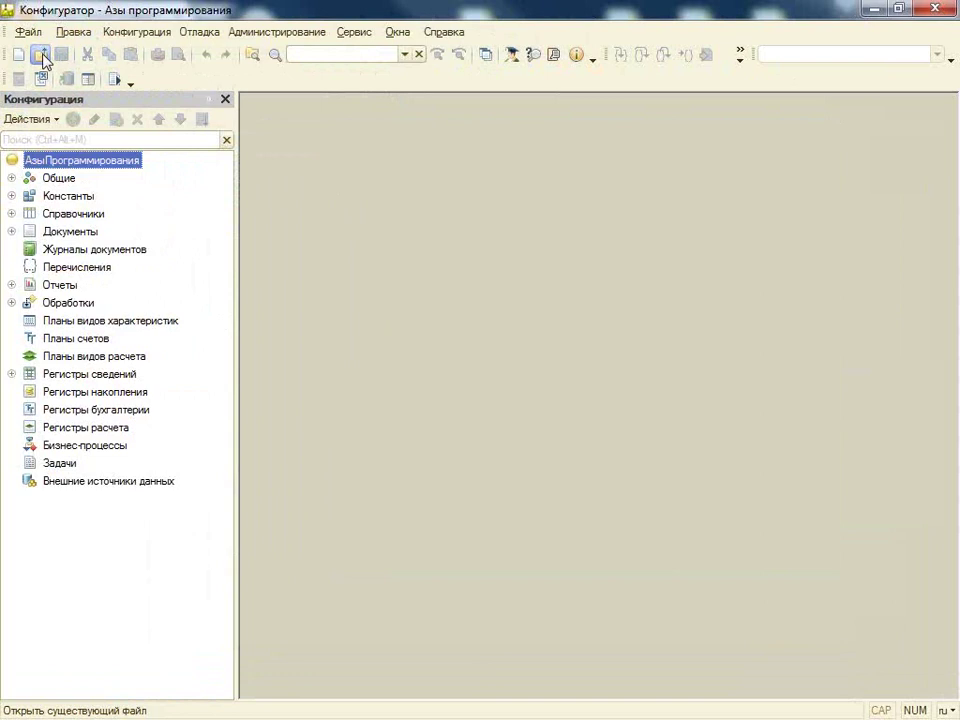
Open ВыгрузкаЗагрузкаПользователей.epf from the desktop, check its reference information, and close the data processor
click(41, 55)
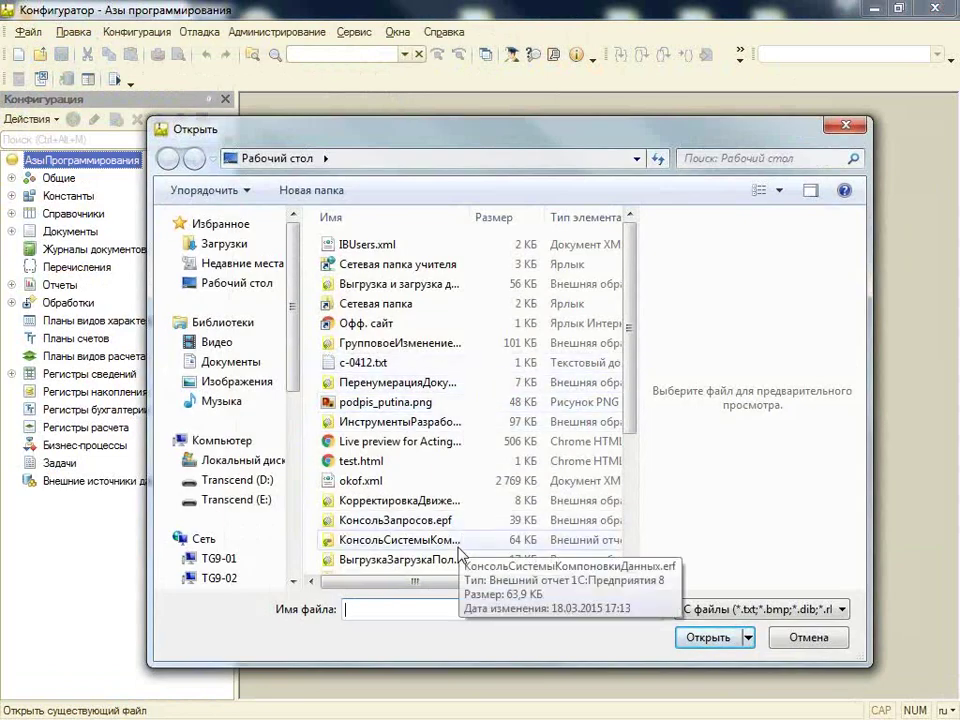
scroll(630, 340, down, 1)
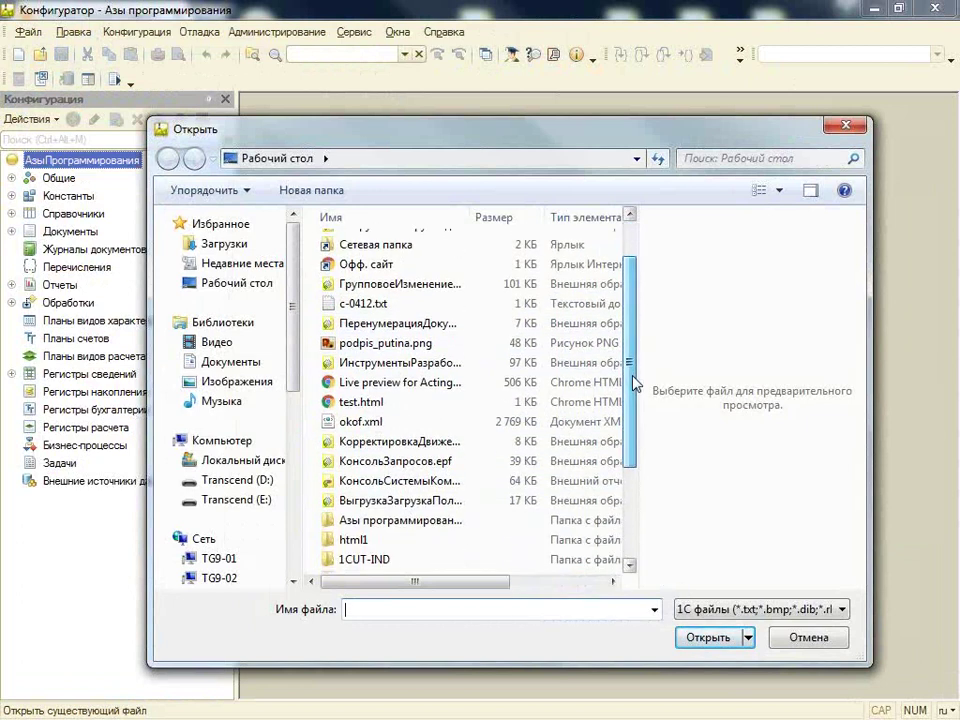
double_click(446, 502)
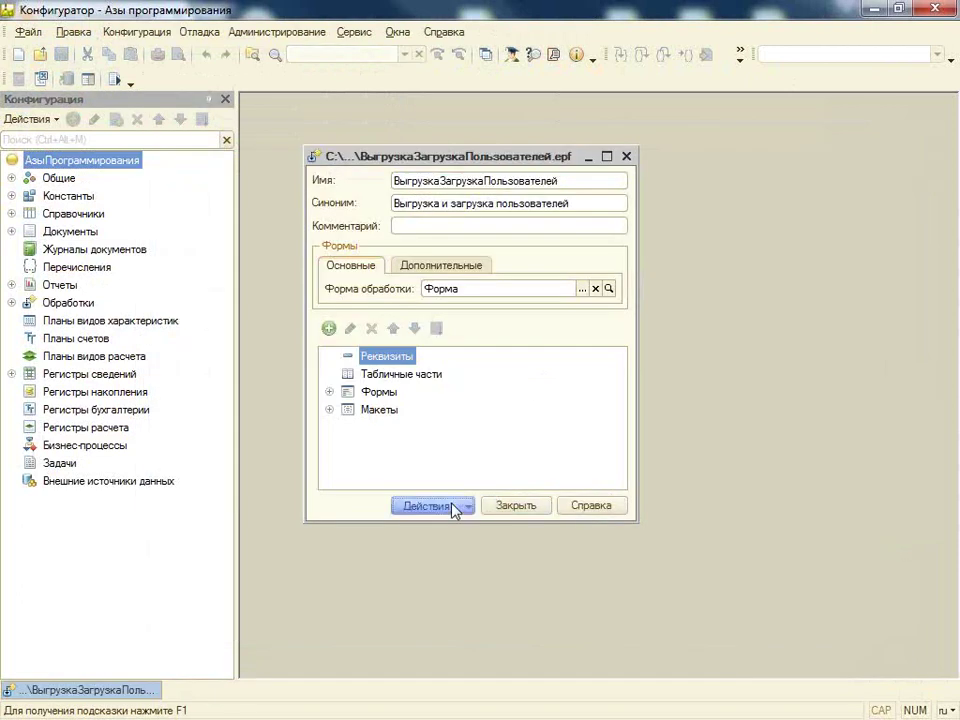
click(455, 506)
click(505, 462)
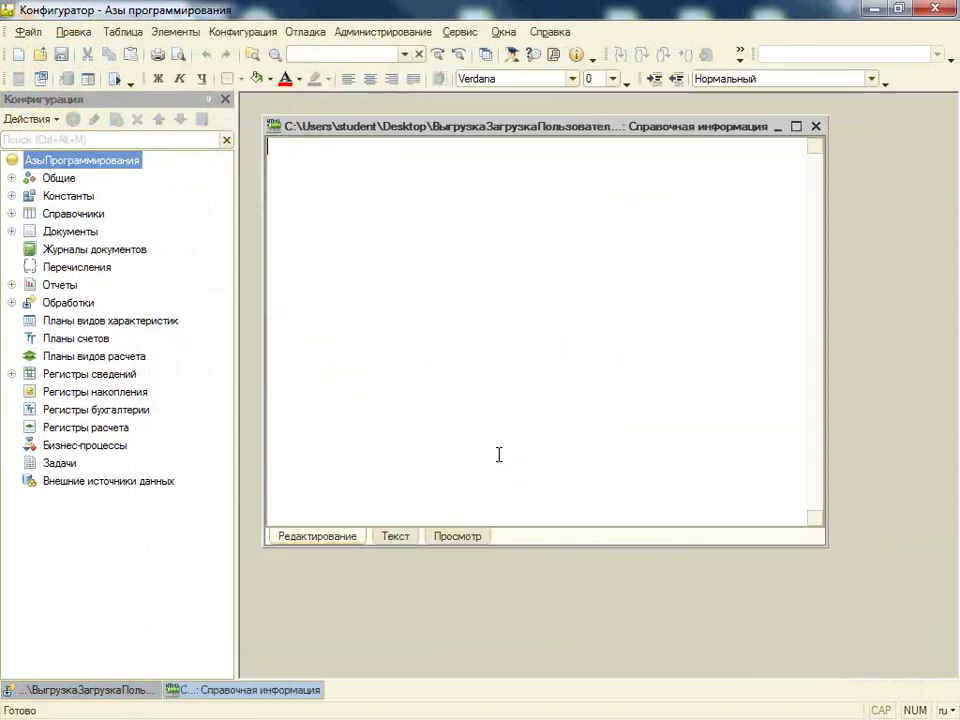
click(270, 121)
click(310, 255)
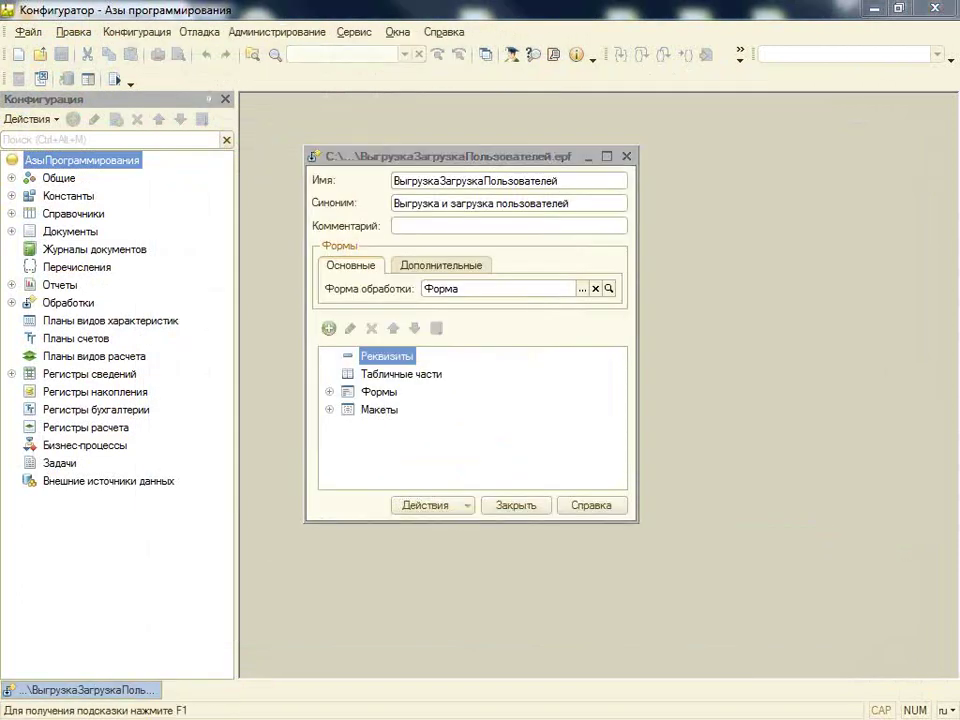
click(627, 156)
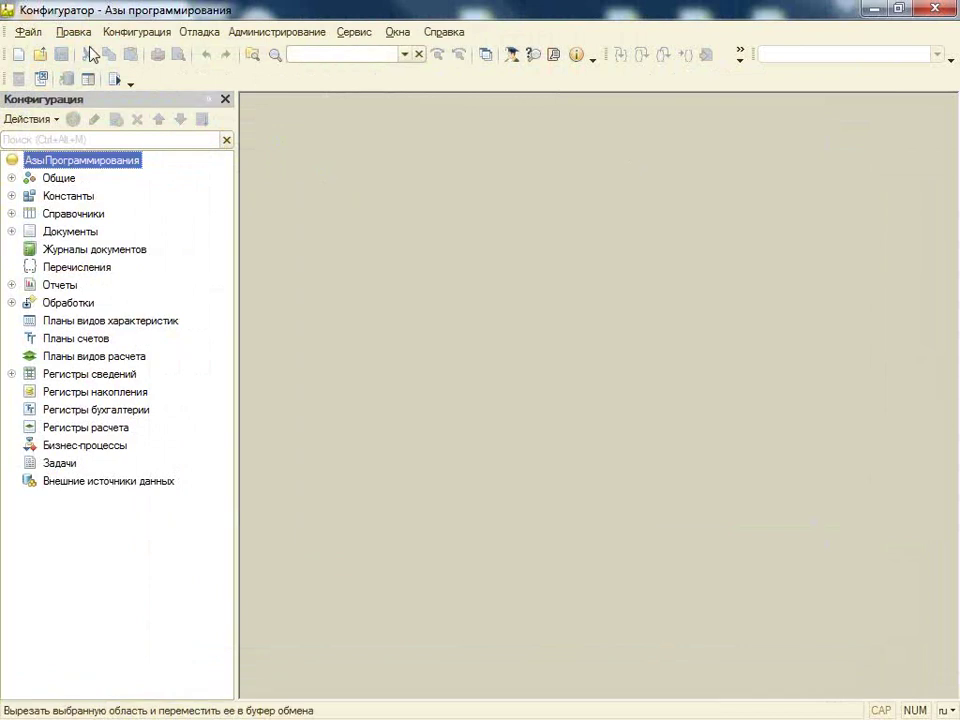
Open ГрупповоеИзменениеРеквизитов.epf, read through its reference information, and close the help text
click(42, 56)
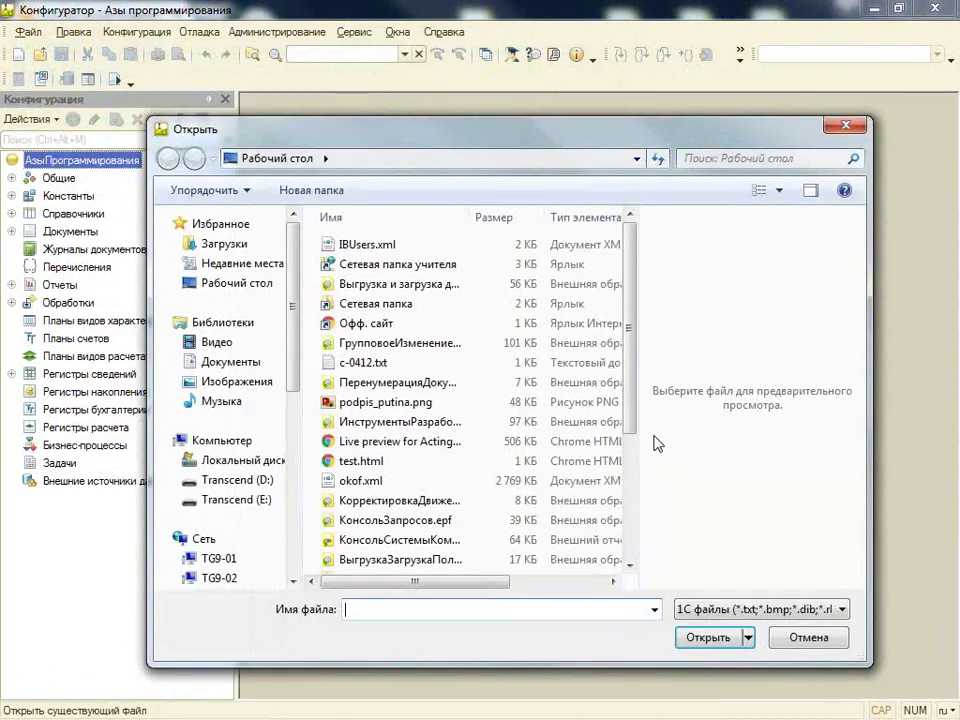
double_click(418, 345)
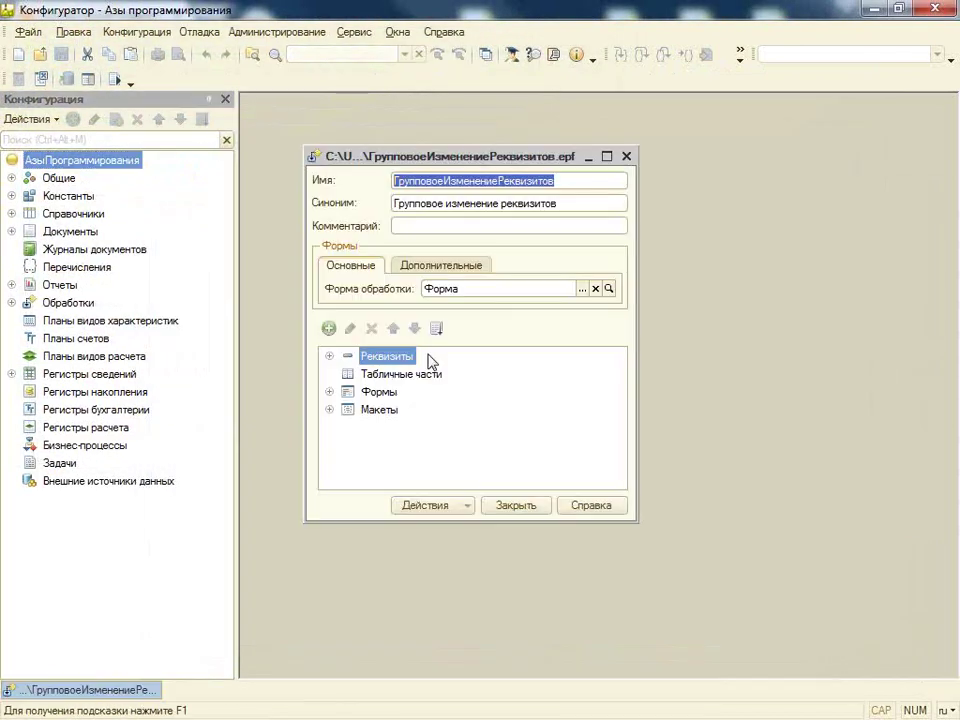
click(465, 505)
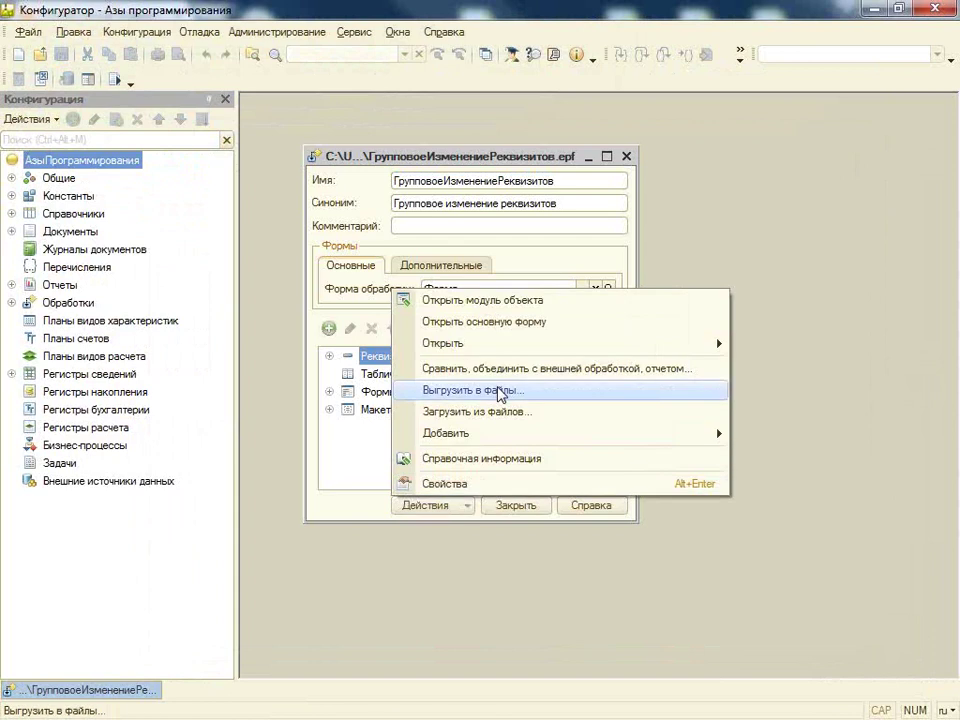
click(481, 458)
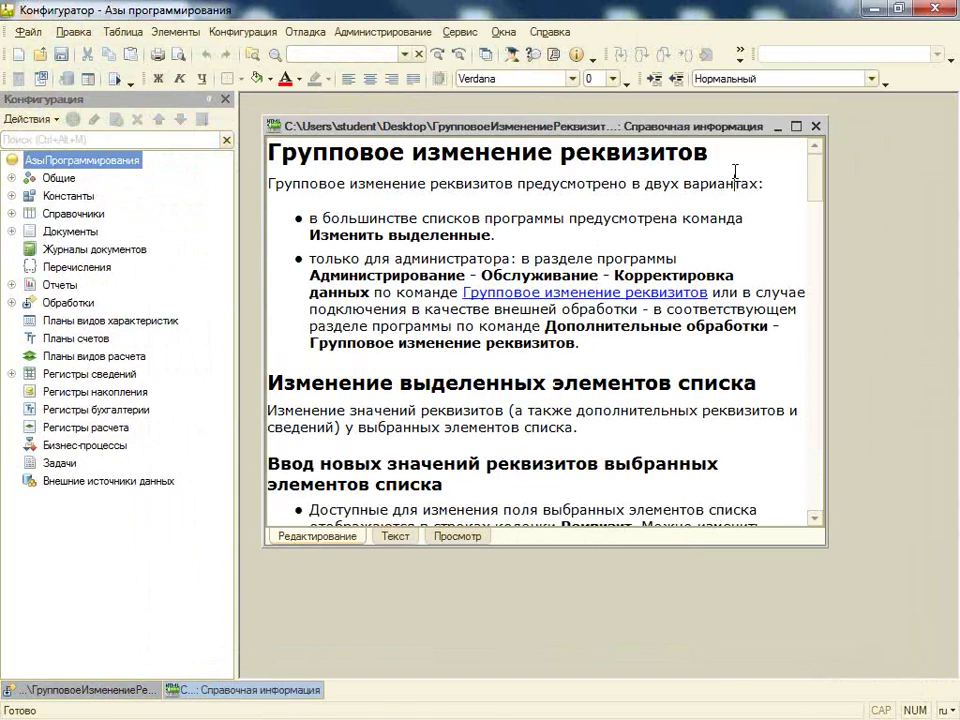
scroll(760, 176, down, 10)
click(815, 126)
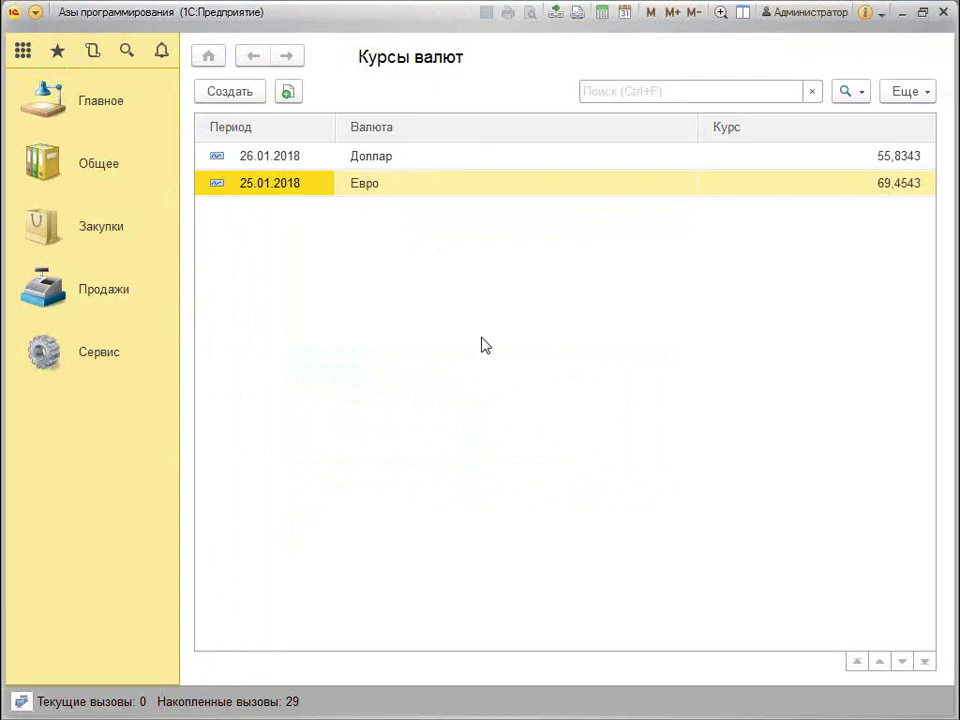
Switch to 1C:Enterprise, open the ГрупповоеИзменение external data processor, read its built-in help, and close both the help and the processor
key(ctrl+o)
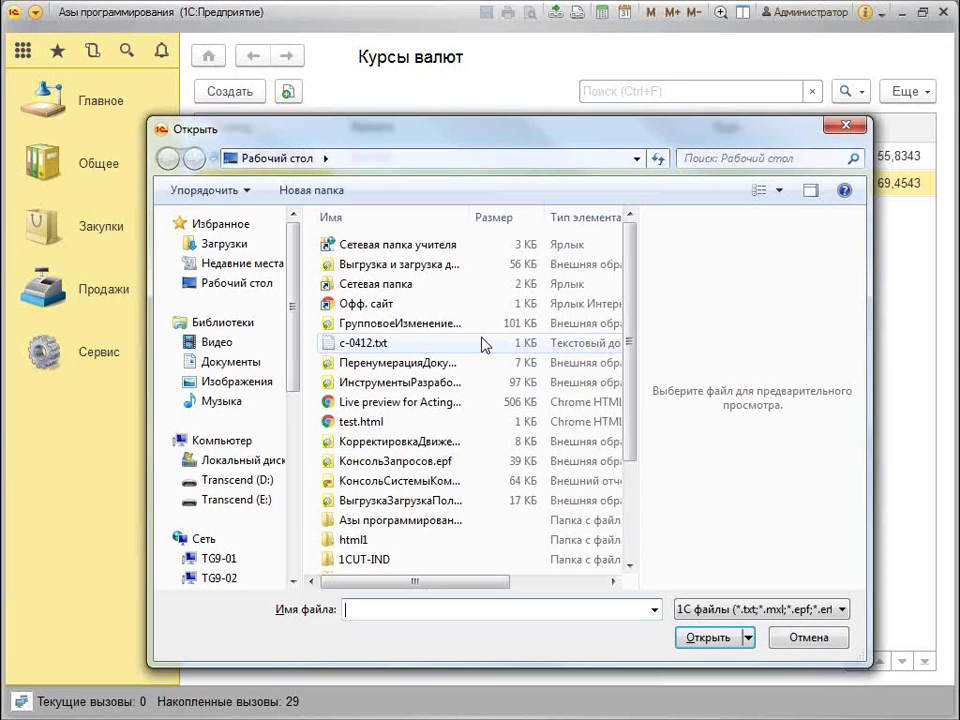
double_click(461, 324)
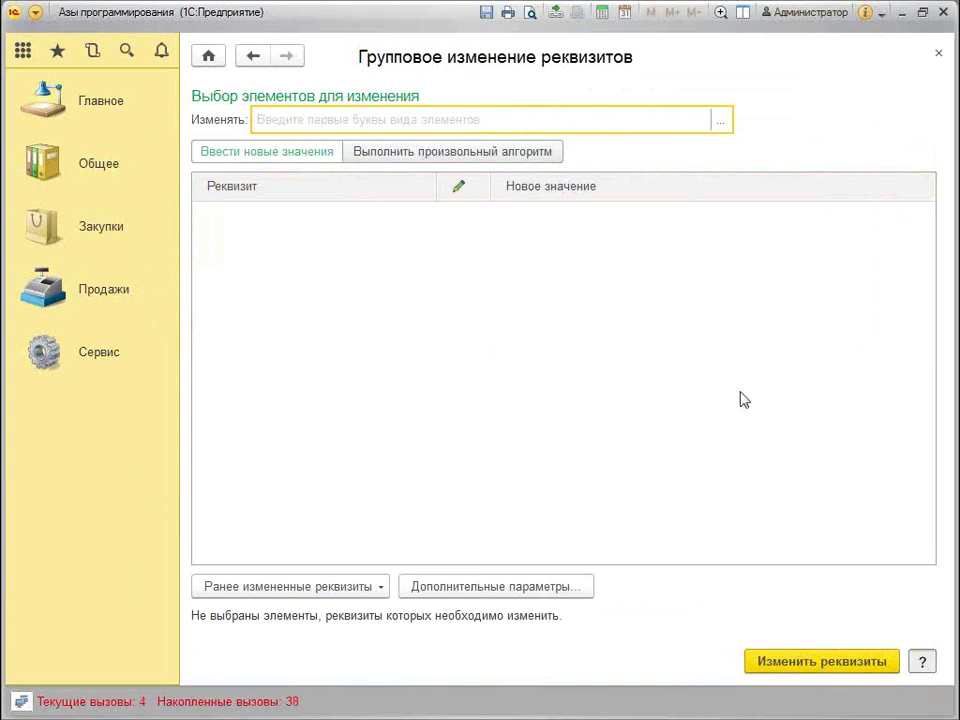
key(F1)
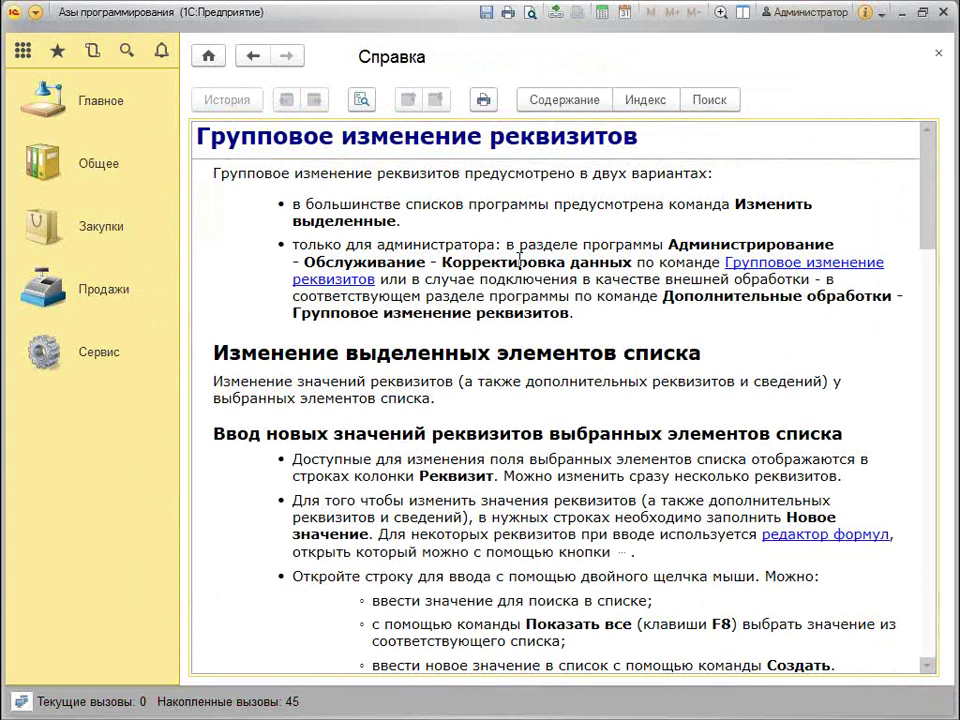
scroll(519, 225, down, 10)
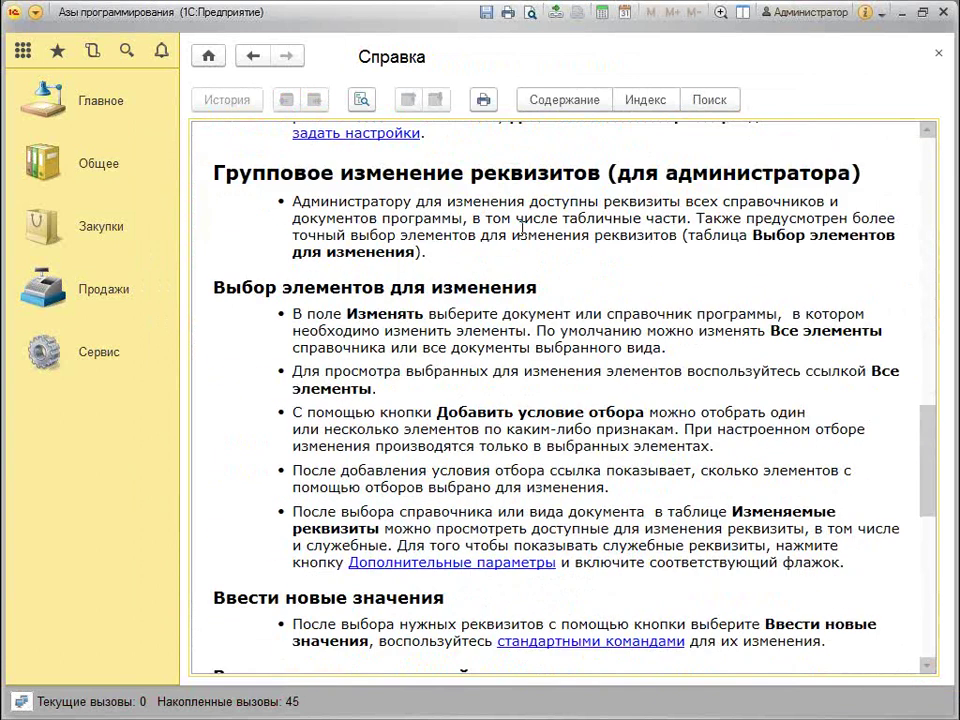
scroll(521, 228, down, 10)
click(936, 54)
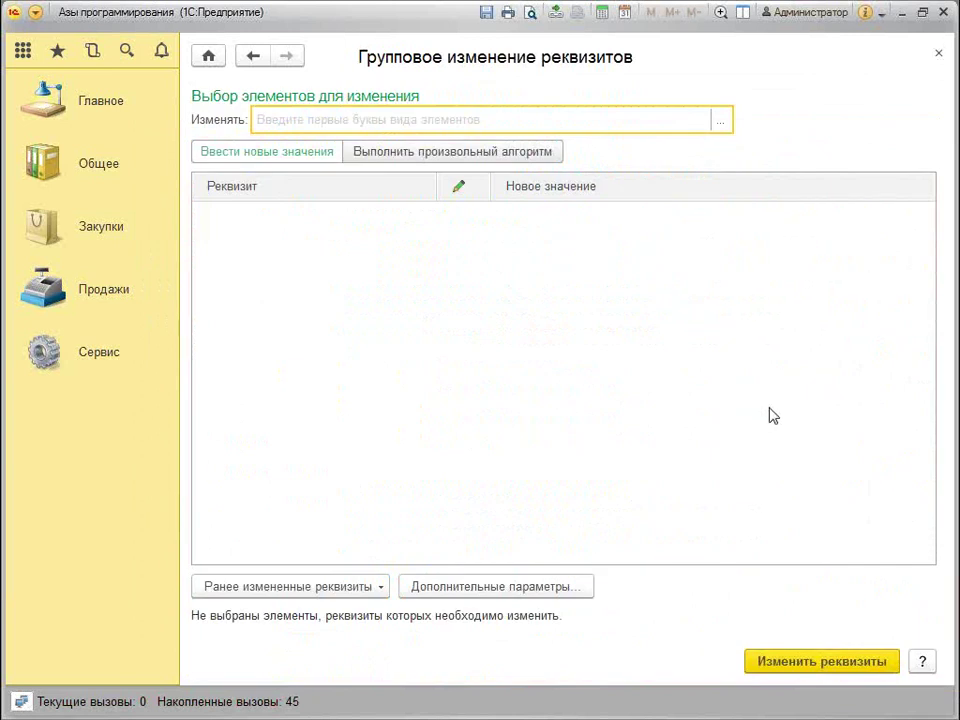
click(938, 53)
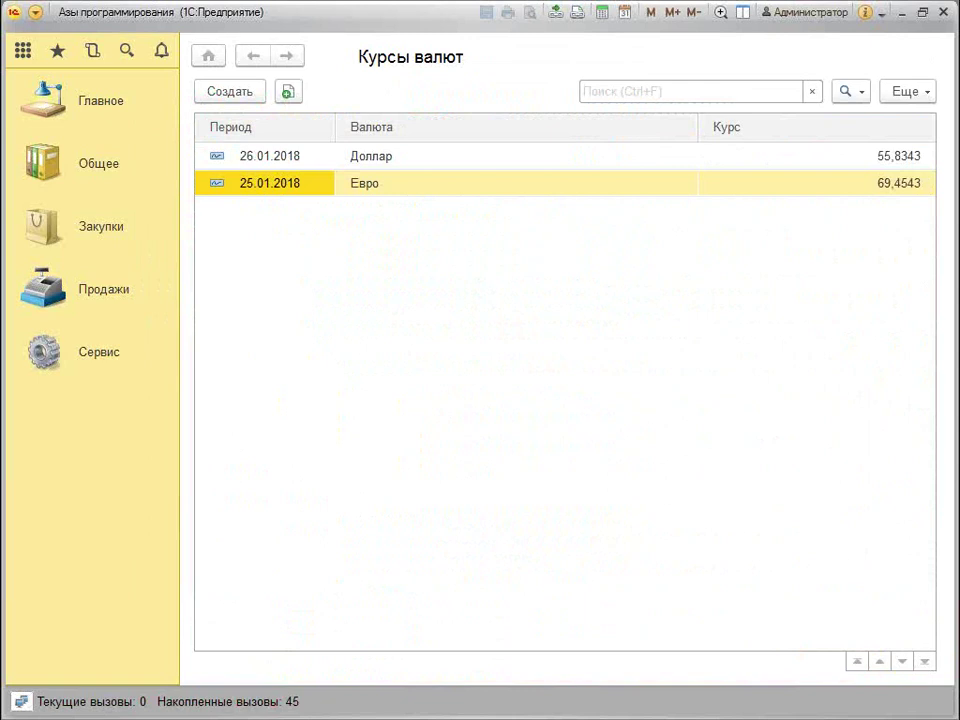
Switch to the 1С:ИТС site in the browser and open the article Загрузка данных из табличного документа under Универсальные отчеты и обработки
key(alt+Tab)
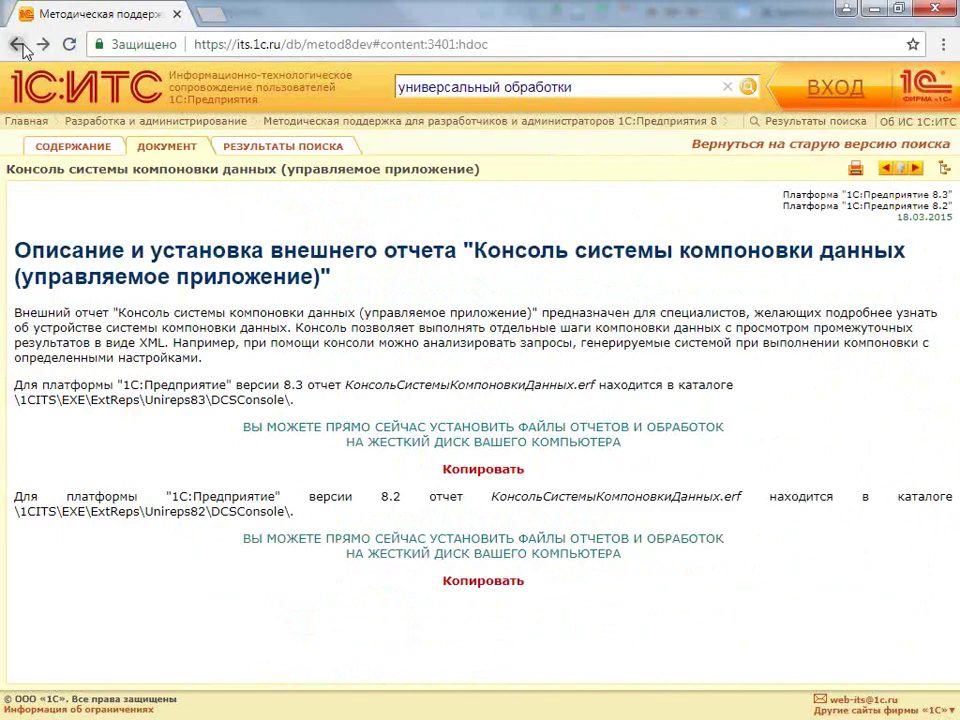
click(20, 46)
click(142, 334)
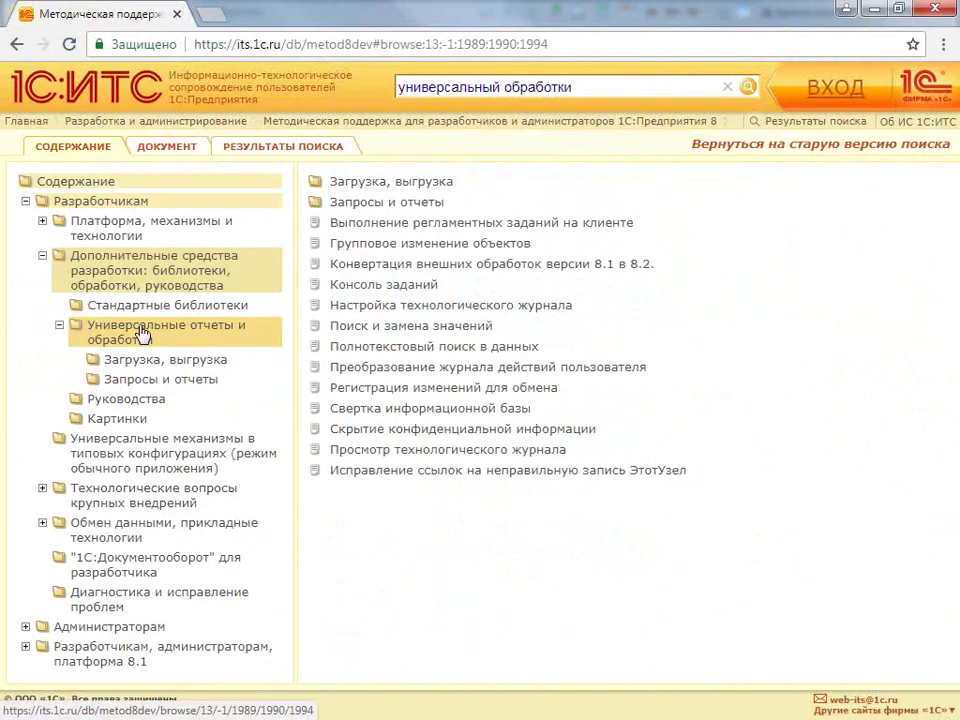
click(390, 183)
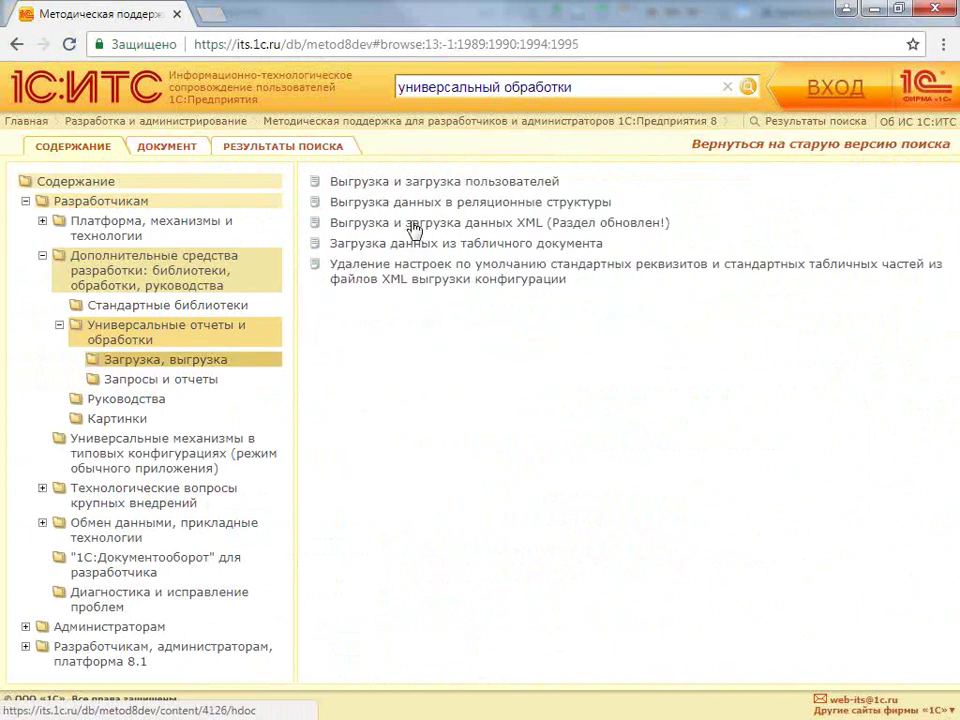
click(468, 244)
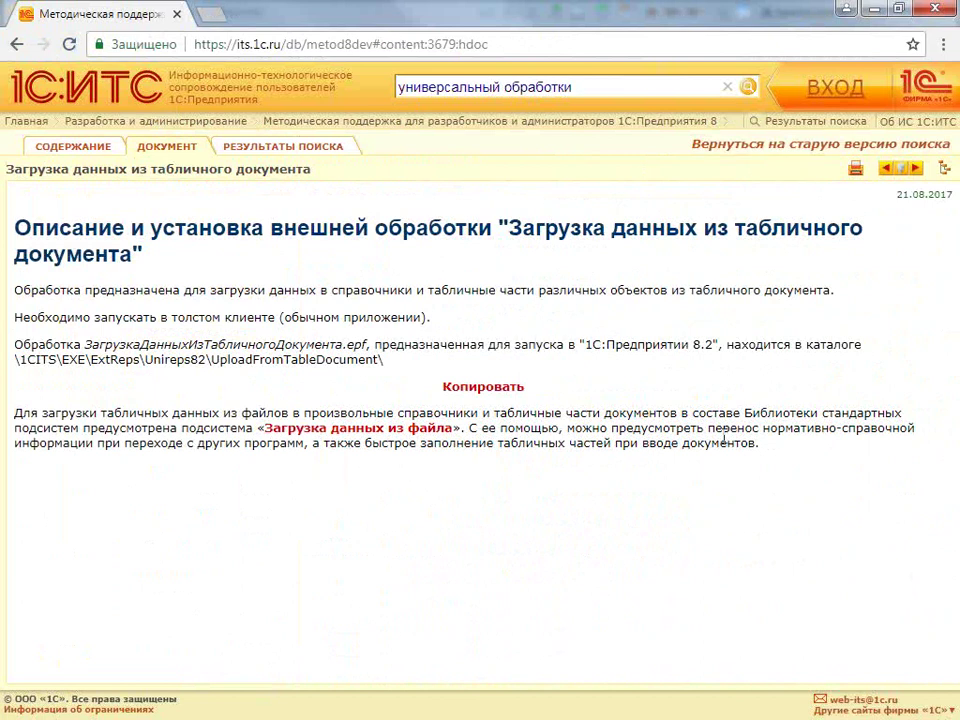
Read the article's library and launch notes, download the uploadfromtabledocument.zip archive from it, and open the archive
drag(744, 412, 79, 428)
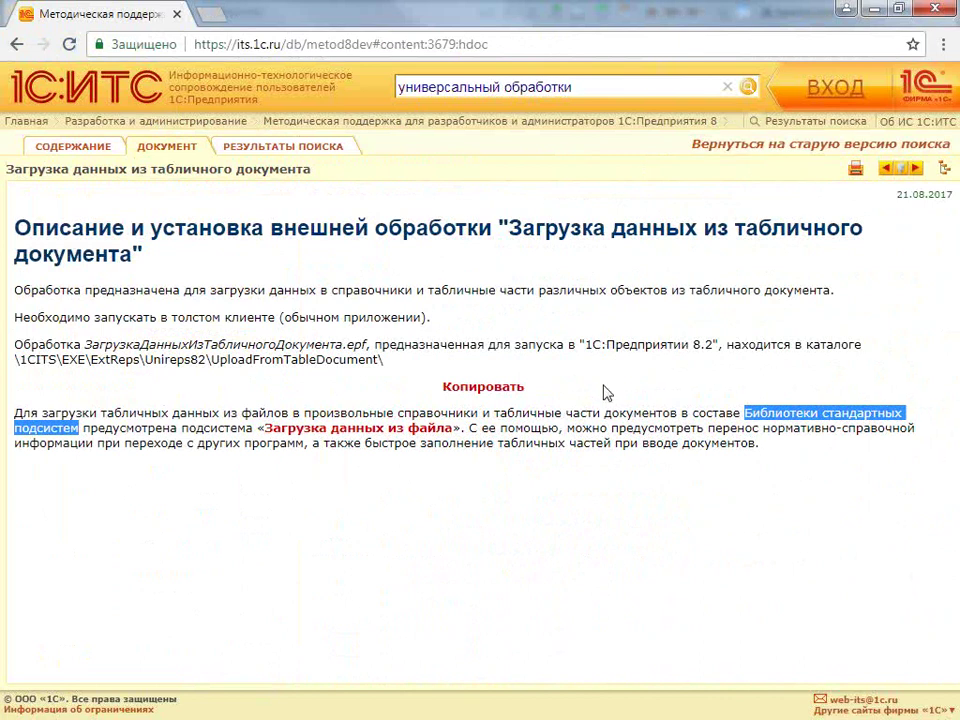
click(544, 391)
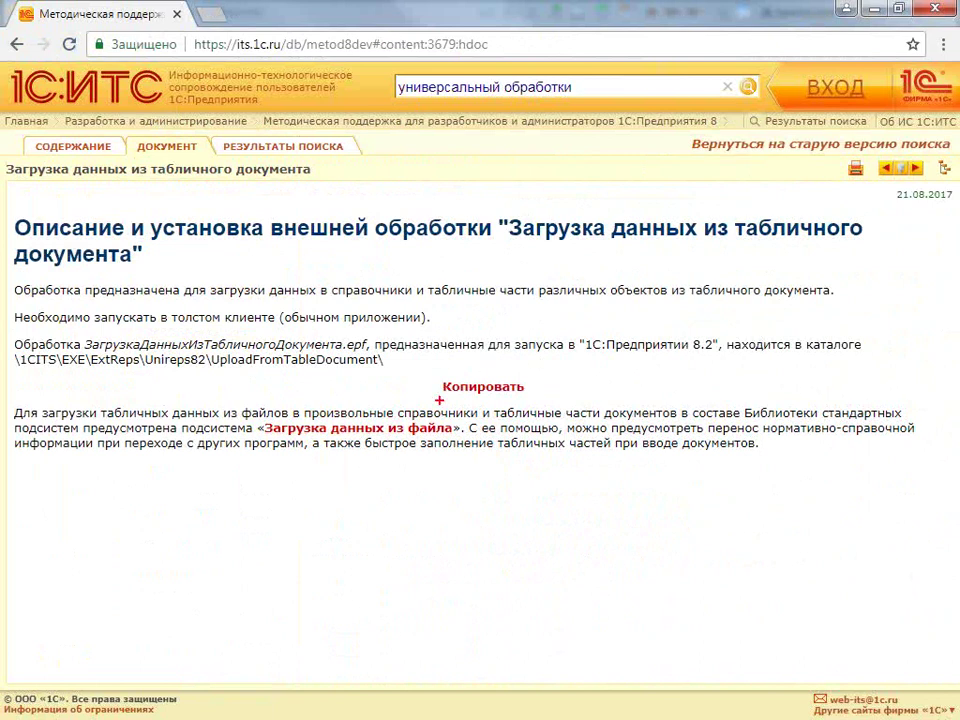
drag(685, 354, 719, 350)
key(Escape)
click(486, 388)
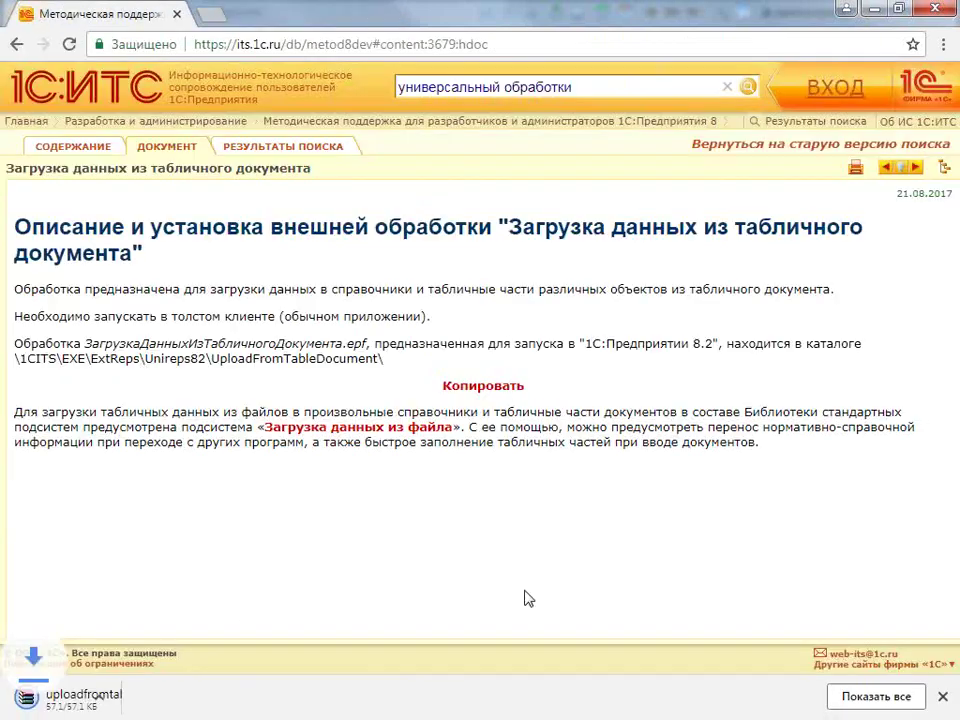
click(120, 699)
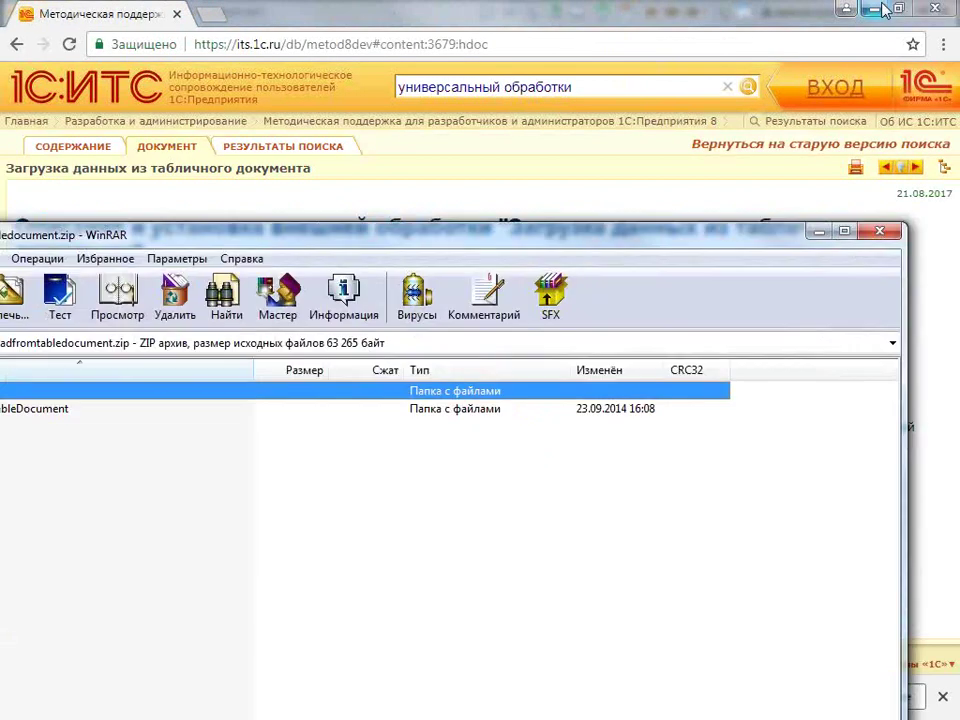
Extract ЗагрузкаДанныхИзТабличногоДокумента.epf from the archive's UploadFromTableDocument folder to the desktop and close the archive
click(880, 10)
click(900, 12)
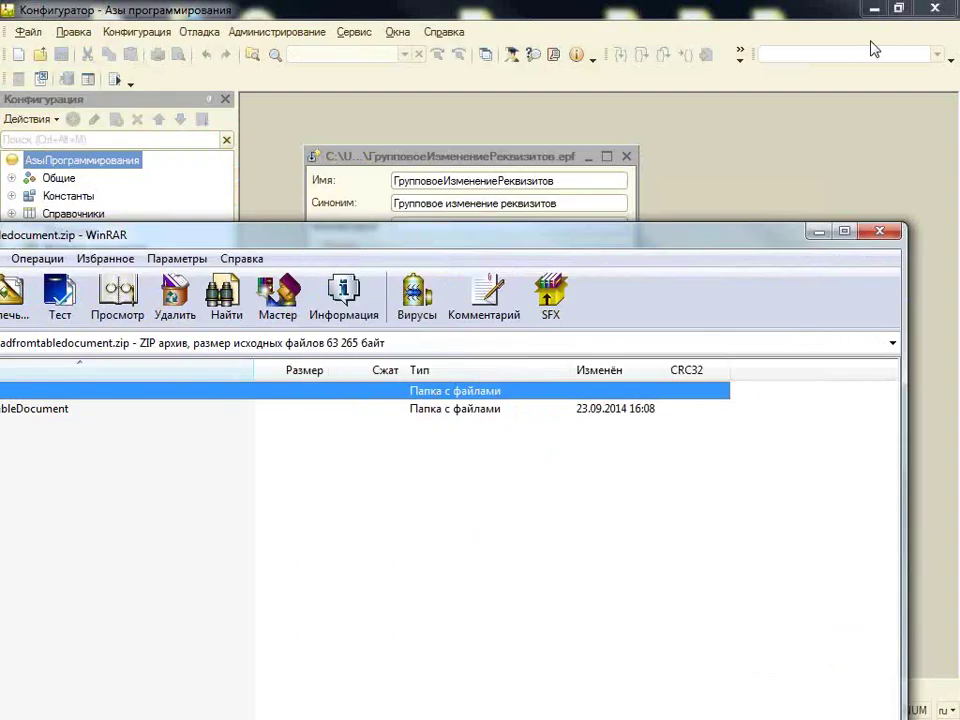
click(875, 12)
click(875, 12)
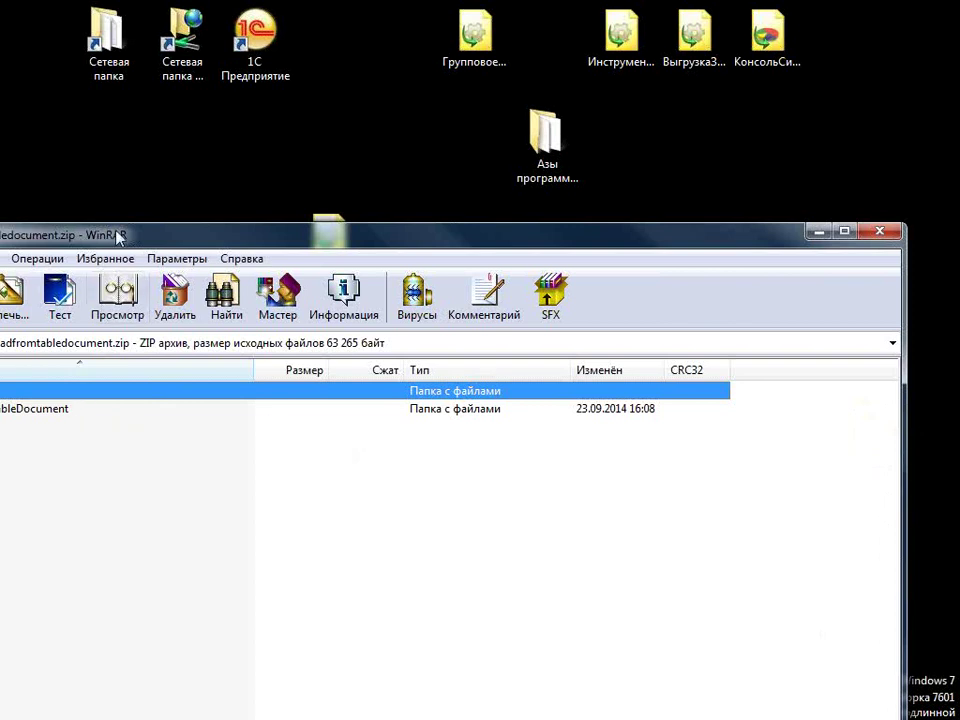
drag(118, 237, 306, 236)
double_click(133, 410)
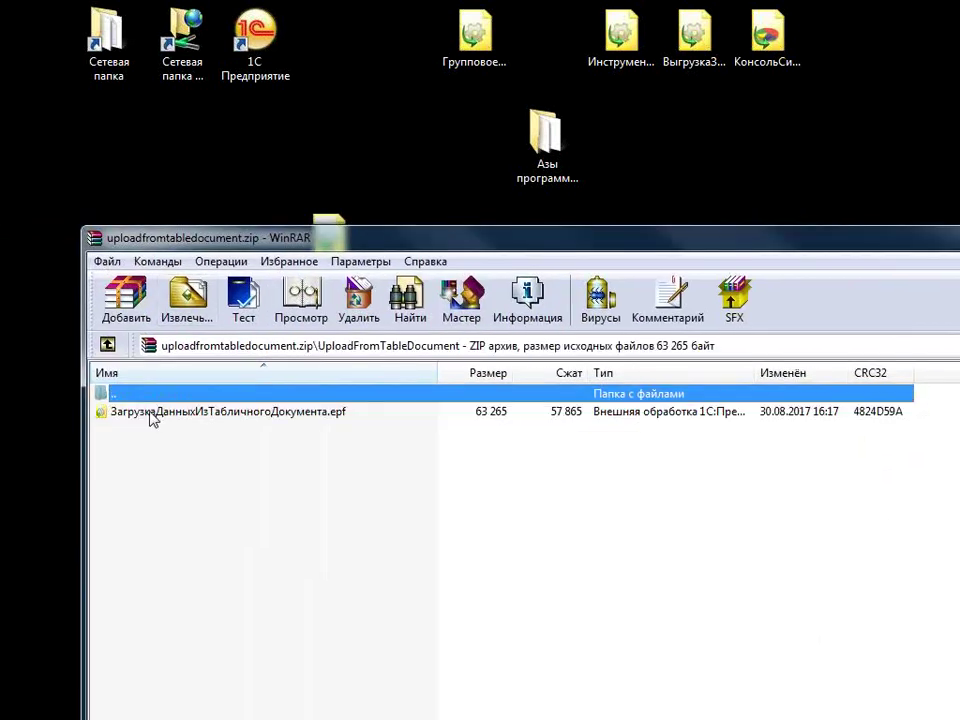
drag(154, 416, 840, 62)
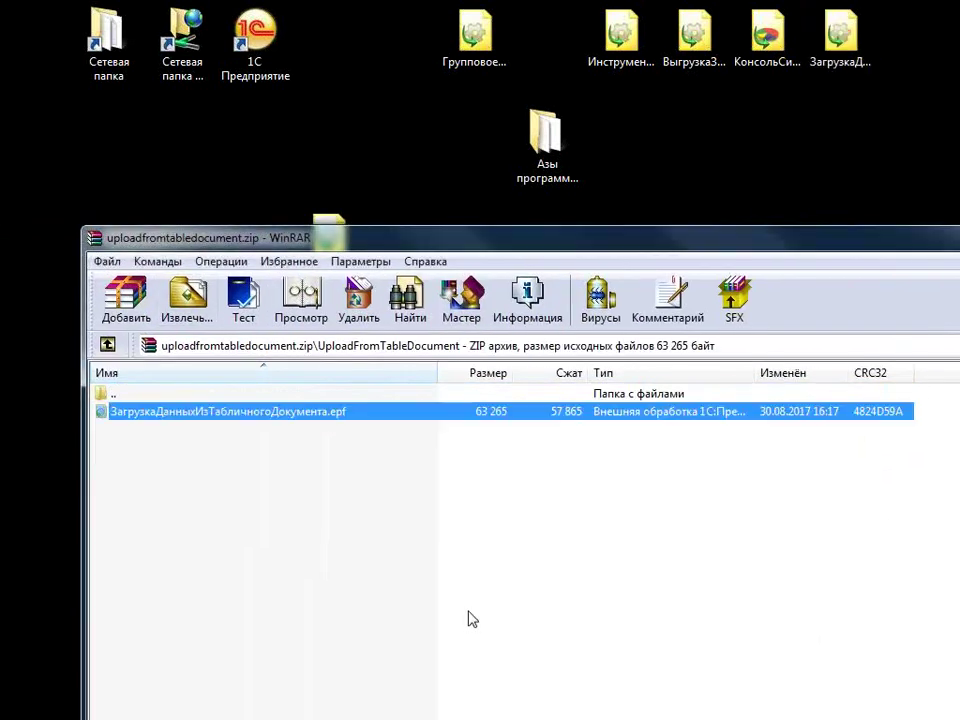
click(480, 612)
key(Escape)
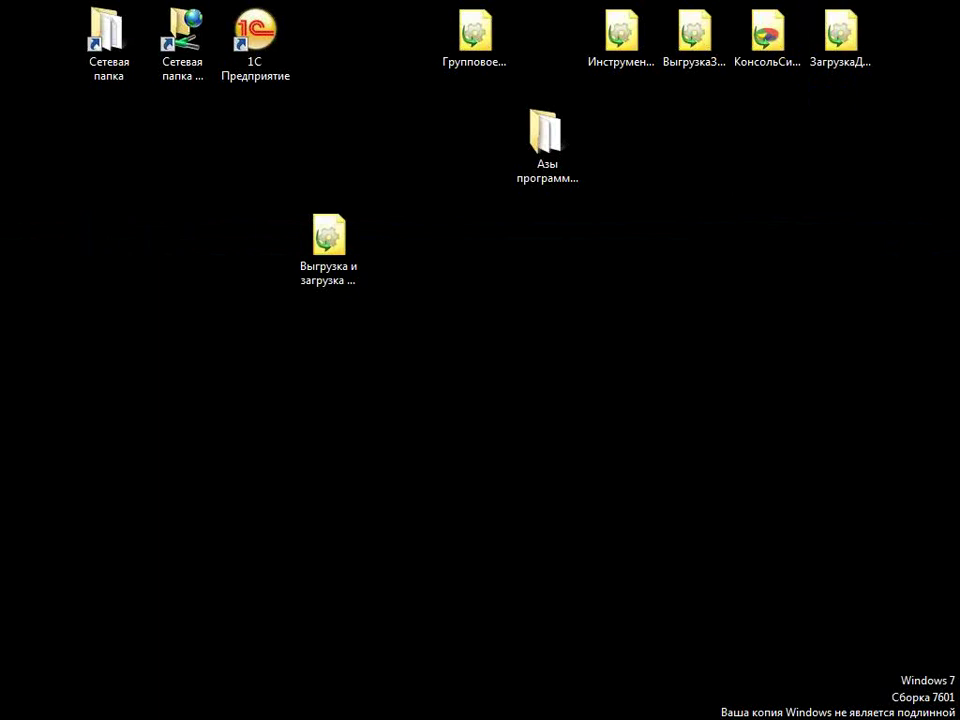
Try to run ЗагрузкаДанныхИзТабличногоДокумента.epf in the 1C:Enterprise managed application, allowing the file to open, and close the processor and the application
key(alt+Tab)
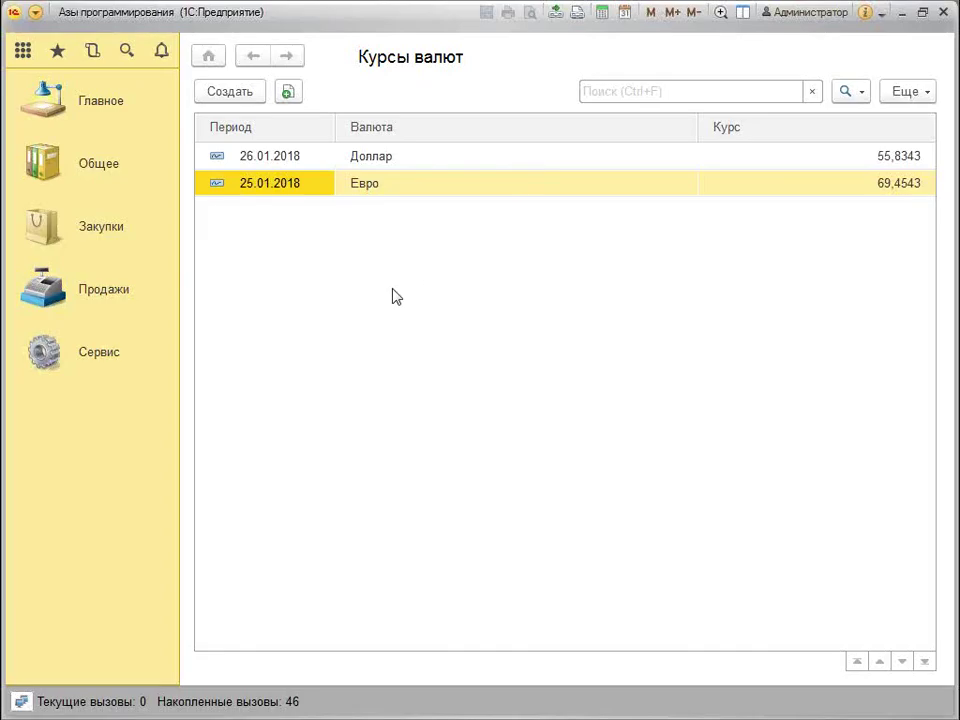
key(ctrl+o)
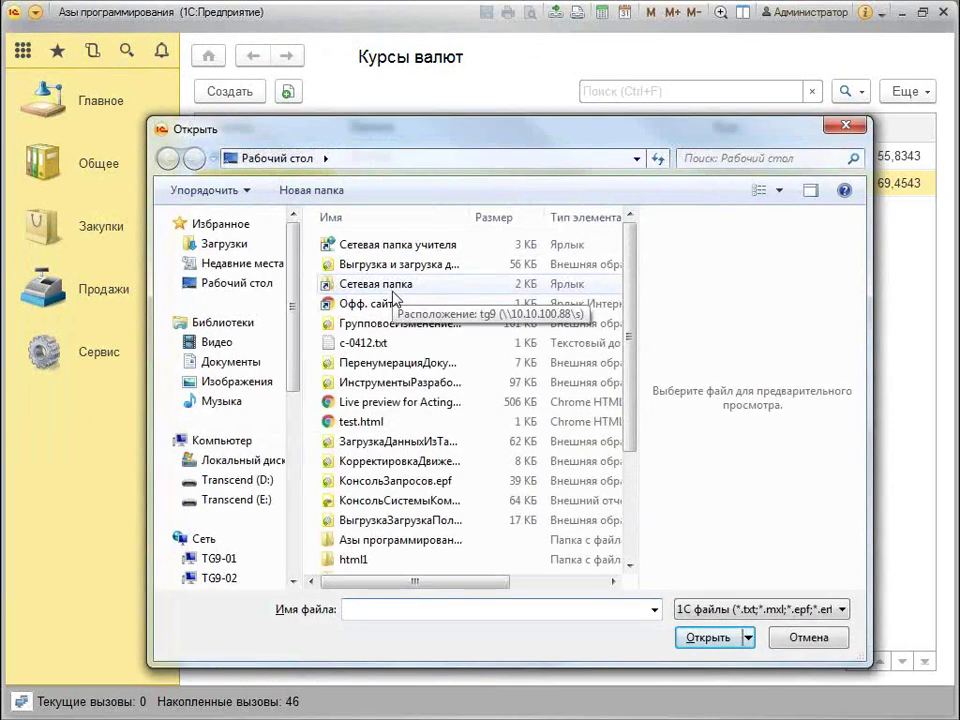
double_click(444, 441)
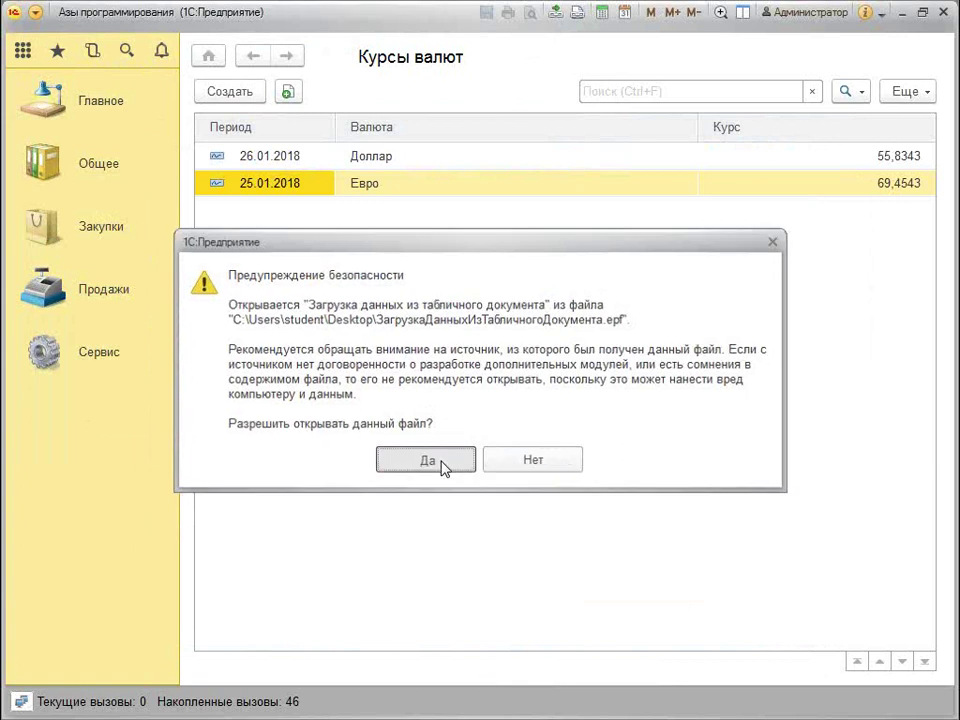
click(427, 460)
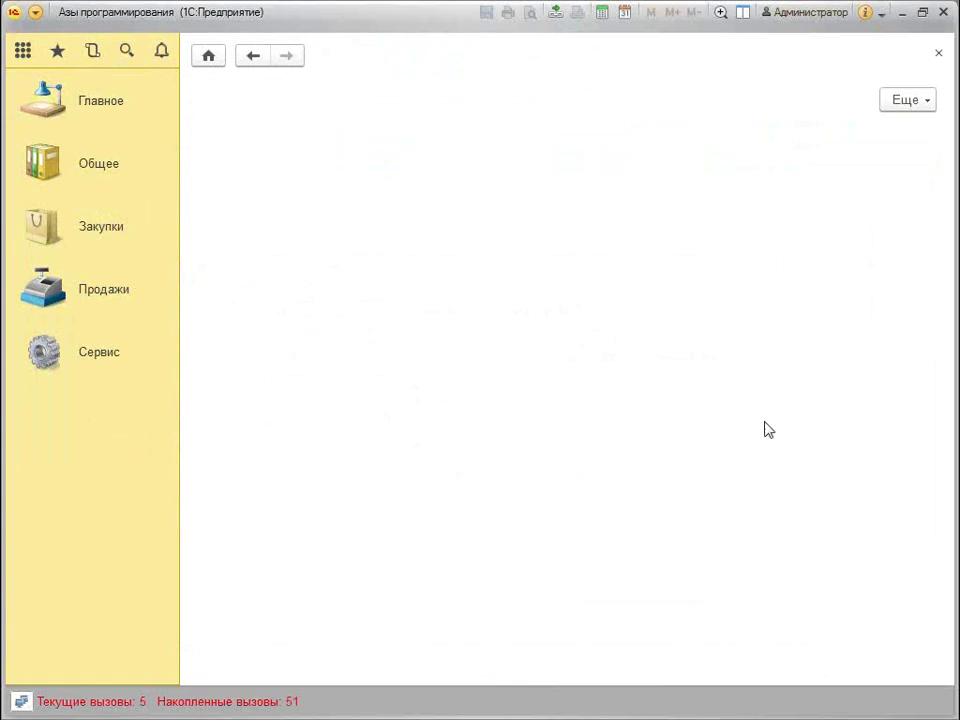
click(937, 53)
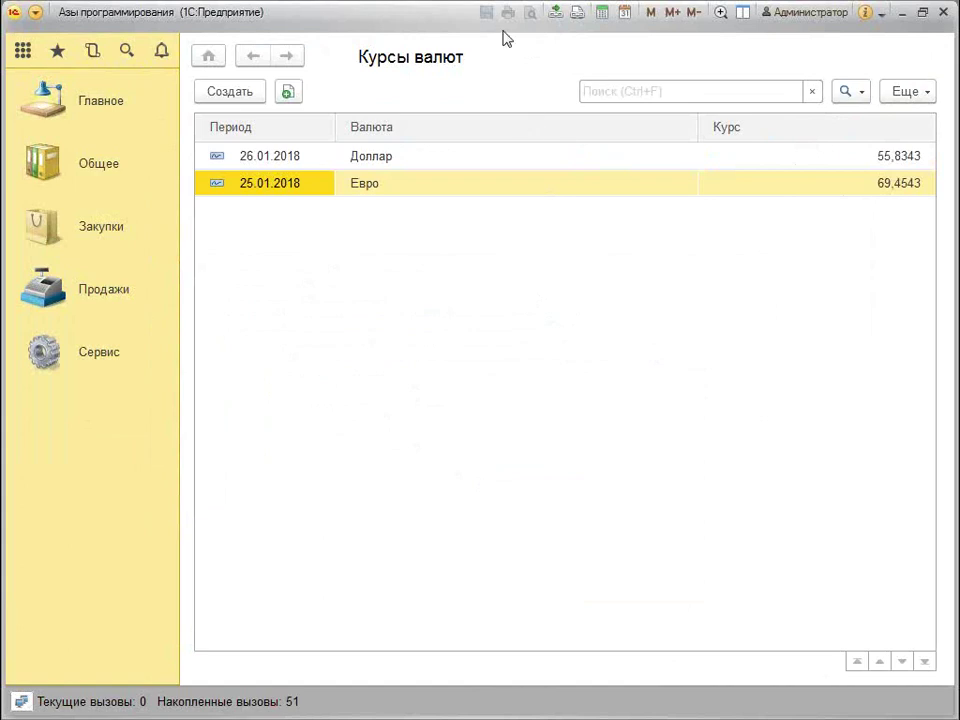
click(944, 14)
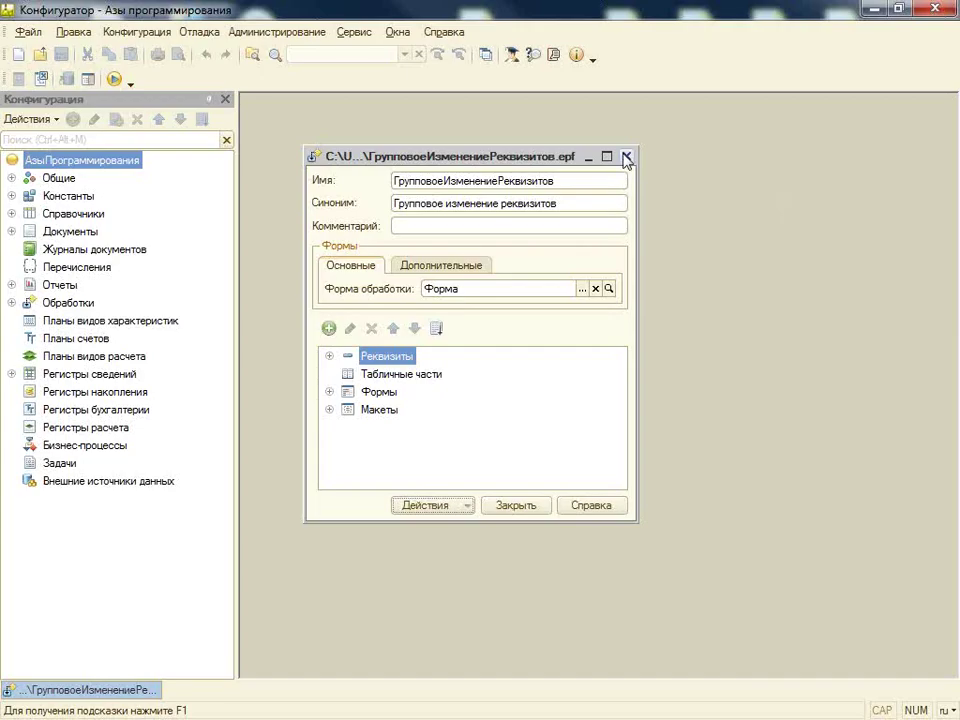
Close the ГрупповоеИзменениеРеквизитов processor in the Configurator and set configuration editing to Управляемое приложение и обычное приложение
click(625, 158)
click(358, 33)
click(457, 240)
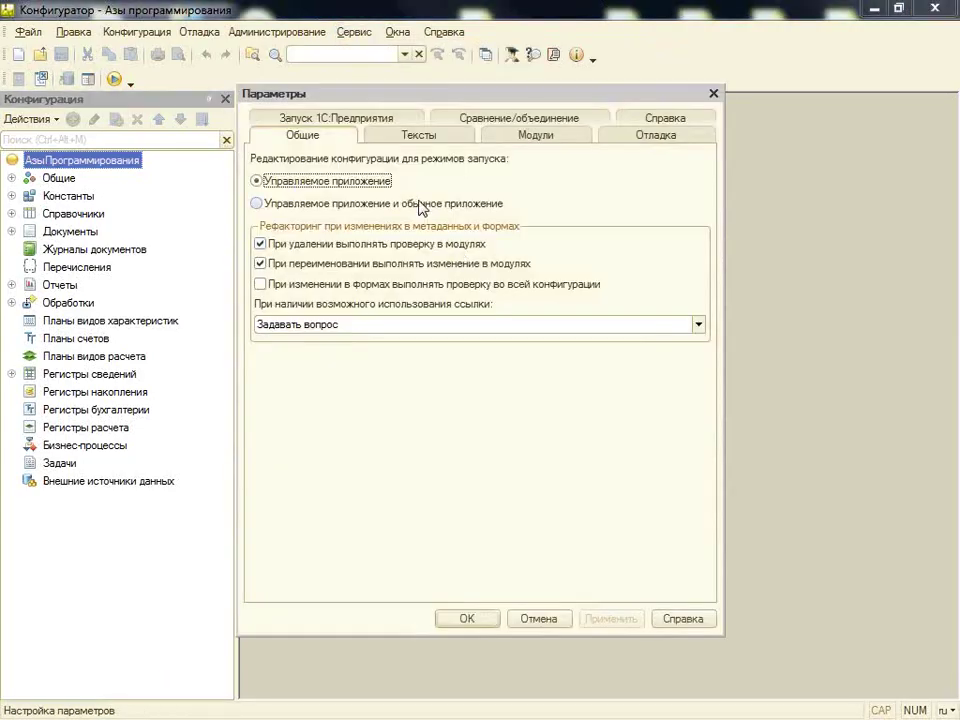
click(421, 204)
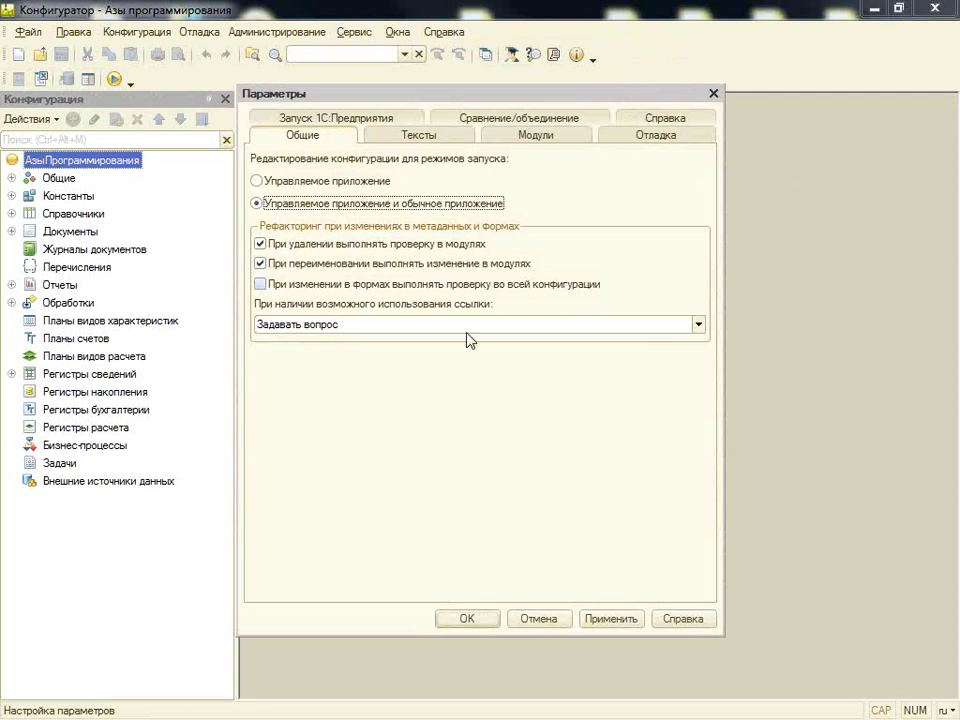
click(487, 616)
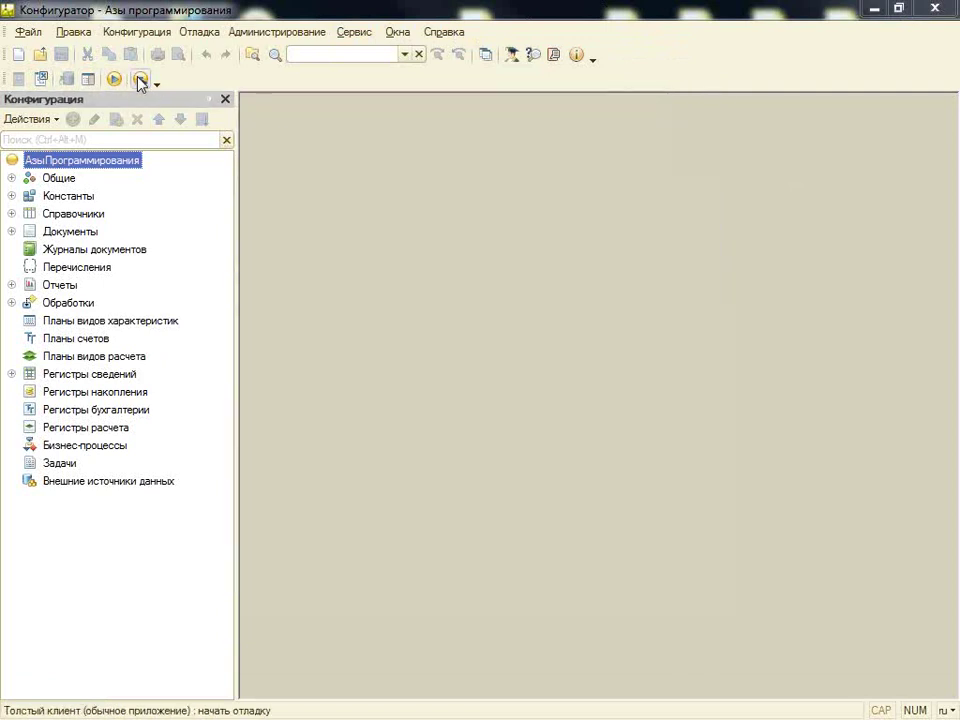
Review the main launch mode options of the Азы программирования infobase in the 1C launcher and close it without changes
click(140, 80)
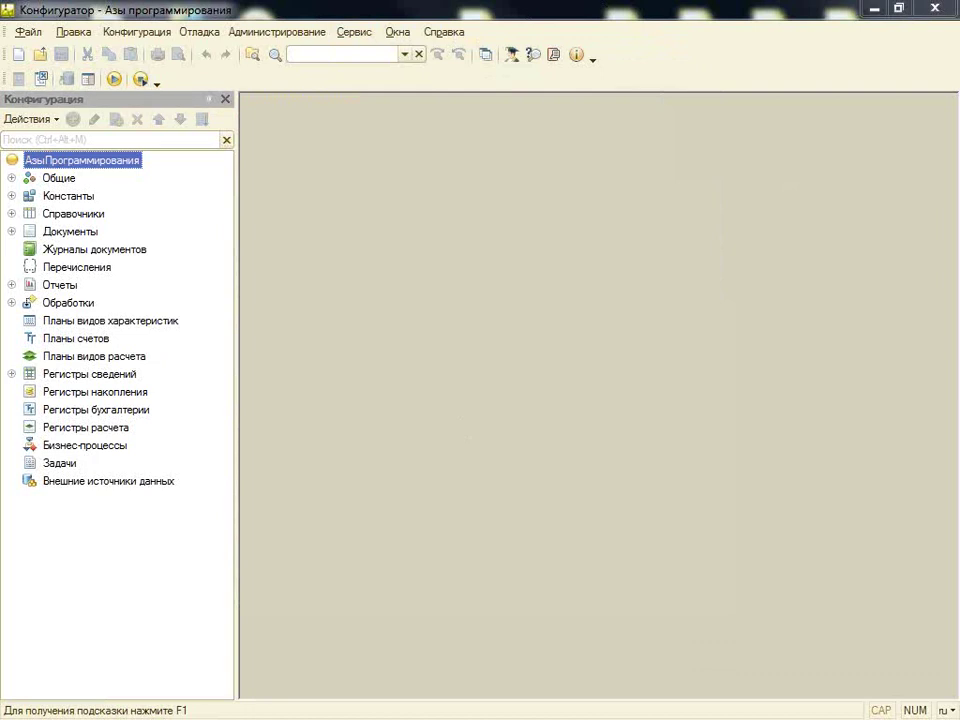
click(697, 390)
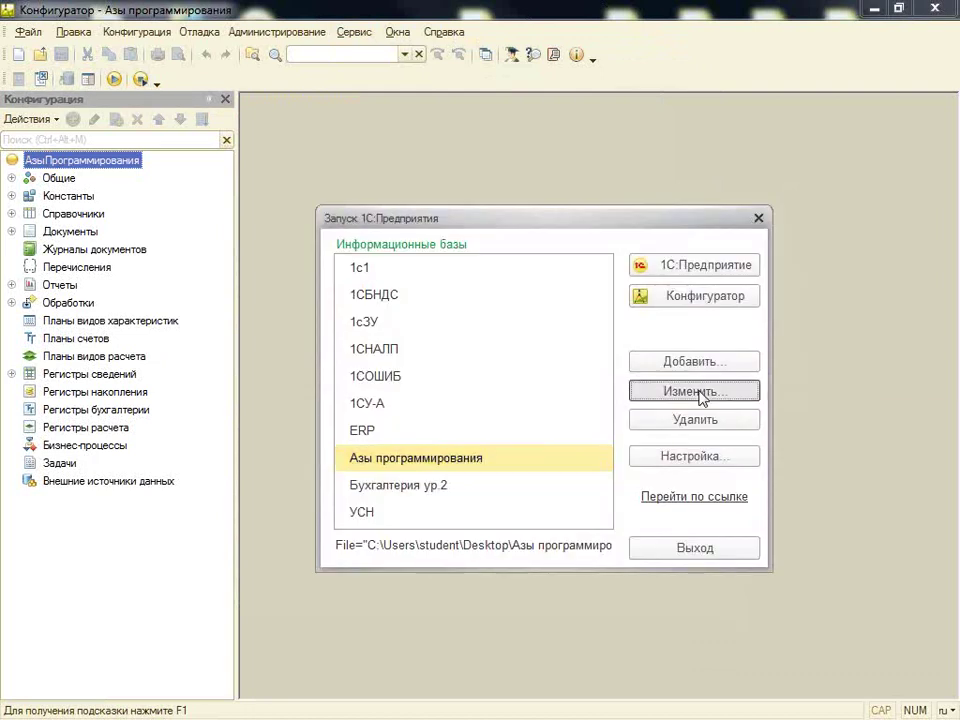
click(604, 572)
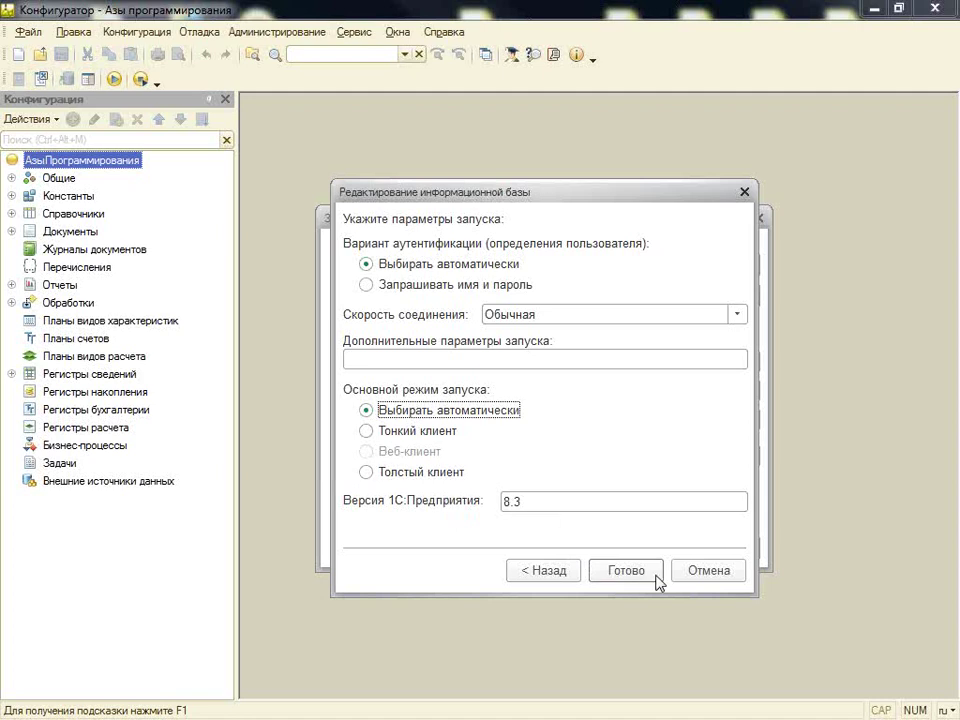
click(743, 193)
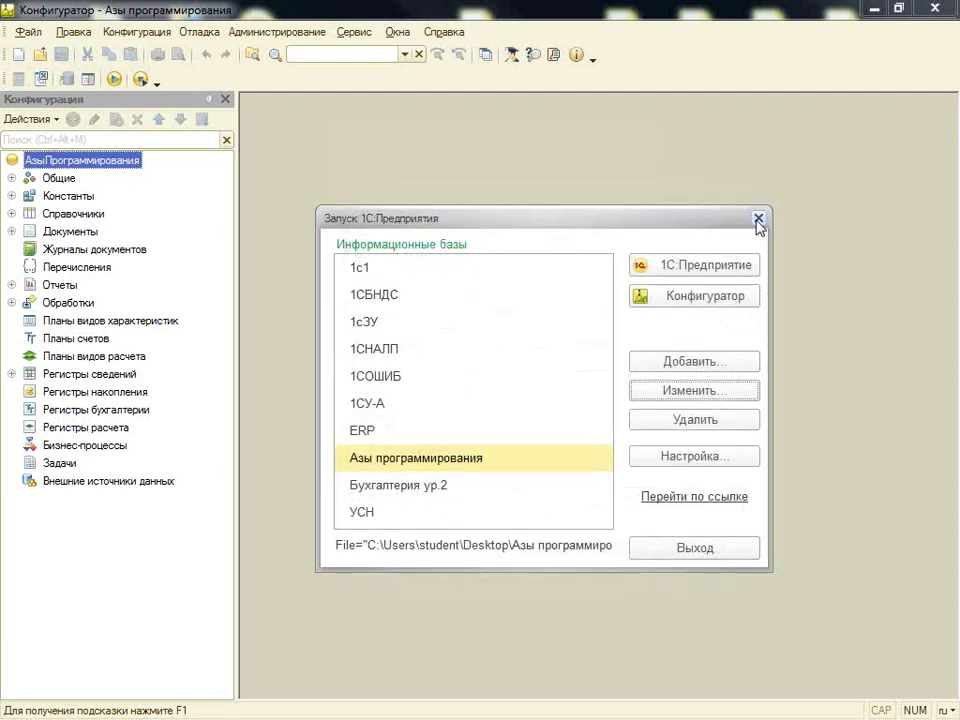
click(757, 219)
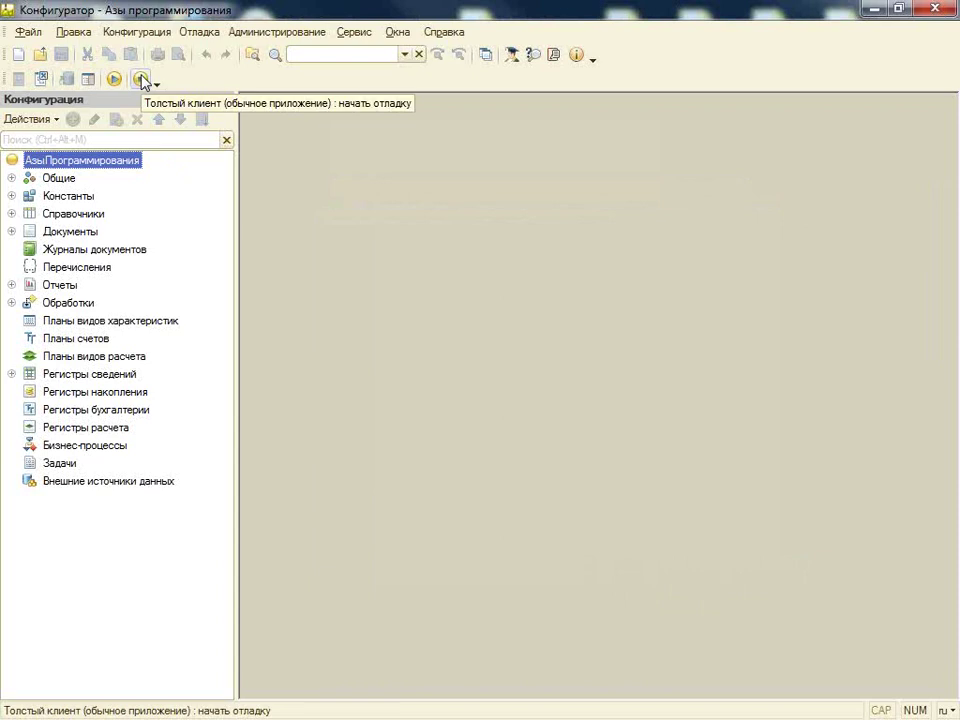
Start debugging in the thick client (ordinary application) and open ЗагрузкаДанныхИзТабличногоДокумента.epf from the desktop
click(141, 80)
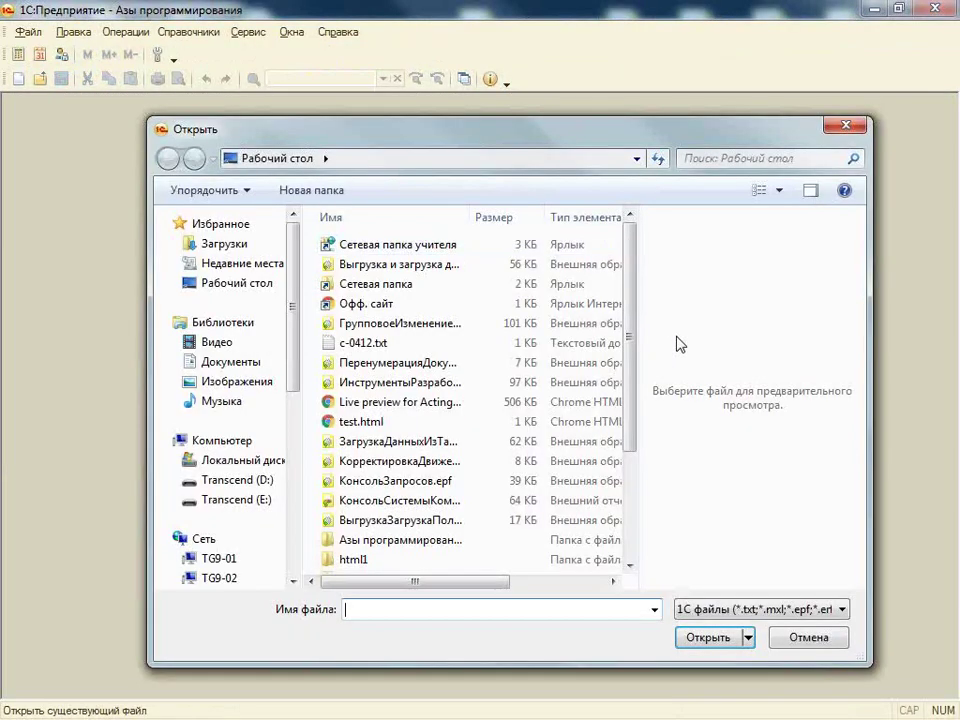
drag(630, 341, 628, 435)
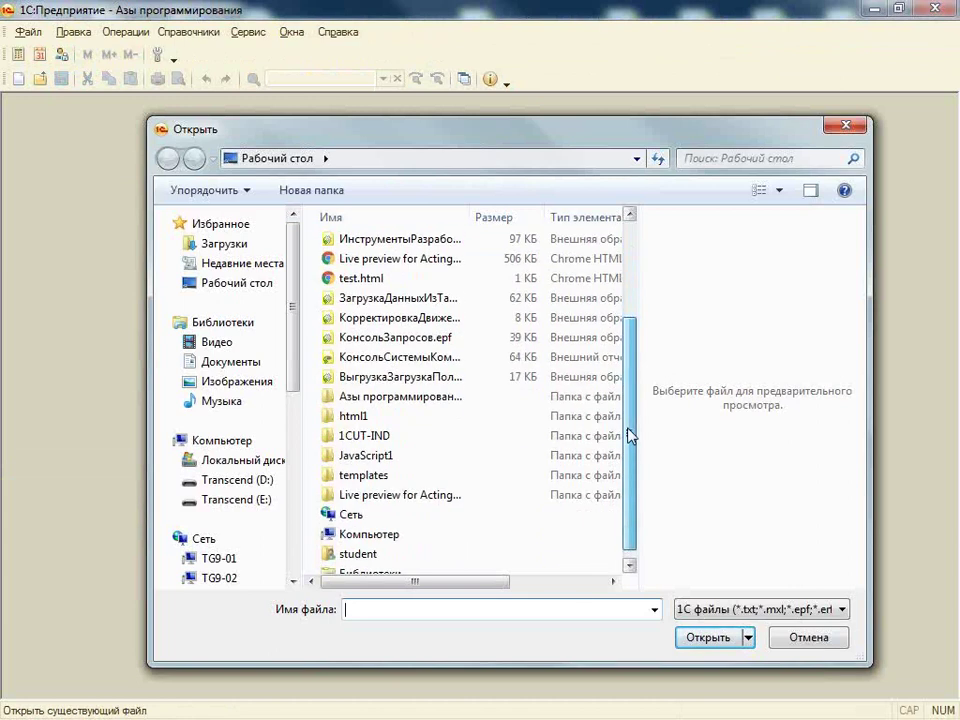
double_click(400, 298)
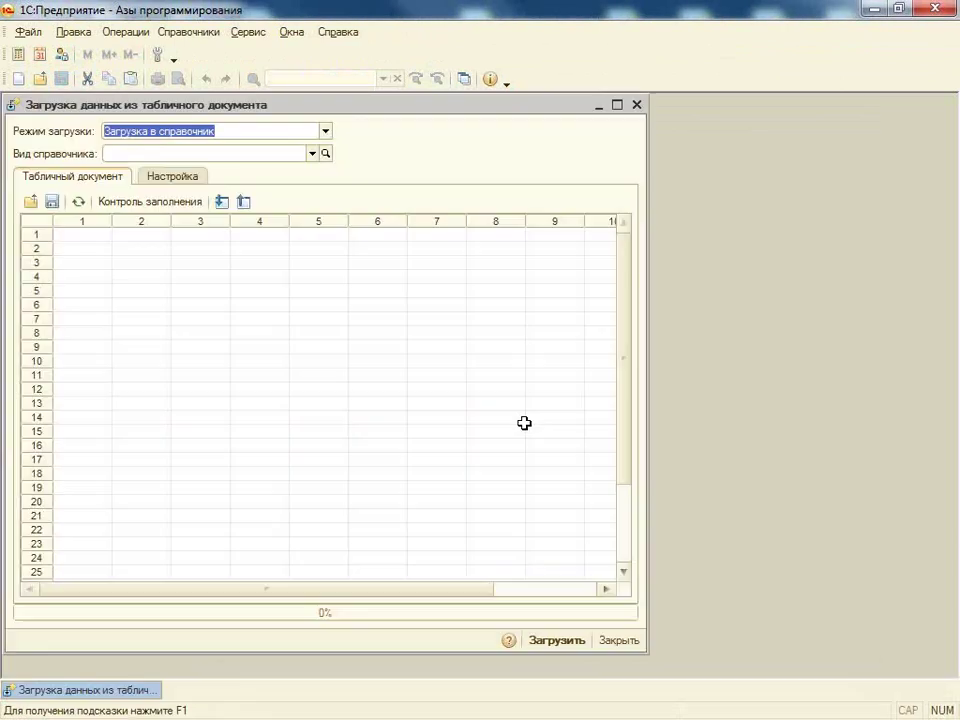
drag(166, 108, 242, 121)
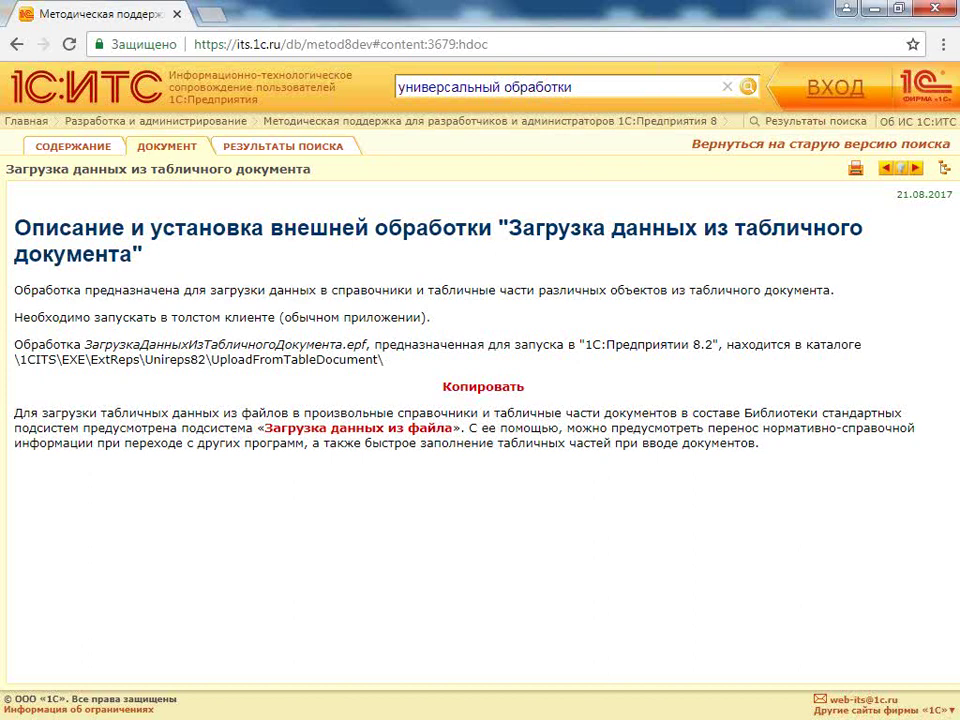
Search Google in a new browser tab for "перечень номенклатуры" filetype:xls
key(ctrl+t)
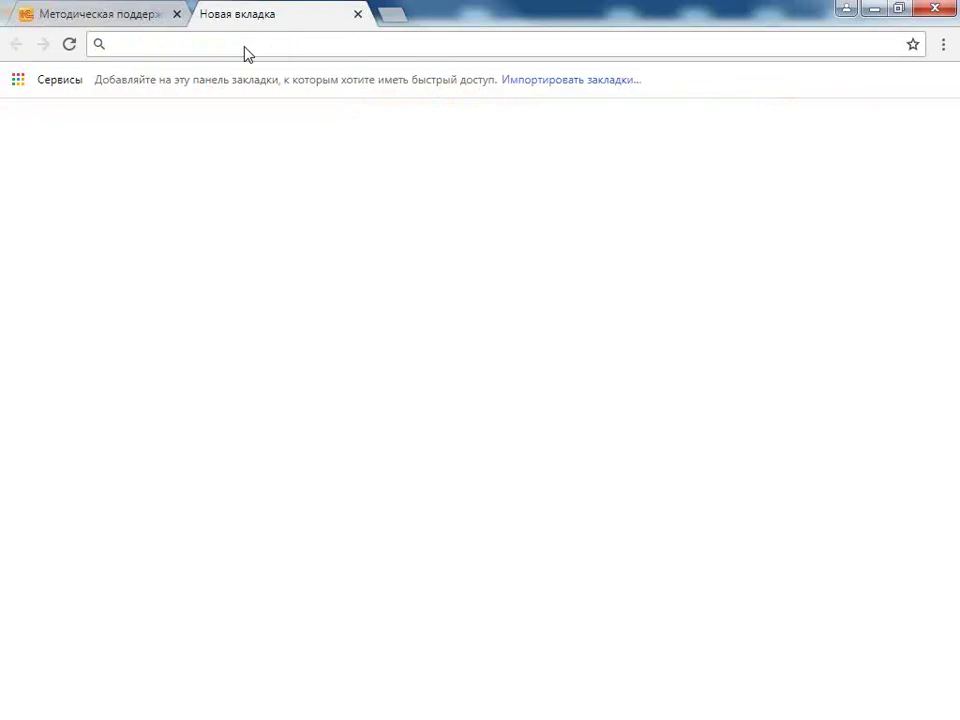
click(317, 376)
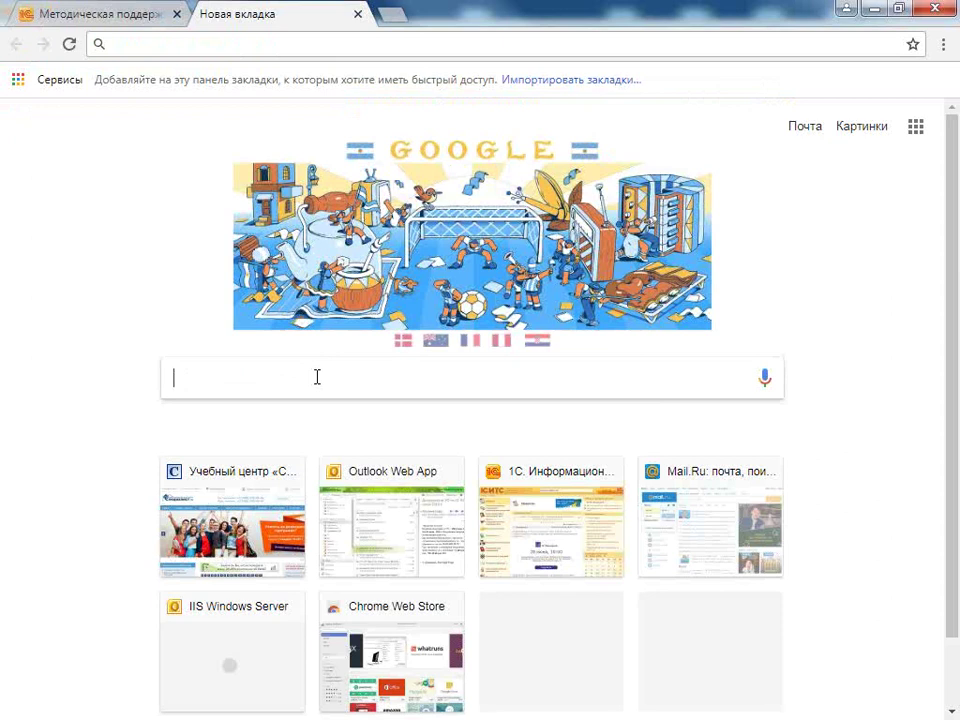
text(ээ)
key(BackSpace)
key(BackSpace)
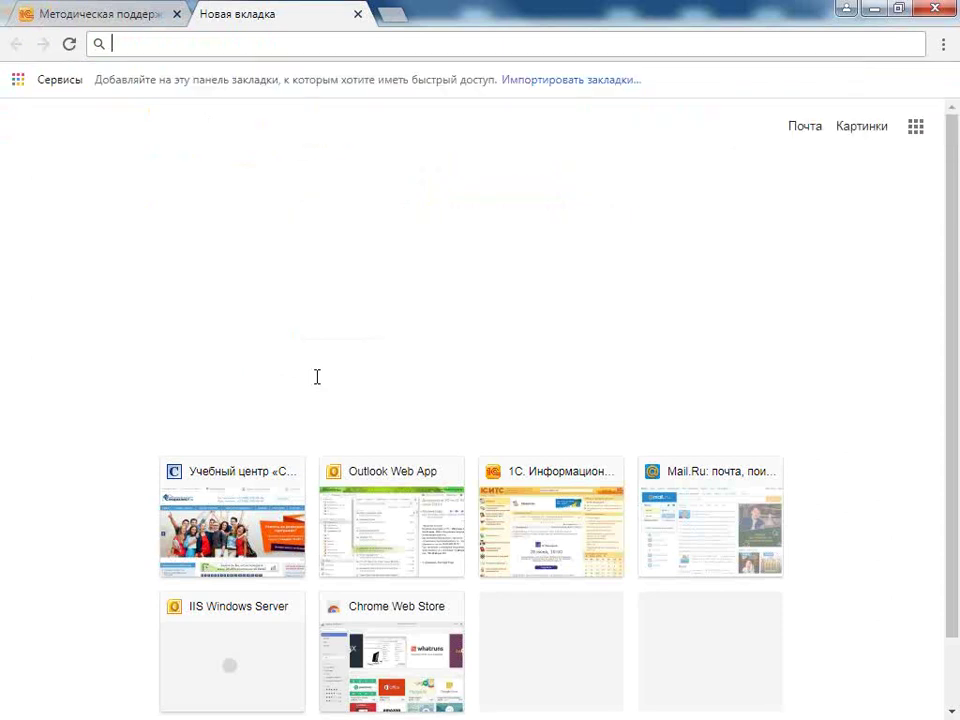
text("")
text(переч)
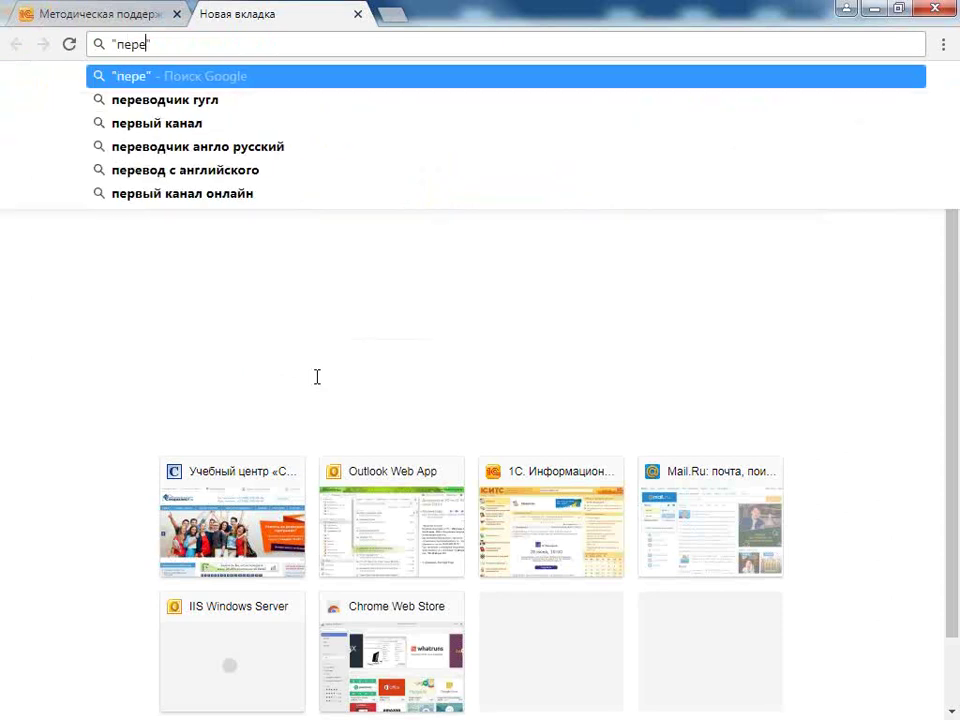
text(ень номенк)
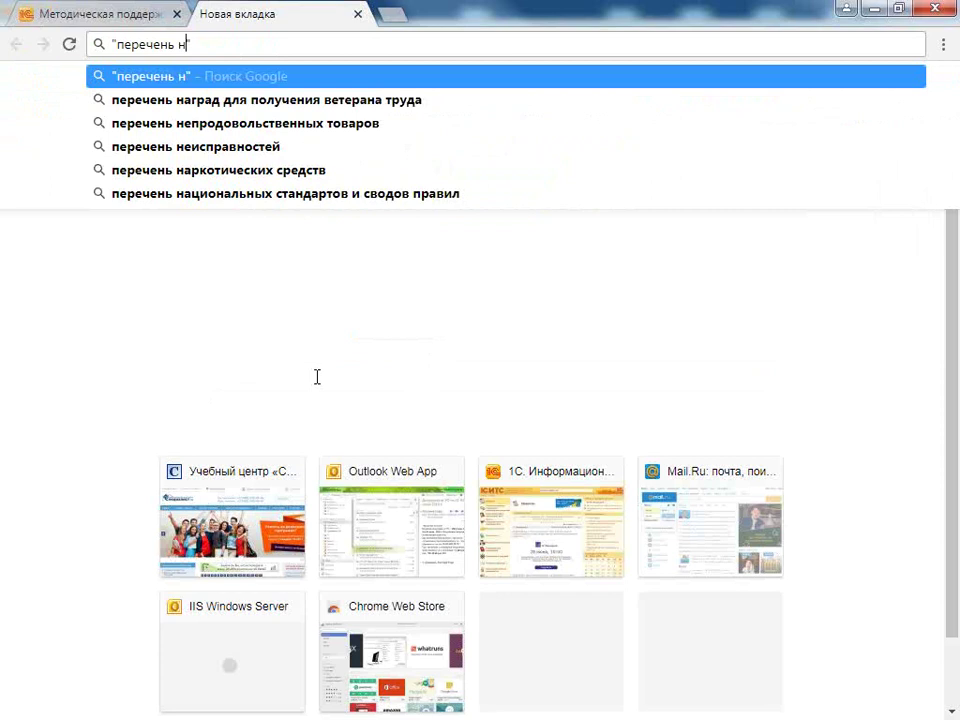
text(латуры)
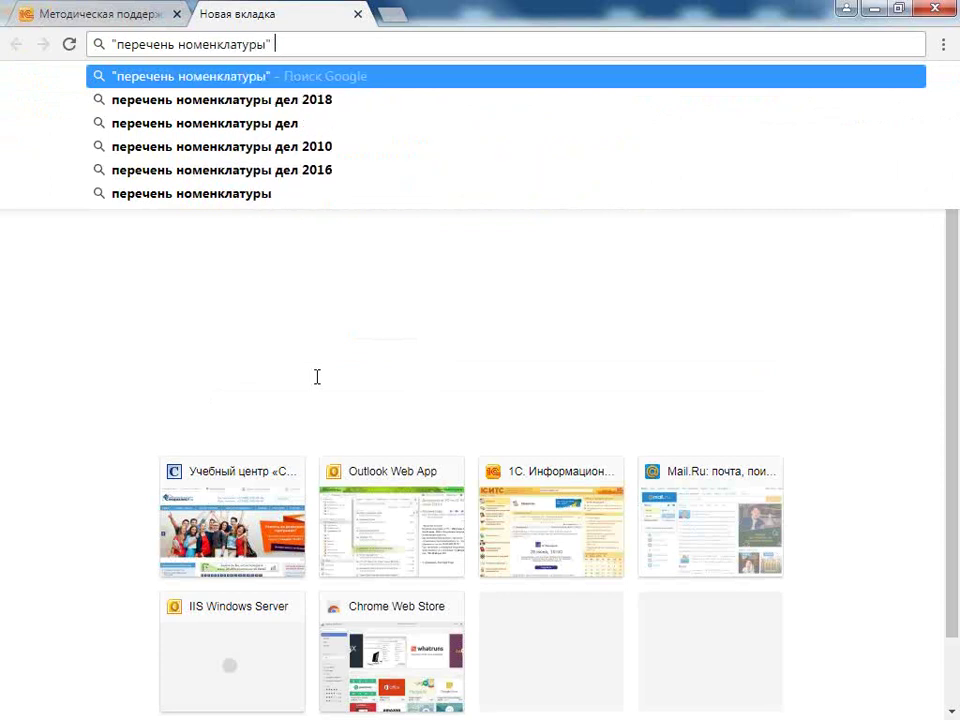
text(filety)
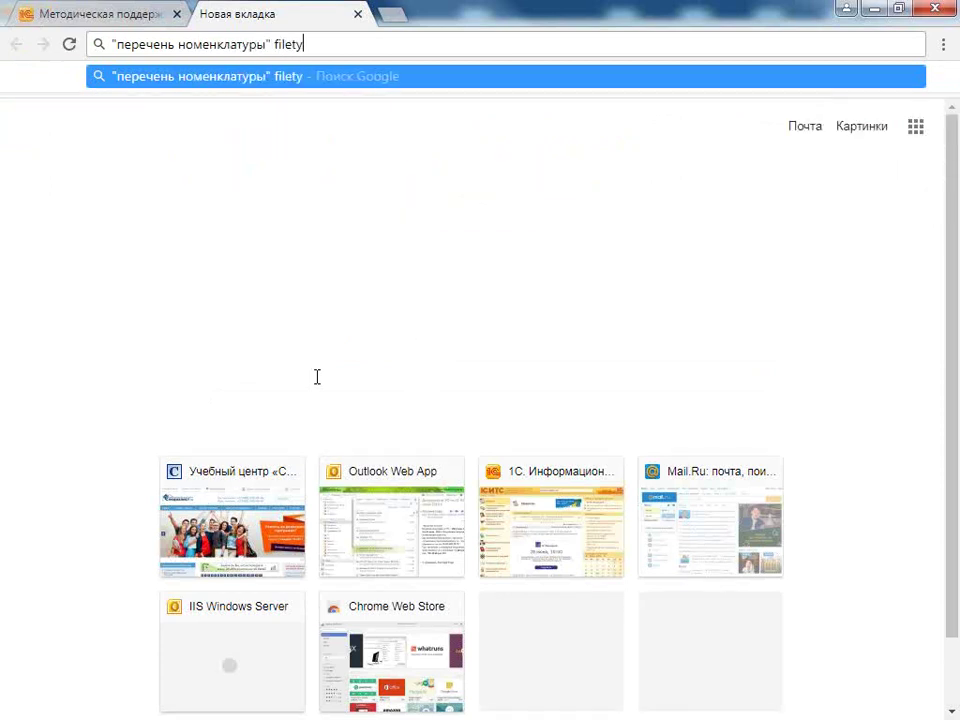
text(pe:)
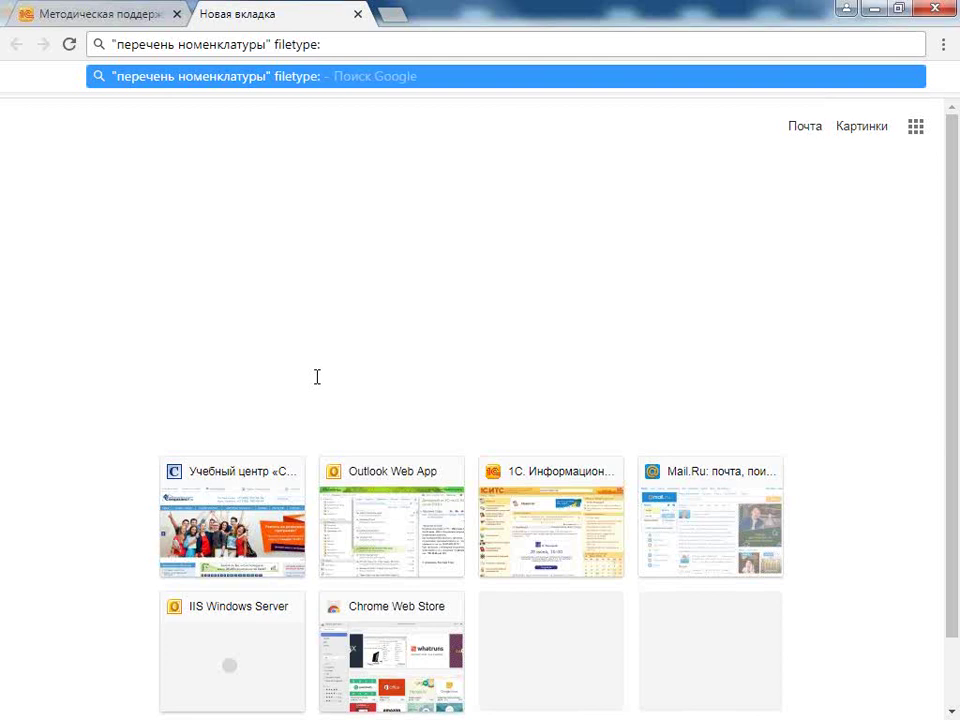
text(xls)
key(Return)
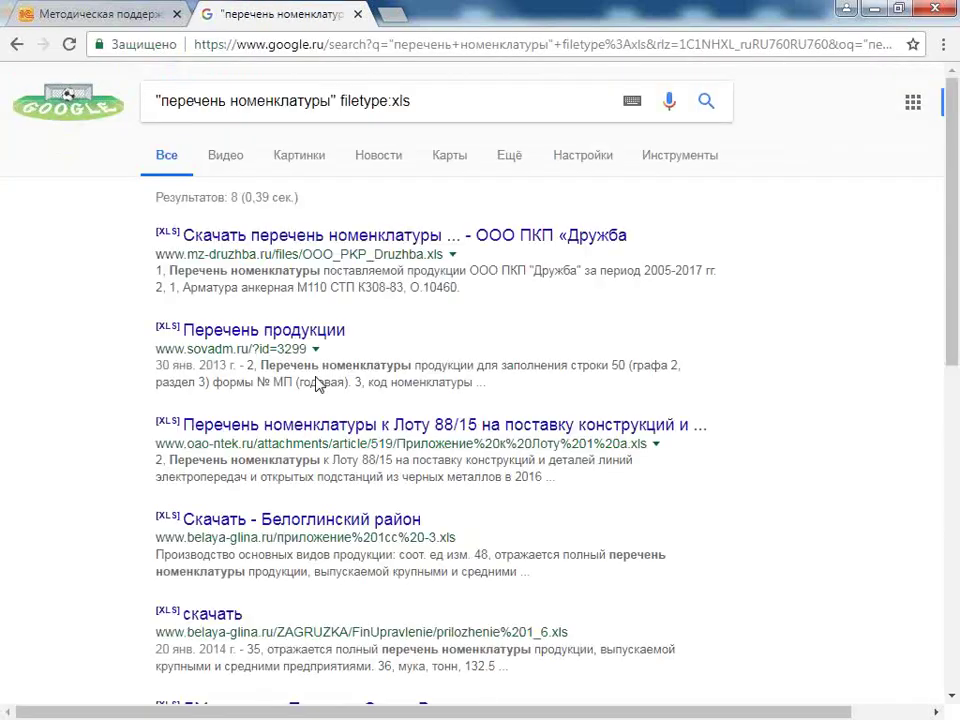
Download OOO_PKP_Druzhba.xls from the first search result, look through its item list in Excel and close the workbook
click(461, 236)
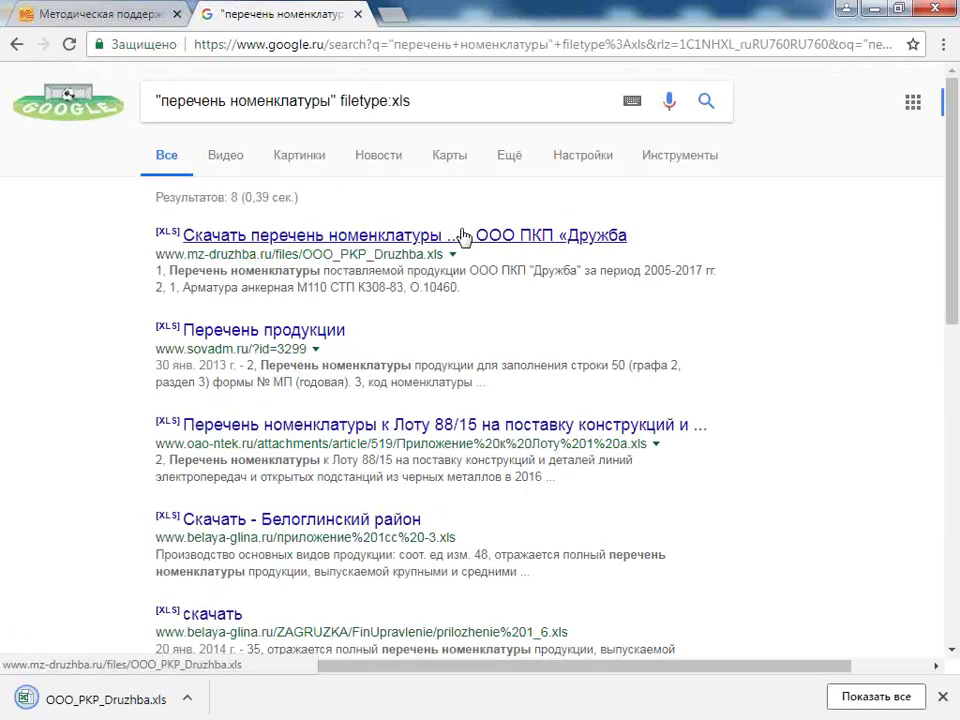
click(40, 704)
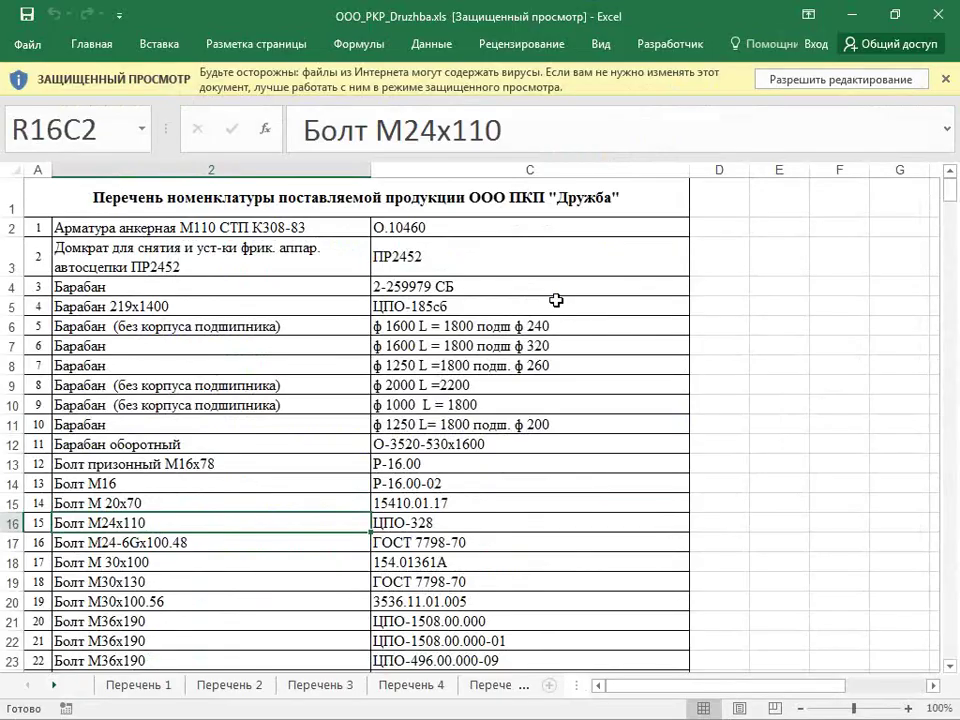
click(319, 279)
click(279, 197)
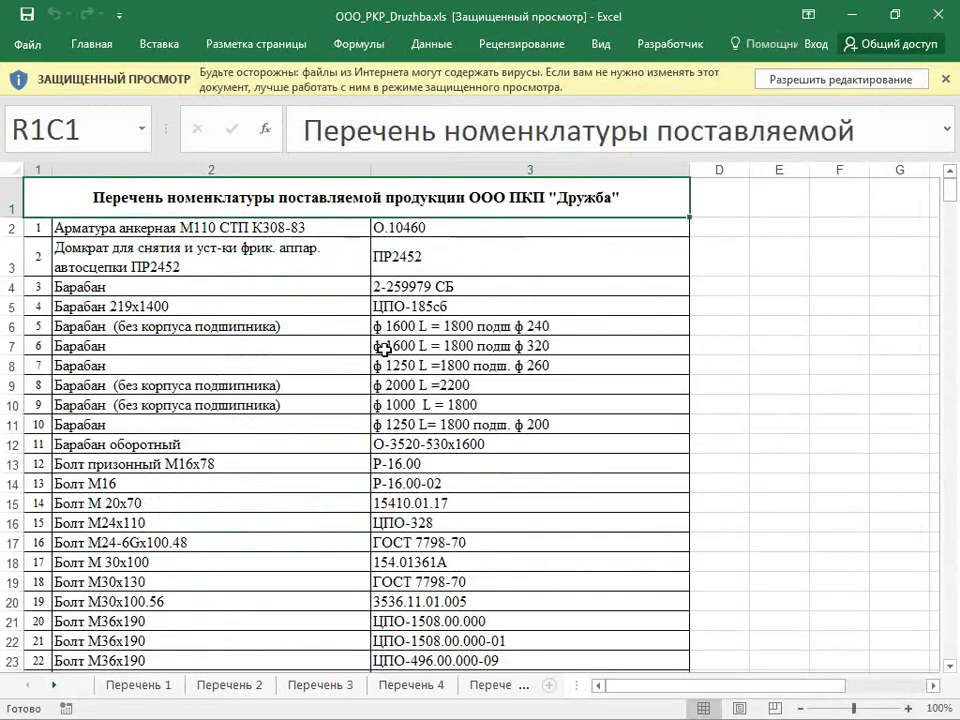
scroll(372, 333, down, 7)
scroll(372, 333, down, 17)
scroll(358, 332, up, 18)
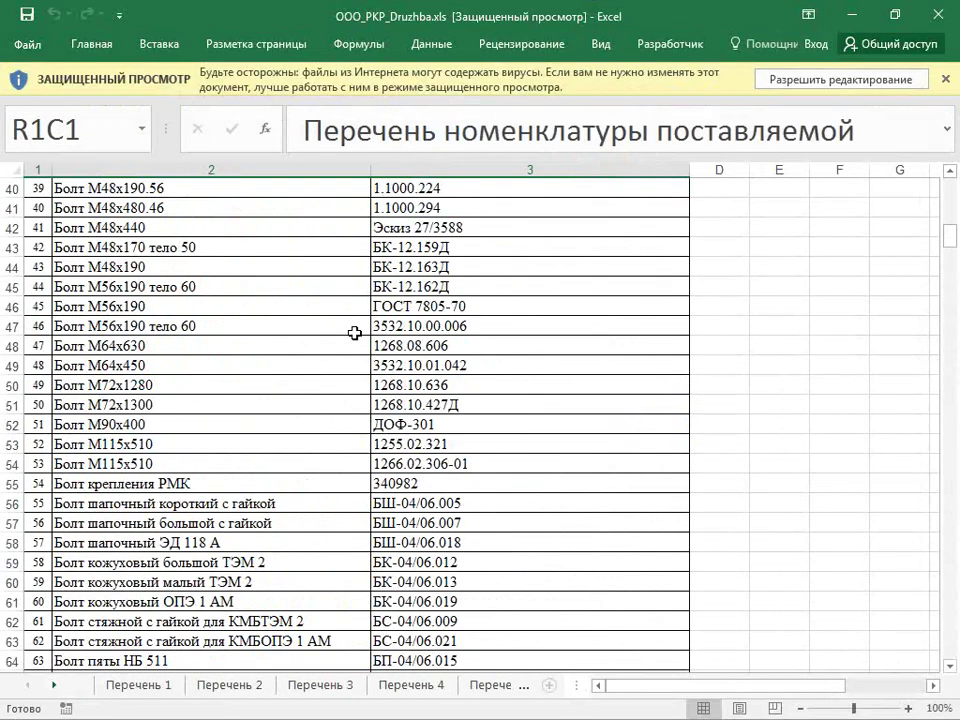
scroll(355, 333, up, 6)
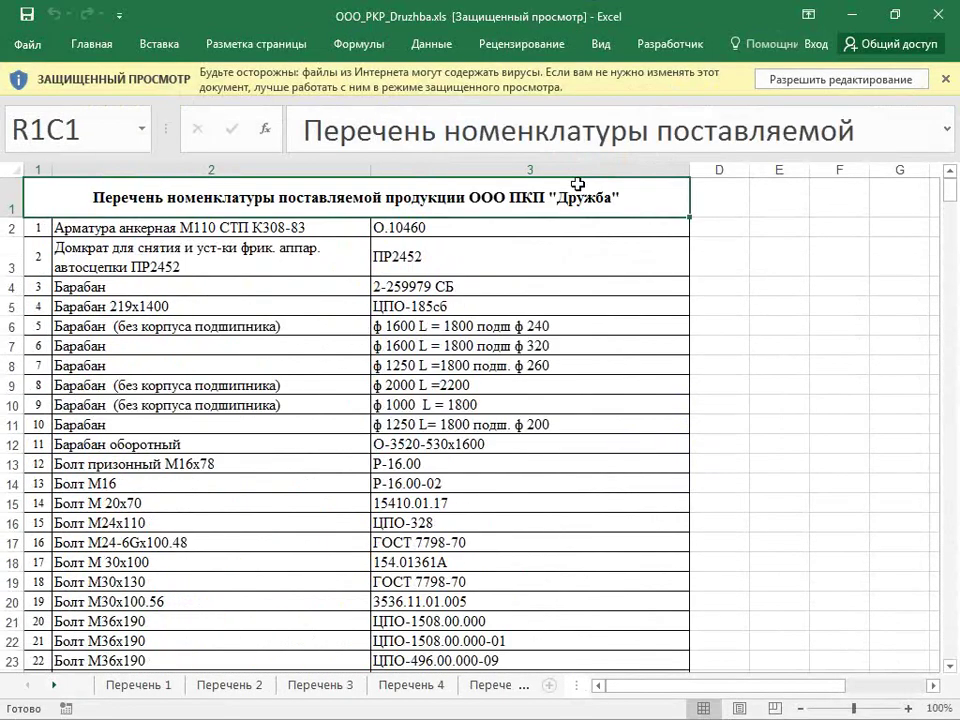
click(944, 79)
click(940, 16)
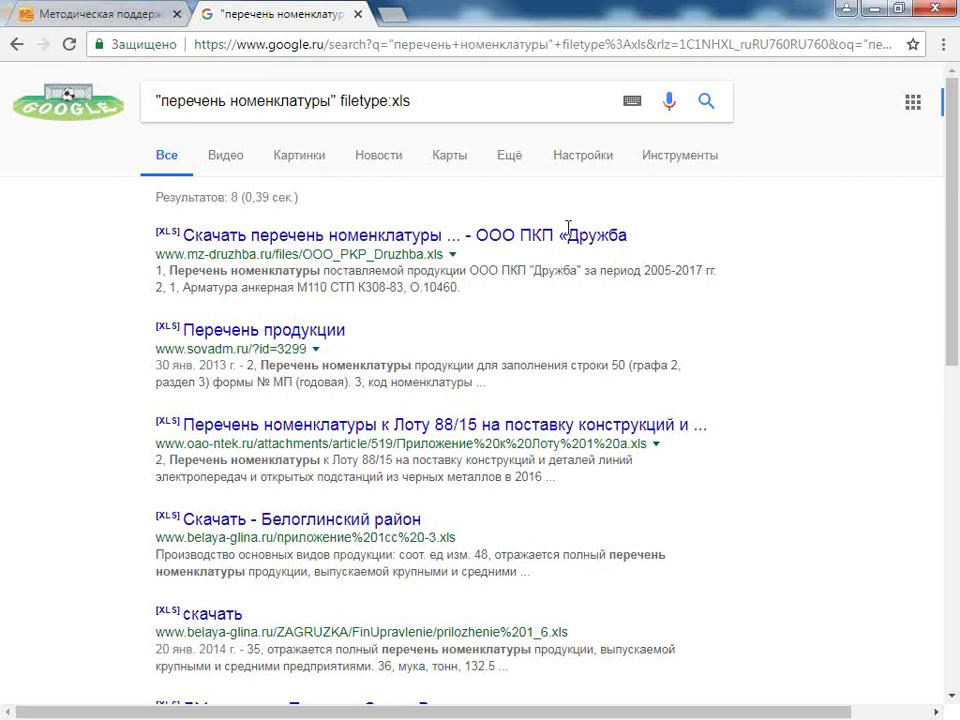
Download the ООО ПКП «Дружба» item list again, open it in Excel and take it out of protected view for saving
click(489, 236)
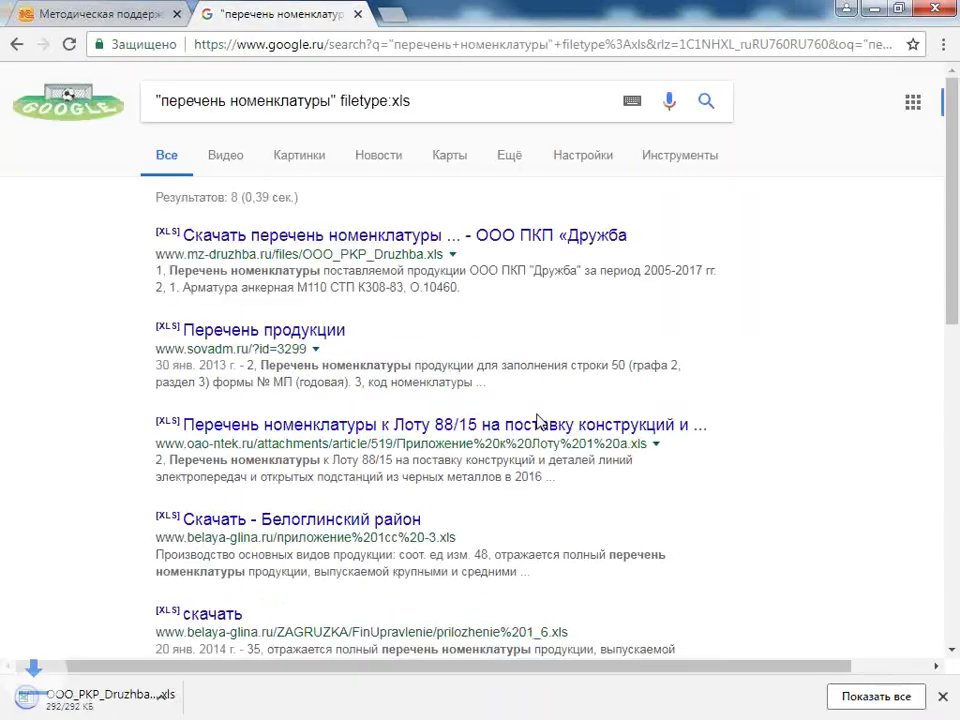
click(93, 710)
click(195, 699)
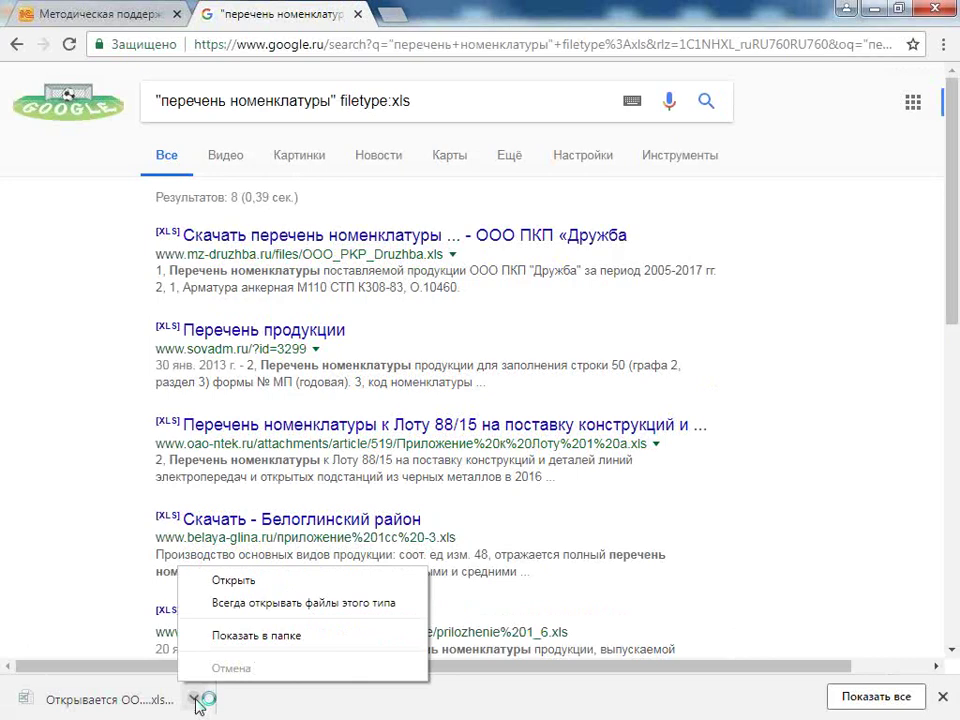
click(228, 668)
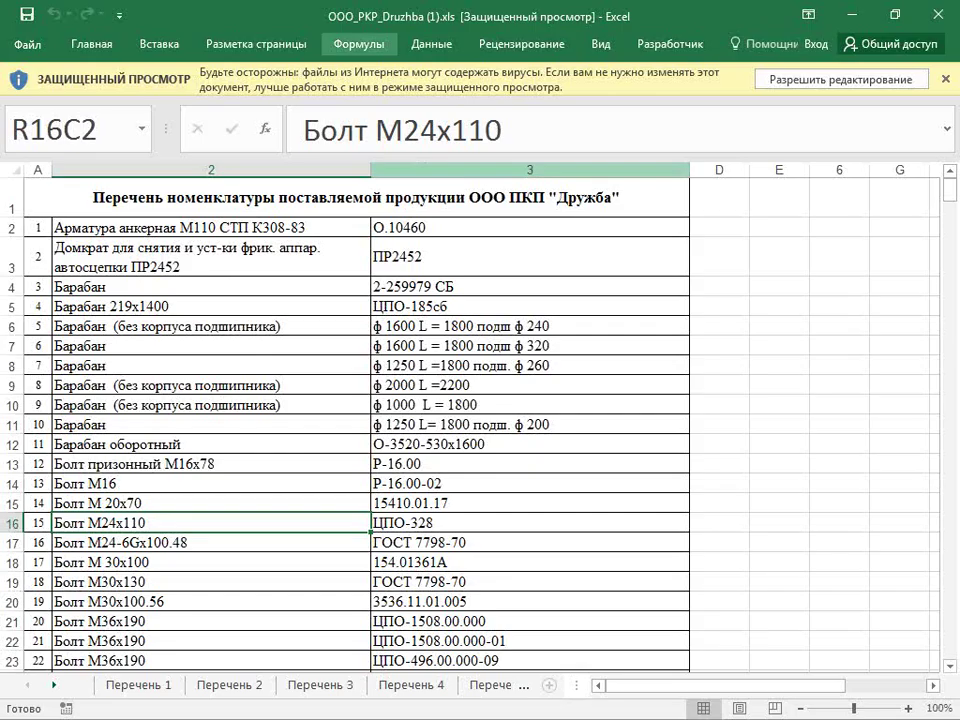
click(31, 35)
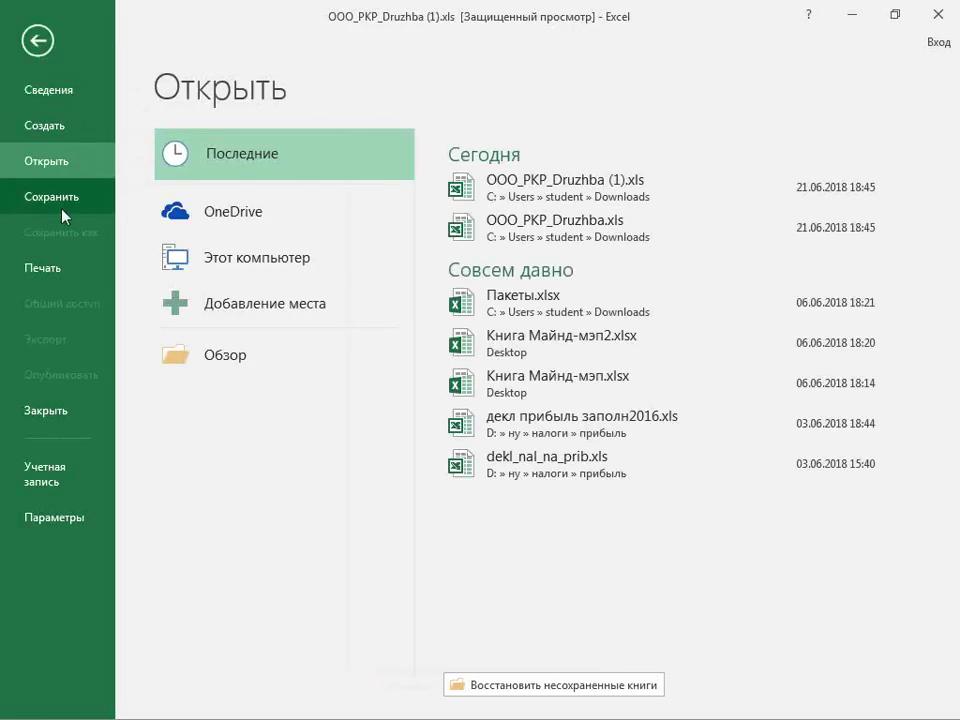
click(60, 204)
click(447, 422)
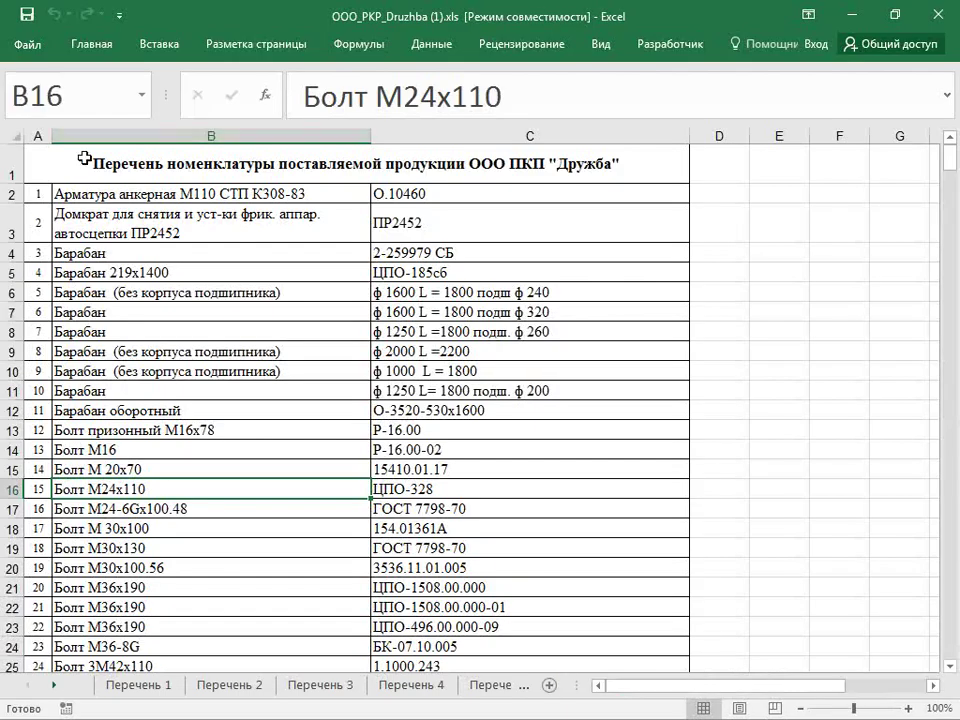
Save a copy of the workbook to the desktop as OOO_PKP_Druzhba (1).xls in Excel 97-2003 format and close Excel
click(27, 45)
click(77, 240)
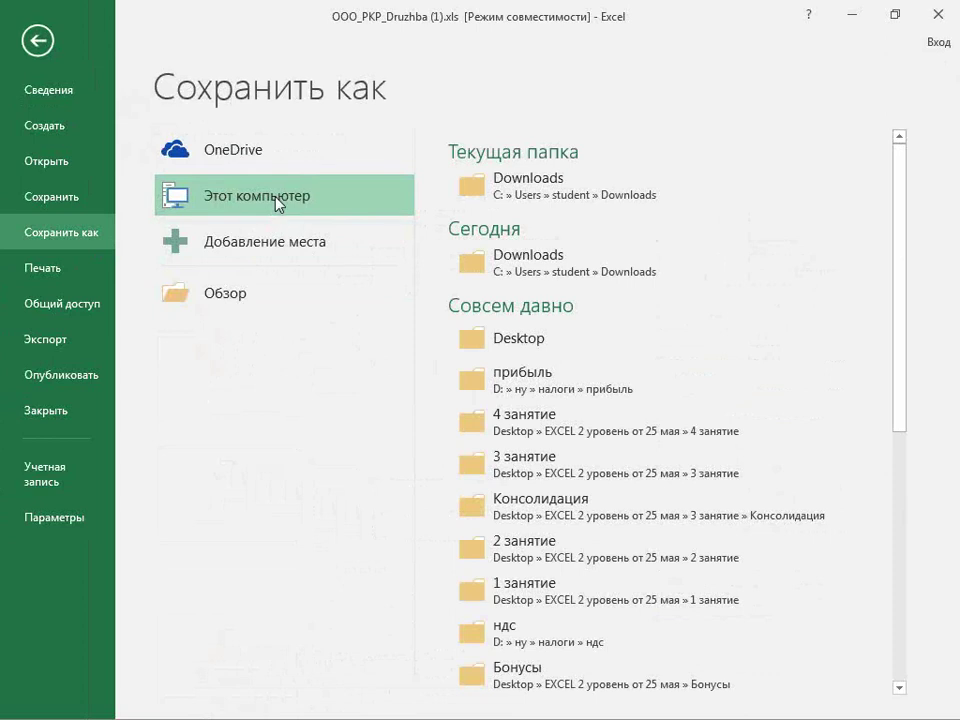
click(240, 294)
scroll(195, 213, up, 3)
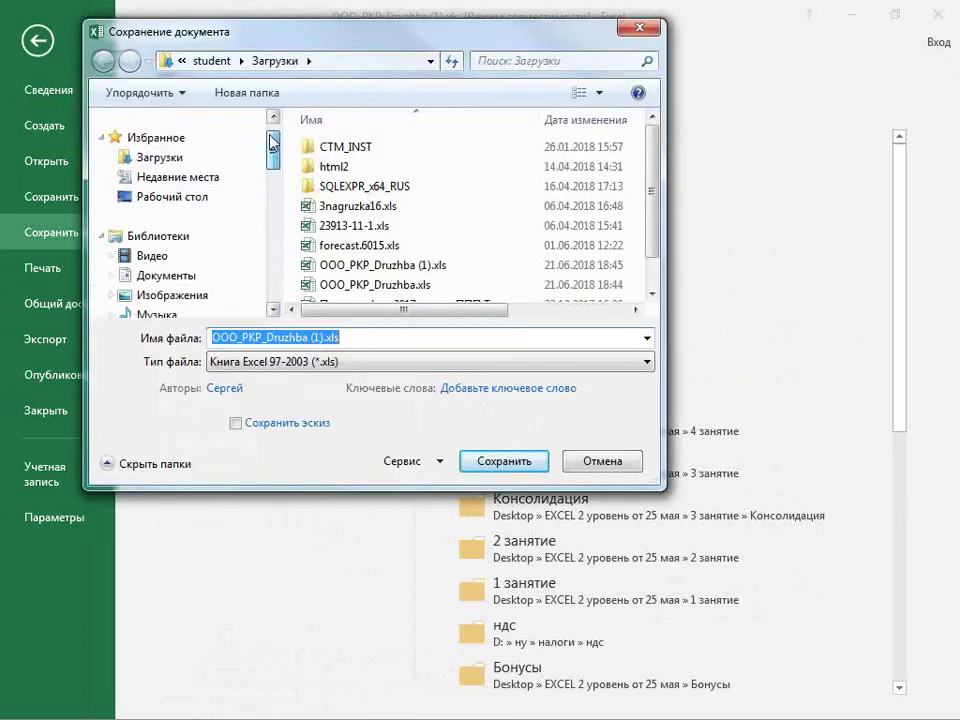
click(195, 228)
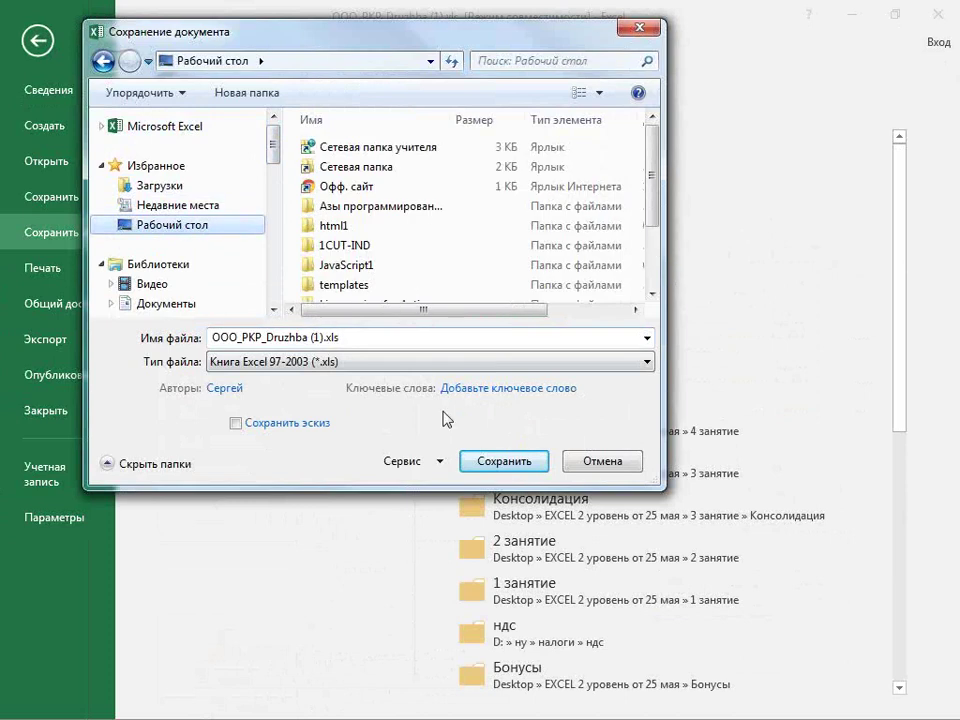
click(510, 462)
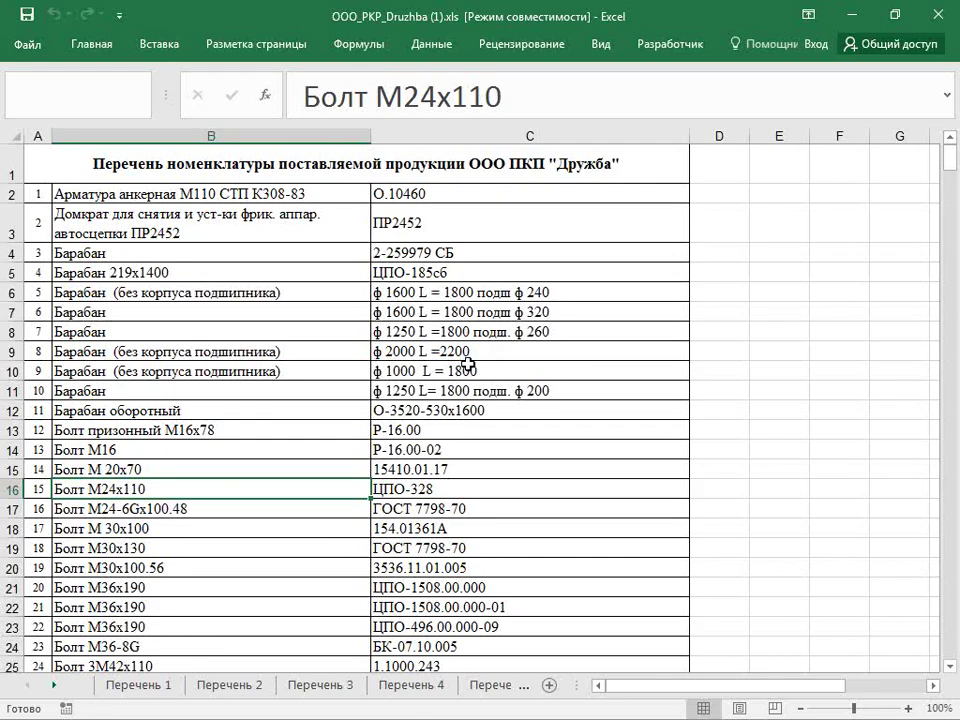
click(932, 19)
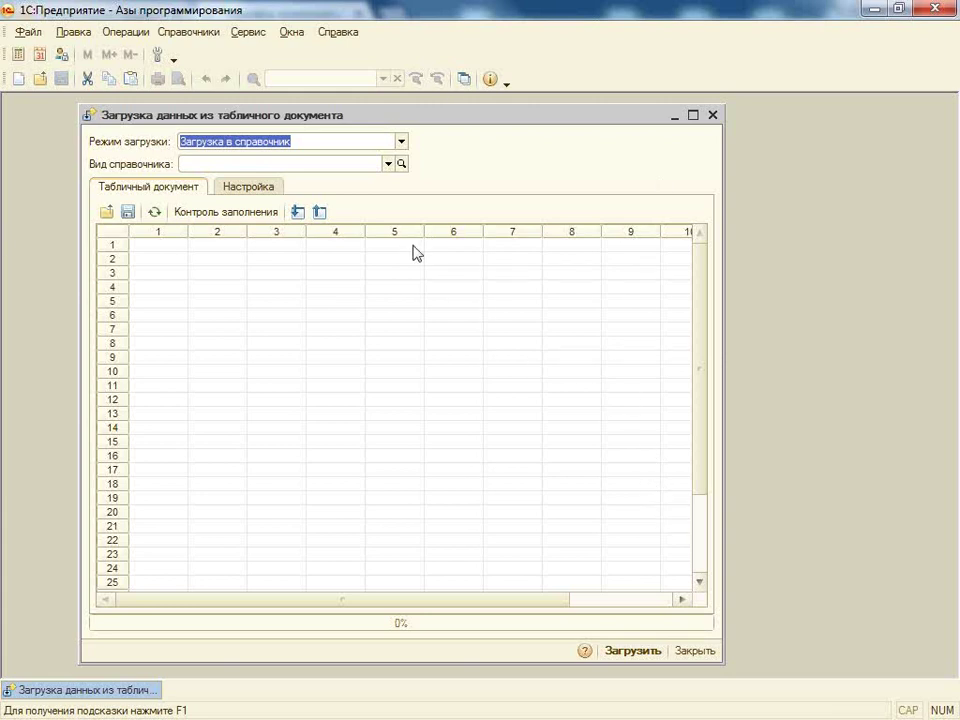
Set the 1C loader's catalog to Номенклатура and read the Excel sheet OOO_PKP_Druzhba (1).xls from the desktop, allowing the Excel.Application connection
click(388, 163)
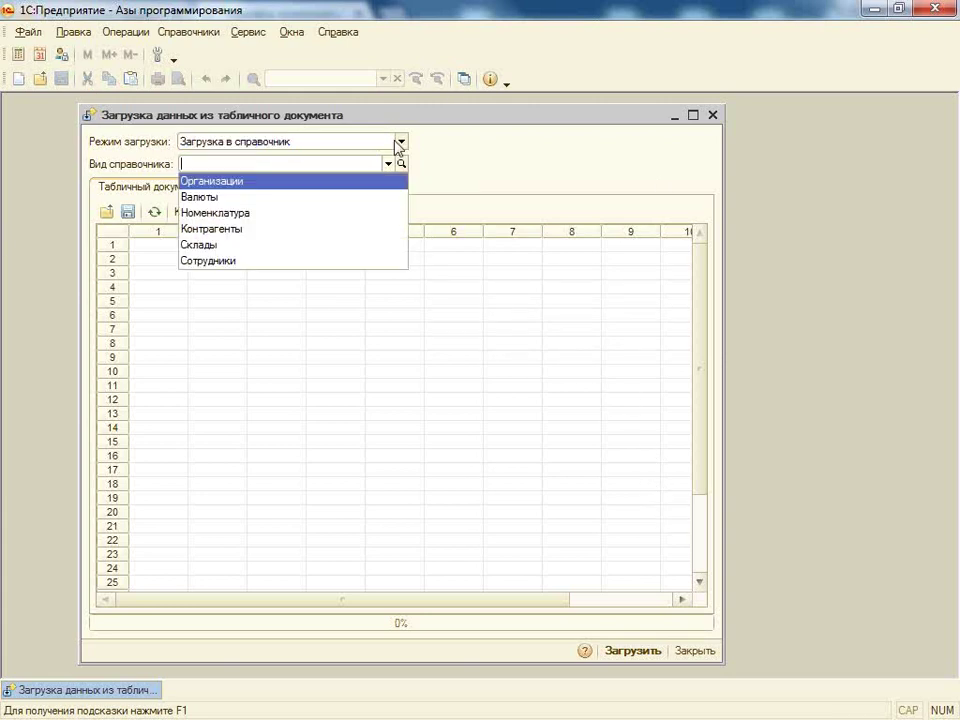
click(232, 213)
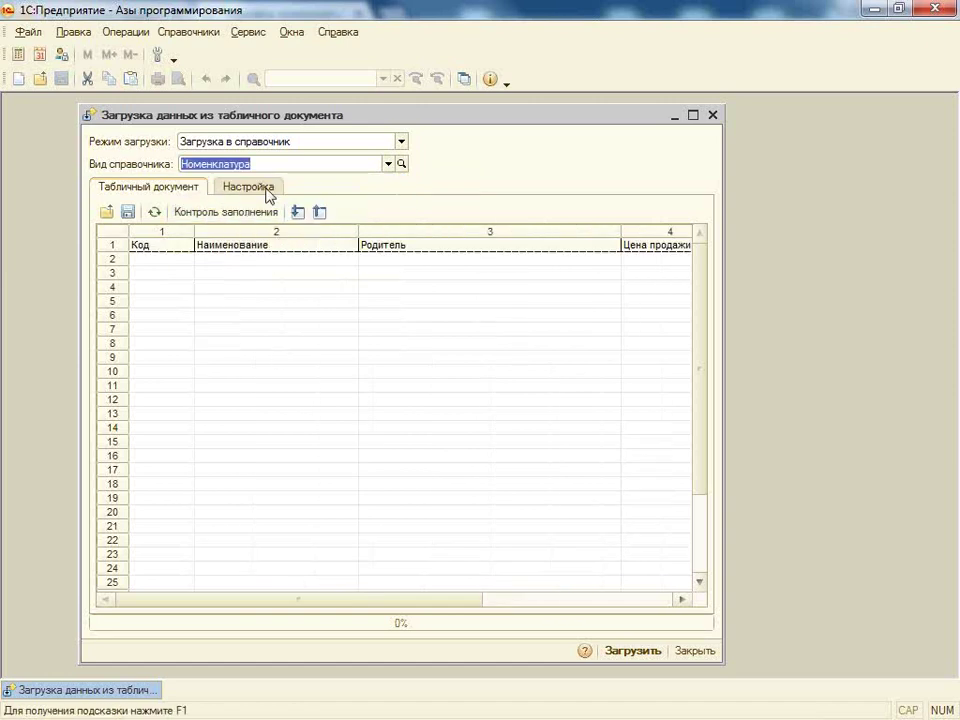
click(107, 213)
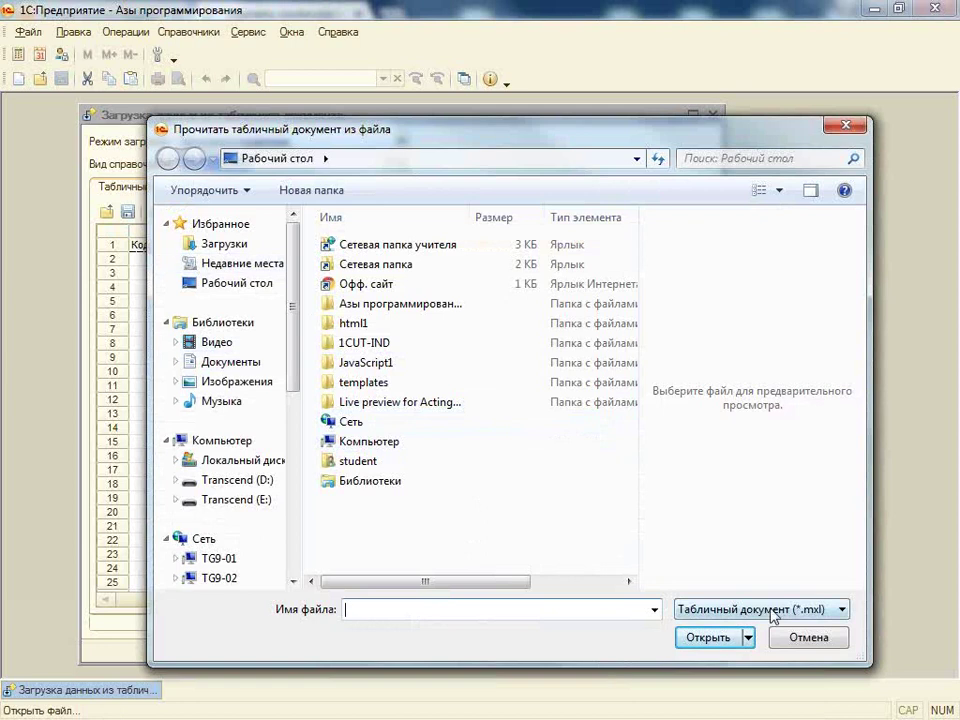
click(836, 609)
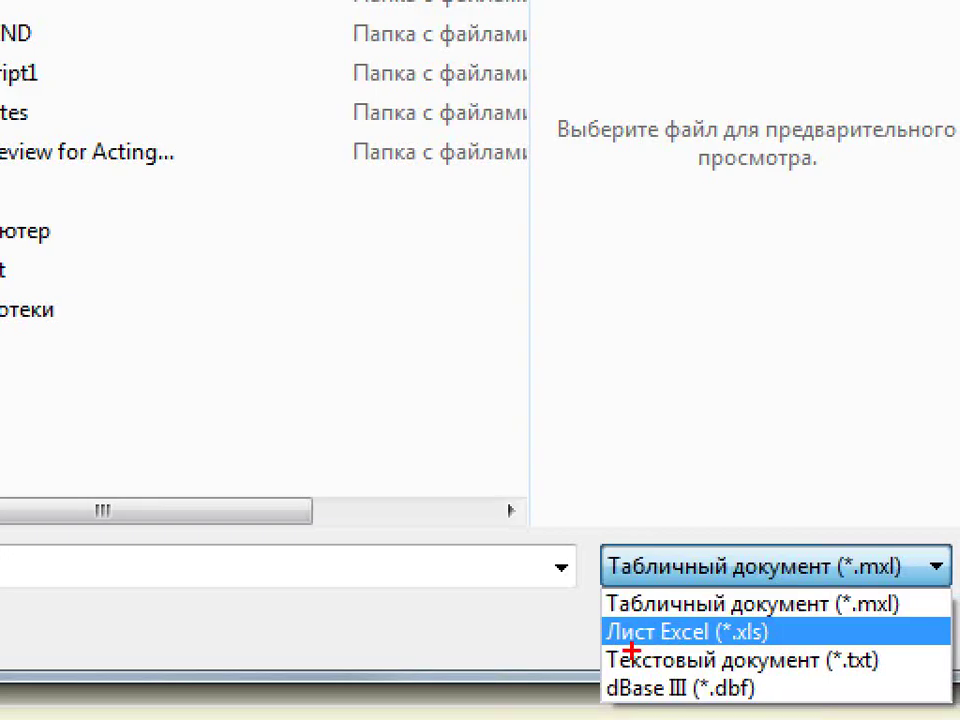
drag(676, 650, 779, 651)
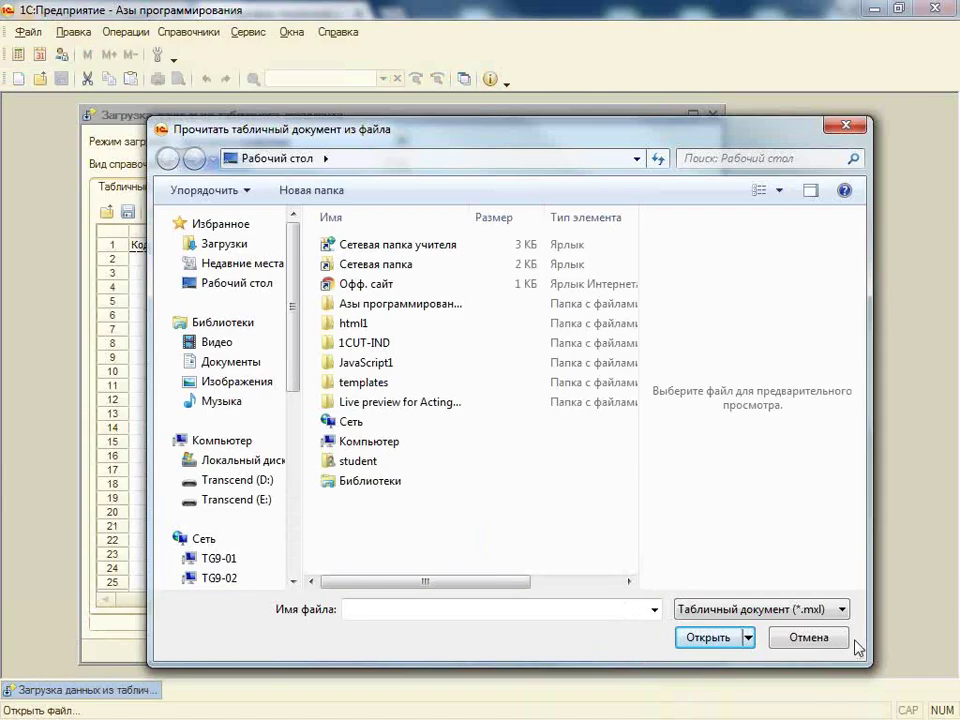
click(923, 566)
click(686, 632)
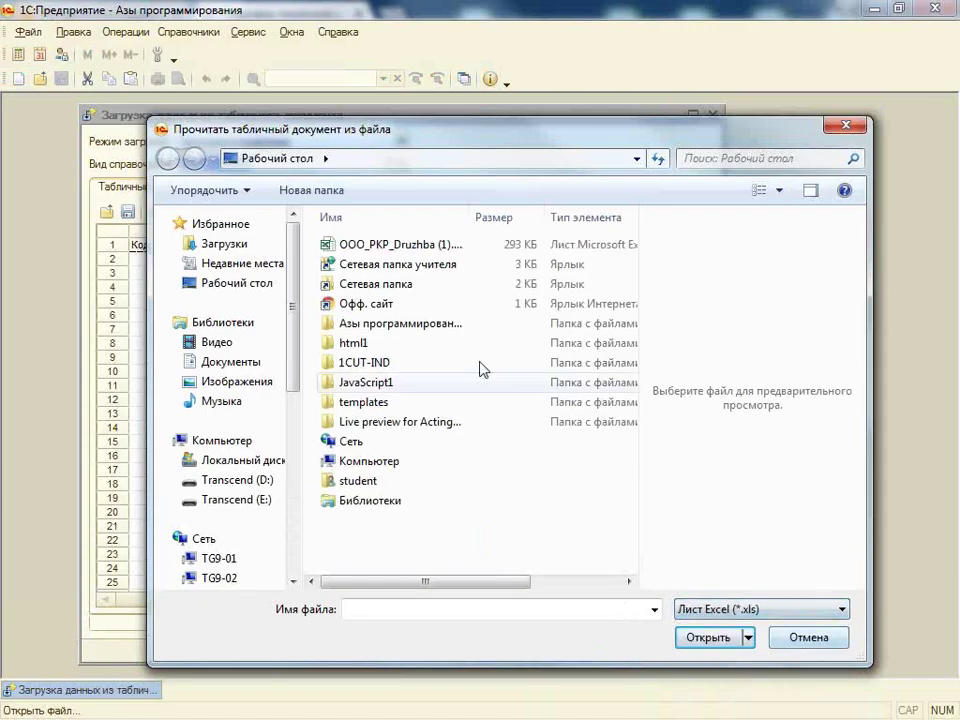
double_click(426, 244)
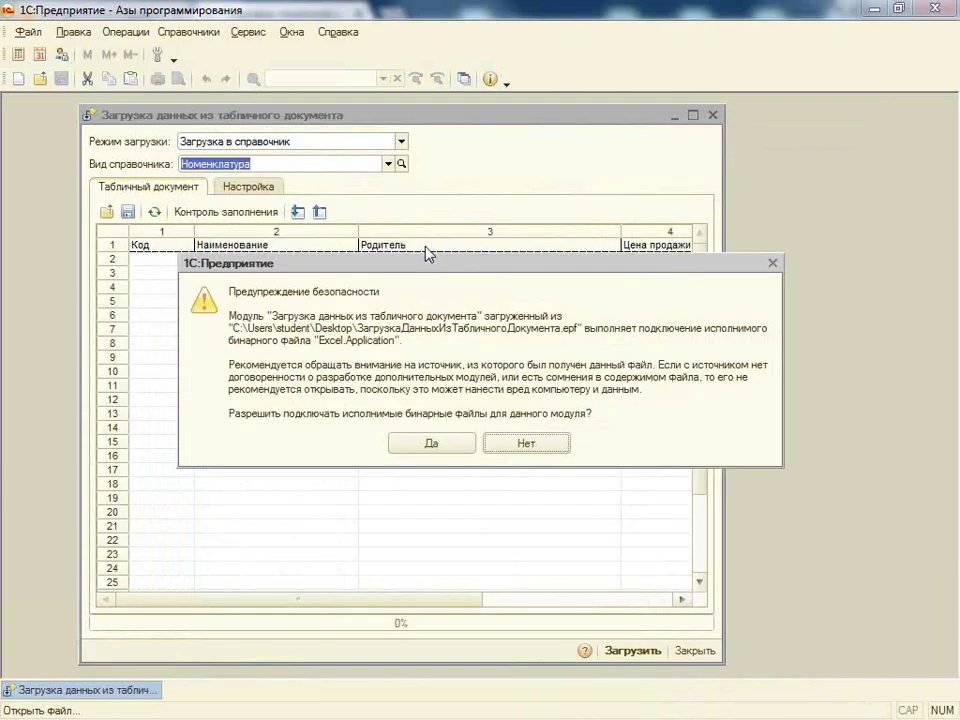
click(453, 444)
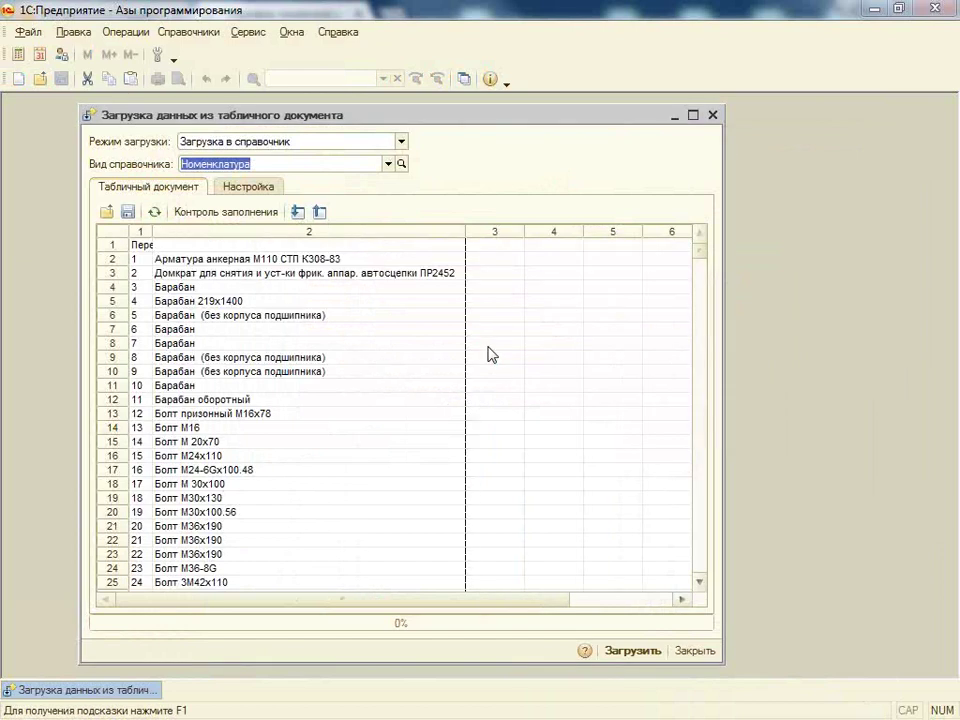
Maximize the Загрузка данных из табличного документа window and widen column 1 of the loaded table
double_click(474, 118)
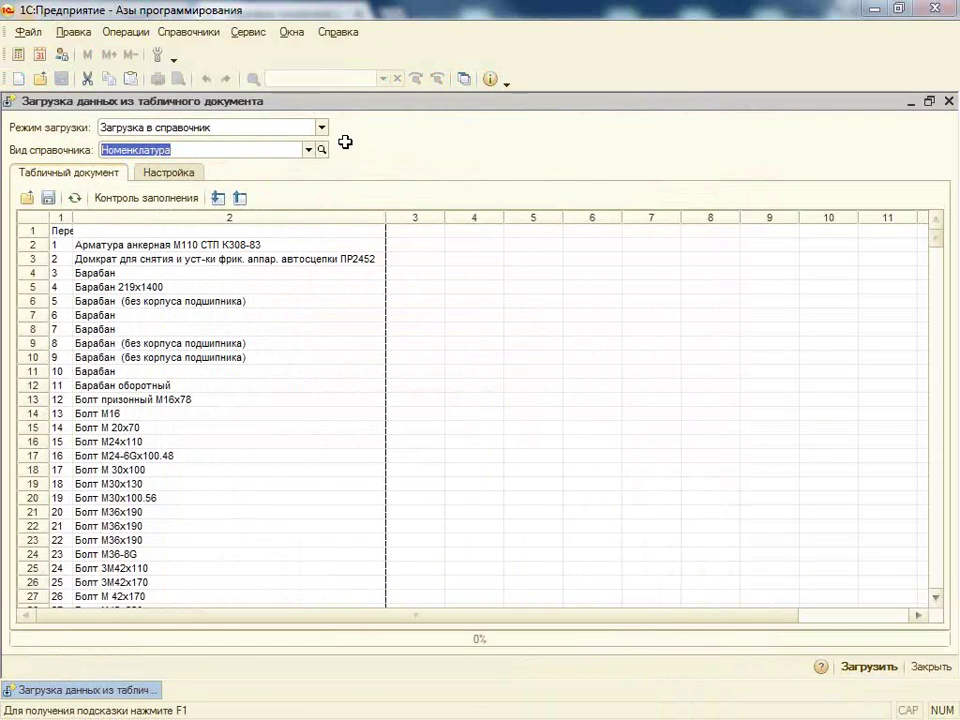
drag(74, 218, 133, 226)
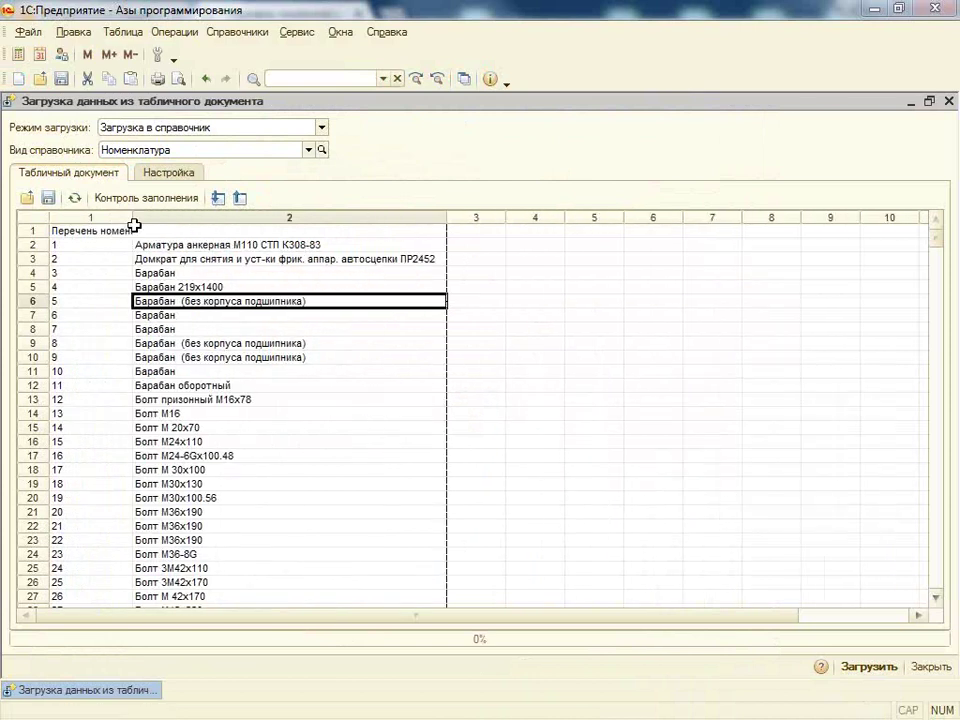
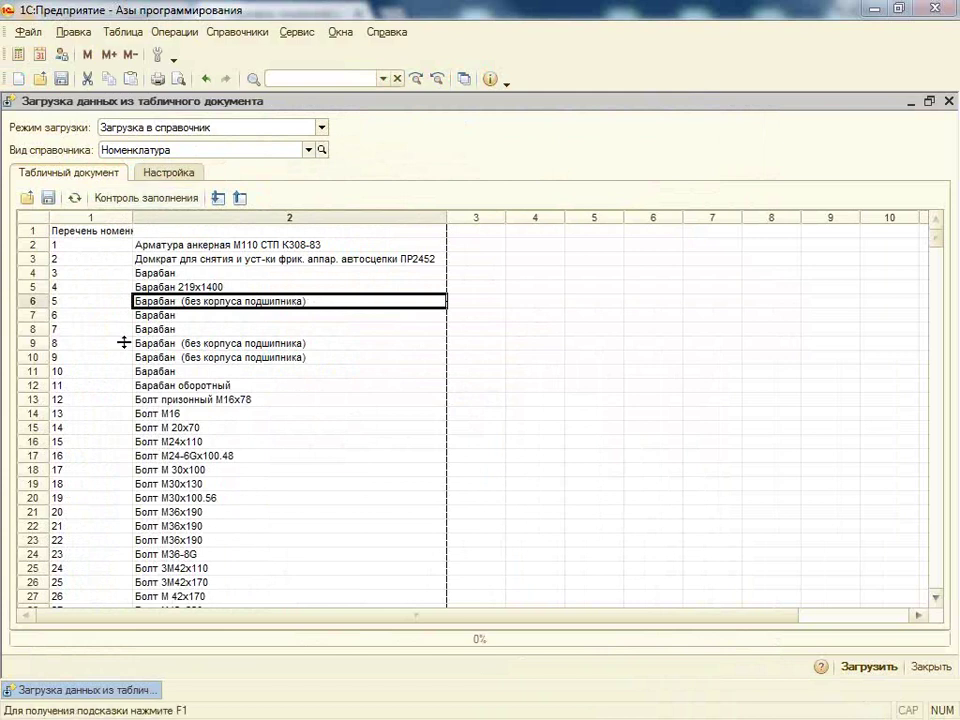
Delete the heading row 1 from the loaded table document and look through the remaining rows
click(30, 231)
right_click(30, 231)
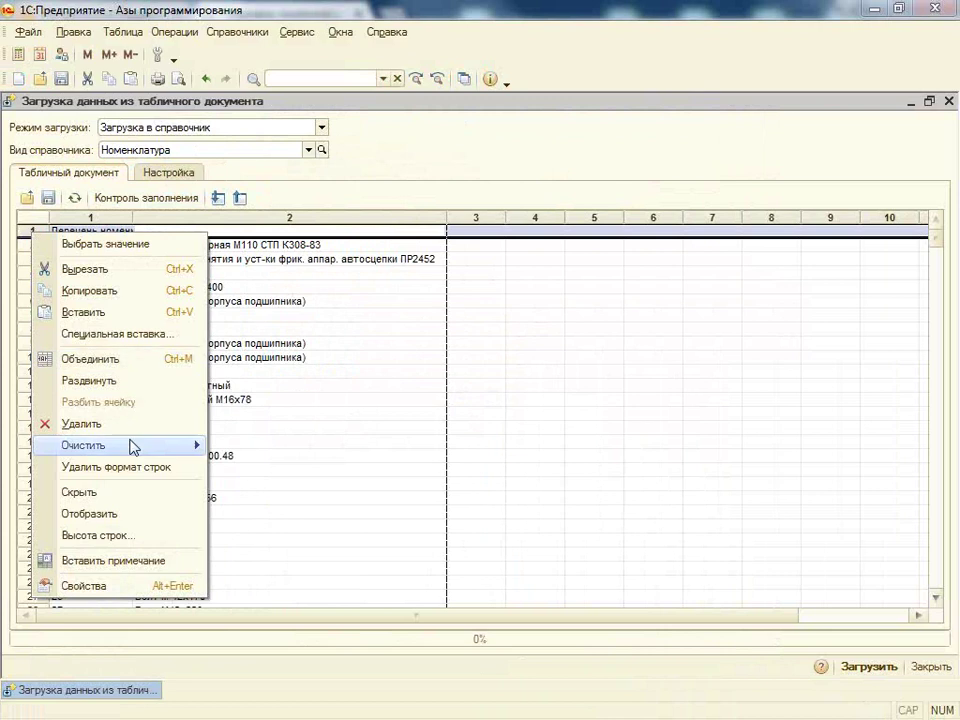
click(81, 423)
click(90, 315)
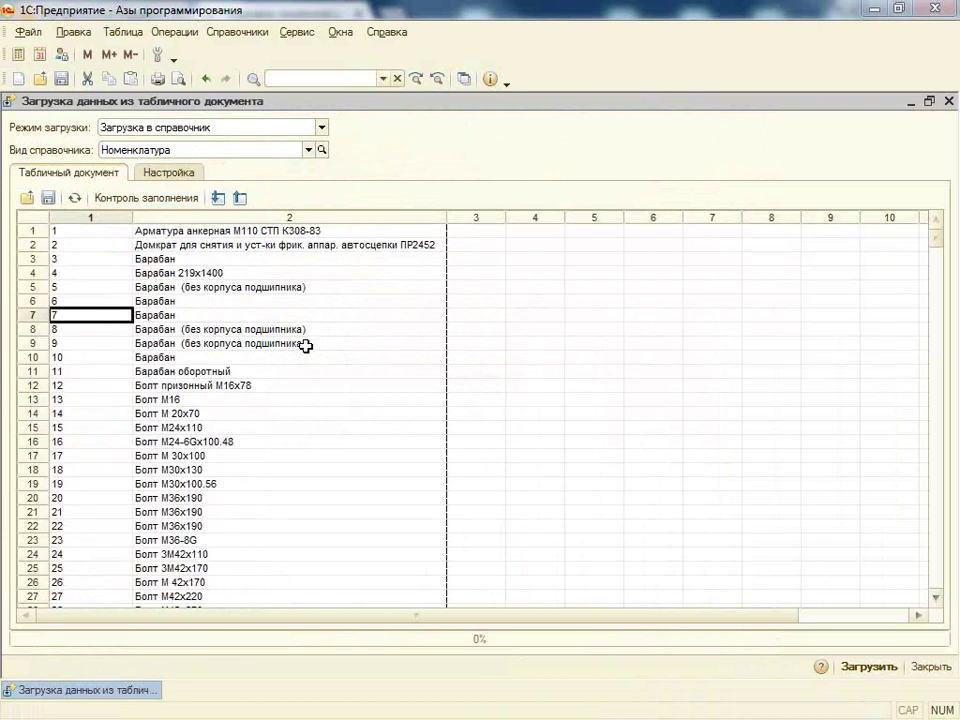
scroll(305, 345, down, 20)
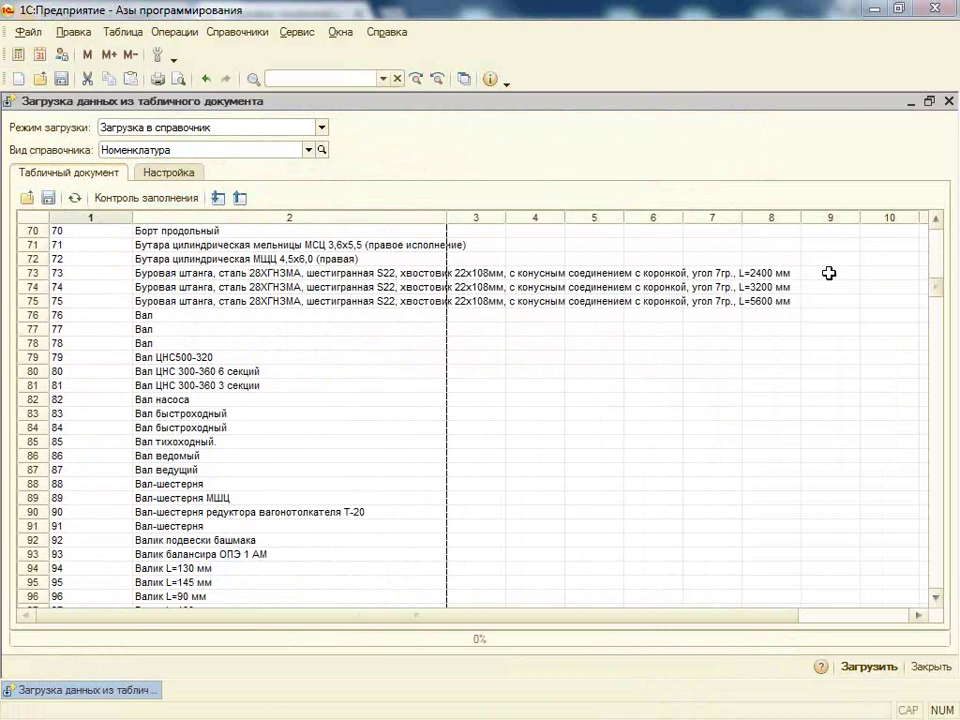
drag(935, 289, 936, 235)
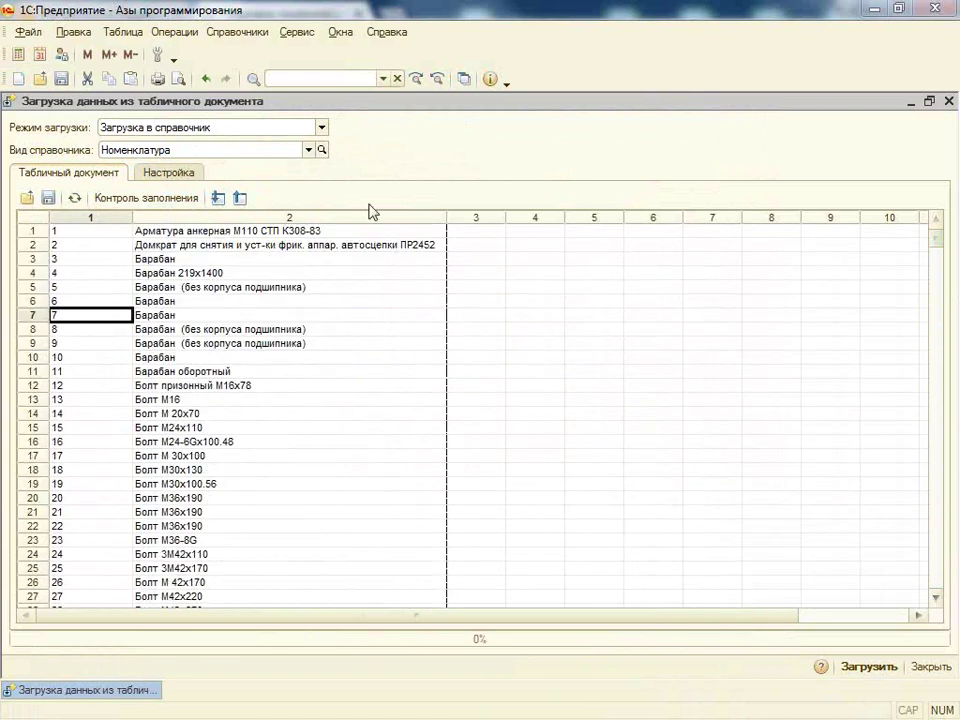
Try to set the first data row of the table document to 1 in the loader settings and cancel the entry
click(158, 176)
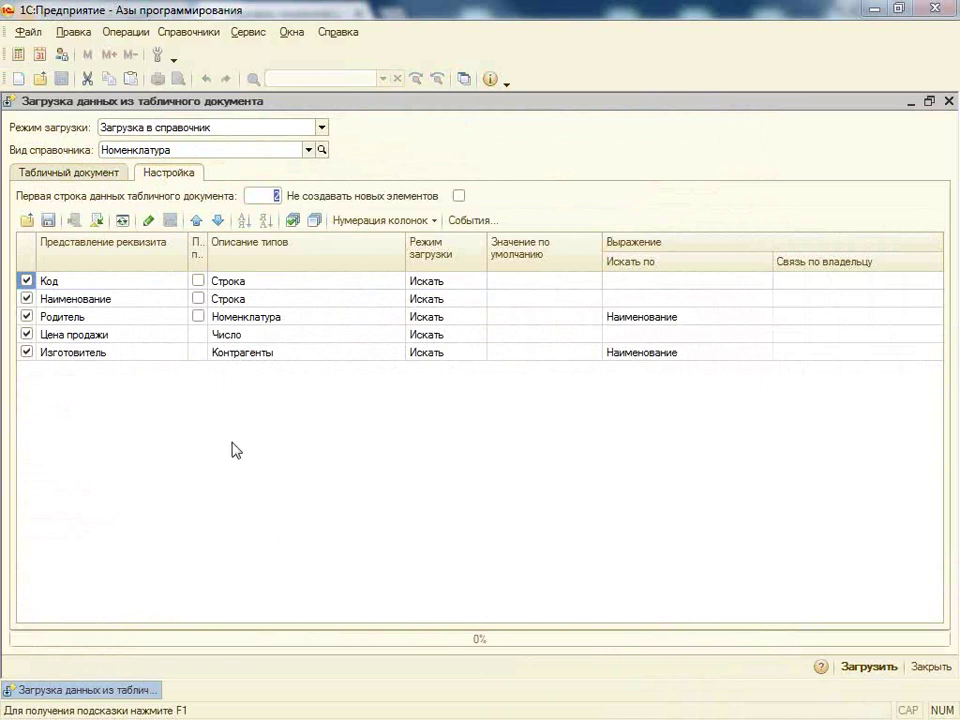
click(277, 200)
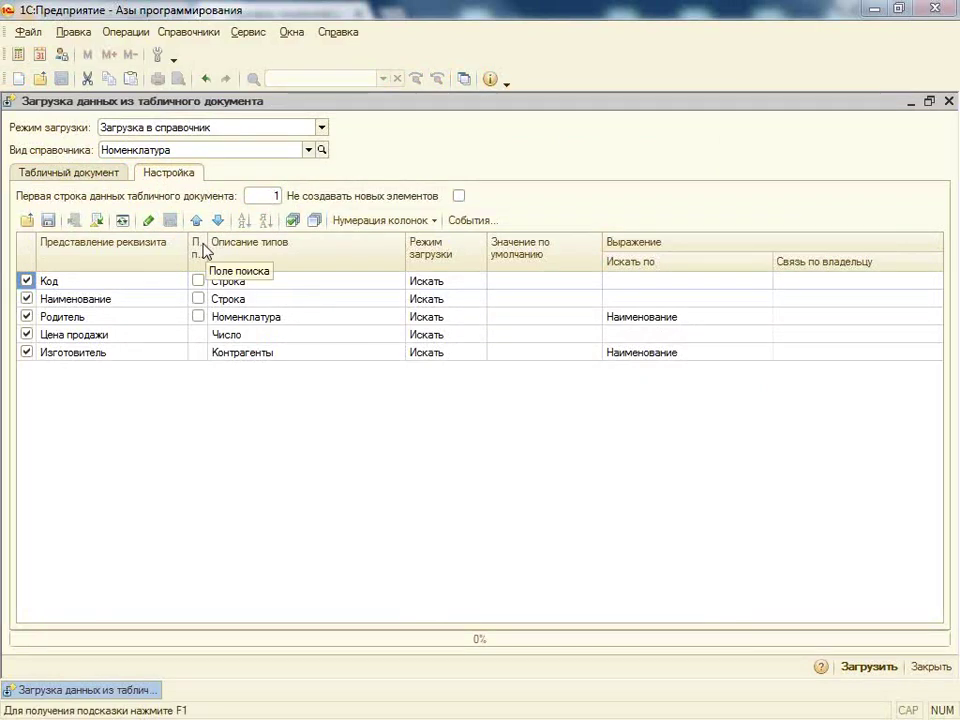
click(111, 285)
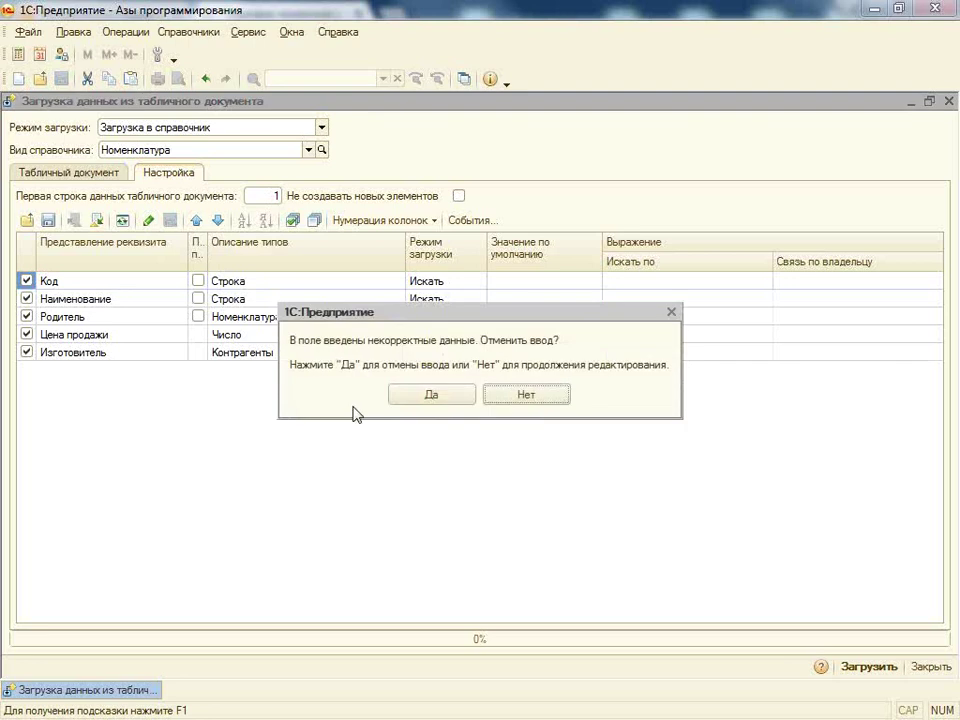
click(537, 395)
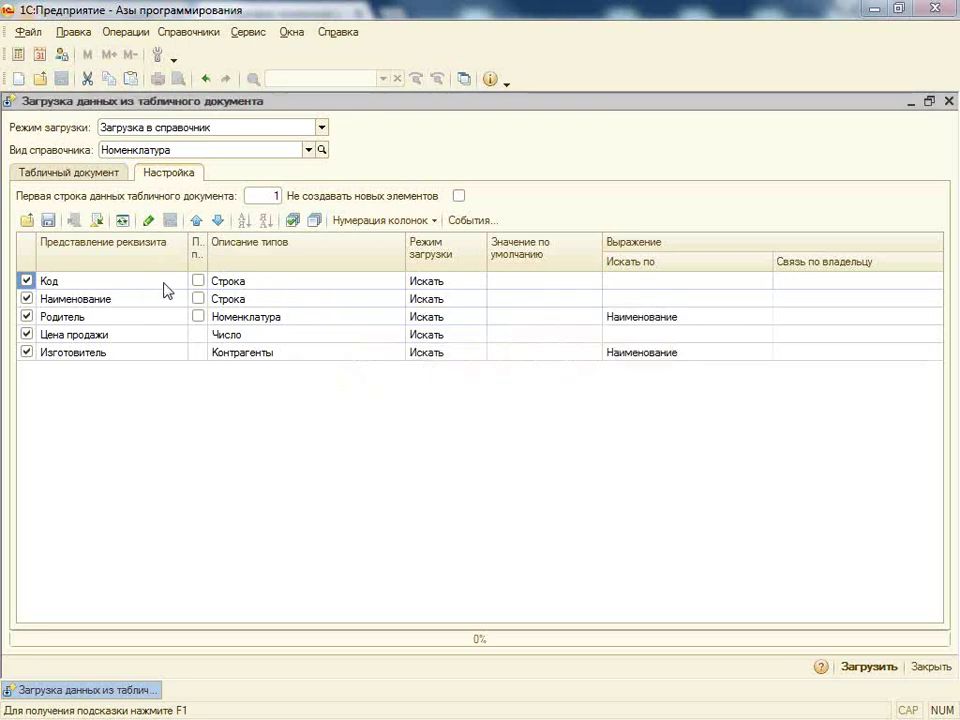
click(165, 285)
click(427, 397)
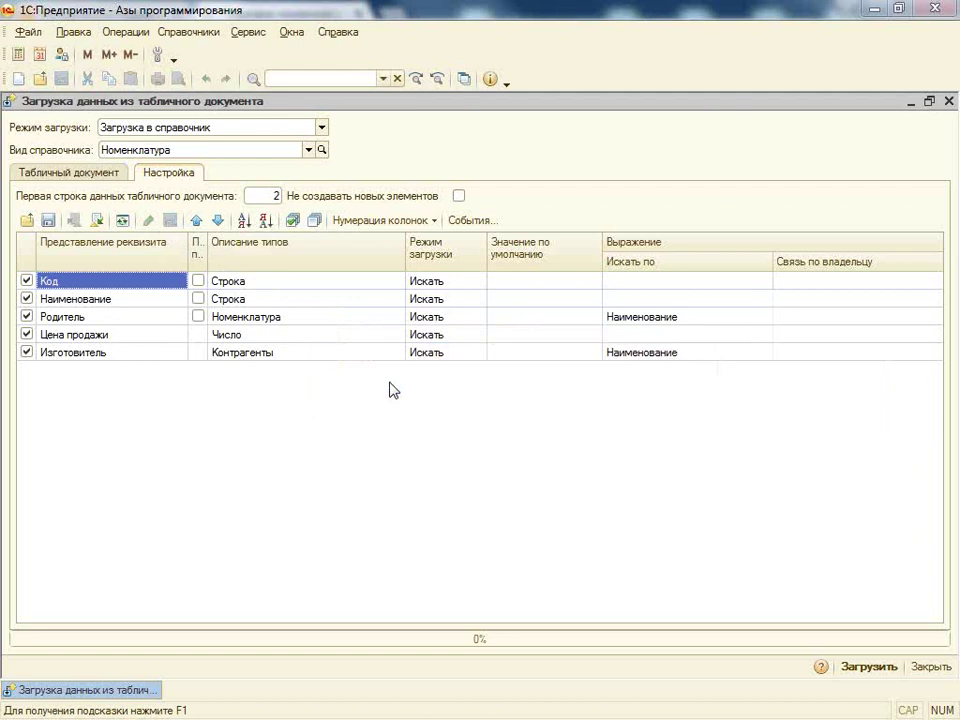
Compare the Код and Наименование settings with the table columns, run the fill check on the table and dismiss its service messages
click(106, 300)
click(95, 286)
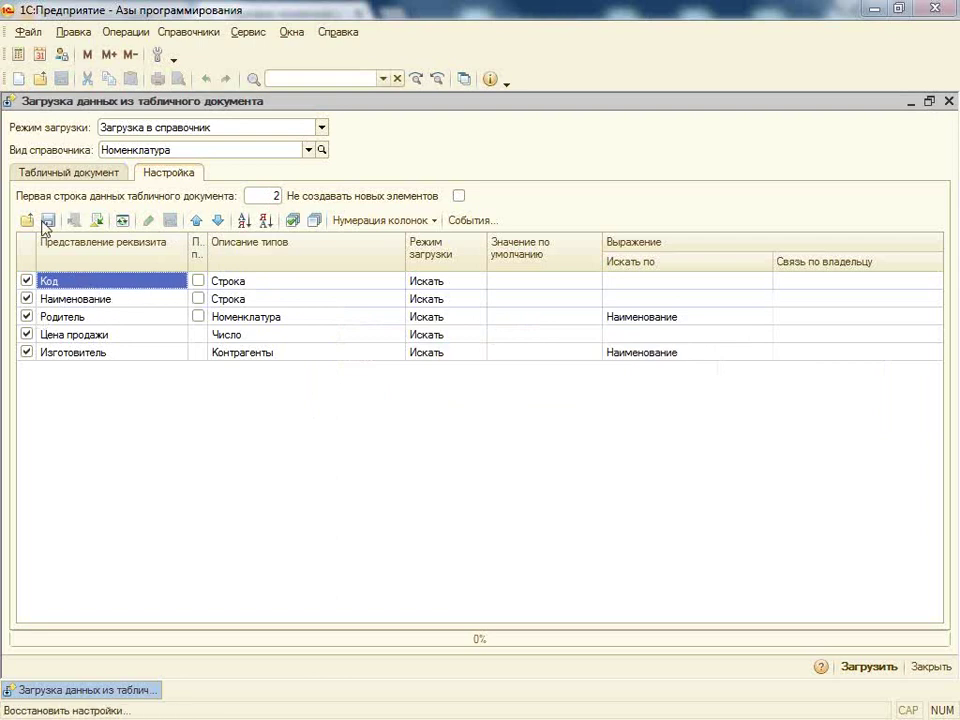
click(77, 301)
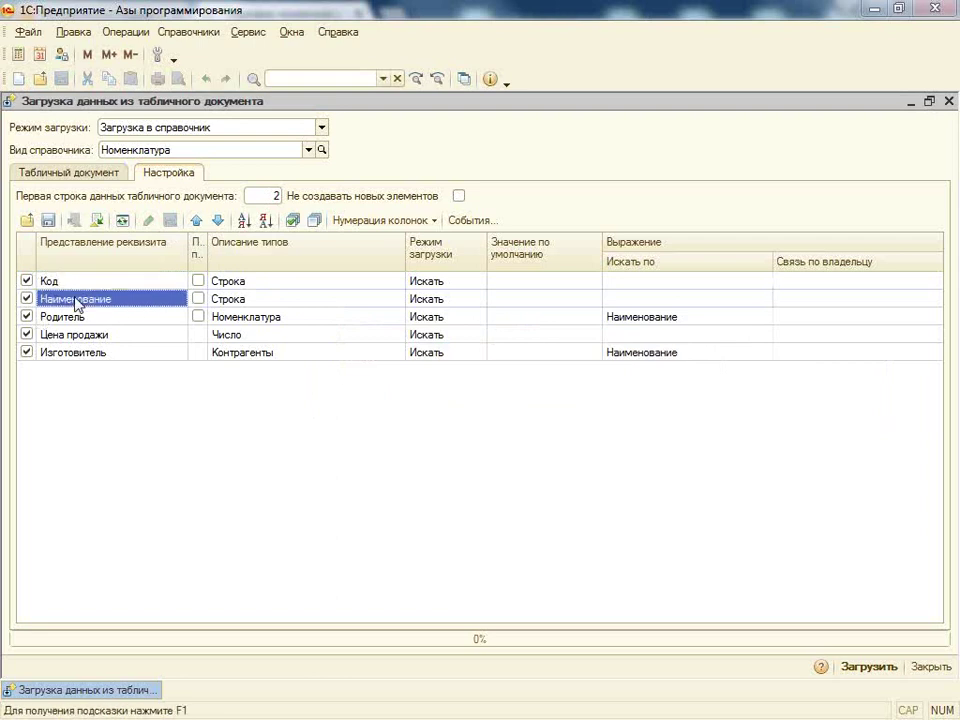
click(47, 168)
scroll(108, 301, down, 7)
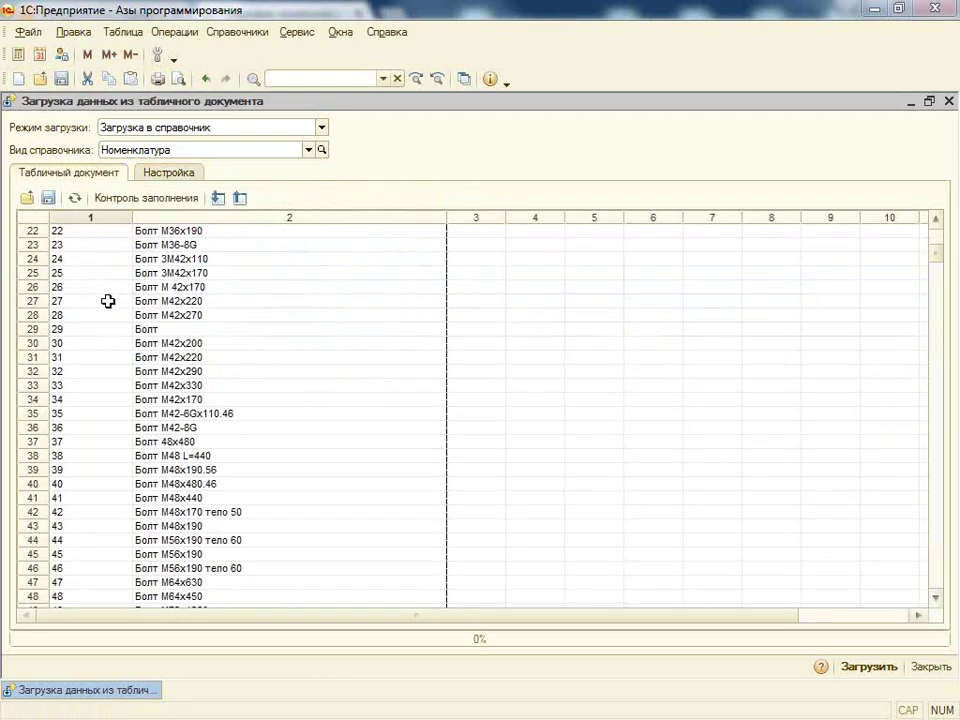
scroll(108, 301, up, 7)
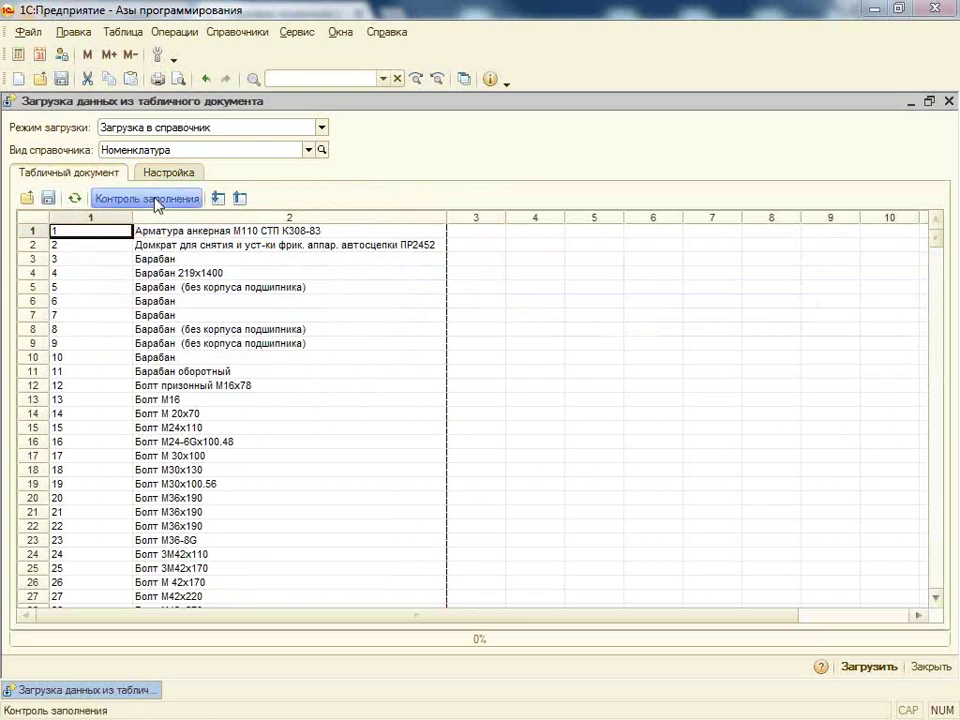
click(150, 198)
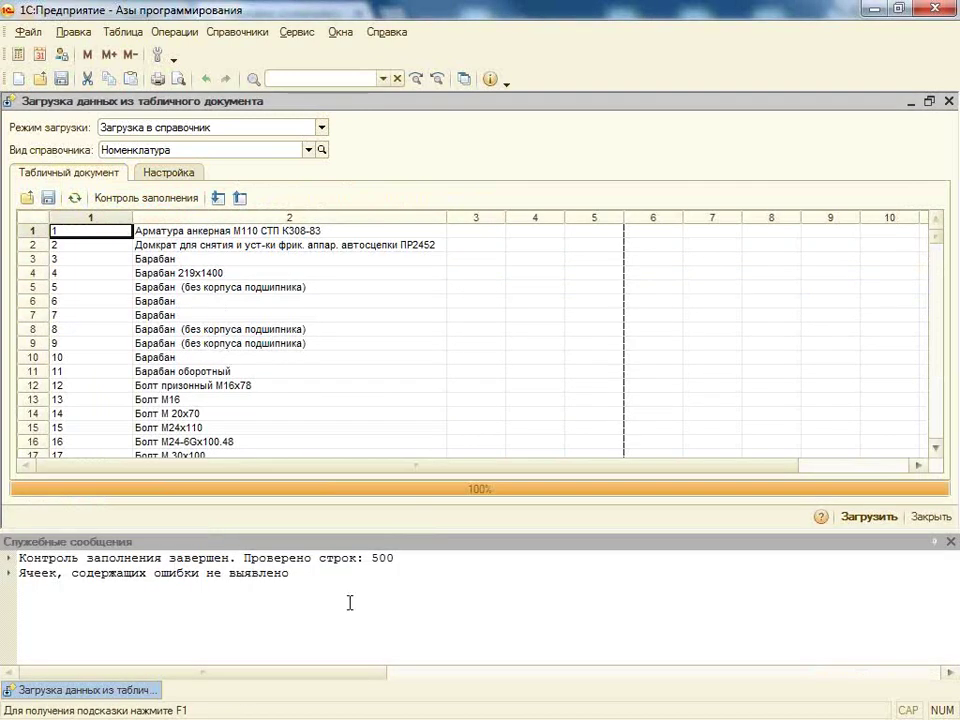
click(327, 577)
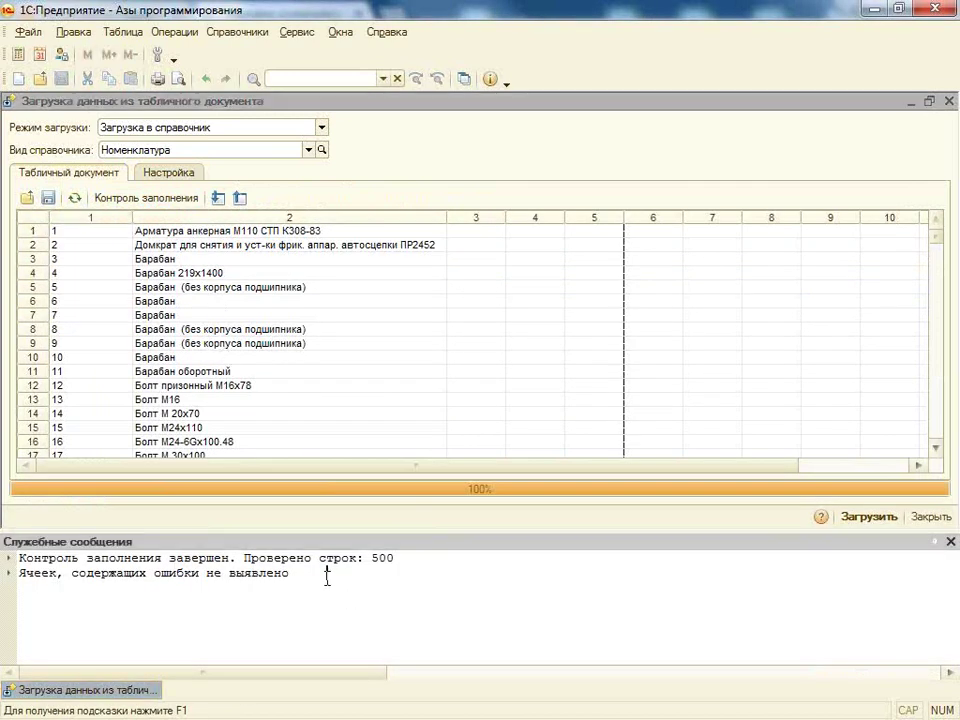
click(950, 541)
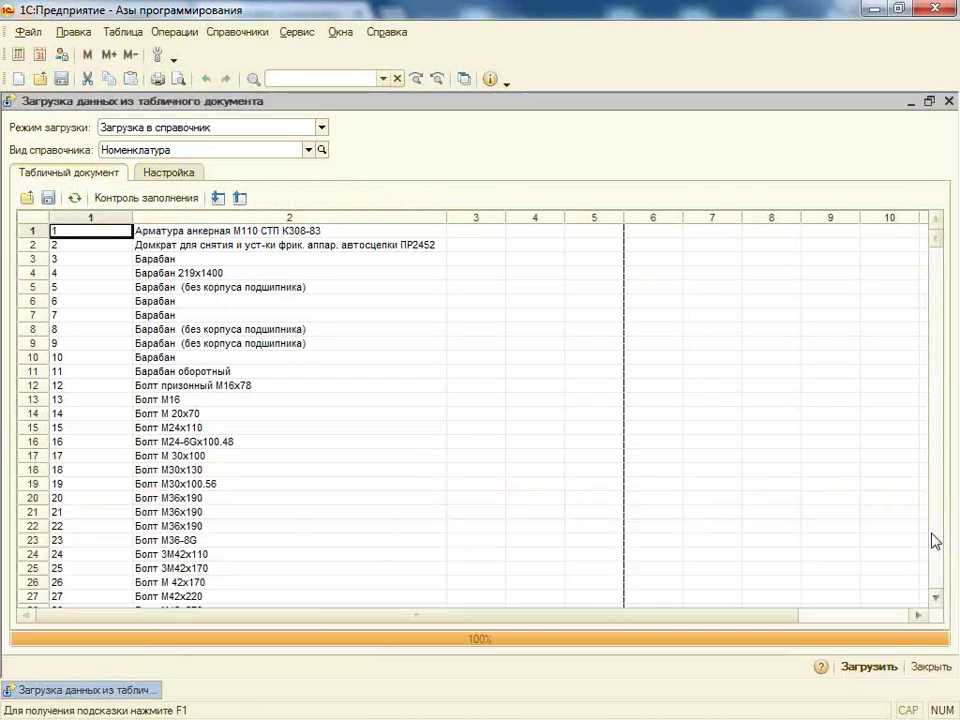
Load the table's items into the Номенклатура catalog, confirm the load, and close the loader and the thick client
click(856, 668)
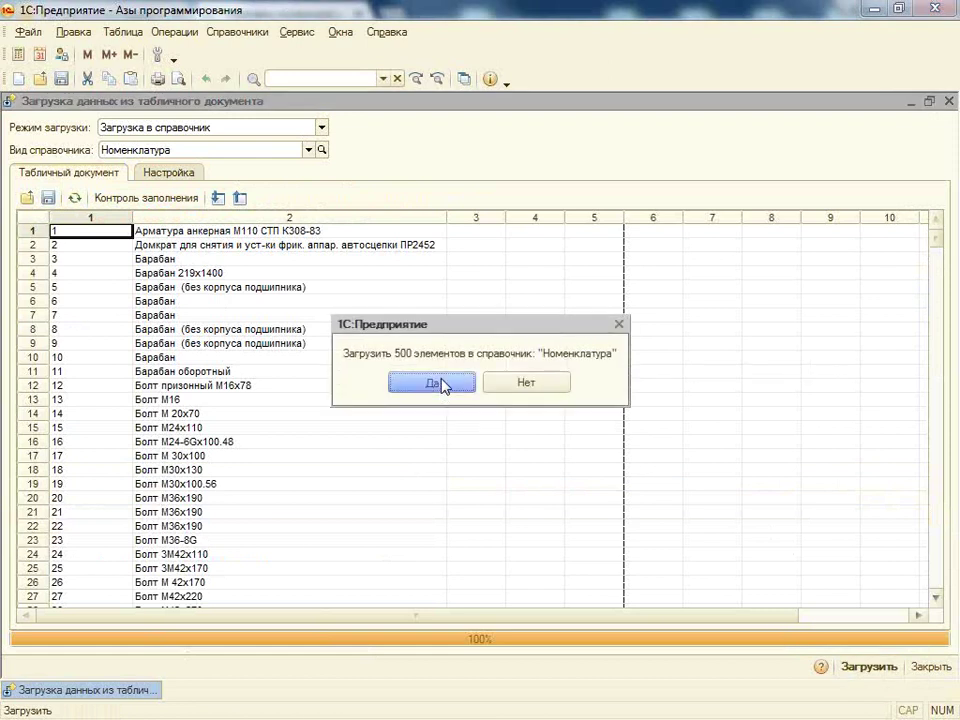
click(431, 383)
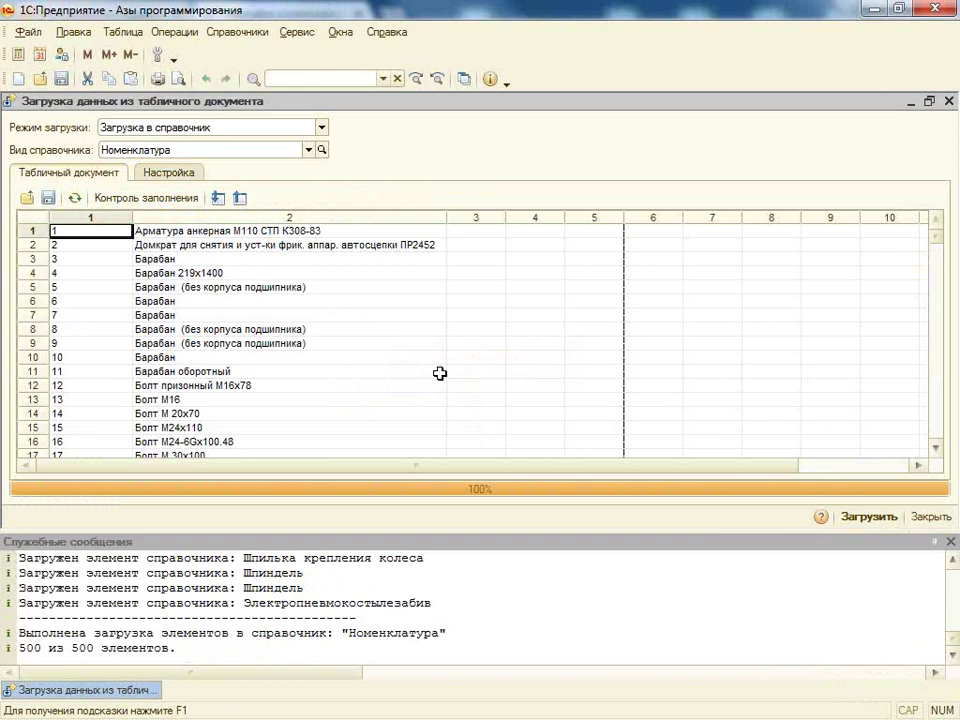
click(931, 517)
click(951, 562)
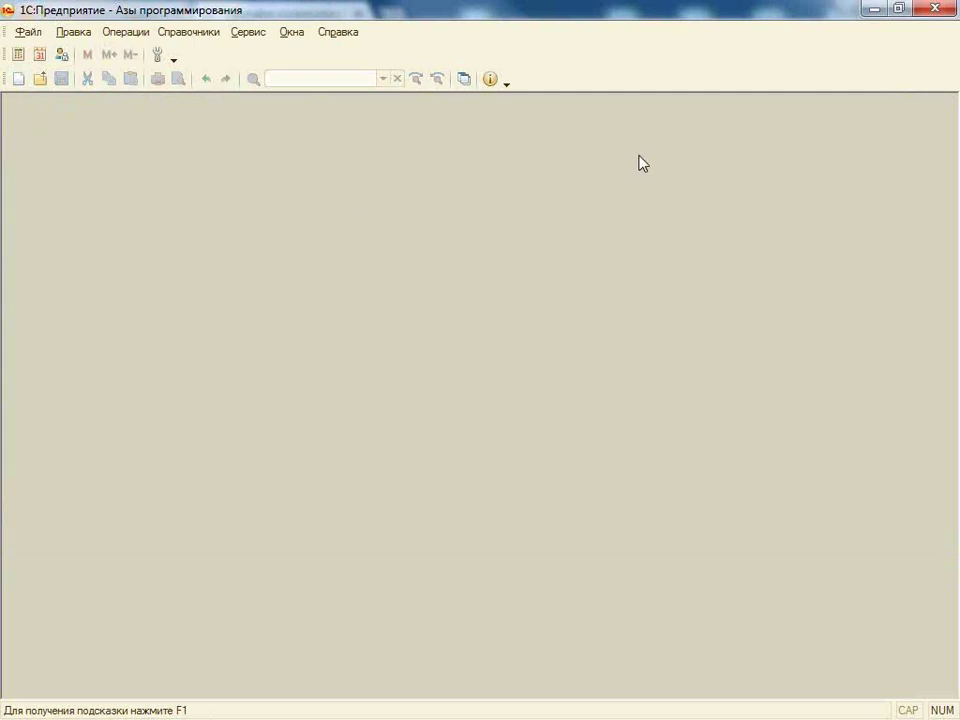
click(938, 9)
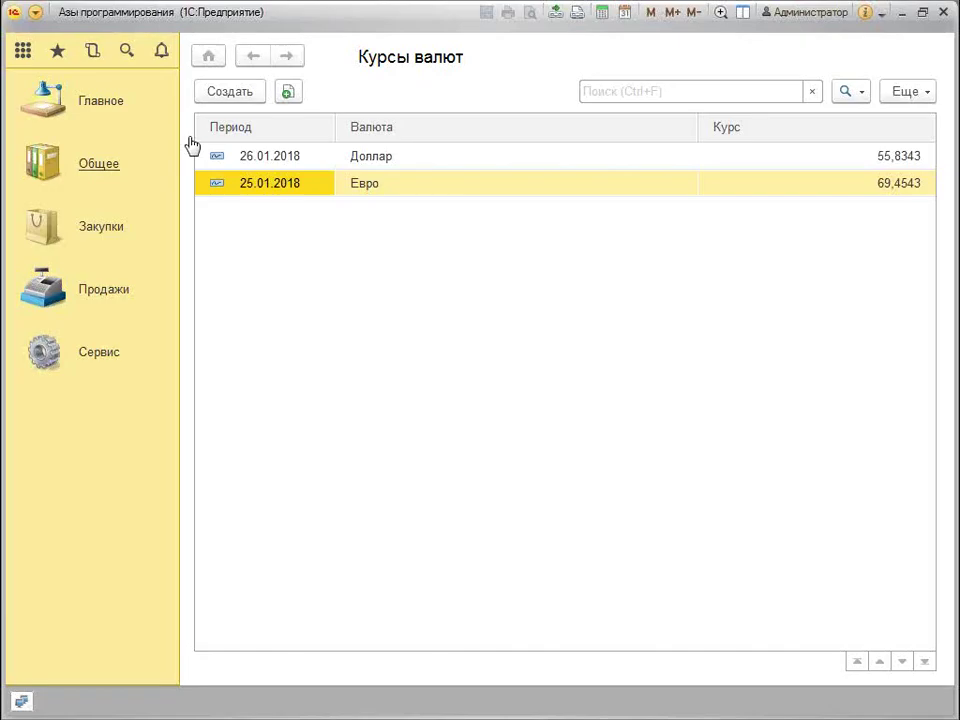
Open the Номенклатура catalog in the thin client and look through the loaded items
click(107, 230)
click(99, 160)
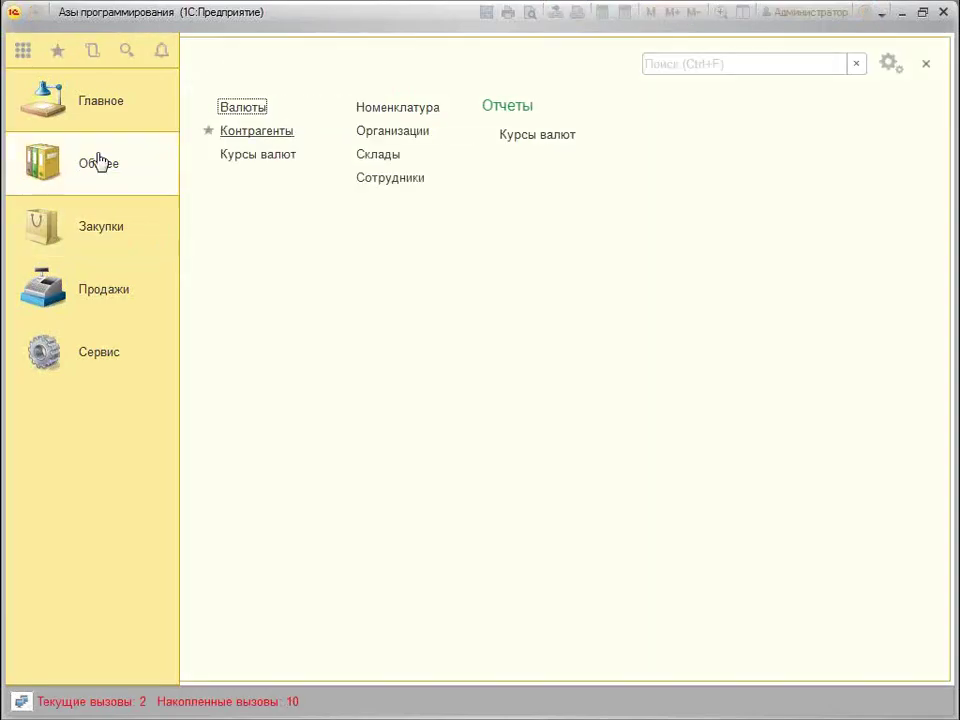
click(407, 105)
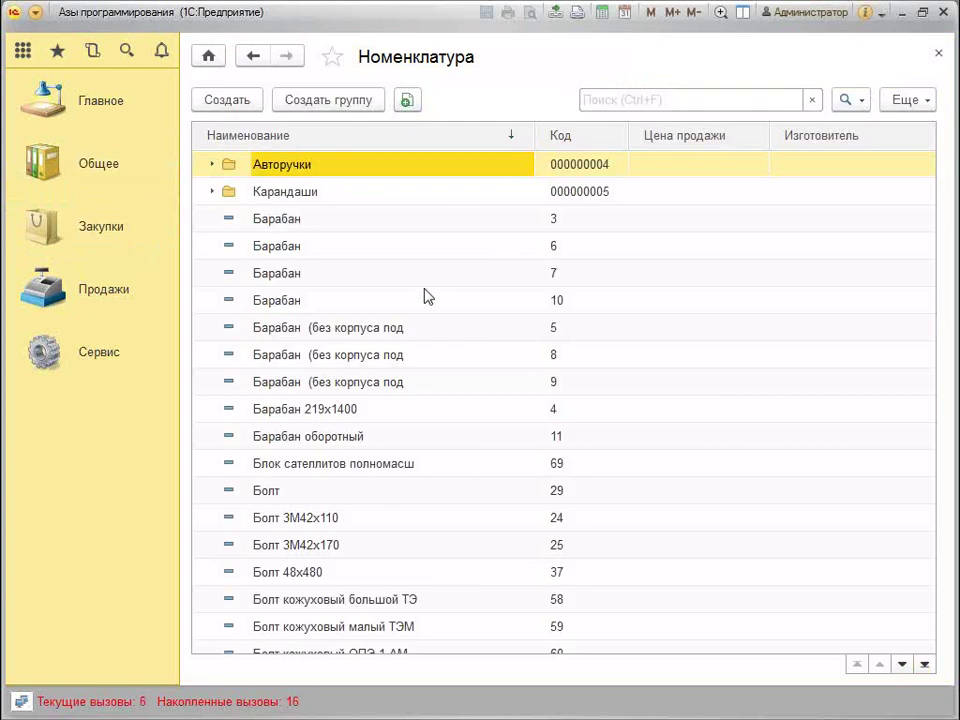
click(414, 250)
scroll(430, 340, down, 15)
scroll(432, 360, down, 10)
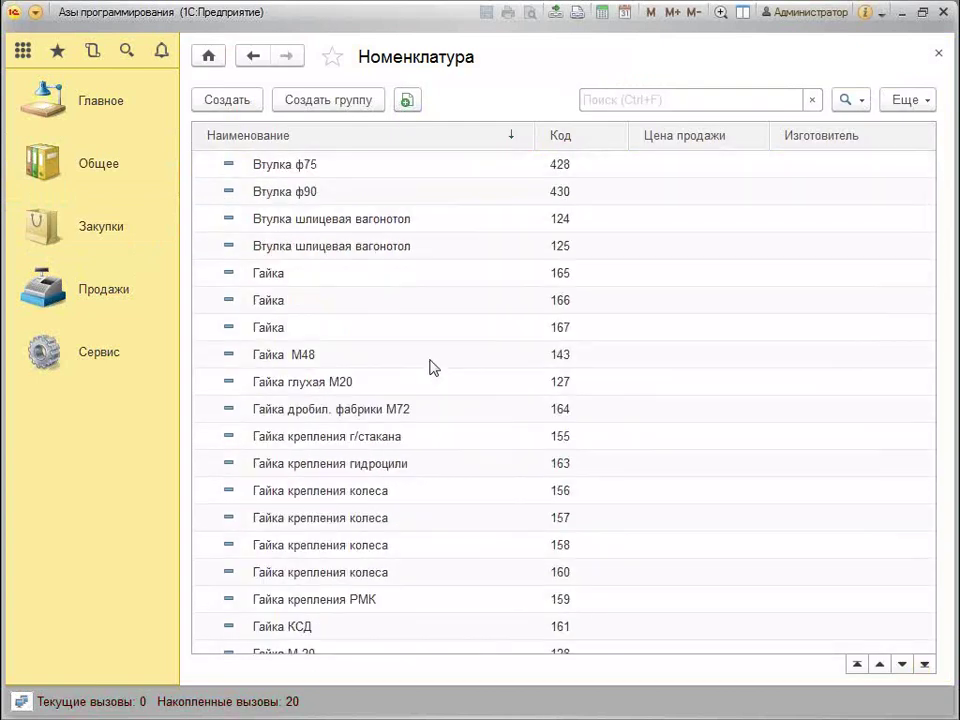
click(436, 376)
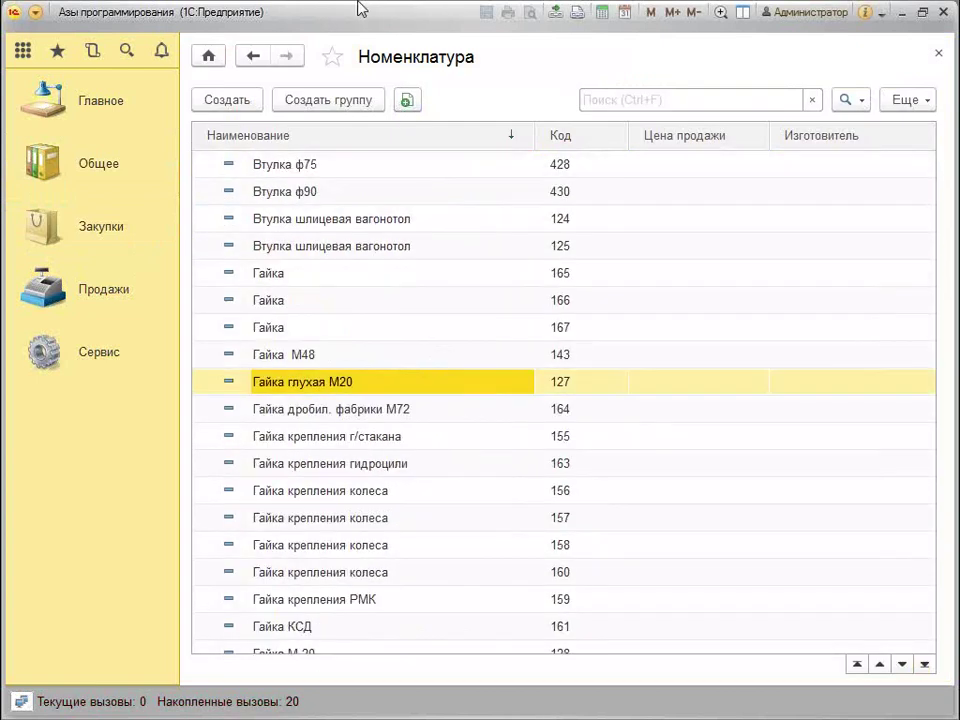
Examine the items at the end of the Номенклатура list and return to the first item below the groups
key(ctrl+End)
key(Up)
key(Up)
key(Up)
key(Up)
key(Up)
key(Up)
key(Up)
key(Up)
key(Up)
key(Up)
key(Up)
key(Up)
key(Up)
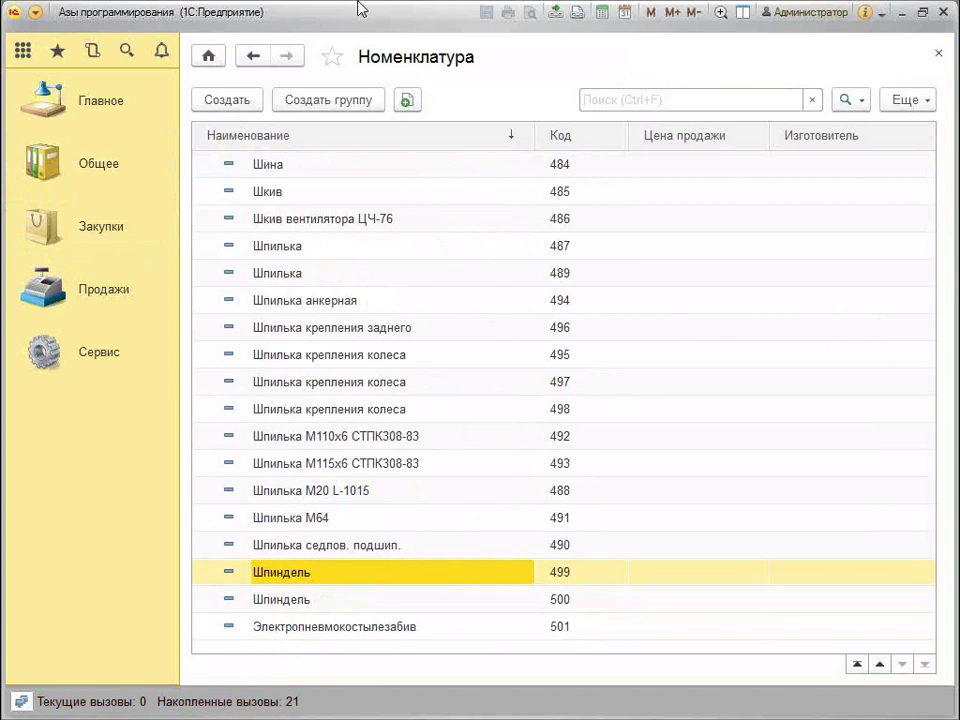
key(ctrl+Home)
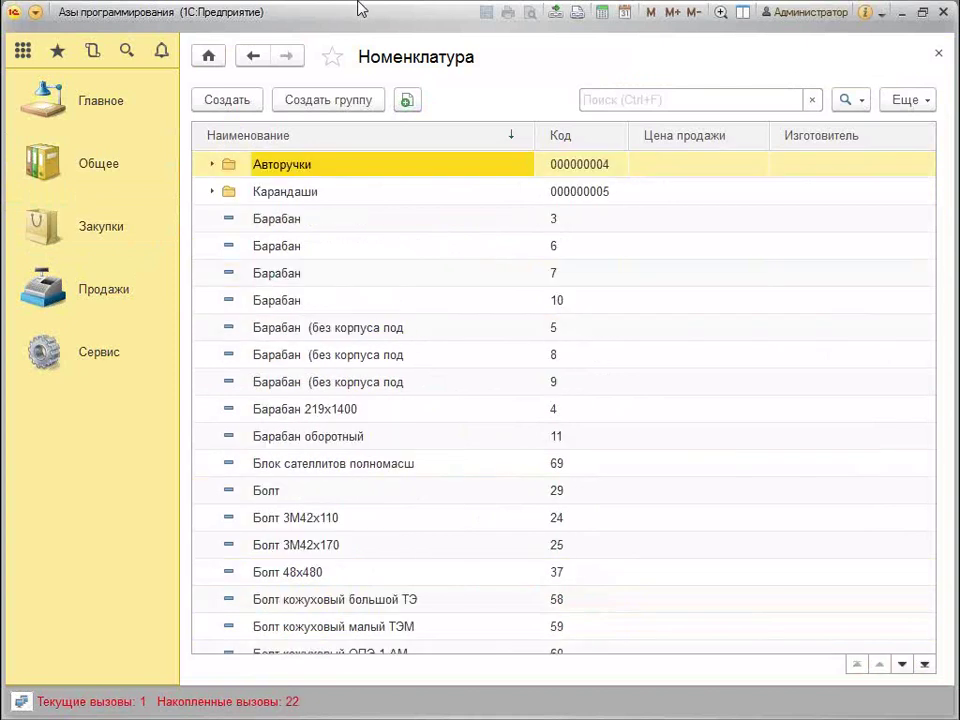
key(Down)
key(Down)
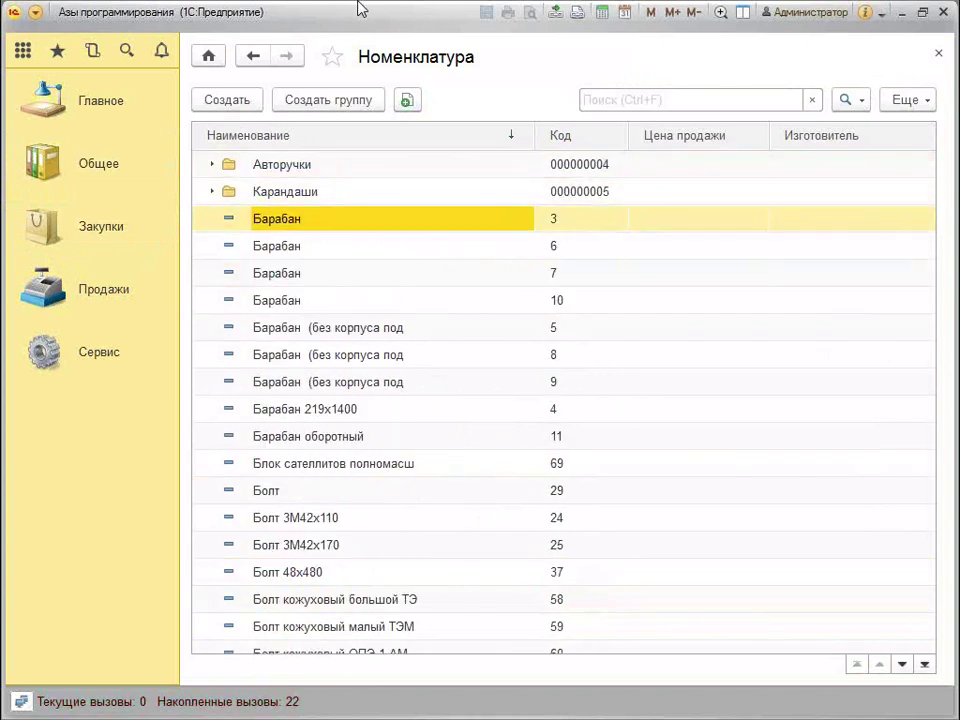
Try to save a new Номенклатура group named Загружено and discard the unsaved group
click(368, 101)
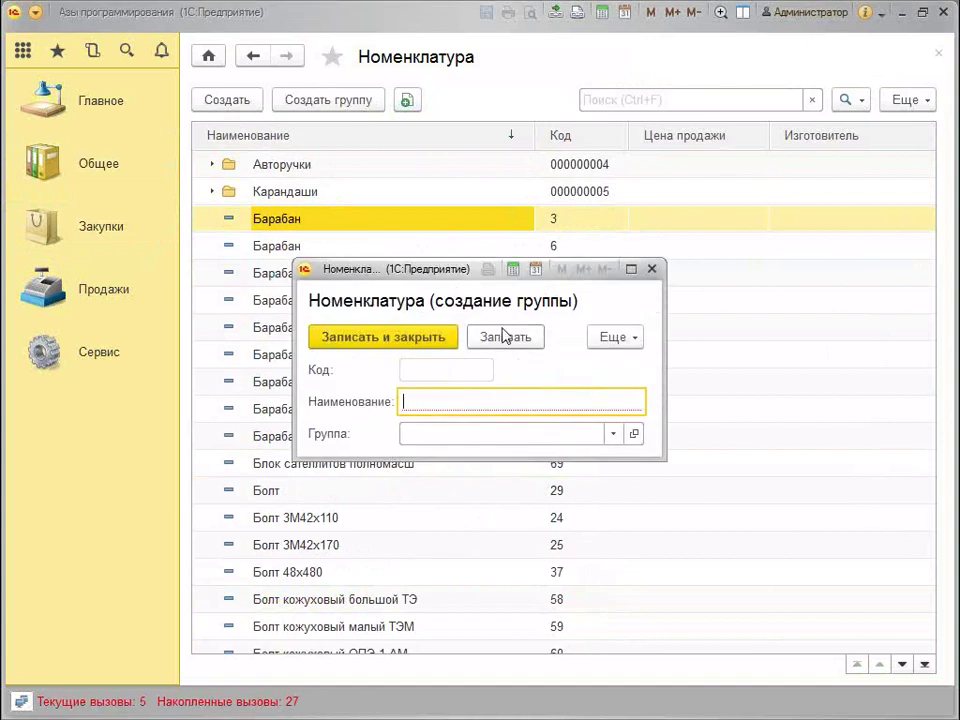
text(Загружено)
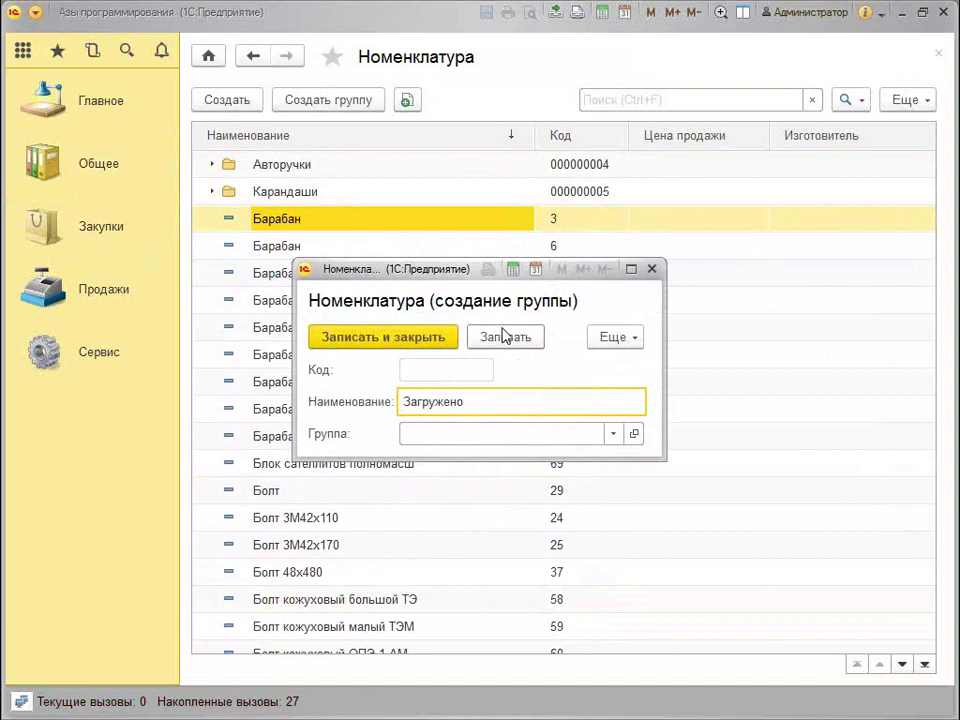
click(503, 335)
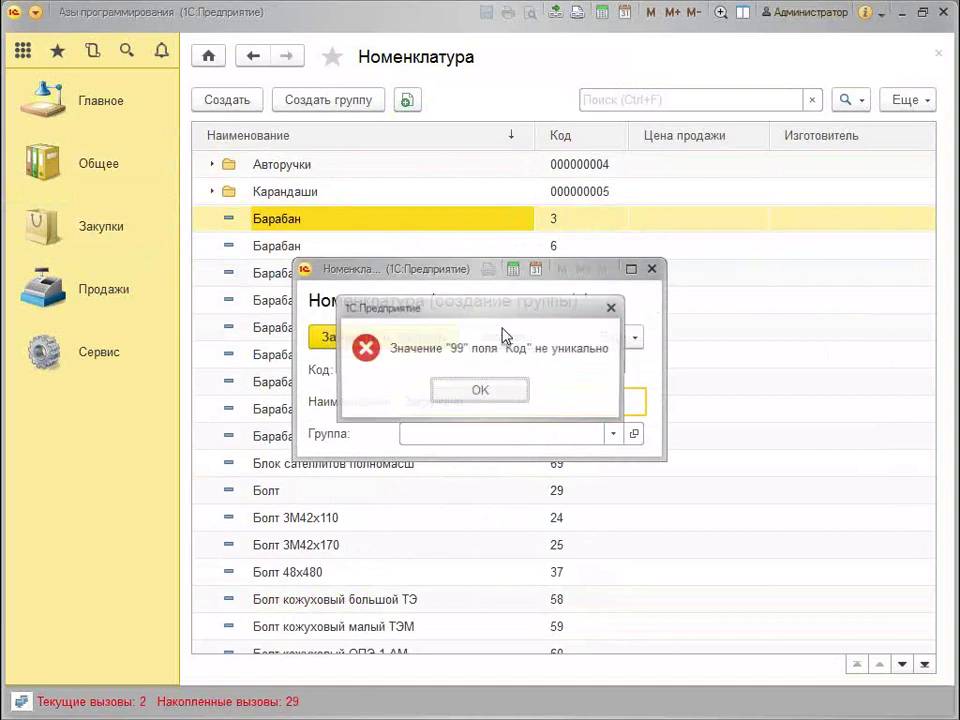
key(Return)
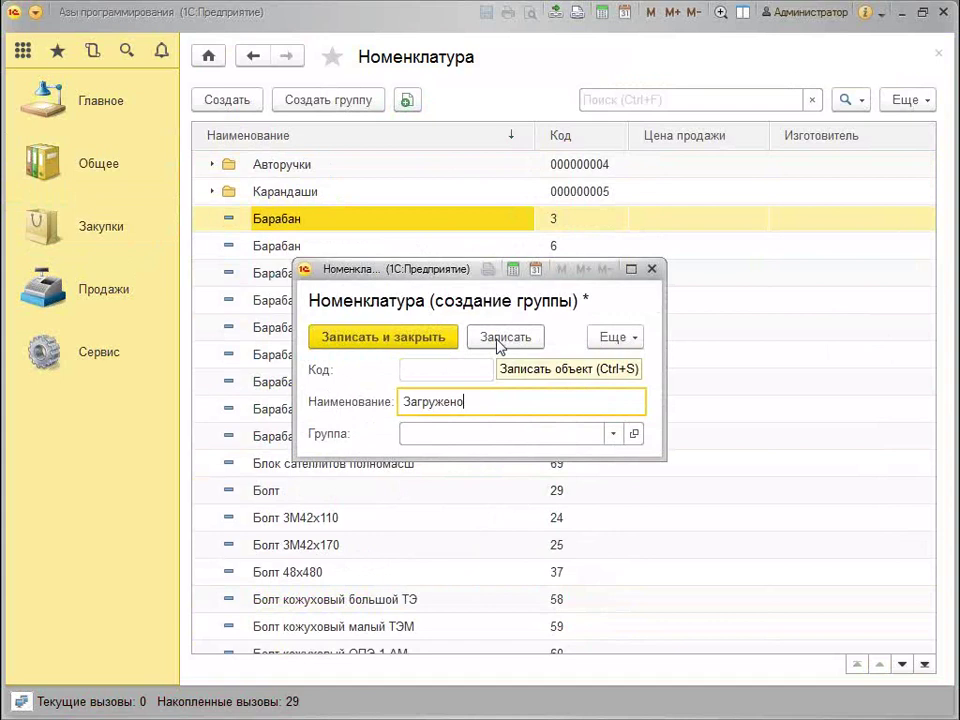
click(500, 342)
click(499, 393)
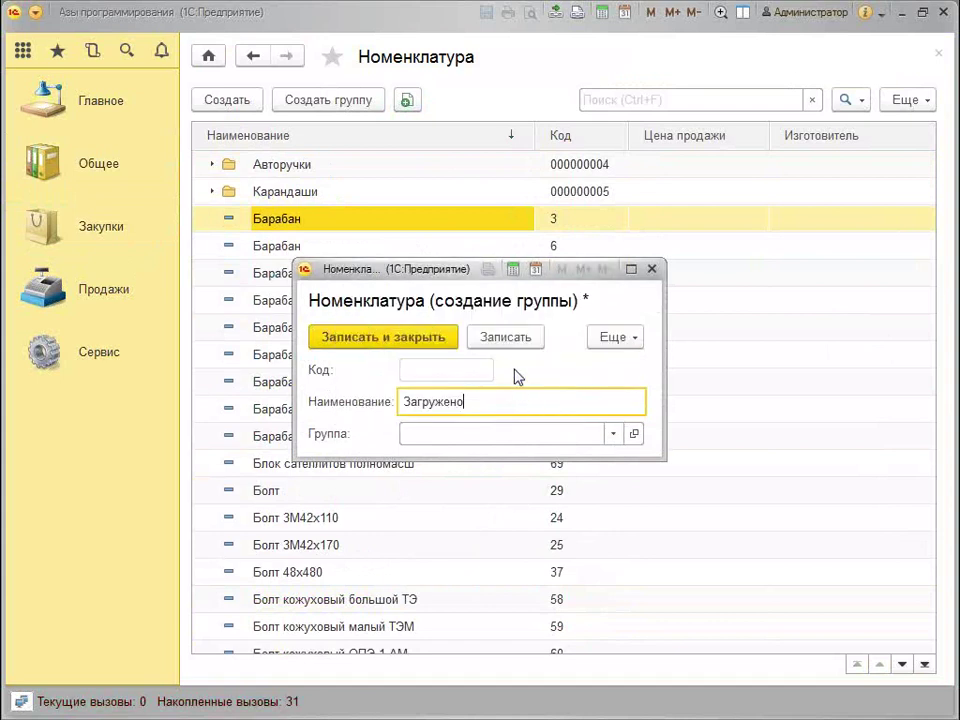
click(651, 268)
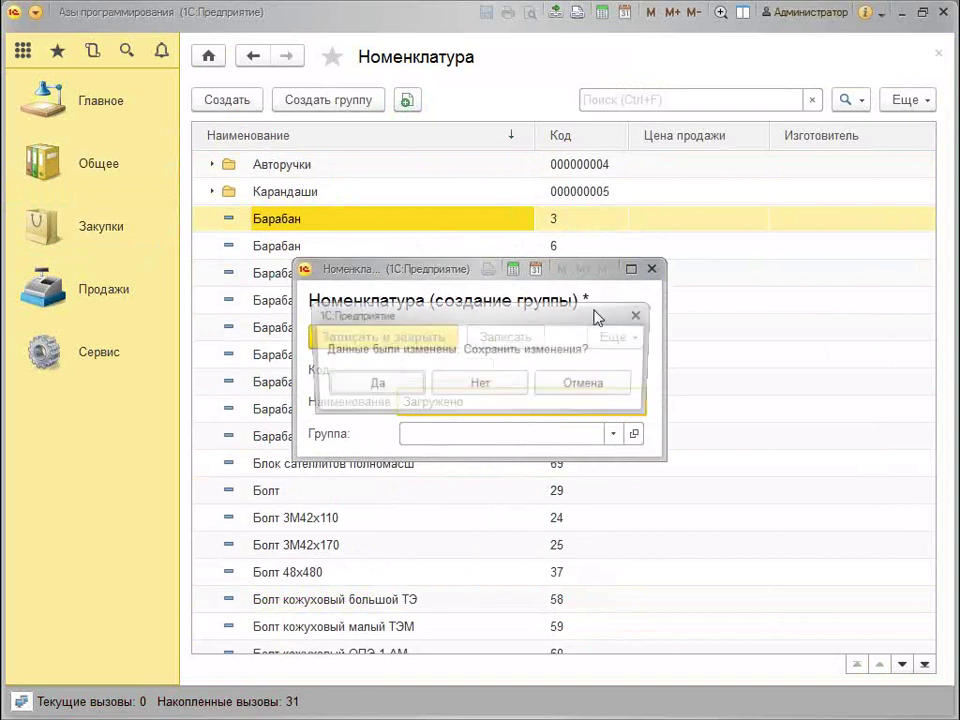
click(505, 378)
click(507, 413)
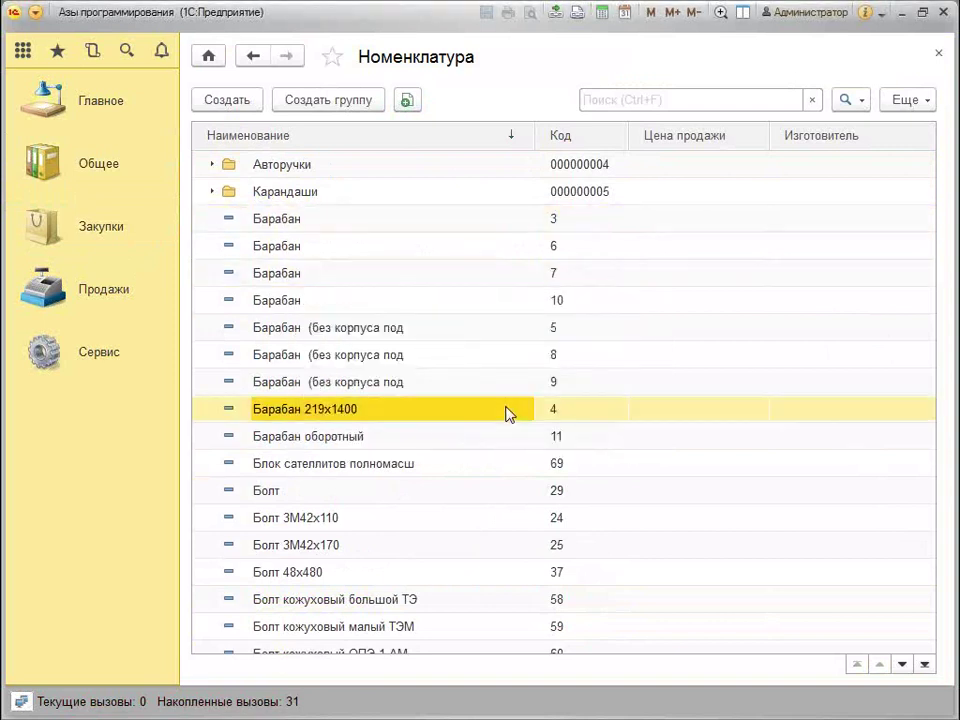
Look through the names and codes of the loaded Номенклатура items and return to the start of the list
scroll(507, 412, down, 20)
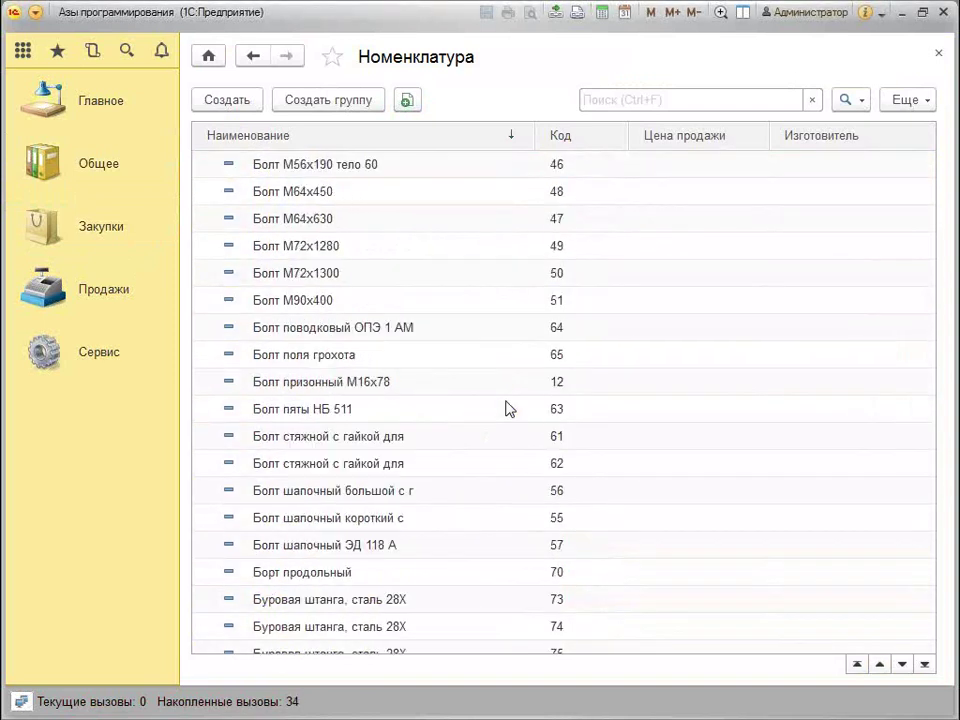
scroll(507, 408, down, 8)
scroll(507, 408, up, 4)
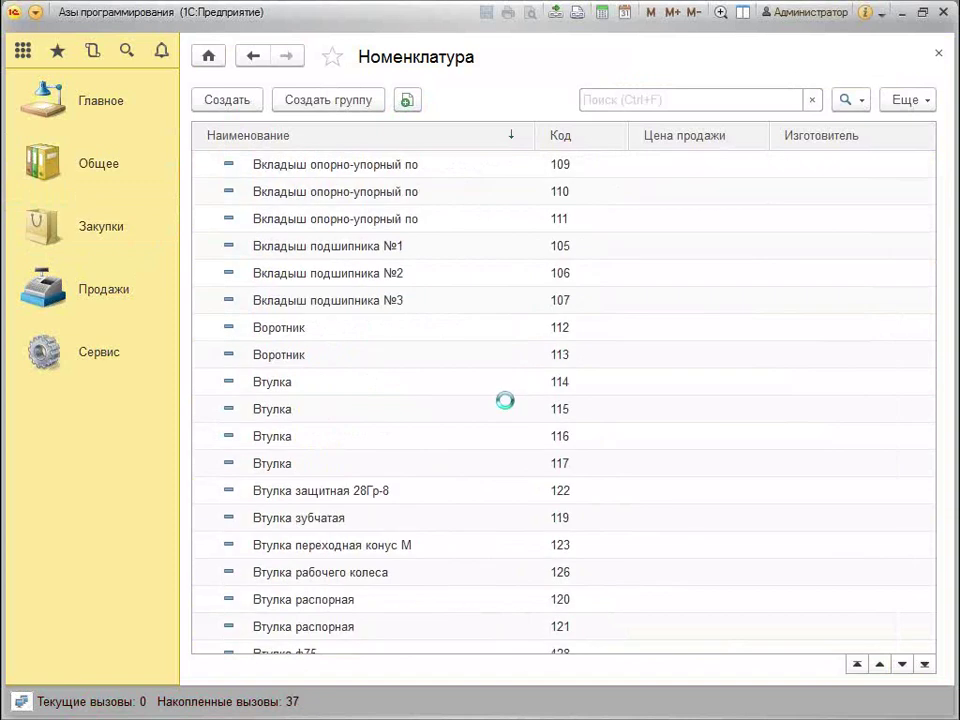
click(578, 248)
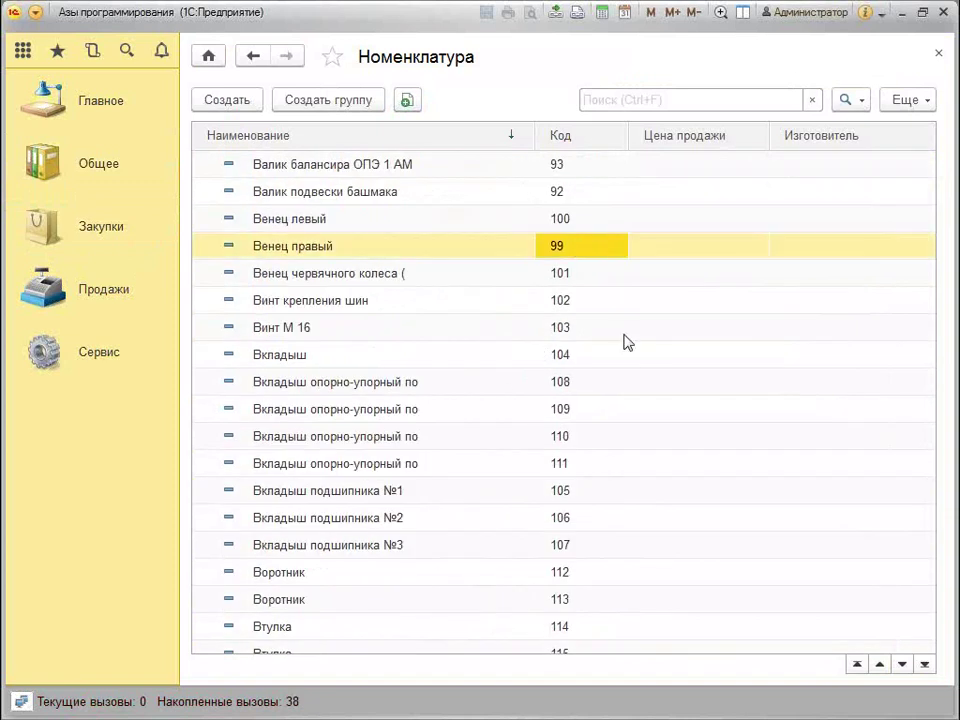
scroll(600, 350, down, 12)
click(408, 440)
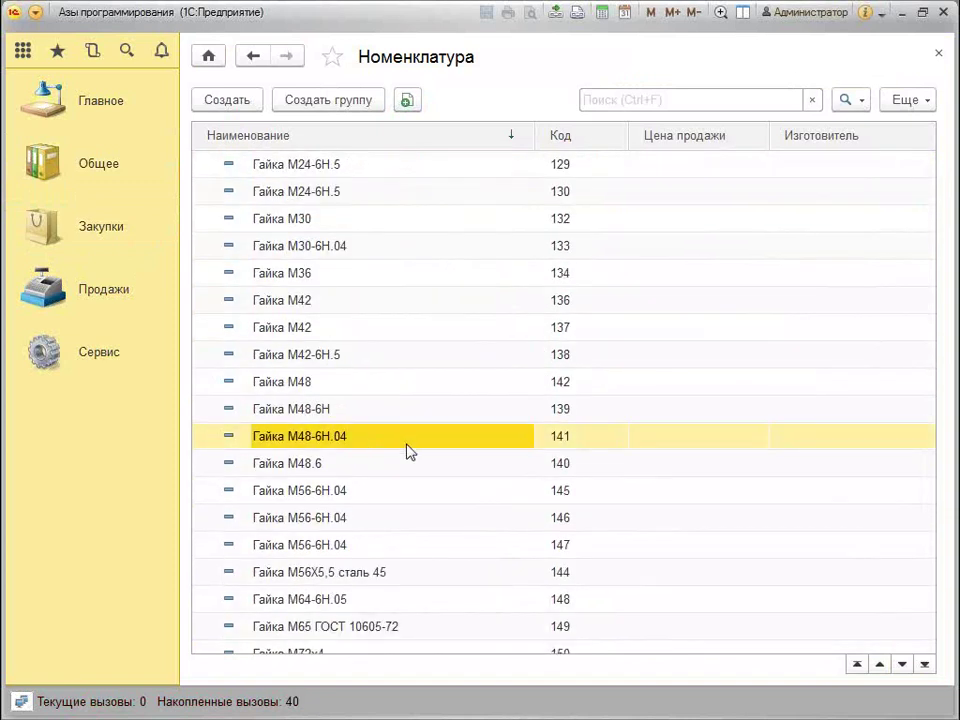
key(ctrl+End)
key(ctrl+Home)
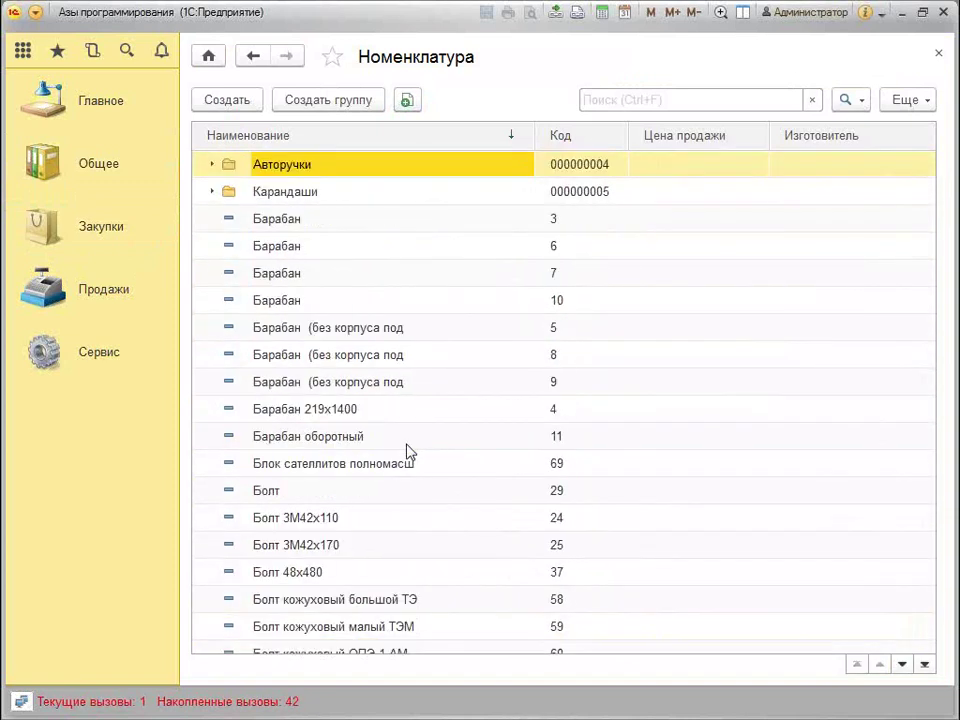
Sort the Номенклатура list by code in ascending order and select the first item below the groups
click(577, 138)
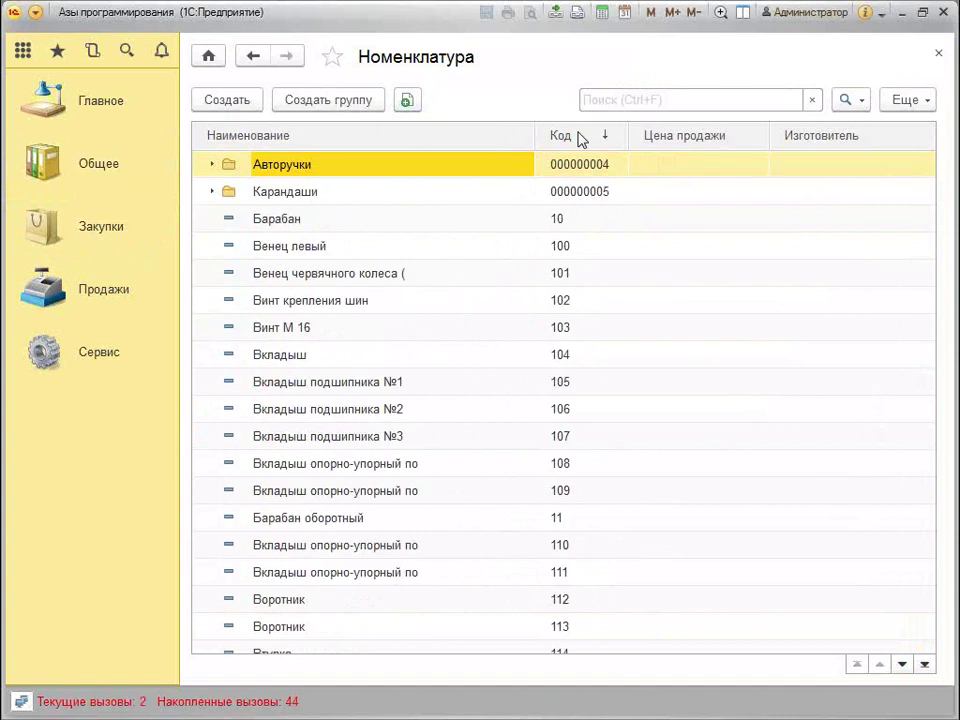
click(582, 138)
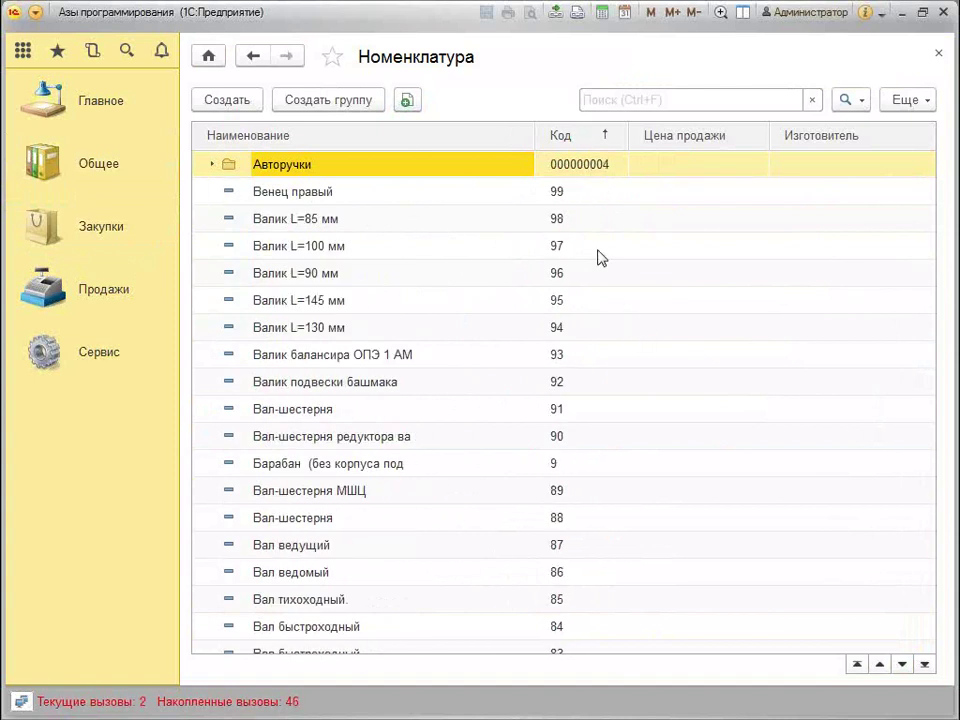
click(575, 138)
click(366, 222)
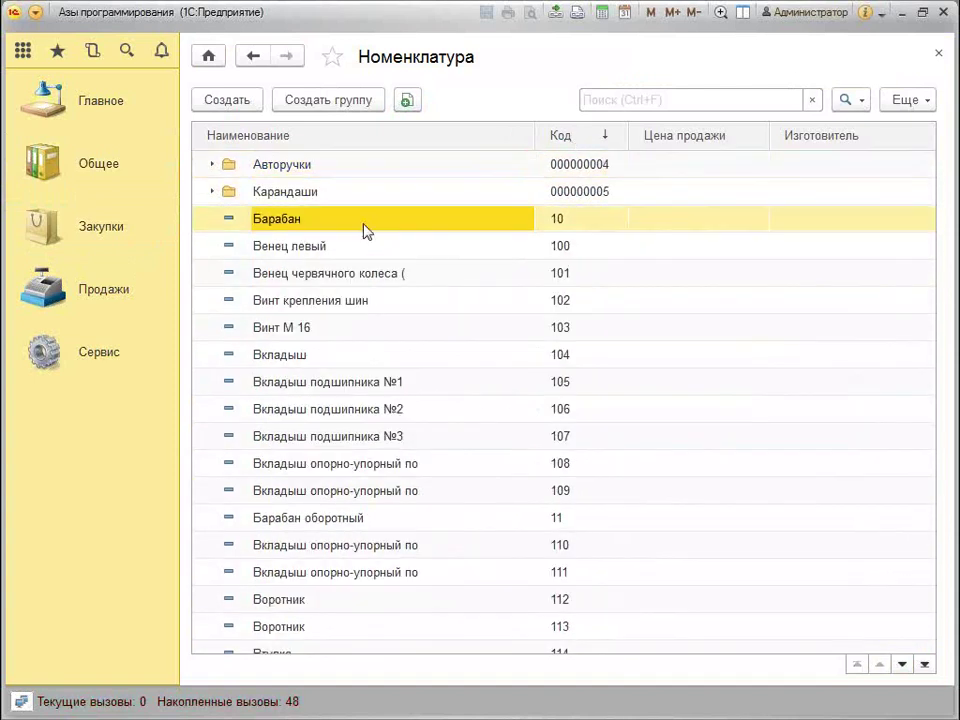
Check the codes of the items inside the Карандаши group and collapse the group again
click(306, 104)
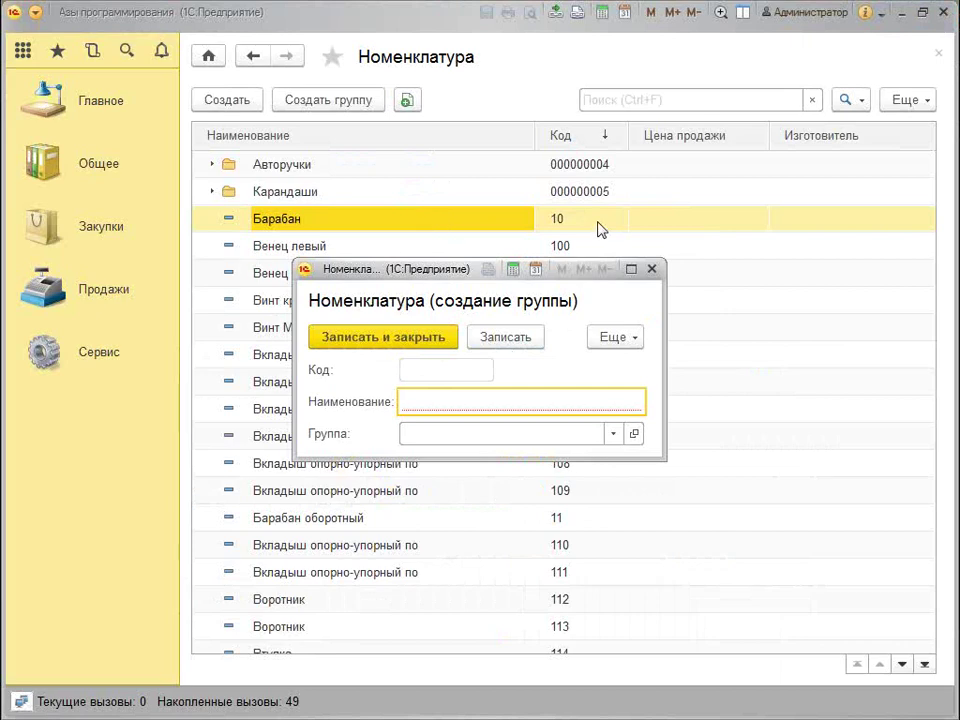
key(Escape)
click(600, 193)
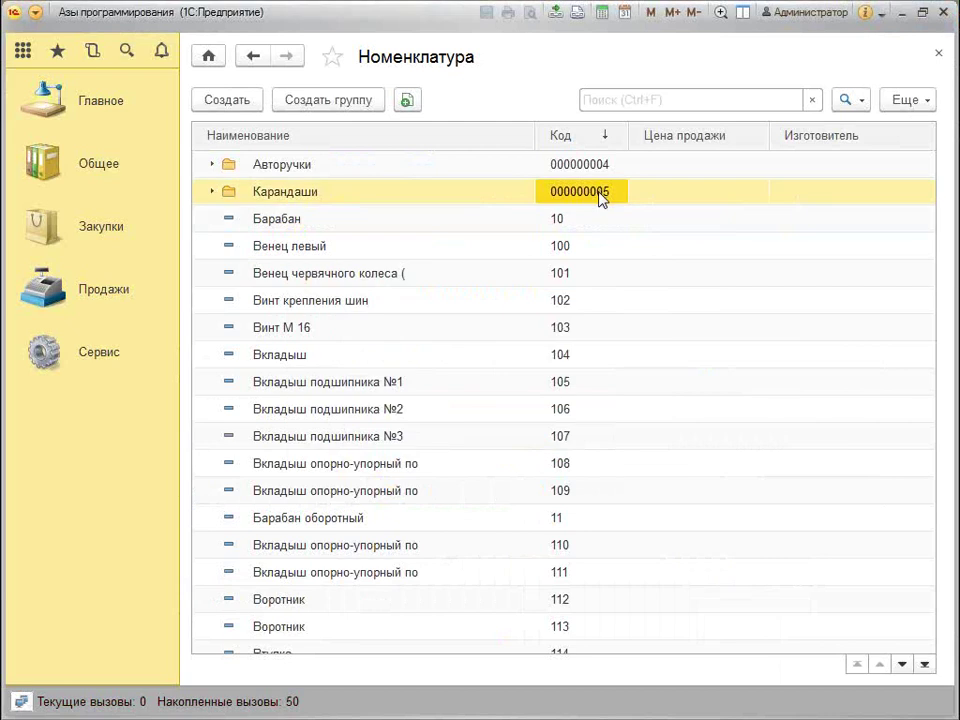
double_click(206, 191)
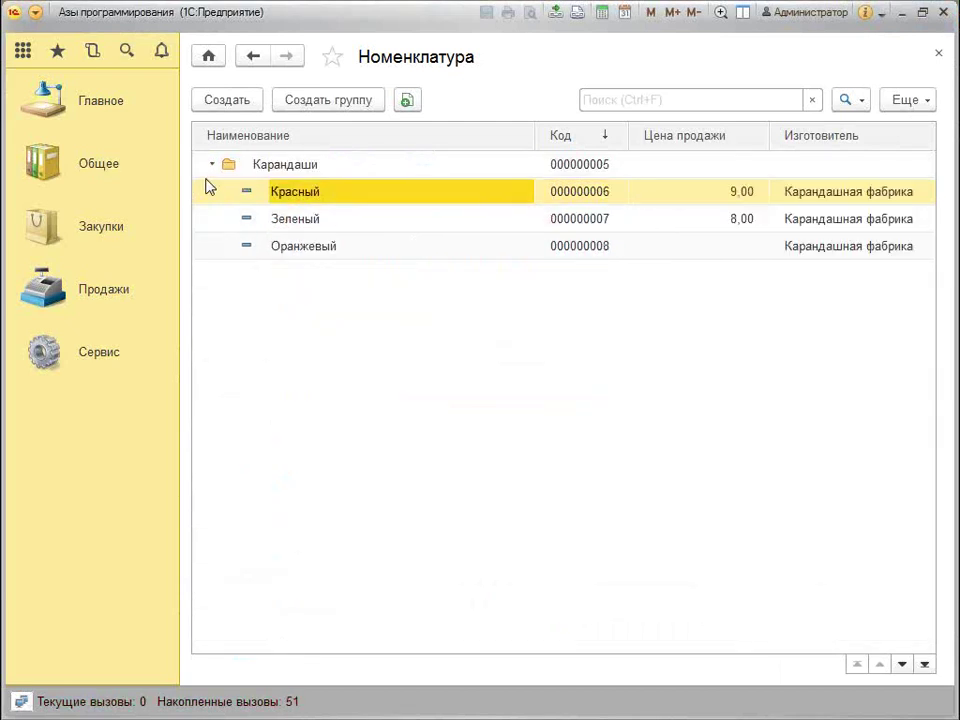
click(212, 164)
Create a Номенклатура group named Группа with the manually entered code 000000015 and save it
click(328, 100)
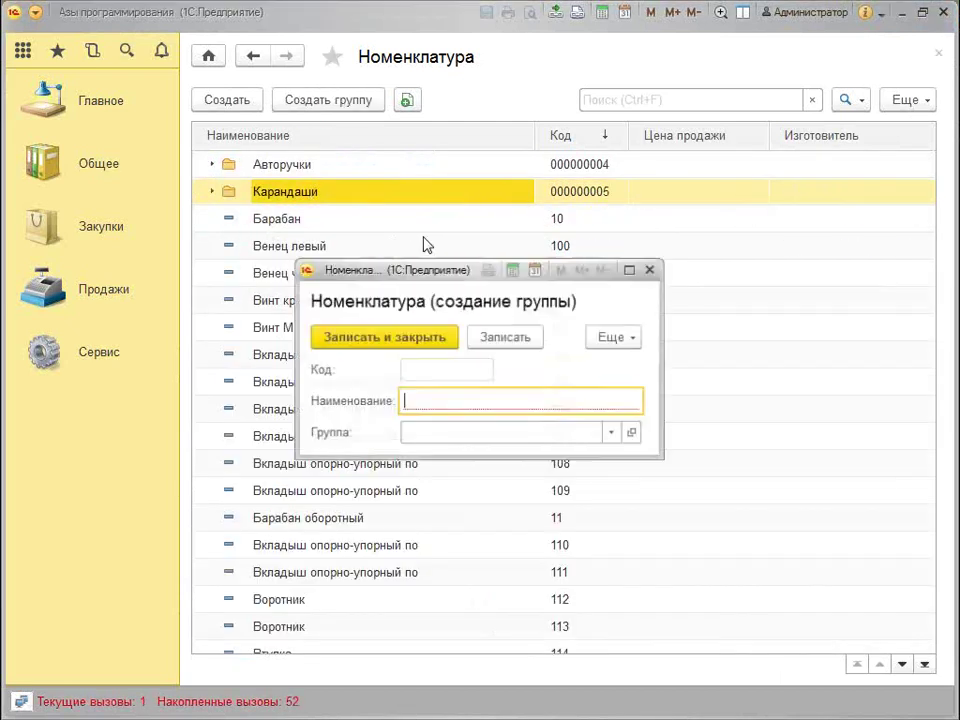
click(456, 371)
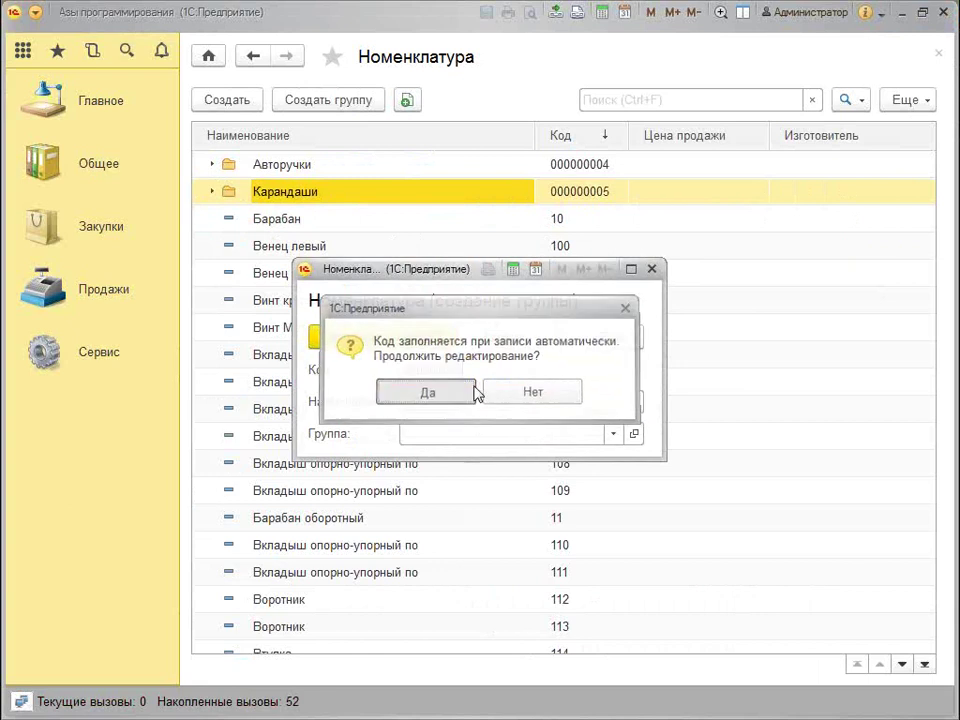
click(472, 391)
text(15)
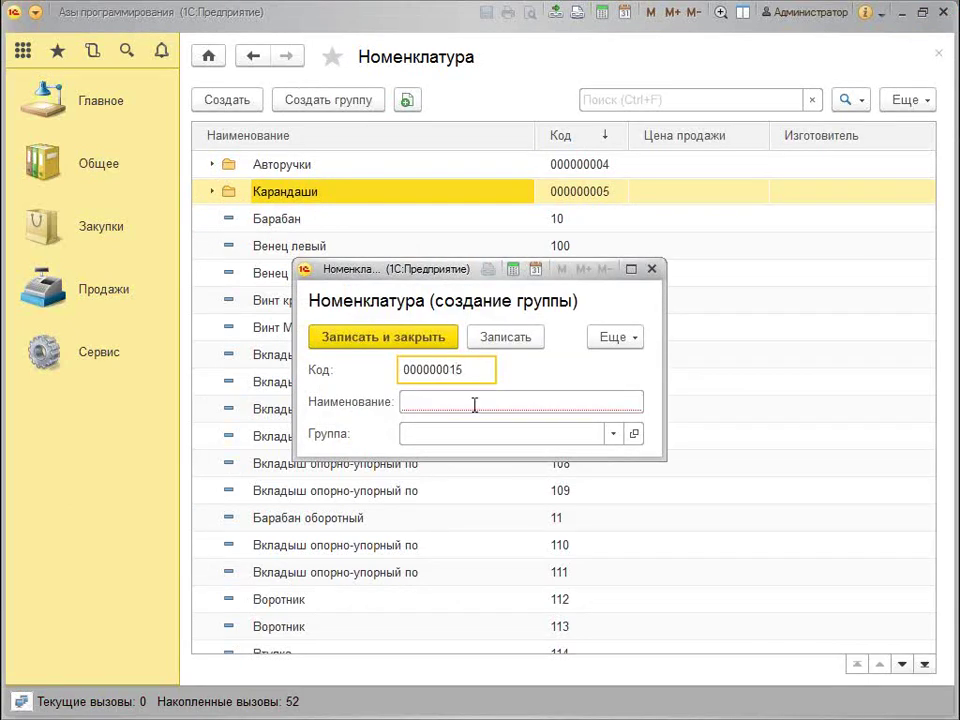
click(476, 403)
drag(450, 266, 630, 196)
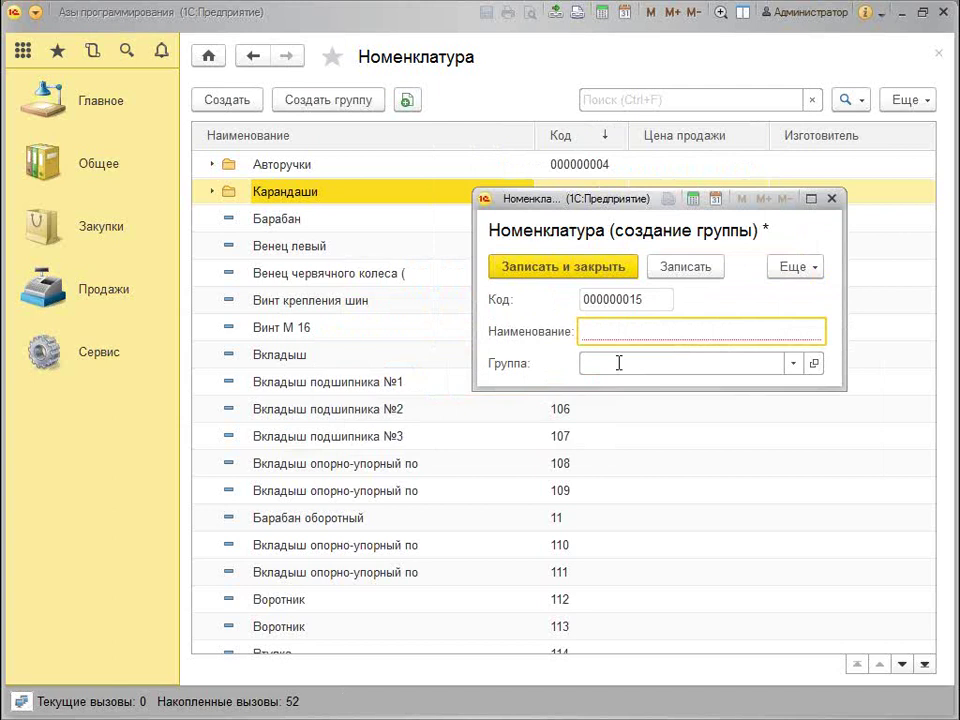
text(Гру)
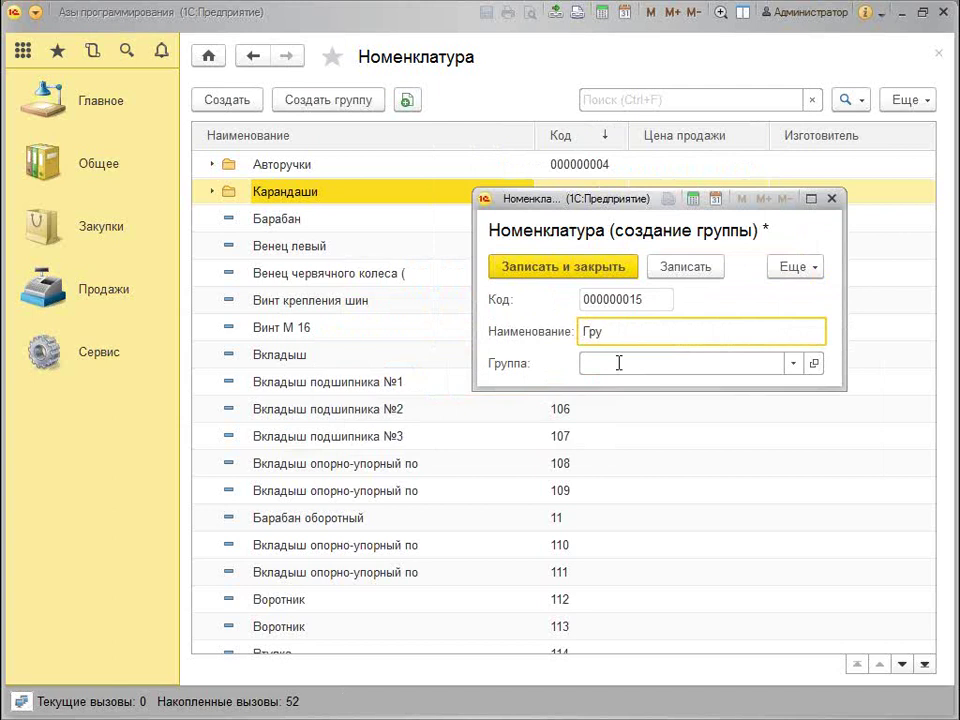
text(ппа)
key(ctrl+Return)
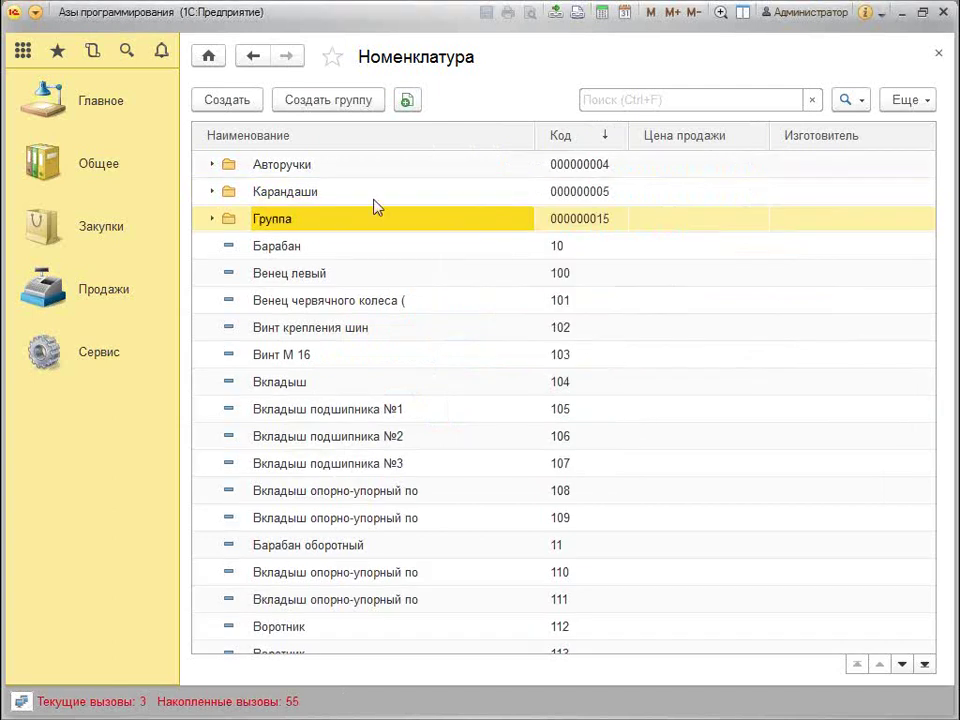
Open the item Винт М 16, view the choices for its parent group and close the item without changes
click(364, 254)
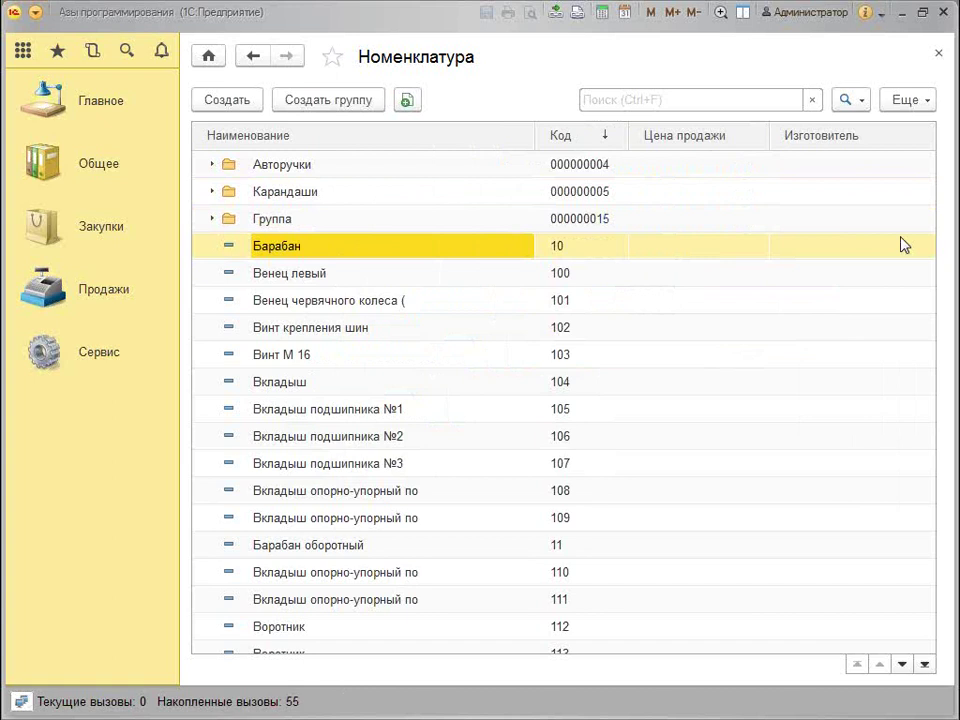
click(357, 224)
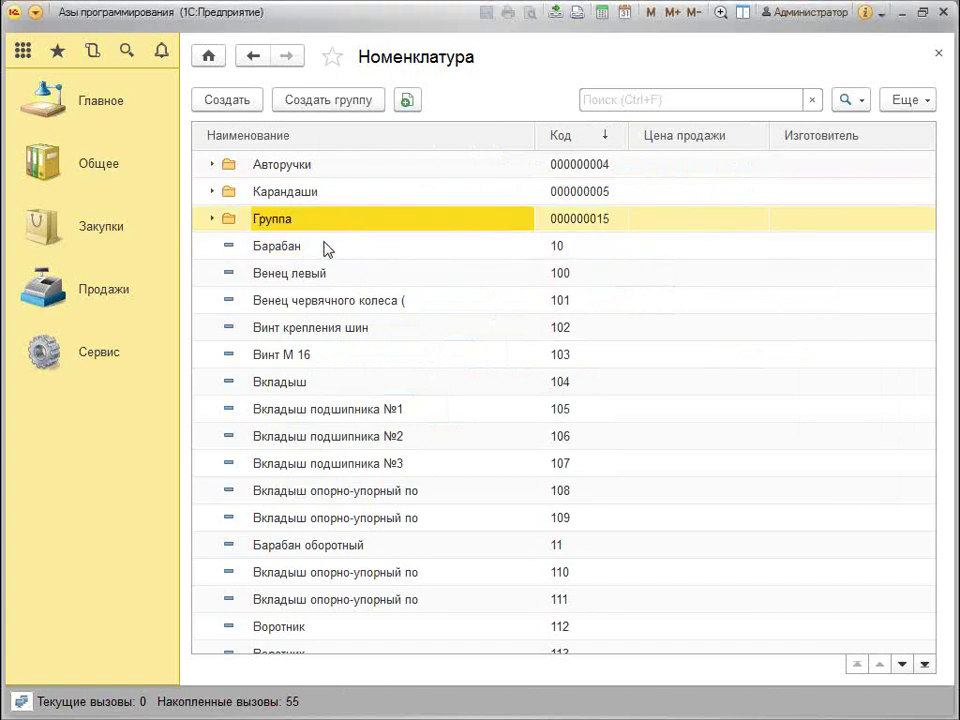
click(324, 246)
click(412, 358)
click(368, 250)
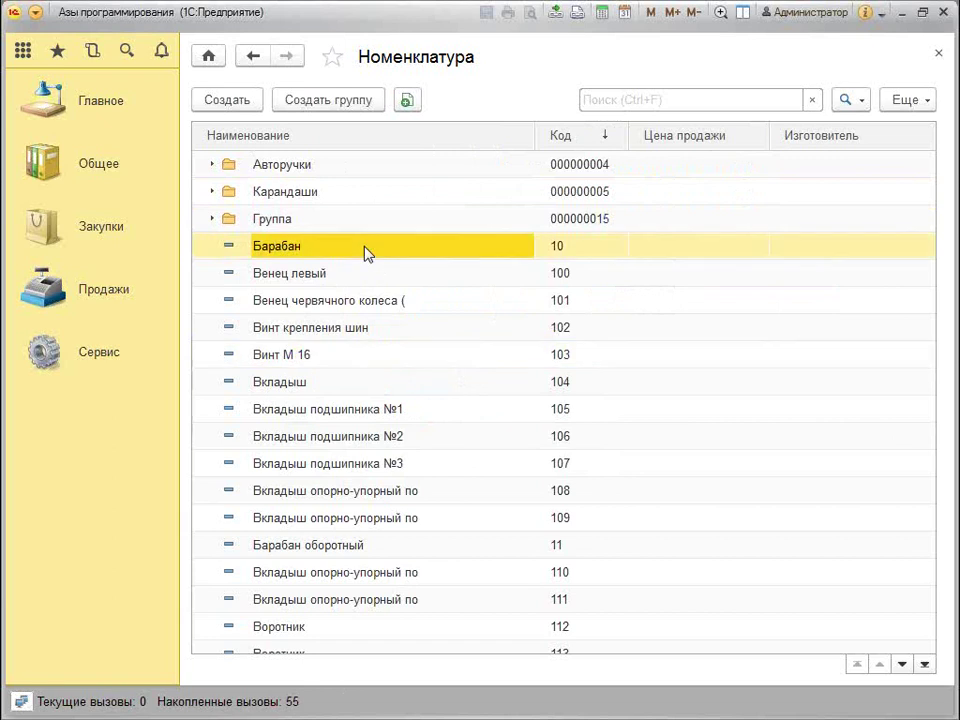
double_click(377, 358)
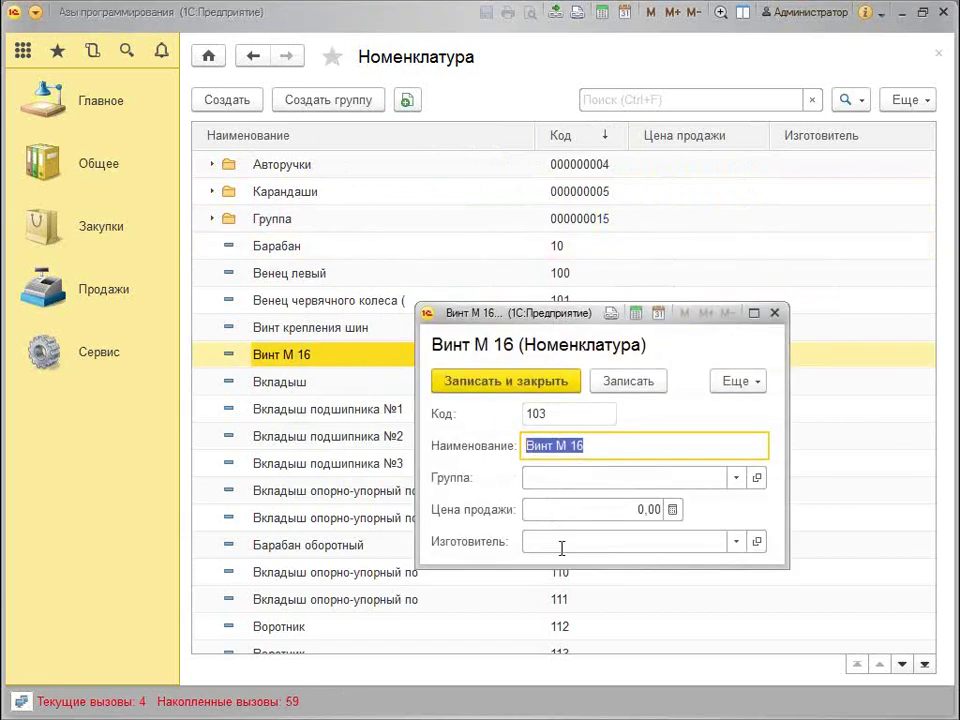
click(567, 481)
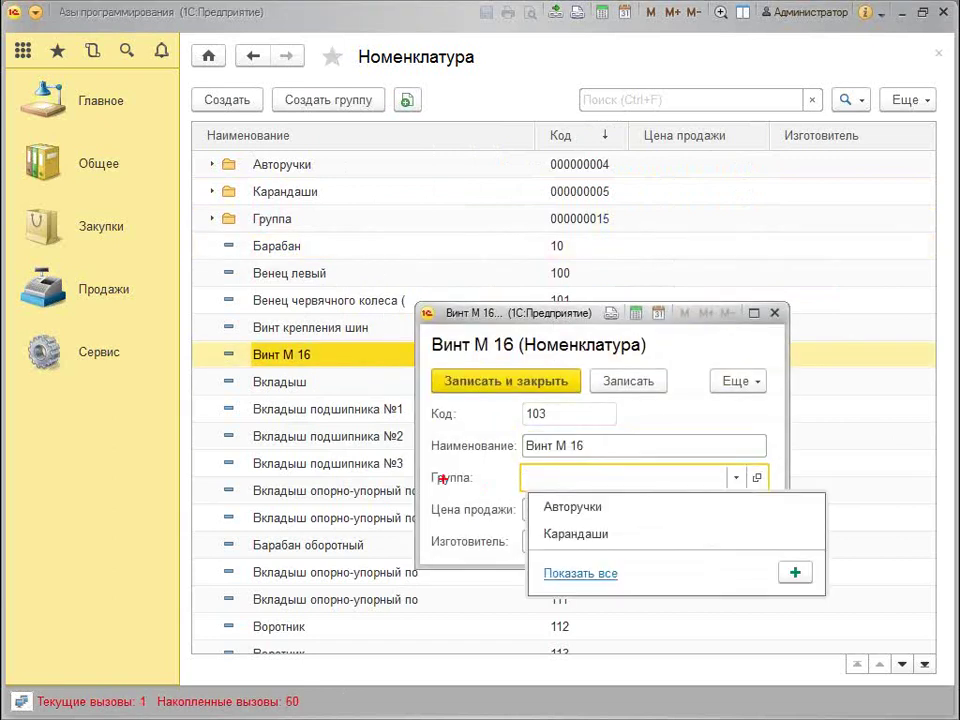
drag(445, 492, 502, 493)
click(566, 488)
key(Escape)
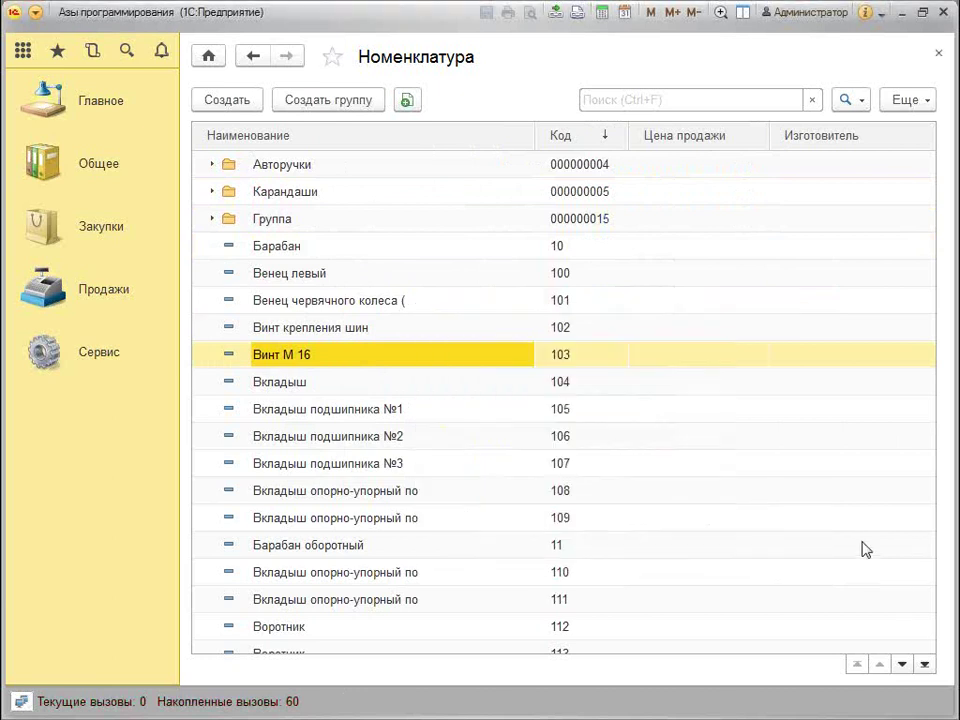
Open the external processing for group attribute changes from the desktop and choose Номенклатура as the elements to change
click(444, 384)
click(461, 470)
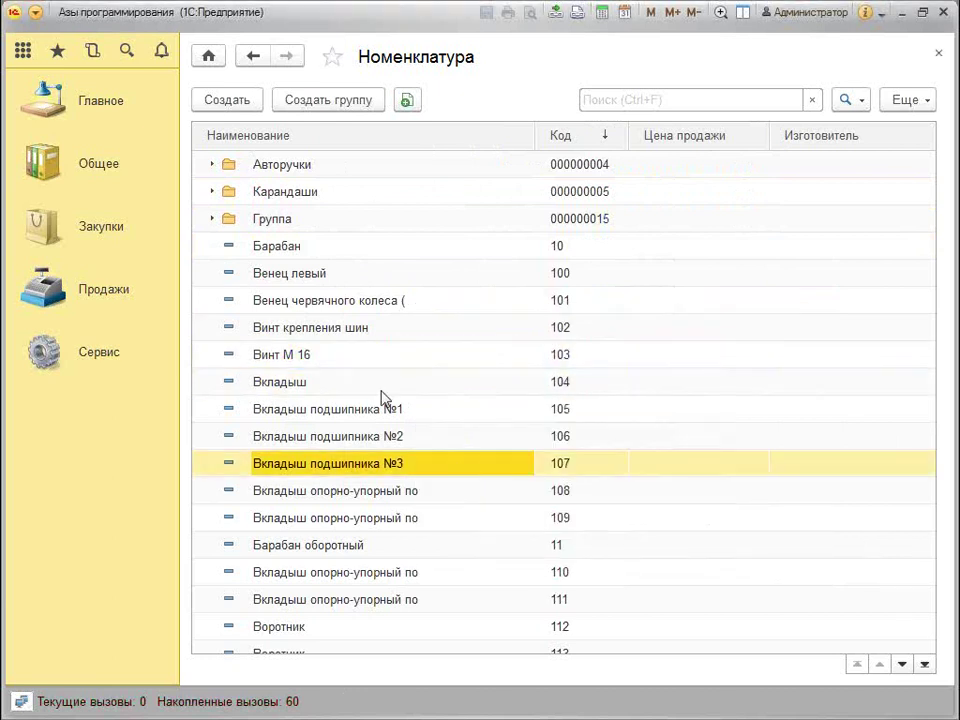
key(ctrl+o)
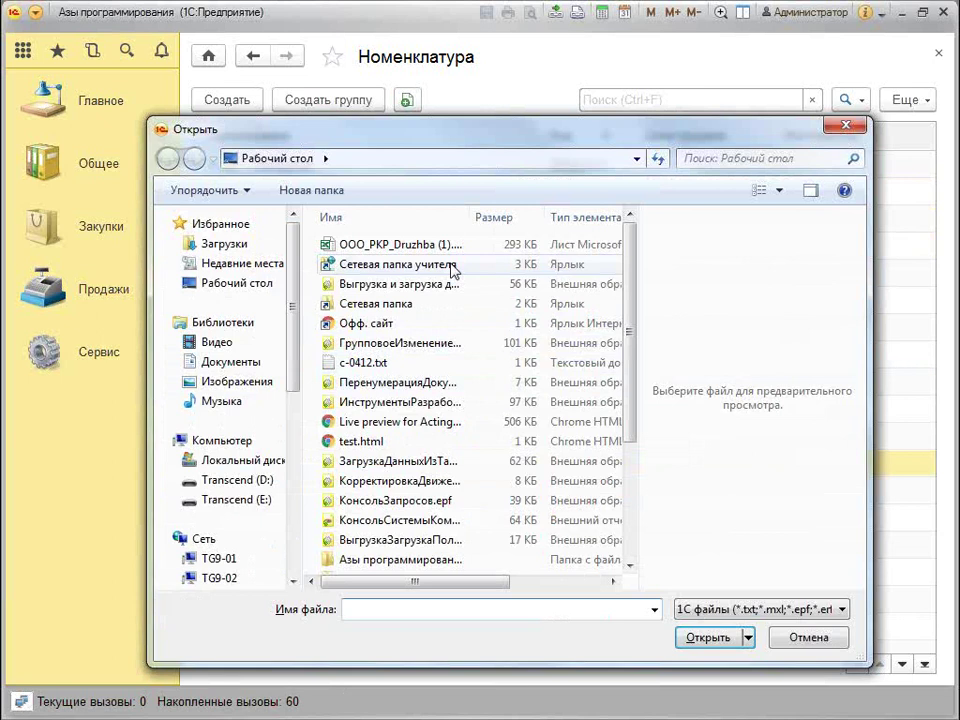
double_click(450, 344)
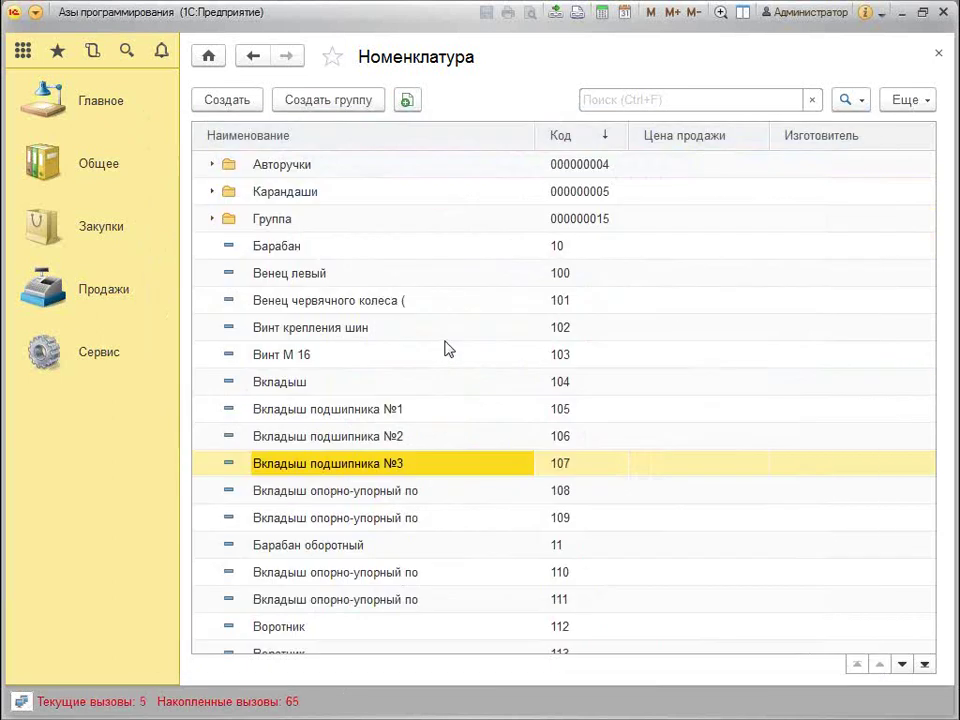
click(719, 119)
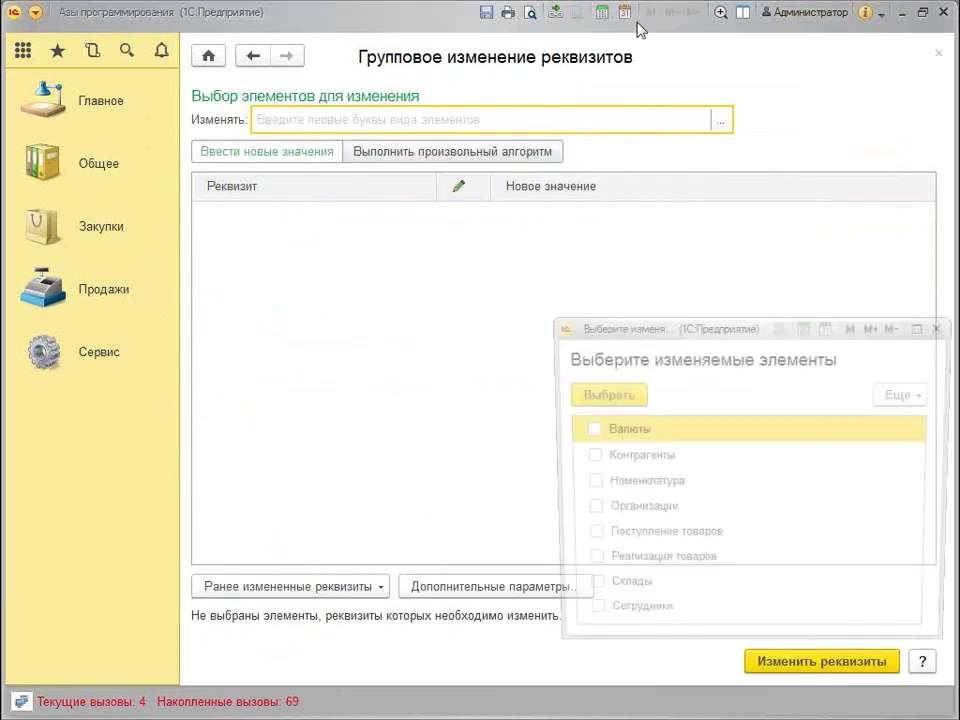
click(585, 483)
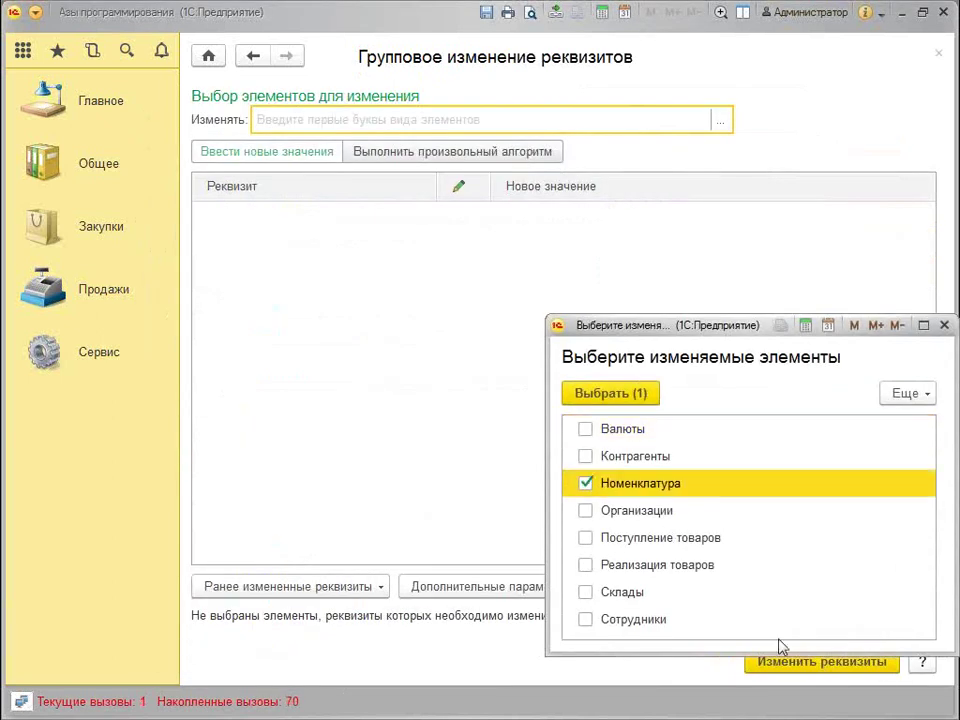
click(620, 394)
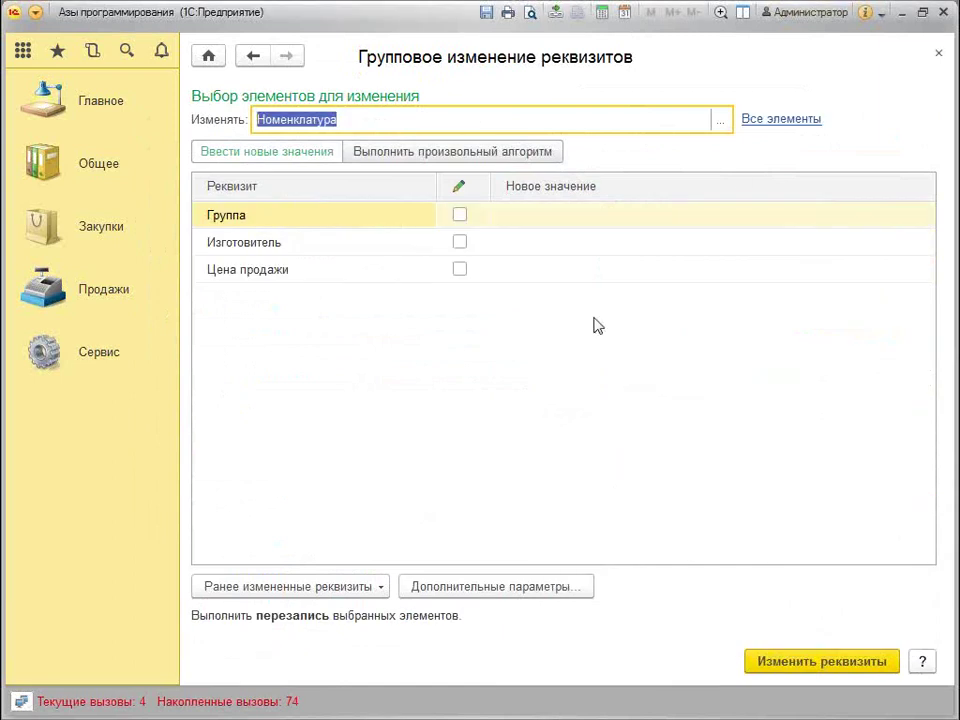
View the filter conditions and the selected elements of the group change, and close them without adding a condition
click(790, 118)
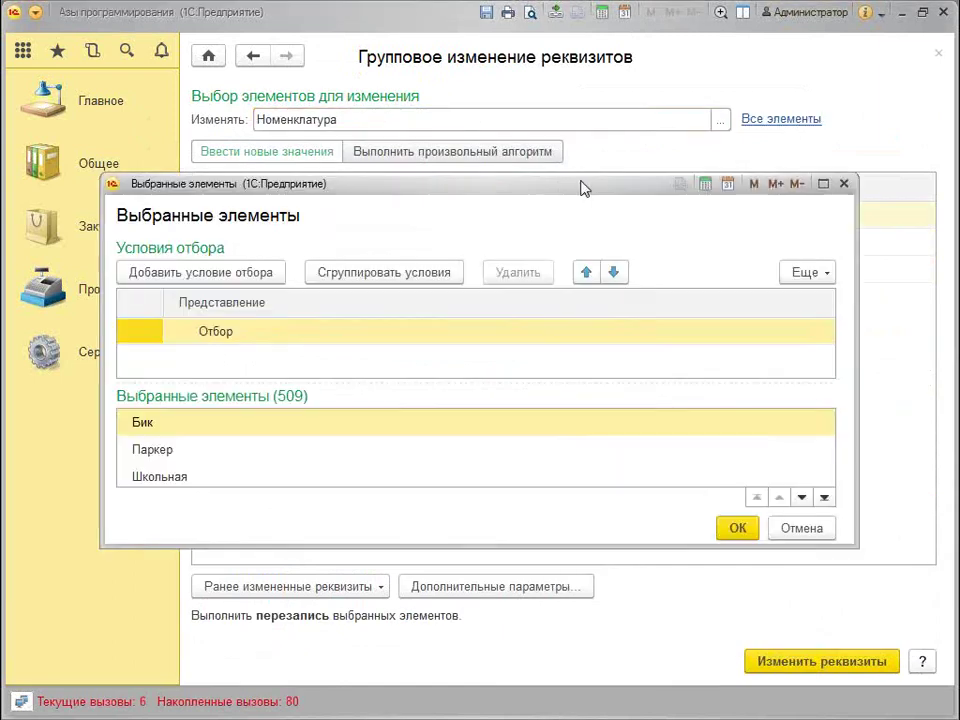
drag(564, 189, 579, 240)
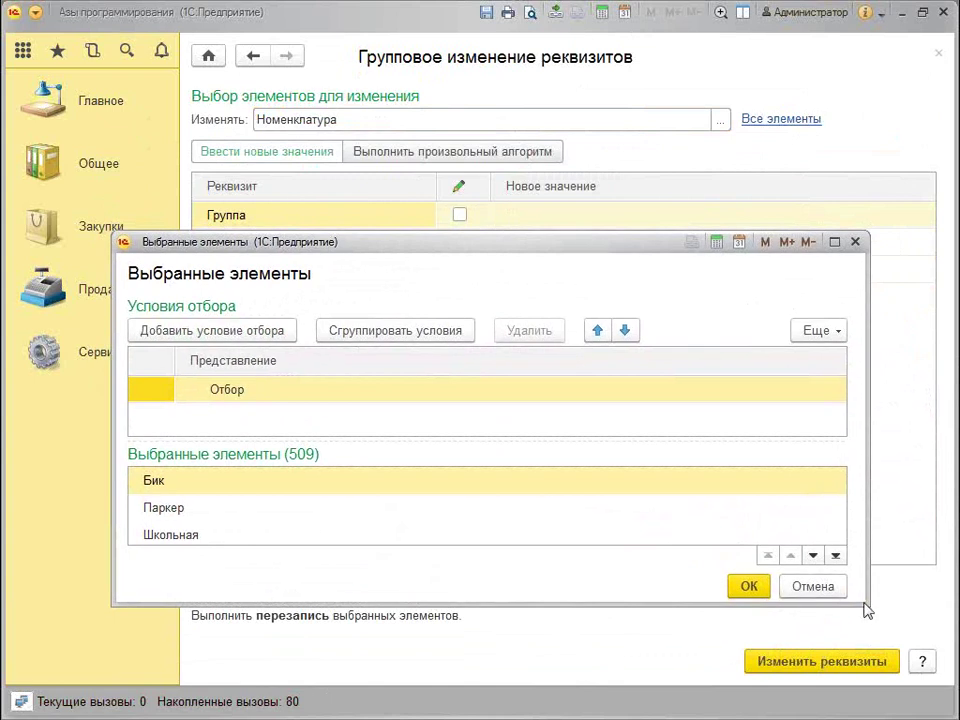
drag(872, 606, 922, 643)
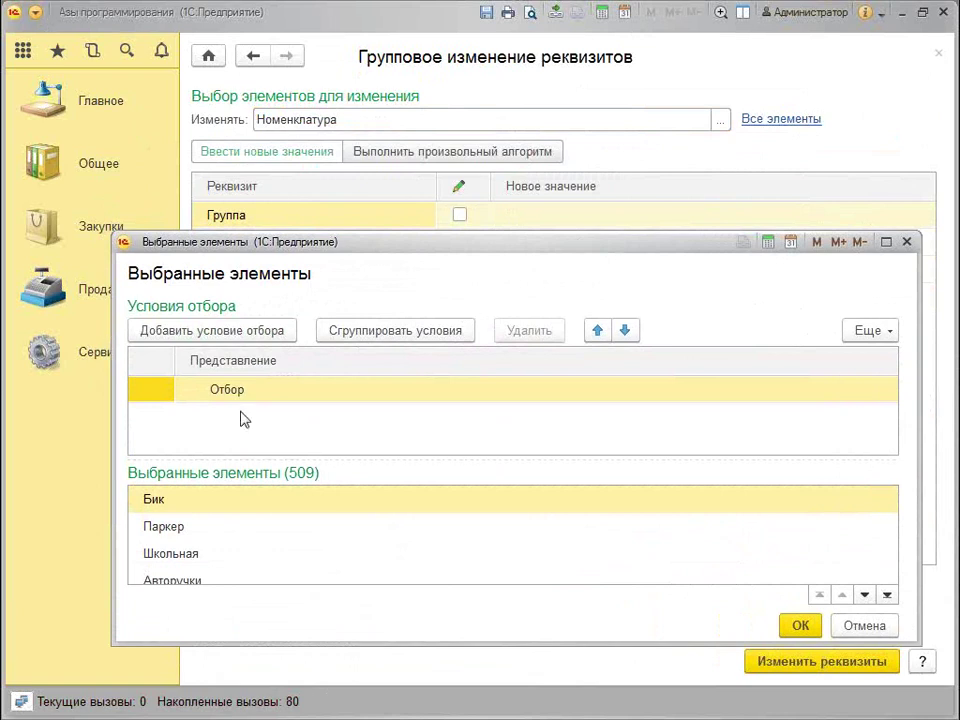
click(864, 625)
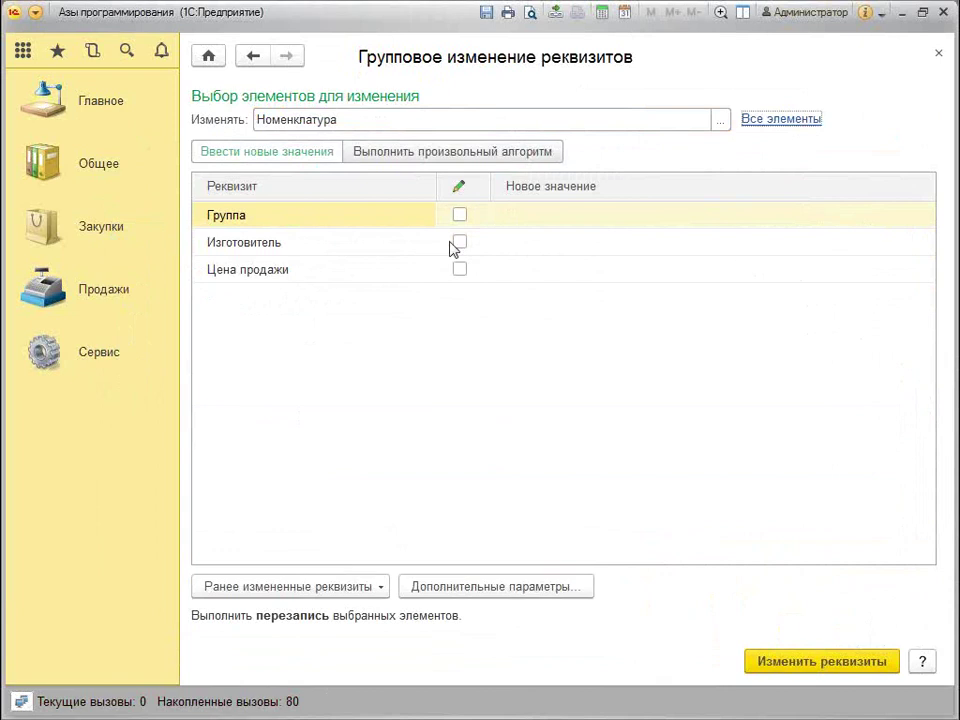
Return to the Номенклатура catalog and select the first item below the groups
click(124, 166)
click(386, 101)
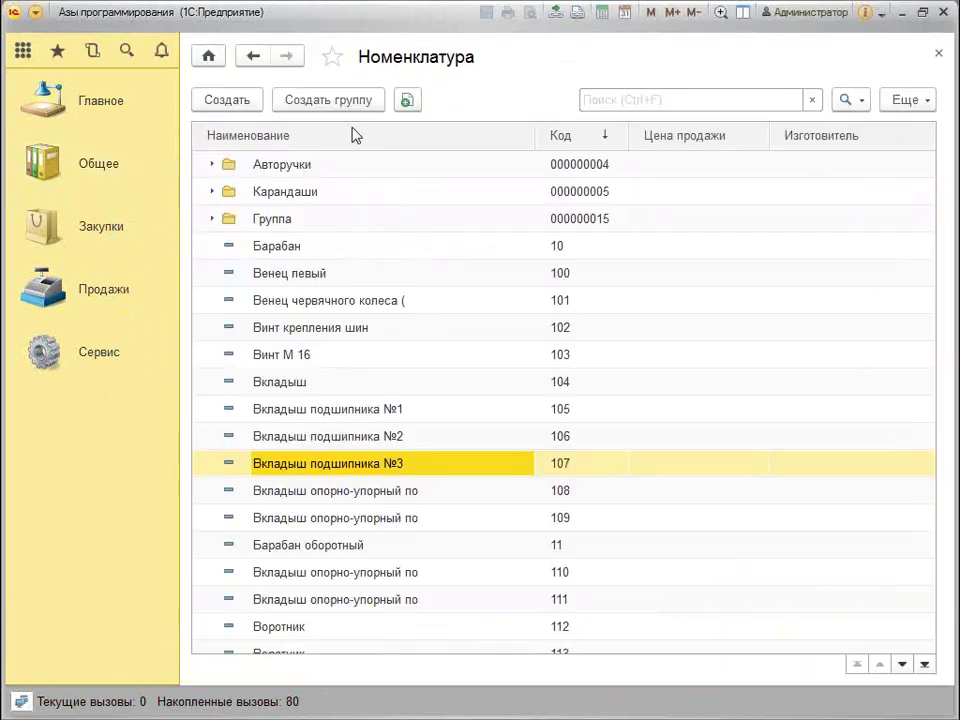
click(404, 250)
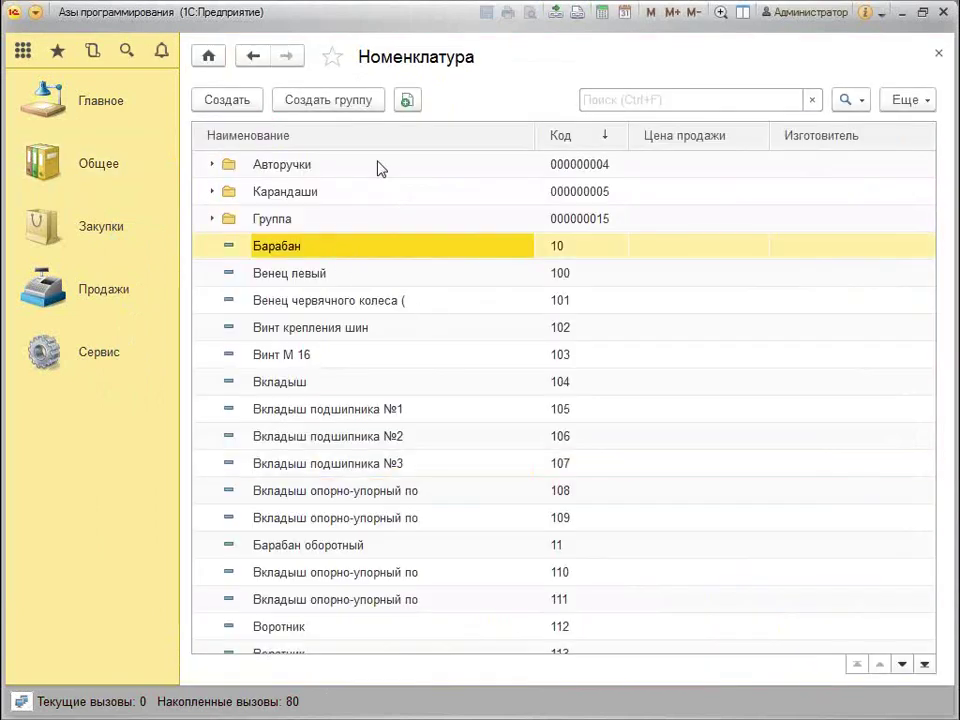
Look through the groups and the loaded items at the root level of the Номенклатура catalog
click(381, 217)
click(360, 191)
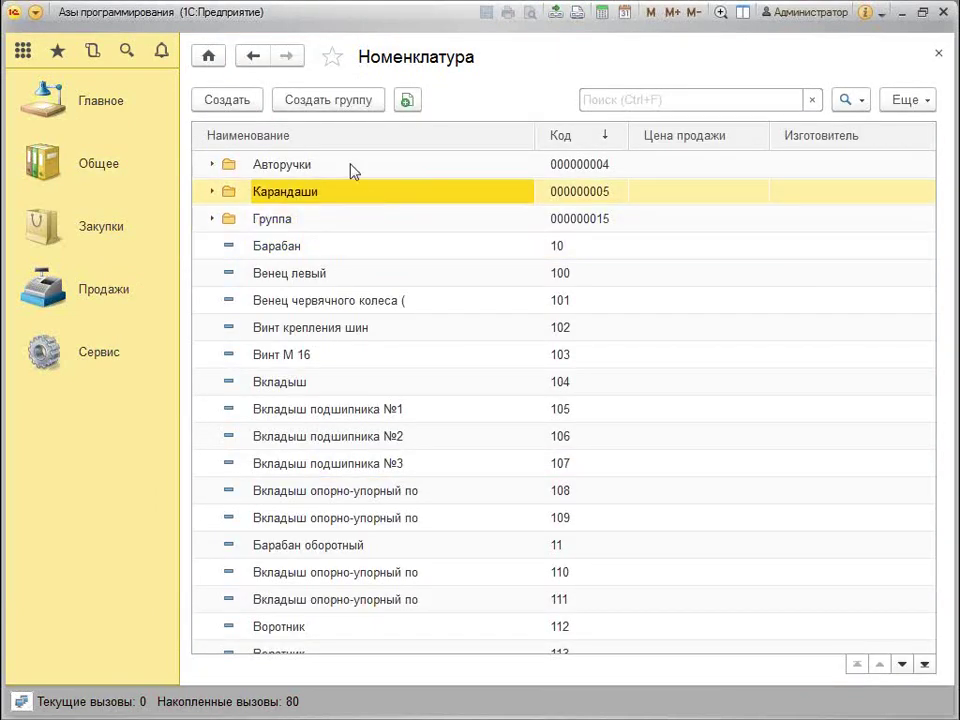
click(352, 170)
click(369, 272)
scroll(461, 414, down, 12)
click(461, 414)
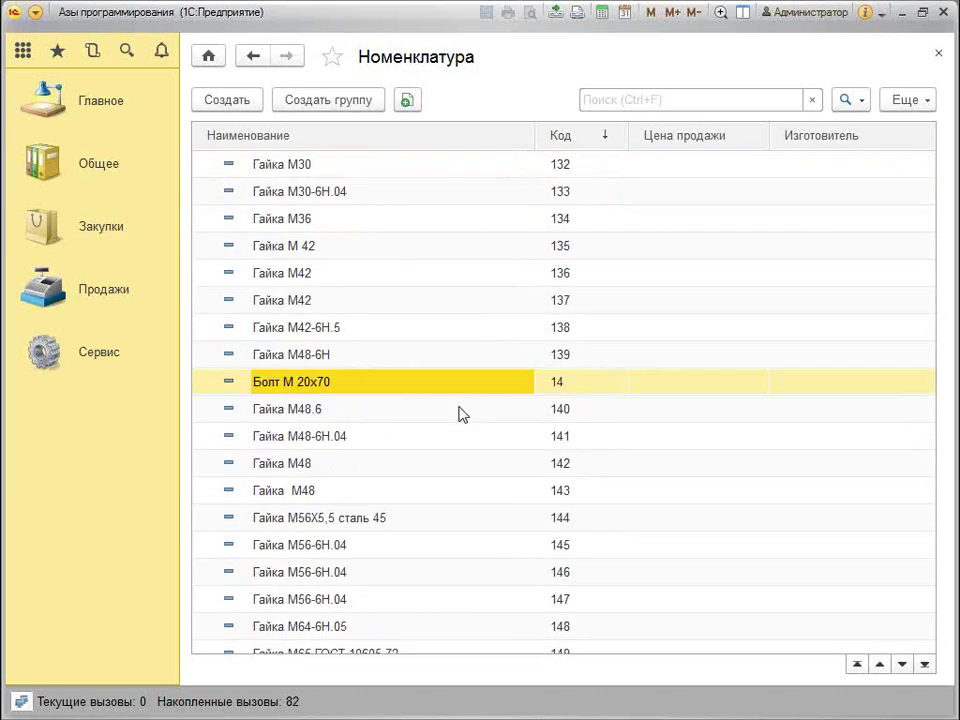
key(End)
key(Home)
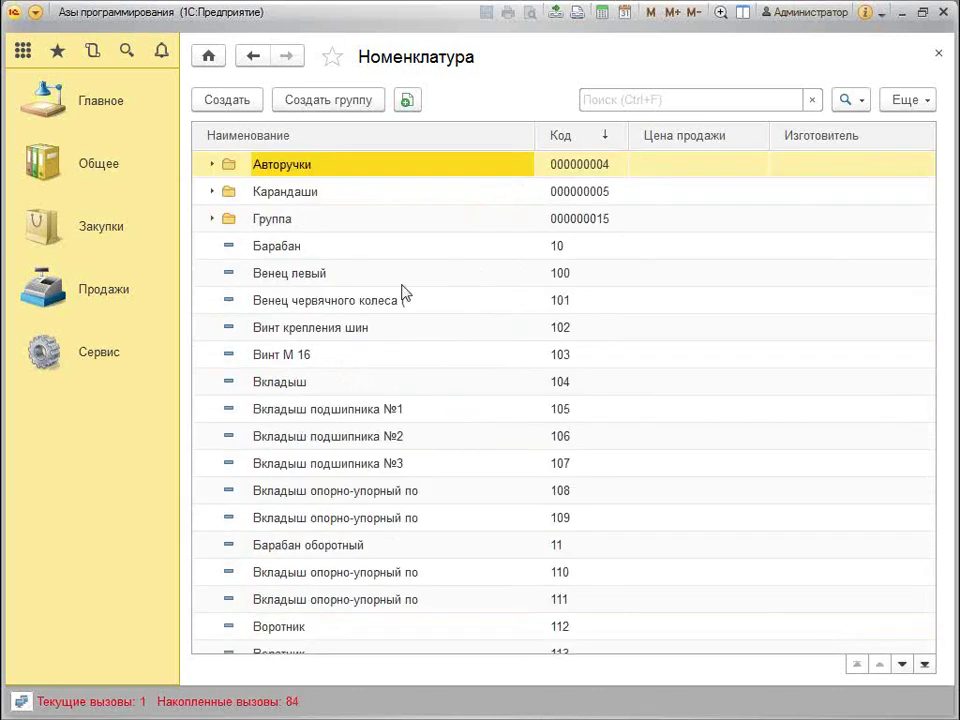
Return to the group attribute change and restrict the selected elements to those whose Группа equals an empty value
click(268, 251)
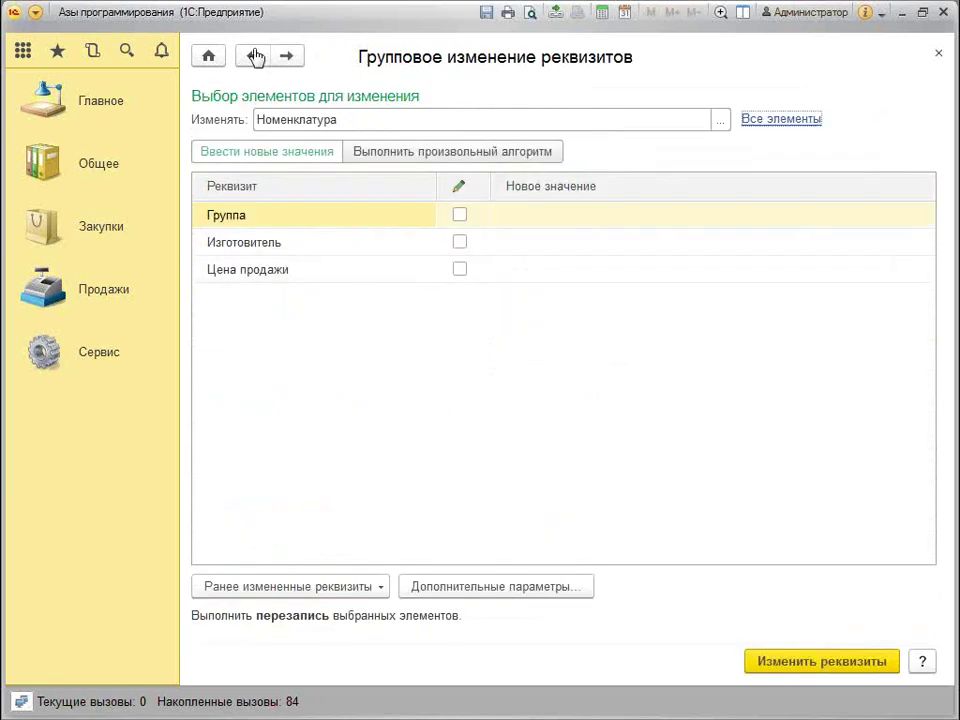
click(778, 120)
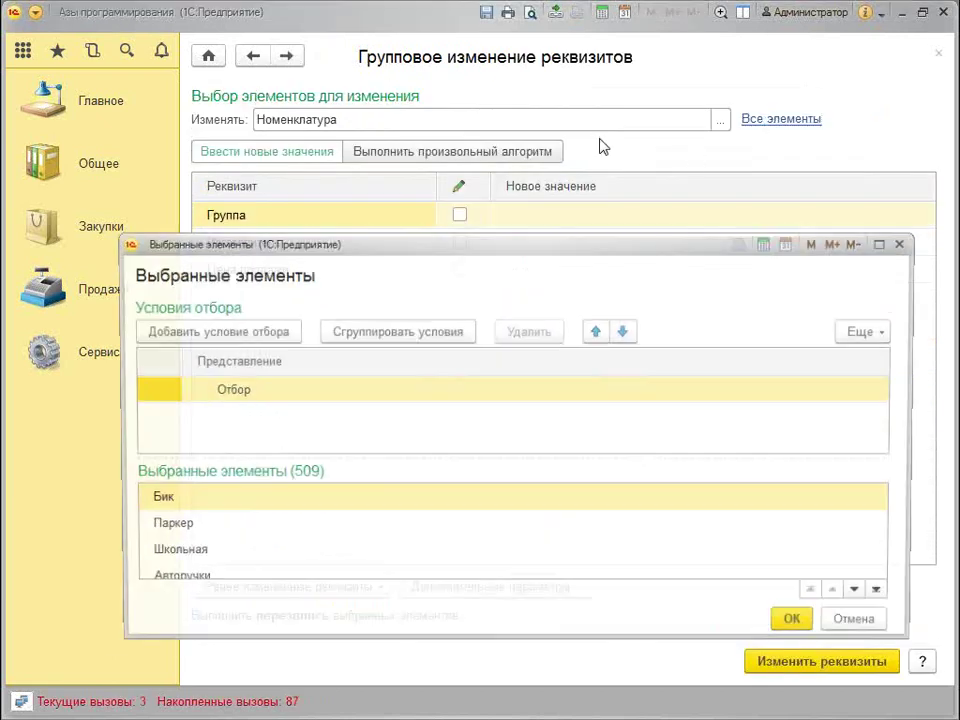
click(229, 332)
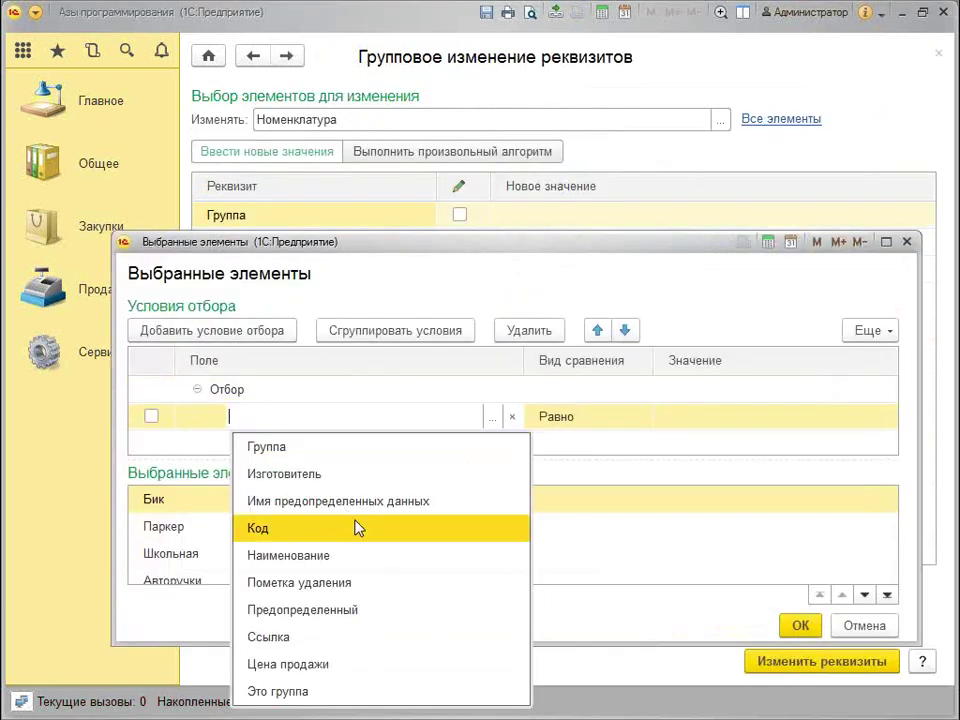
click(350, 447)
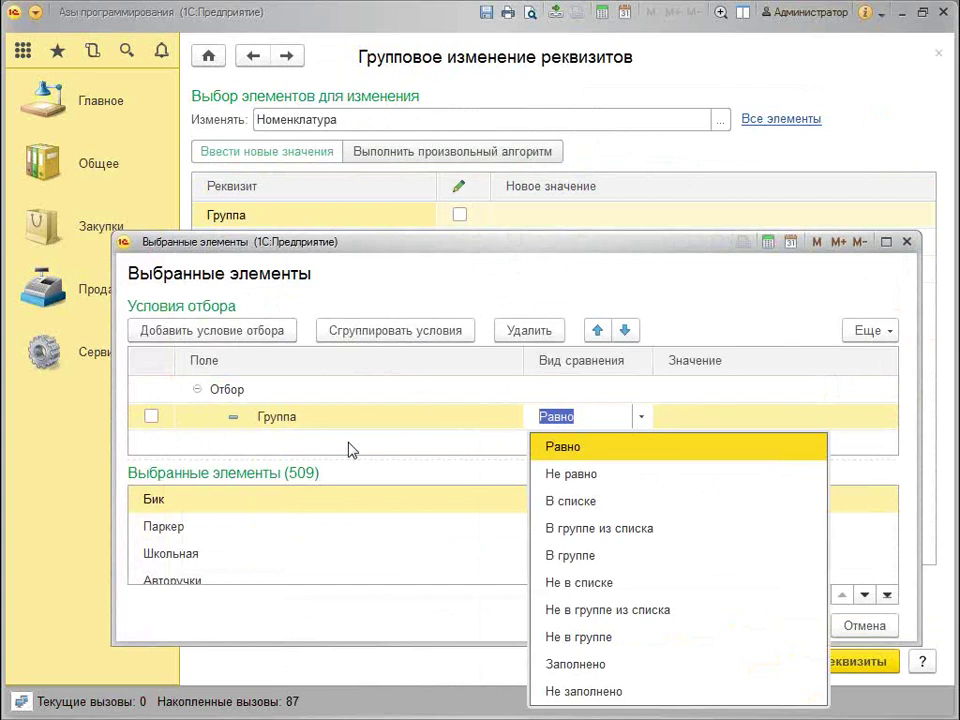
click(557, 445)
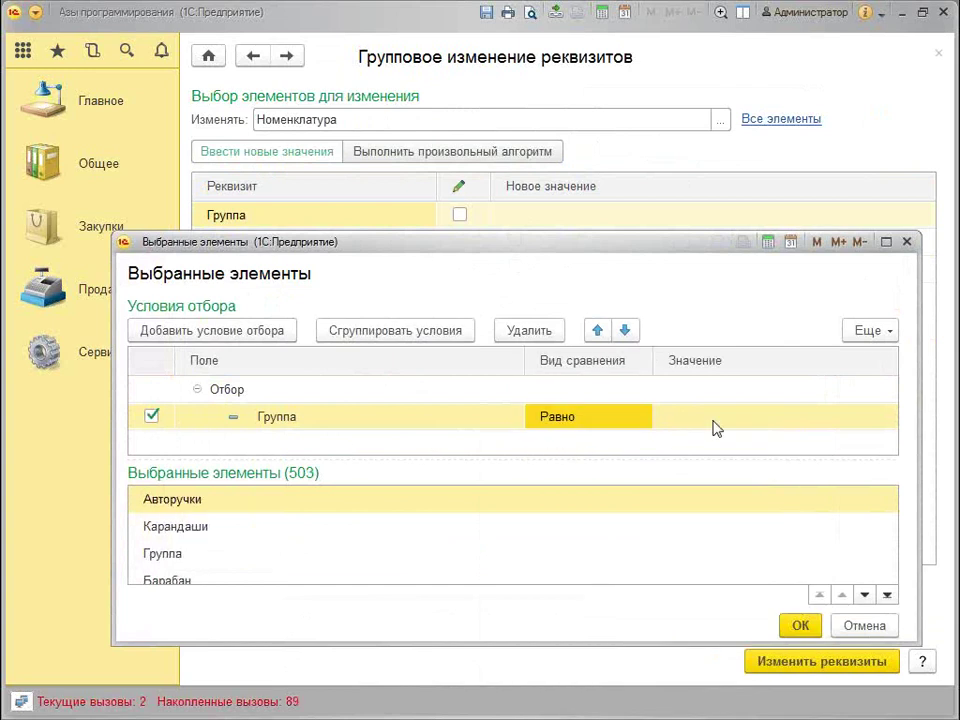
click(713, 420)
click(551, 426)
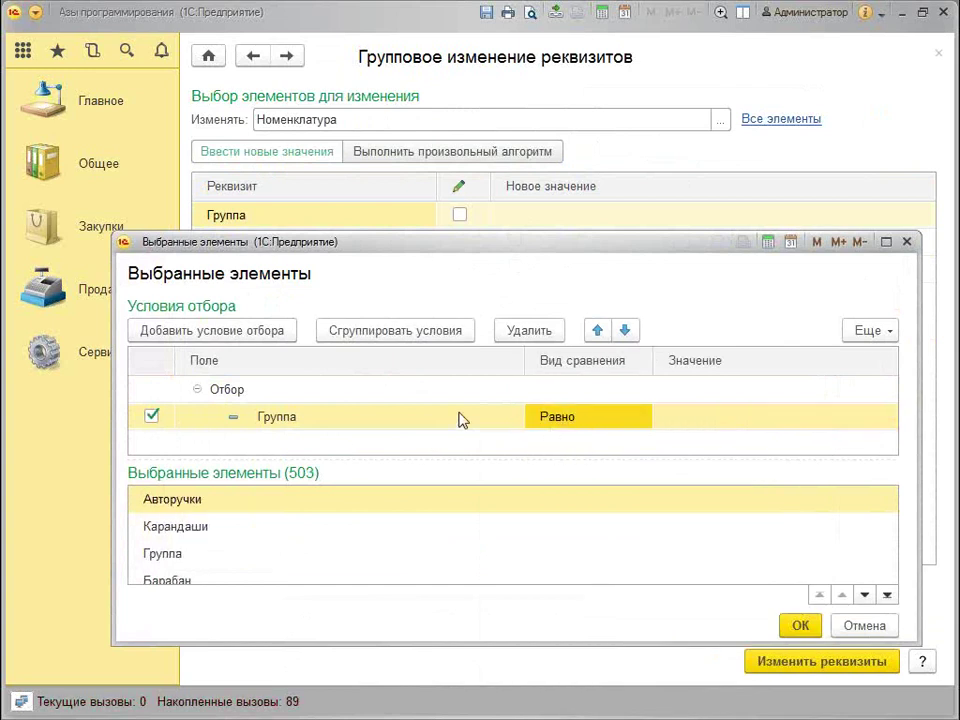
click(458, 420)
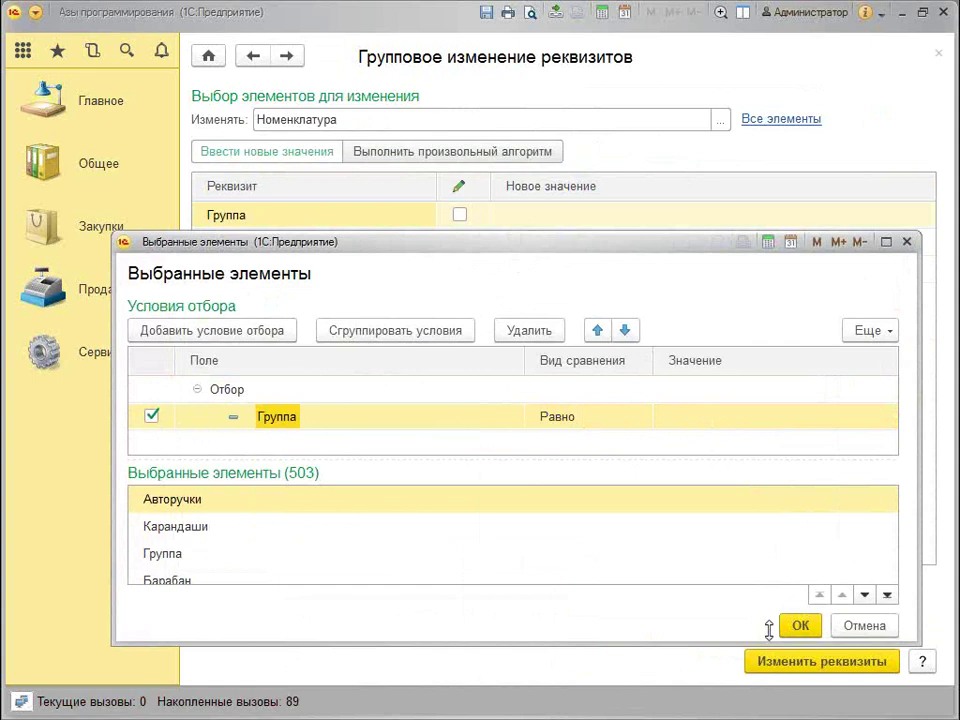
click(801, 626)
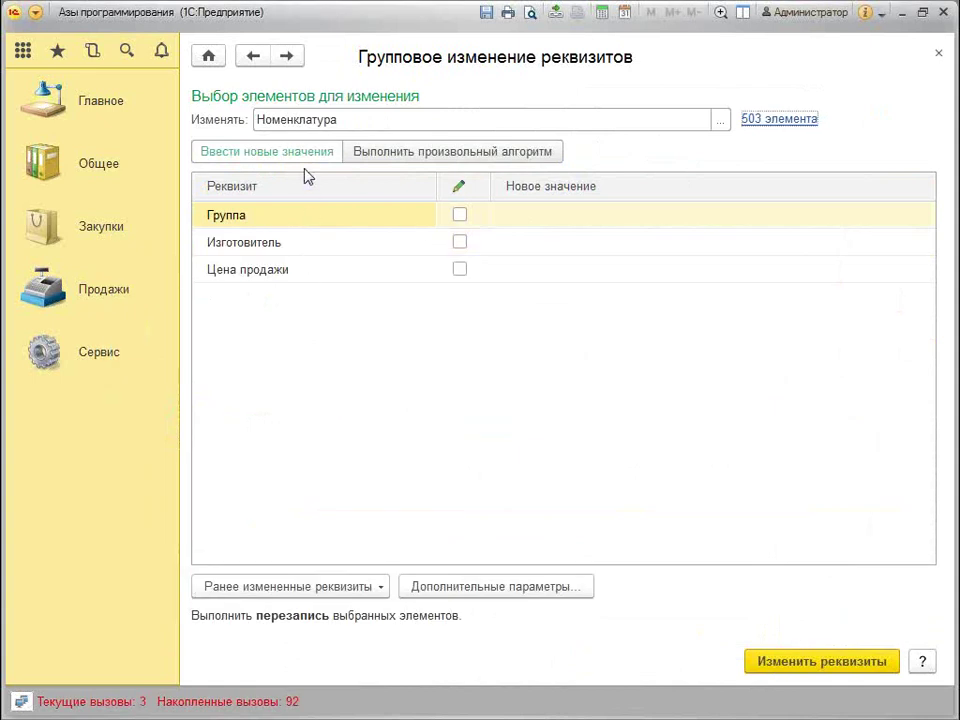
Set the new value of the Группа attribute to the catalog group Группа
click(546, 221)
click(546, 221)
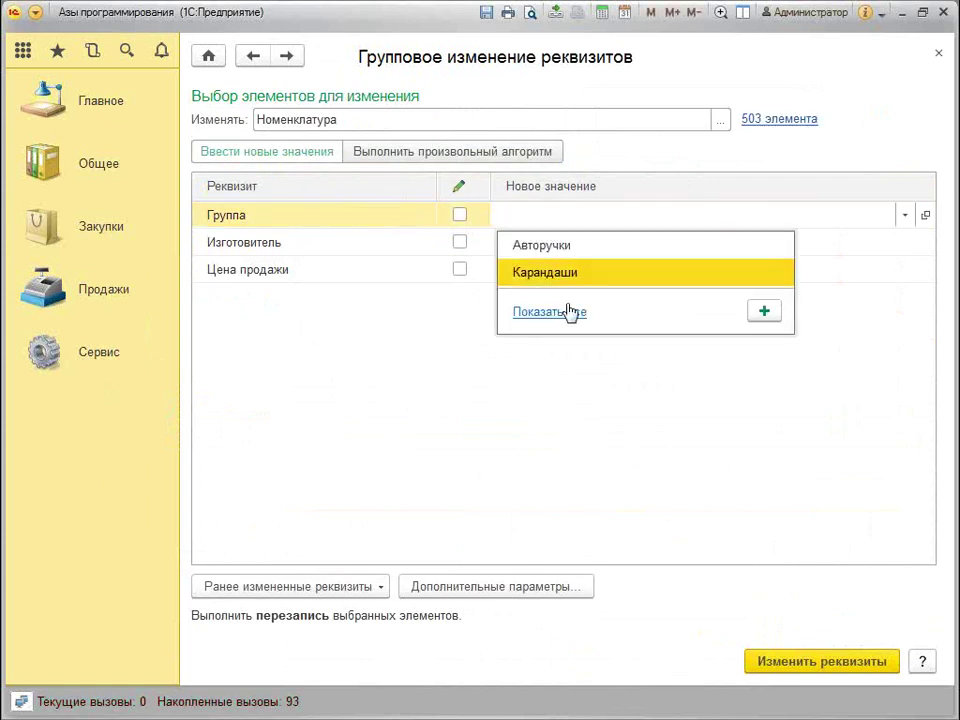
click(568, 310)
click(517, 302)
double_click(517, 302)
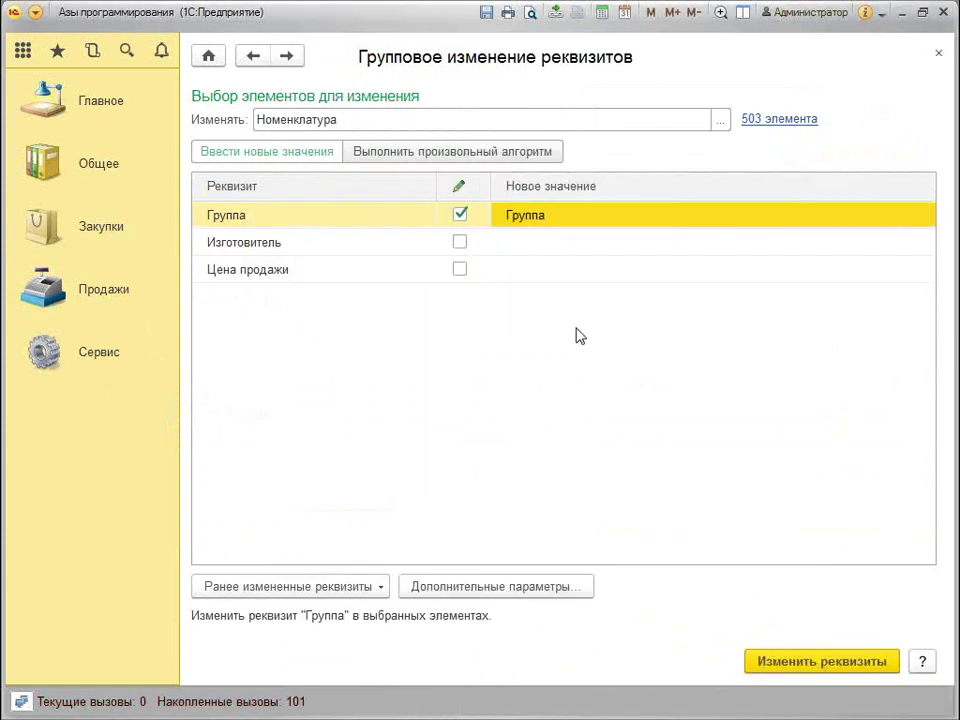
Review the Группа filter of the selected elements, add the condition Это группа Равно Нет, and apply it
click(750, 120)
click(401, 420)
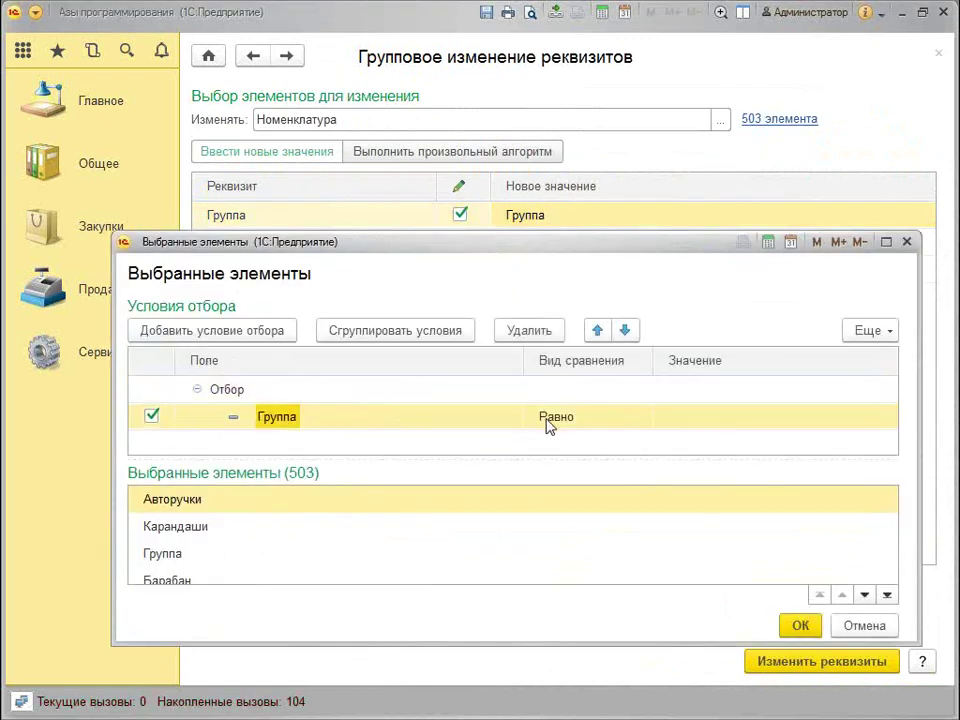
click(552, 420)
click(664, 420)
click(536, 414)
click(519, 416)
drag(385, 232, 386, 186)
click(215, 281)
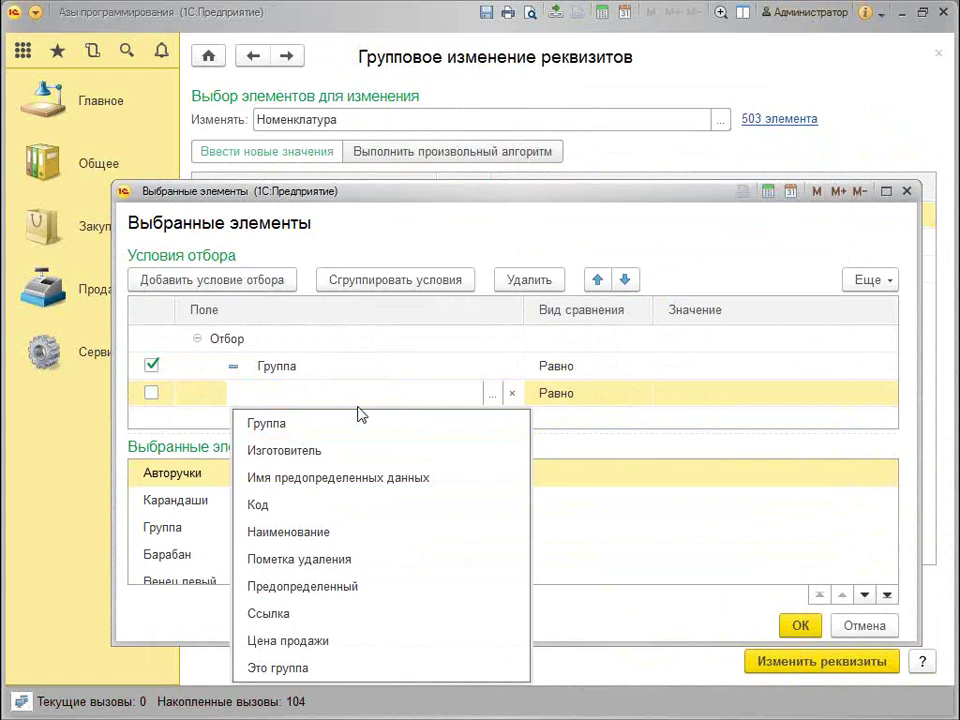
click(375, 669)
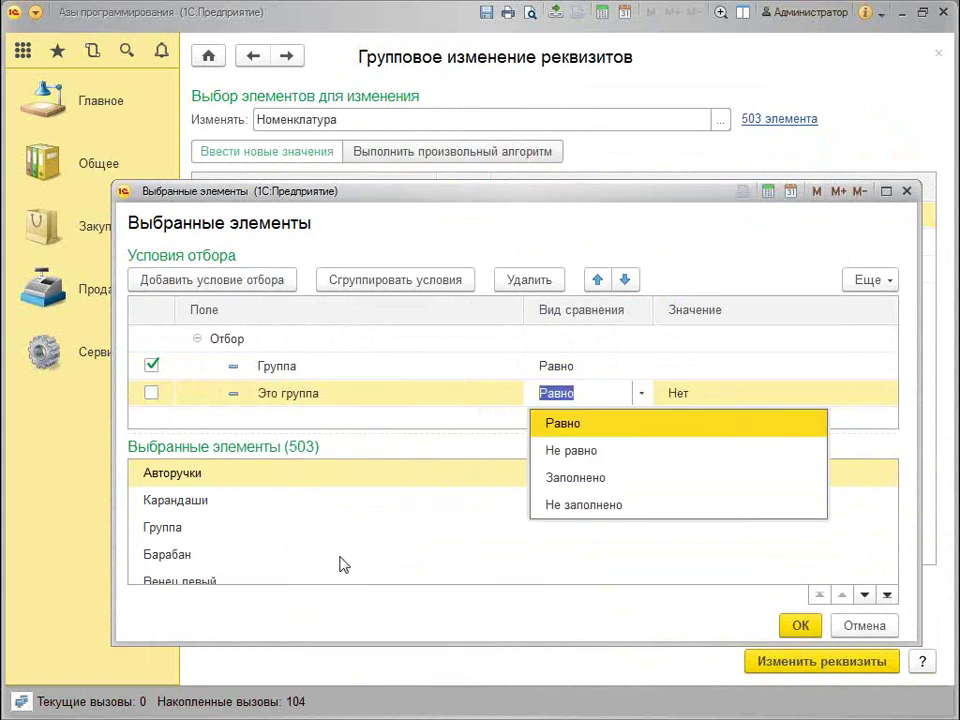
click(609, 433)
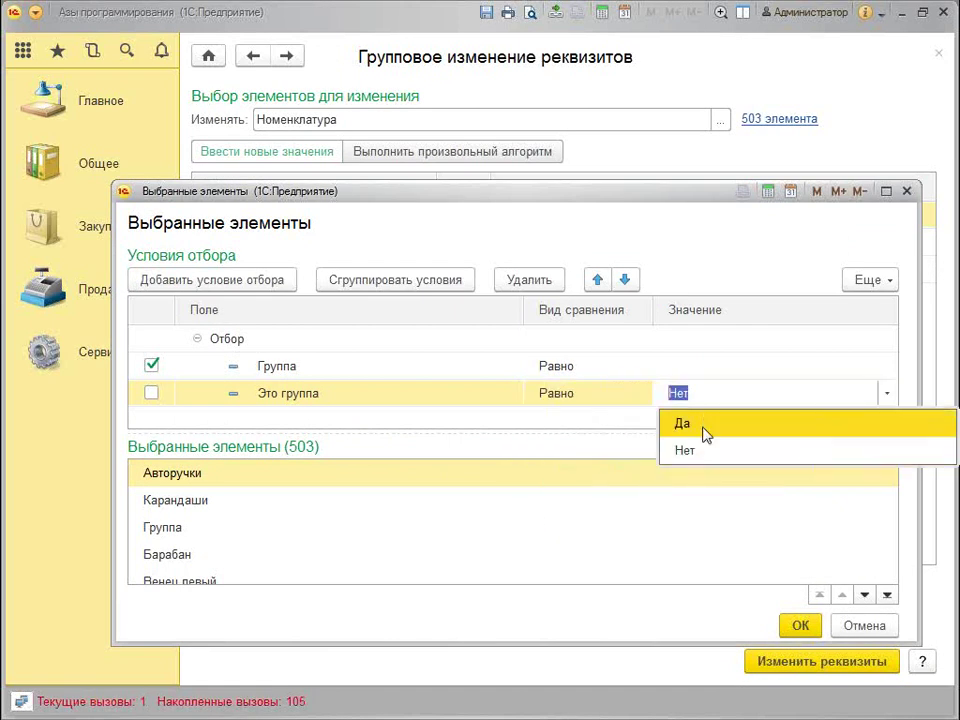
click(703, 452)
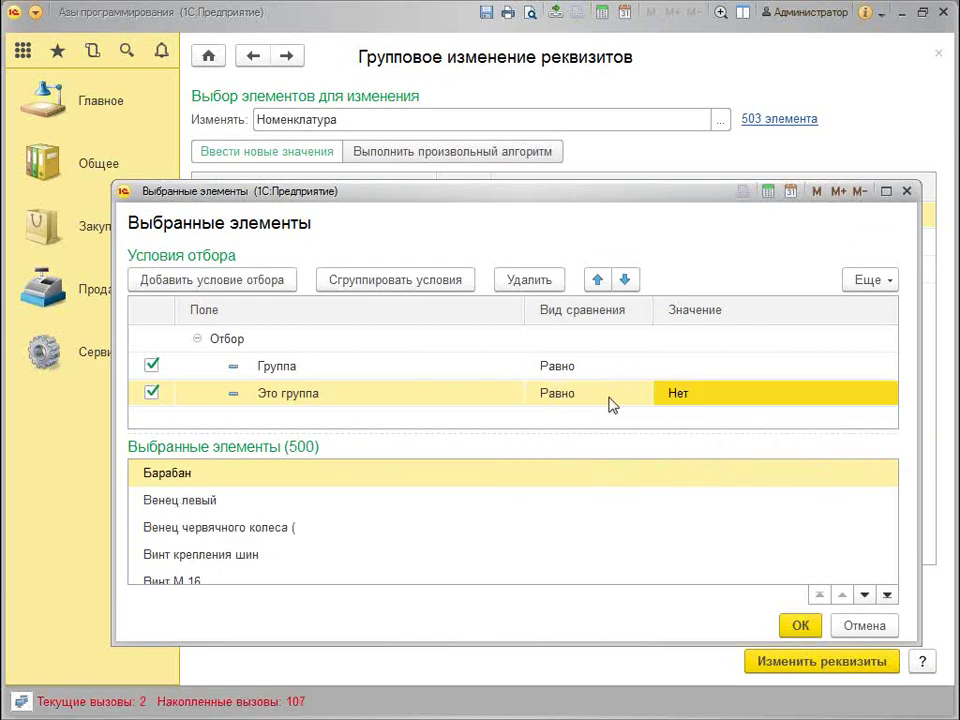
click(527, 399)
key(Left)
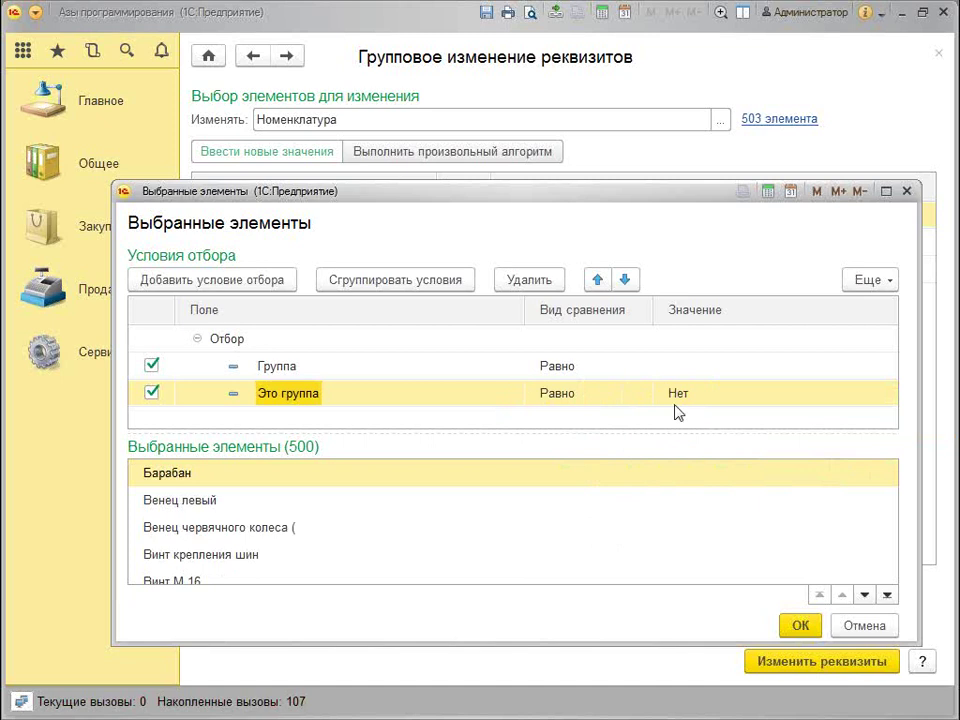
click(799, 623)
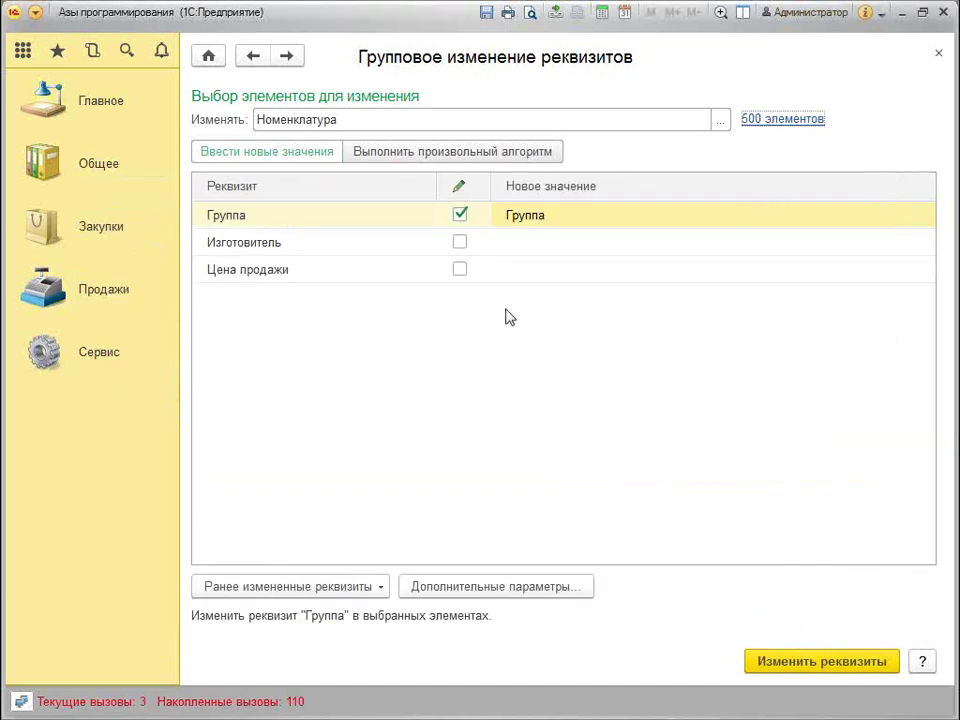
Run the attribute change on the selected elements, finish it and check the groups in the Номенклатура catalog
click(797, 665)
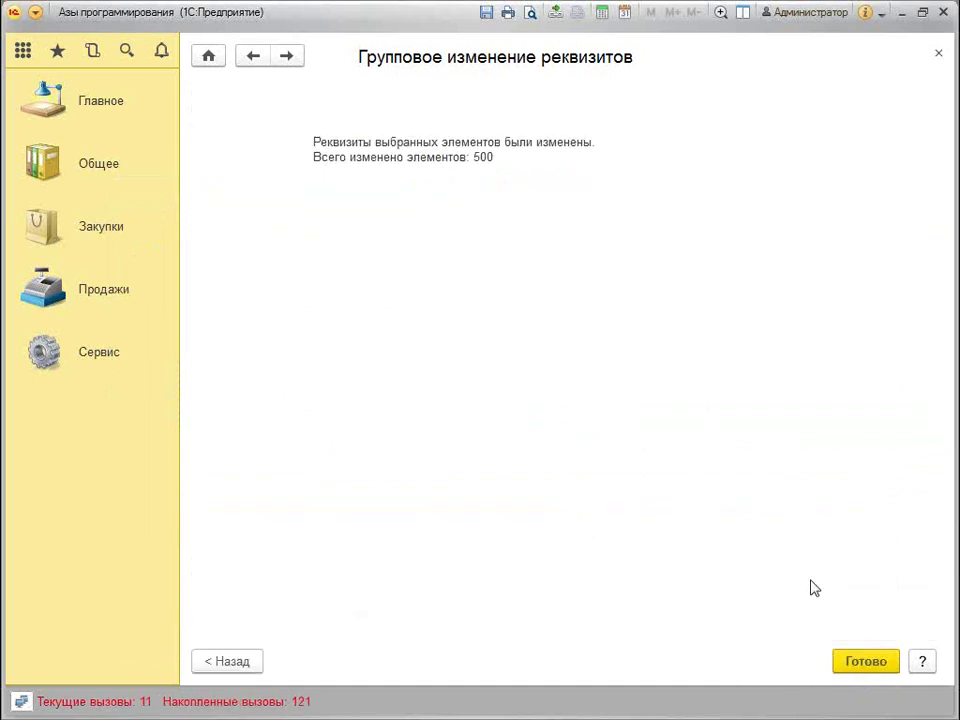
click(870, 661)
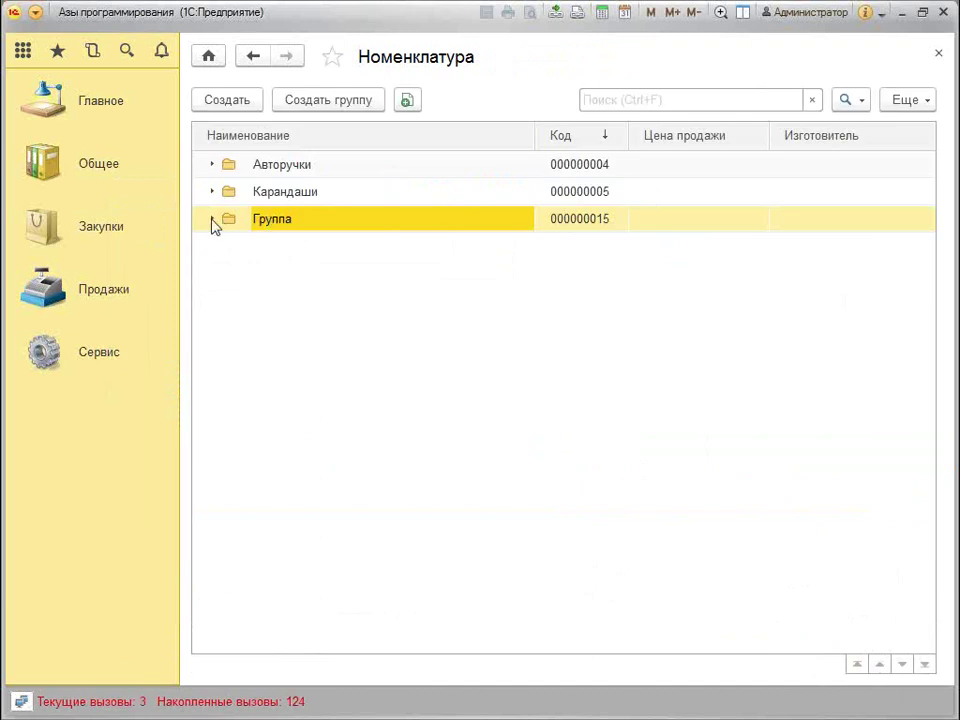
click(212, 220)
click(211, 163)
click(332, 168)
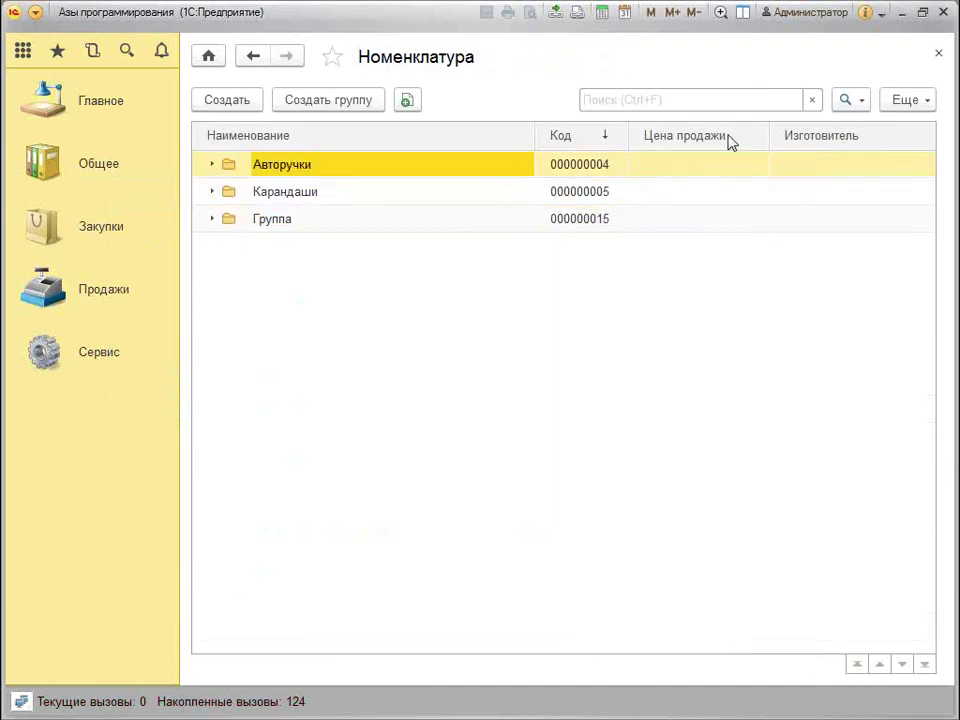